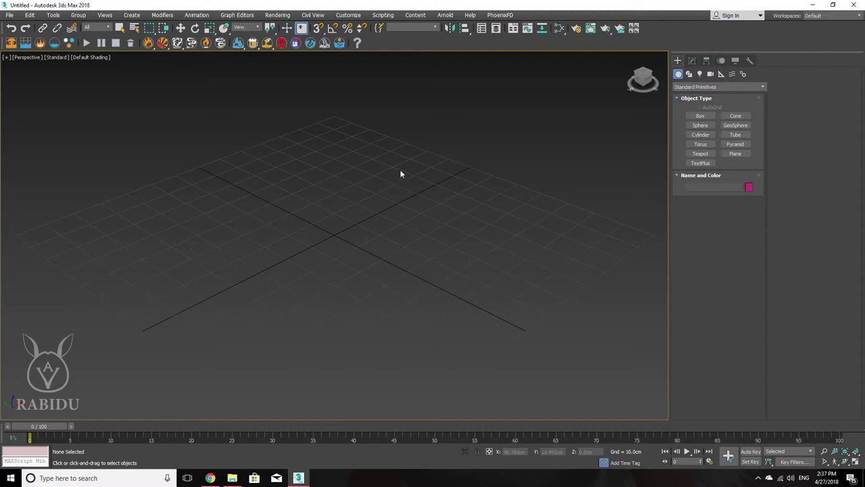
# Step: Open the V-Ray Adv 3.60.03 render settings on the Common tab
pyautogui.click(575, 28)
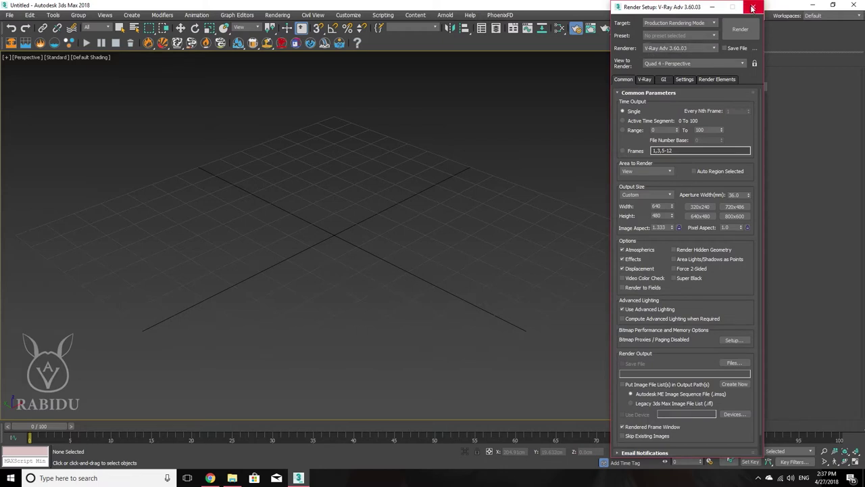
pyautogui.click(753, 6)
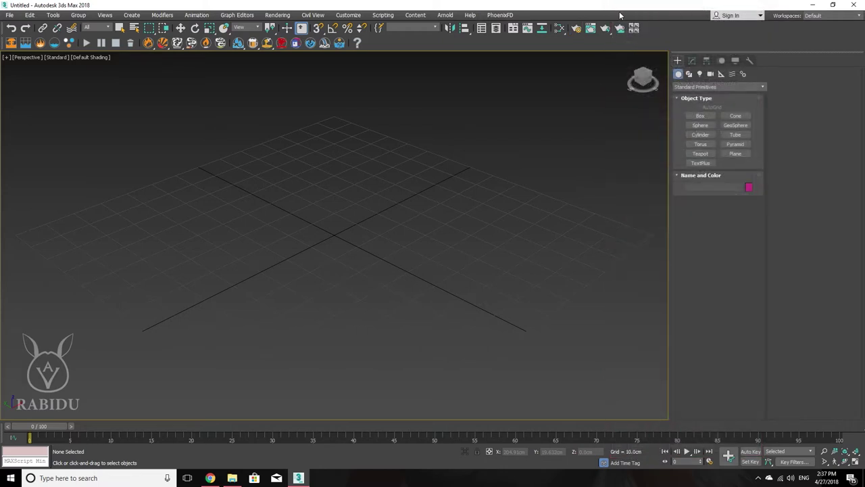
pyautogui.click(577, 30)
pyautogui.click(286, 15)
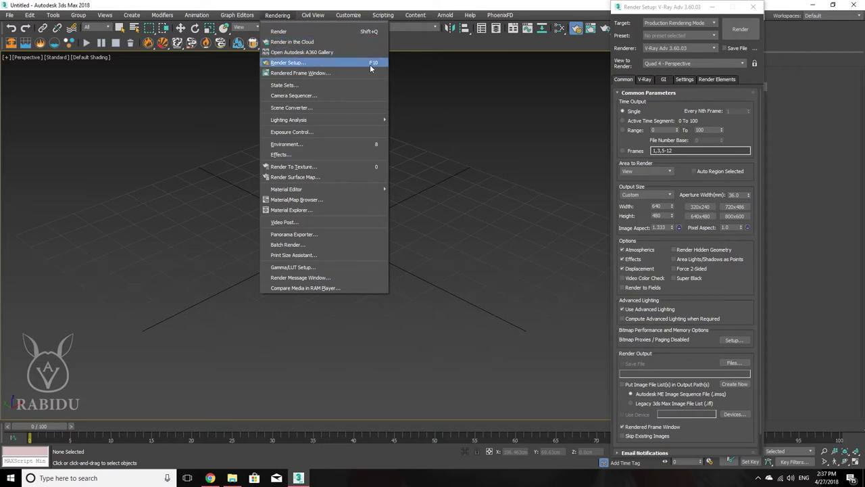
pyautogui.click(536, 4)
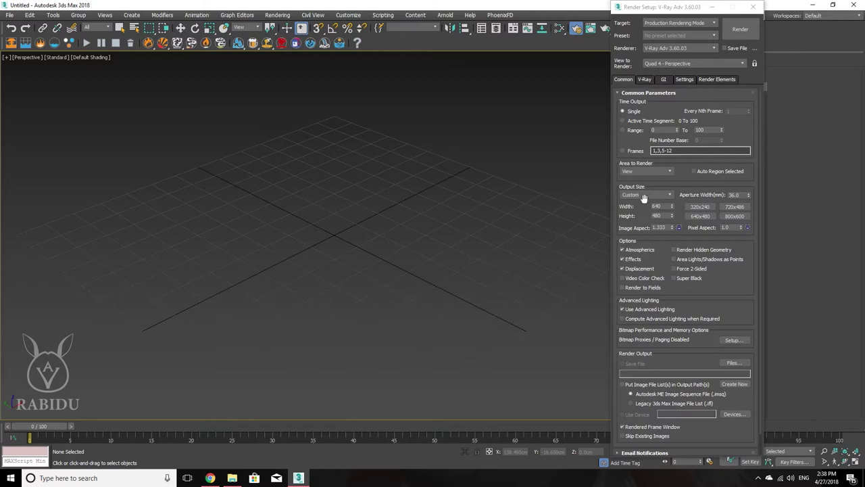
# Step: Choose the HDTV (video) 1920×1080 output size preset, then close Render Setup
pyautogui.click(666, 197)
pyautogui.click(667, 197)
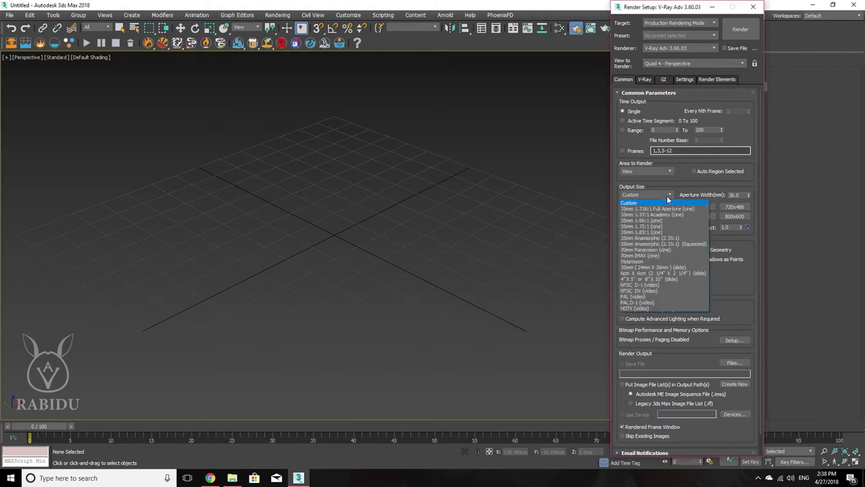
pyautogui.click(666, 198)
pyautogui.click(649, 308)
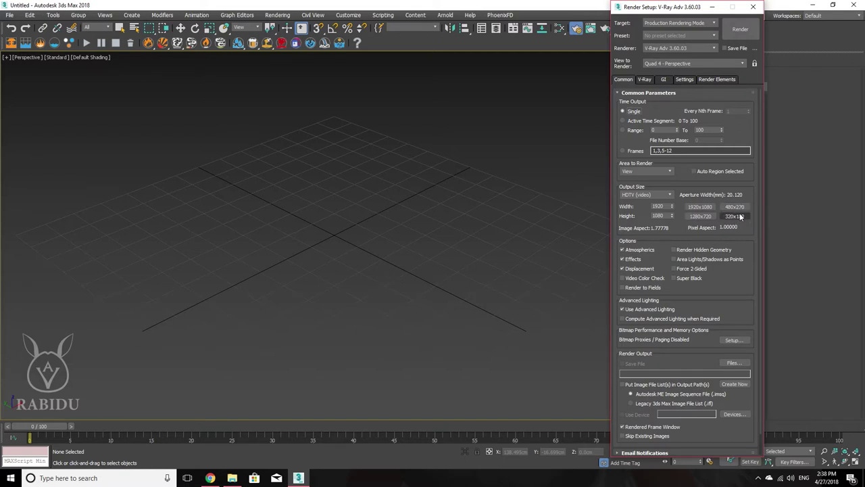
pyautogui.click(656, 196)
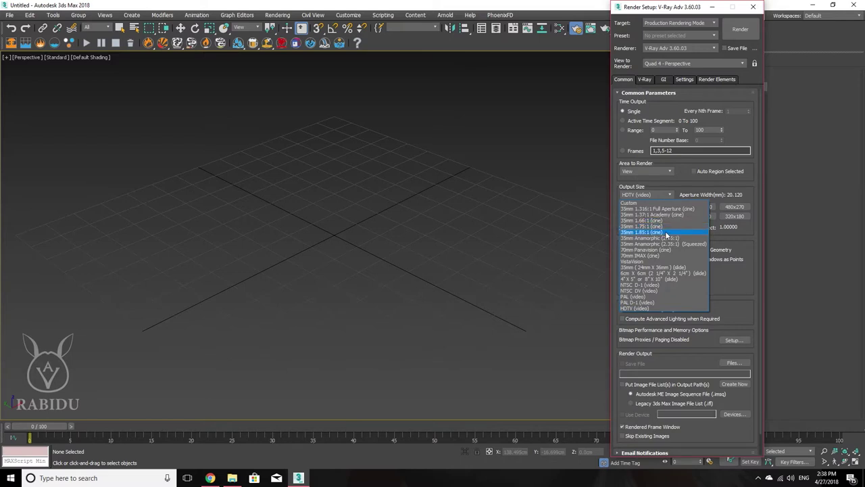
pyautogui.click(664, 222)
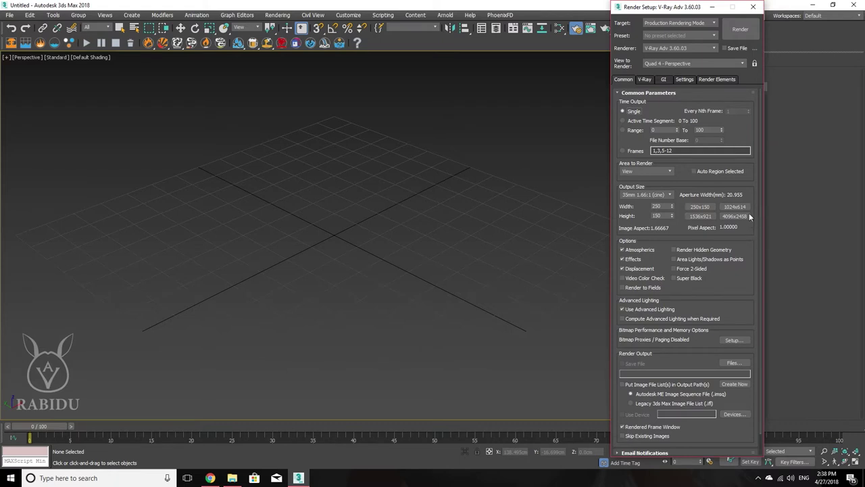
pyautogui.click(665, 194)
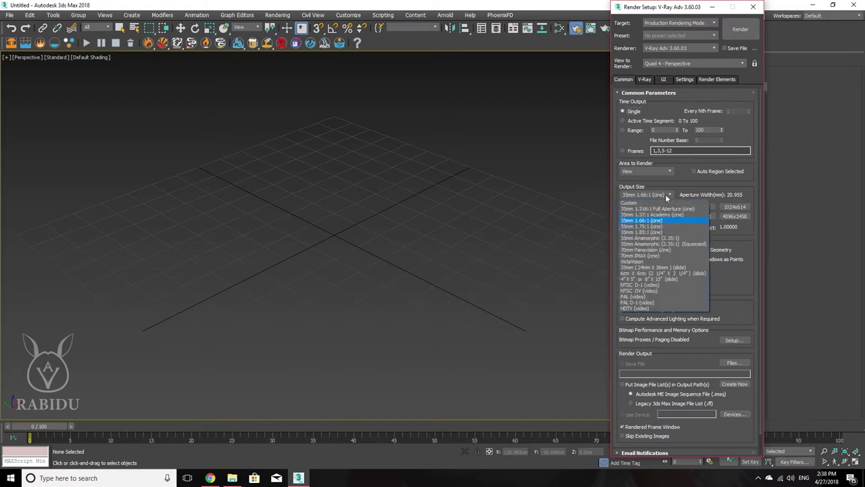
pyautogui.click(652, 310)
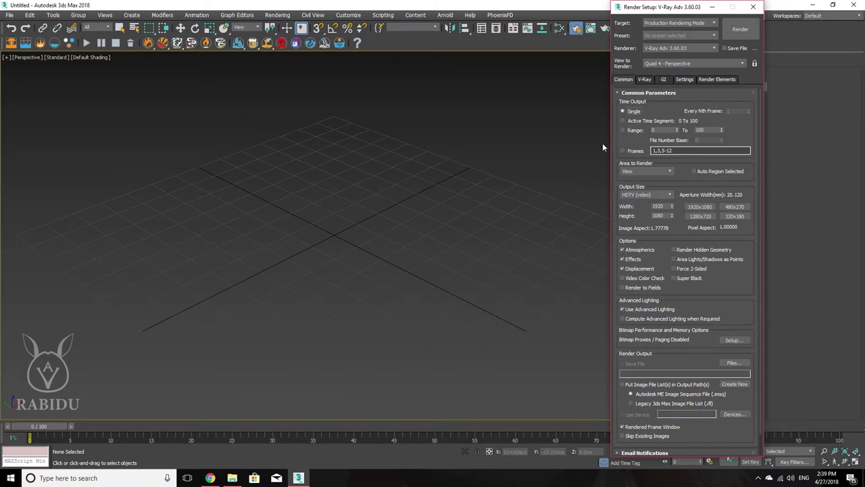
pyautogui.click(753, 7)
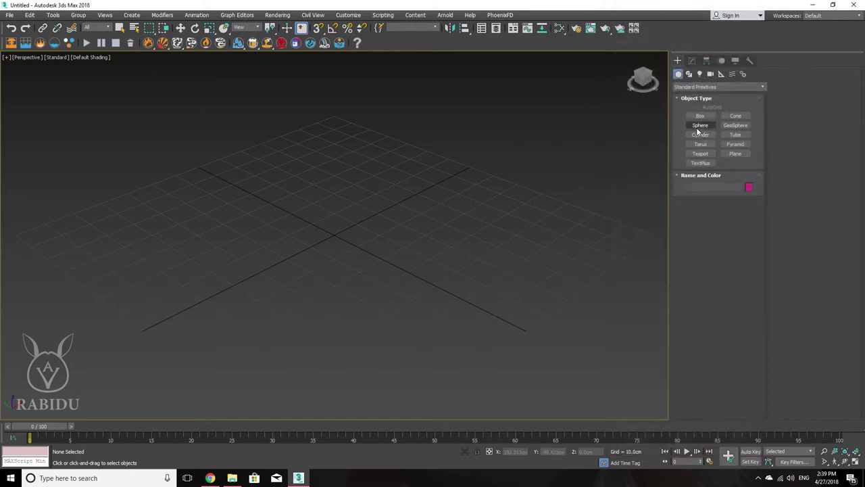
# Step: Drag out Teapot001 (radius 38.847cm) at the grid centre and open the Slate Material Editor
pyautogui.click(701, 126)
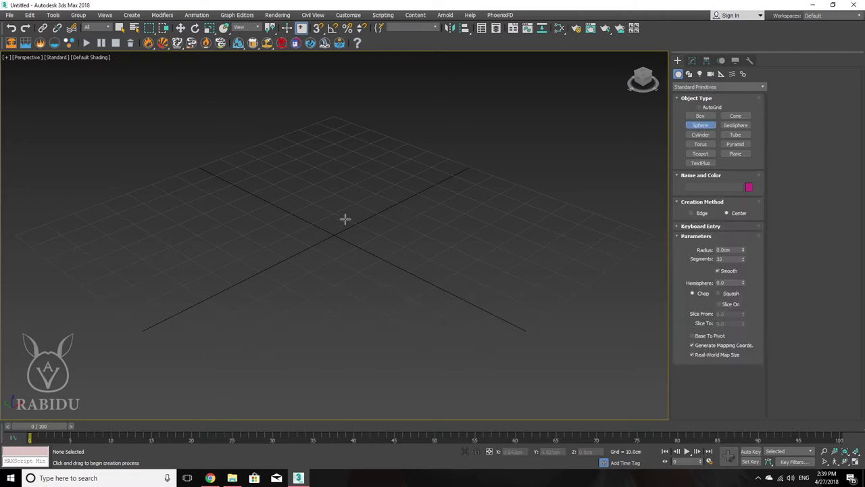
pyautogui.click(696, 154)
pyautogui.moveTo(331, 231)
pyautogui.mouseDown()
pyautogui.moveTo(357, 185)
pyautogui.moveTo(367, 228)
pyautogui.mouseUp()
pyautogui.scroll(-5, 367, 228)
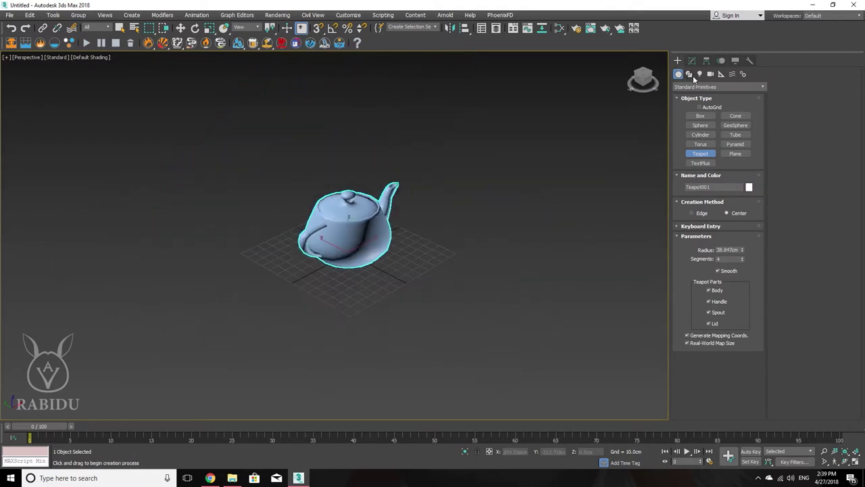
pyautogui.click(559, 31)
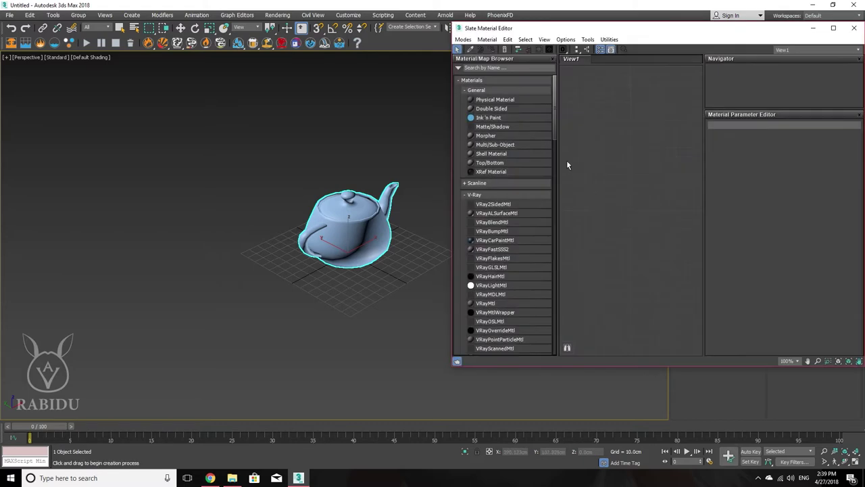
# Step: Place a new VRayMtl node, Material #25, and assign it to the teapot
pyautogui.click(490, 303)
pyautogui.moveTo(632, 155); pyautogui.dragTo(643, 150)
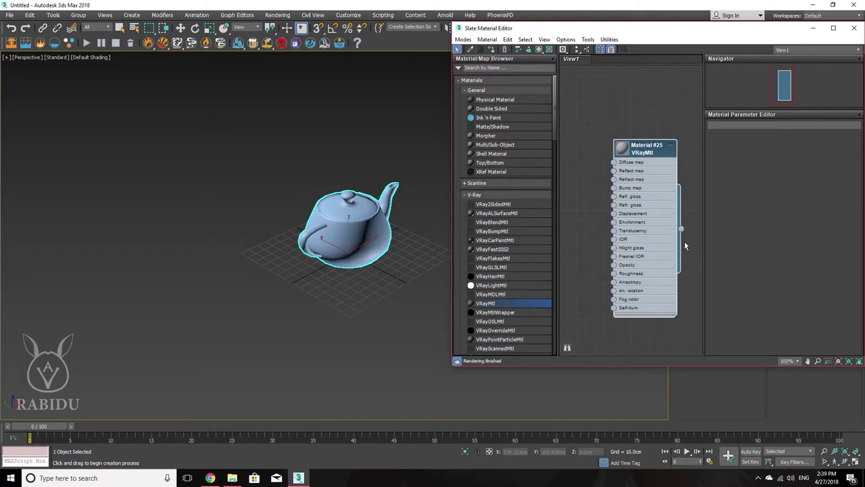
pyautogui.moveTo(680, 229); pyautogui.dragTo(365, 233)
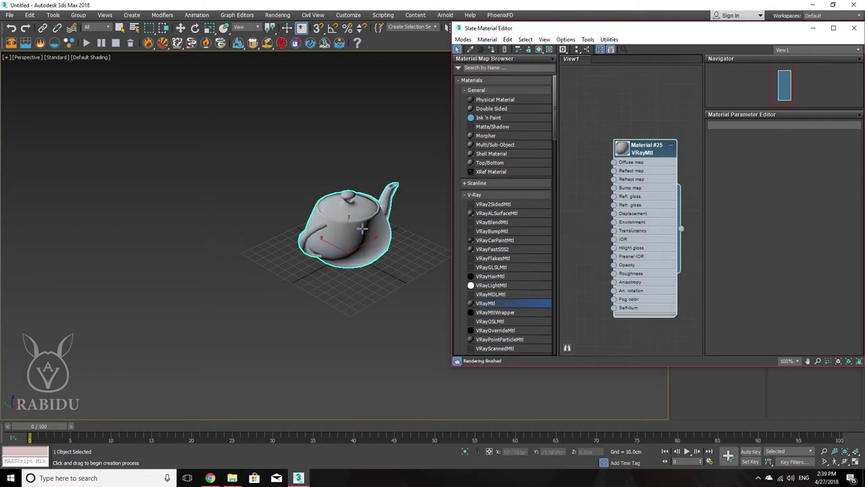
# Step: Set Material #25's diffuse colour to dark red
pyautogui.doubleClick(639, 202)
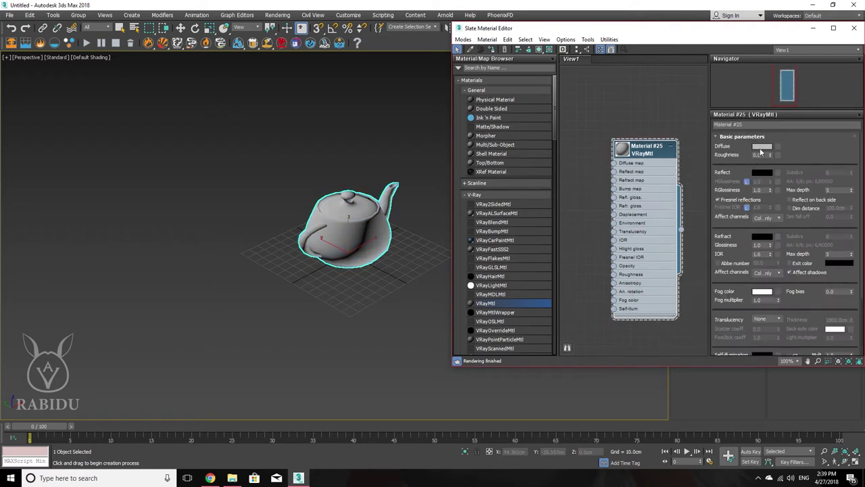
pyautogui.click(762, 148)
pyautogui.moveTo(255, 71)
pyautogui.mouseDown()
pyautogui.moveTo(249, 67)
pyautogui.moveTo(257, 60)
pyautogui.mouseUp()
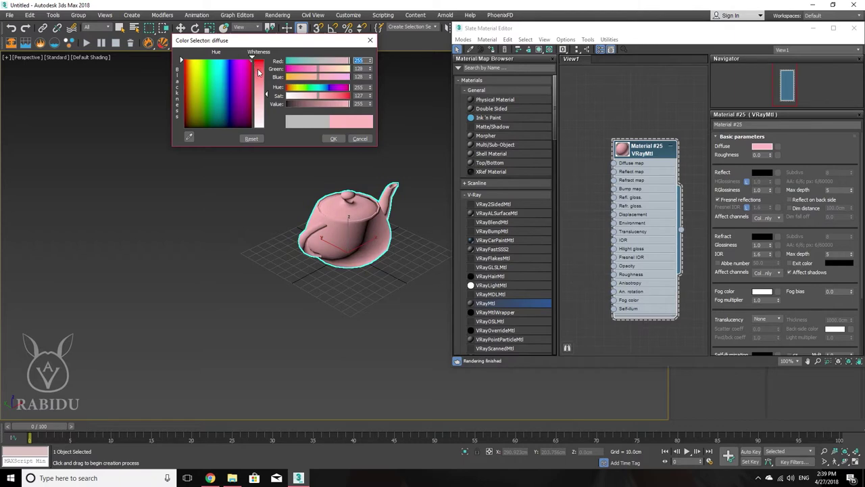
pyautogui.click(321, 62)
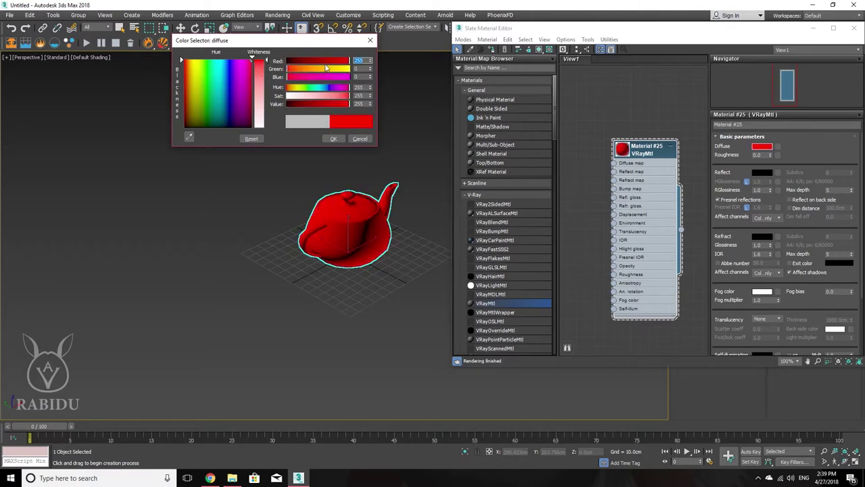
pyautogui.moveTo(321, 60); pyautogui.dragTo(311, 61)
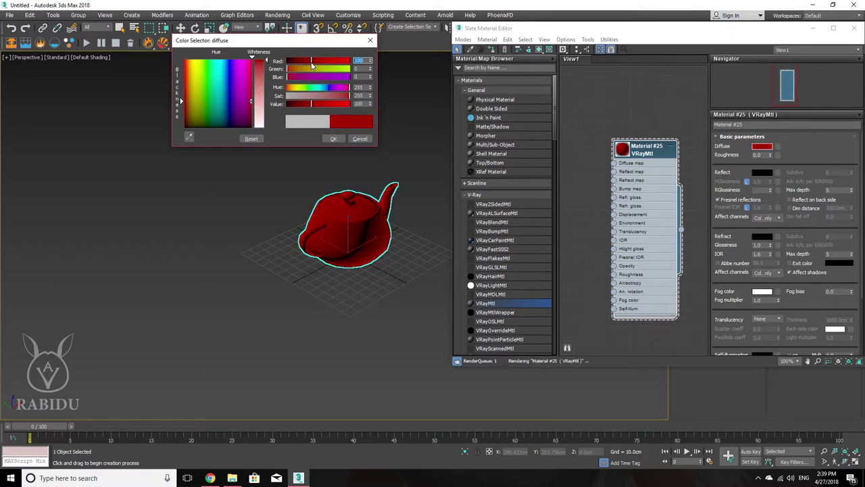
pyautogui.click(333, 138)
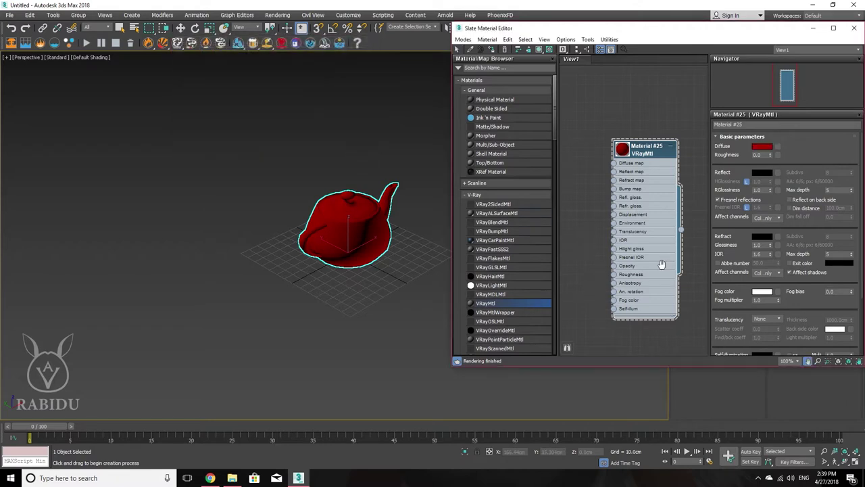
pyautogui.scroll(-1, 637, 202)
pyautogui.scroll(-1, 643, 219)
pyautogui.scroll(-1, 643, 221)
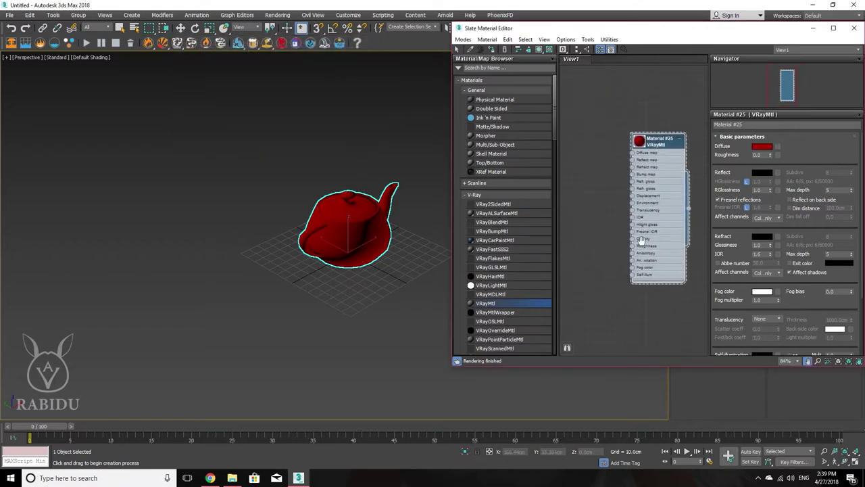
pyautogui.scroll(-1, 639, 215)
# Step: Add VRayBlendMtl (Material #26) onto the teapot and a VRayFlakesMtl (Material #27) node
pyautogui.moveTo(636, 184)
pyautogui.mouseDown(button='middle')
pyautogui.moveTo(606, 205)
pyautogui.moveTo(634, 222)
pyautogui.mouseUp(button='middle')
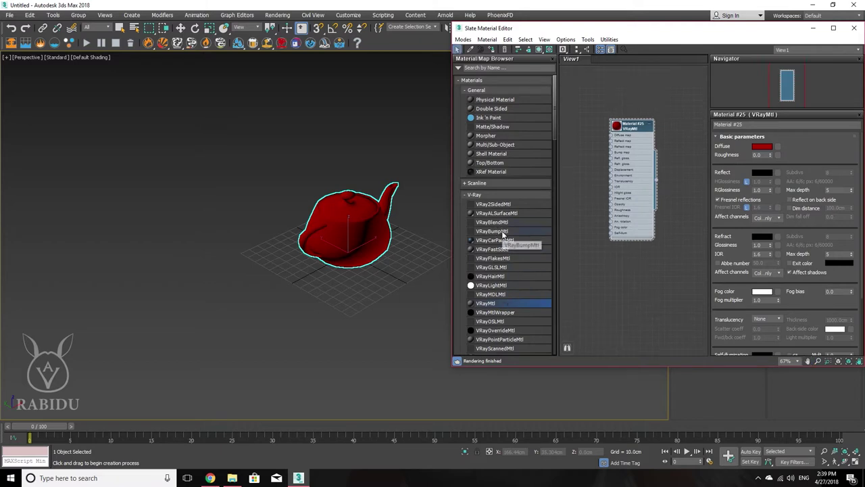
pyautogui.moveTo(498, 223)
pyautogui.mouseDown()
pyautogui.moveTo(689, 250)
pyautogui.moveTo(701, 219)
pyautogui.mouseUp()
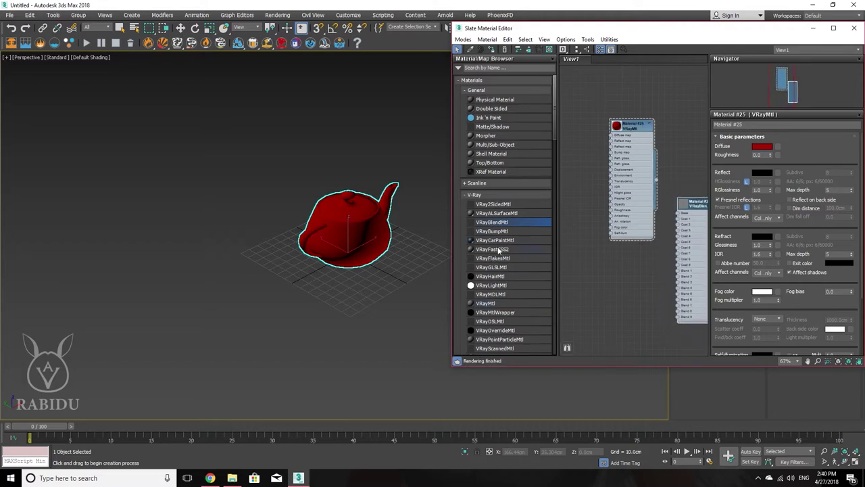
pyautogui.moveTo(498, 259)
pyautogui.mouseDown()
pyautogui.moveTo(613, 288)
pyautogui.moveTo(625, 281)
pyautogui.mouseUp()
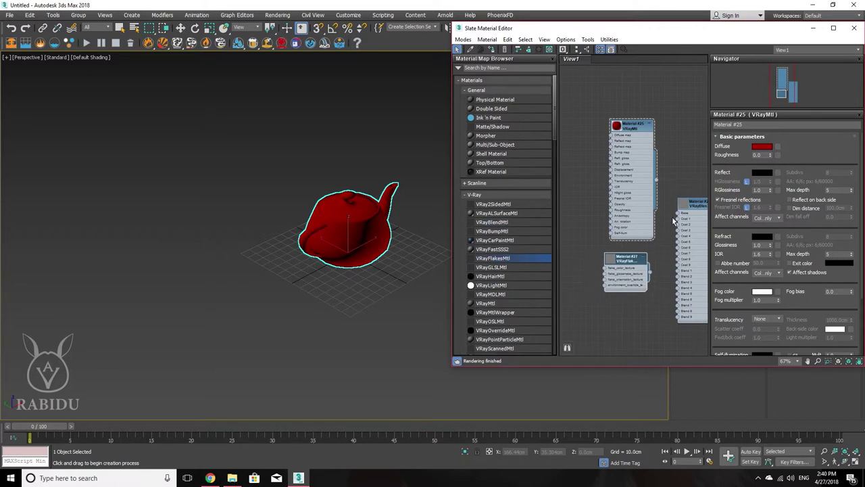
pyautogui.moveTo(703, 251); pyautogui.dragTo(325, 221)
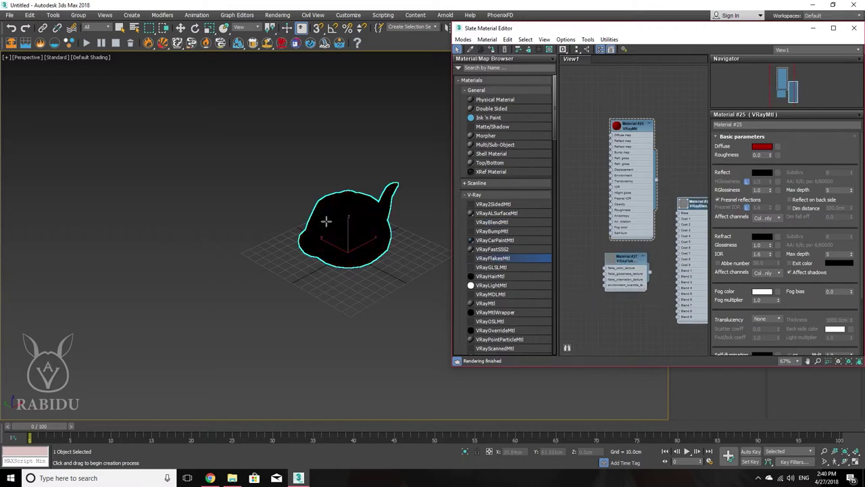
pyautogui.moveTo(654, 267); pyautogui.dragTo(616, 265, button='middle')
pyautogui.moveTo(593, 274); pyautogui.dragTo(593, 274)
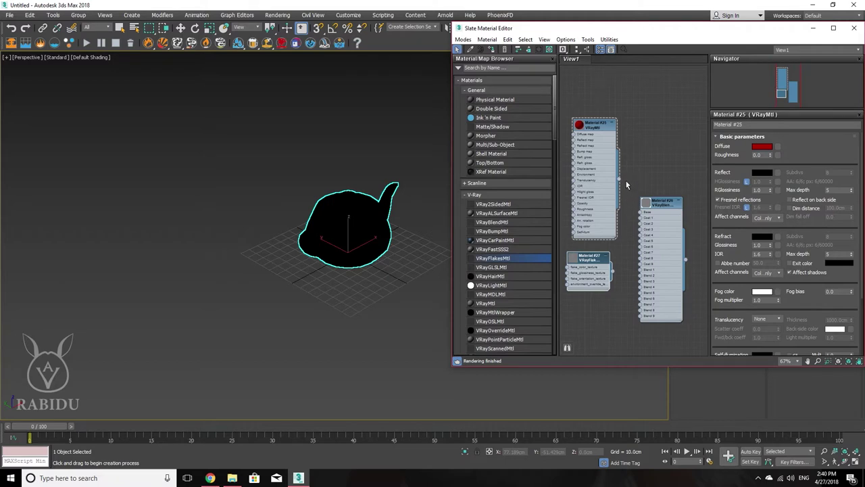
pyautogui.moveTo(626, 194); pyautogui.dragTo(627, 193)
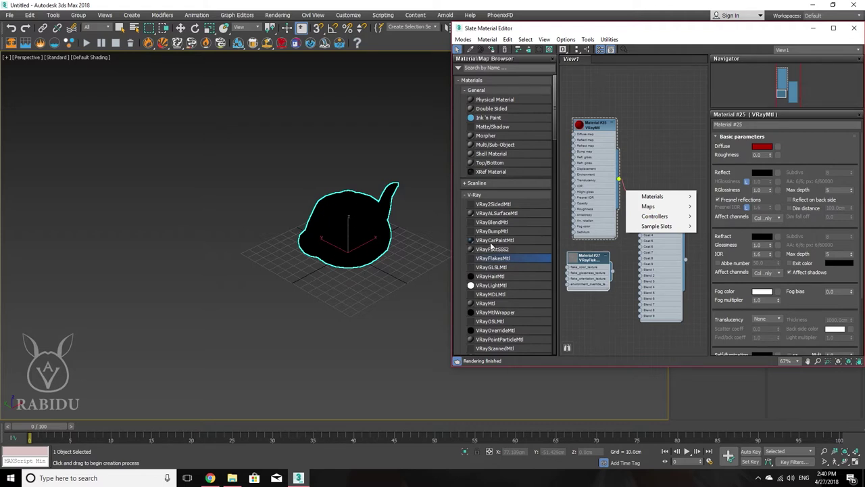
# Step: Wire Material #25 into the blend's Base slot and the flakes material into Coat 1
pyautogui.click(656, 152)
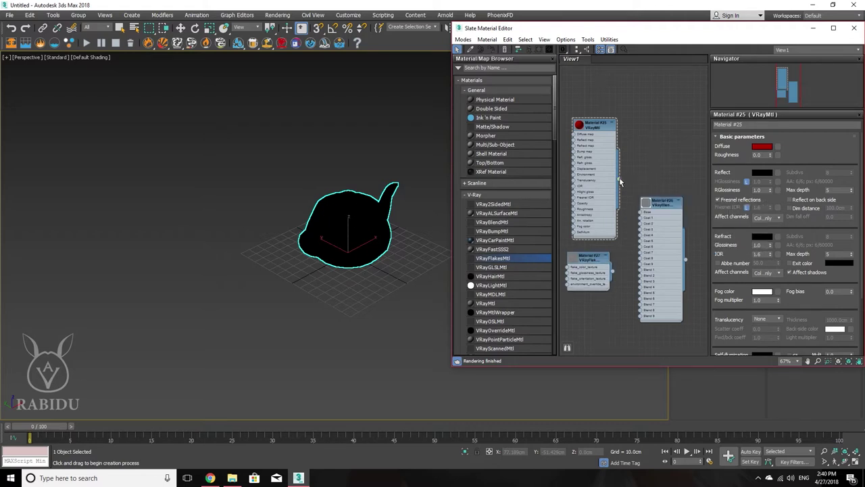
pyautogui.moveTo(634, 196); pyautogui.dragTo(661, 206)
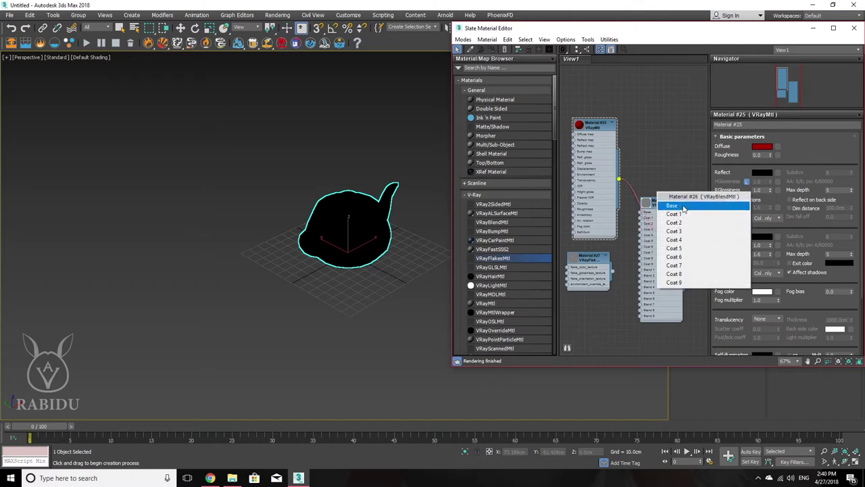
pyautogui.click(666, 206)
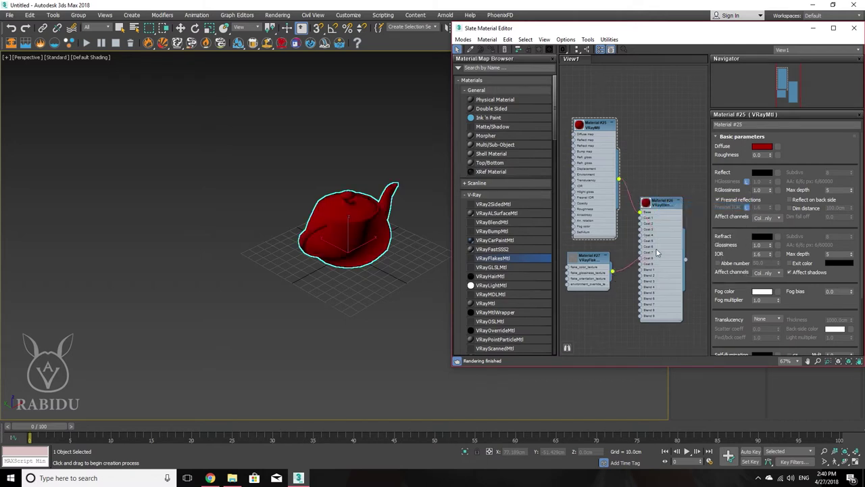
pyautogui.moveTo(612, 275); pyautogui.dragTo(657, 240)
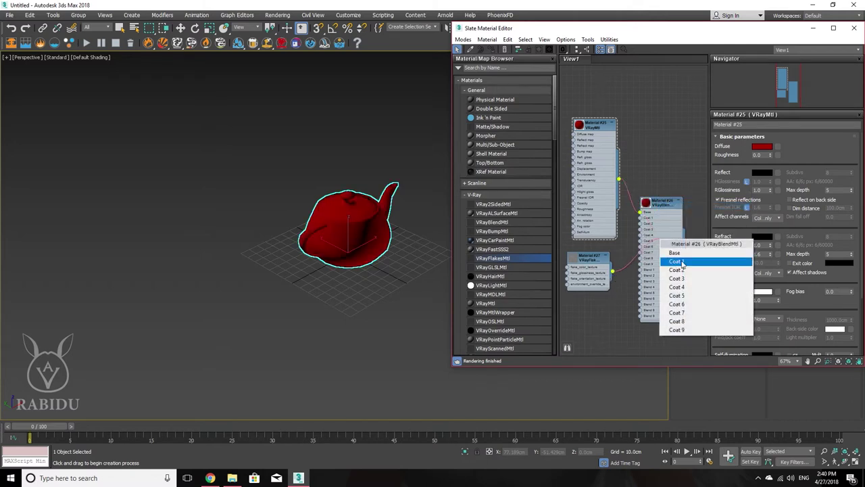
pyautogui.click(676, 261)
pyautogui.moveTo(586, 266); pyautogui.dragTo(592, 258)
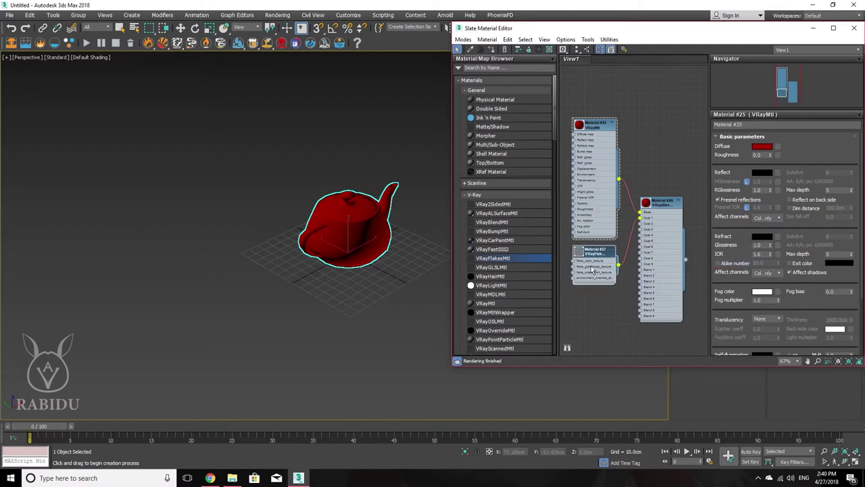
# Step: Set the flakes material's flake colour to a saturated blue
pyautogui.doubleClick(592, 268)
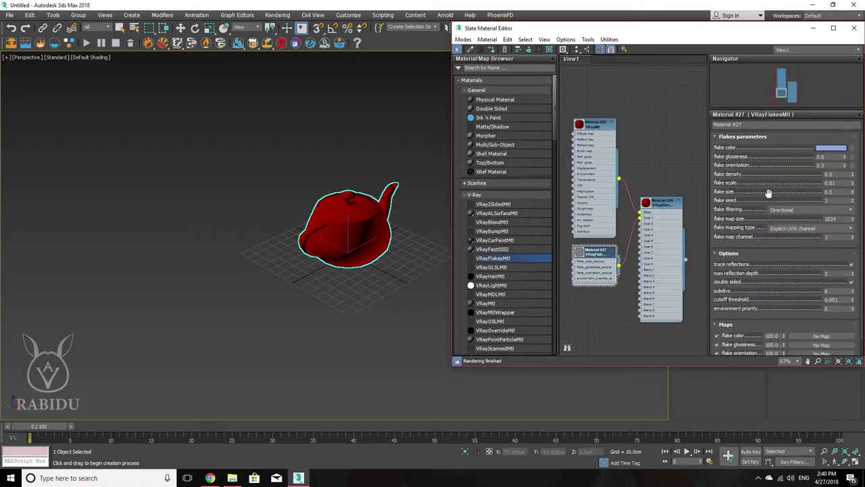
pyautogui.click(831, 148)
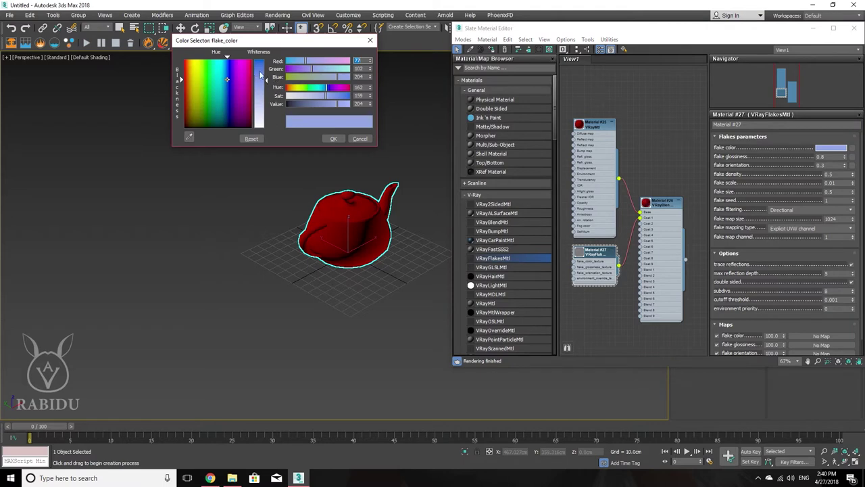
pyautogui.moveTo(261, 76); pyautogui.dragTo(261, 62)
pyautogui.click(333, 139)
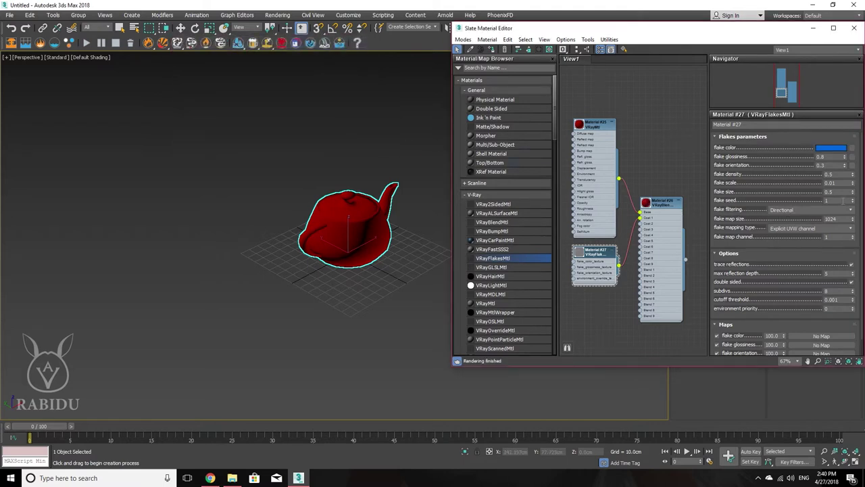
pyautogui.moveTo(409, 223); pyautogui.dragTo(379, 240, button='middle')
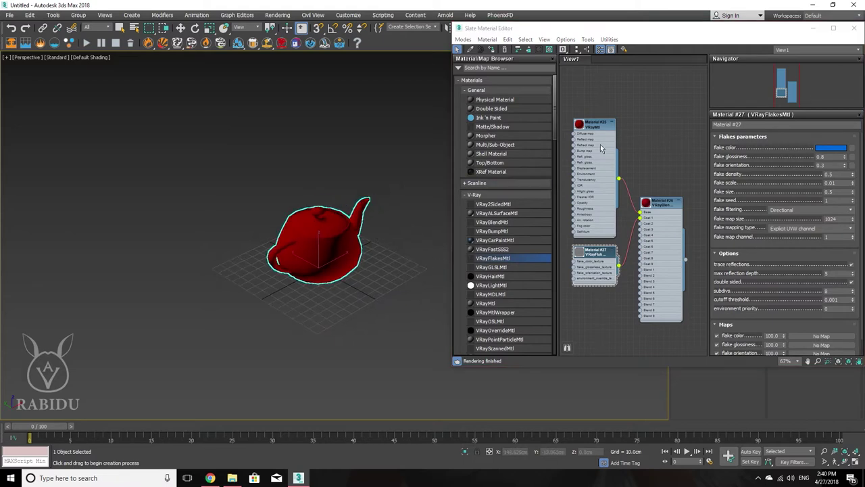
pyautogui.moveTo(603, 143)
pyautogui.mouseDown(button='middle')
pyautogui.moveTo(573, 178)
pyautogui.moveTo(594, 194)
pyautogui.mouseUp(button='middle')
# Step: Add a VRayHDRI map node, Map #1, near the materials and show its settings
pyautogui.rightClick(673, 116)
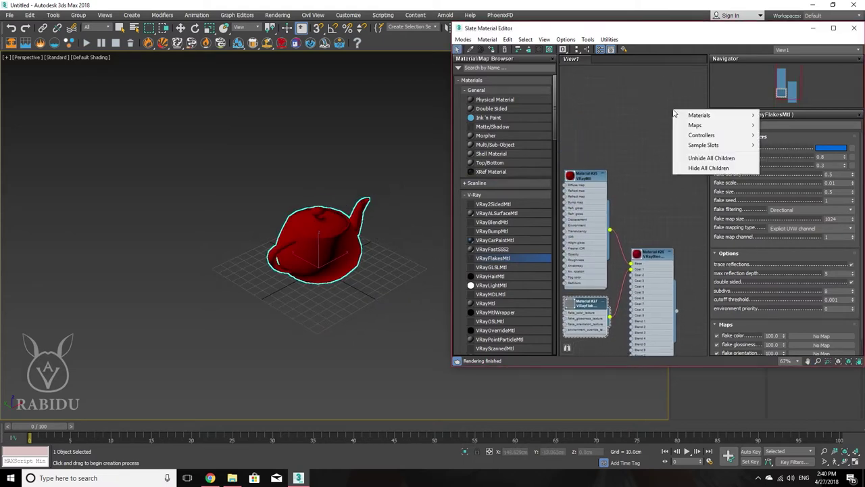
pyautogui.moveTo(695, 125)
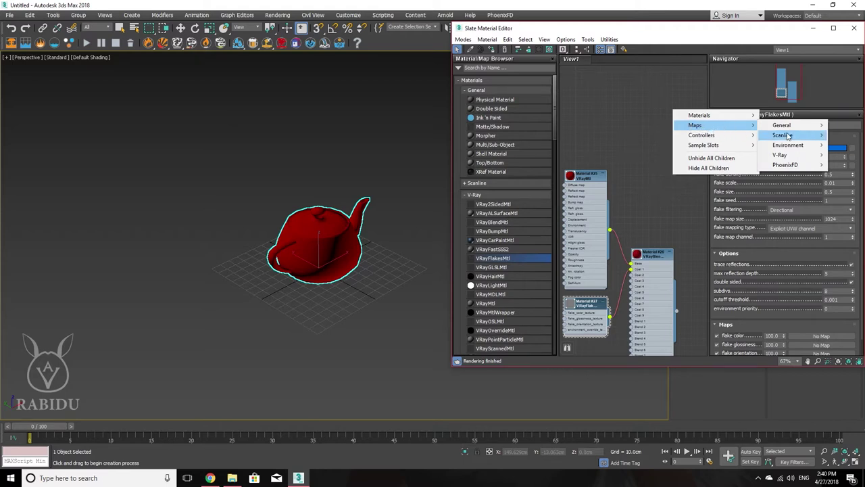
pyautogui.moveTo(781, 155)
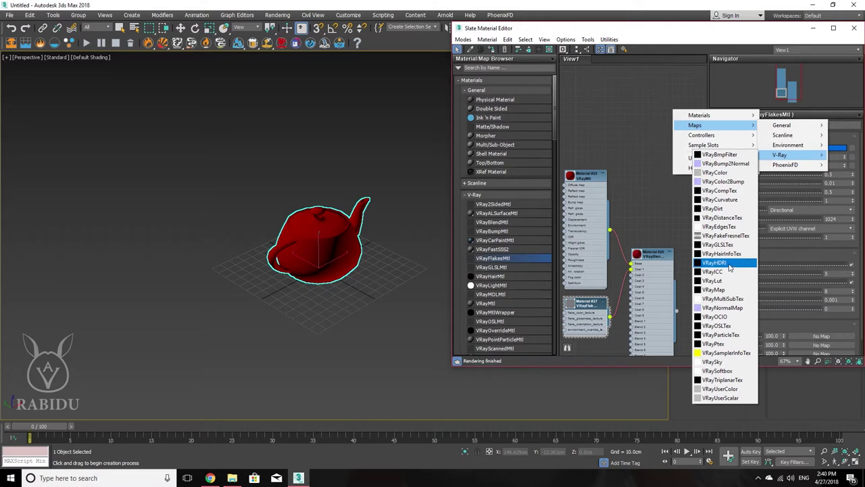
pyautogui.click(718, 265)
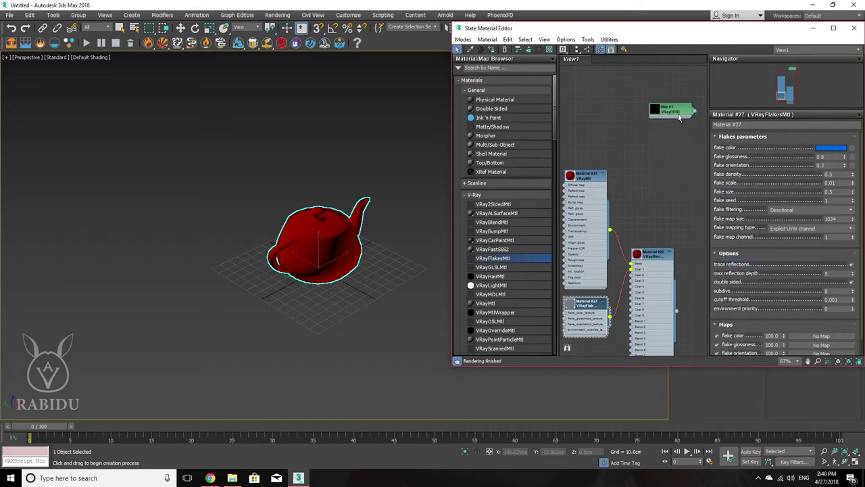
pyautogui.moveTo(679, 117); pyautogui.dragTo(666, 174)
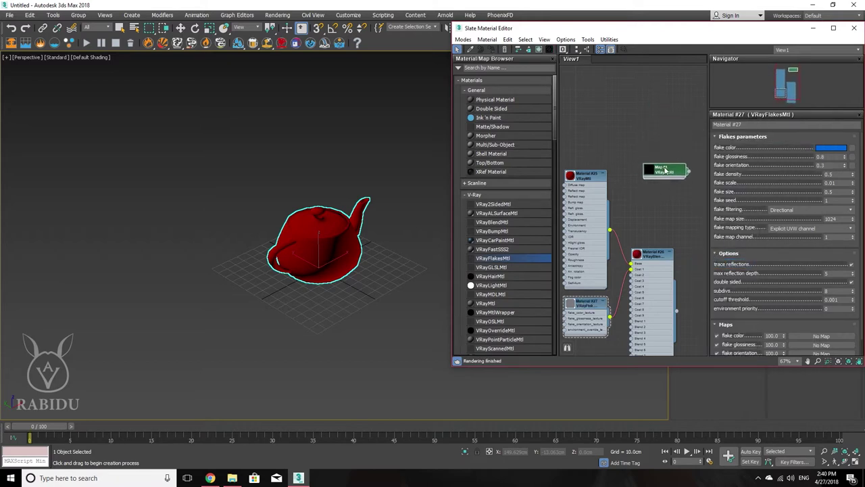
pyautogui.doubleClick(664, 170)
# Step: Load shady_patch_4k from the images\HDRI folder into the HDRI map
pyautogui.click(852, 150)
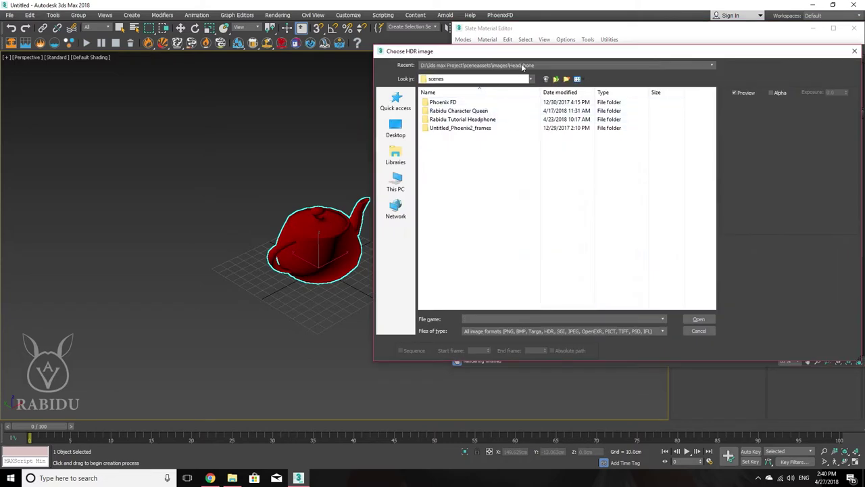
pyautogui.click(523, 66)
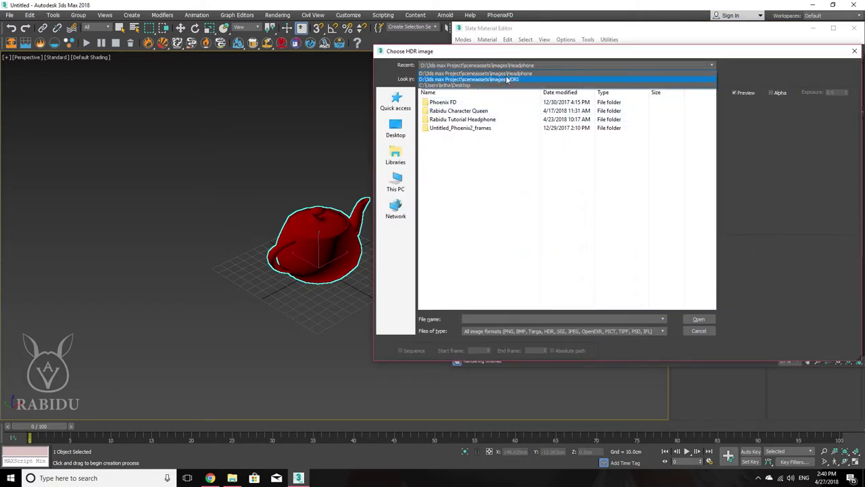
pyautogui.click(508, 74)
pyautogui.click(556, 80)
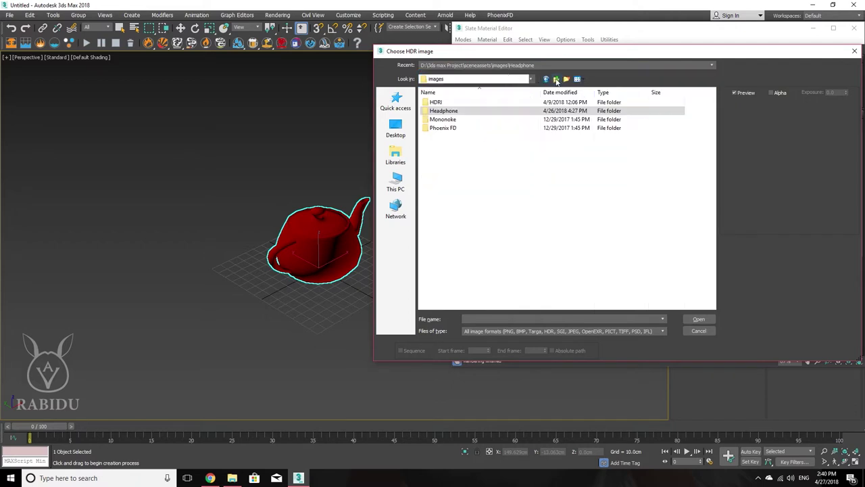
pyautogui.doubleClick(436, 102)
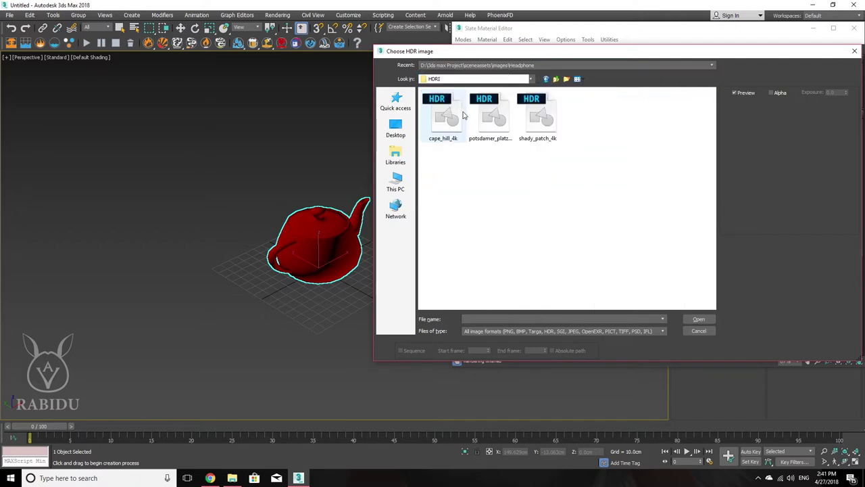
pyautogui.click(507, 135)
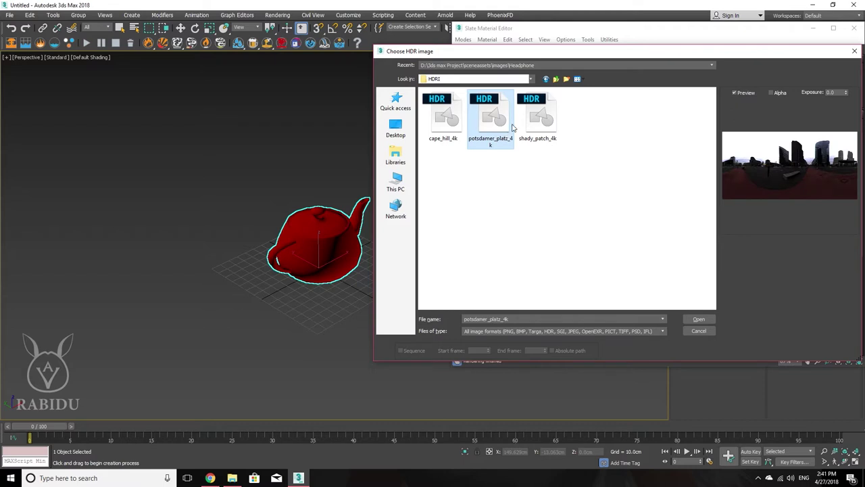
pyautogui.click(454, 120)
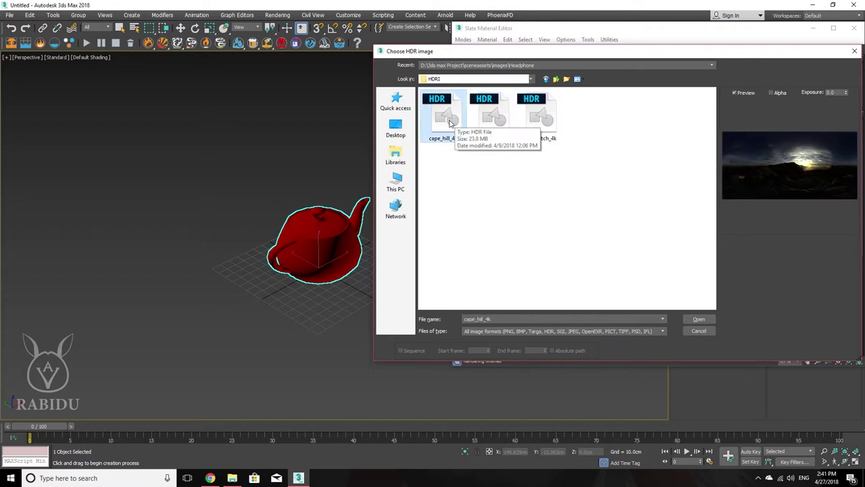
pyautogui.click(538, 124)
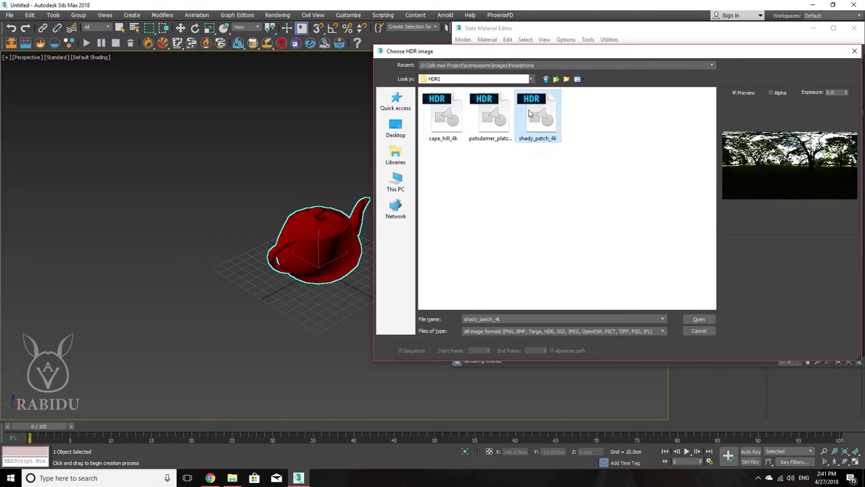
pyautogui.doubleClick(529, 114)
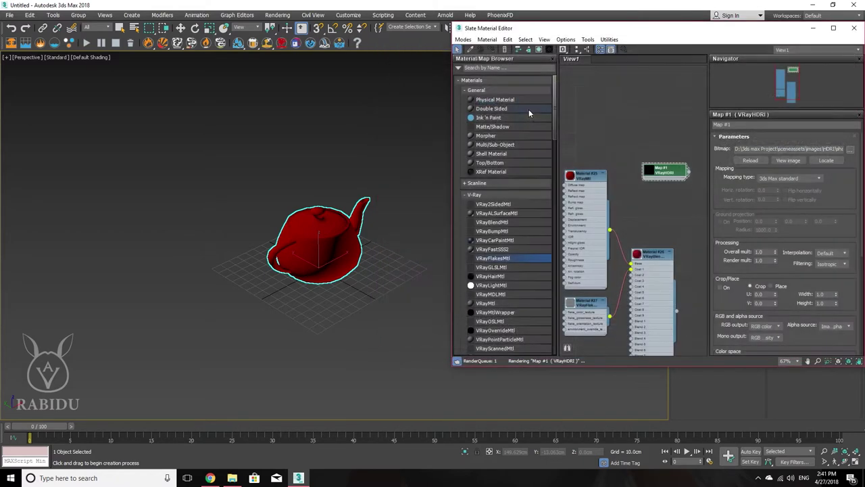
# Step: Make Map #1 the Environment Map as an instance in Environment and Effects
pyautogui.click(276, 15)
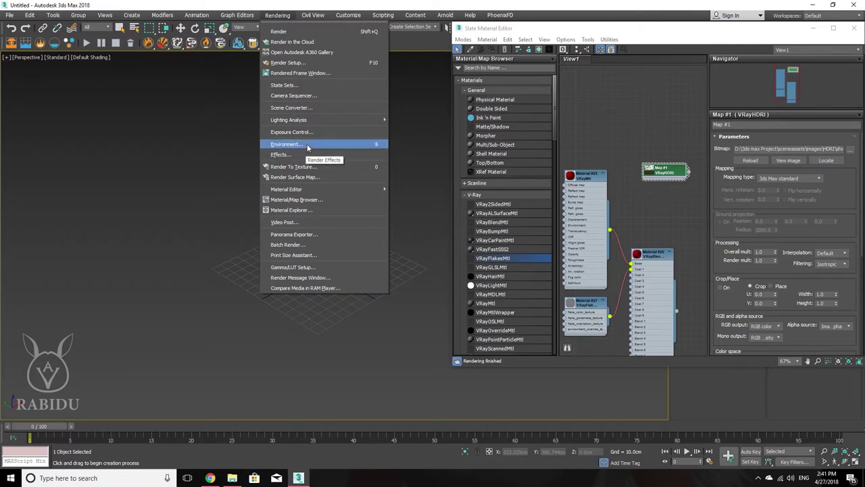
pyautogui.click(308, 145)
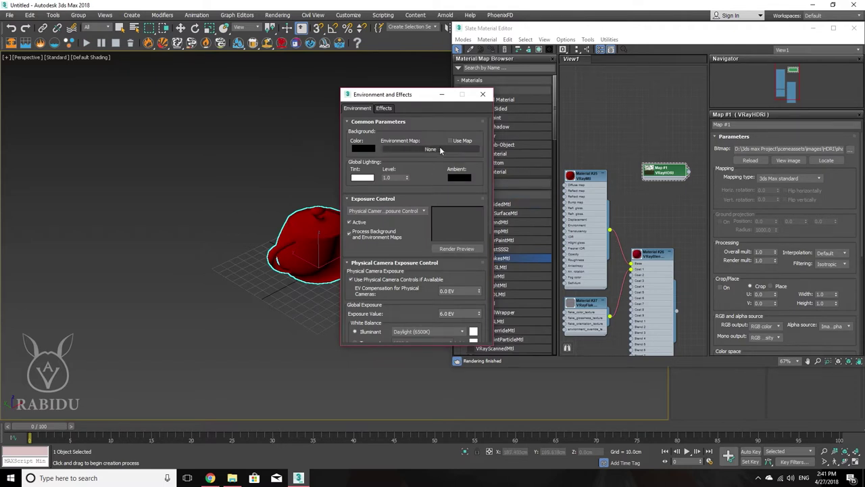
pyautogui.moveTo(688, 174); pyautogui.dragTo(433, 150)
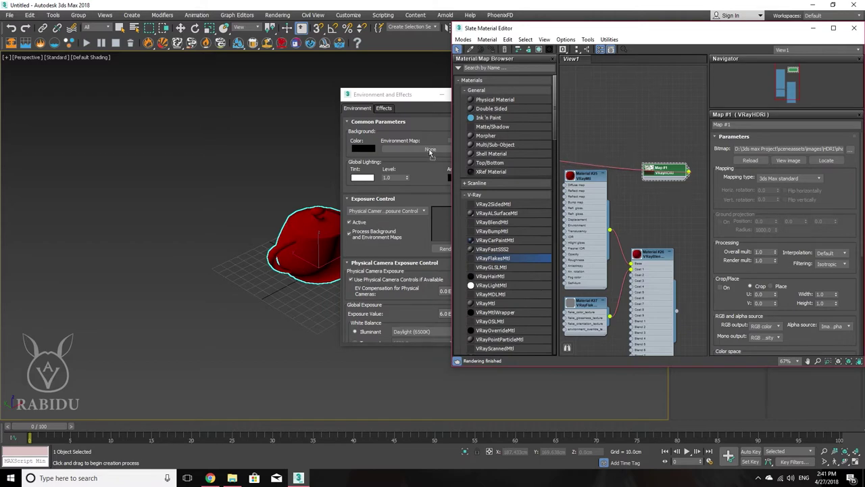
pyautogui.moveTo(430, 152); pyautogui.dragTo(430, 152)
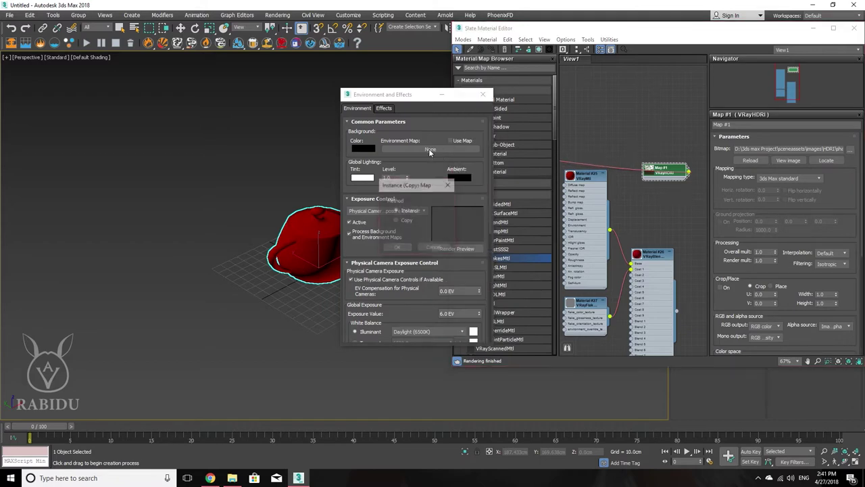
pyautogui.click(398, 248)
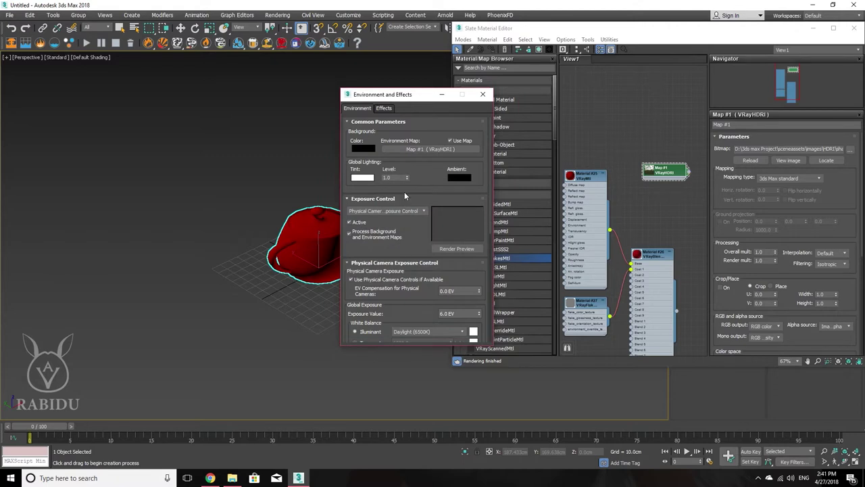
# Step: Set the HDRI mapping type to Spherical and close the environment settings
pyautogui.click(816, 180)
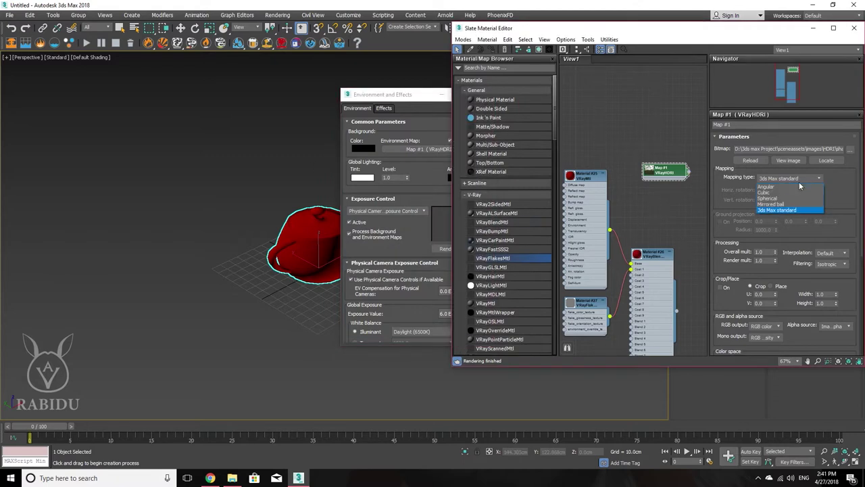
pyautogui.click(772, 203)
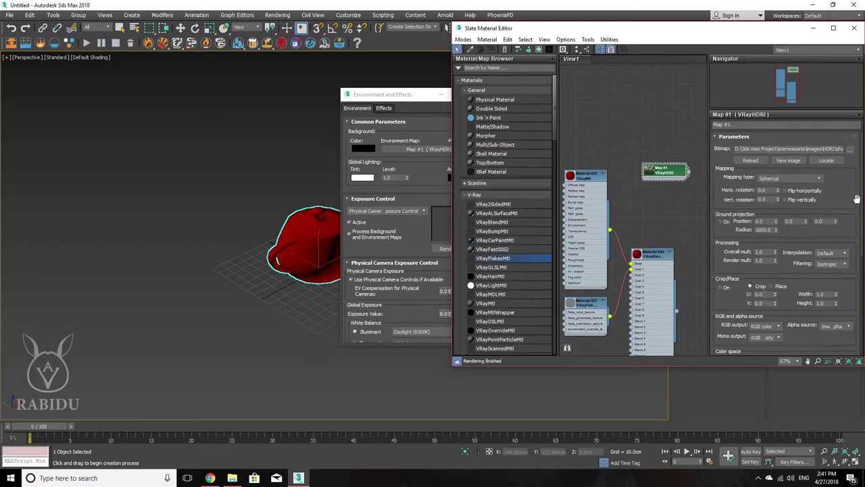
pyautogui.click(418, 98)
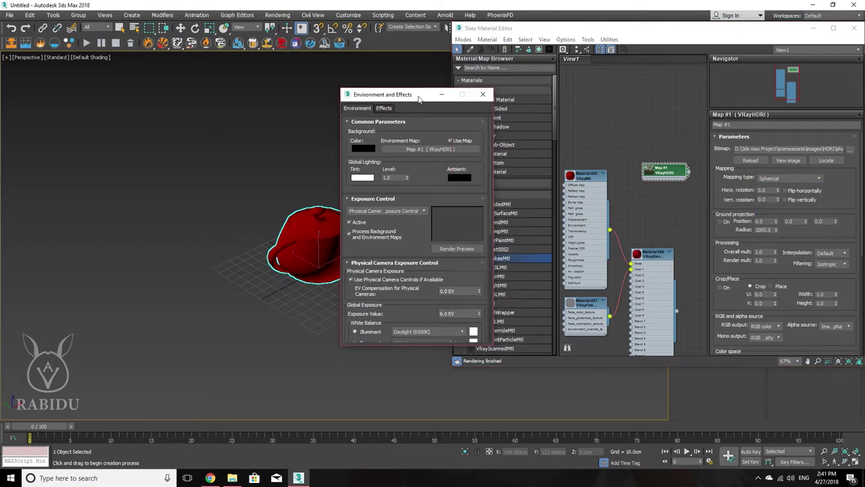
pyautogui.click(483, 95)
pyautogui.keyDown('alt'); pyautogui.moveTo(363, 183); pyautogui.dragTo(360, 174, button='middle'); pyautogui.keyUp('alt')
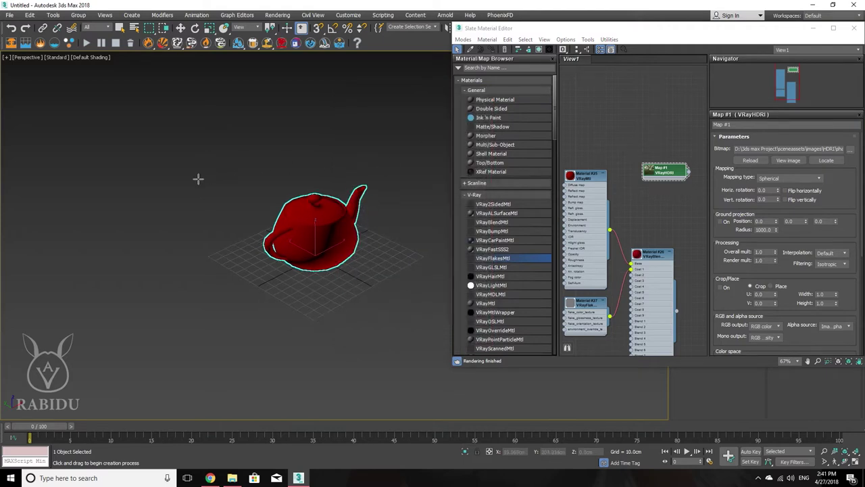
# Step: Render the red teapot on the HDRI backdrop, then close the progress and frame buffer windows
pyautogui.moveTo(777, 30); pyautogui.dragTo(778, 53)
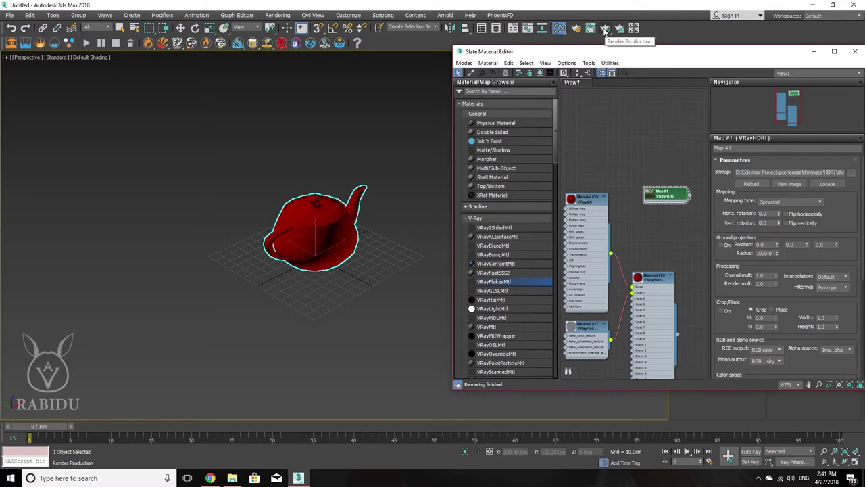
pyautogui.click(605, 29)
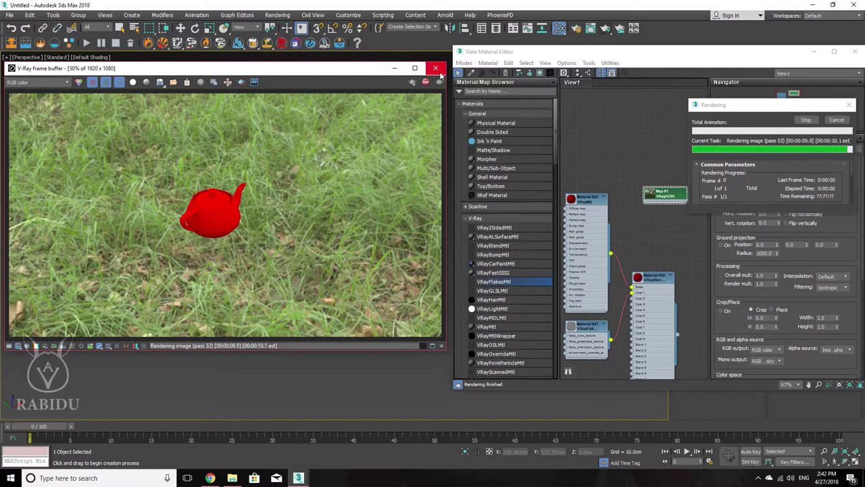
pyautogui.click(837, 120)
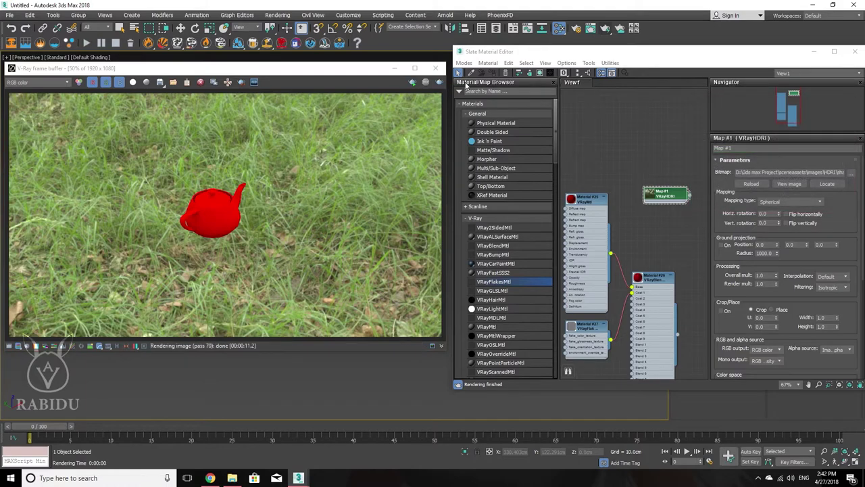
pyautogui.click(435, 68)
pyautogui.scroll(-3, 356, 169)
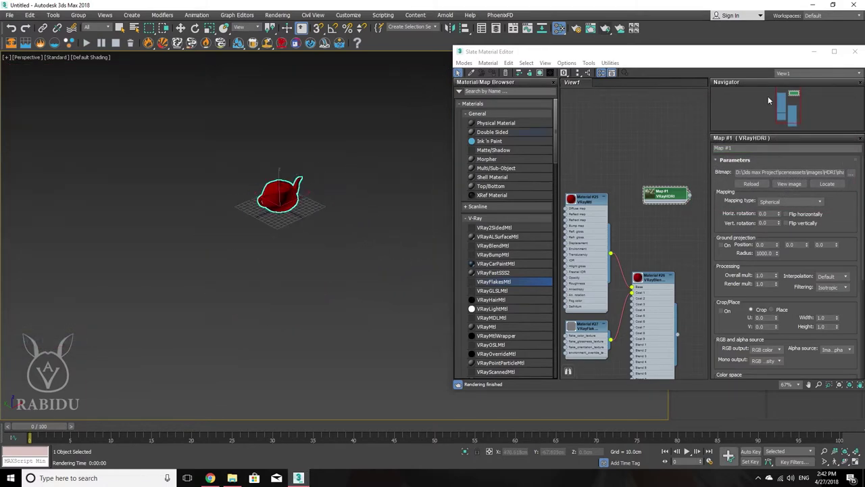
# Step: Close Slate and draw a large box, Box001, beneath the teapot
pyautogui.click(855, 51)
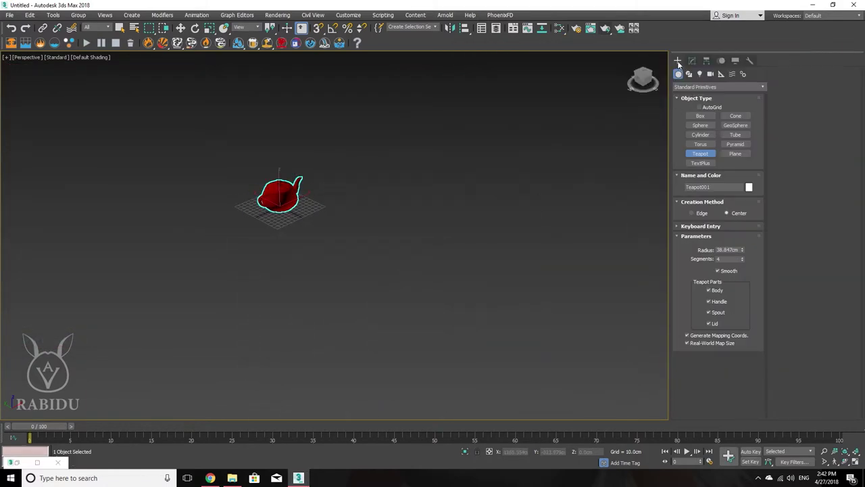
pyautogui.click(700, 115)
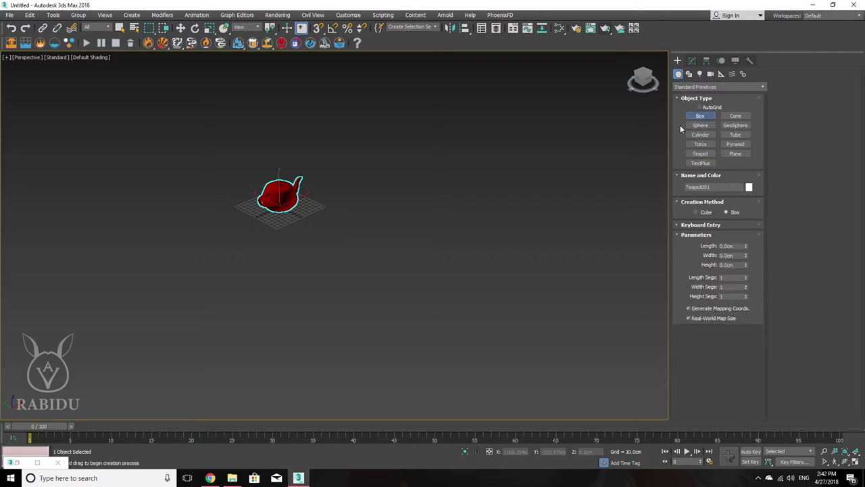
pyautogui.moveTo(410, 115); pyautogui.dragTo(149, 404)
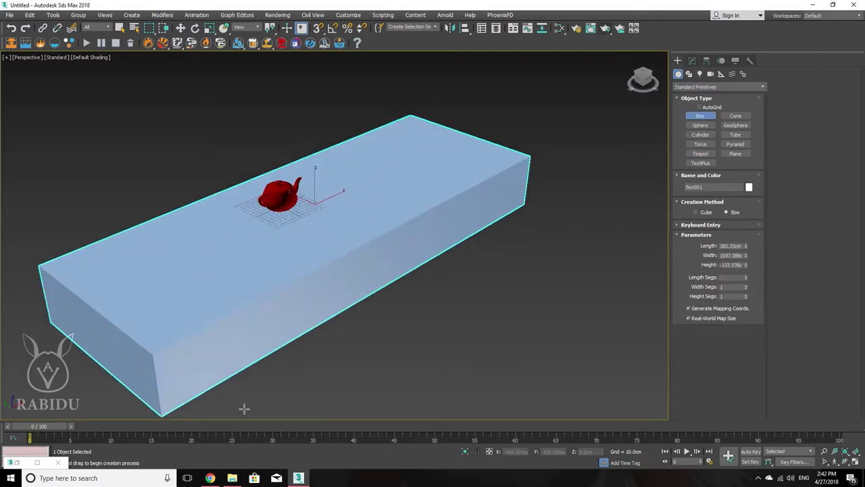
pyautogui.click(274, 435)
pyautogui.rightClick(382, 300)
pyautogui.moveTo(347, 255); pyautogui.dragTo(369, 271, button='middle')
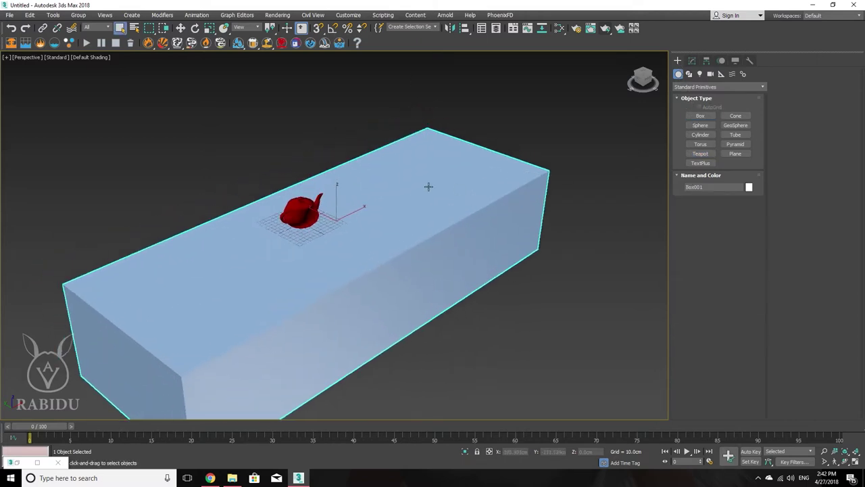
# Step: Set the box to length 300, width 300 and height -300 cm
pyautogui.click(691, 61)
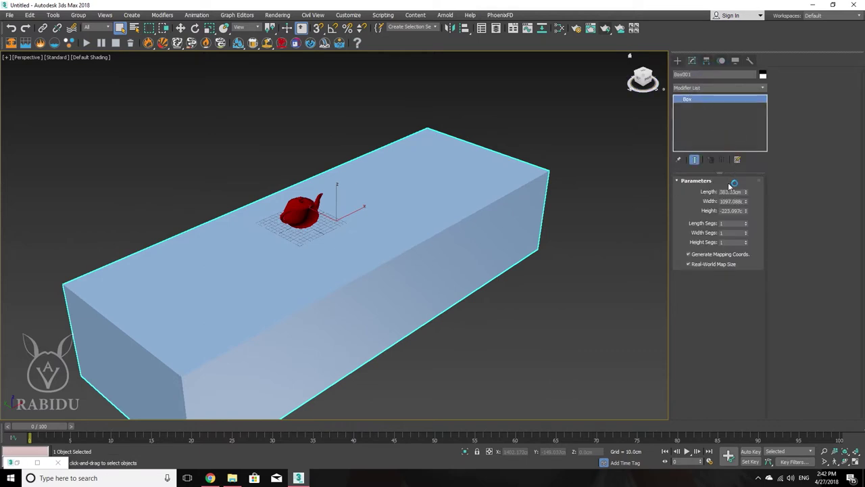
pyautogui.press('w')
pyautogui.keyDown('alt'); pyautogui.moveTo(406, 225); pyautogui.dragTo(432, 216, button='middle'); pyautogui.keyUp('alt')
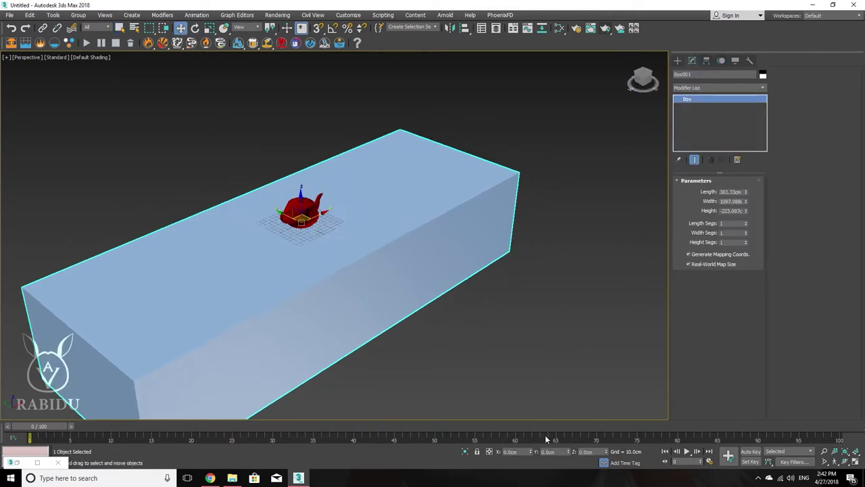
pyautogui.click(730, 192)
pyautogui.write('300')
pyautogui.press('Tab')
pyautogui.write('300')
pyautogui.press('Tab')
pyautogui.write('30')
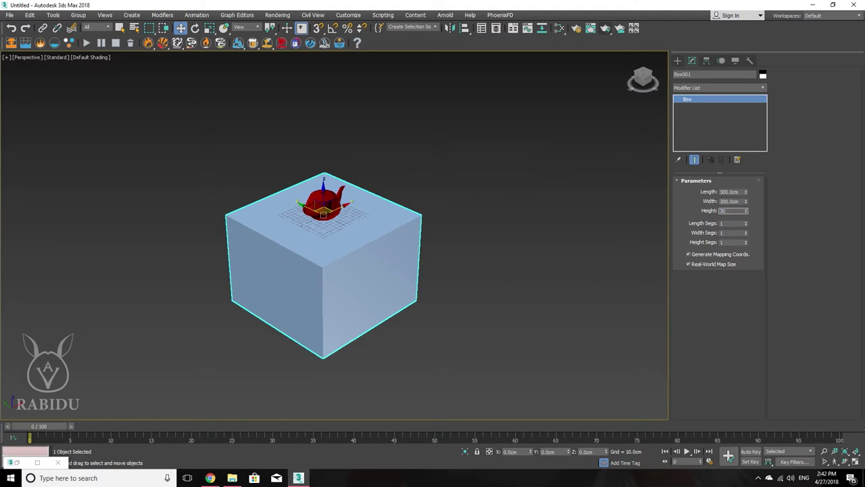
pyautogui.press('Return')
pyautogui.write('-300')
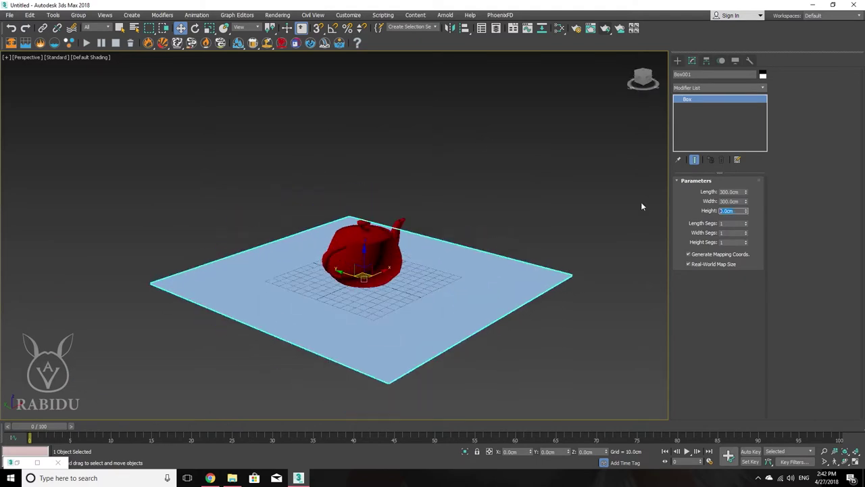
pyautogui.press('Return')
# Step: Orbit low toward the teapot and start a V-Ray render
pyautogui.keyDown('alt'); pyautogui.moveTo(378, 223); pyautogui.dragTo(400, 215, button='middle'); pyautogui.keyUp('alt')
pyautogui.scroll(5, 400, 215)
pyautogui.hotkey('shift', 'q')
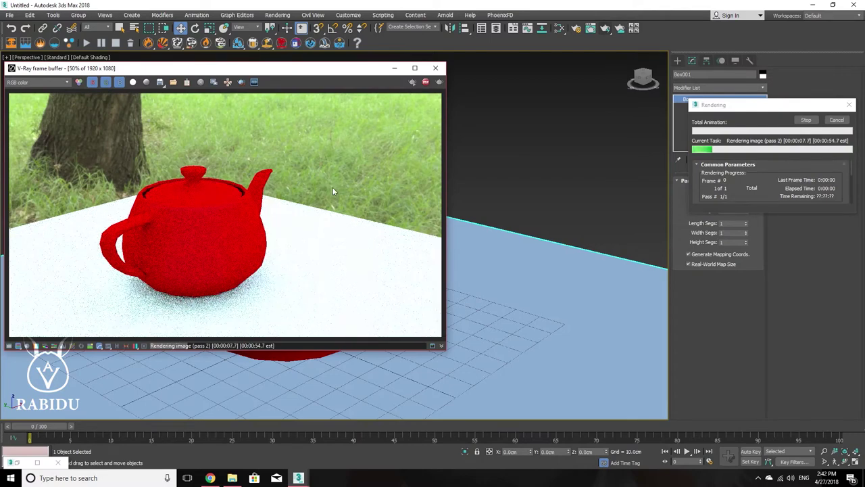
# Step: Stop the render, select the teapot with Edged Faces shown, and set its Segments to 30
pyautogui.click(837, 120)
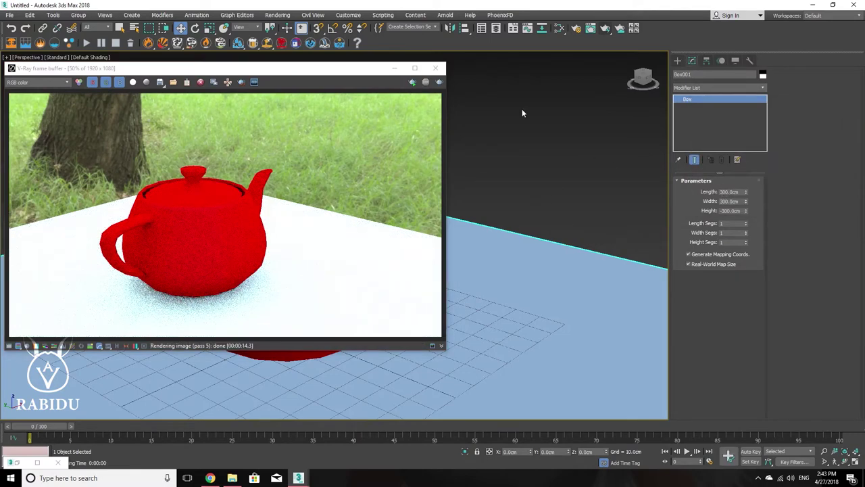
pyautogui.click(435, 68)
pyautogui.scroll(5, 427, 208)
pyautogui.click(428, 204)
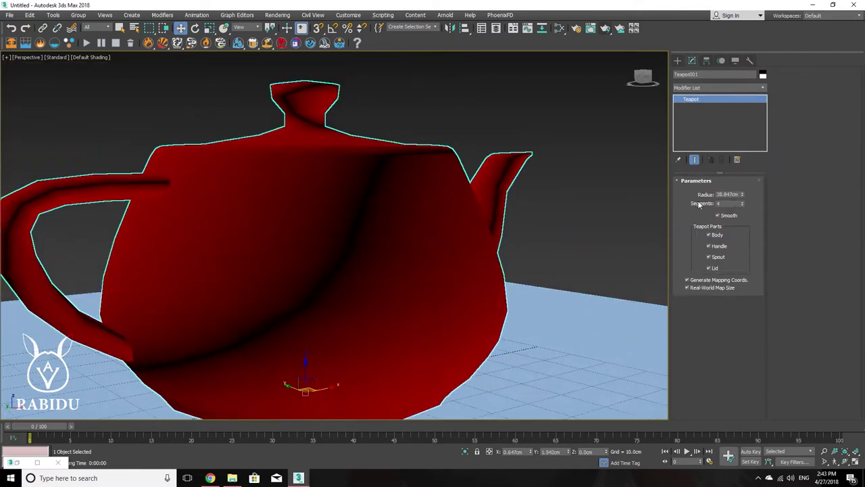
pyautogui.press('F4')
pyautogui.write('30')
pyautogui.press('Return')
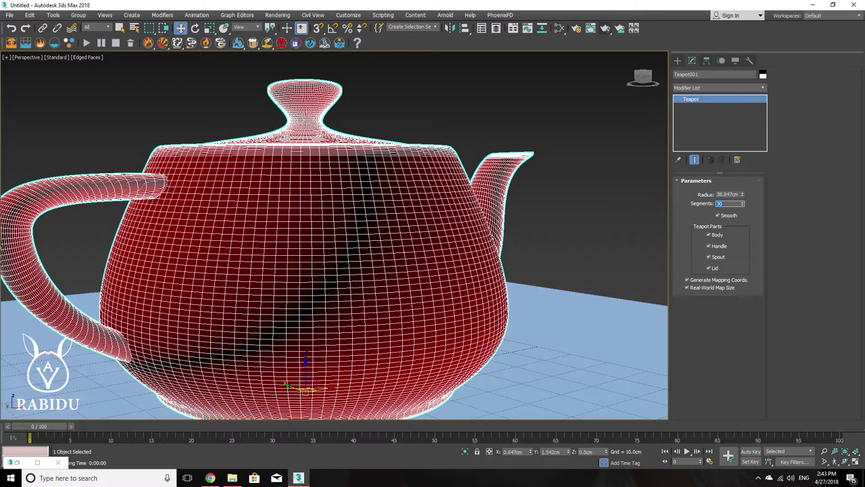
# Step: Orbit to view the teapot from slightly above and render the scene again
pyautogui.scroll(-3, 459, 197)
pyautogui.scroll(-3, 450, 216)
pyautogui.moveTo(450, 216)
pyautogui.keyDown('alt'); pyautogui.mouseDown(button='middle')
pyautogui.moveTo(450, 203)
pyautogui.moveTo(445, 211)
pyautogui.mouseUp(button='middle'); pyautogui.keyUp('alt')
pyautogui.hotkey('shift', 'q')
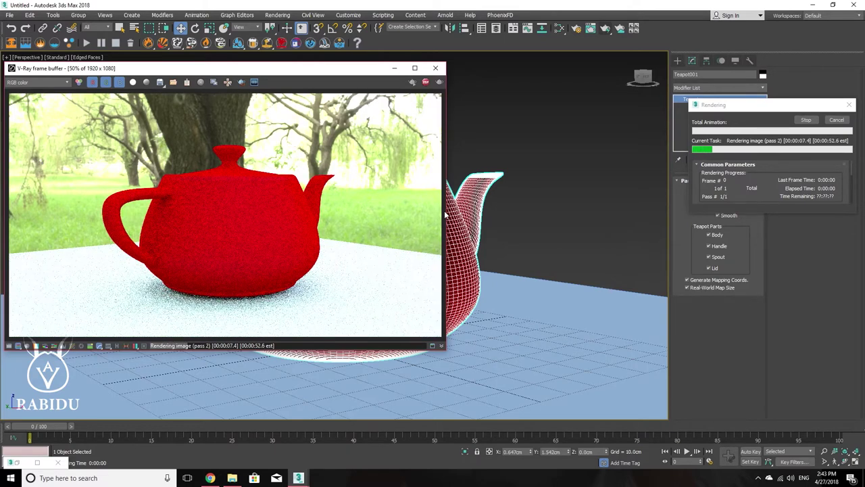
# Step: Cancel the render, start an interactive render in a 556×312 frame buffer, and reopen the Slate Material Editor
pyautogui.click(838, 123)
pyautogui.click(838, 122)
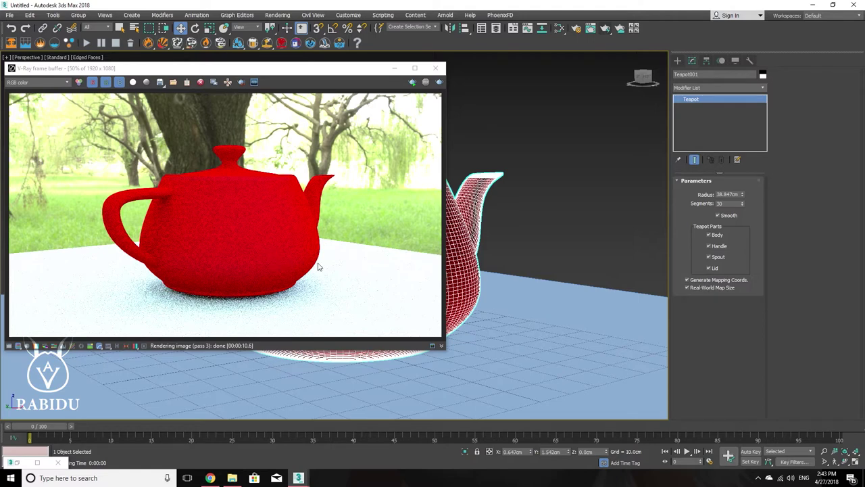
pyautogui.click(413, 82)
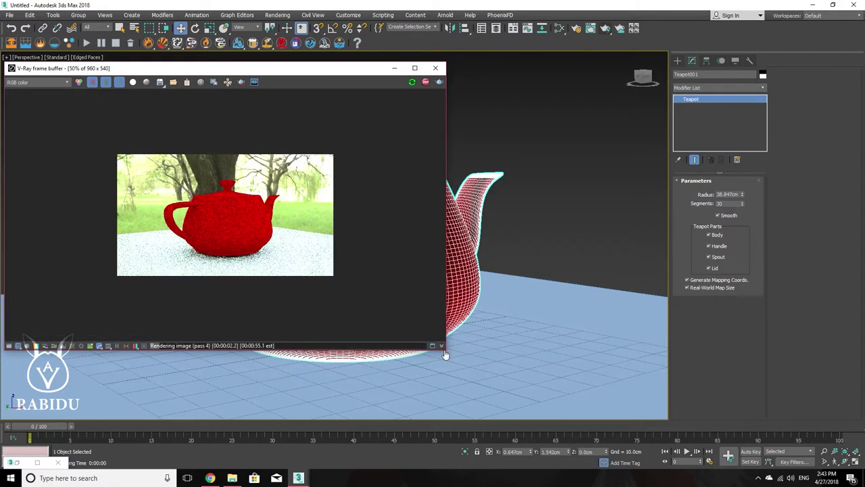
pyautogui.moveTo(445, 355)
pyautogui.mouseDown()
pyautogui.moveTo(251, 246)
pyautogui.moveTo(269, 252)
pyautogui.mouseUp()
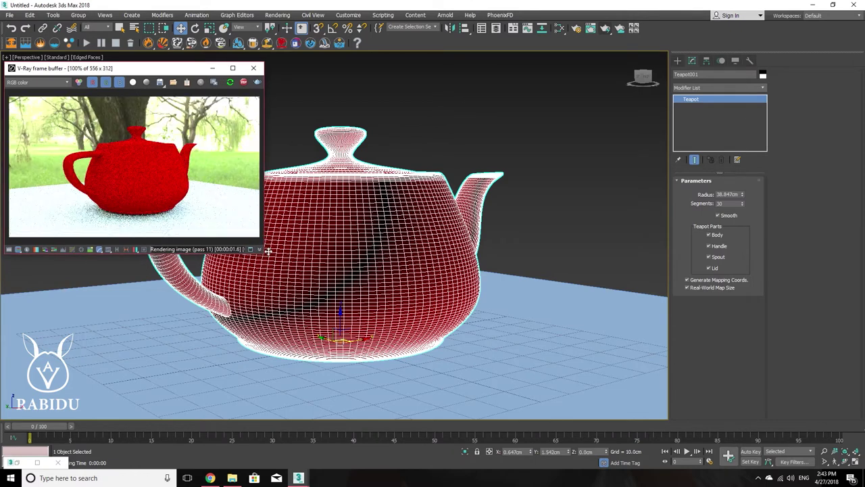
pyautogui.click(560, 29)
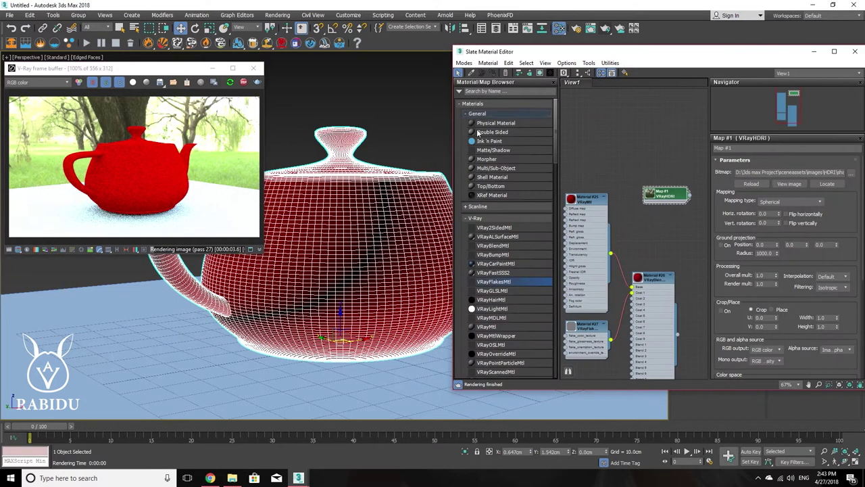
# Step: Try HDRI Overall mult values of 0.7, 0.3 and others, ending at 0.4
pyautogui.doubleClick(767, 275)
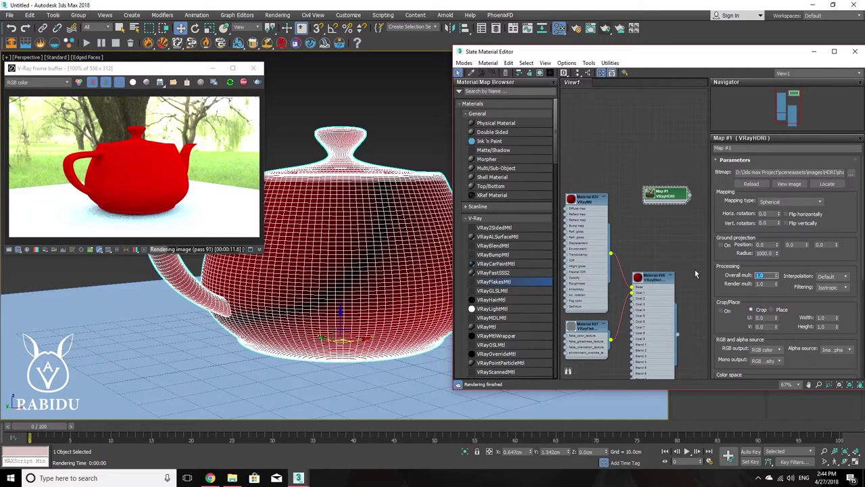
pyautogui.write('0.7')
pyautogui.press('Return')
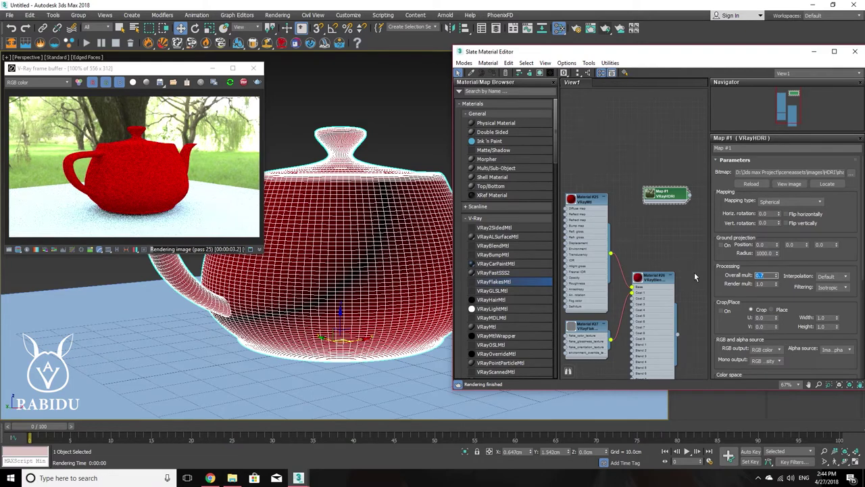
pyautogui.write('0.3')
pyautogui.press('Return')
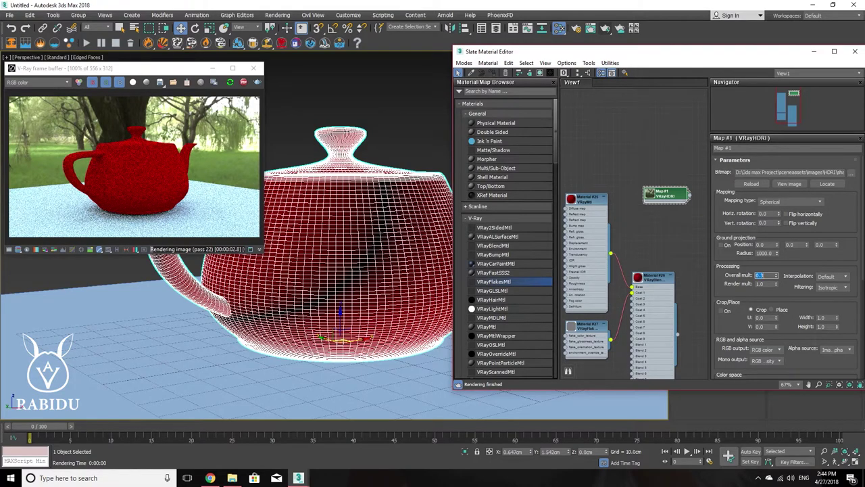
pyautogui.press('Return')
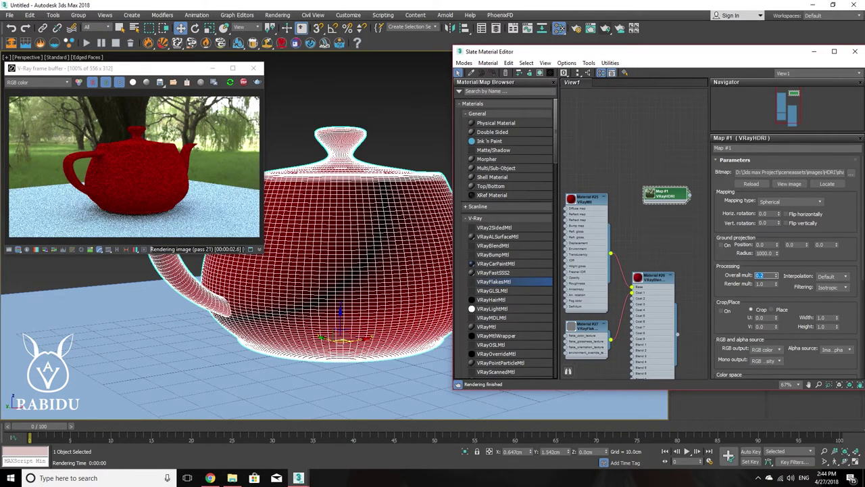
pyautogui.write('0.4')
pyautogui.press('Return')
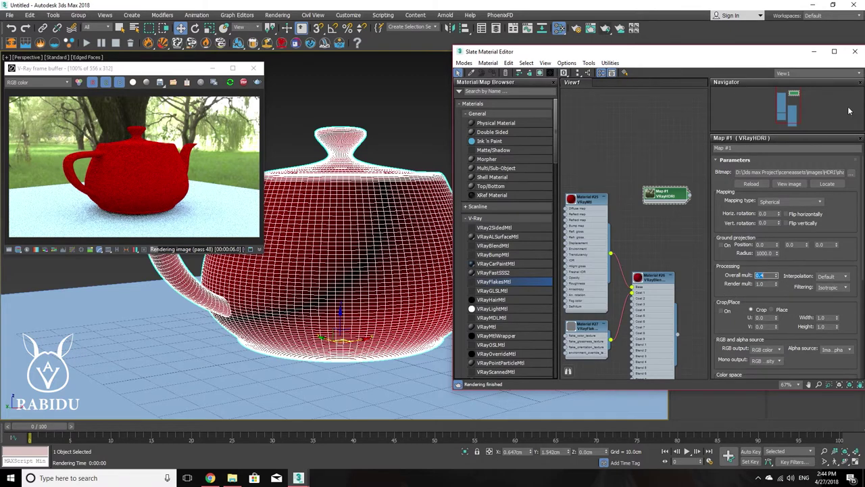
pyautogui.moveTo(623, 277); pyautogui.dragTo(648, 237, button='middle')
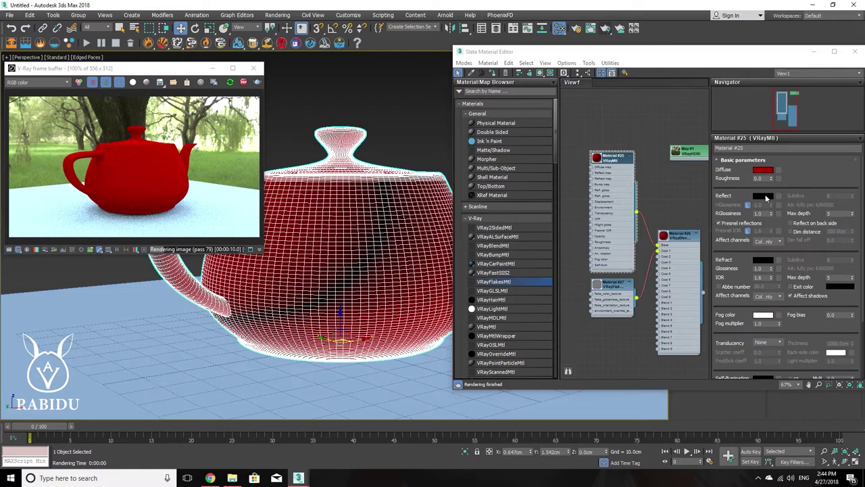
# Step: Set Material #25's Reflect colour to pure white (255)
pyautogui.click(762, 196)
pyautogui.moveTo(264, 72); pyautogui.dragTo(266, 99)
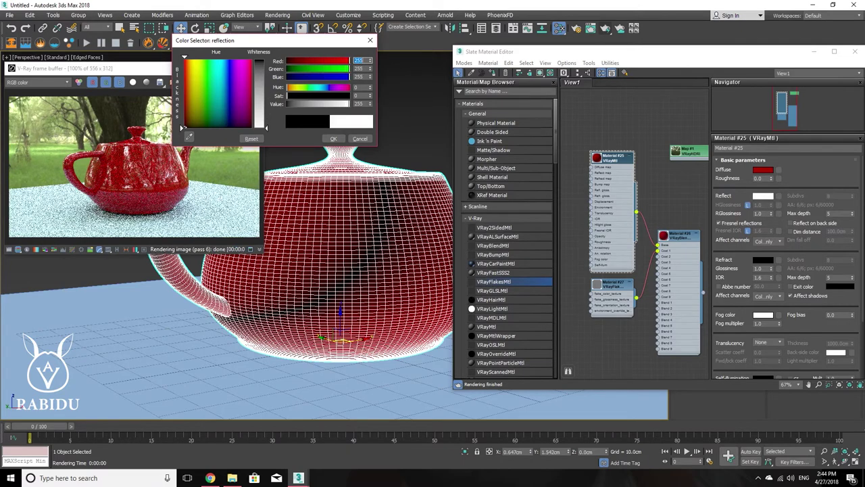
pyautogui.moveTo(267, 99); pyautogui.dragTo(266, 127)
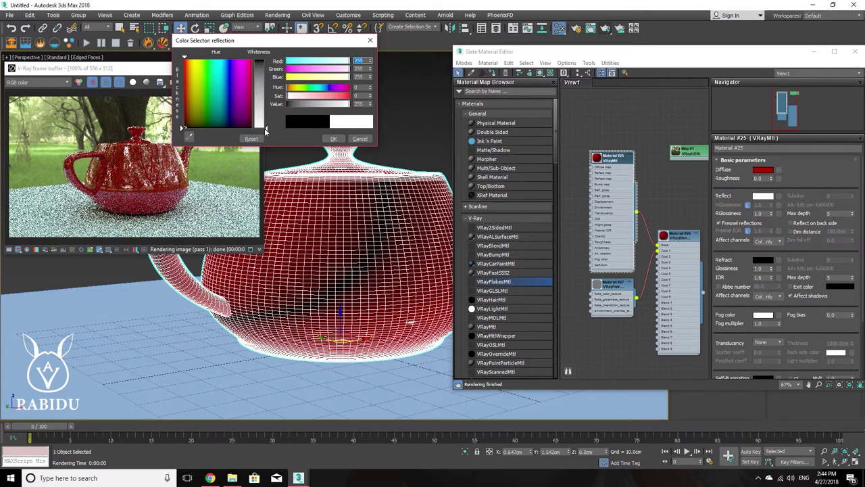
pyautogui.click(333, 138)
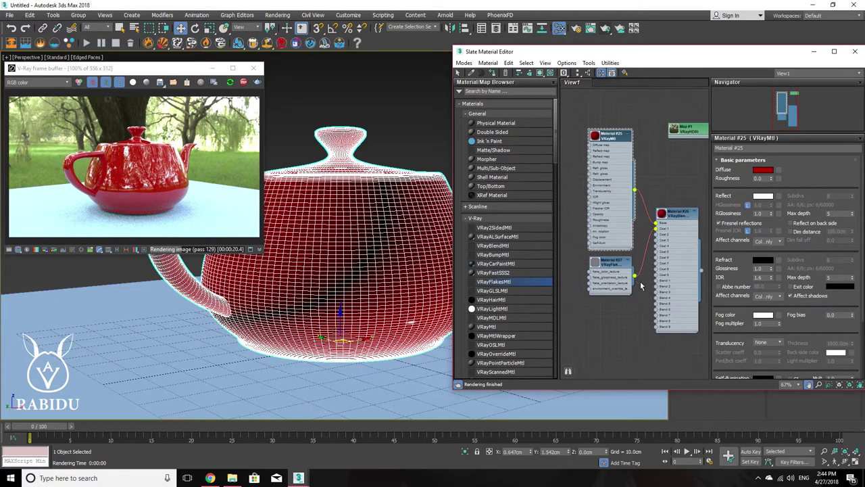
pyautogui.moveTo(632, 300); pyautogui.dragTo(631, 277, button='middle')
pyautogui.doubleClick(613, 278)
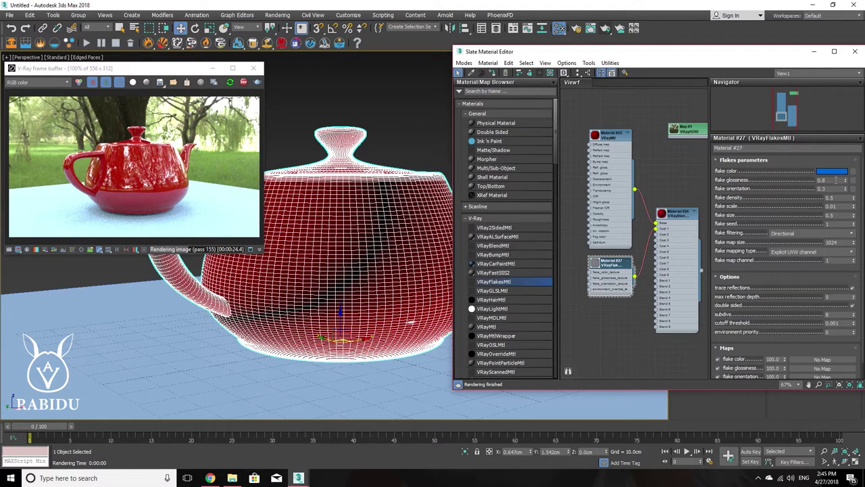
pyautogui.doubleClick(835, 181)
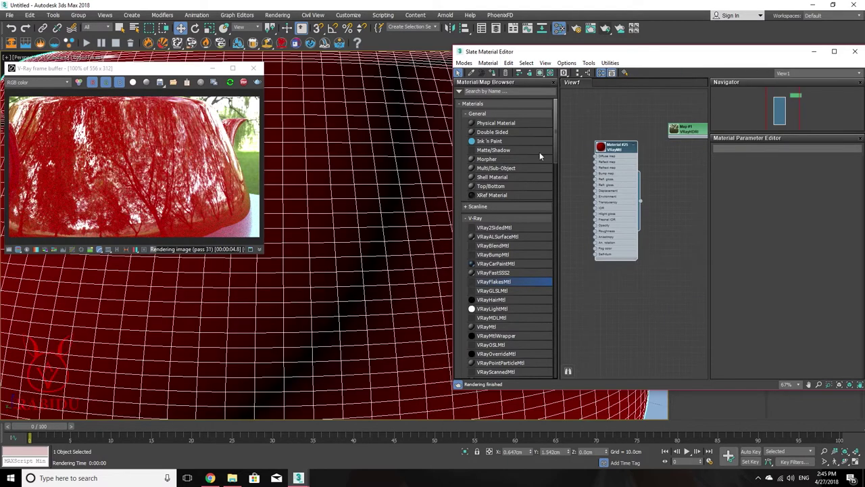
pyautogui.scroll(-2, 324, 197)
pyautogui.scroll(-2, 354, 194)
pyautogui.scroll(-1, 354, 194)
pyautogui.scroll(-1, 311, 216)
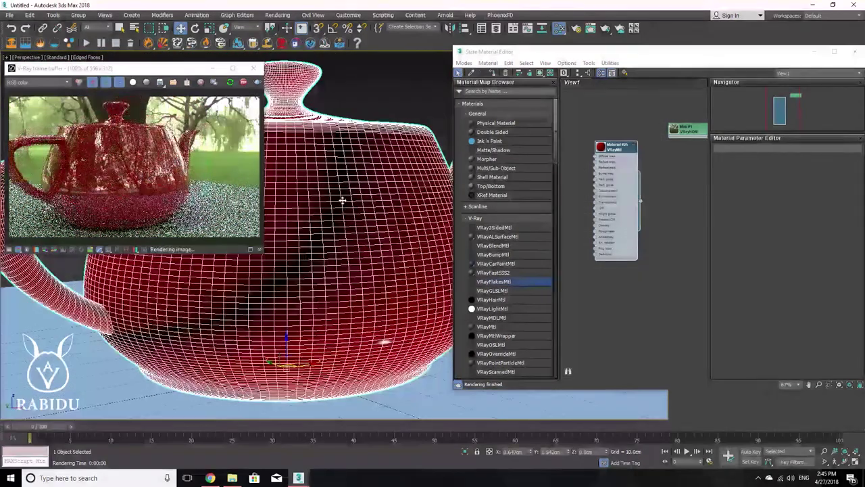
pyautogui.scroll(-1, 343, 201)
pyautogui.scroll(2, 344, 202)
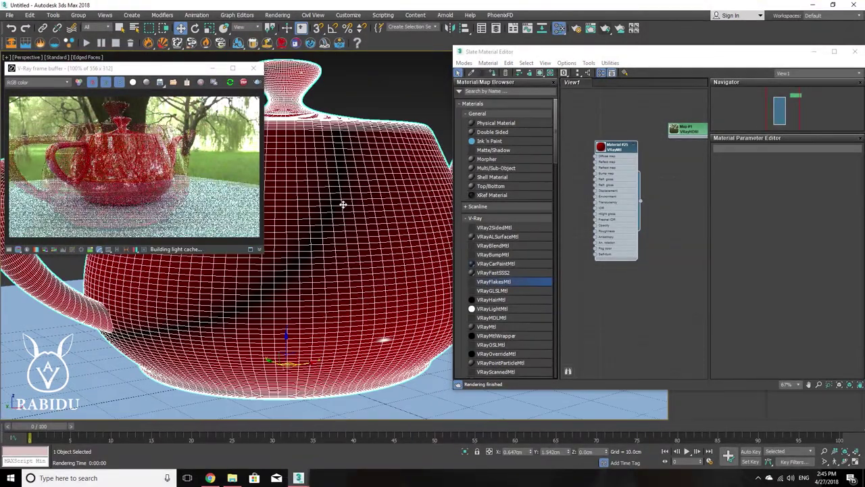
pyautogui.scroll(1, 348, 206)
pyautogui.scroll(-2, 357, 212)
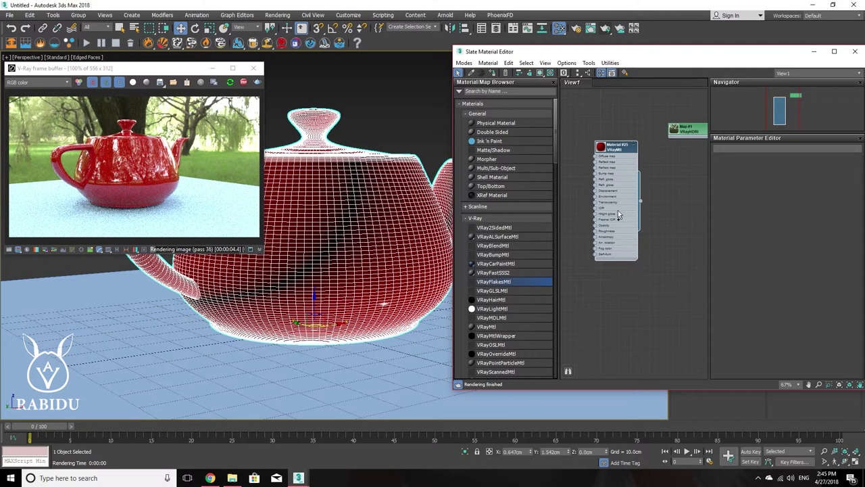
# Step: Duplicate Material #25 as Material #28 and apply it to the ground plane
pyautogui.keyDown('shift'); pyautogui.moveTo(618, 211); pyautogui.dragTo(621, 345); pyautogui.keyUp('shift')
pyautogui.moveTo(621, 345); pyautogui.dragTo(648, 268, button='middle')
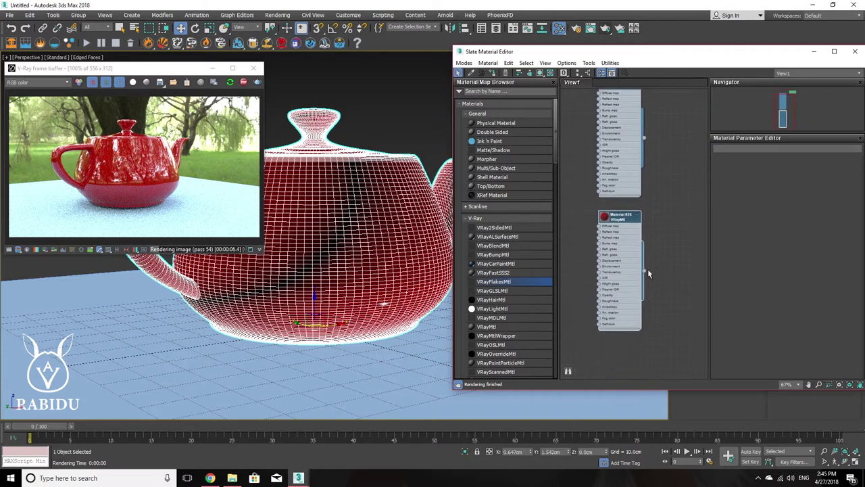
pyautogui.moveTo(644, 274); pyautogui.dragTo(304, 384)
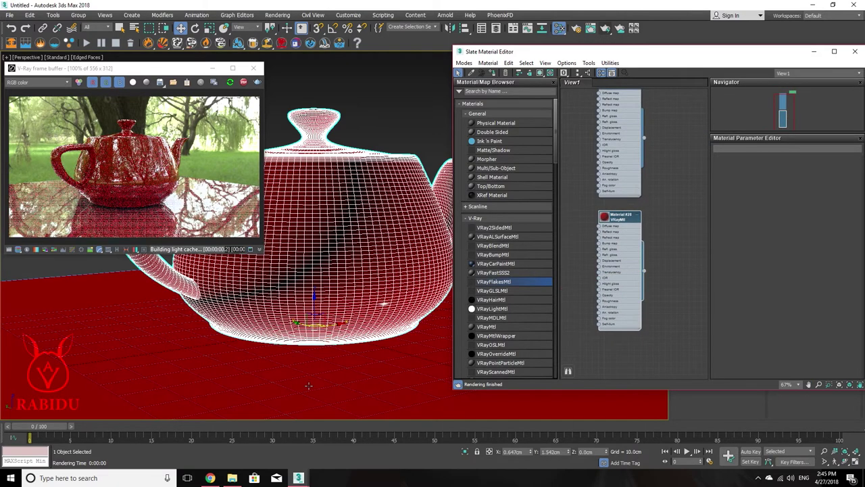
pyautogui.doubleClick(624, 276)
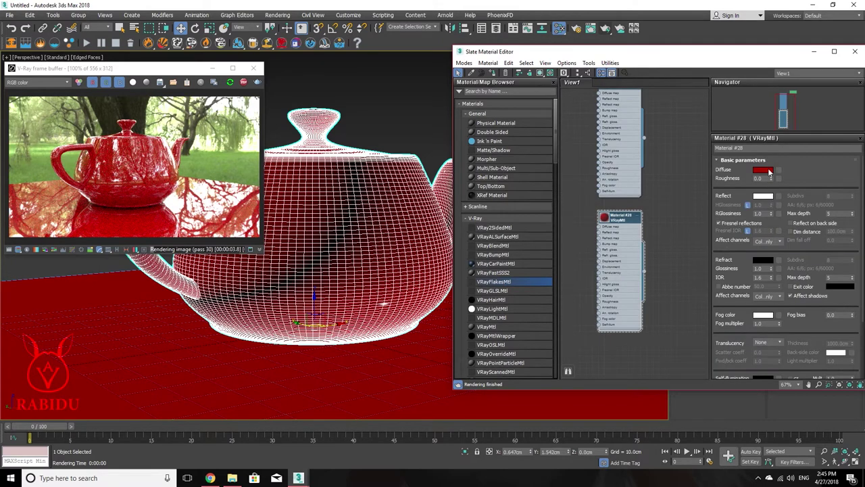
# Step: Set the floor material's Diffuse colour to dark blue
pyautogui.click(768, 171)
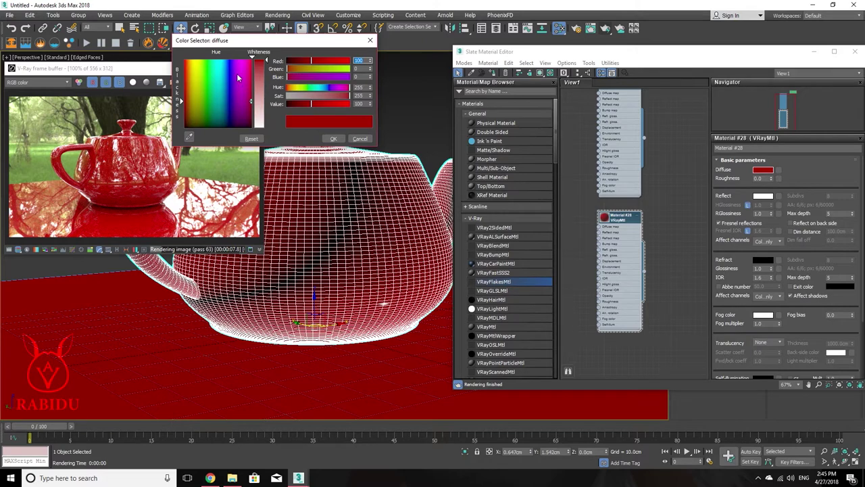
pyautogui.moveTo(240, 79); pyautogui.dragTo(231, 59)
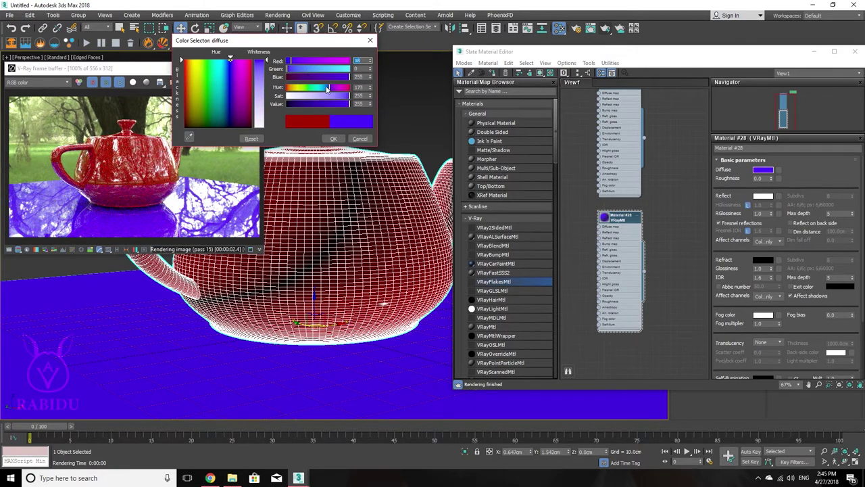
pyautogui.moveTo(323, 104); pyautogui.dragTo(290, 105)
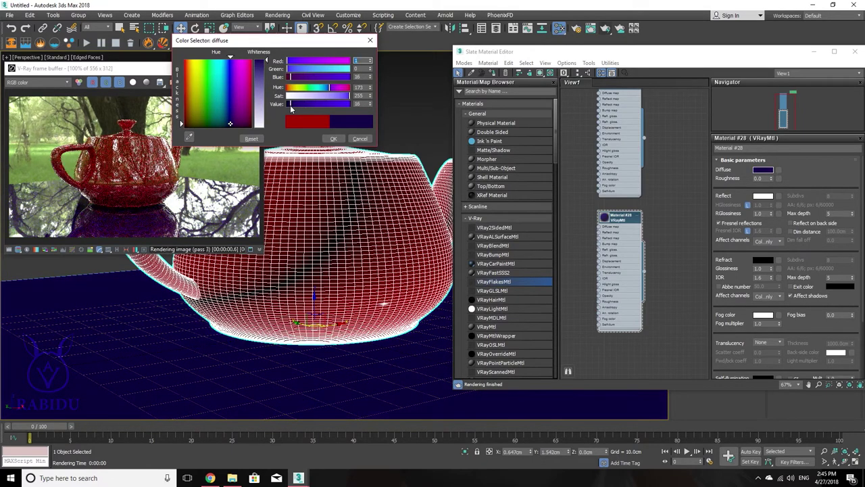
pyautogui.click(335, 139)
# Step: Set the floor material's Reflect colour to dark grey (value 15) and close the Slate Material Editor
pyautogui.scroll(-2, 350, 219)
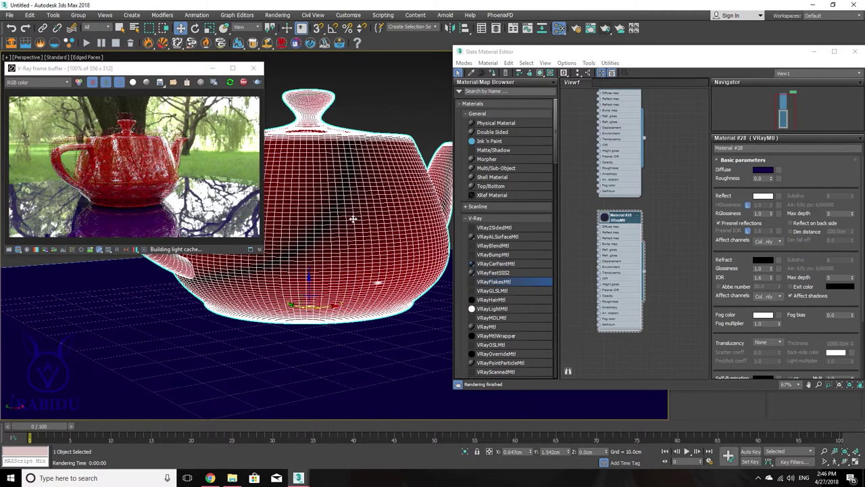
pyautogui.scroll(-3, 355, 219)
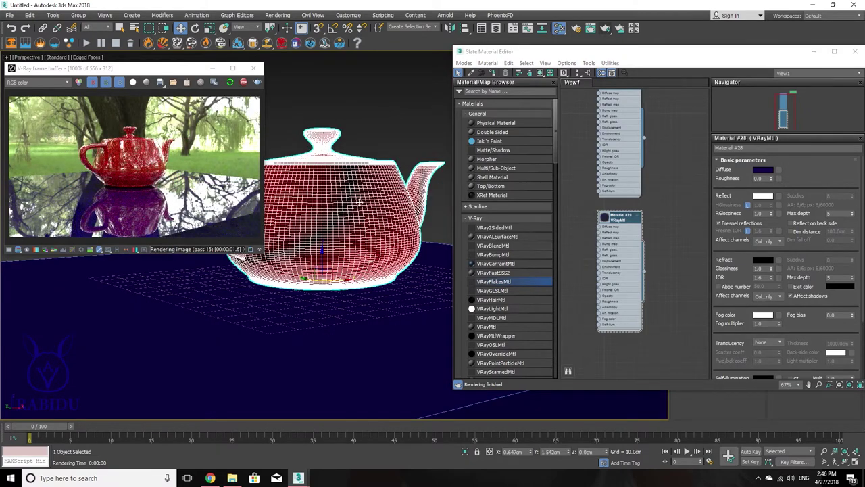
pyautogui.scroll(1, 343, 228)
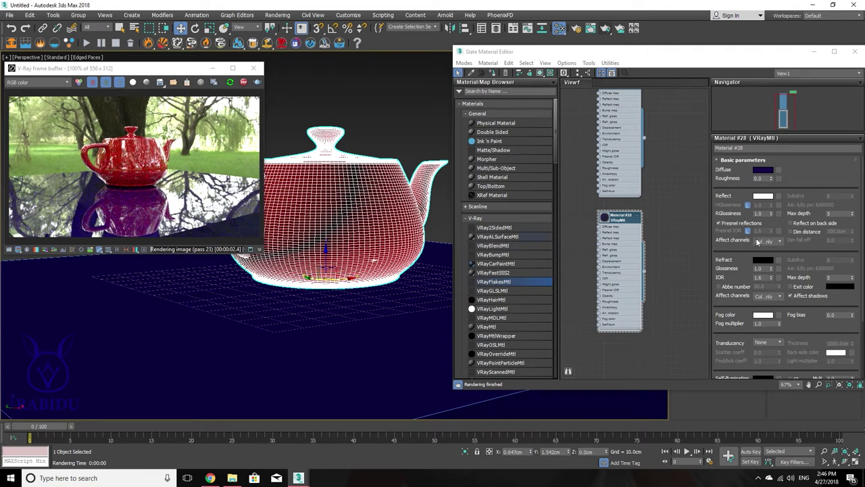
pyautogui.click(763, 196)
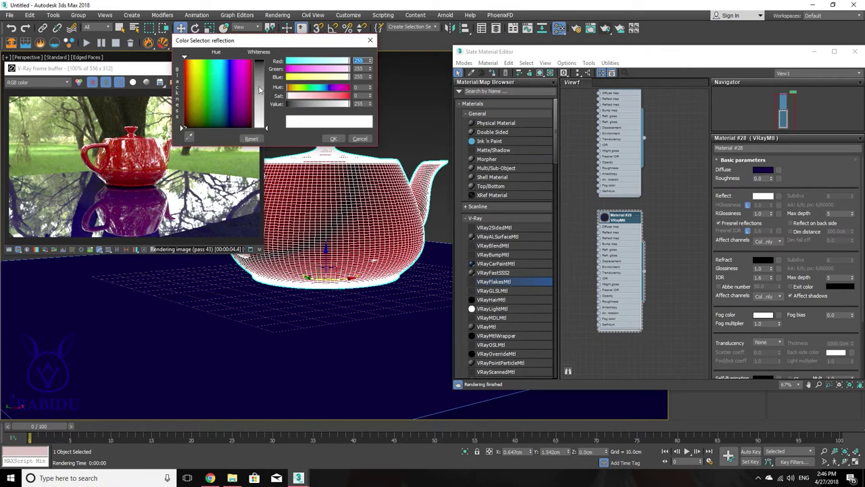
pyautogui.moveTo(261, 88); pyautogui.dragTo(261, 125)
pyautogui.moveTo(261, 73); pyautogui.dragTo(261, 63)
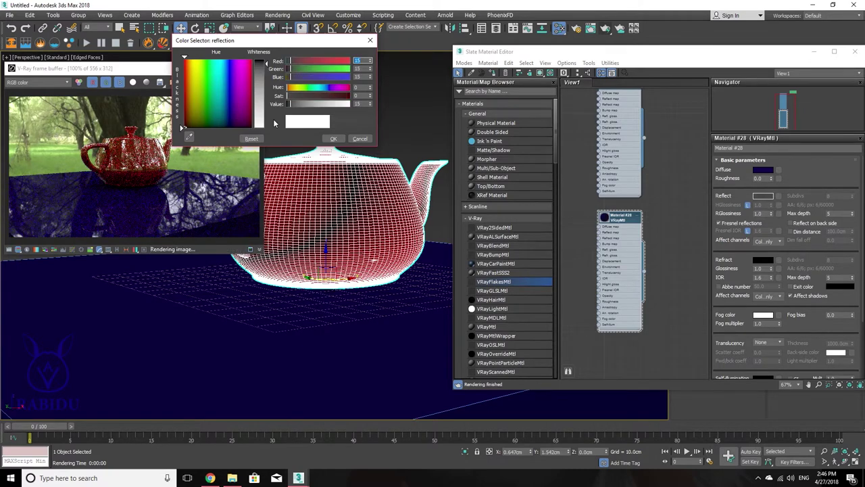
pyautogui.click(336, 140)
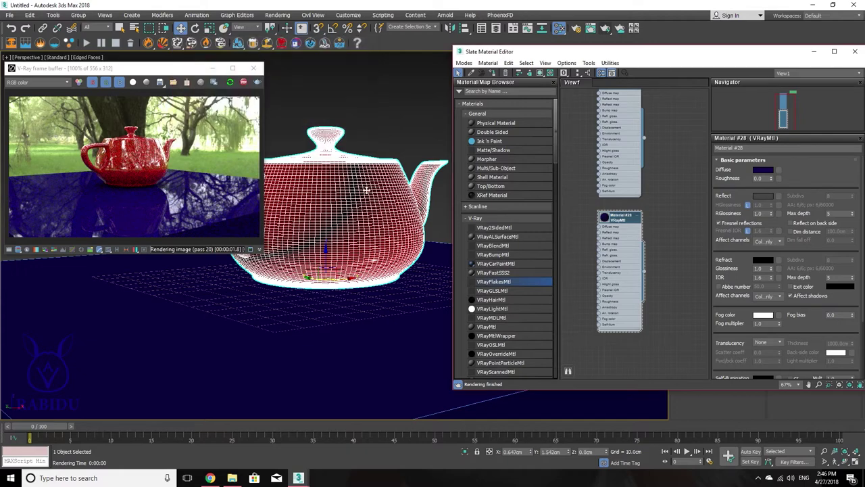
pyautogui.scroll(5, 379, 203)
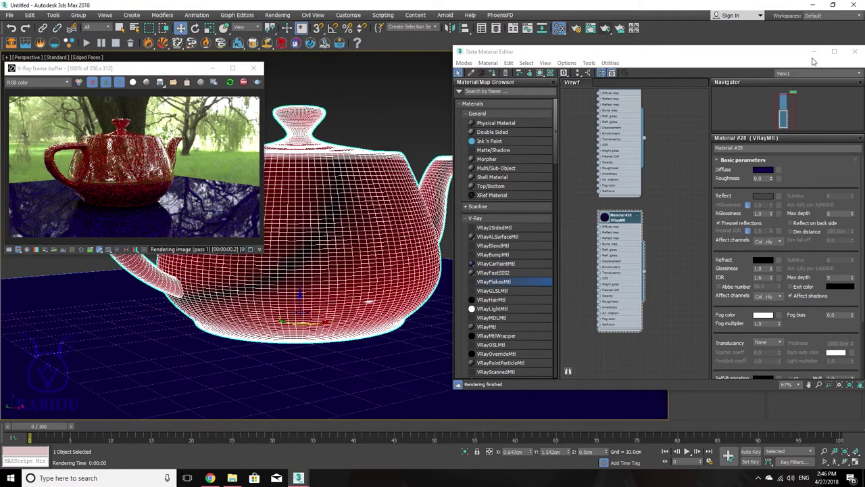
pyautogui.click(855, 52)
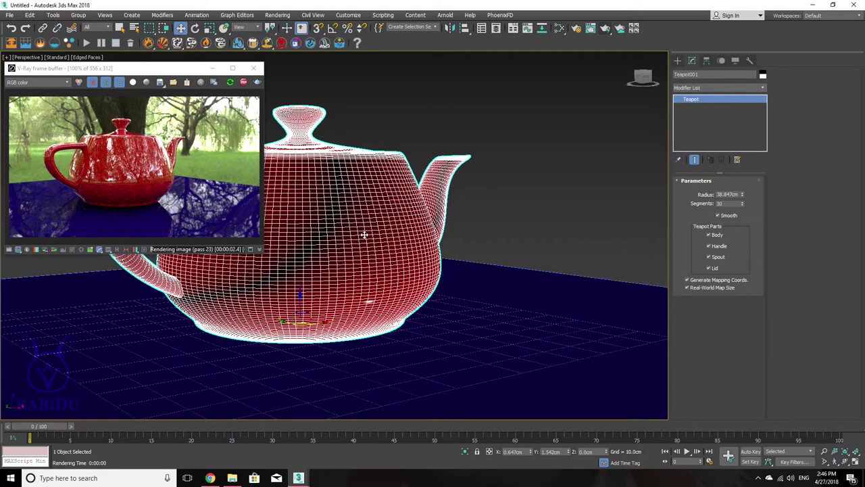
# Step: Stop the interactive render at pass 209 and reopen Render Setup
pyautogui.scroll(3, 350, 209)
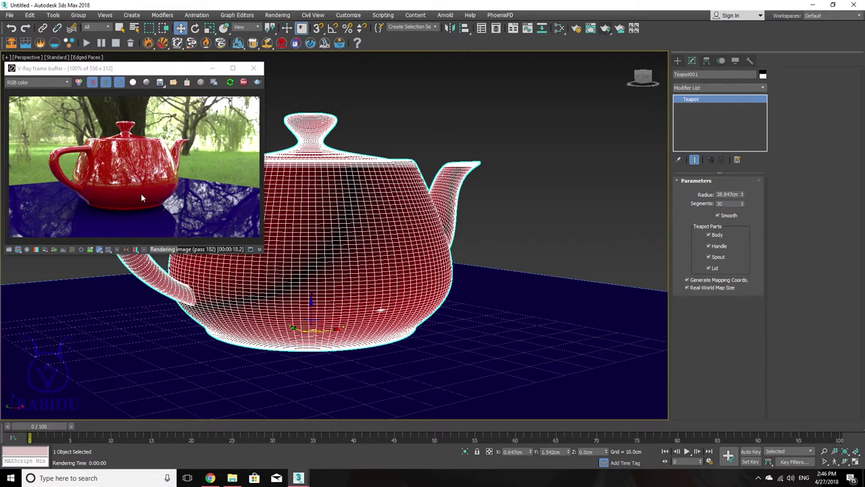
pyautogui.click(245, 82)
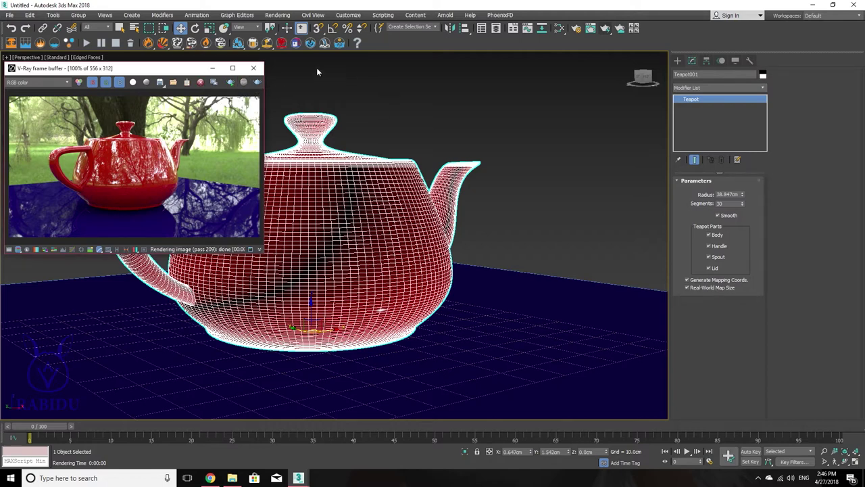
pyautogui.click(576, 30)
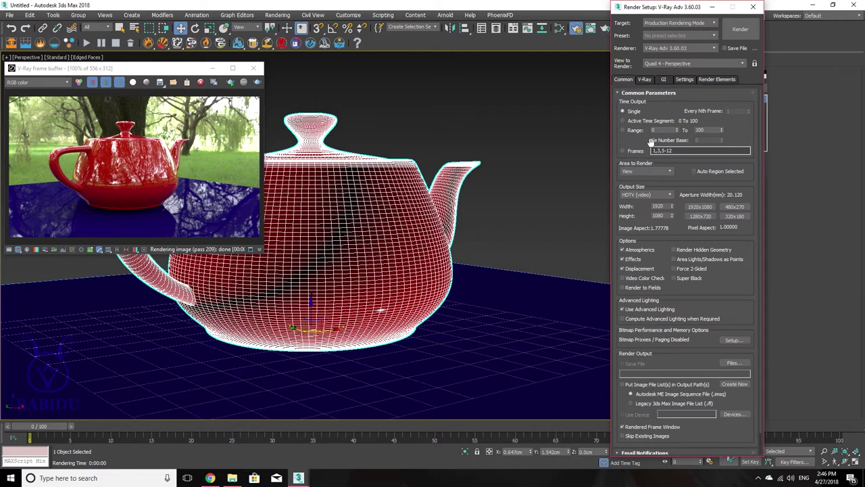
# Step: Show Render Setup's GI tab, with Brute force as primary and Light cache as secondary engine
pyautogui.click(666, 80)
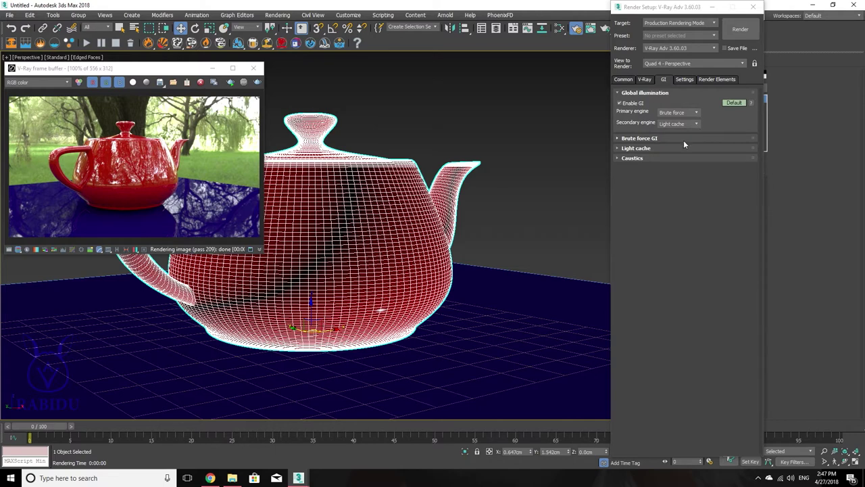
# Step: Toggle the secondary GI engine to Brute force and back to Light cache, keeping Brute force primary
pyautogui.click(693, 113)
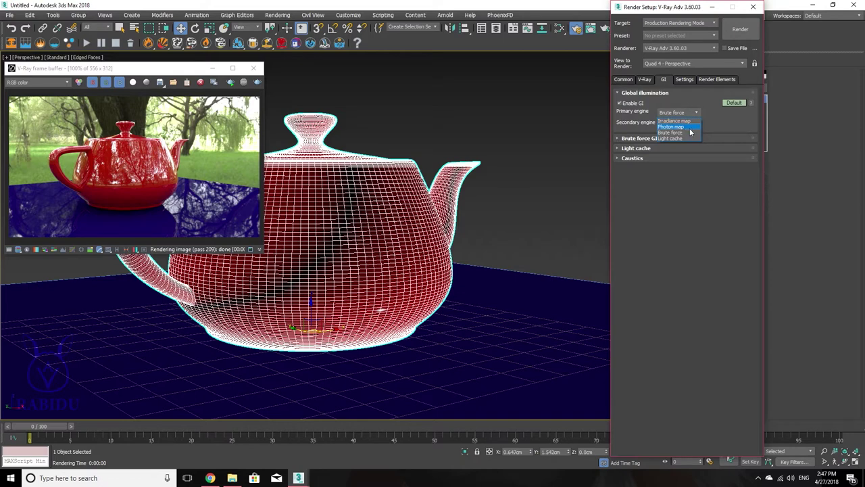
pyautogui.click(686, 139)
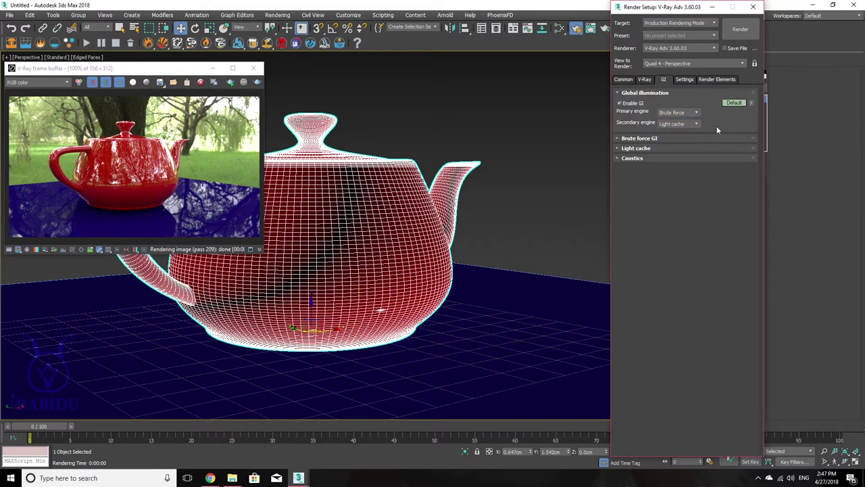
pyautogui.click(676, 126)
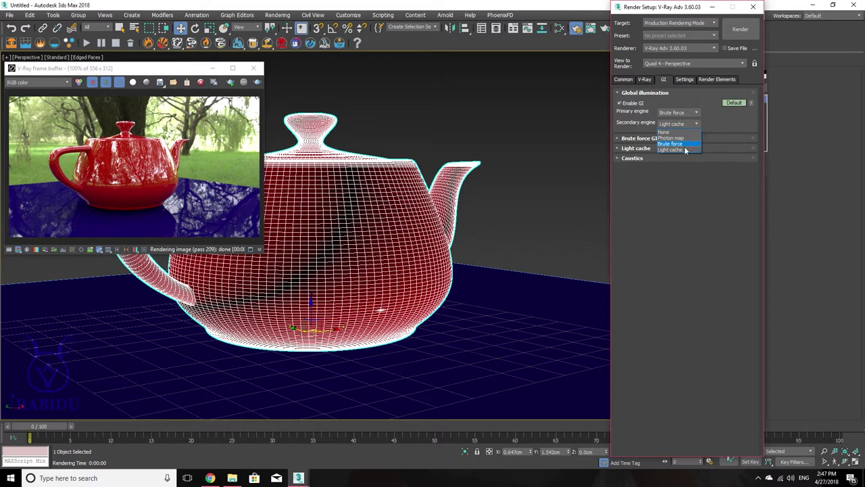
pyautogui.click(713, 124)
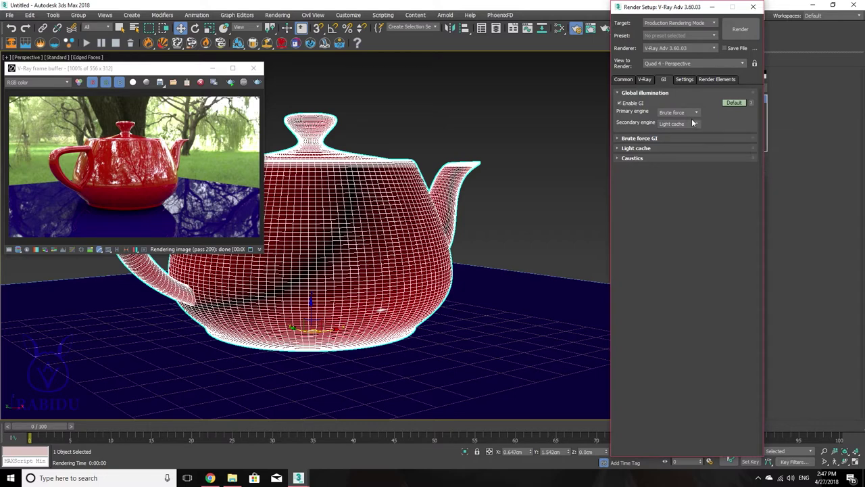
pyautogui.click(697, 125)
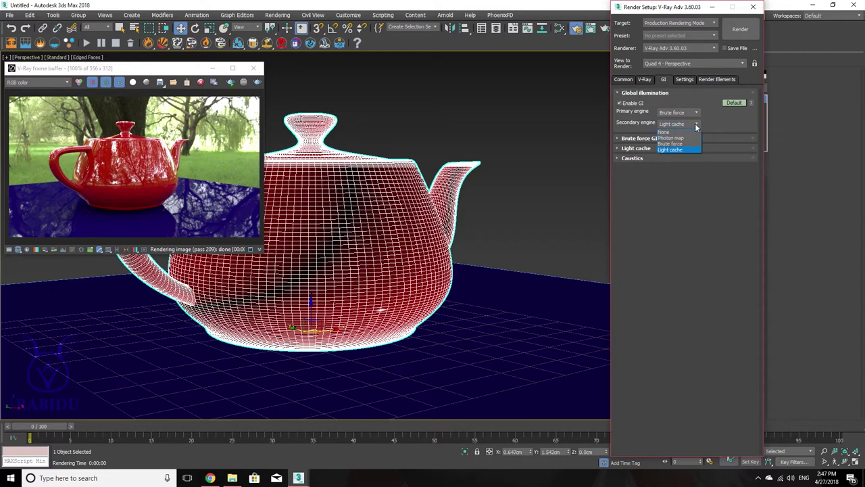
pyautogui.click(681, 145)
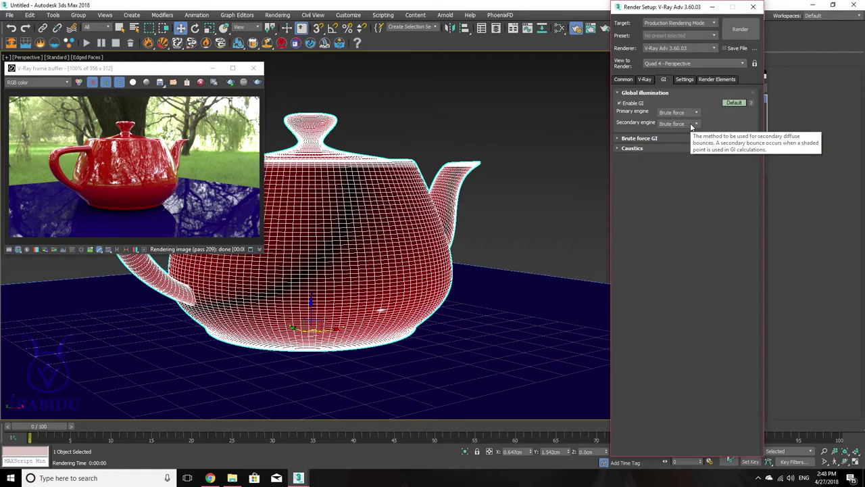
pyautogui.click(690, 126)
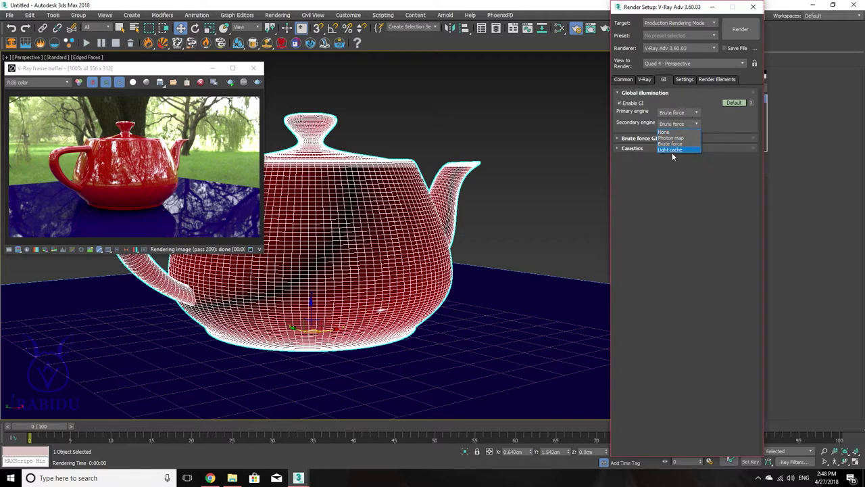
pyautogui.click(670, 149)
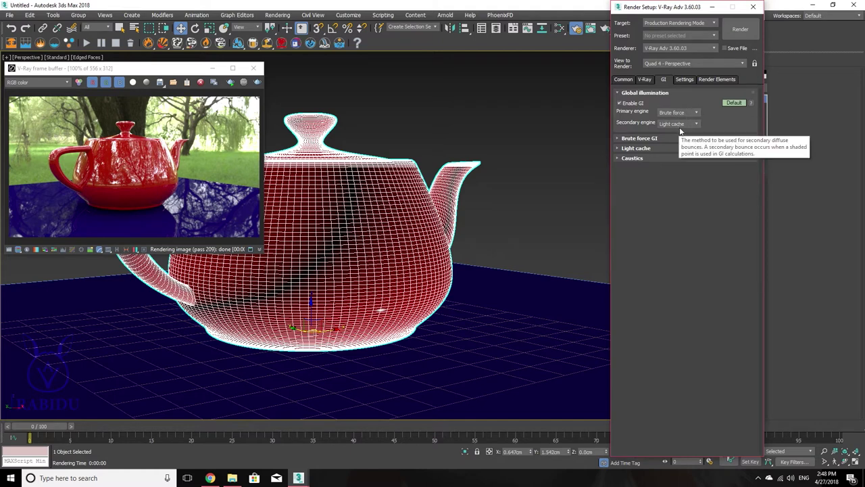
pyautogui.click(685, 115)
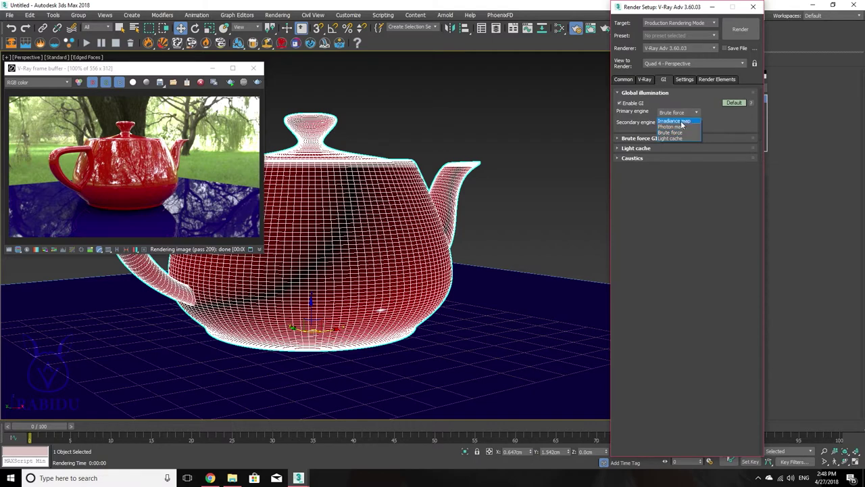
pyautogui.click(682, 122)
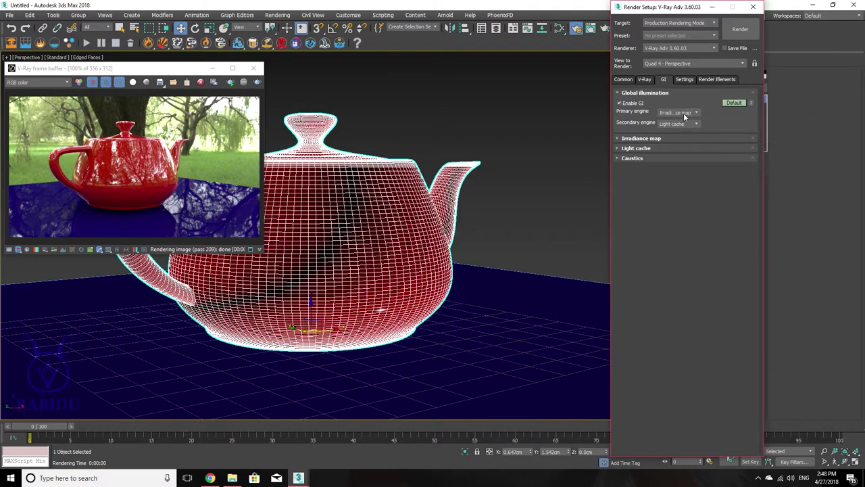
pyautogui.click(684, 115)
pyautogui.click(684, 133)
pyautogui.click(685, 123)
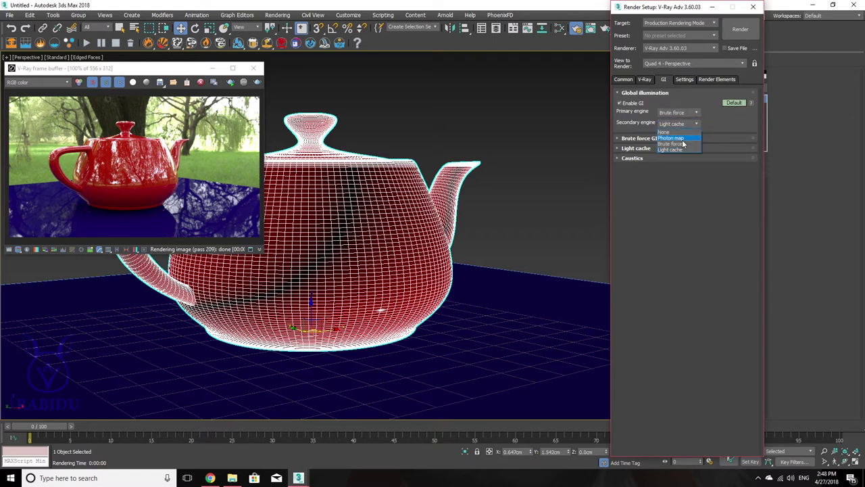
pyautogui.click(682, 139)
pyautogui.click(683, 123)
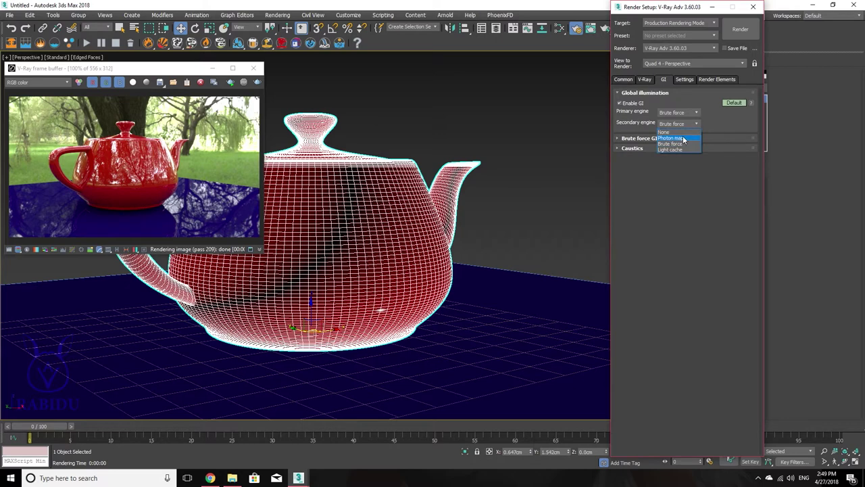
pyautogui.click(683, 136)
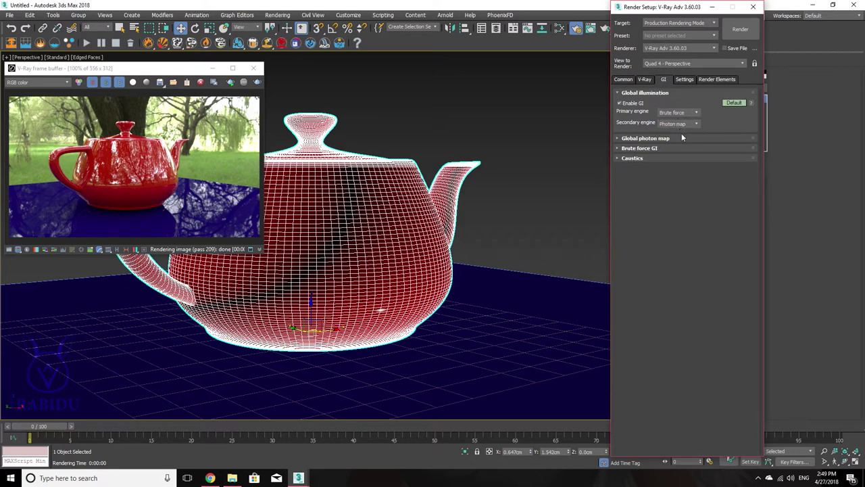
pyautogui.click(689, 115)
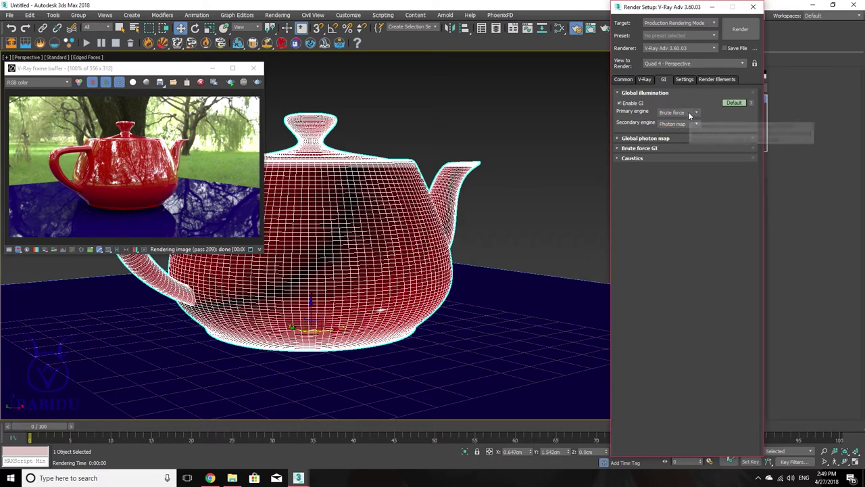
pyautogui.click(684, 122)
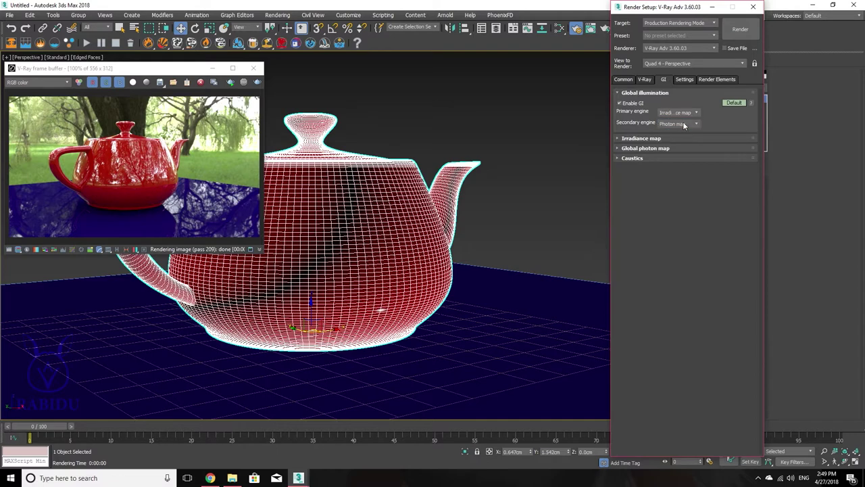
pyautogui.click(682, 123)
pyautogui.click(683, 149)
pyautogui.scroll(-2, 329, 197)
pyautogui.scroll(-2, 344, 199)
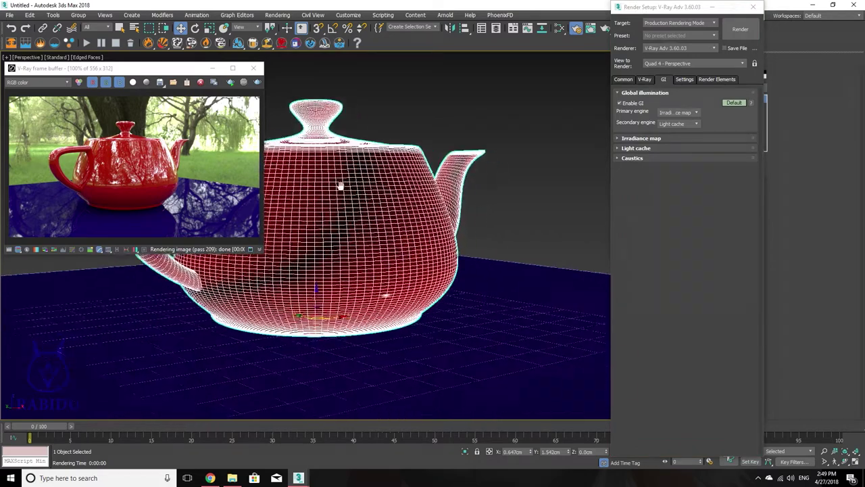
pyautogui.scroll(-2, 340, 186)
pyautogui.scroll(-2, 338, 189)
pyautogui.scroll(3, 318, 215)
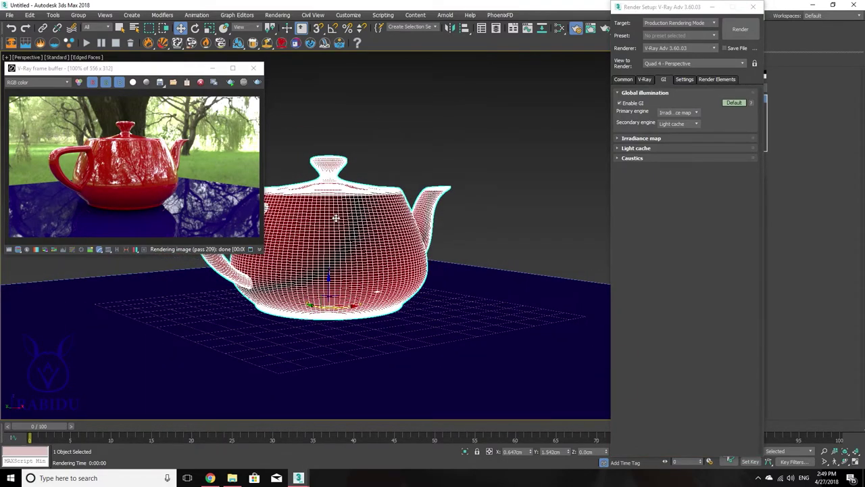
pyautogui.moveTo(348, 308); pyautogui.dragTo(439, 279)
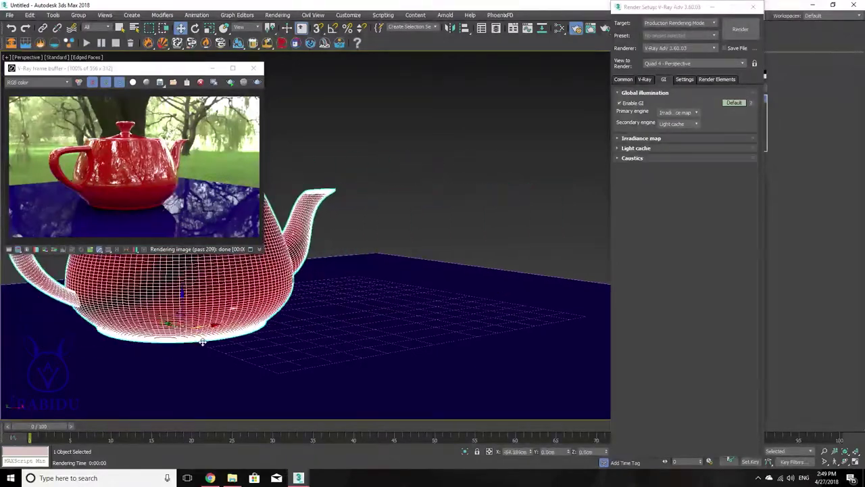
pyautogui.moveTo(440, 279)
pyautogui.mouseDown()
pyautogui.moveTo(358, 341)
pyautogui.moveTo(351, 332)
pyautogui.mouseUp()
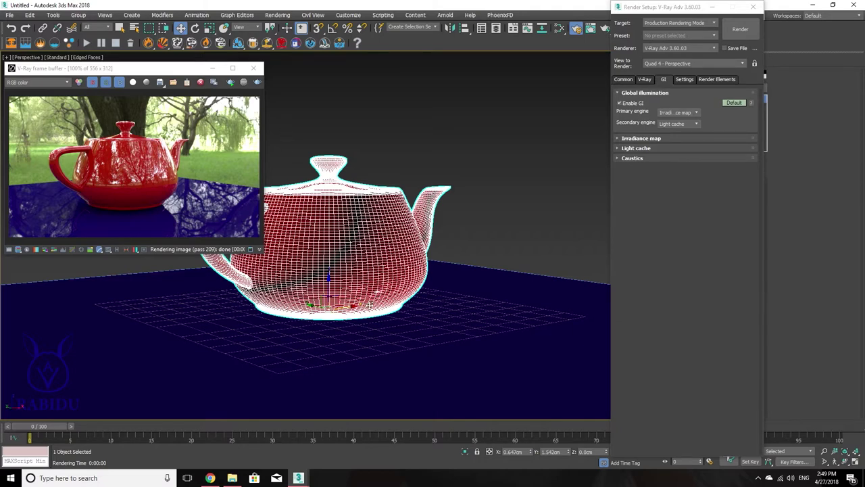
pyautogui.moveTo(351, 308)
pyautogui.mouseDown()
pyautogui.moveTo(511, 266)
pyautogui.moveTo(355, 272)
pyautogui.mouseUp()
# Step: Set Brute force as the primary GI engine and Light cache as the secondary, then nudge the teapot
pyautogui.click(693, 113)
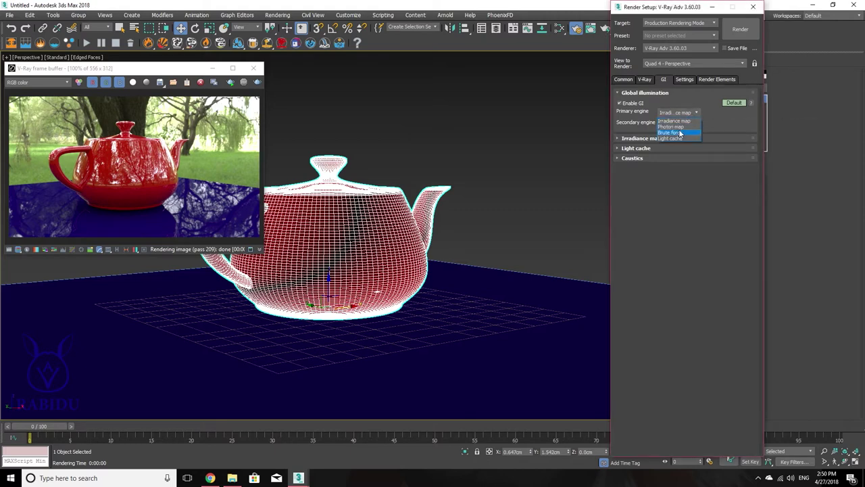
pyautogui.click(679, 131)
pyautogui.click(680, 126)
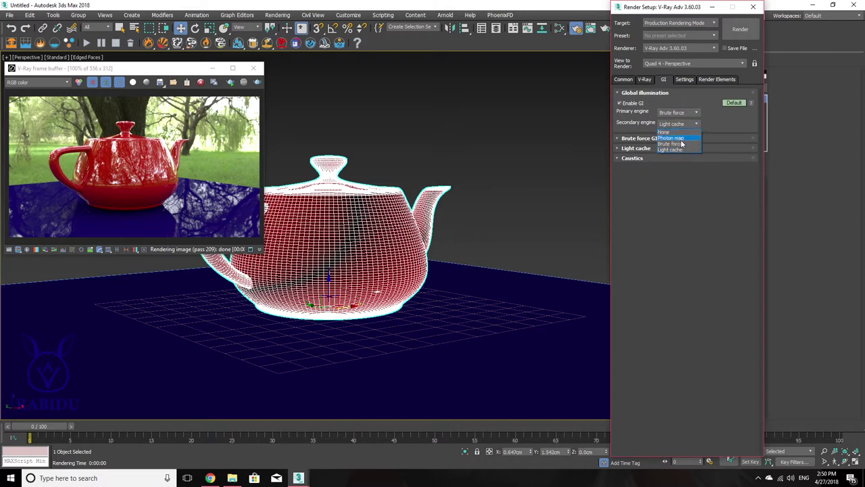
pyautogui.click(681, 144)
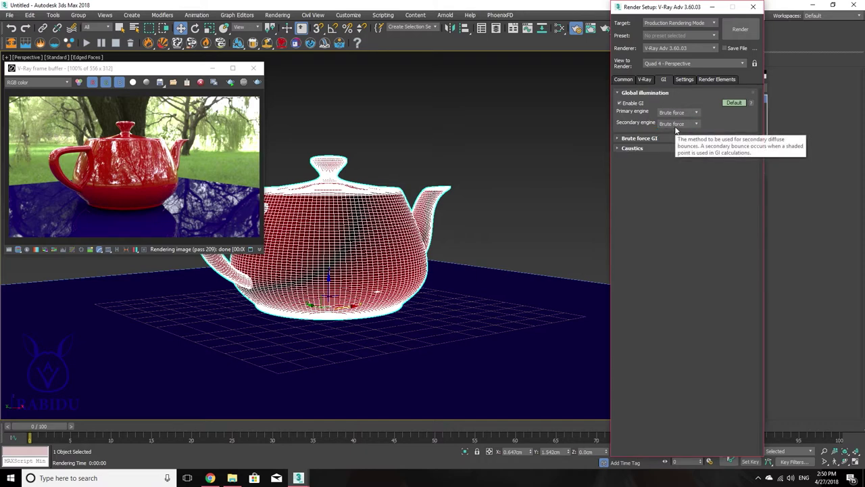
pyautogui.click(677, 125)
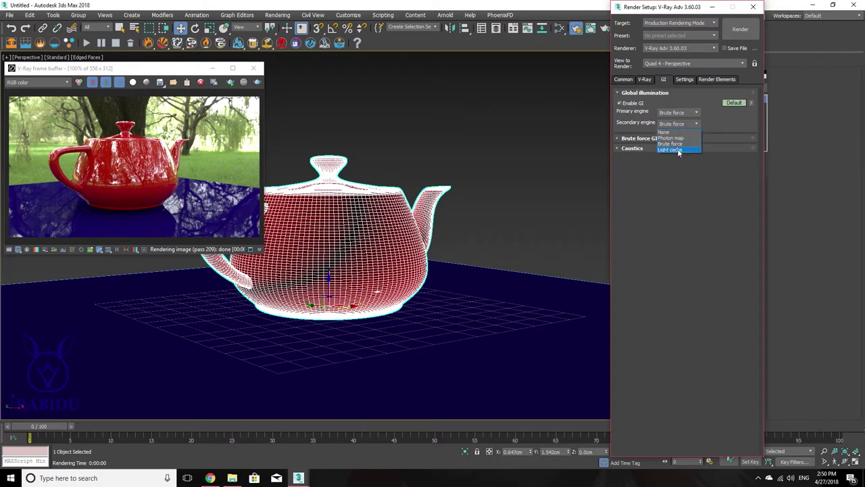
pyautogui.click(678, 149)
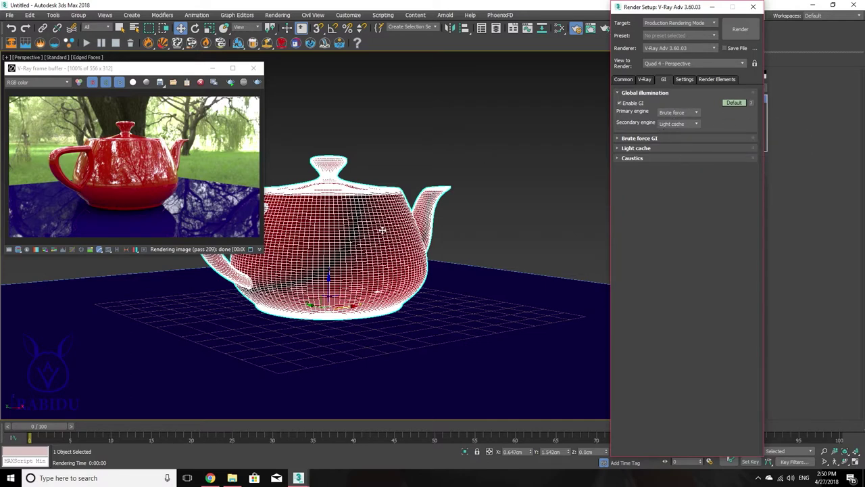
pyautogui.moveTo(354, 306)
pyautogui.mouseDown()
pyautogui.moveTo(381, 283)
pyautogui.moveTo(349, 296)
pyautogui.mouseUp()
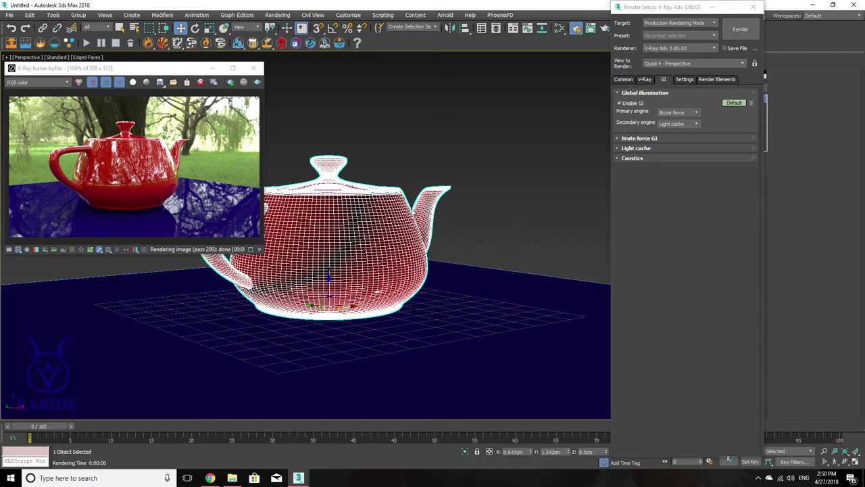
# Step: Cycle the secondary engine back to Light cache and make Irradiance map the primary GI engine
pyautogui.click(695, 124)
pyautogui.click(686, 127)
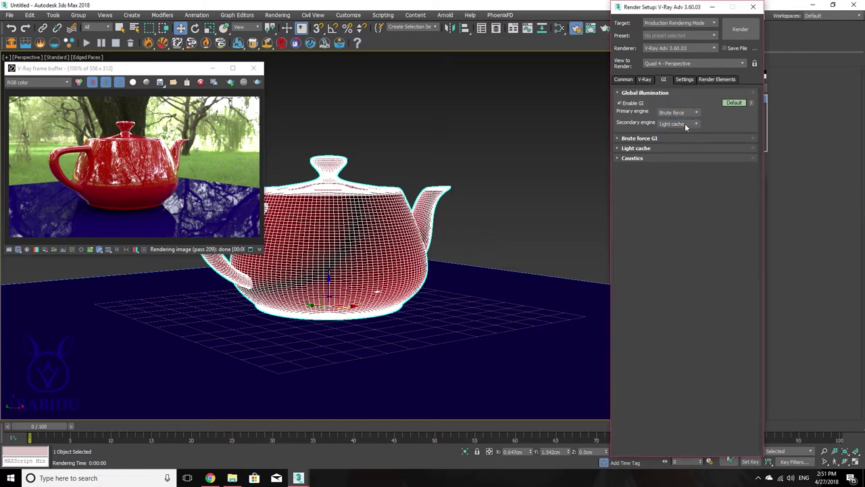
pyautogui.click(686, 125)
pyautogui.click(684, 144)
pyautogui.click(693, 125)
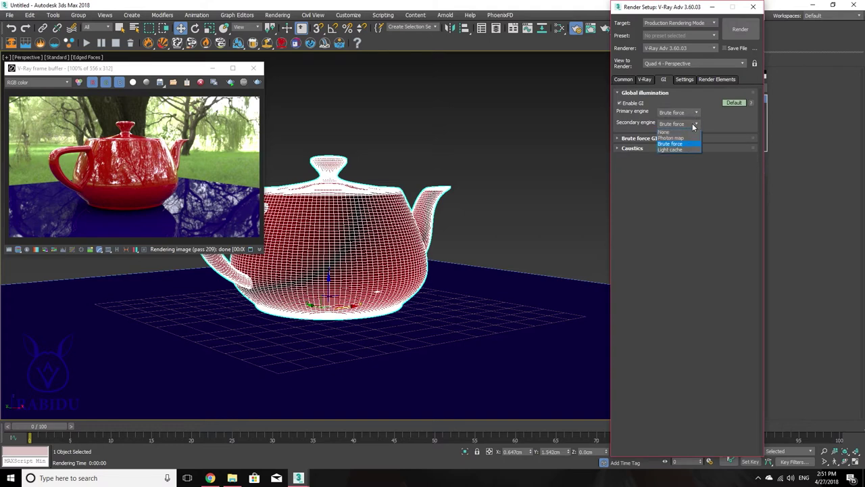
pyautogui.click(687, 149)
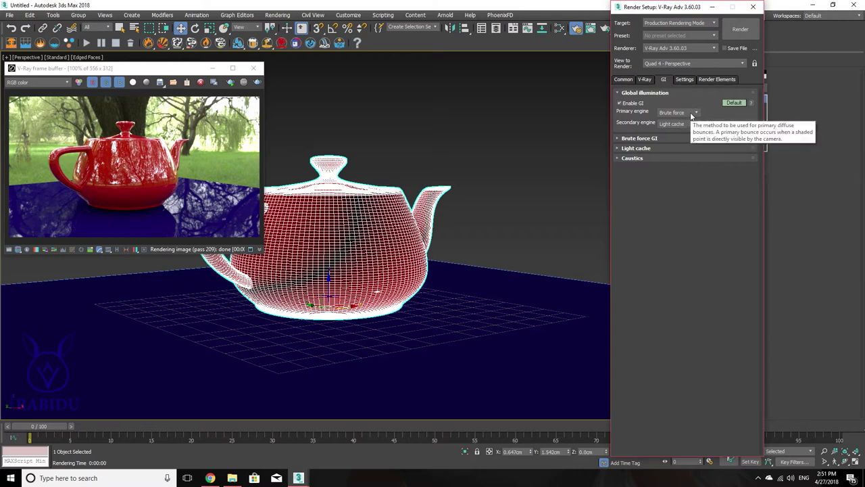
pyautogui.click(688, 114)
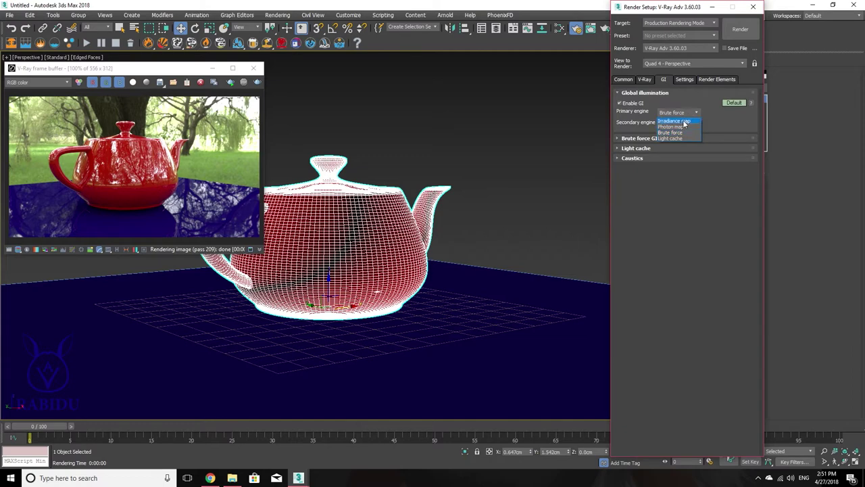
pyautogui.click(678, 121)
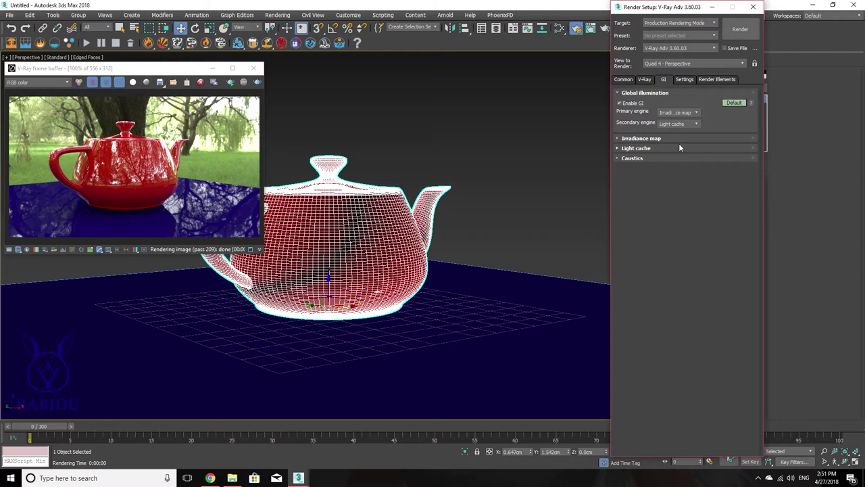
# Step: Expand the Irradiance map and Light cache rollouts, check the High preset list, and bring up File Explorer
pyautogui.click(616, 139)
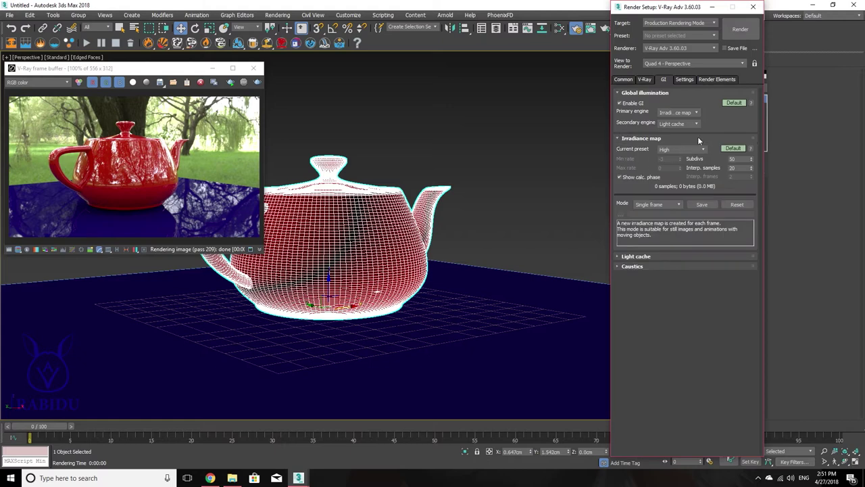
pyautogui.click(618, 257)
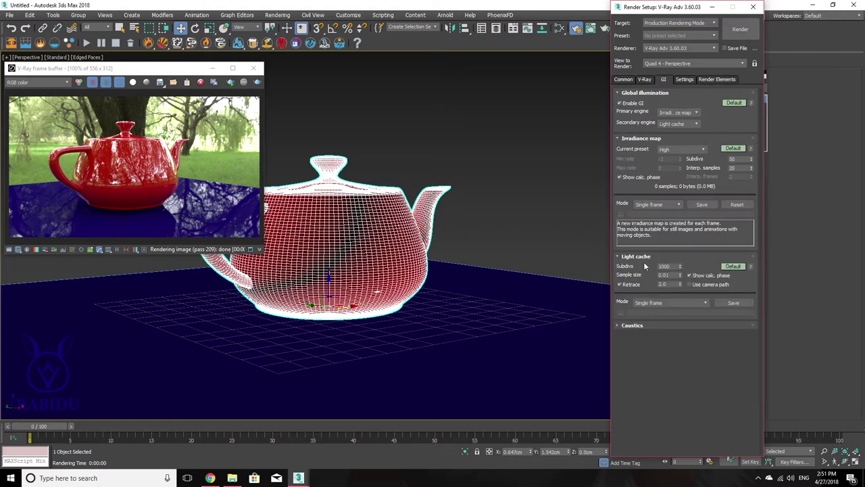
pyautogui.click(673, 150)
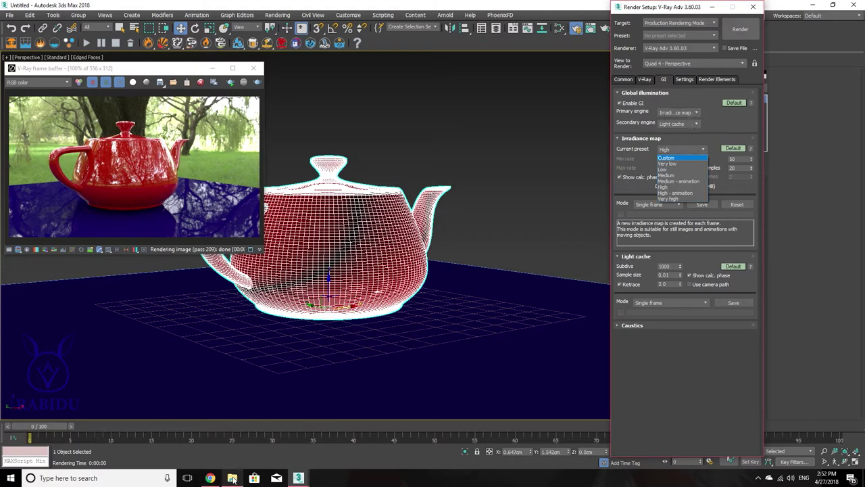
pyautogui.click(231, 478)
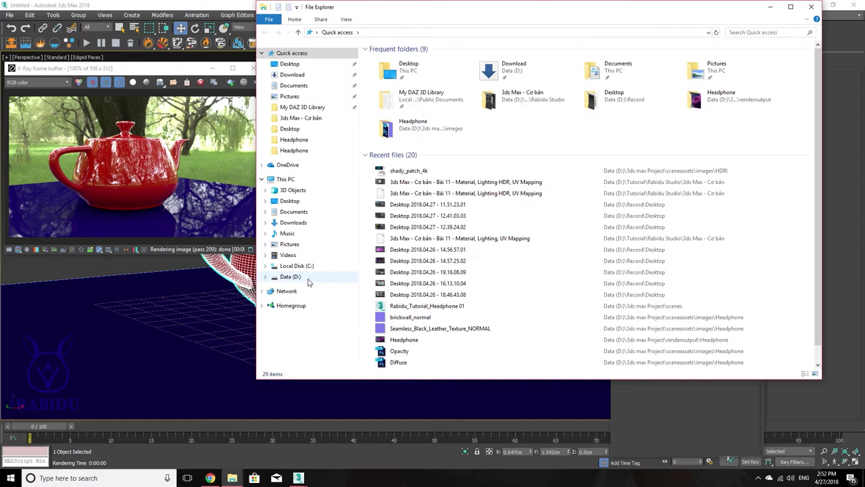
# Step: Go to D:\3ds max Project\renderoutput\Headphone and play Headphone.mov
pyautogui.click(308, 280)
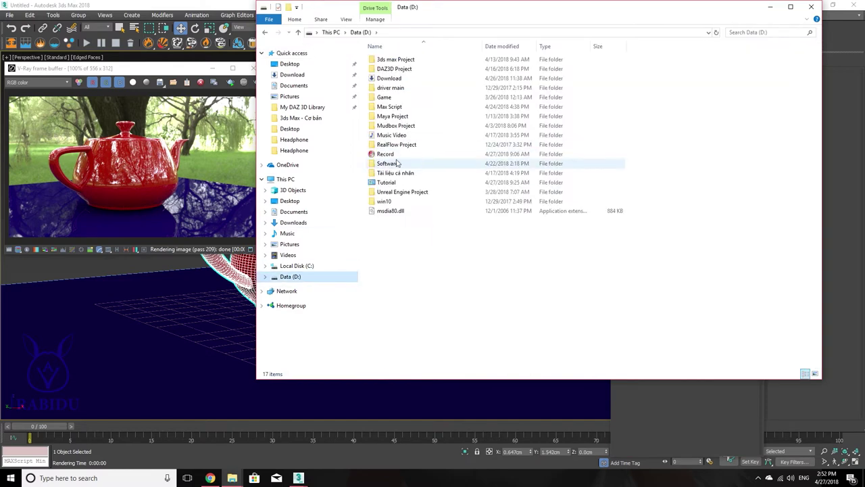
pyautogui.click(391, 62)
pyautogui.doubleClick(392, 62)
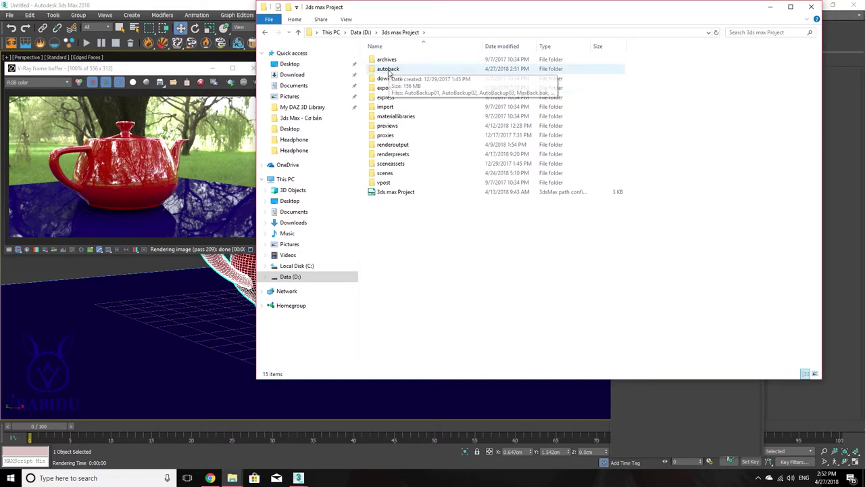
pyautogui.doubleClick(404, 145)
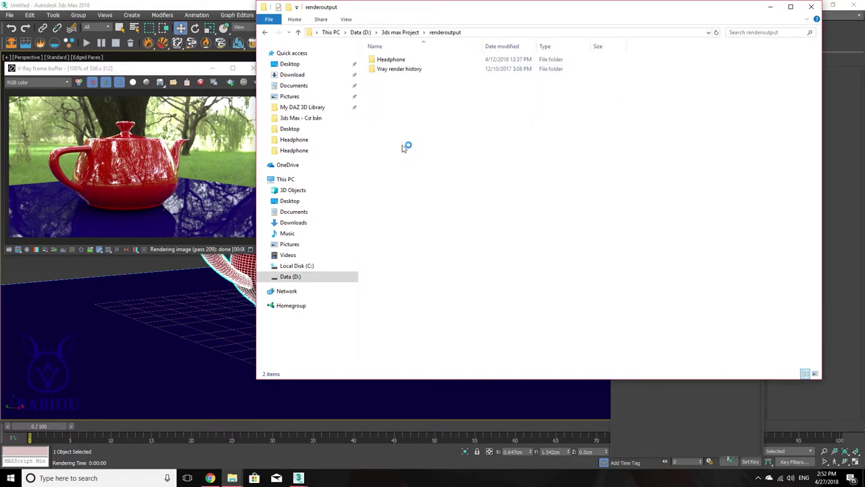
pyautogui.doubleClick(402, 60)
pyautogui.doubleClick(396, 136)
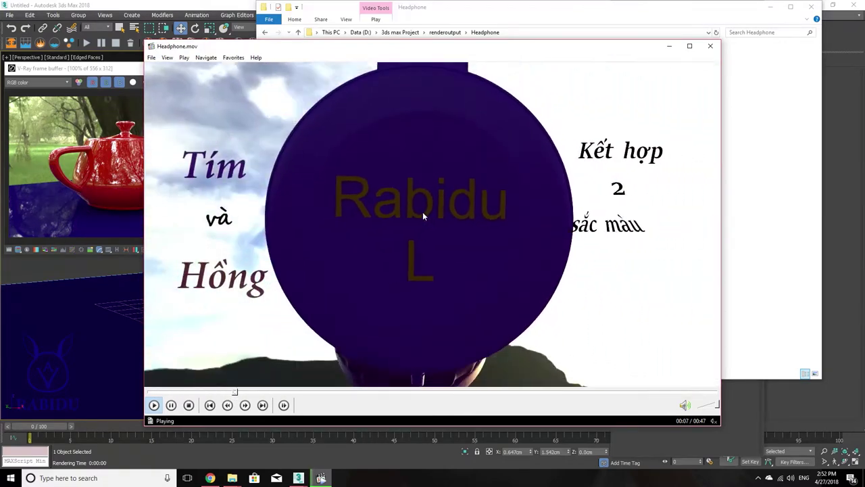
# Step: Play Headphone.mov to the headband-extension shot and leave it paused at 00:30
pyautogui.press('space')
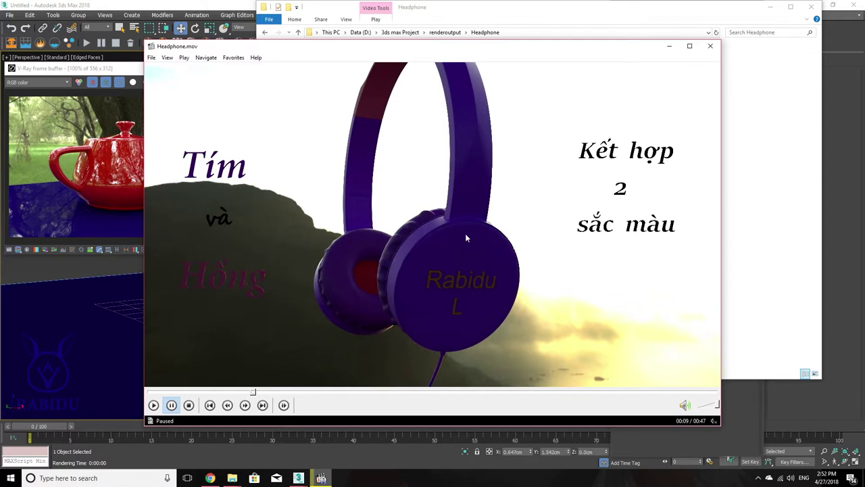
pyautogui.click(375, 223)
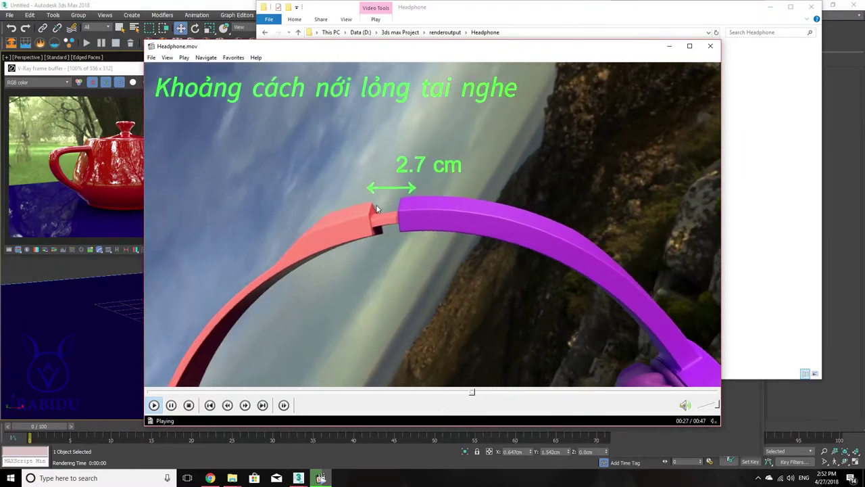
pyautogui.click(440, 222)
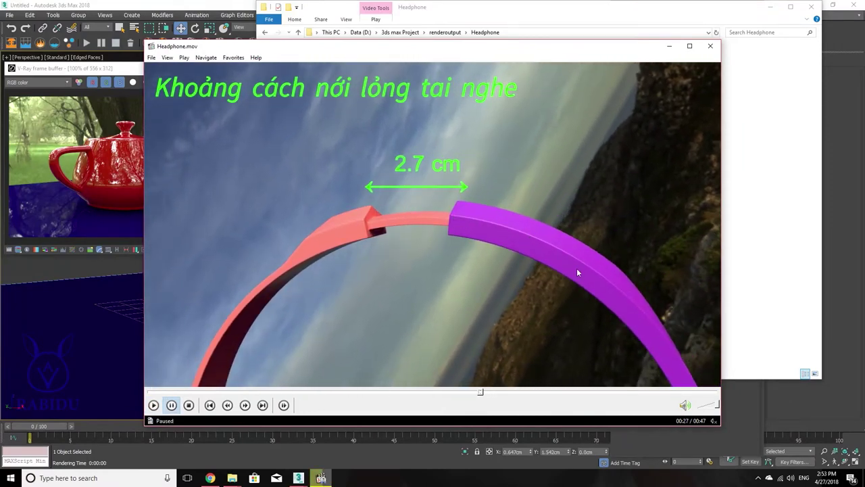
pyautogui.click(599, 226)
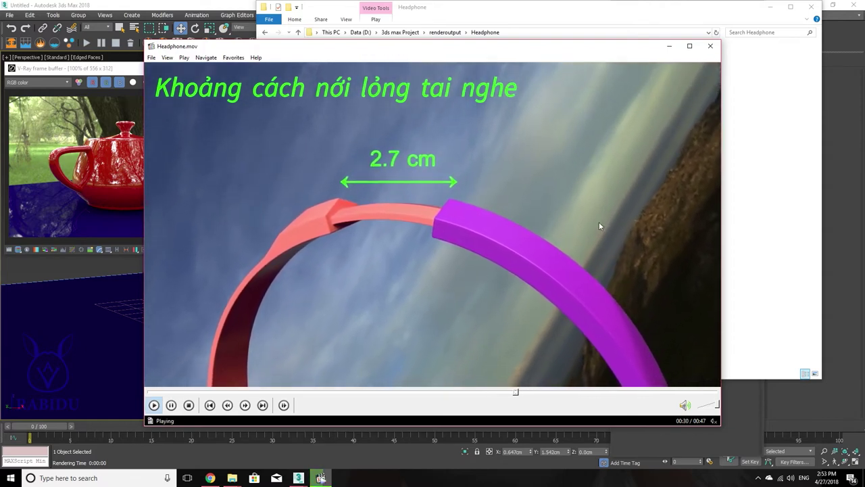
pyautogui.click(599, 226)
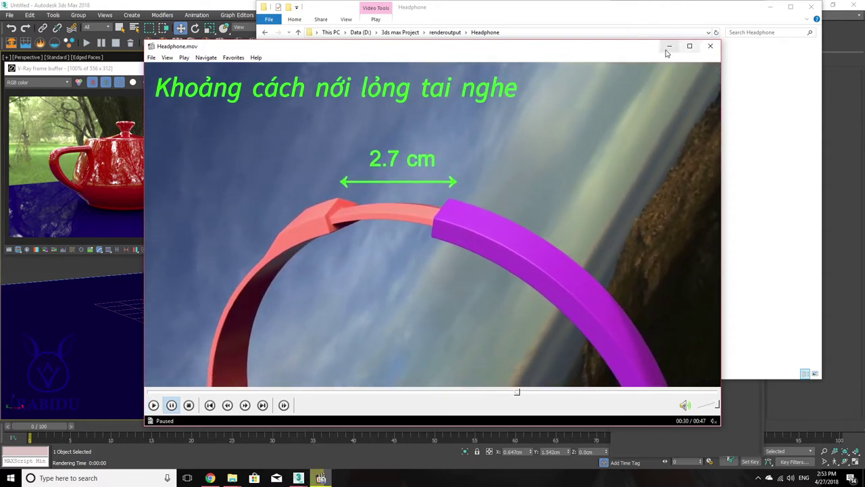
# Step: Close the player, minimize Explorer, and launch Irradiance map viewer by searching 'irr' in Start
pyautogui.click(711, 46)
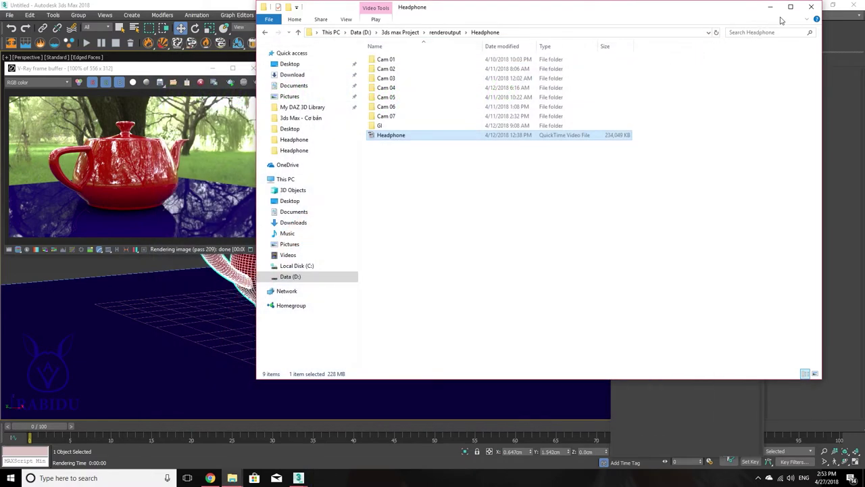
pyautogui.click(770, 7)
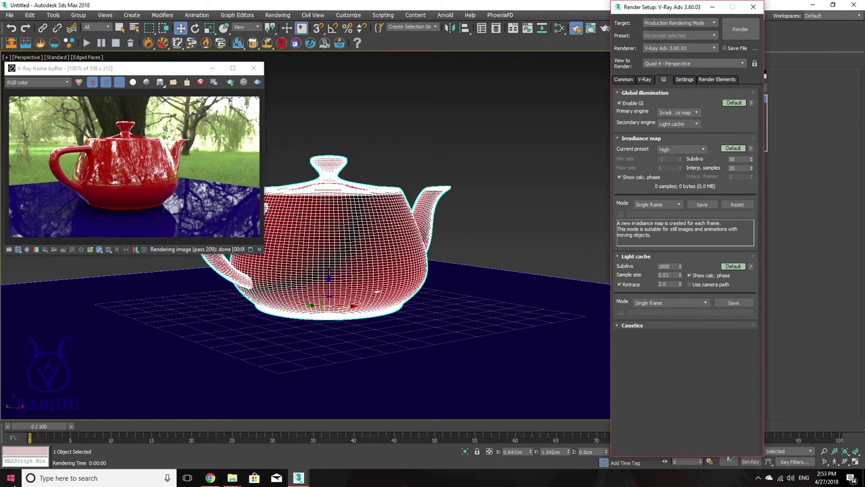
pyautogui.click(10, 477)
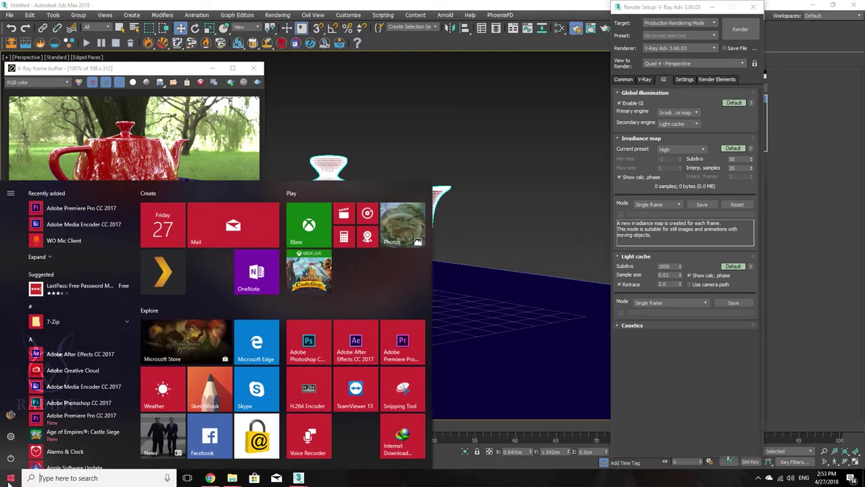
pyautogui.write('i')
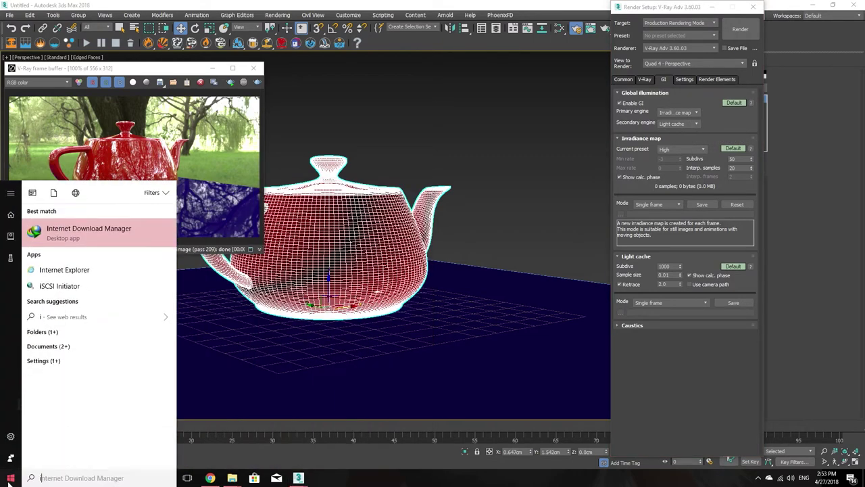
pyautogui.write('rr')
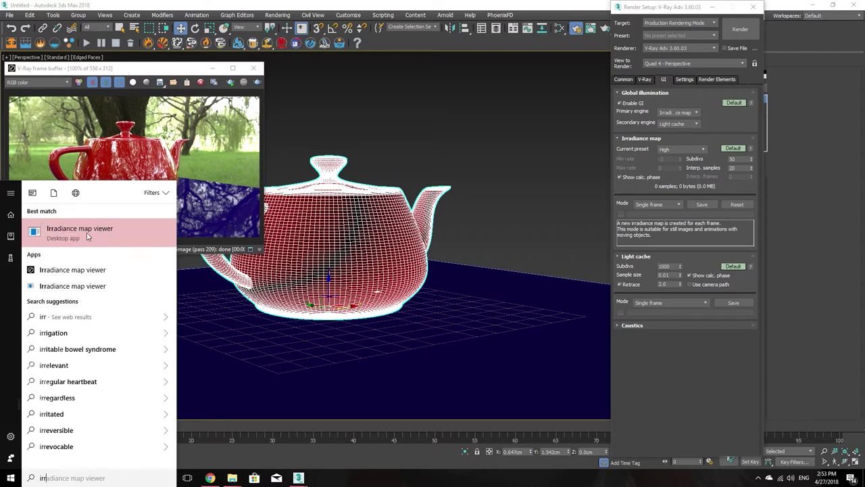
pyautogui.click(87, 232)
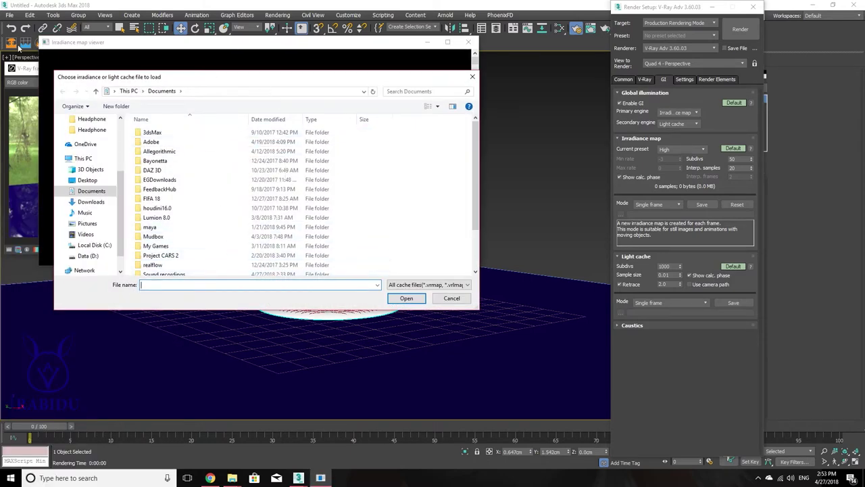
# Step: Load Cam 01 IR.vrmap from D:\3ds max Project\renderoutput\Headphone\GI into the viewer
pyautogui.click(88, 256)
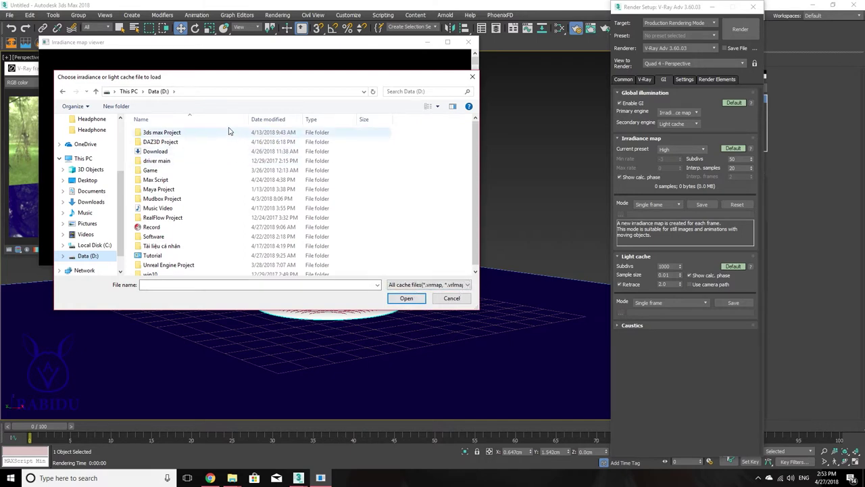
pyautogui.click(225, 93)
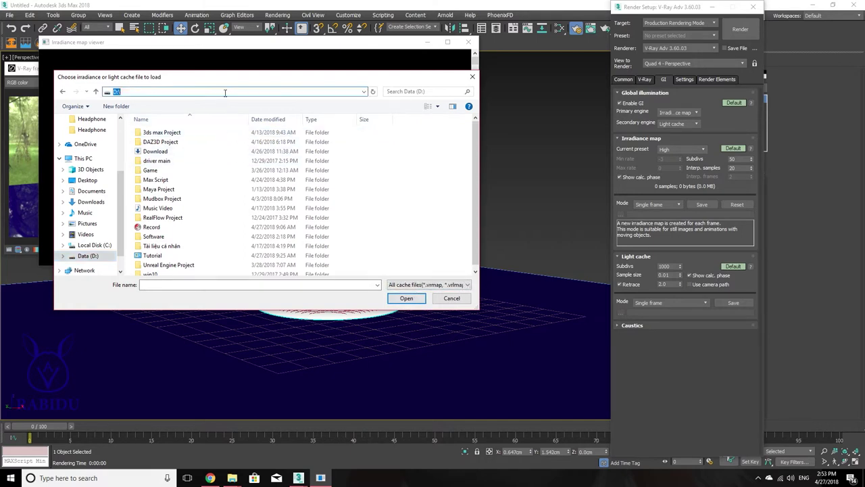
pyautogui.click(364, 91)
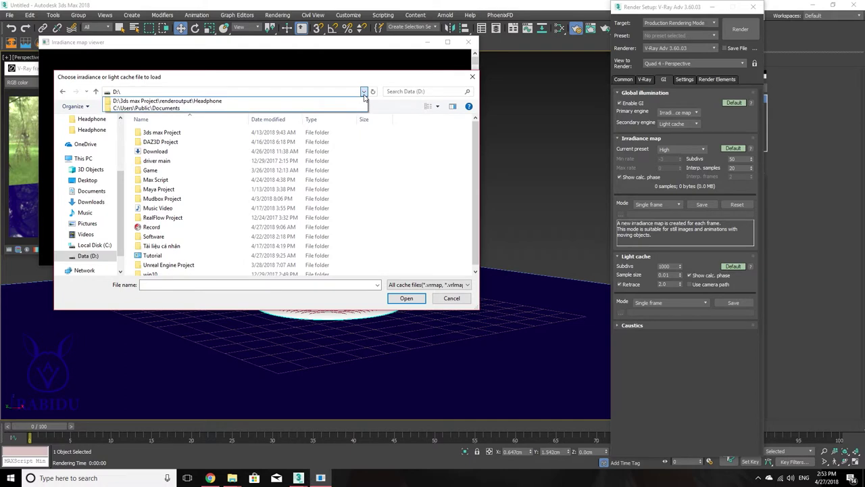
pyautogui.click(316, 101)
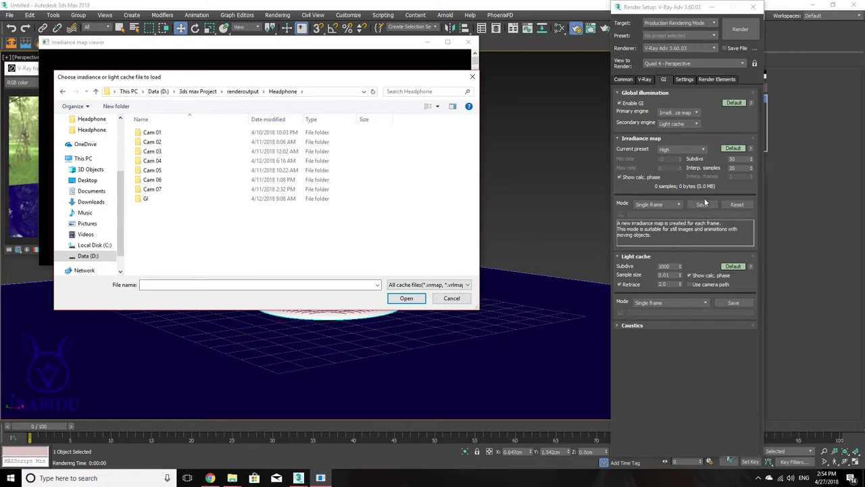
pyautogui.doubleClick(145, 198)
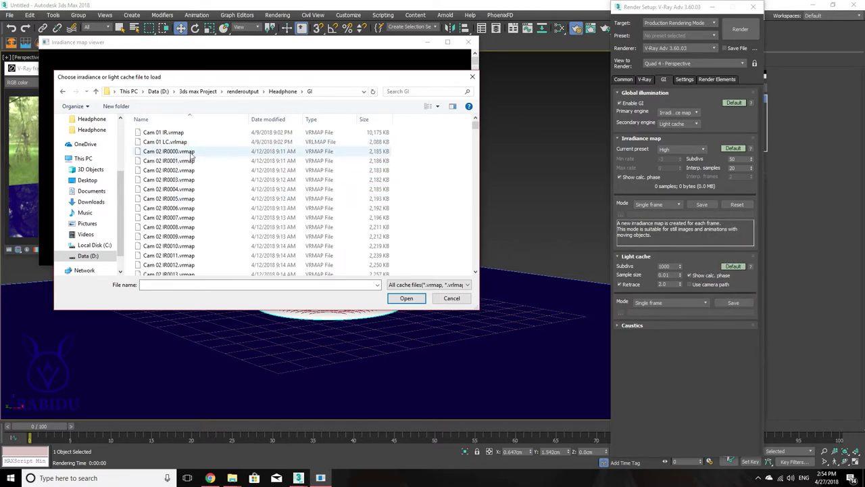
pyautogui.scroll(-13, 196, 203)
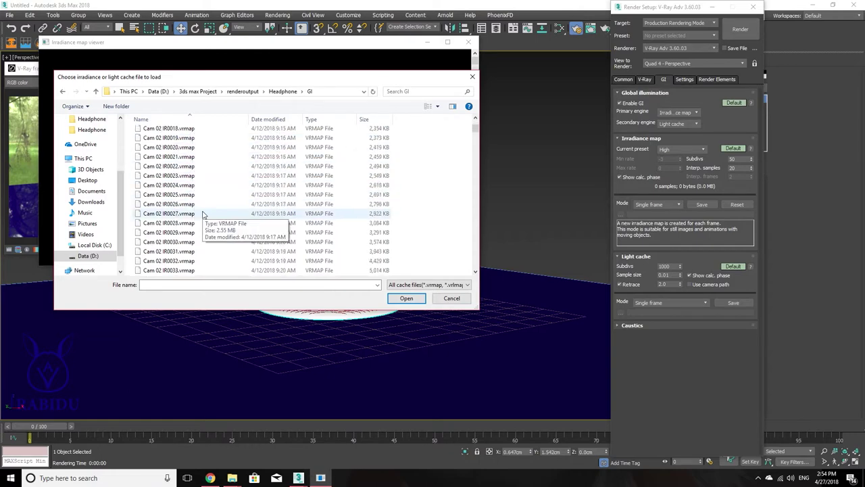
pyautogui.moveTo(479, 131)
pyautogui.mouseDown()
pyautogui.moveTo(456, 274)
pyautogui.moveTo(444, 120)
pyautogui.mouseUp()
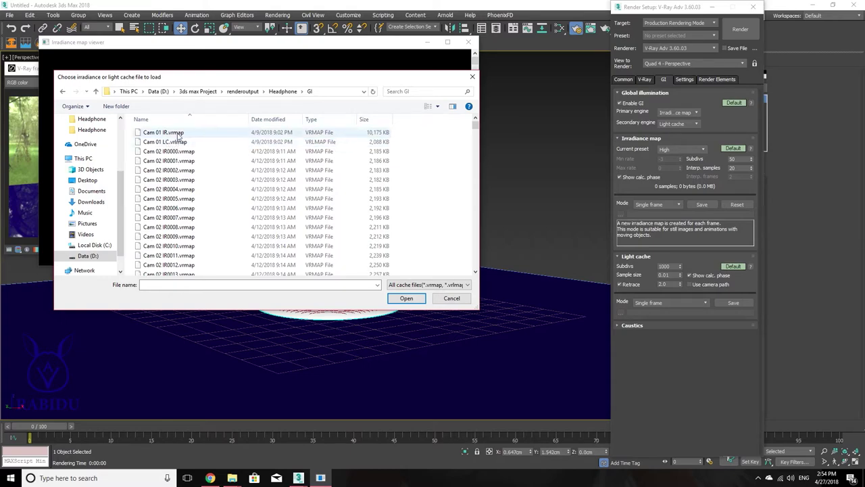
pyautogui.doubleClick(180, 134)
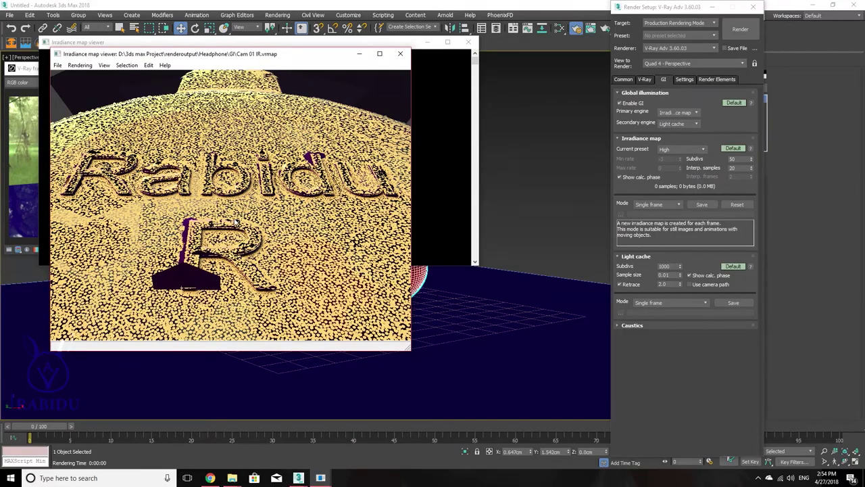
# Step: Orbit the irradiance points to view the medallion from front and lower angles
pyautogui.moveTo(245, 216); pyautogui.dragTo(248, 230)
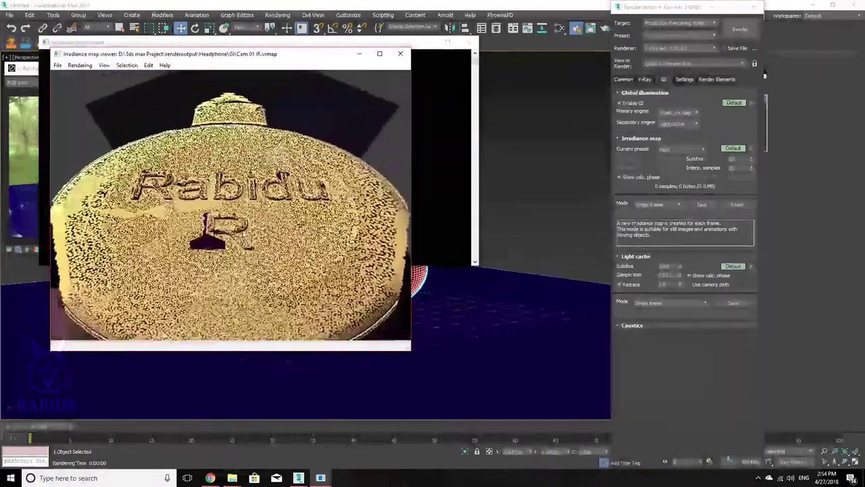
pyautogui.scroll(3, 241, 231)
pyautogui.moveTo(241, 230); pyautogui.dragTo(238, 249)
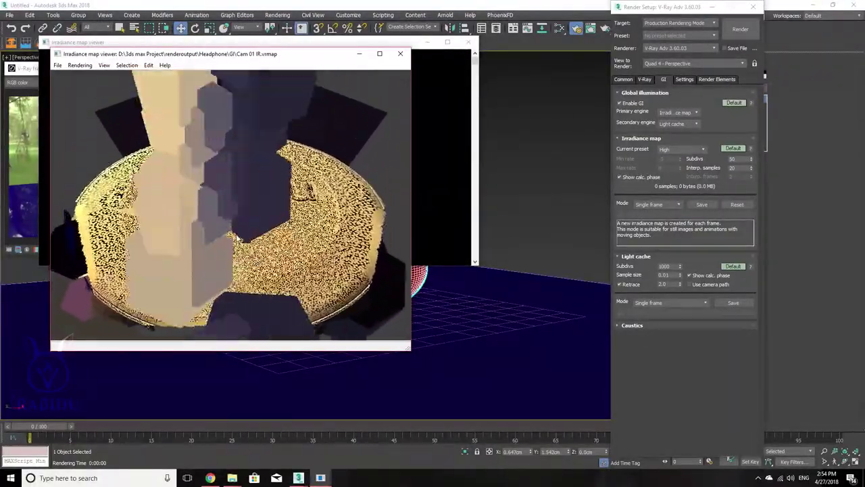
pyautogui.moveTo(238, 249)
pyautogui.mouseDown()
pyautogui.moveTo(232, 228)
pyautogui.moveTo(190, 222)
pyautogui.mouseUp()
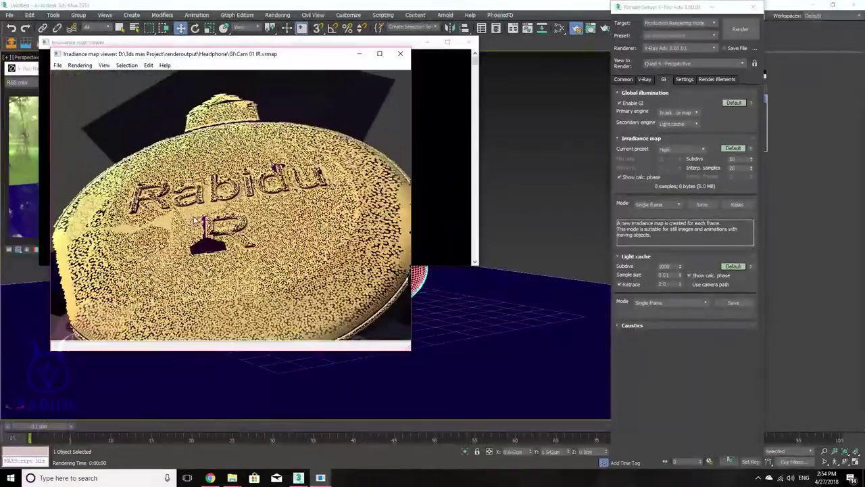
pyautogui.moveTo(192, 222)
pyautogui.mouseDown()
pyautogui.moveTo(220, 259)
pyautogui.moveTo(228, 240)
pyautogui.moveTo(254, 239)
pyautogui.moveTo(216, 288)
pyautogui.mouseUp()
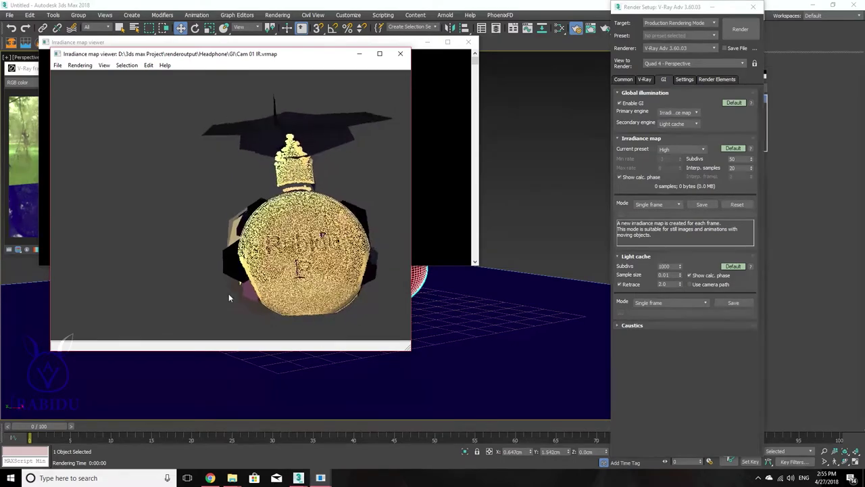
pyautogui.moveTo(217, 289); pyautogui.dragTo(203, 348)
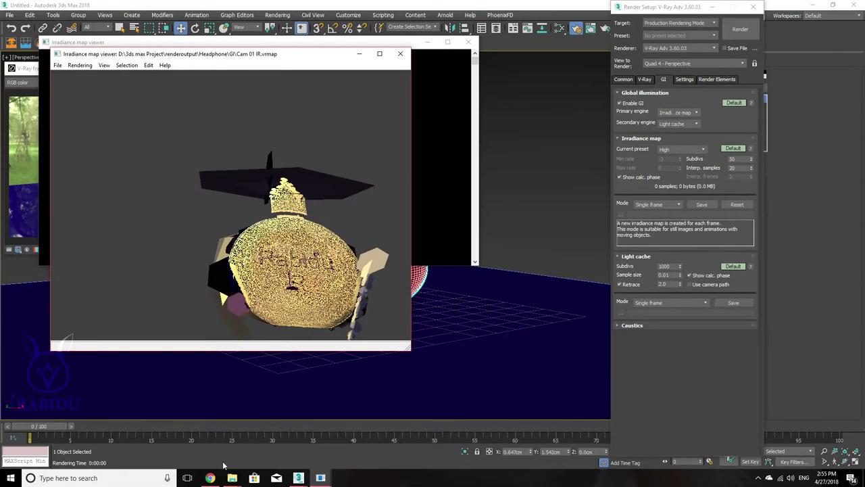
pyautogui.moveTo(232, 478)
pyautogui.click(270, 439)
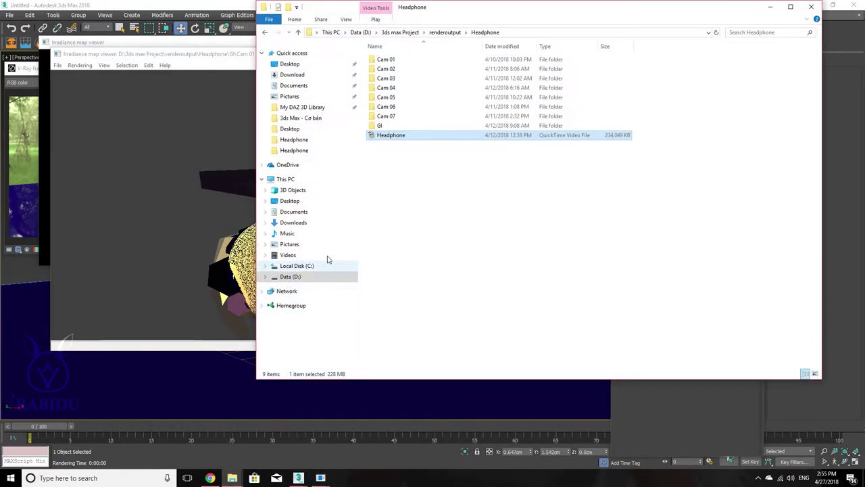
pyautogui.doubleClick(398, 139)
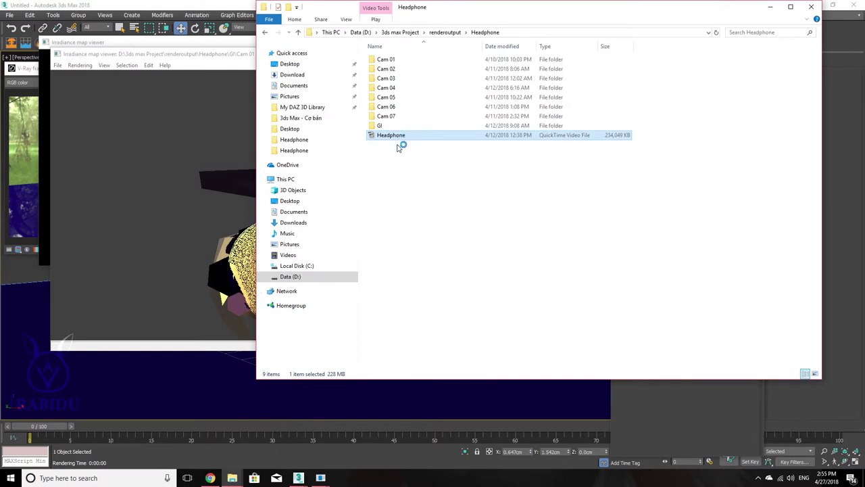
pyautogui.click(303, 274)
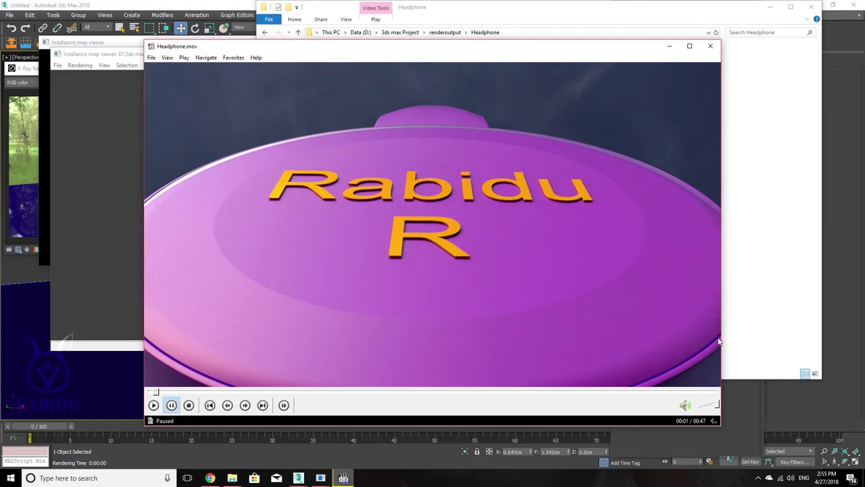
pyautogui.moveTo(156, 392); pyautogui.dragTo(147, 392)
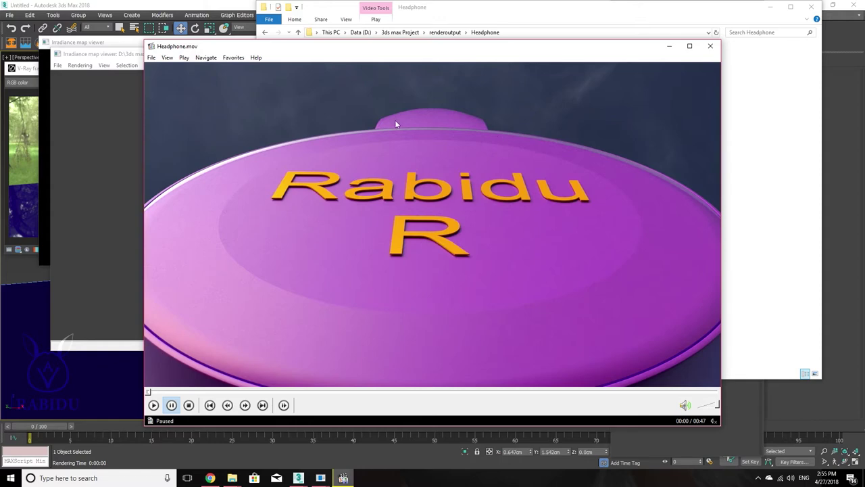
pyautogui.click(669, 48)
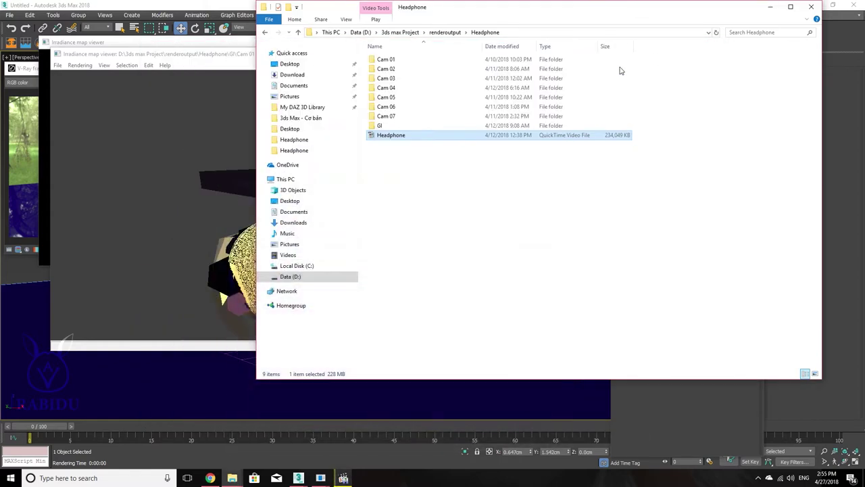
pyautogui.click(770, 8)
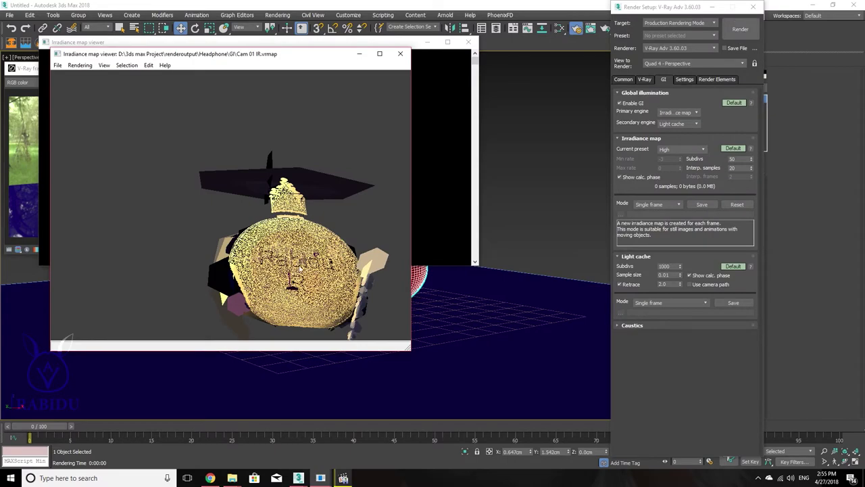
# Step: Rotate the Cam 01 IR point cloud to study the Rabidu disc, then bring Chrome's IOR table forward
pyautogui.moveTo(298, 275); pyautogui.dragTo(279, 209)
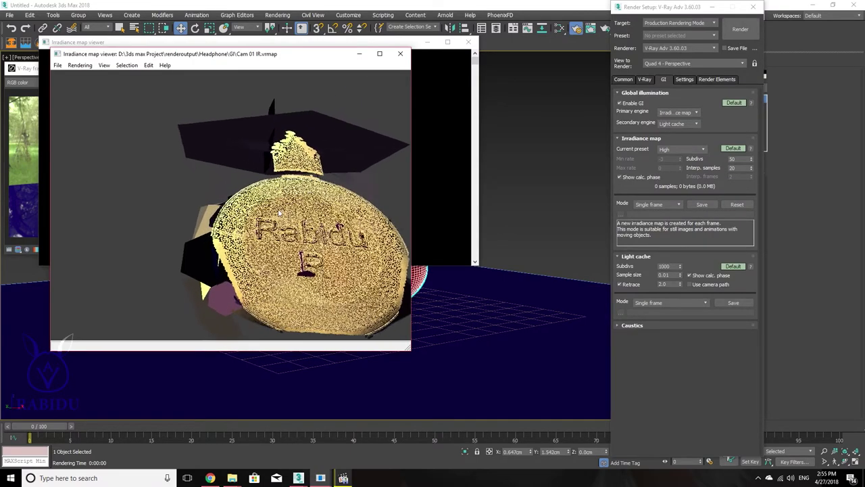
pyautogui.moveTo(279, 210)
pyautogui.mouseDown()
pyautogui.moveTo(378, 296)
pyautogui.moveTo(519, 323)
pyautogui.moveTo(419, 327)
pyautogui.moveTo(342, 211)
pyautogui.moveTo(284, 183)
pyautogui.moveTo(277, 193)
pyautogui.mouseUp()
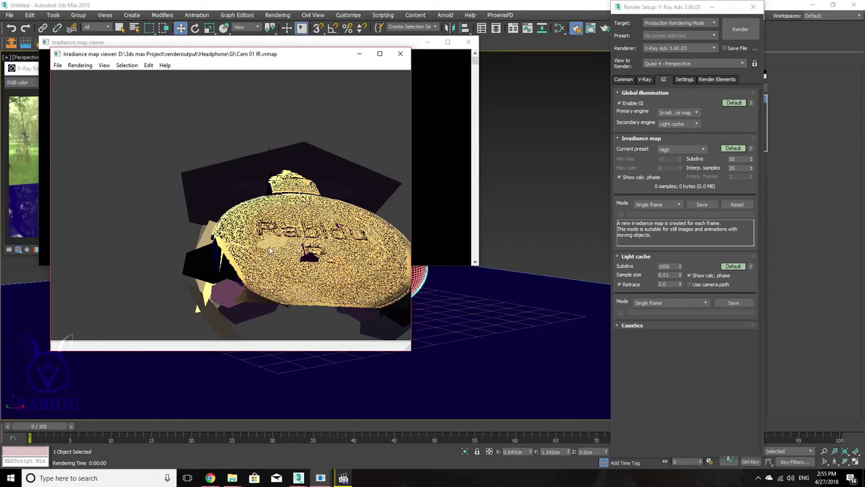
pyautogui.moveTo(267, 252); pyautogui.dragTo(282, 250)
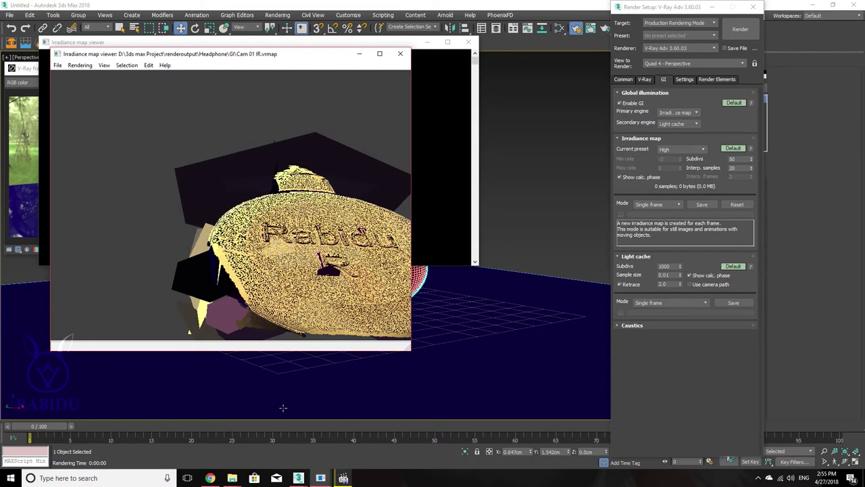
pyautogui.click(212, 478)
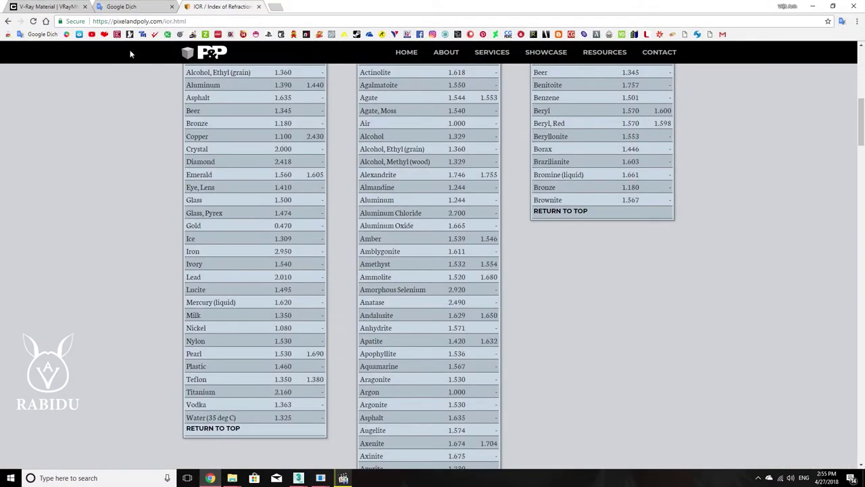
# Step: Translate 'irradiance map' to Vietnamese ('bản đồ bức xạ') in Google Translate, then minimize Chrome
pyautogui.click(154, 8)
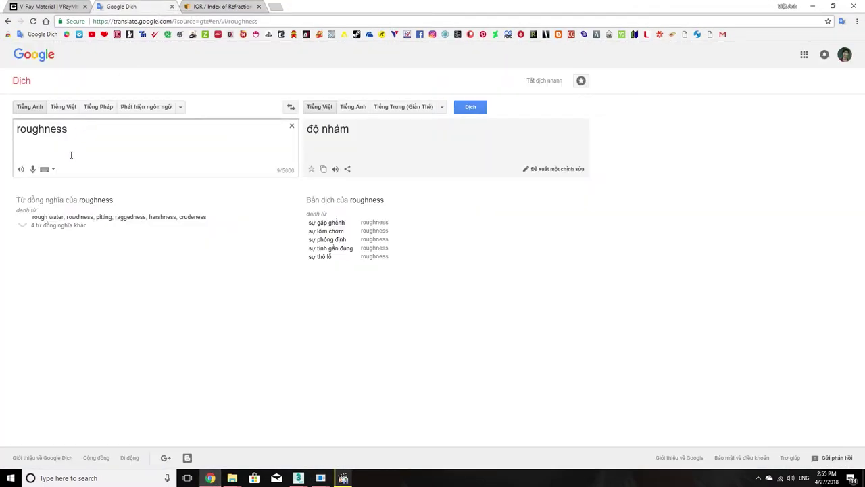
pyautogui.moveTo(92, 130); pyautogui.dragTo(2, 116)
pyautogui.write('ir')
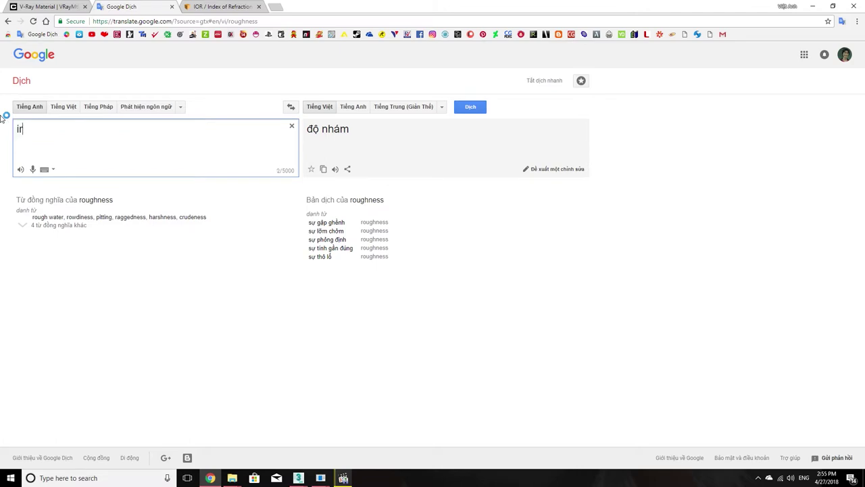
pyautogui.write('ra')
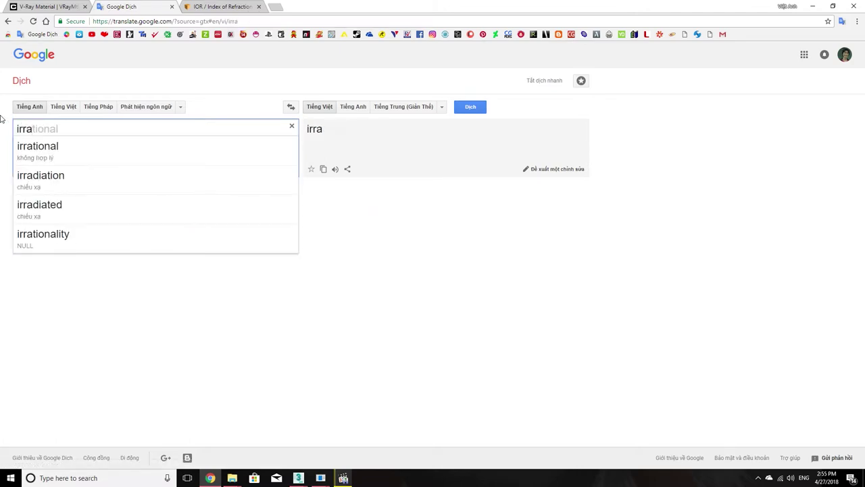
pyautogui.write('dian')
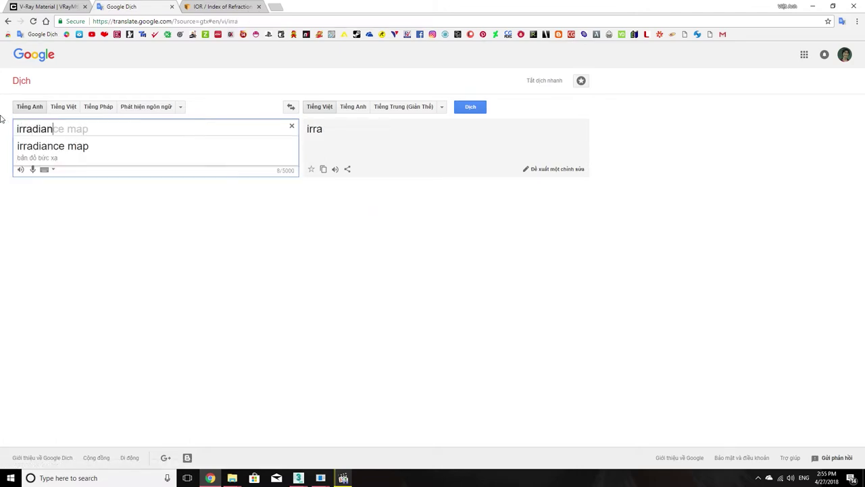
pyautogui.press('Down')
pyautogui.press('Return')
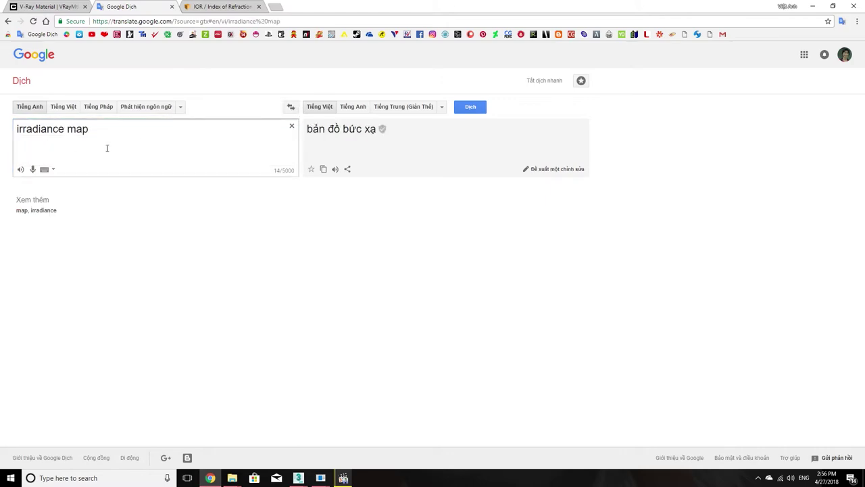
pyautogui.click(813, 6)
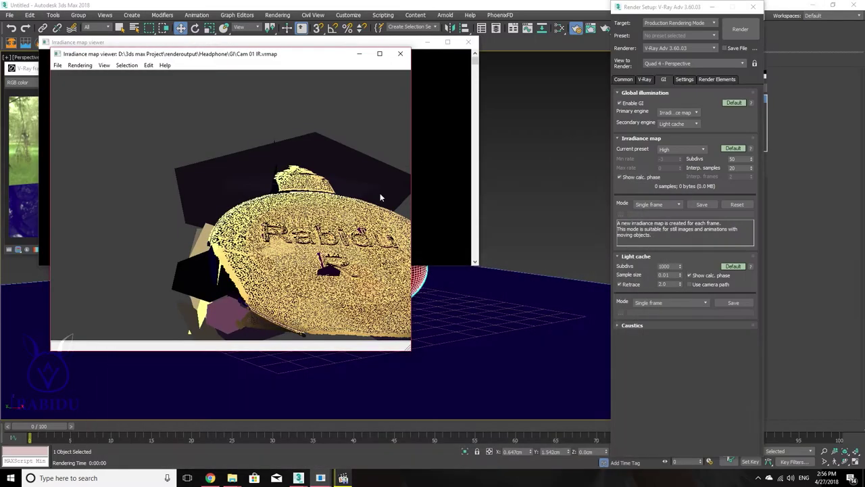
# Step: Zoom in and rotate the Cam 01 IR point cloud until the Rabidu disc faces front
pyautogui.scroll(5, 340, 260)
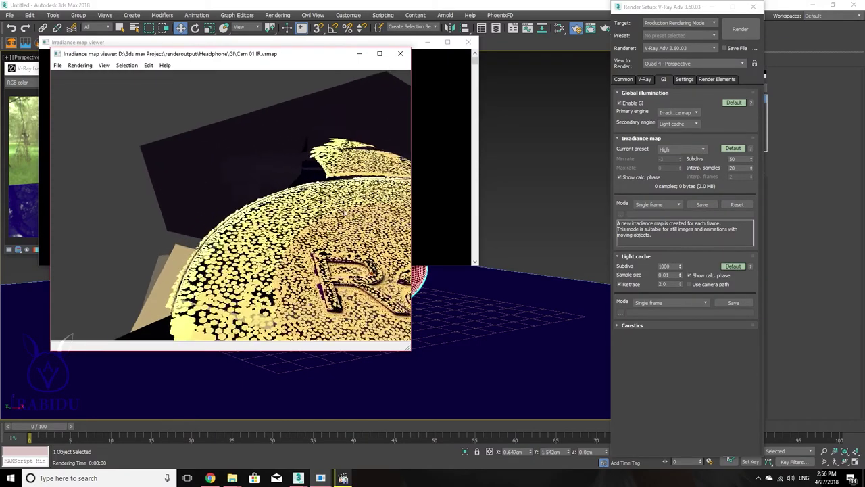
pyautogui.moveTo(343, 212); pyautogui.dragTo(342, 243)
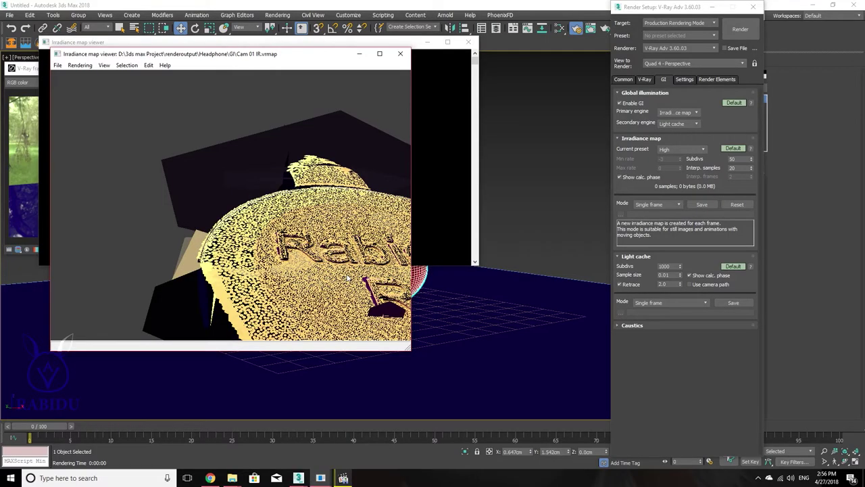
pyautogui.moveTo(348, 278)
pyautogui.mouseDown()
pyautogui.moveTo(270, 257)
pyautogui.moveTo(274, 234)
pyautogui.mouseUp()
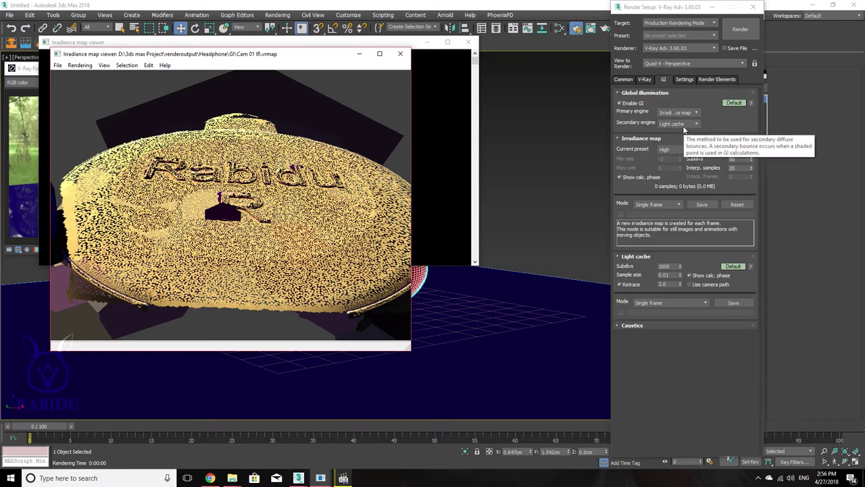
# Step: Open Cam 01 LC.vrlmap from the GI folder in the Irradiance map viewer
pyautogui.click(59, 65)
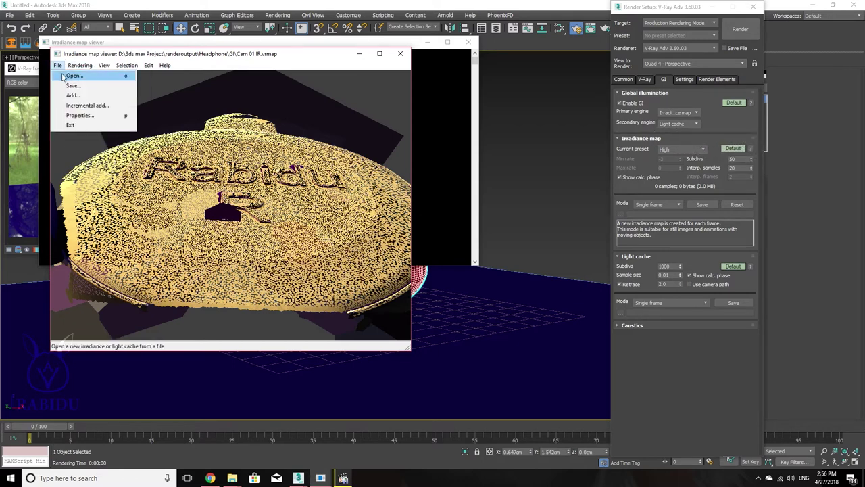
pyautogui.click(68, 77)
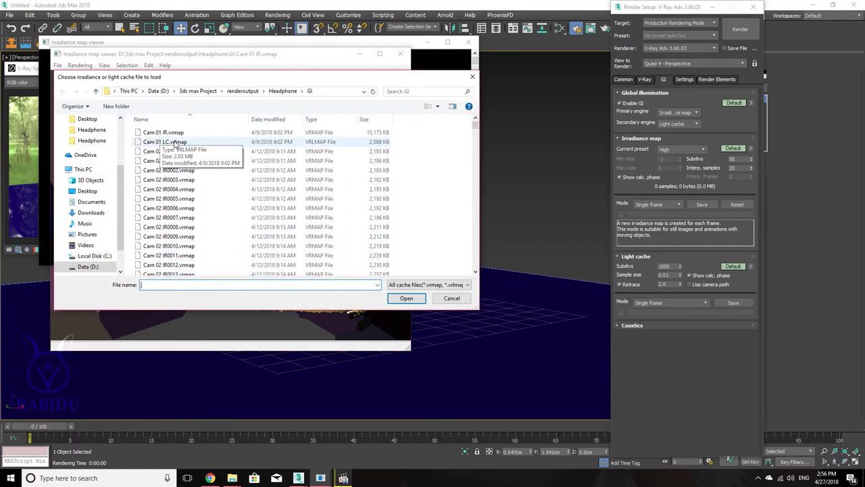
pyautogui.doubleClick(174, 144)
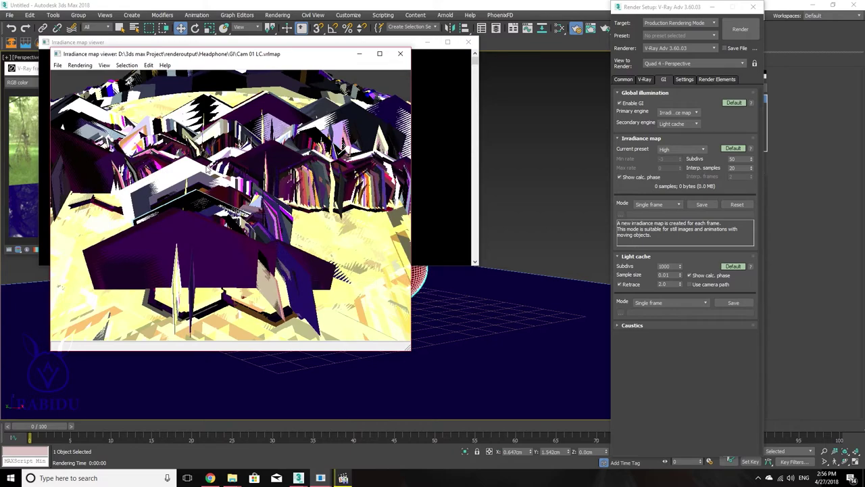
# Step: Zoom and orbit the light cache until the round headphone disc faces the view
pyautogui.scroll(5, 250, 231)
pyautogui.scroll(-2, 249, 256)
pyautogui.moveTo(248, 256)
pyautogui.mouseDown()
pyautogui.moveTo(181, 212)
pyautogui.moveTo(257, 232)
pyautogui.mouseUp()
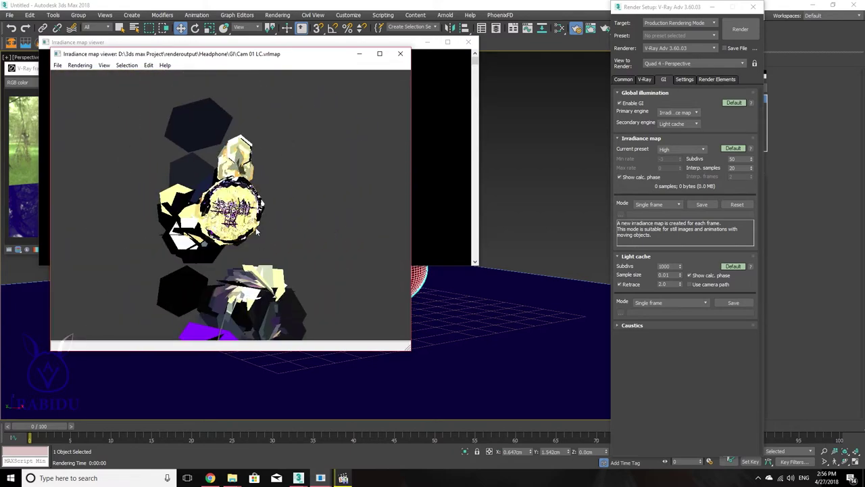
pyautogui.scroll(2, 253, 216)
pyautogui.scroll(2, 249, 200)
pyautogui.scroll(2, 243, 179)
pyautogui.scroll(2, 236, 159)
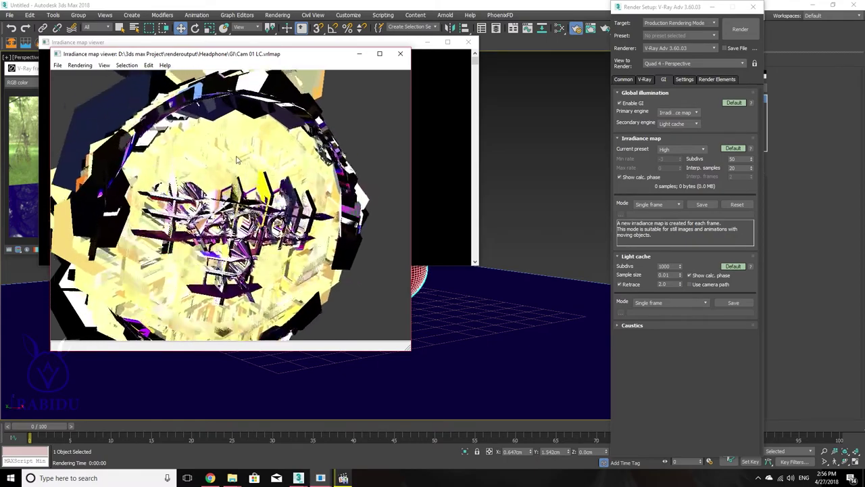
pyautogui.scroll(-2, 233, 162)
pyautogui.scroll(-1, 223, 169)
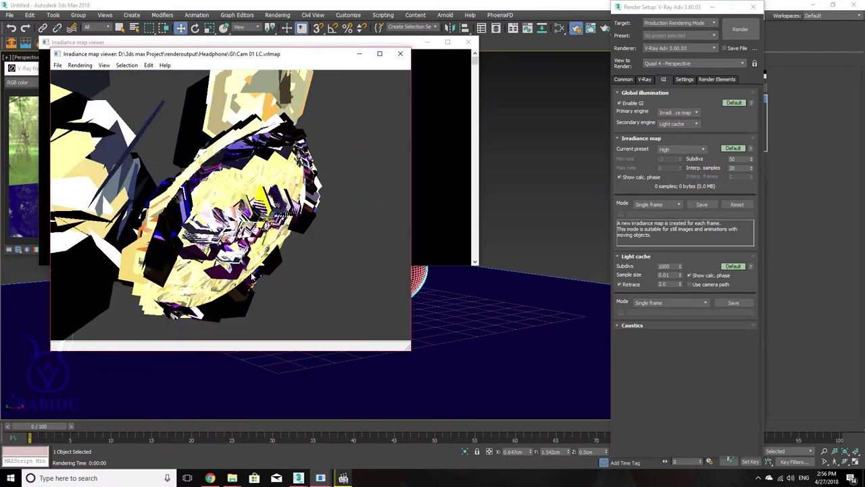
pyautogui.moveTo(223, 203); pyautogui.dragTo(289, 270)
pyautogui.scroll(3, 148, 117)
pyautogui.scroll(-3, 147, 118)
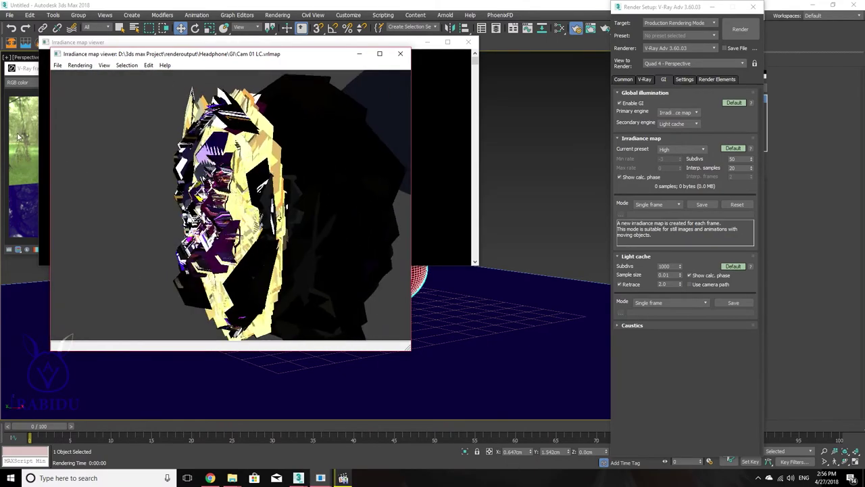
pyautogui.moveTo(69, 177)
pyautogui.mouseDown()
pyautogui.moveTo(102, 203)
pyautogui.moveTo(155, 203)
pyautogui.mouseUp()
pyautogui.scroll(2, 102, 203)
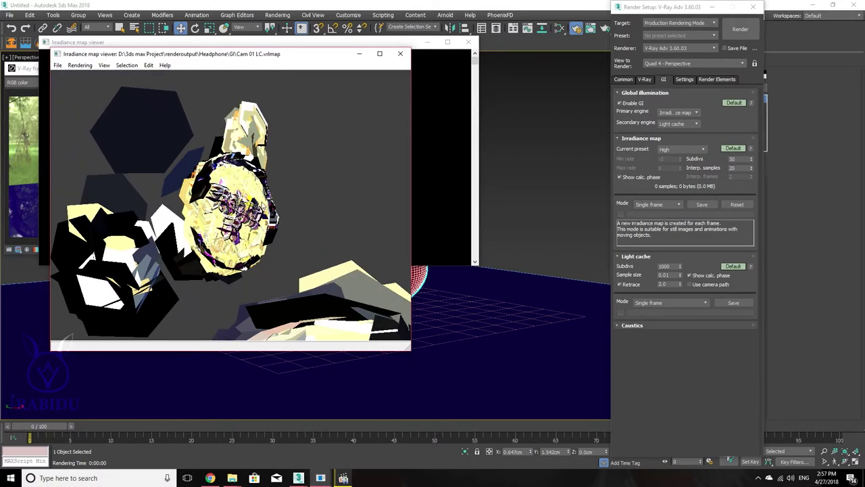
# Step: Spin the Cam 01 LC light cache around the Rabidu disc and zoom in and out to inspect its patches
pyautogui.moveTo(46, 216)
pyautogui.mouseDown()
pyautogui.moveTo(280, 277)
pyautogui.moveTo(254, 260)
pyautogui.mouseUp()
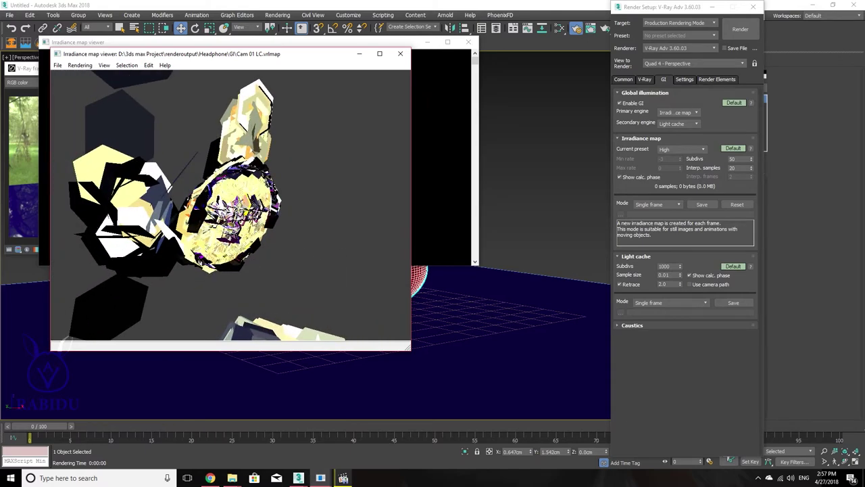
pyautogui.moveTo(258, 195)
pyautogui.mouseDown()
pyautogui.moveTo(121, 128)
pyautogui.moveTo(264, 178)
pyautogui.moveTo(831, 56)
pyautogui.moveTo(330, 212)
pyautogui.mouseUp()
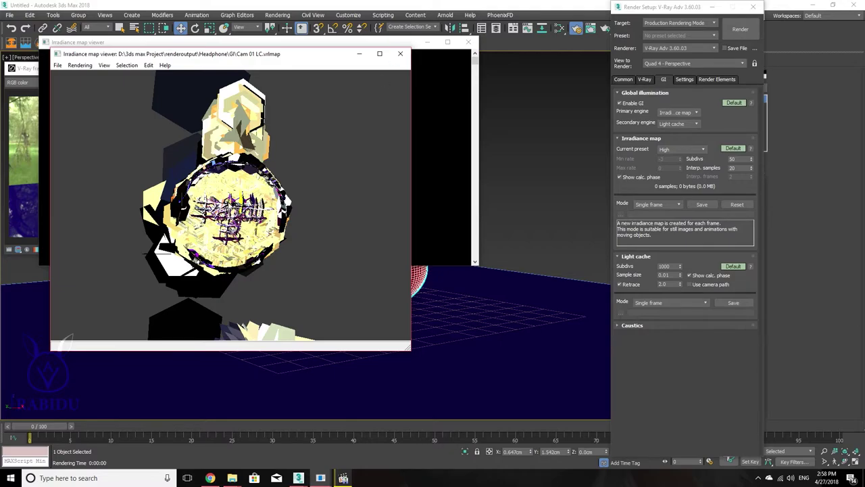
pyautogui.scroll(5, 228, 196)
pyautogui.scroll(2, 223, 178)
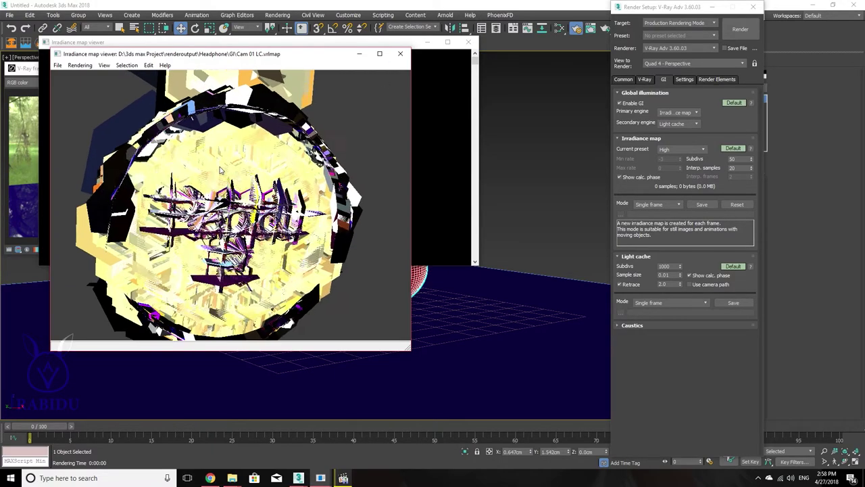
pyautogui.scroll(2, 216, 157)
pyautogui.scroll(2, 213, 141)
pyautogui.scroll(2, 211, 129)
pyautogui.scroll(-3, 216, 134)
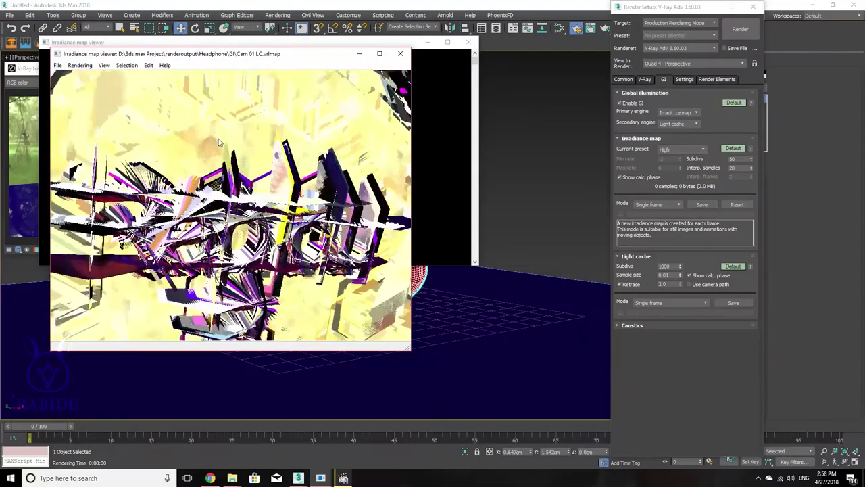
pyautogui.scroll(-3, 230, 148)
pyautogui.scroll(-1, 244, 162)
pyautogui.scroll(2, 276, 149)
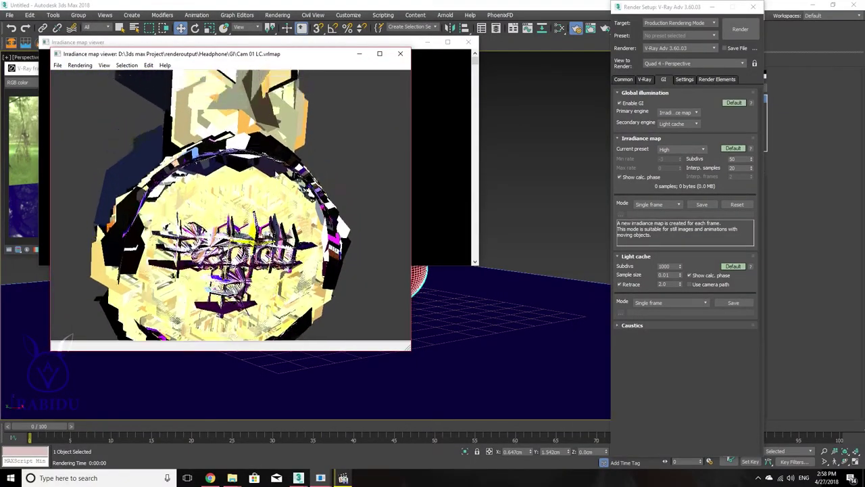
pyautogui.scroll(4, 257, 169)
pyautogui.scroll(-5, 306, 203)
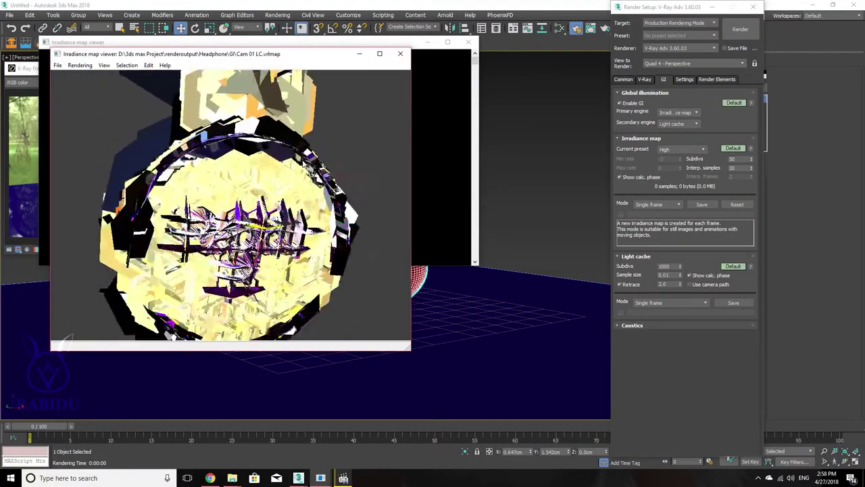
pyautogui.scroll(1, 300, 145)
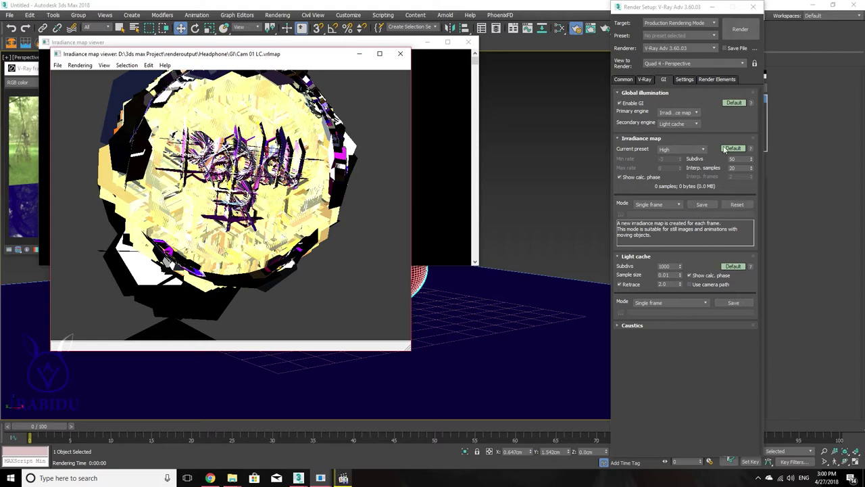
# Step: Make Brute force the primary GI engine and expand its Brute force GI rollout
pyautogui.click(689, 112)
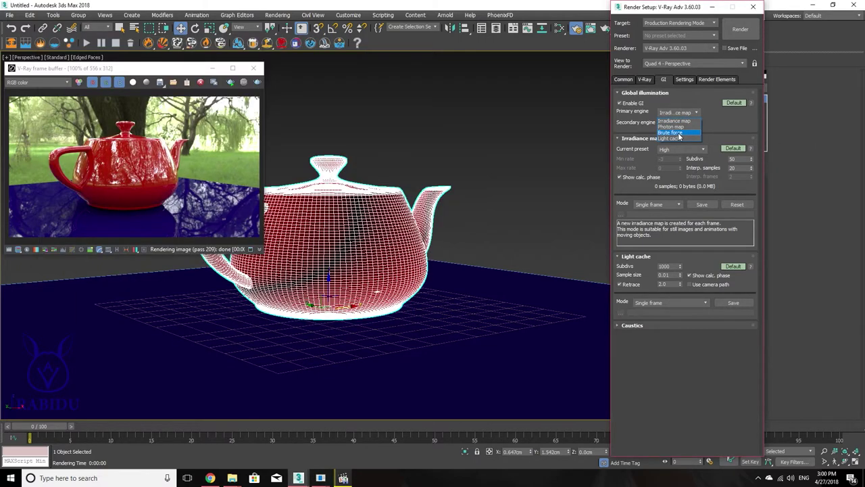
pyautogui.click(678, 132)
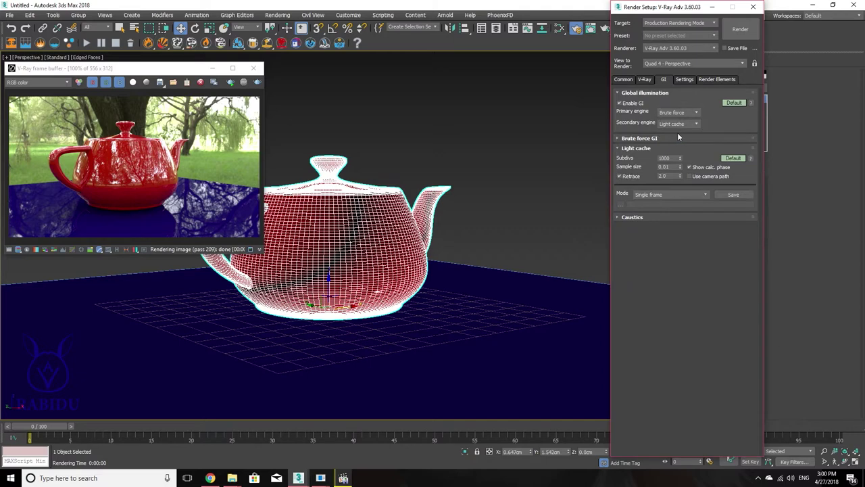
pyautogui.click(641, 140)
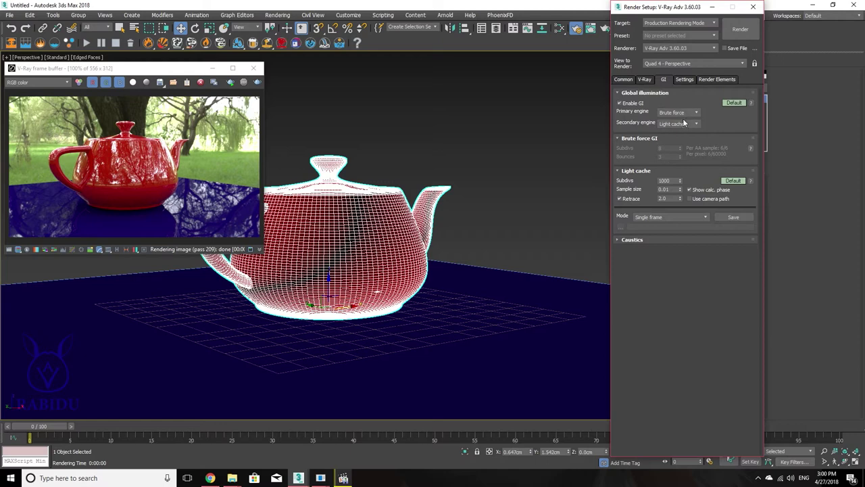
pyautogui.moveTo(695, 112)
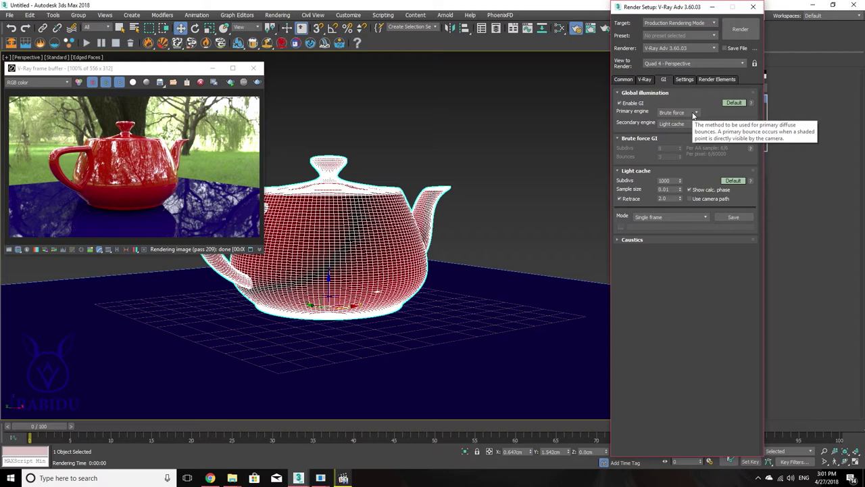
pyautogui.click(693, 114)
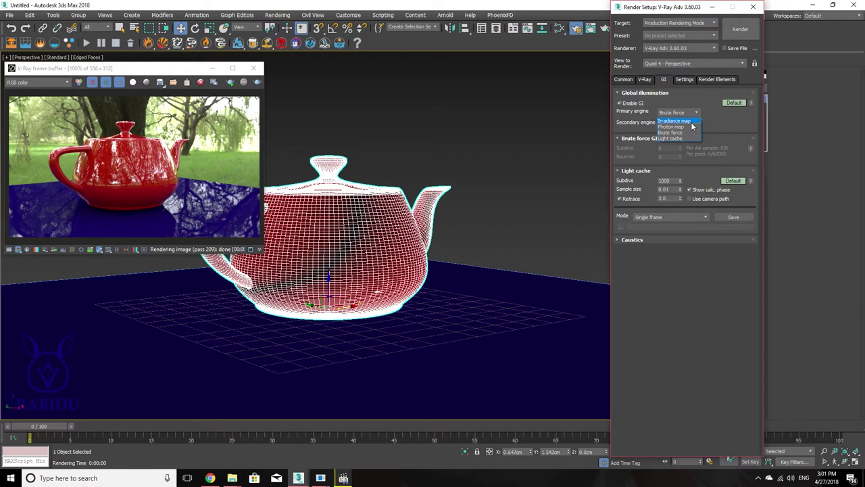
# Step: Set the primary GI engine back to Irradiance map and expand its rollout, preset High
pyautogui.click(692, 122)
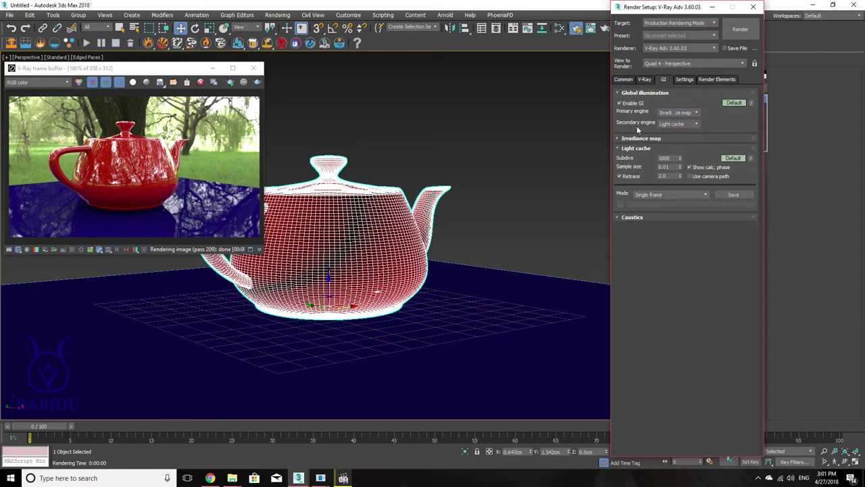
pyautogui.click(618, 138)
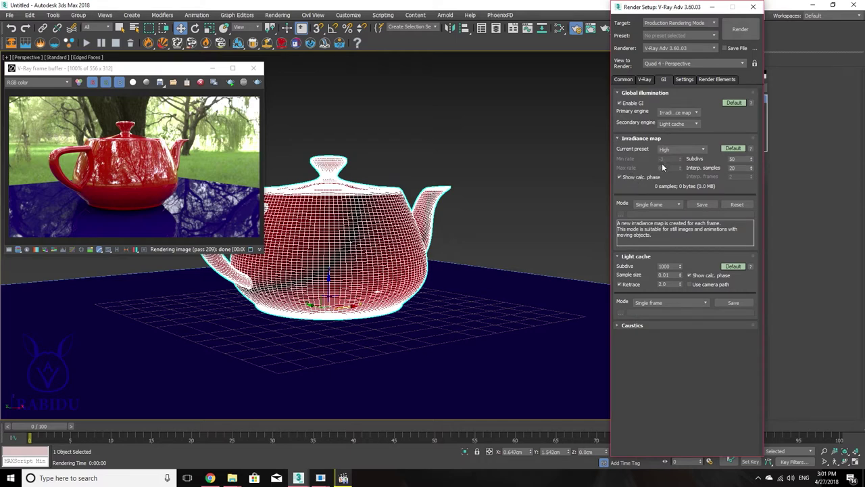
pyautogui.click(693, 115)
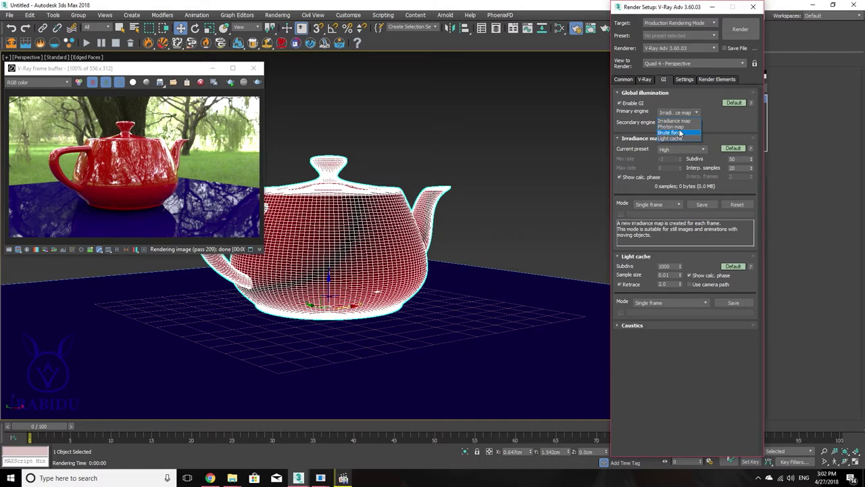
pyautogui.click(737, 123)
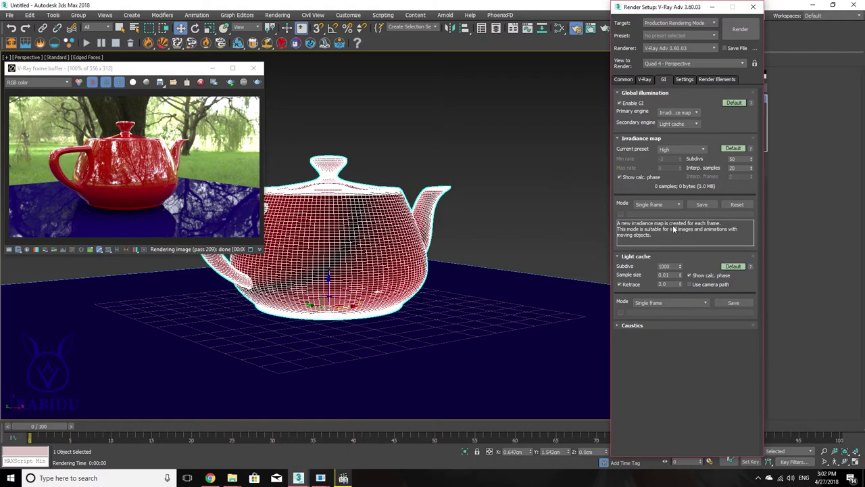
pyautogui.click(681, 148)
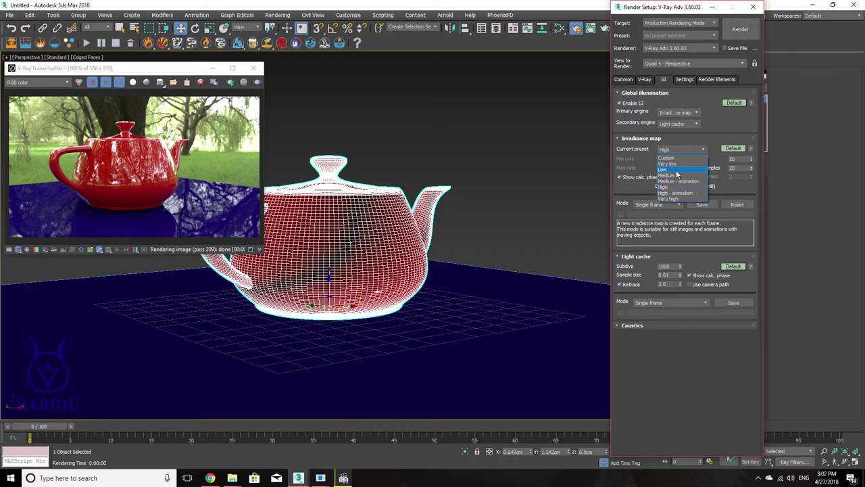
# Step: Choose the Low irradiance map preset, giving 50 subdivs and 20 interpolation samples
pyautogui.click(676, 169)
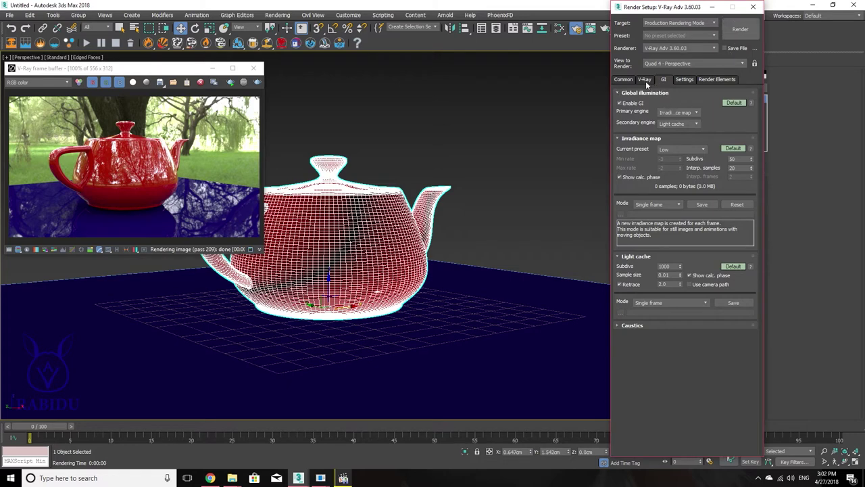
pyautogui.click(684, 150)
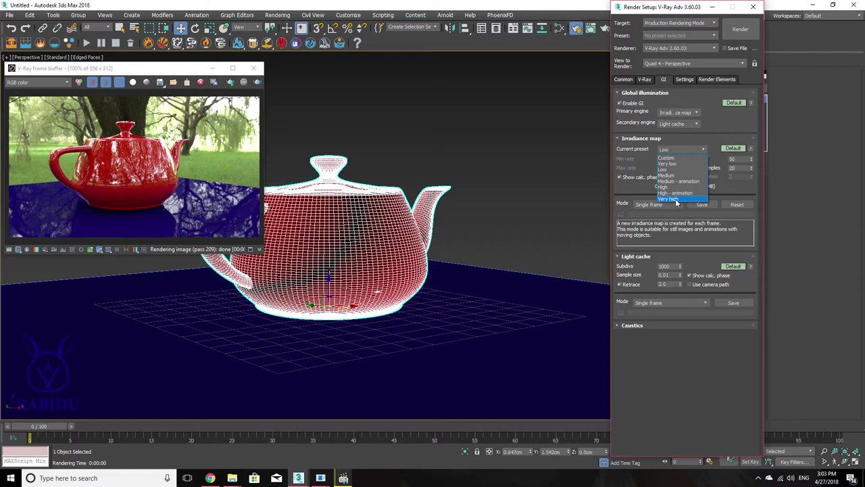
pyautogui.click(723, 126)
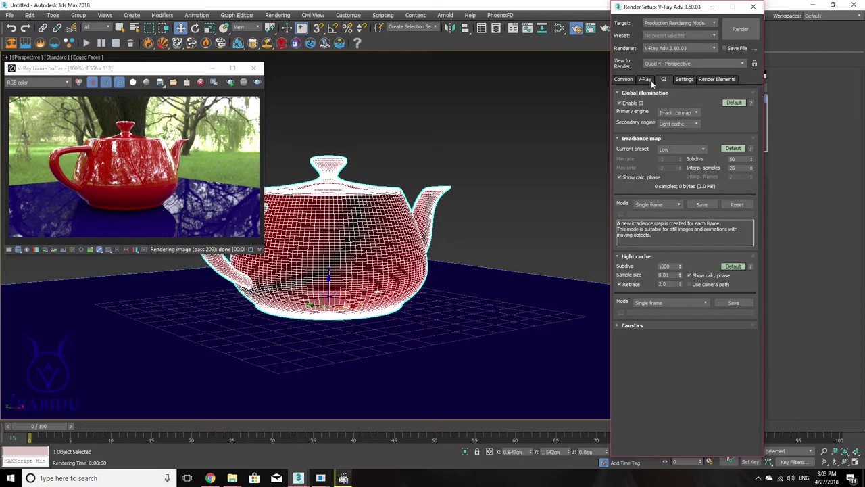
# Step: On the V-Ray tab, collapse both image sampler rollouts, expand Frame buffer, and reopen the last VFB
pyautogui.click(650, 80)
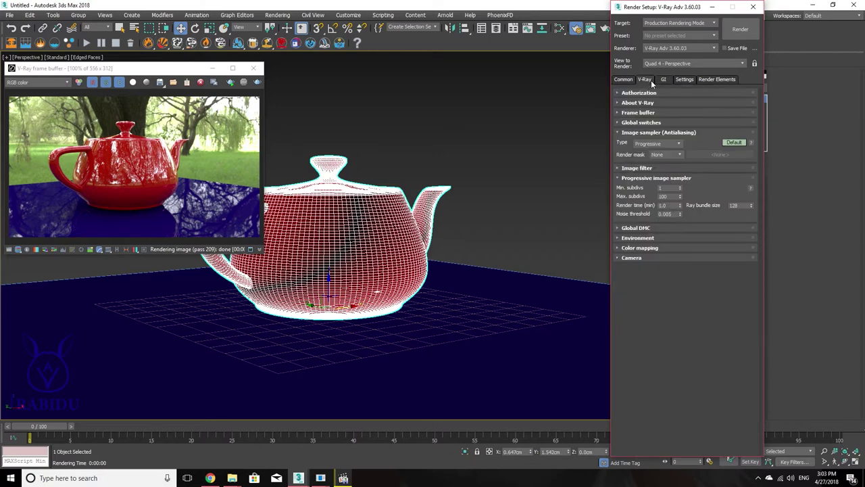
pyautogui.click(622, 133)
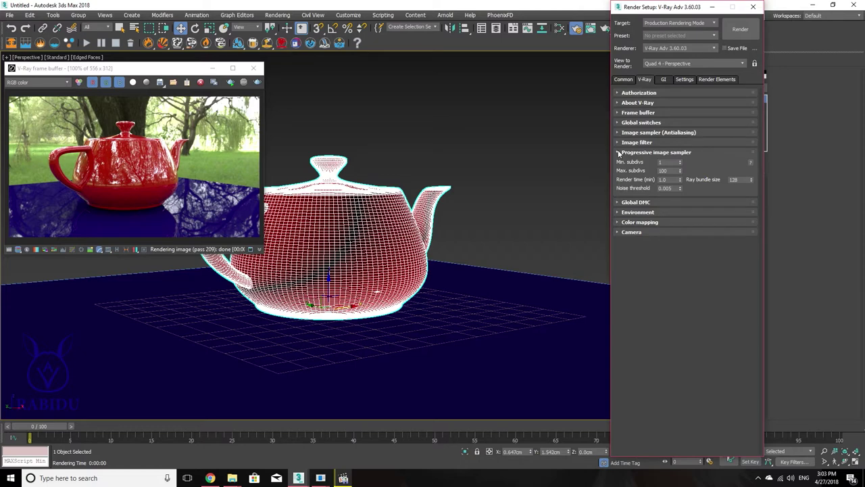
pyautogui.click(618, 153)
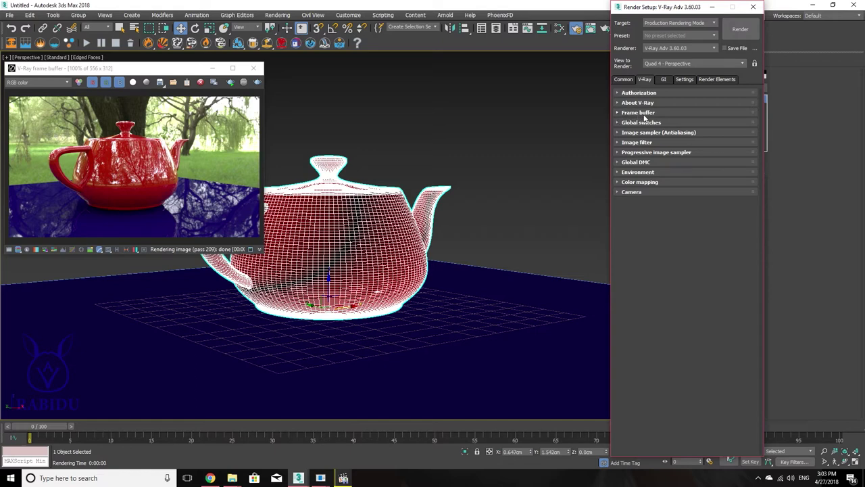
pyautogui.click(619, 116)
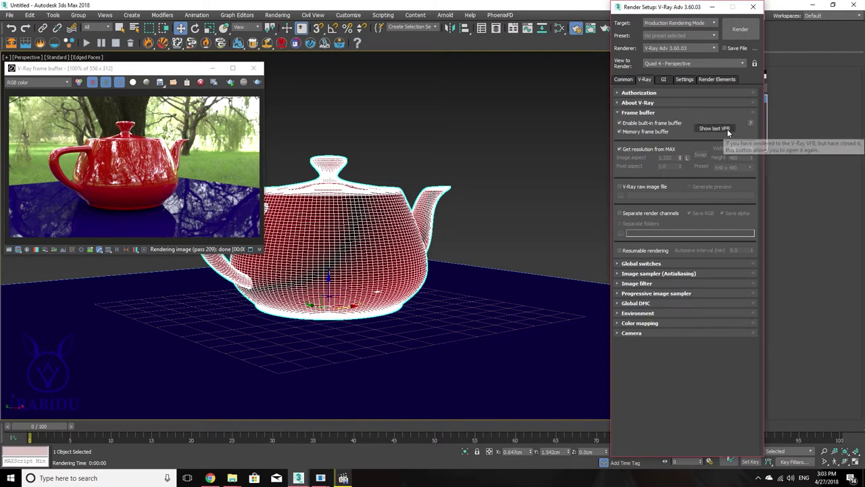
pyautogui.click(254, 68)
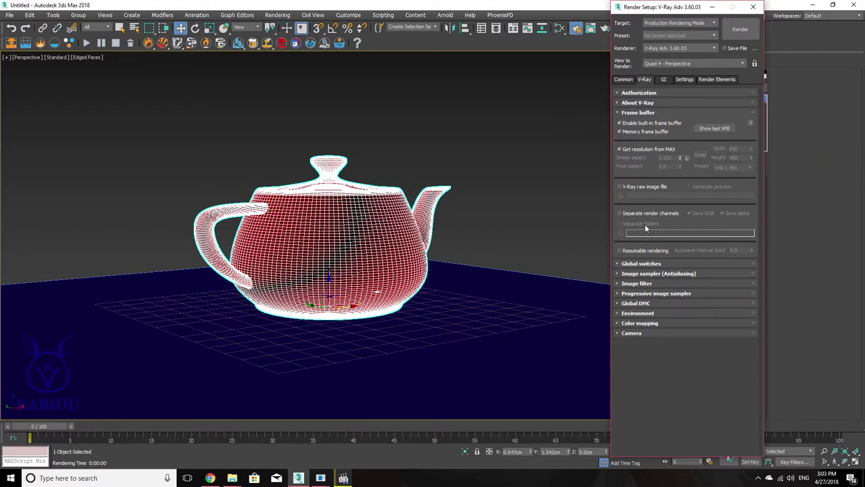
pyautogui.click(714, 129)
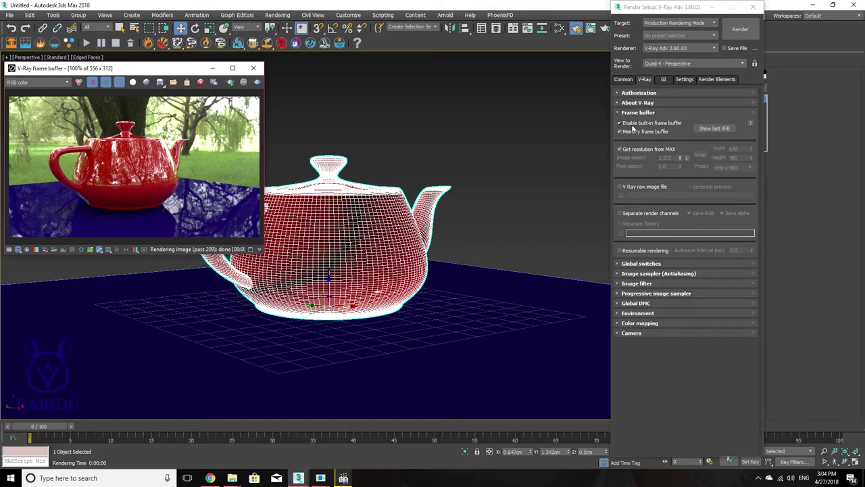
# Step: Disable V-Ray's built-in frame buffer, then start a test render and cancel it
pyautogui.click(627, 80)
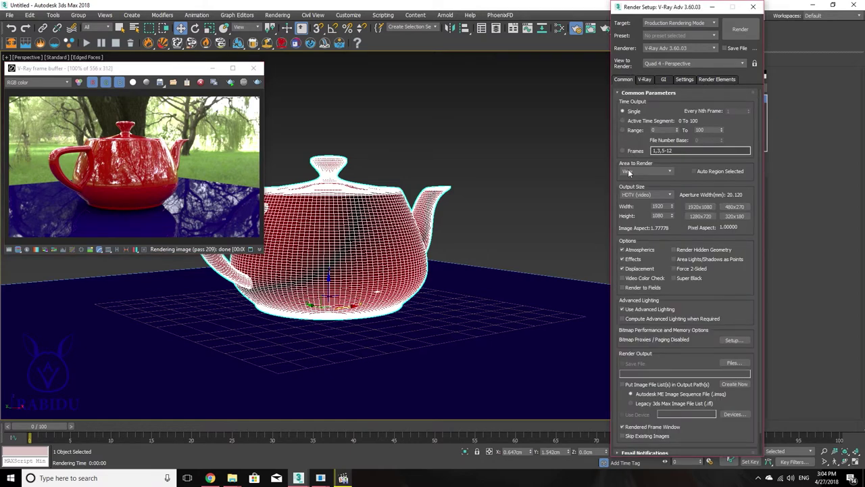
pyautogui.click(253, 68)
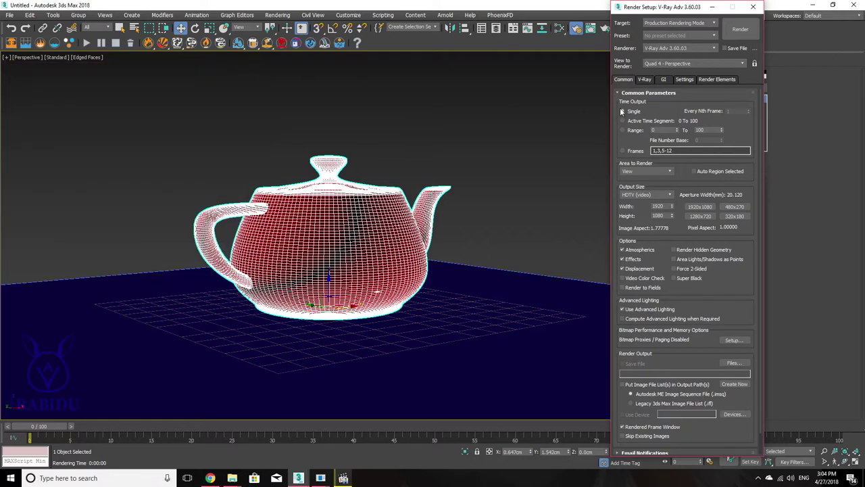
pyautogui.click(644, 80)
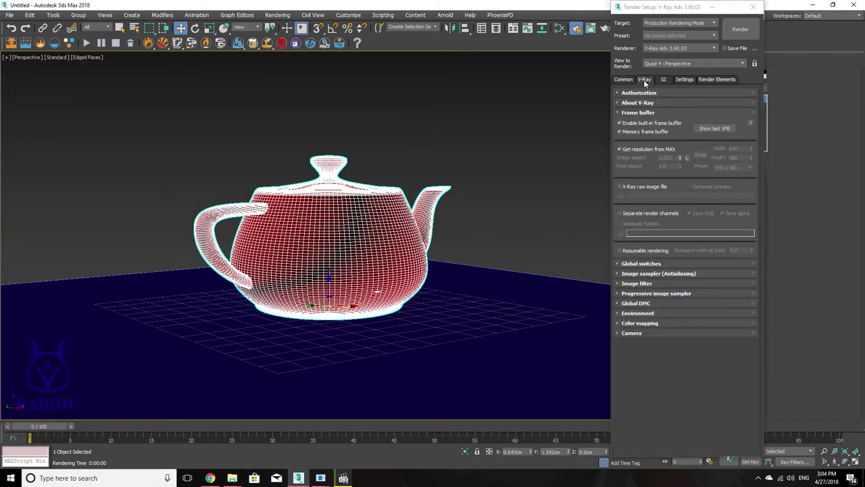
pyautogui.click(620, 124)
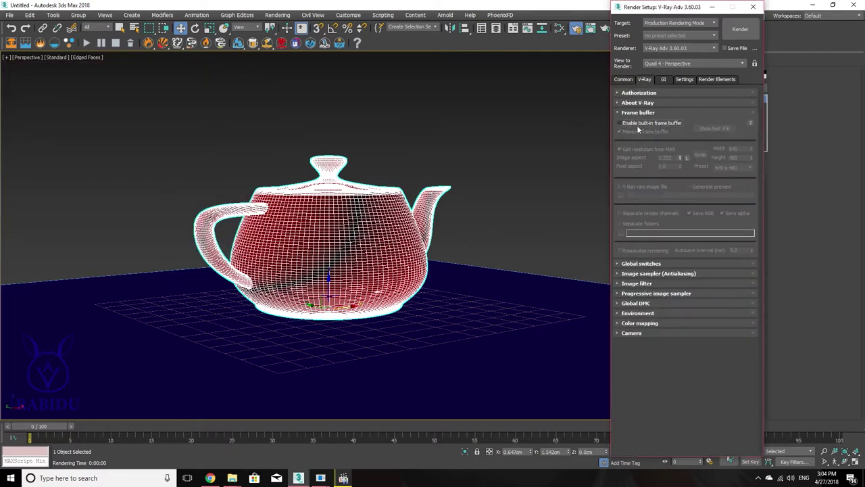
pyautogui.click(740, 29)
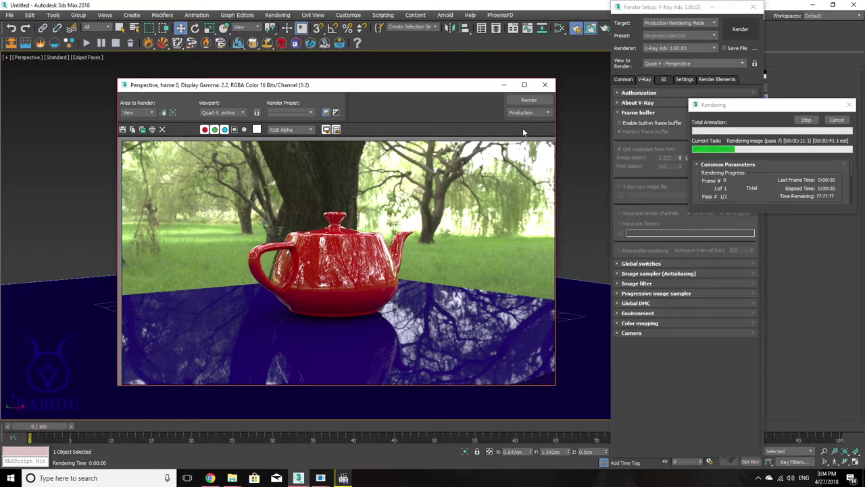
pyautogui.click(839, 120)
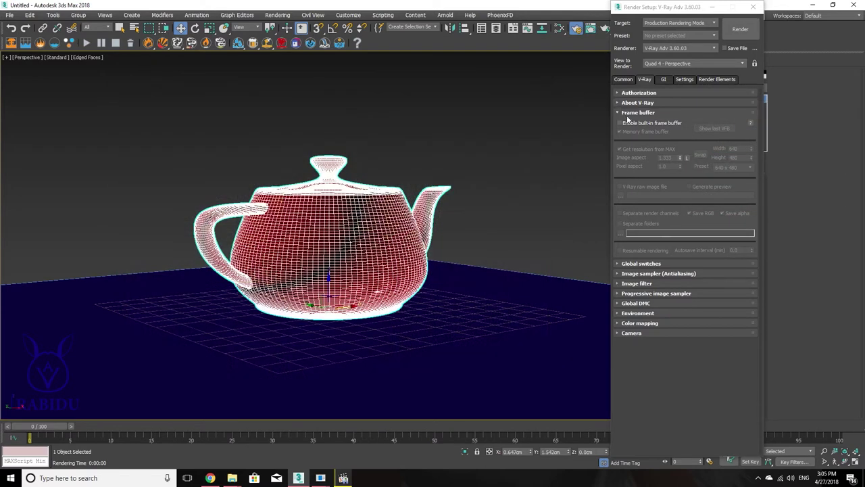
# Step: Re-enable V-Ray's built-in frame buffer and view the Common tab's 1920 x 1080 HDTV output size
pyautogui.click(619, 124)
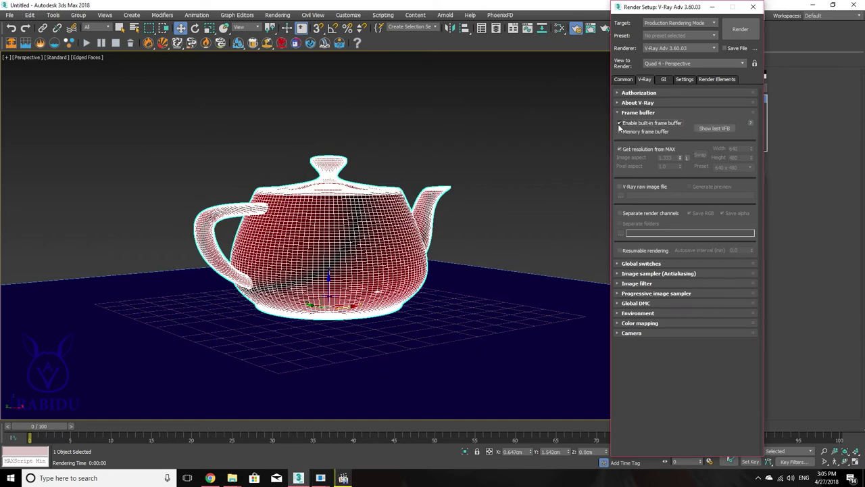
pyautogui.click(663, 79)
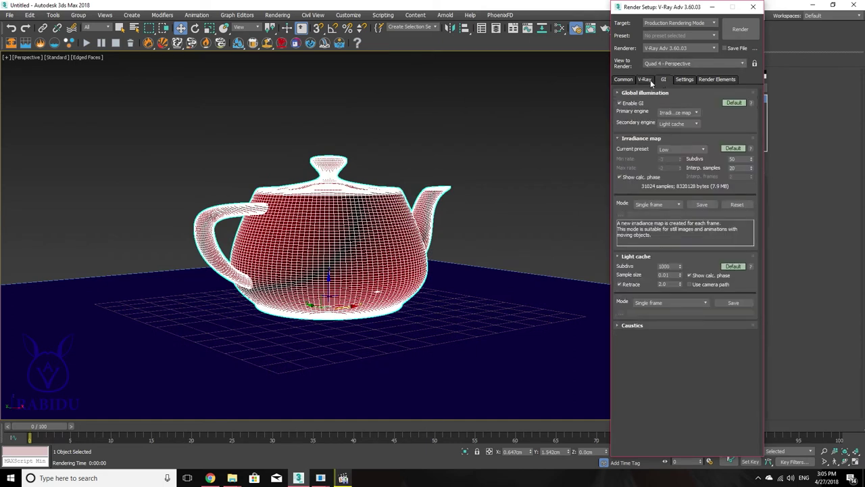
pyautogui.click(645, 79)
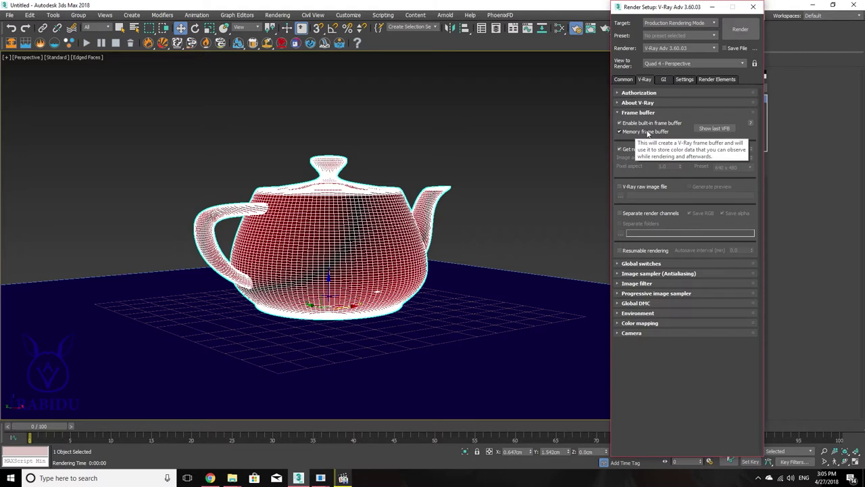
pyautogui.click(617, 113)
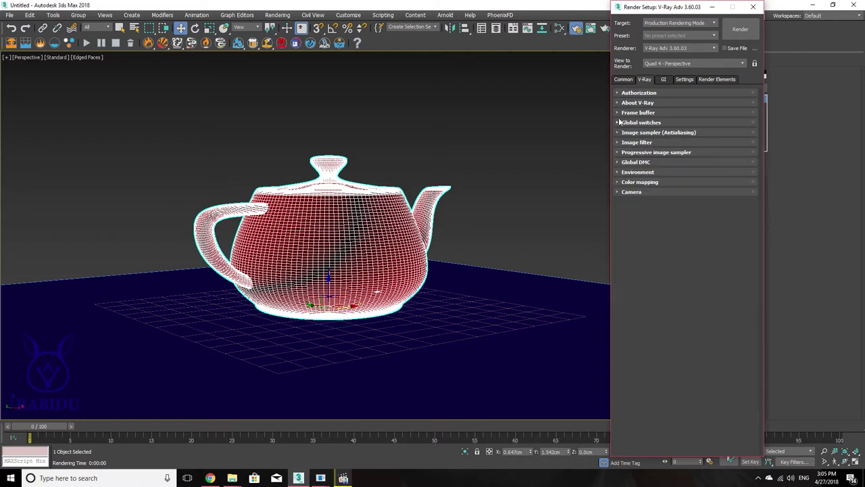
pyautogui.click(617, 114)
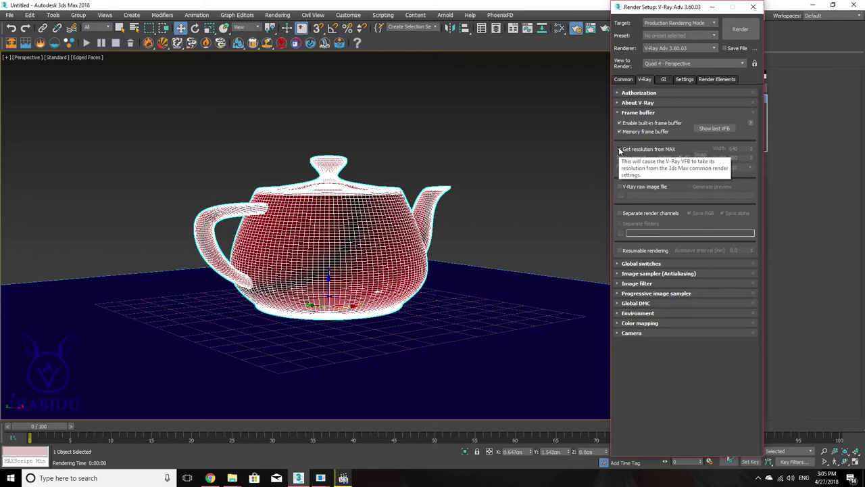
pyautogui.click(623, 79)
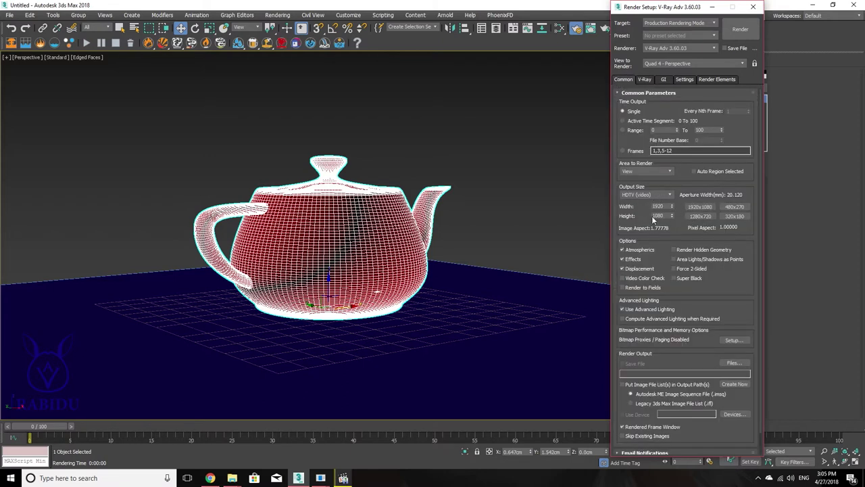
# Step: On the V-Ray tab, turn off Get resolution from MAX, browse presets (640 x 480), then turn it back on
pyautogui.click(646, 80)
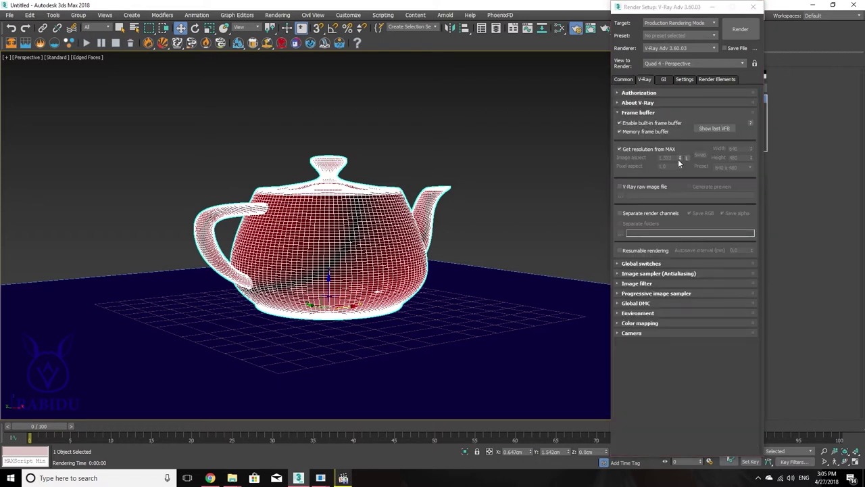
pyautogui.click(625, 150)
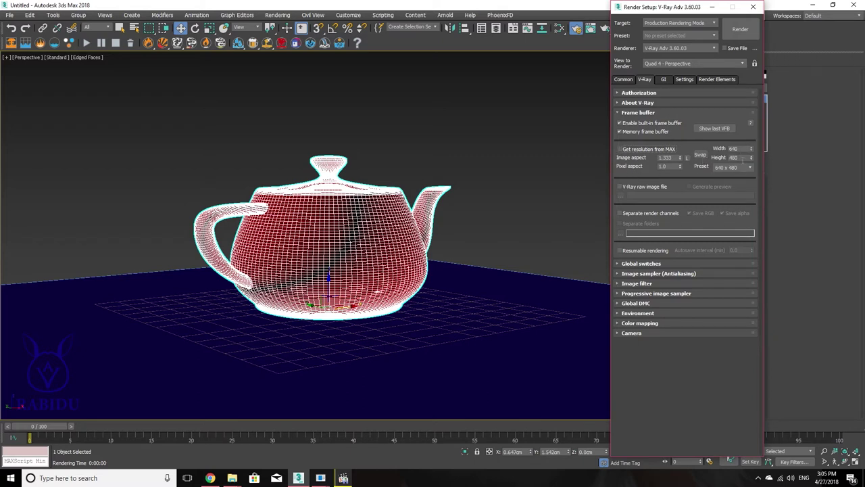
pyautogui.click(749, 168)
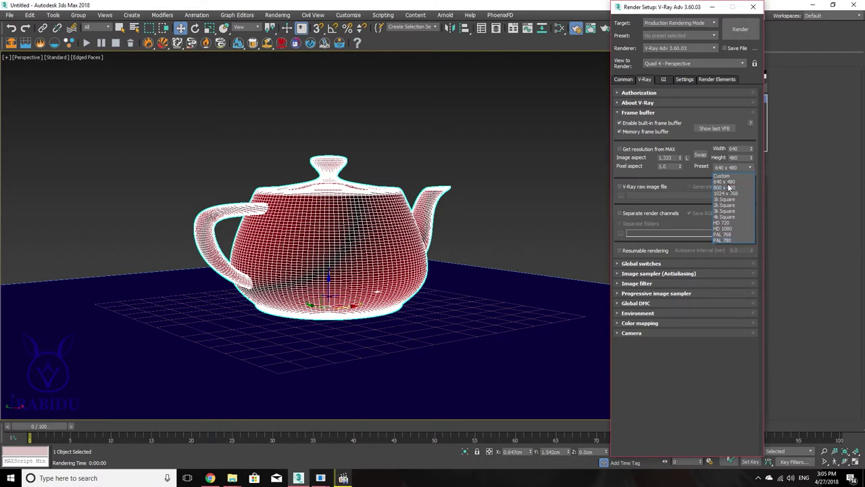
pyautogui.click(669, 184)
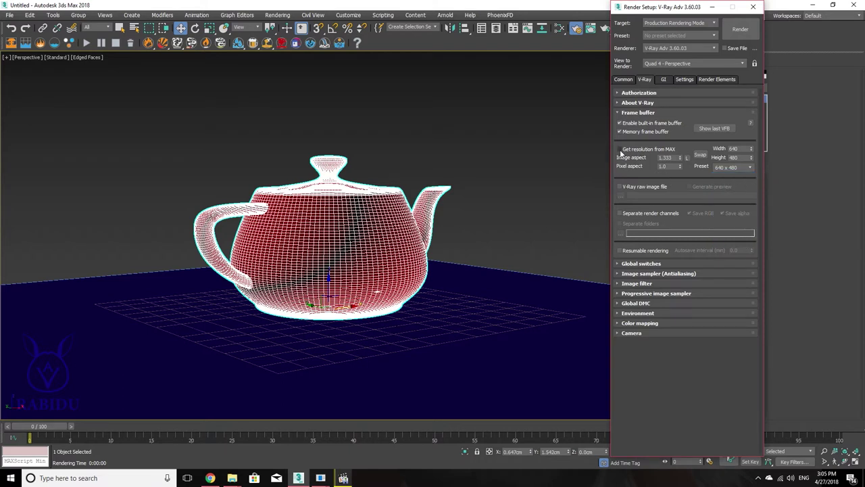
pyautogui.click(619, 150)
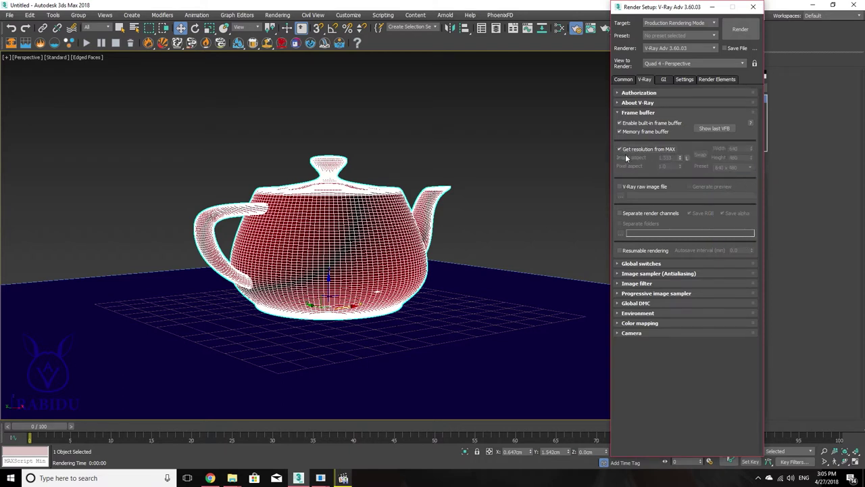
pyautogui.click(629, 148)
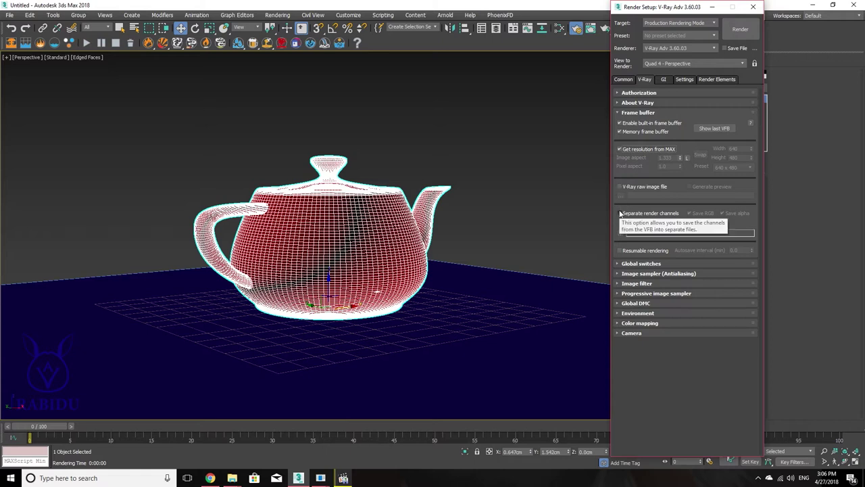
# Step: Expand V-Ray's Global switches, showing Displacement, Lights and Hidden lights enabled
pyautogui.click(617, 266)
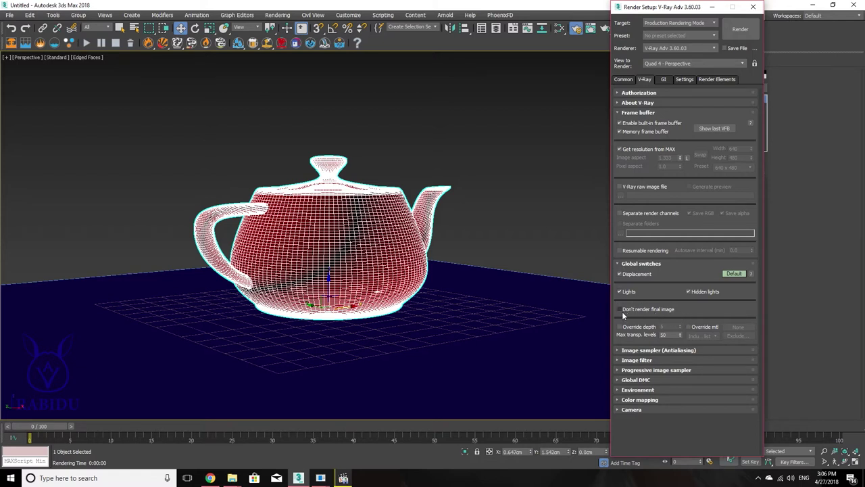
# Step: Collapse Global switches and expand the Image sampler (Antialiasing) rollout, type Progressive
pyautogui.click(619, 265)
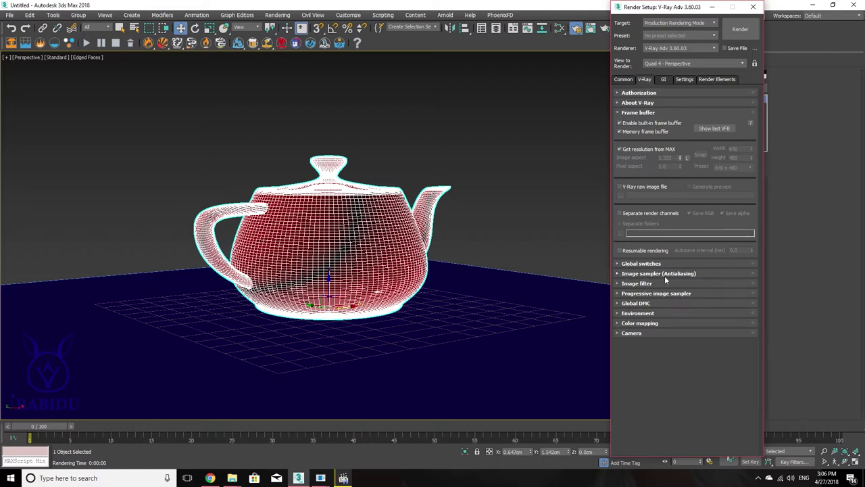
pyautogui.click(618, 274)
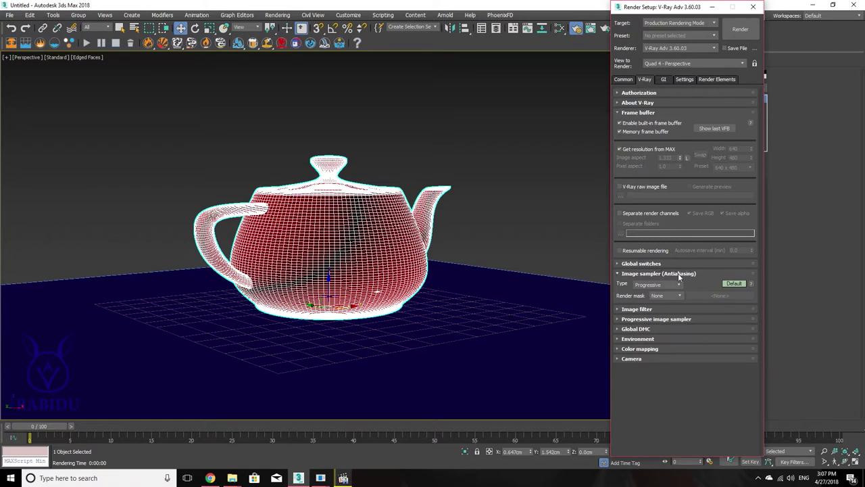
# Step: Cycle the Image sampler options through Advanced to Expert mode, then close Render Setup
pyautogui.click(734, 284)
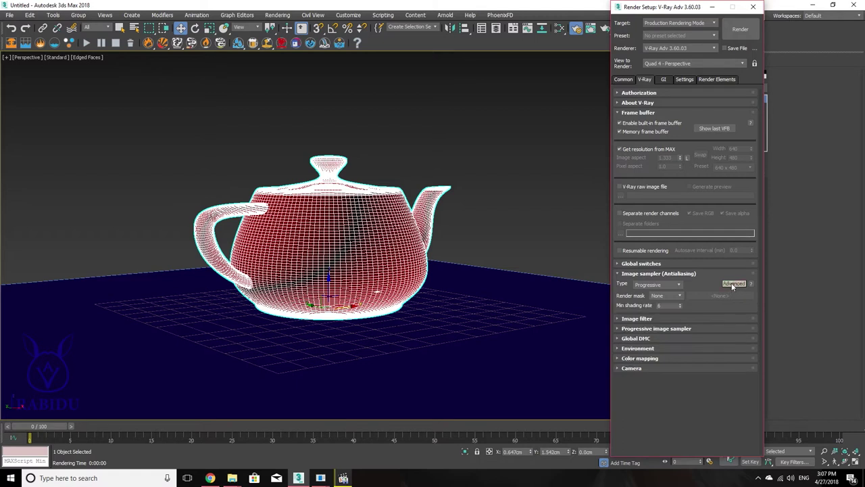
pyautogui.click(734, 284)
pyautogui.click(754, 7)
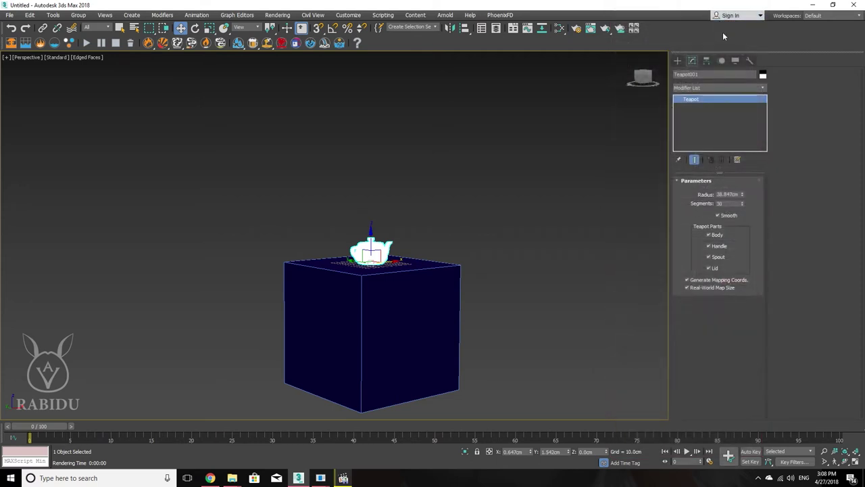
# Step: Create a physical camera aimed at the cube from a downward-looking view
pyautogui.click(677, 60)
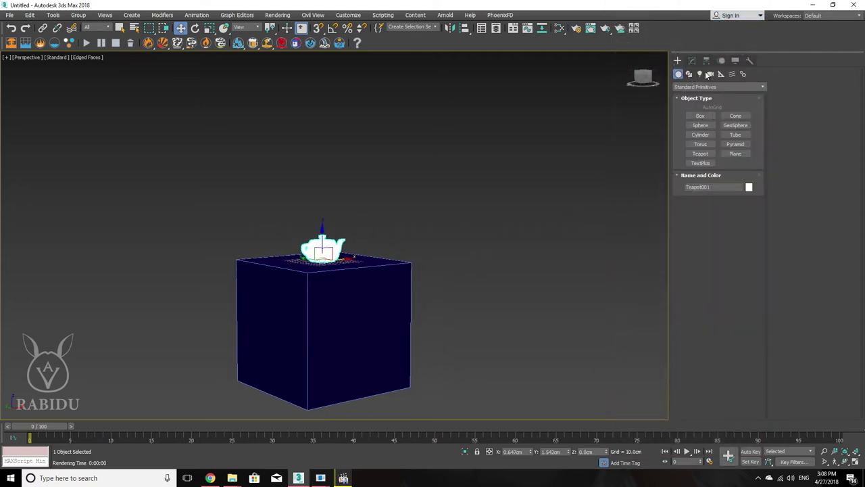
pyautogui.click(709, 75)
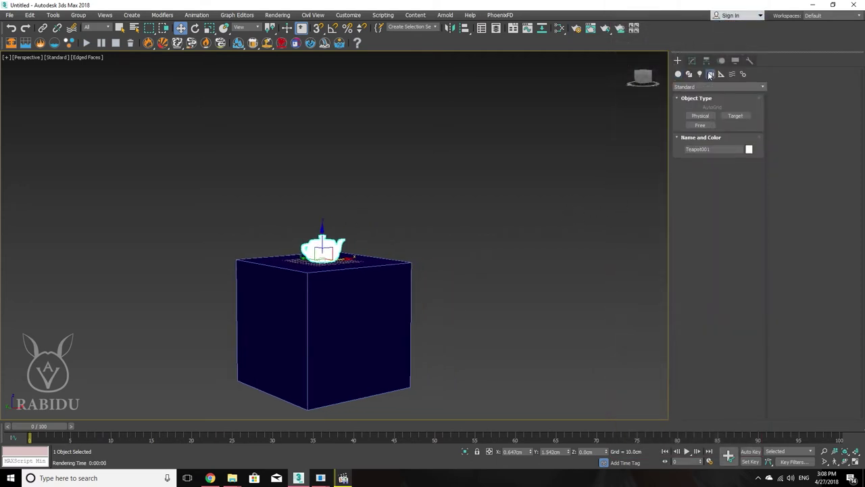
pyautogui.click(700, 113)
pyautogui.keyDown('alt'); pyautogui.moveTo(489, 174); pyautogui.dragTo(453, 350, button='middle'); pyautogui.keyUp('alt')
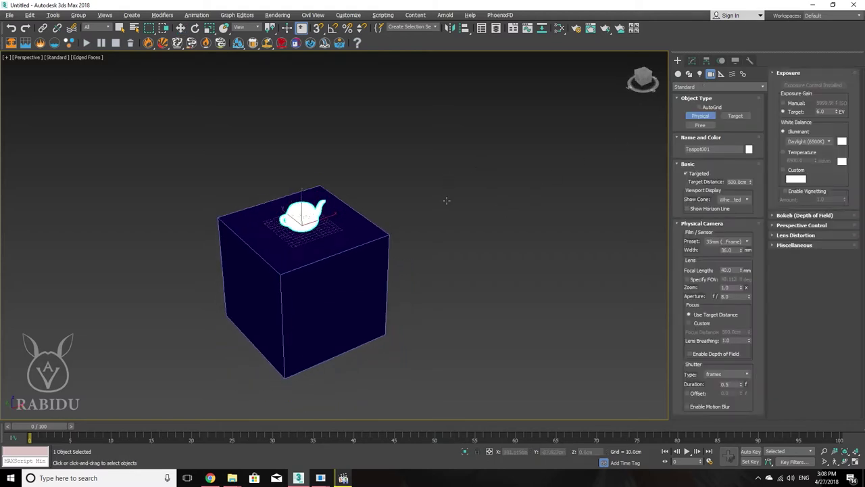
pyautogui.moveTo(467, 354); pyautogui.dragTo(330, 242)
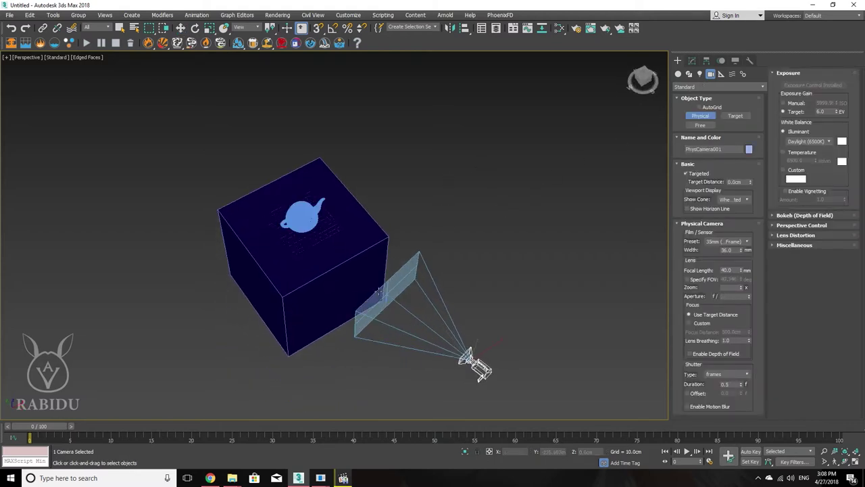
pyautogui.rightClick(330, 242)
# Step: Centre the camera's target on the teapot's pivot with Align
pyautogui.rightClick(497, 291)
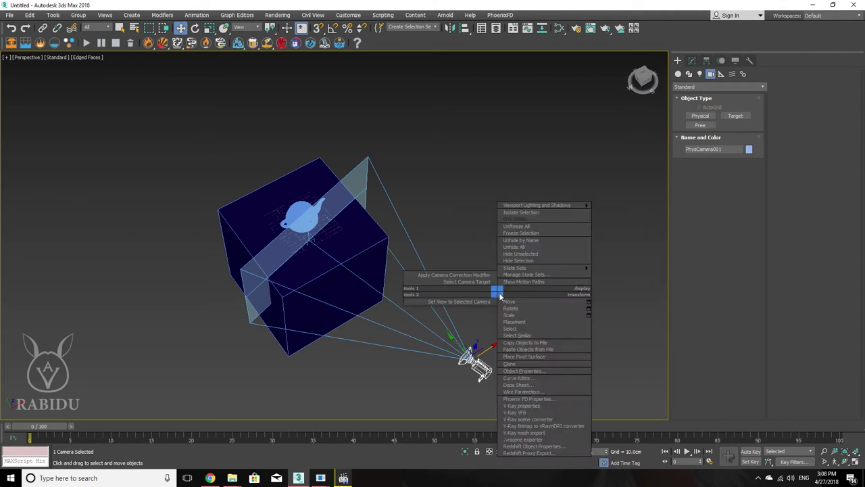
pyautogui.click(454, 283)
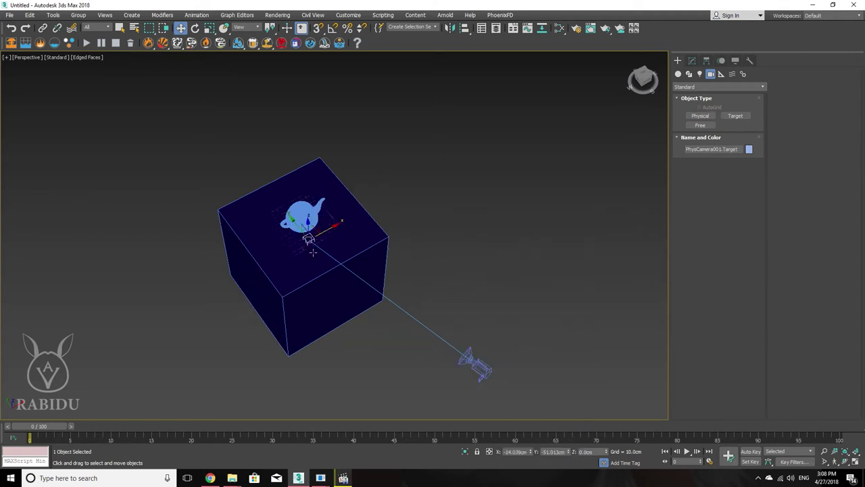
pyautogui.hotkey('alt', 'a')
pyautogui.click(308, 215)
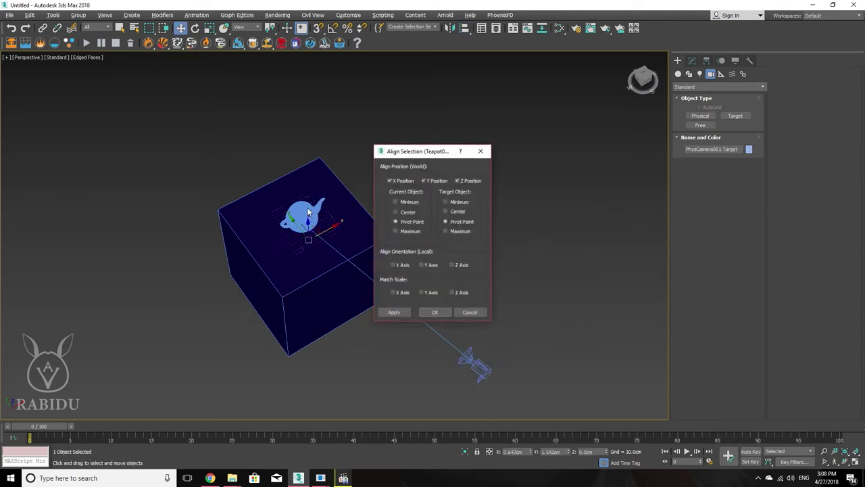
pyautogui.click(435, 312)
# Step: Move the camera up and over the teapot, settling at about 60 cm height
pyautogui.keyDown('alt'); pyautogui.moveTo(317, 243); pyautogui.dragTo(309, 200, button='middle'); pyautogui.keyUp('alt')
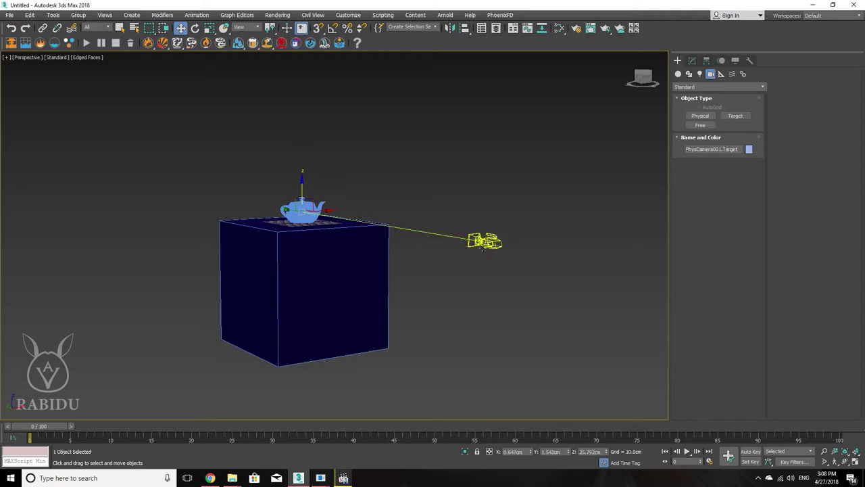
pyautogui.click(484, 242)
pyautogui.moveTo(483, 203); pyautogui.dragTo(502, 101)
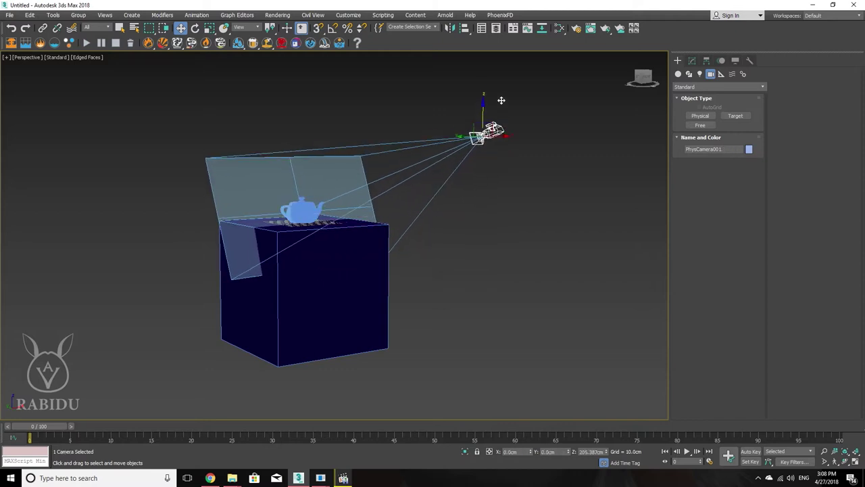
pyautogui.moveTo(491, 192)
pyautogui.keyDown('alt'); pyautogui.mouseDown(button='middle')
pyautogui.moveTo(450, 263)
pyautogui.moveTo(427, 274)
pyautogui.moveTo(430, 224)
pyautogui.mouseUp(button='middle'); pyautogui.keyUp('alt')
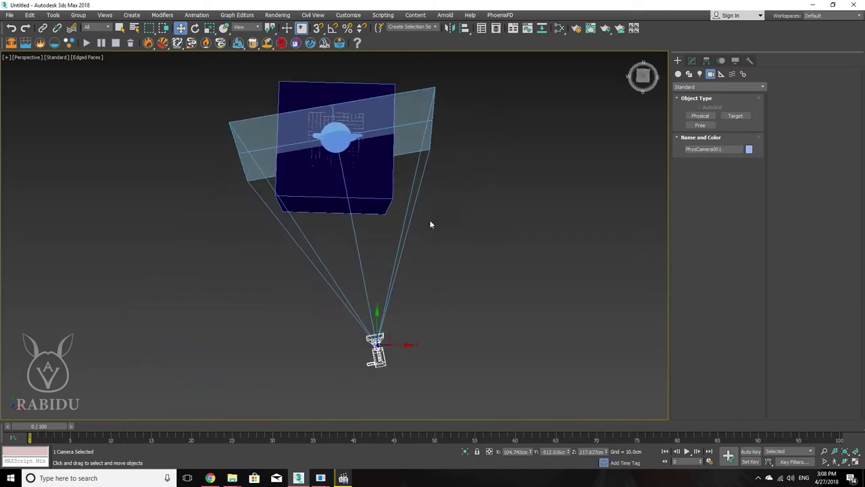
pyautogui.moveTo(393, 329); pyautogui.dragTo(360, 203)
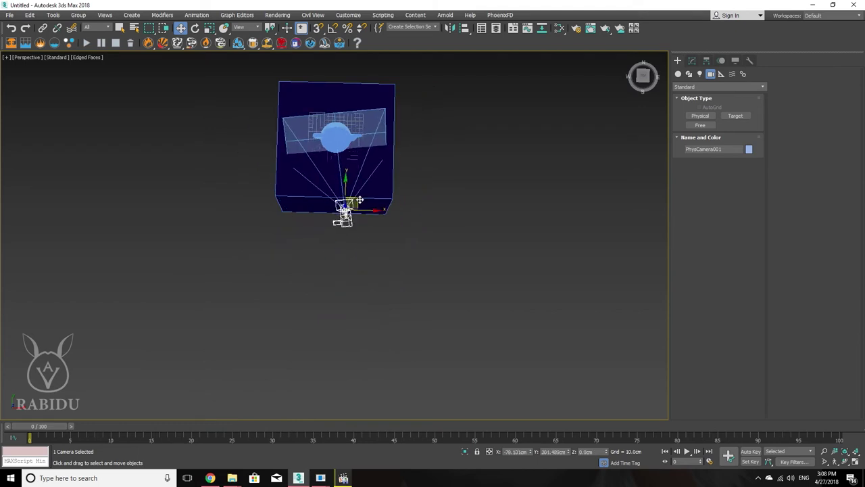
pyautogui.keyDown('alt'); pyautogui.moveTo(359, 204); pyautogui.dragTo(460, 138, button='middle'); pyautogui.keyUp('alt')
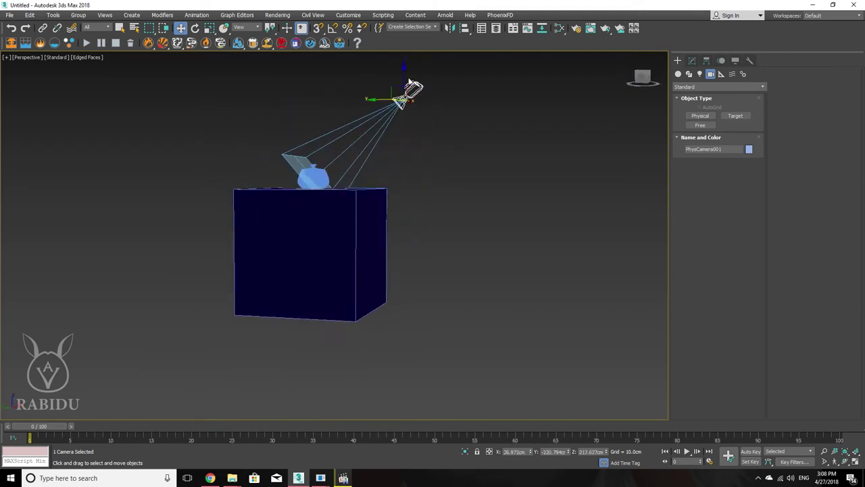
pyautogui.moveTo(406, 75); pyautogui.dragTo(380, 169)
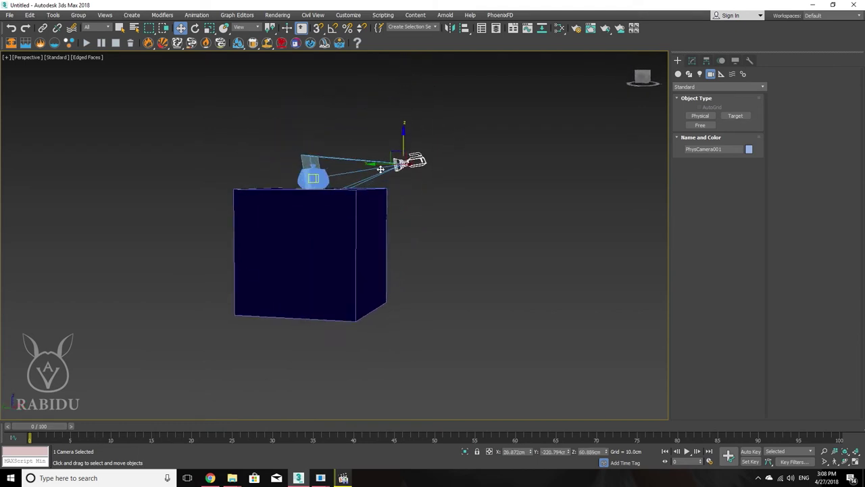
# Step: Check the shot through the camera, then frame the whole camera in the Top view
pyautogui.press('c')
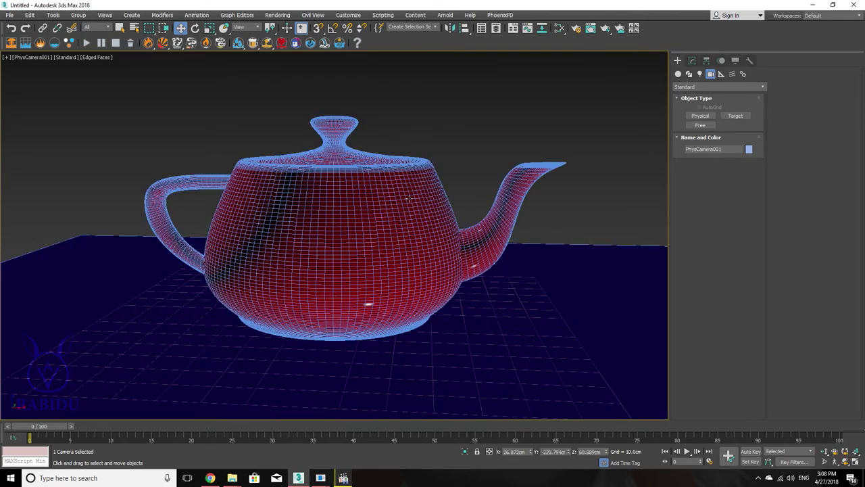
pyautogui.press('t')
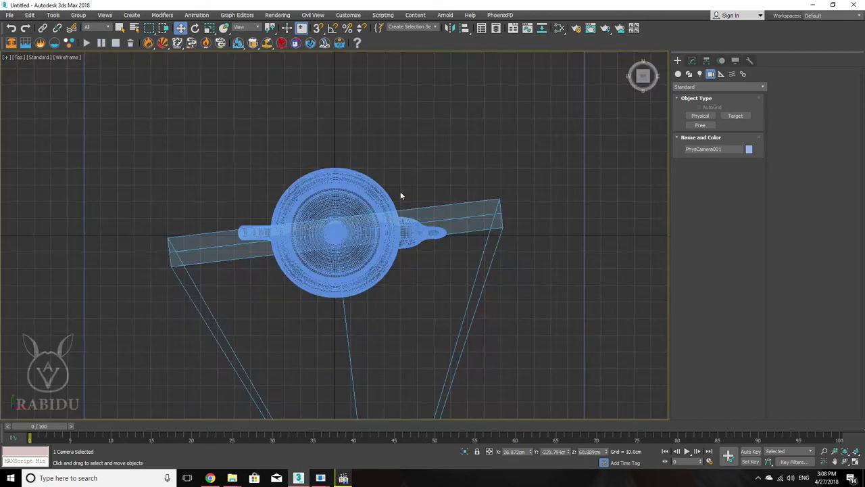
pyautogui.scroll(-5, 400, 192)
pyautogui.moveTo(400, 192); pyautogui.dragTo(384, 249, button='middle')
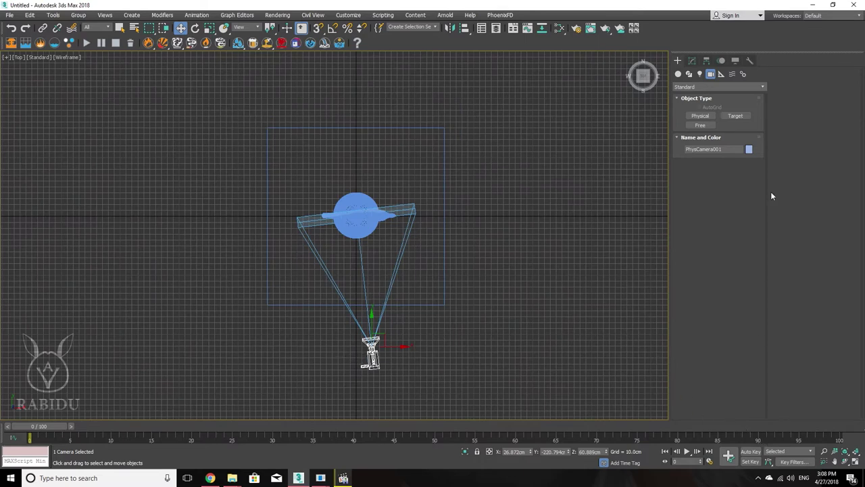
# Step: Draw a large circle spline around the teapot in the Top view
pyautogui.click(689, 75)
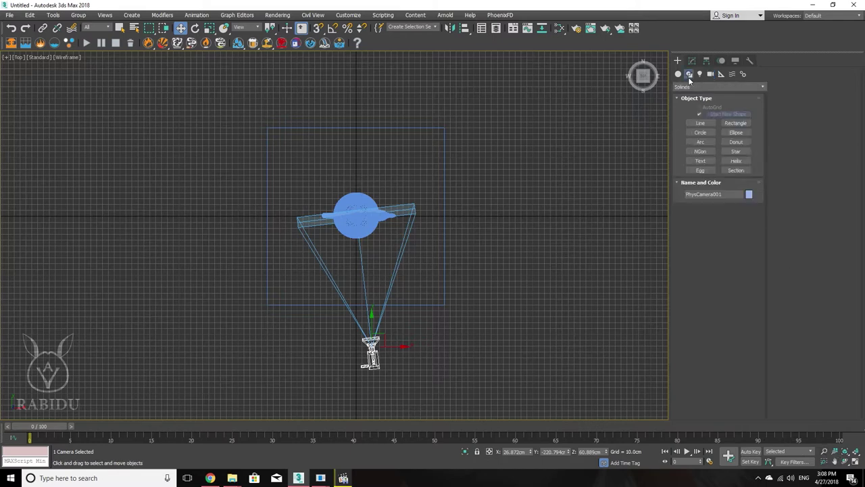
pyautogui.click(700, 133)
pyautogui.moveTo(356, 214); pyautogui.dragTo(381, 78)
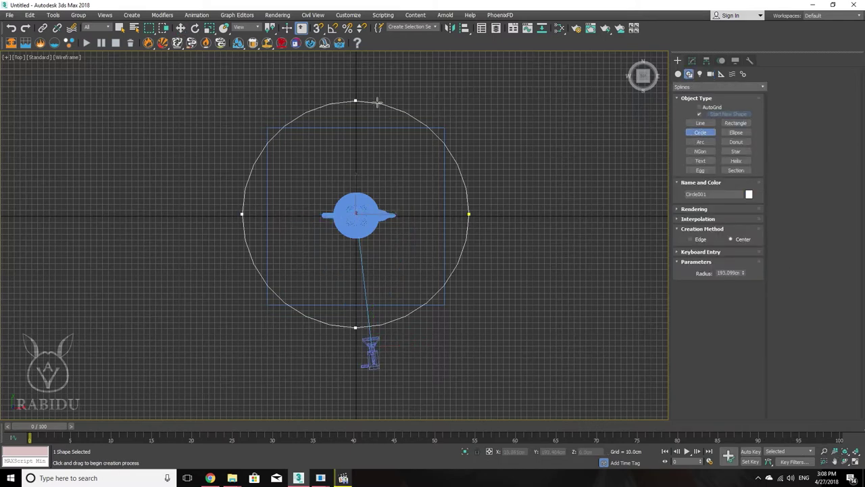
pyautogui.press('w')
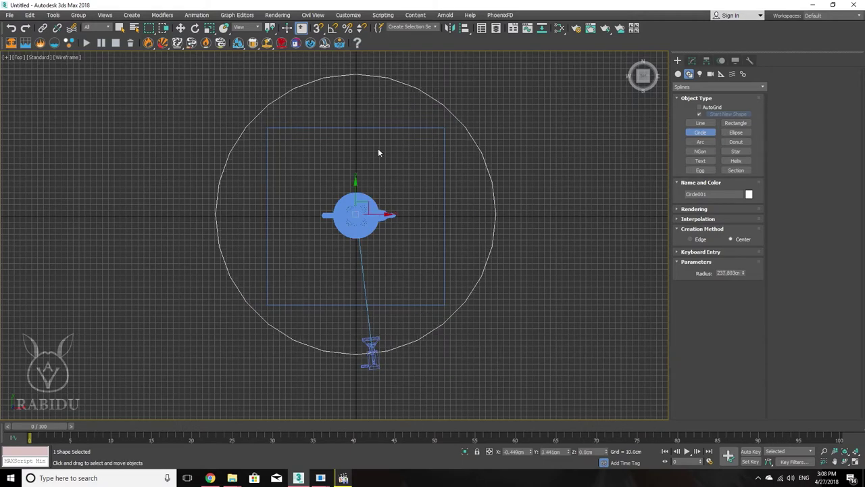
pyautogui.moveTo(396, 206); pyautogui.dragTo(369, 252, button='middle')
pyautogui.scroll(2, 368, 252)
pyautogui.scroll(-2, 395, 247)
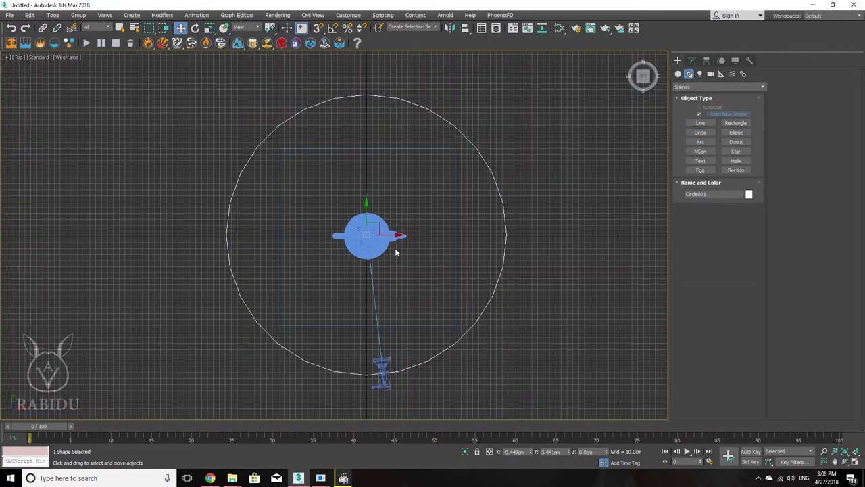
# Step: Centre the circle on the teapot's pivot, then lift it above the teapot in Perspective
pyautogui.hotkey('alt', 'a')
pyautogui.click(379, 247)
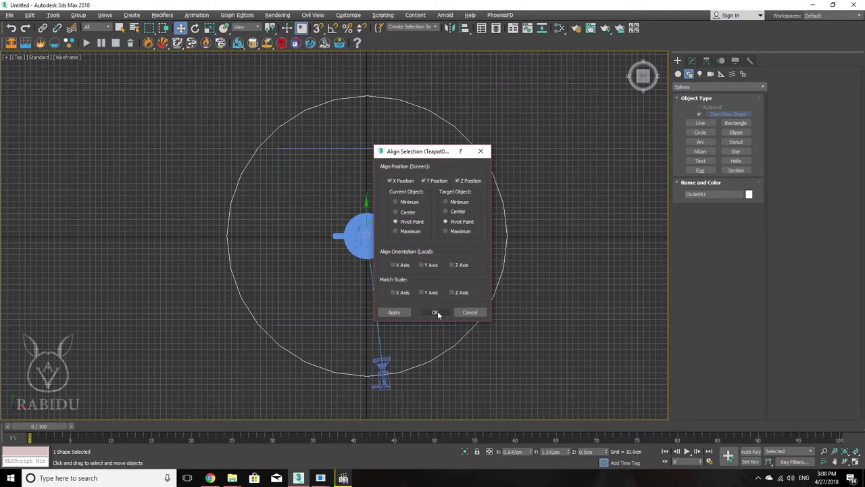
pyautogui.click(440, 311)
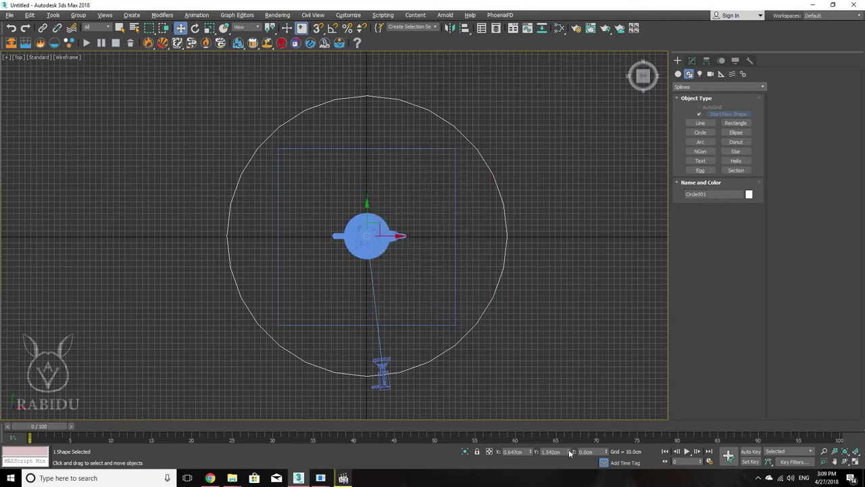
pyautogui.keyDown('alt'); pyautogui.moveTo(417, 282); pyautogui.dragTo(437, 206, button='middle'); pyautogui.keyUp('alt')
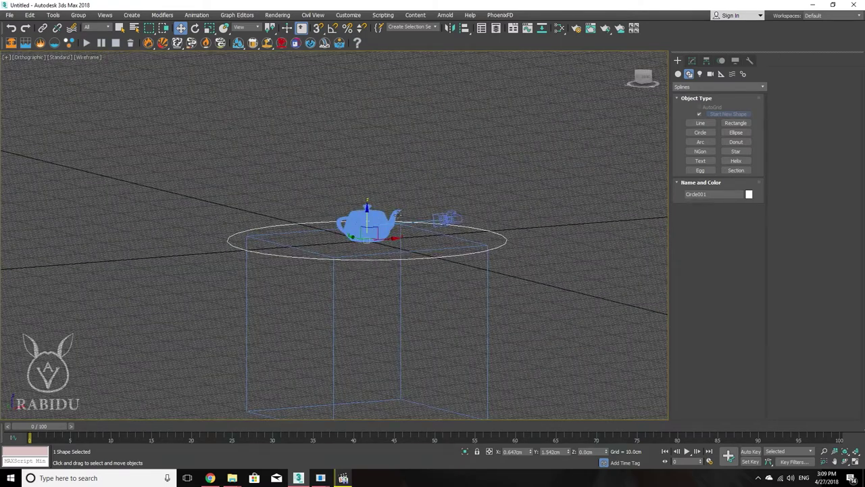
pyautogui.press('p')
pyautogui.moveTo(374, 212)
pyautogui.mouseDown()
pyautogui.moveTo(375, 165)
pyautogui.moveTo(374, 175)
pyautogui.mouseUp()
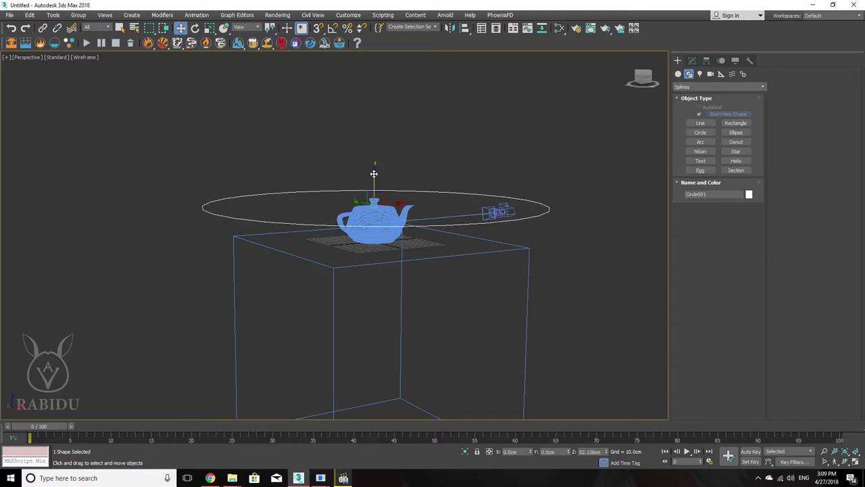
# Step: Constrain PhysCamera001 to the Circle001 path via Animation > Constraints > Path Constraint
pyautogui.click(500, 211)
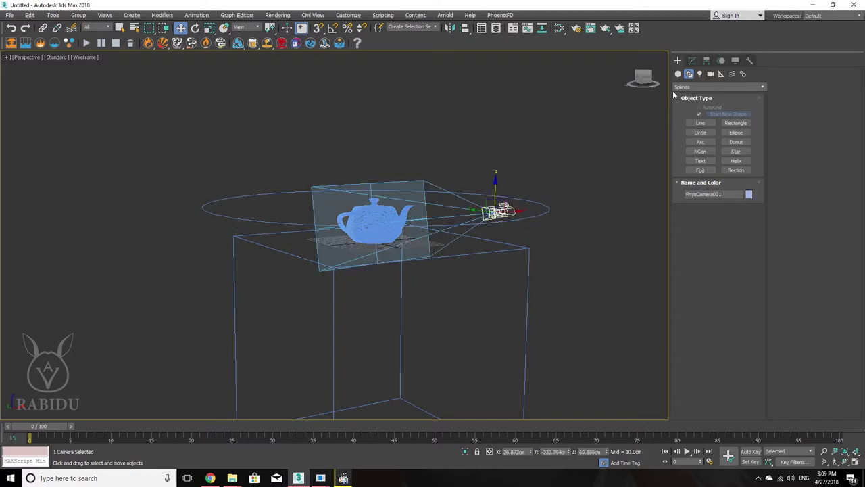
pyautogui.click(197, 15)
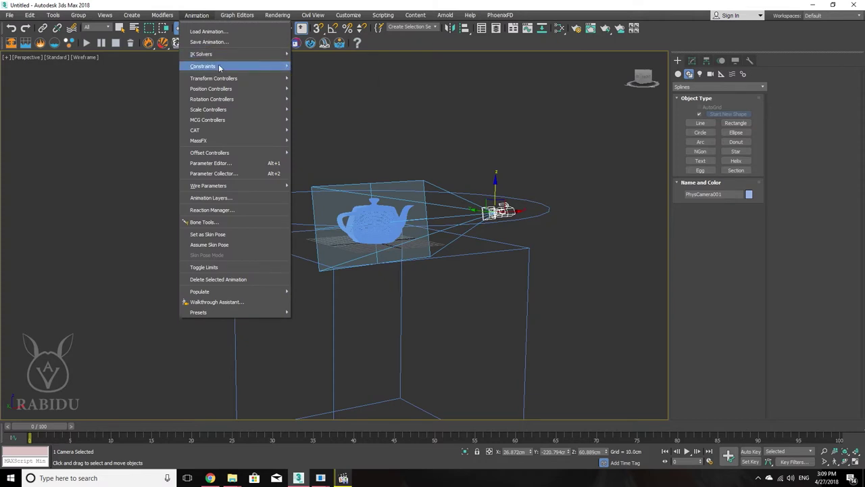
pyautogui.moveTo(202, 67)
pyautogui.click(325, 95)
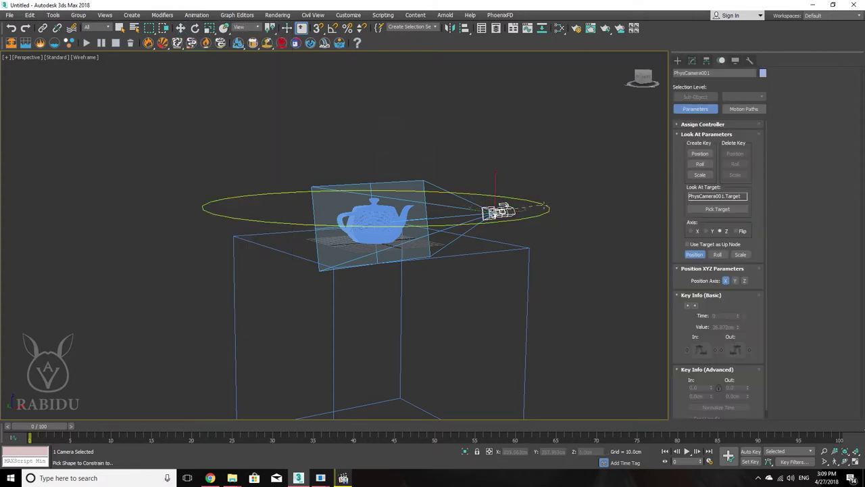
pyautogui.click(544, 206)
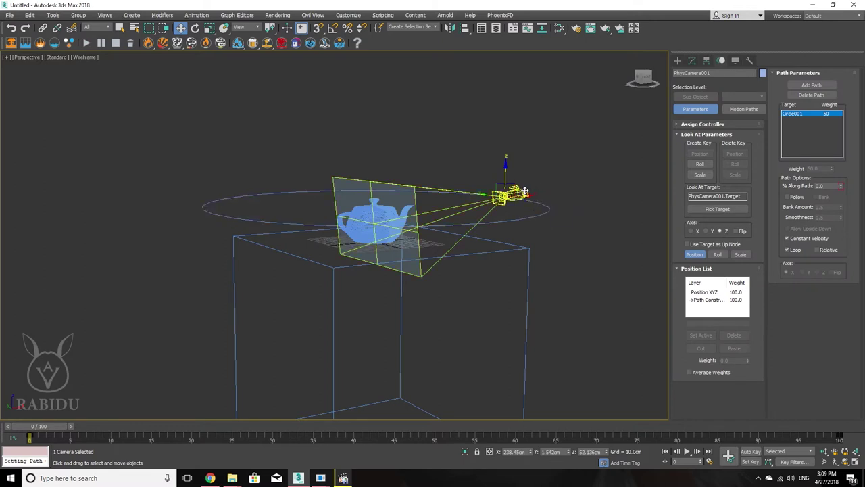
pyautogui.keyDown('alt'); pyautogui.moveTo(530, 200); pyautogui.dragTo(511, 237, button='middle'); pyautogui.keyUp('alt')
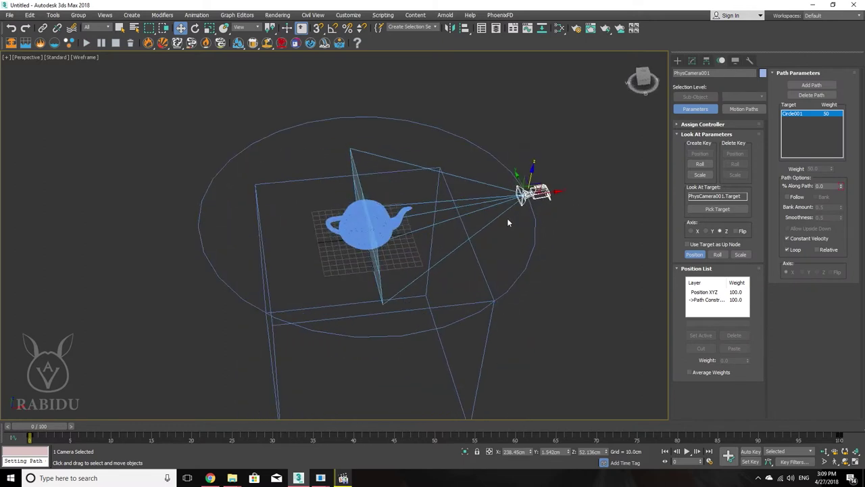
# Step: Open the Curve Editor and frame the camera path's Percent curve
pyautogui.click(528, 29)
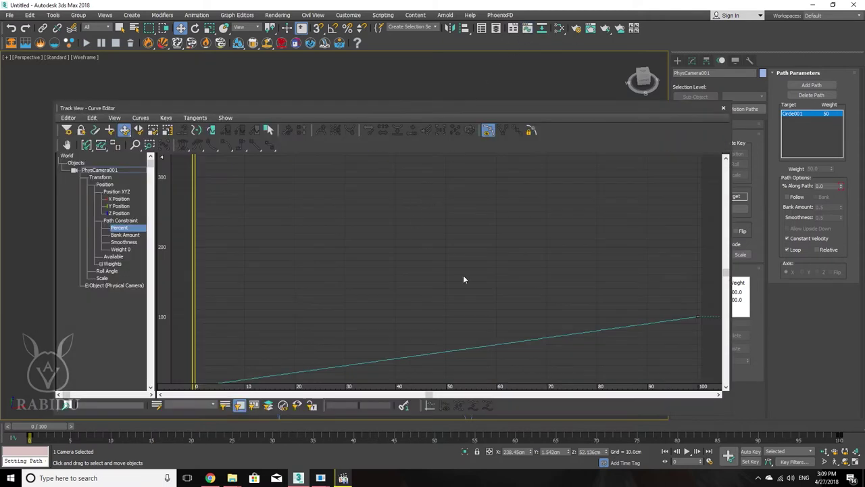
pyautogui.scroll(-2, 473, 247)
pyautogui.moveTo(454, 251); pyautogui.dragTo(454, 222, button='middle')
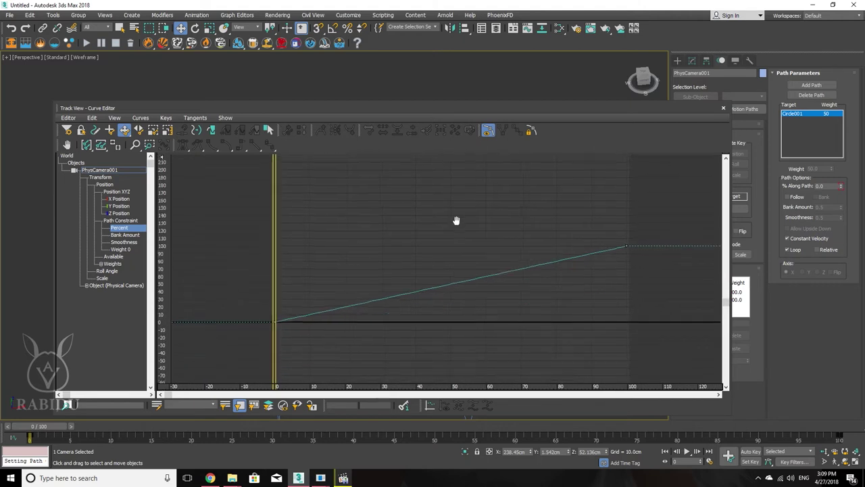
pyautogui.click(212, 130)
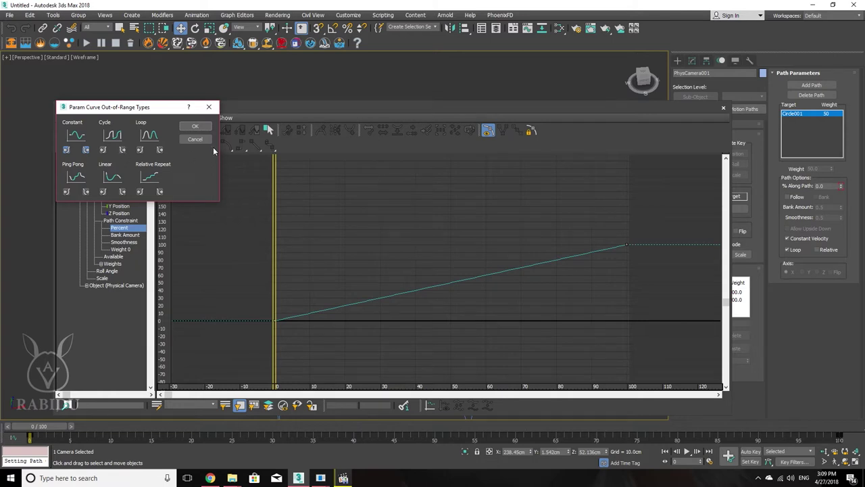
pyautogui.click(193, 128)
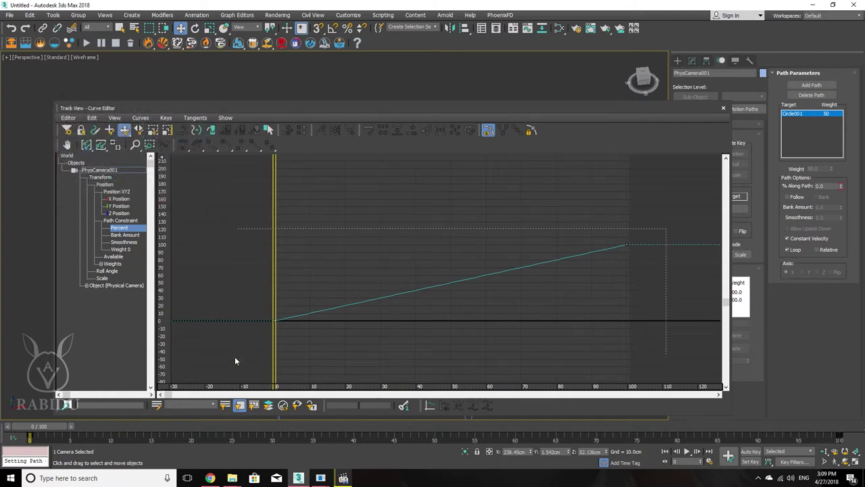
# Step: Assign a Bezier Float controller to the Percent track for smooth easing
pyautogui.hotkey('ctrl', 'a')
pyautogui.rightClick(121, 232)
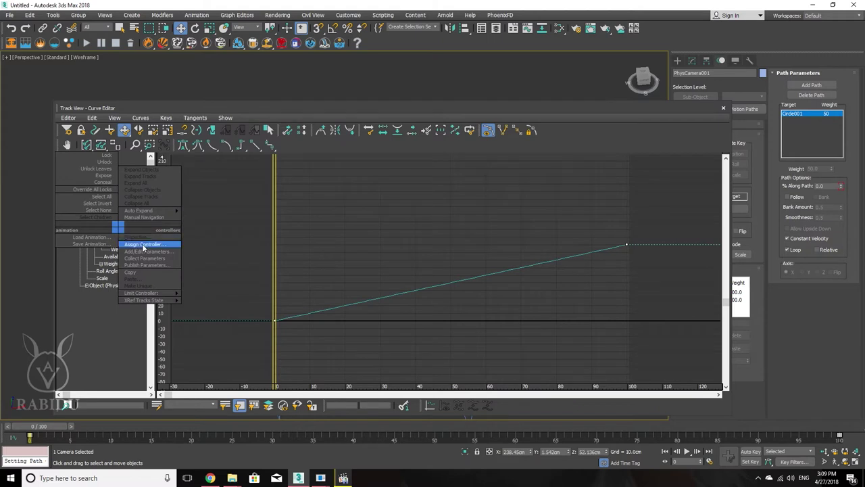
pyautogui.click(143, 244)
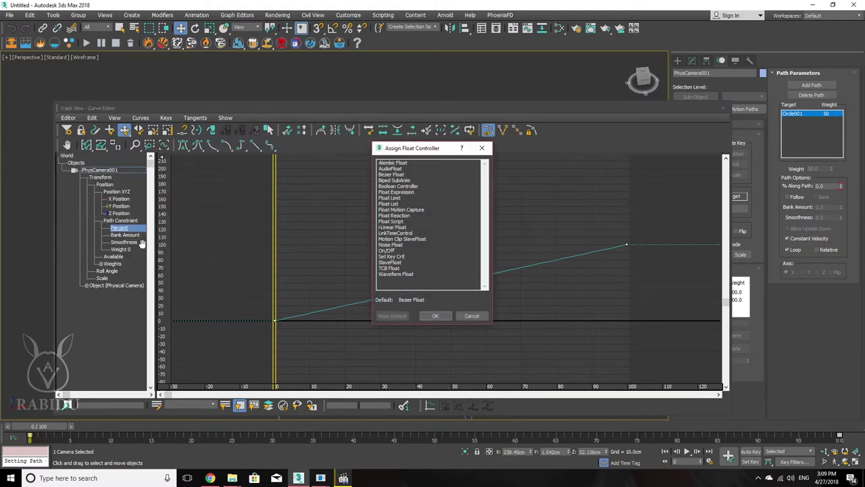
pyautogui.click(395, 174)
pyautogui.click(435, 316)
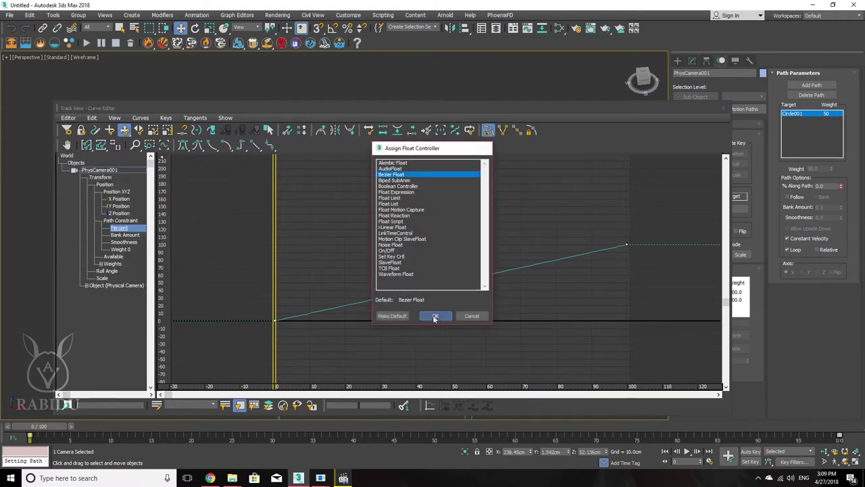
pyautogui.moveTo(219, 341); pyautogui.dragTo(669, 215)
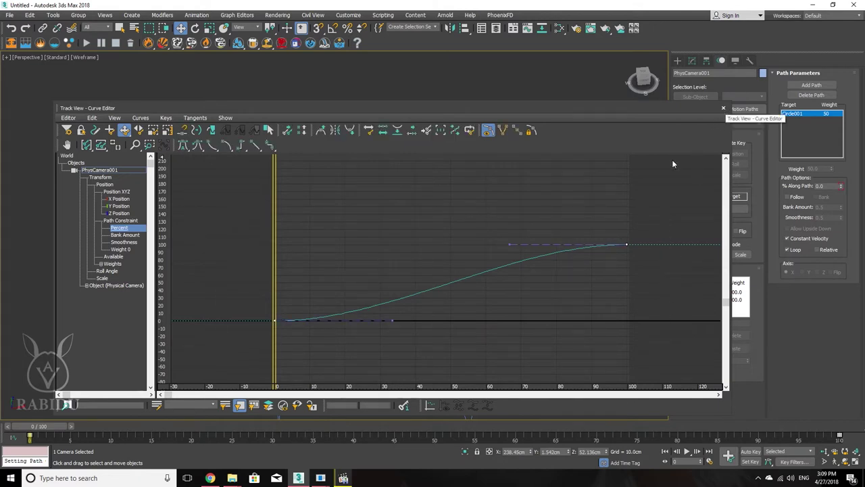
pyautogui.click(723, 109)
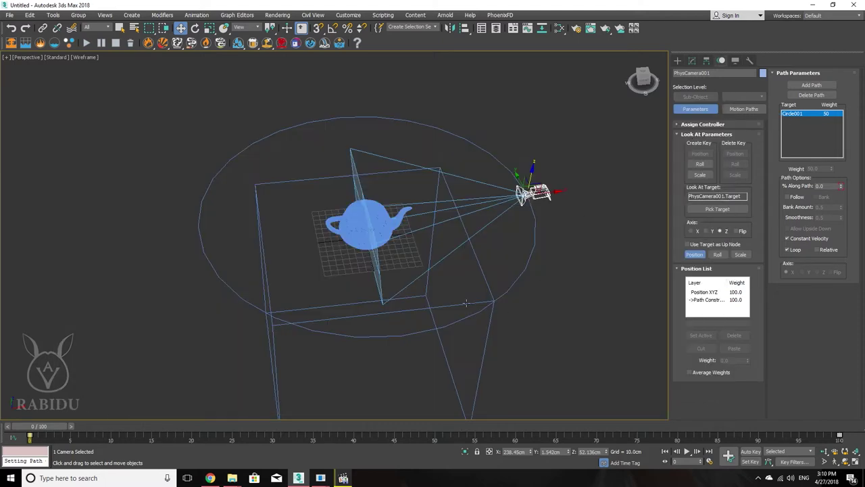
# Step: Preview the camera orbit through PhysCamera001 and raise the circle path higher
pyautogui.press('c')
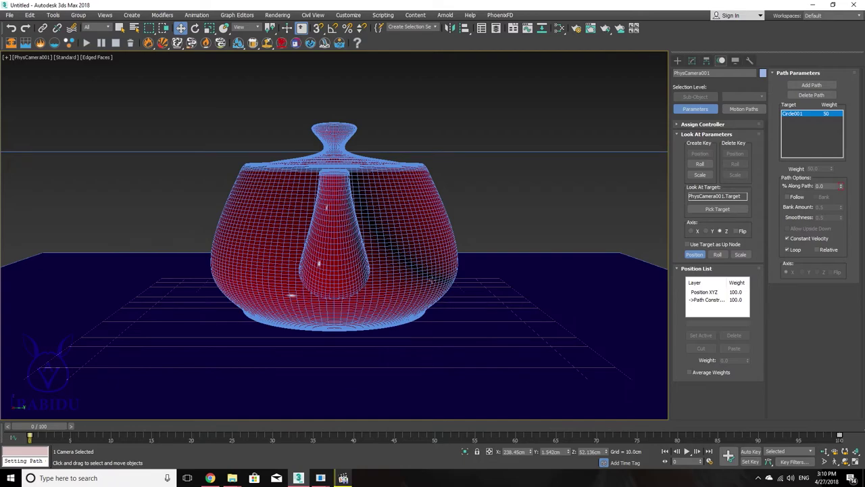
pyautogui.press('/')
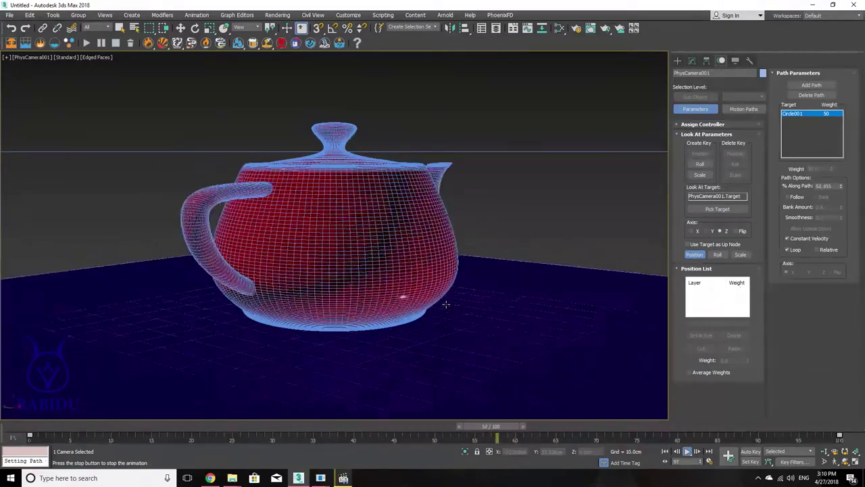
pyautogui.press('/')
pyautogui.press('w')
pyautogui.click(604, 152)
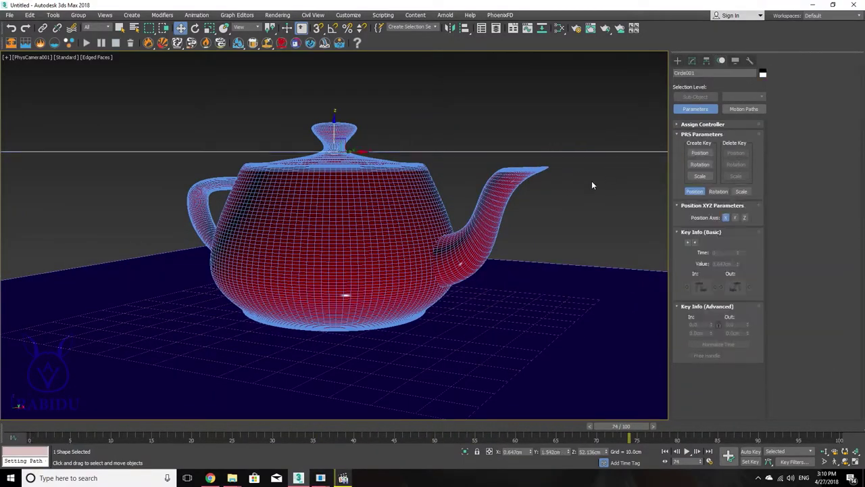
pyautogui.moveTo(334, 123); pyautogui.dragTo(344, 117)
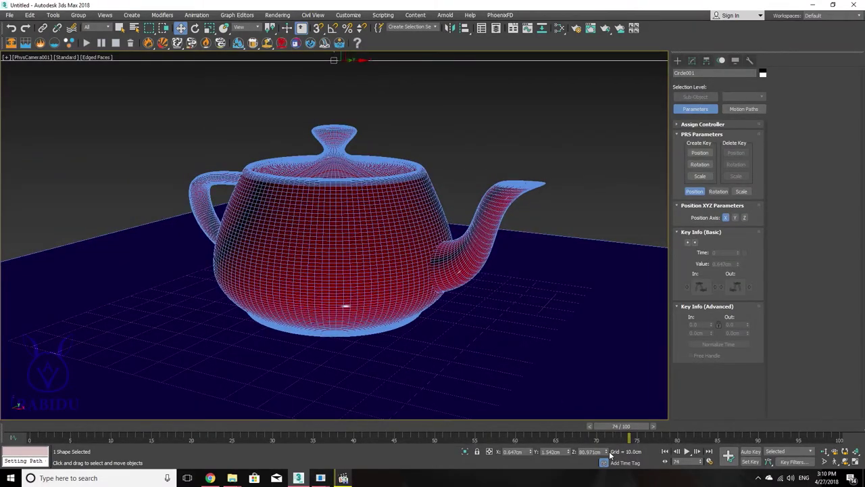
pyautogui.moveTo(611, 457)
pyautogui.mouseDown()
pyautogui.moveTo(577, 252)
pyautogui.moveTo(586, 258)
pyautogui.mouseUp()
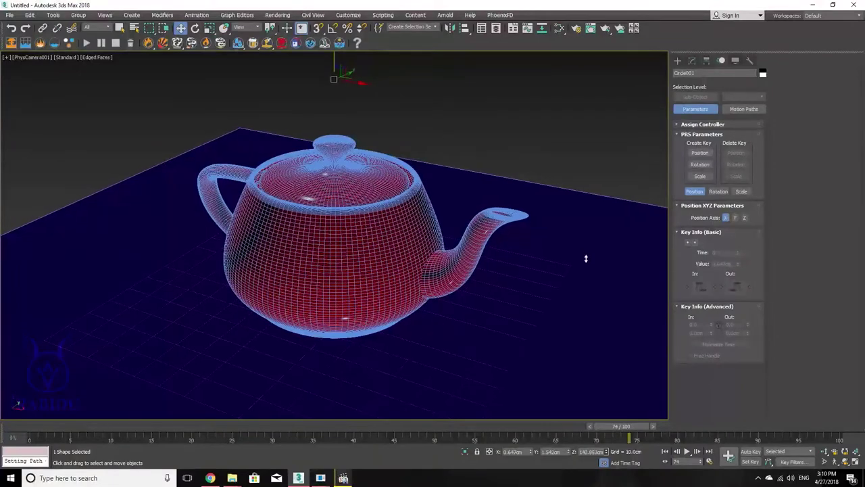
# Step: Replay the orbit, return to frame 0 and start a V-Ray render with Shift+Q
pyautogui.click(31, 426)
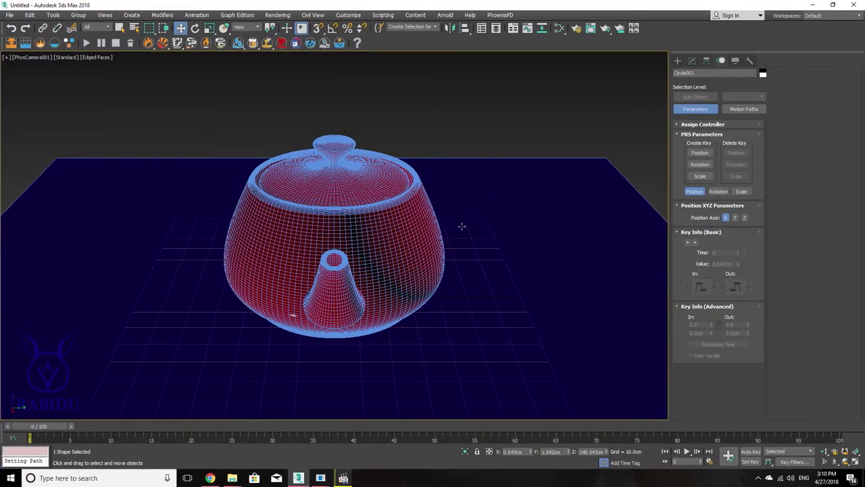
pyautogui.press('/')
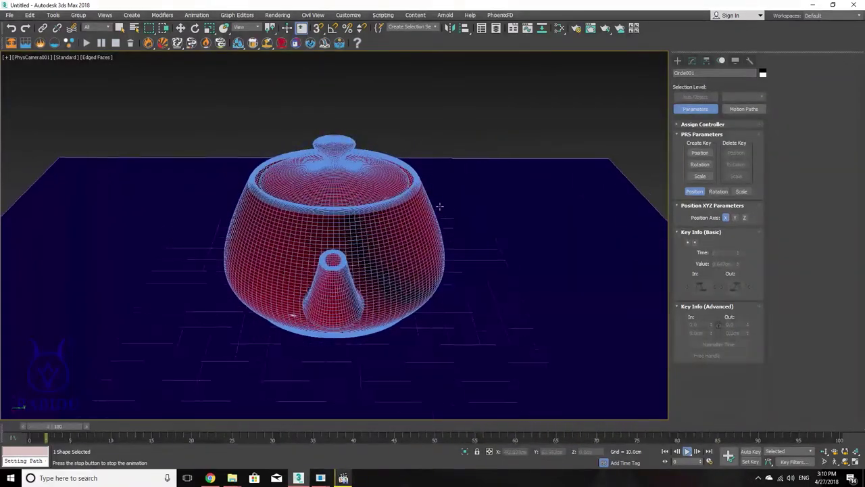
pyautogui.press('/')
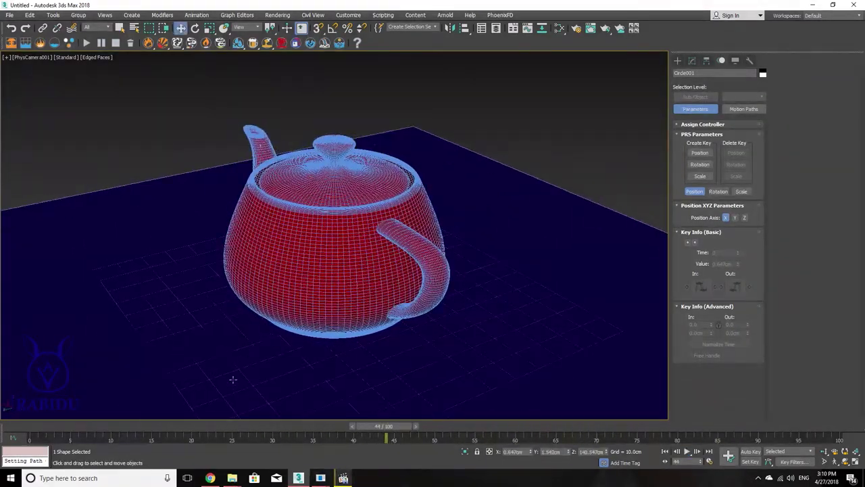
pyautogui.press('Home')
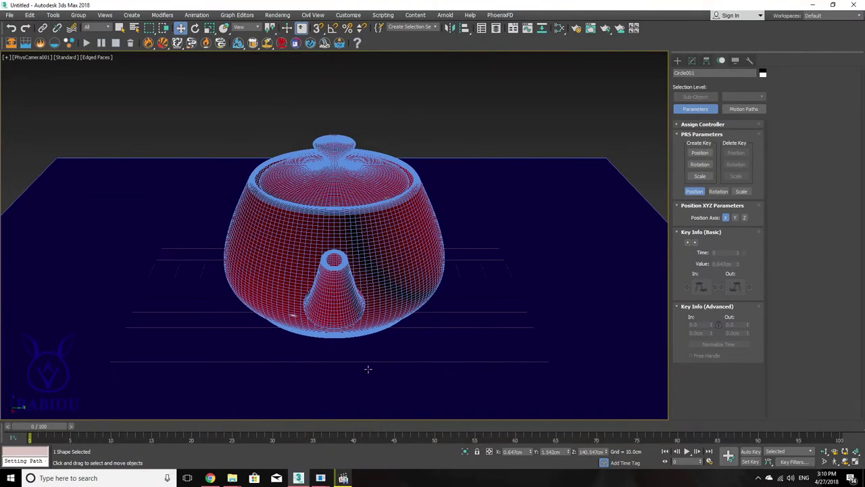
pyautogui.hotkey('shift', 'q')
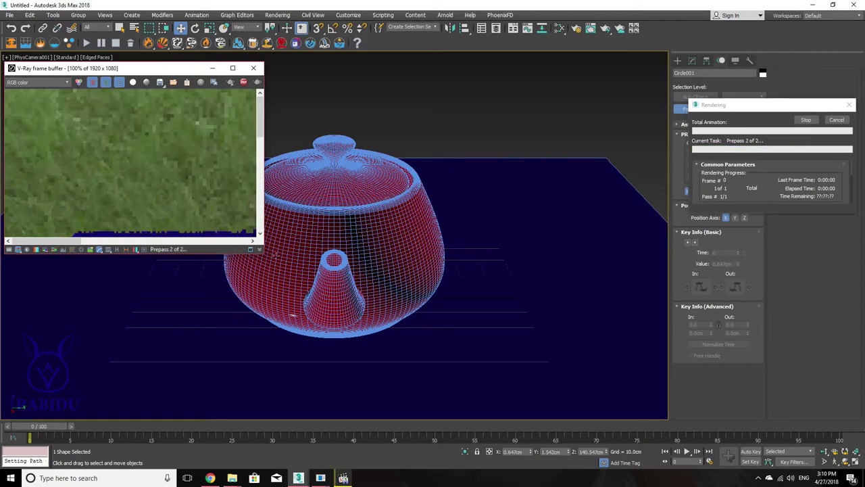
# Step: Zoom and enlarge the V-Ray frame buffer, stop the progressive render, then close the frame buffer
pyautogui.scroll(-1, 191, 144)
pyautogui.scroll(-1, 190, 144)
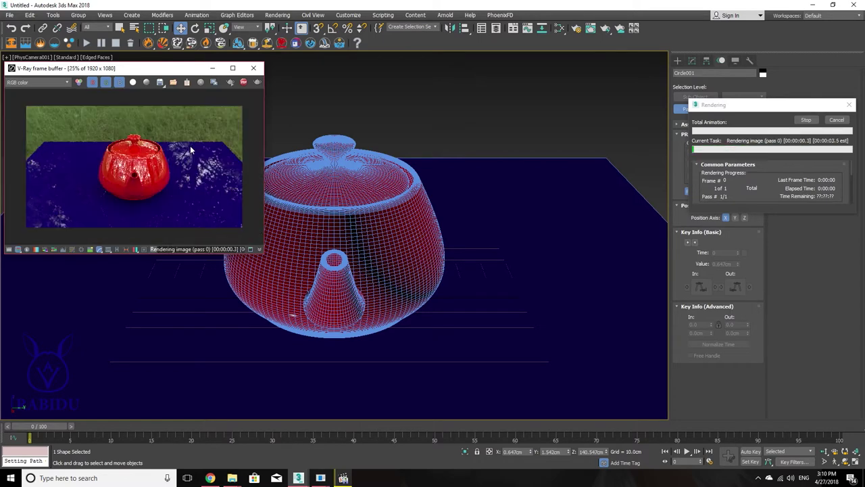
pyautogui.scroll(1, 193, 159)
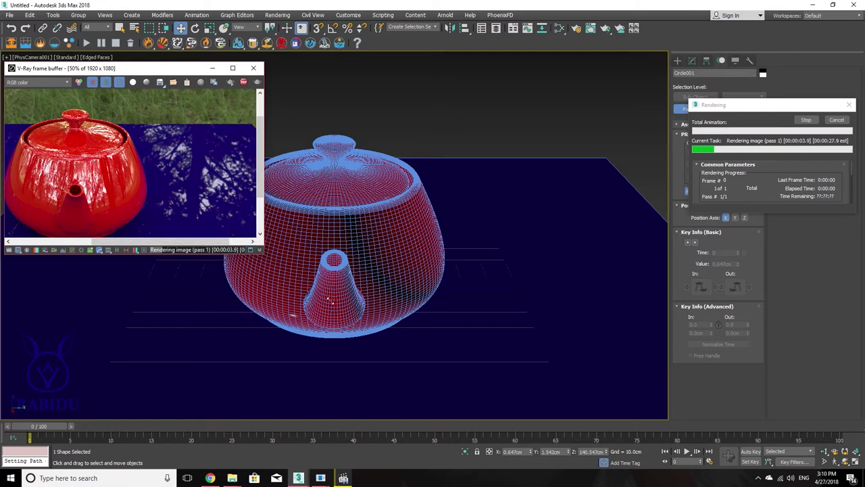
pyautogui.moveTo(262, 253)
pyautogui.mouseDown()
pyautogui.moveTo(391, 333)
pyautogui.moveTo(464, 343)
pyautogui.moveTo(442, 346)
pyautogui.mouseUp()
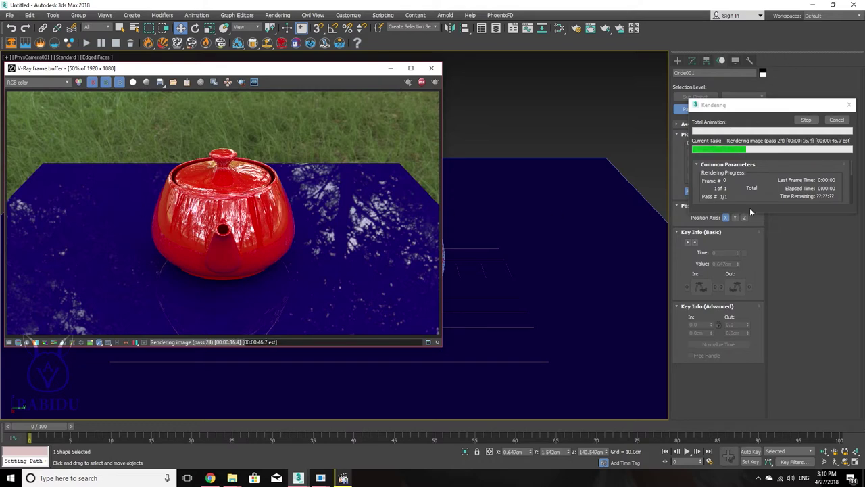
pyautogui.click(834, 121)
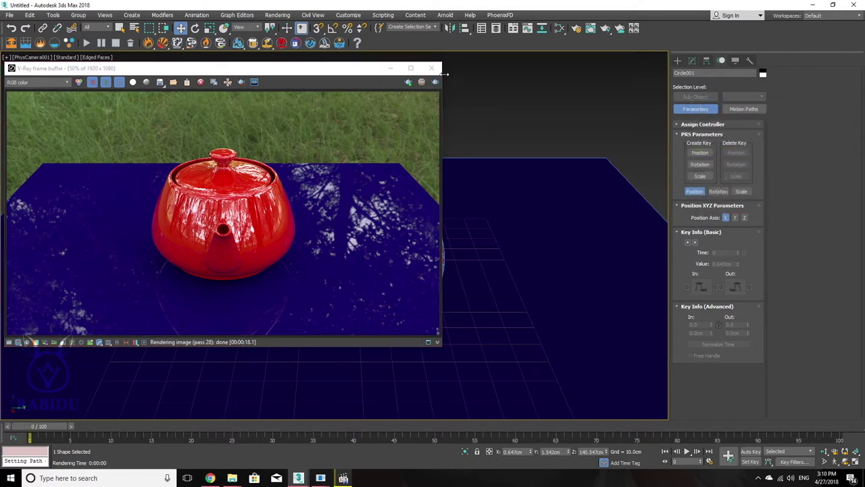
pyautogui.click(433, 69)
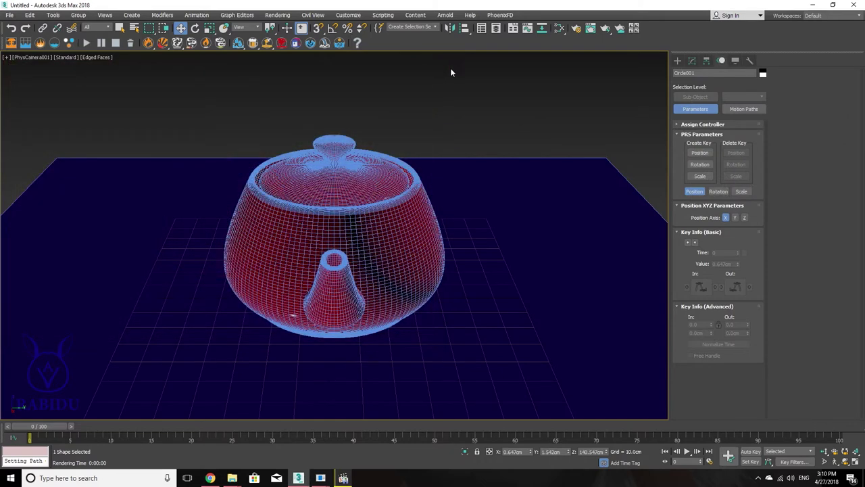
# Step: Inspect the VRayLanczosFilter (size 2.0) and its filter list in Render Setup, then go to Chrome
pyautogui.click(579, 29)
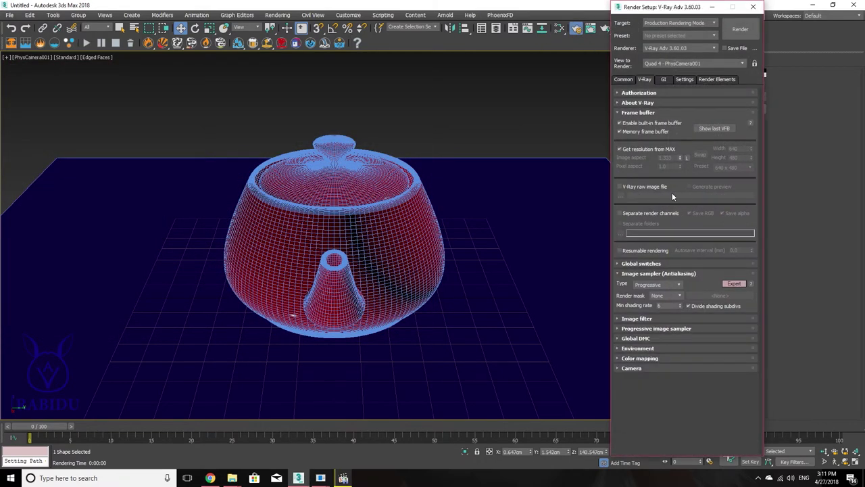
pyautogui.click(620, 275)
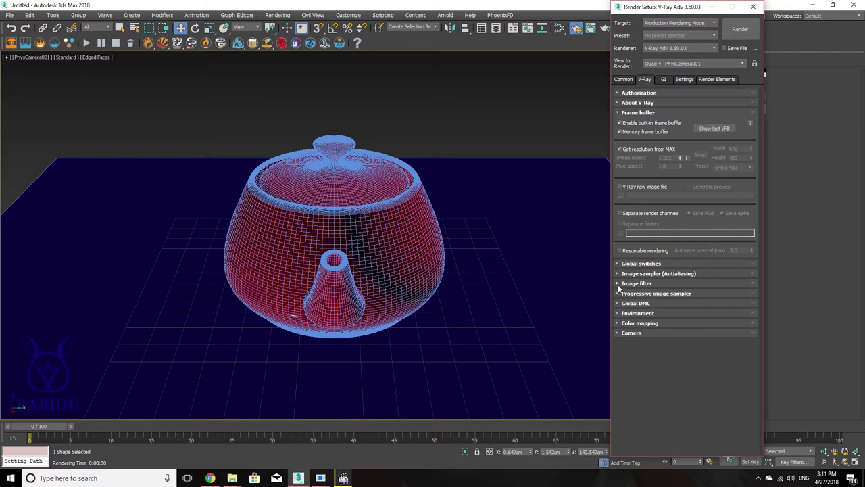
pyautogui.click(618, 285)
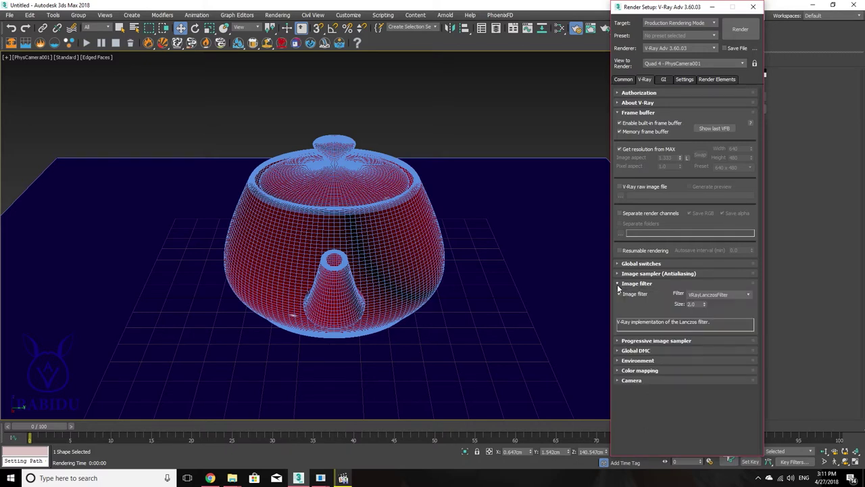
pyautogui.click(738, 299)
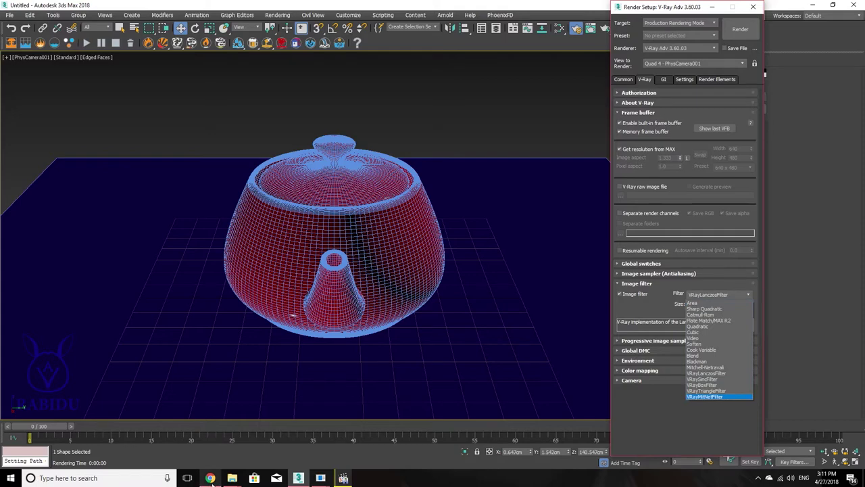
pyautogui.click(210, 478)
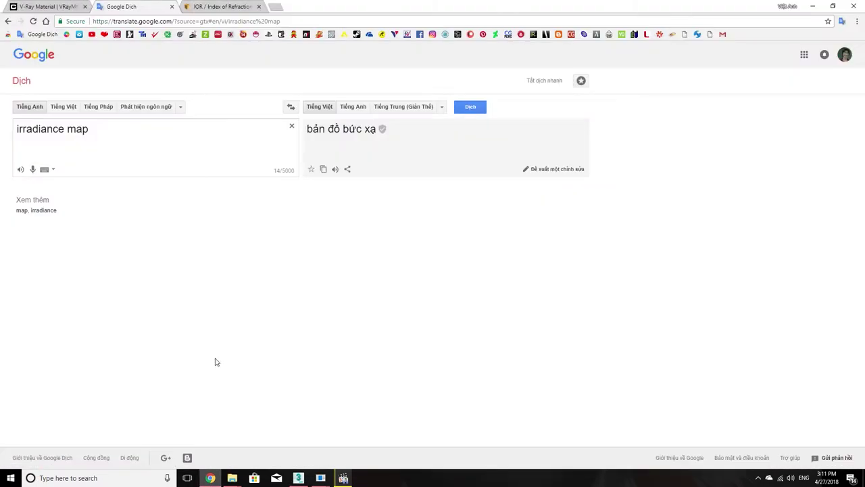
# Step: Show the V-Ray Material documentation tab scrolled to the top of the page
pyautogui.click(47, 6)
pyautogui.scroll(5, 218, 133)
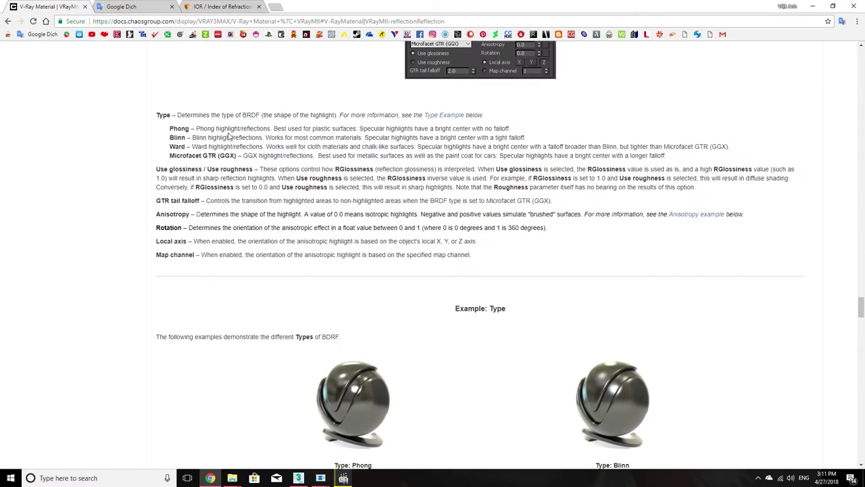
pyautogui.scroll(5, 219, 134)
pyautogui.scroll(5, 219, 133)
pyautogui.scroll(5, 218, 133)
pyautogui.scroll(5, 219, 133)
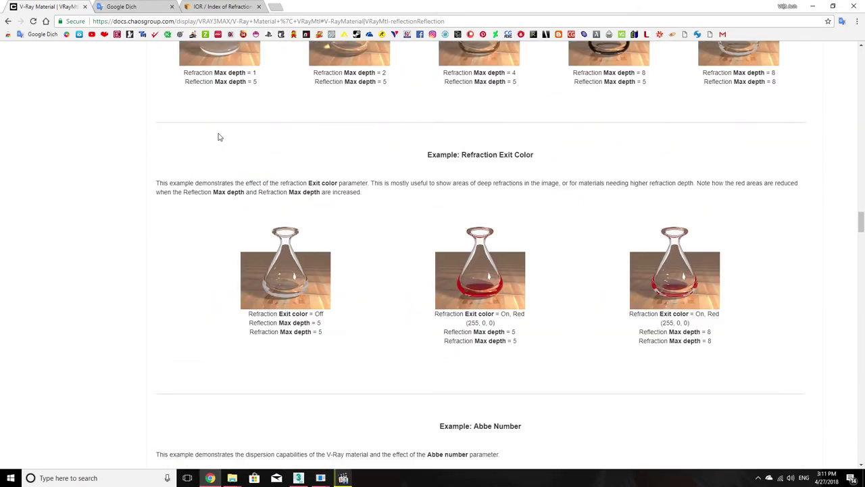
pyautogui.scroll(5, 219, 134)
pyautogui.scroll(5, 219, 133)
pyautogui.scroll(5, 218, 133)
pyautogui.scroll(5, 219, 133)
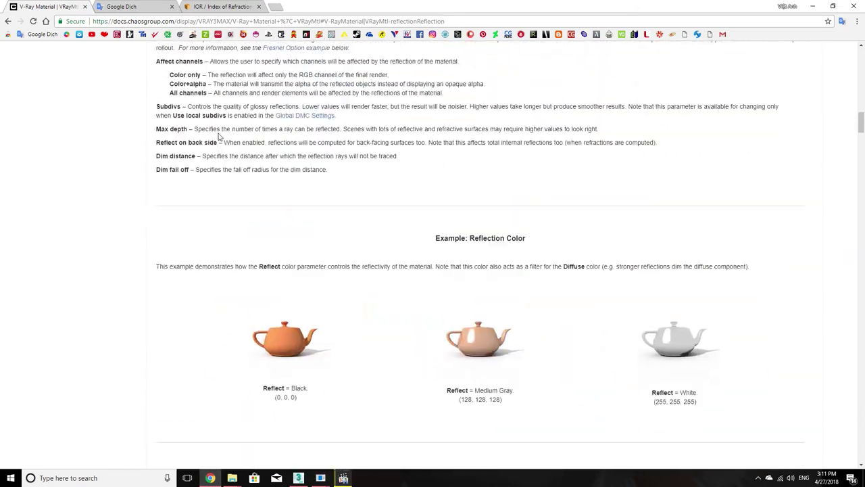
pyautogui.scroll(5, 218, 133)
pyautogui.scroll(5, 218, 133)
pyautogui.scroll(5, 218, 133)
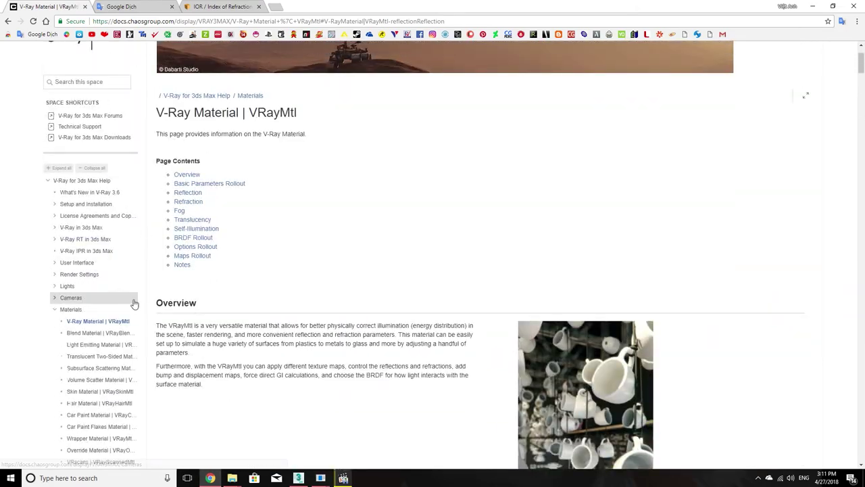
pyautogui.scroll(2, 129, 298)
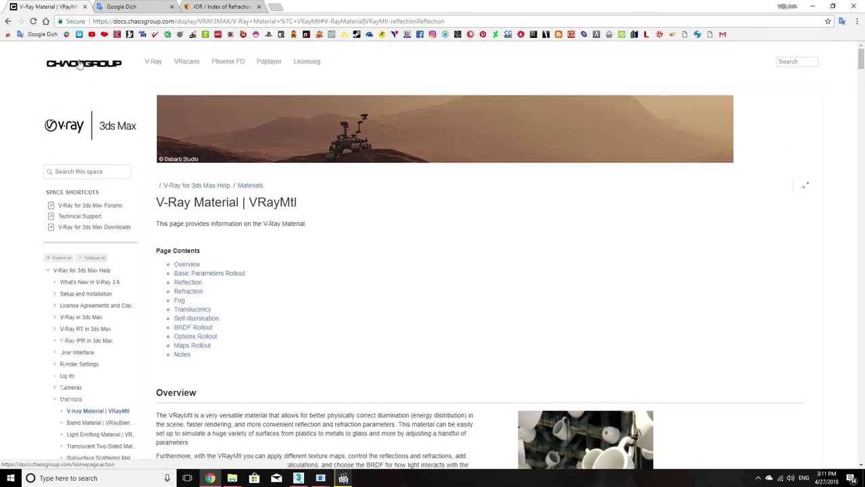
pyautogui.scroll(-3, 76, 149)
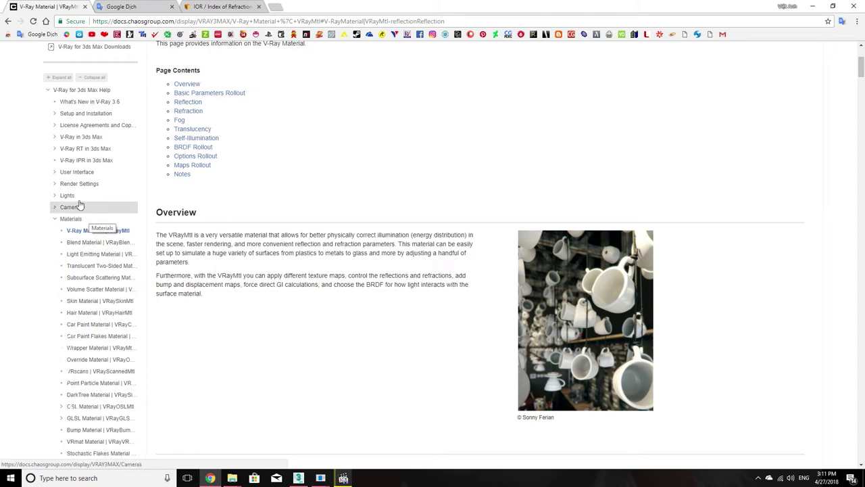
pyautogui.scroll(2, 75, 150)
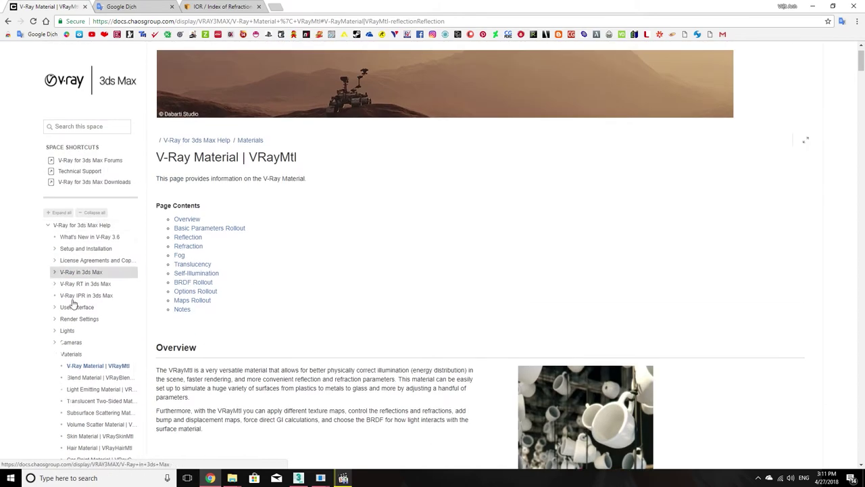
# Step: Collapse Materials and expand Render Settings > V-Ray tab in the docs sidebar
pyautogui.click(55, 354)
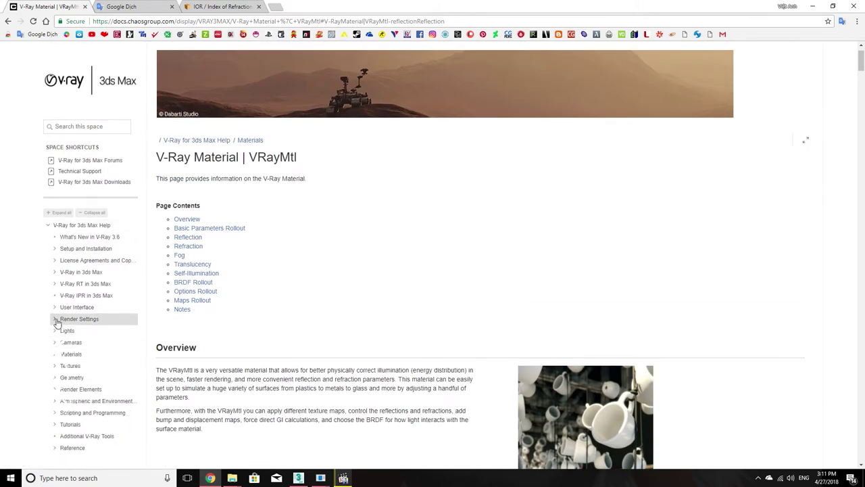
pyautogui.click(54, 319)
pyautogui.scroll(-1, 99, 334)
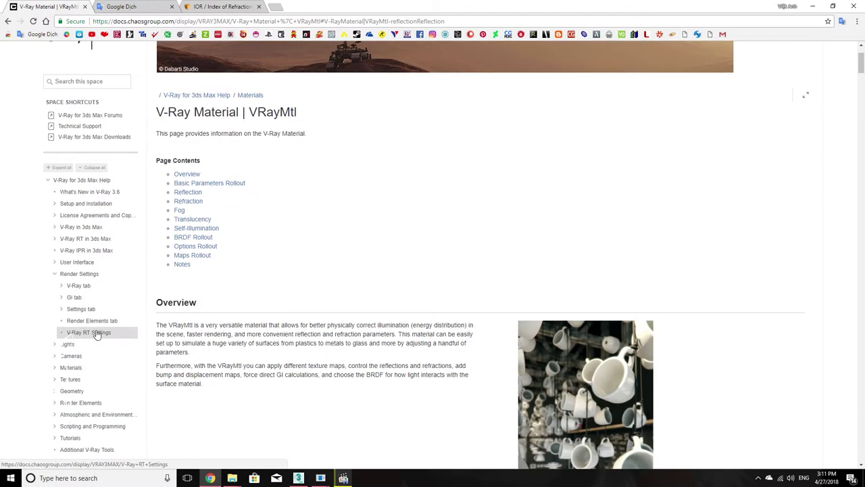
pyautogui.click(61, 286)
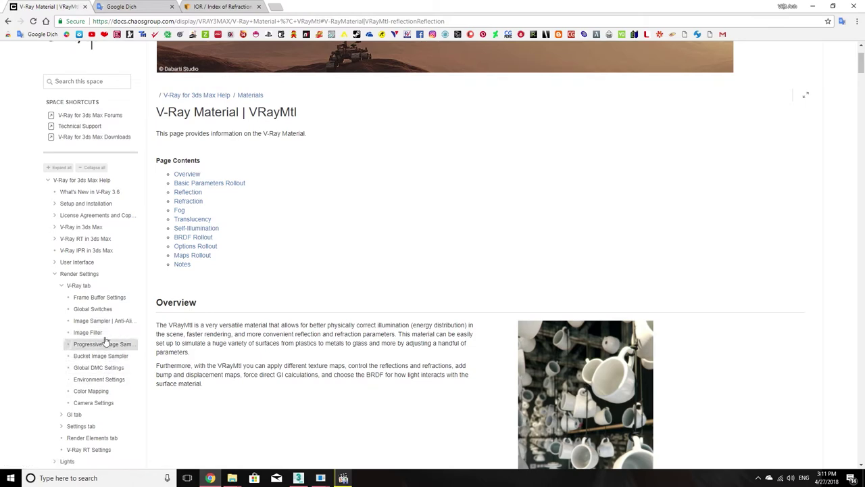
# Step: Open the Image Filter docs page and scroll through its anti-aliasing filter example images
pyautogui.click(101, 333)
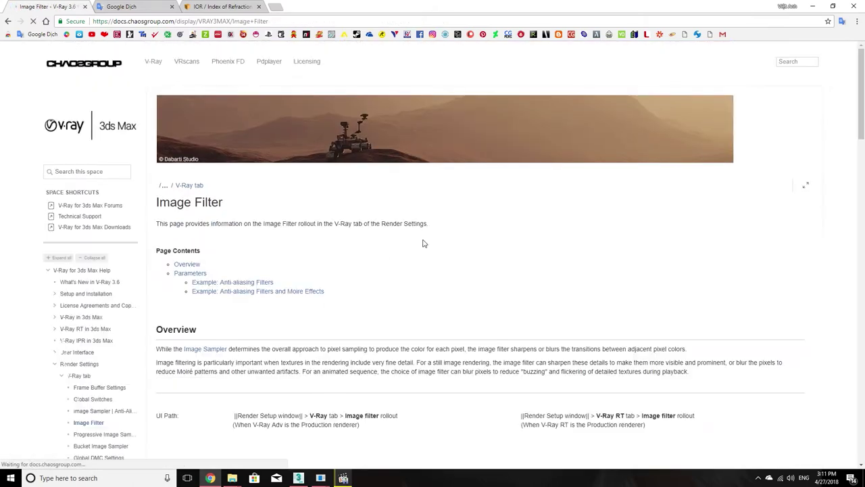
pyautogui.scroll(-3, 423, 247)
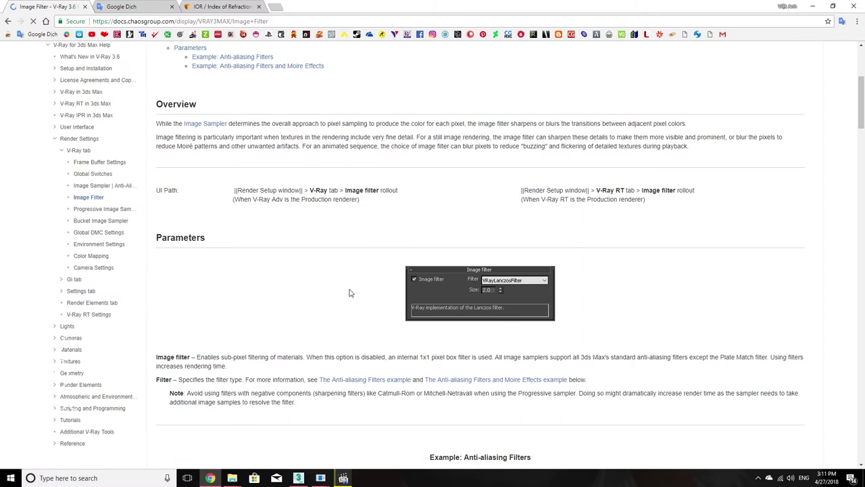
pyautogui.scroll(-3, 393, 274)
pyautogui.scroll(-3, 393, 274)
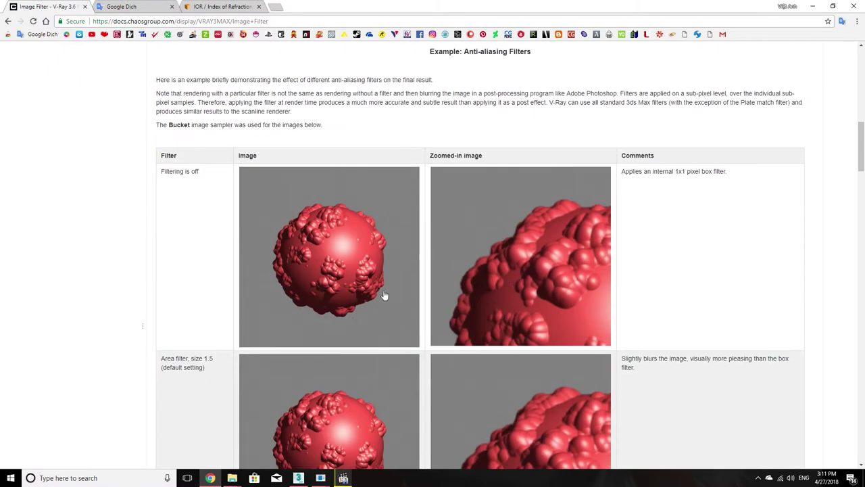
pyautogui.scroll(-1, 365, 277)
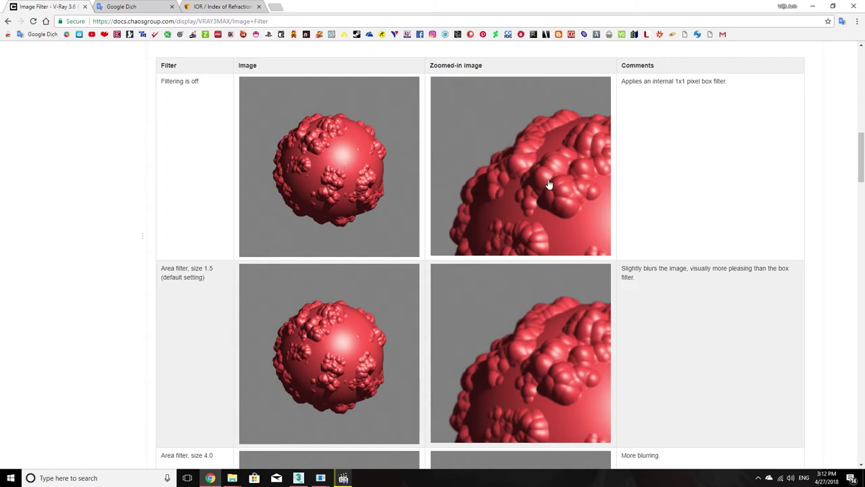
pyautogui.scroll(-1, 553, 166)
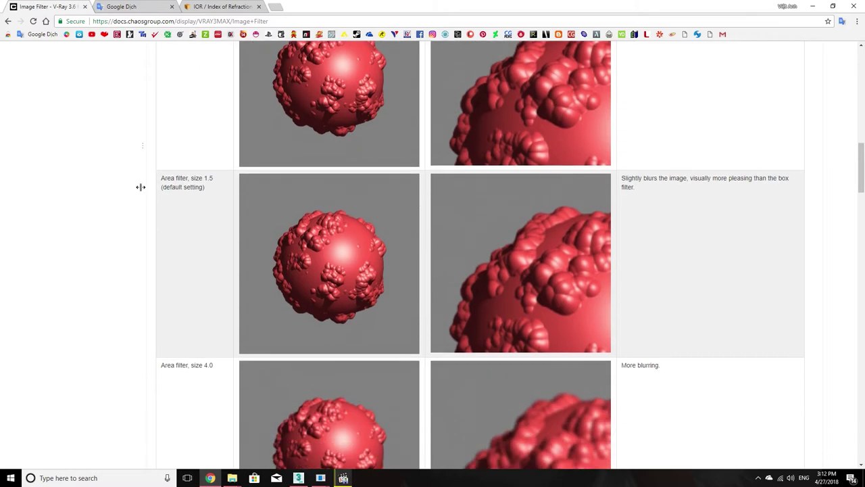
pyautogui.scroll(-1, 200, 193)
pyautogui.scroll(2, 199, 138)
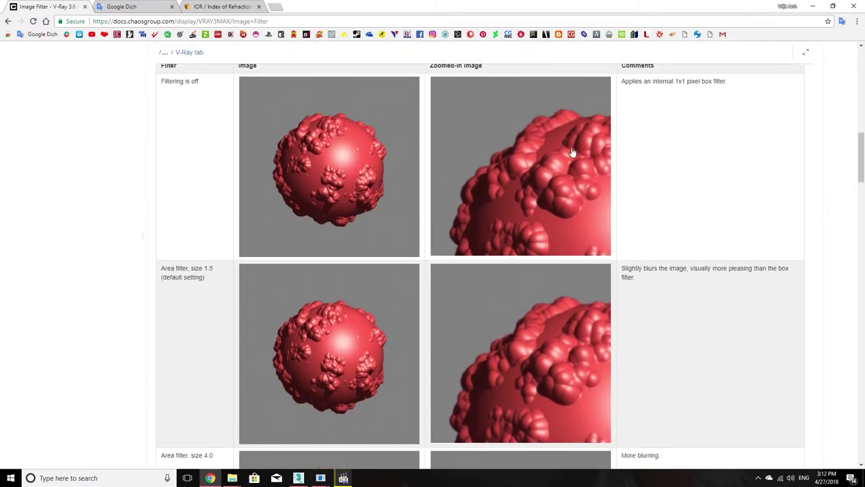
pyautogui.scroll(-1, 558, 298)
pyautogui.scroll(-3, 558, 297)
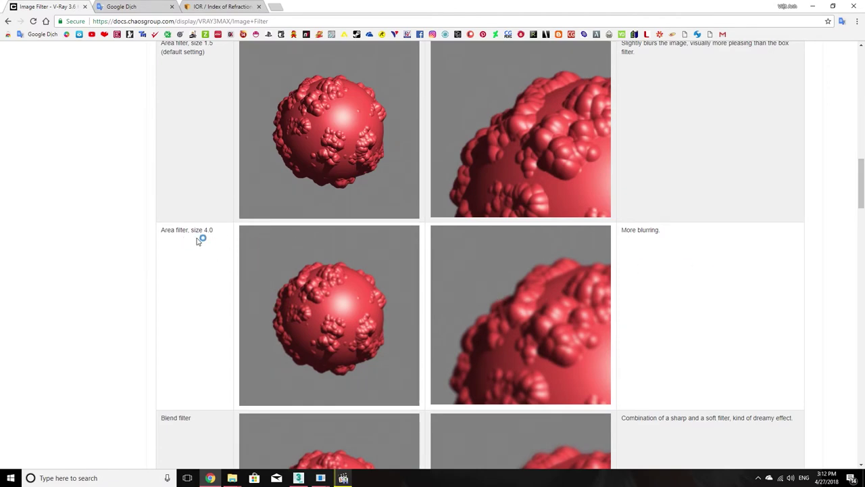
pyautogui.scroll(3, 206, 243)
pyautogui.scroll(3, 223, 245)
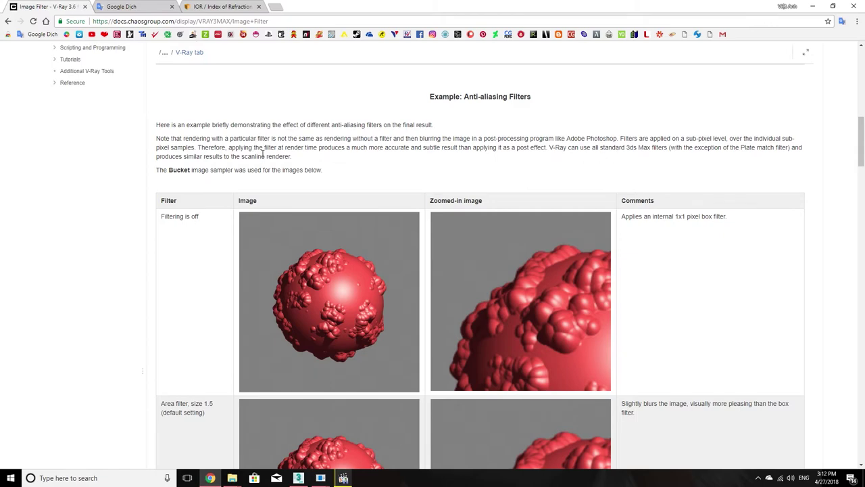
pyautogui.scroll(2, 263, 155)
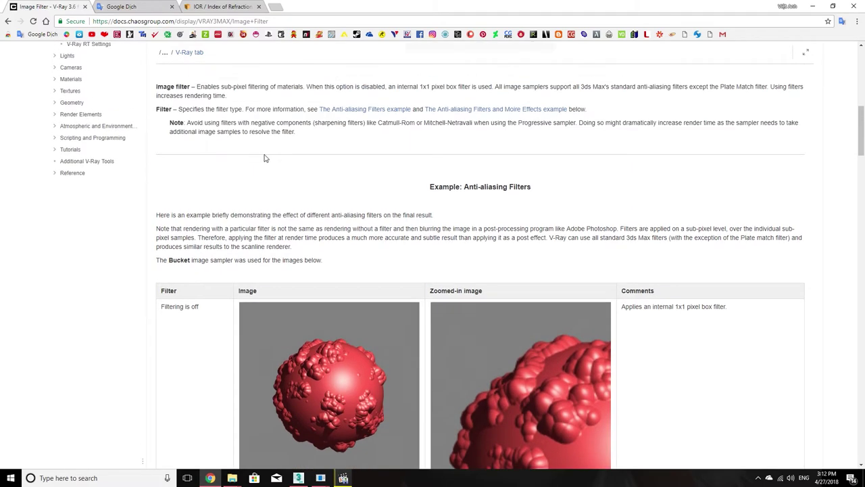
pyautogui.scroll(-4, 264, 158)
pyautogui.scroll(-4, 181, 183)
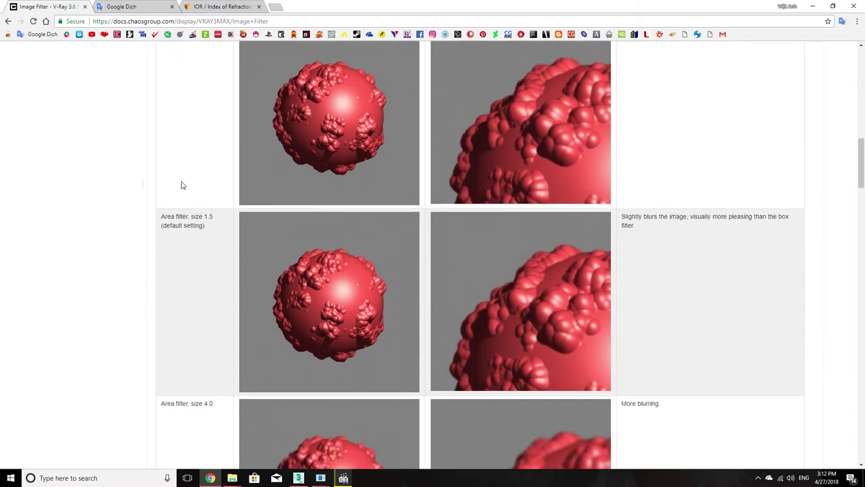
pyautogui.scroll(-3, 162, 213)
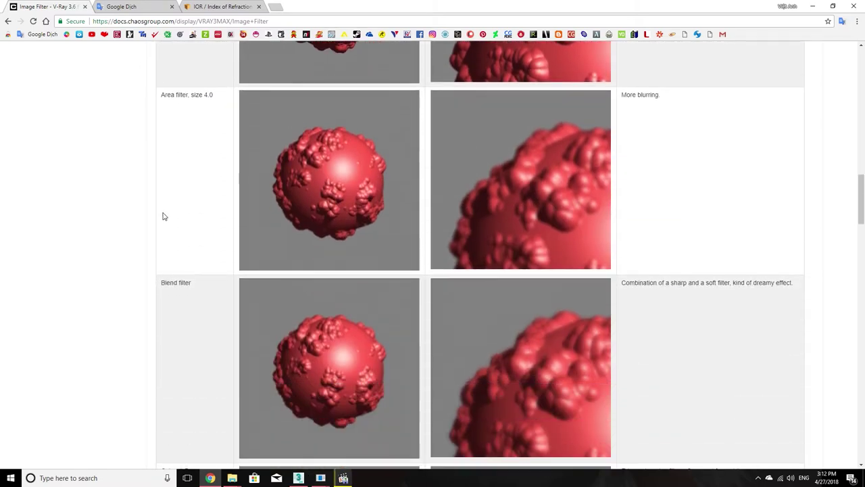
pyautogui.scroll(4, 212, 223)
pyautogui.scroll(6, 406, 236)
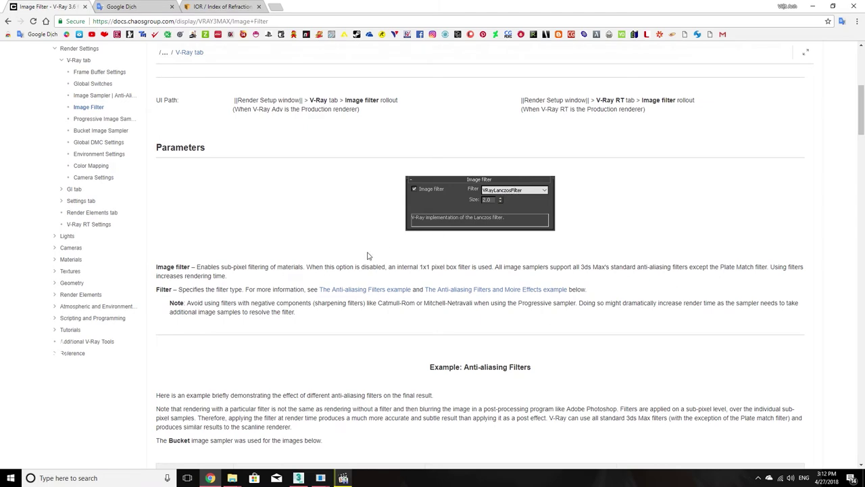
pyautogui.scroll(-6, 214, 261)
pyautogui.scroll(-2, 228, 274)
pyautogui.scroll(-2, 218, 272)
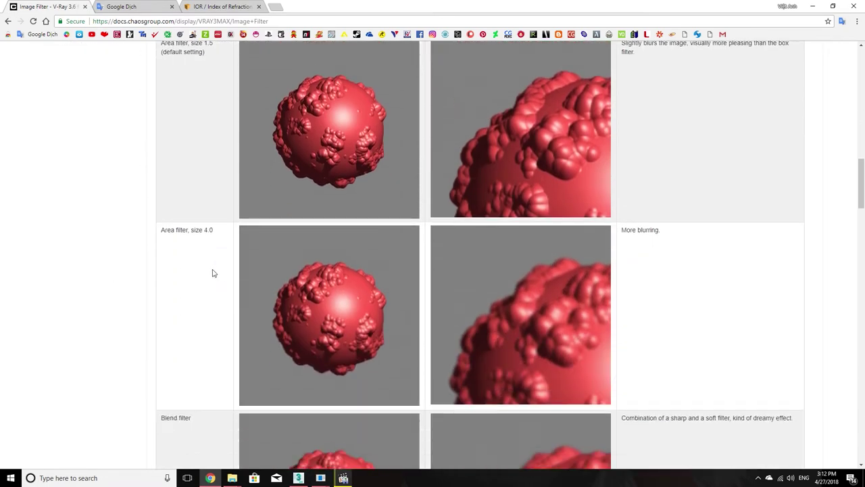
pyautogui.scroll(1, 200, 249)
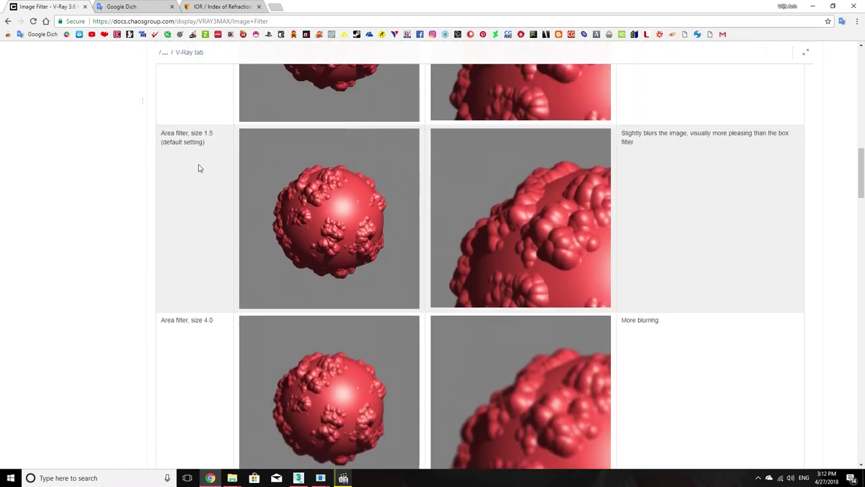
pyautogui.scroll(1, 197, 169)
pyautogui.scroll(1, 209, 248)
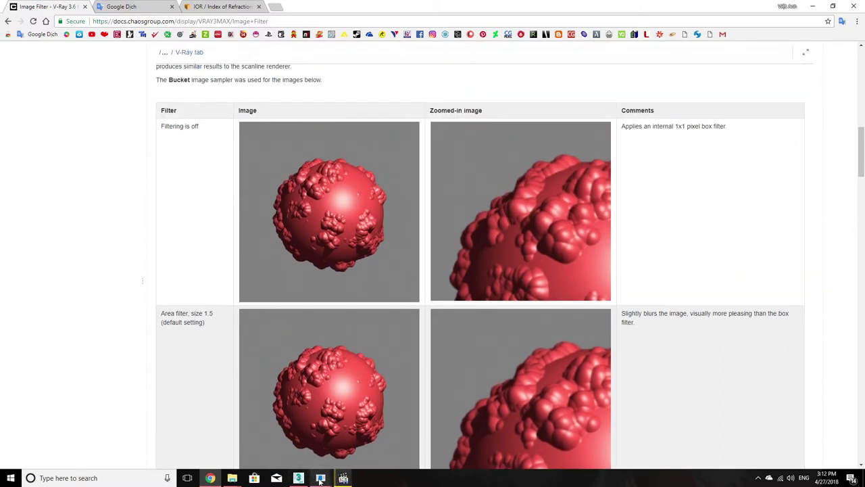
# Step: Close the irradiance map viewer and bring the 3ds Max scene forward
pyautogui.moveTo(320, 478)
pyautogui.click(368, 433)
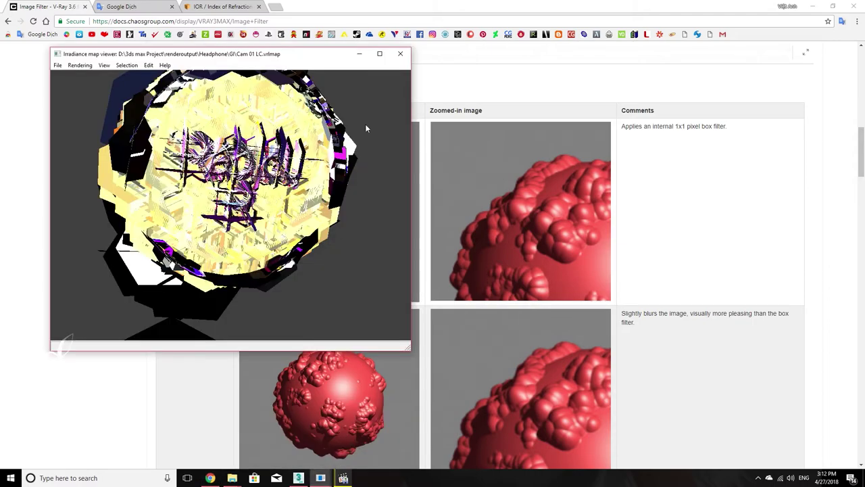
pyautogui.click(400, 54)
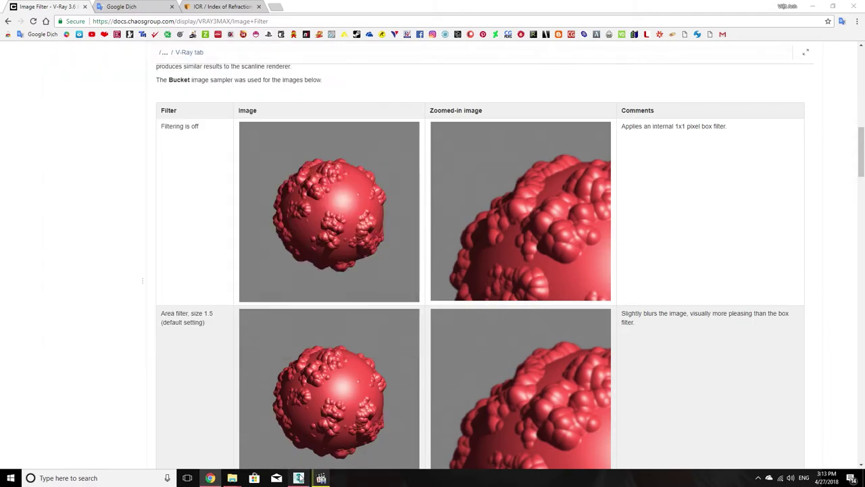
pyautogui.click(298, 478)
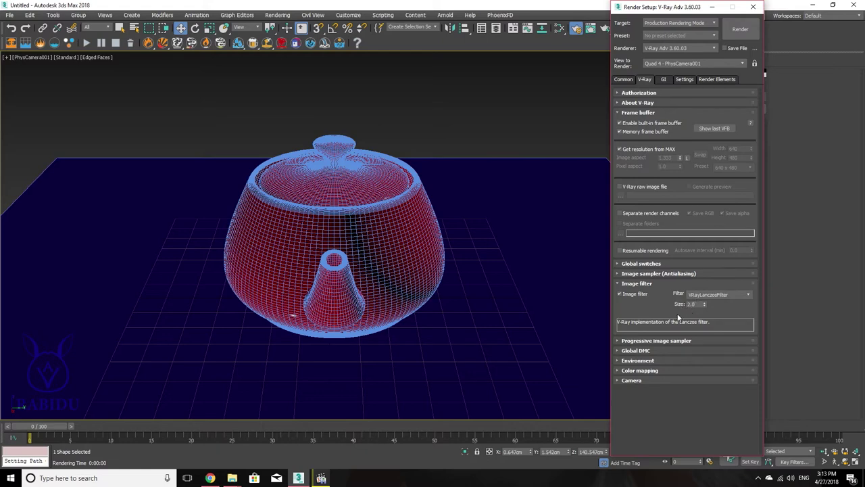
# Step: Review the filter examples once more, then open 3ds Max's image filter type list
pyautogui.click(210, 477)
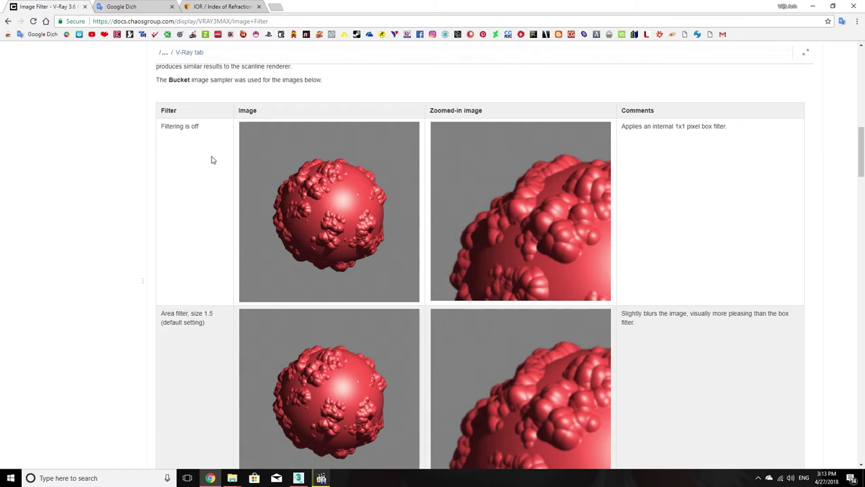
pyautogui.scroll(-3, 196, 196)
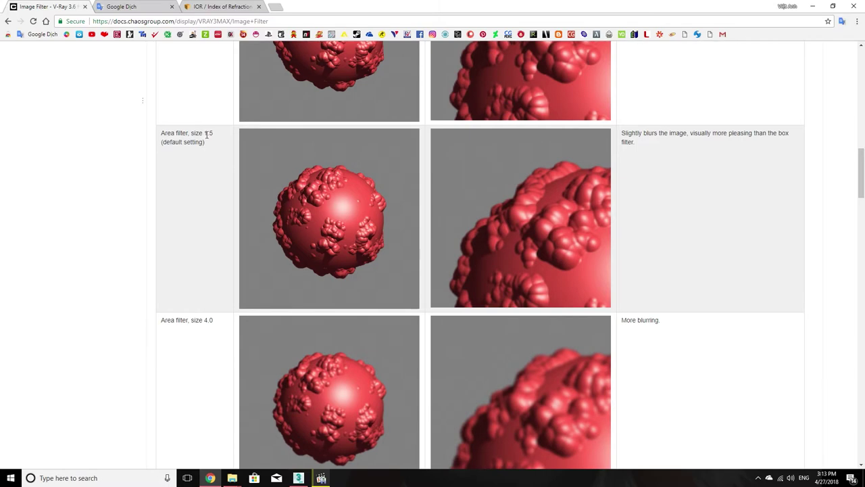
pyautogui.scroll(-2, 208, 135)
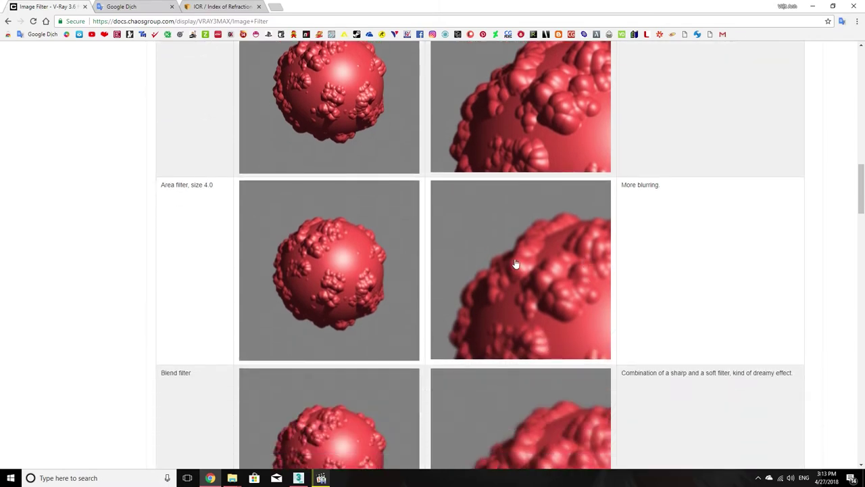
pyautogui.scroll(-2, 180, 275)
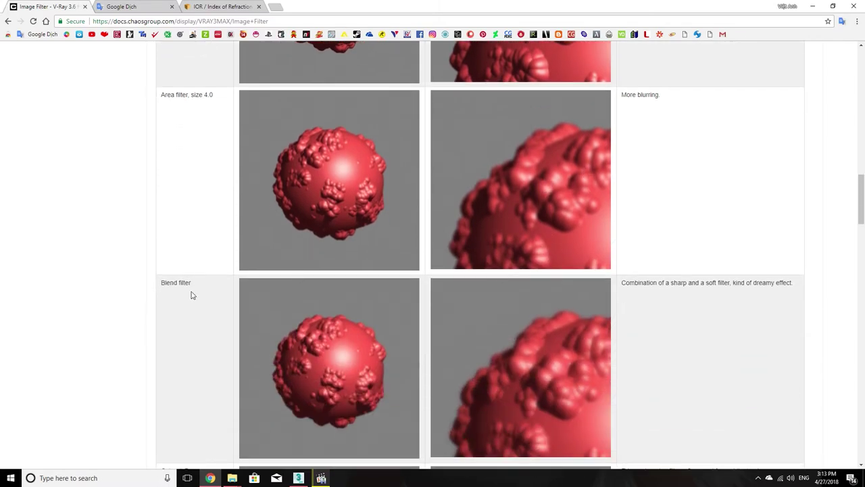
pyautogui.scroll(-3, 191, 295)
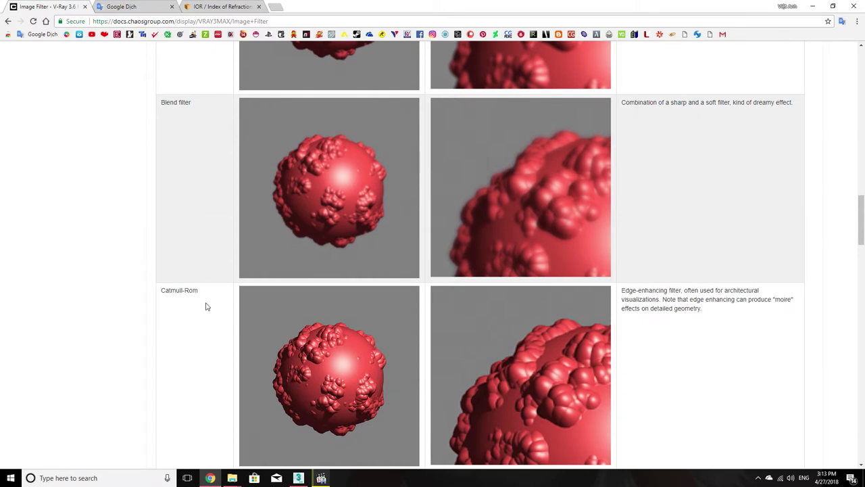
pyautogui.scroll(-1, 207, 306)
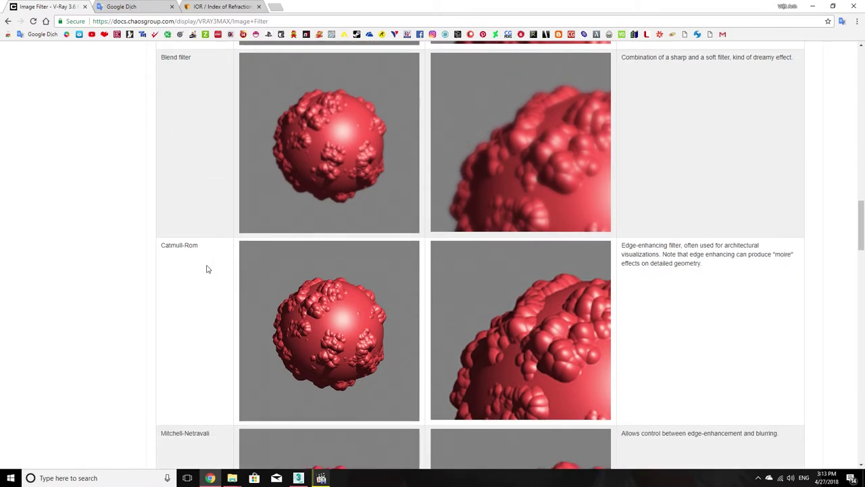
pyautogui.click(319, 478)
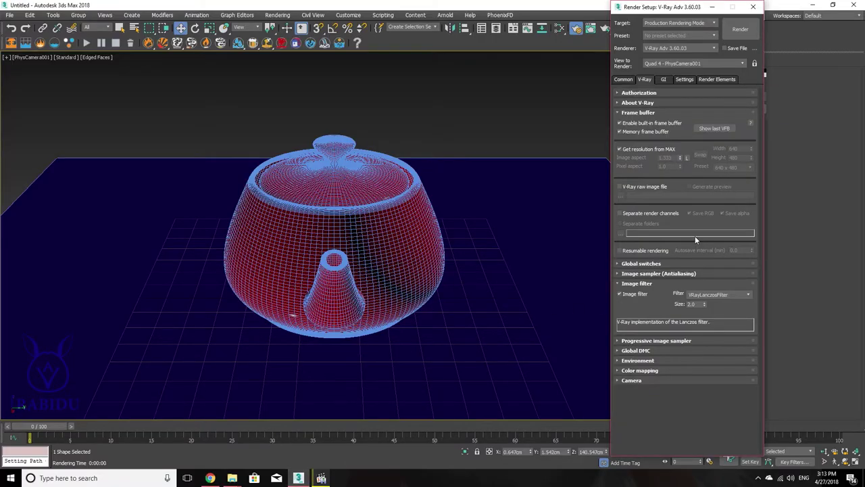
pyautogui.click(728, 295)
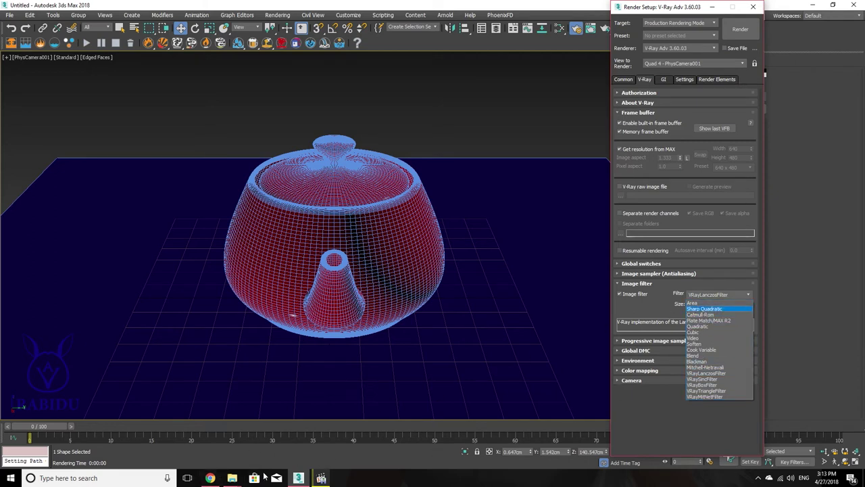
# Step: Close the filter list and scroll through the Image Filter page's anti-aliasing example spheres
pyautogui.click(210, 477)
pyautogui.scroll(2, 160, 229)
pyautogui.scroll(5, 160, 230)
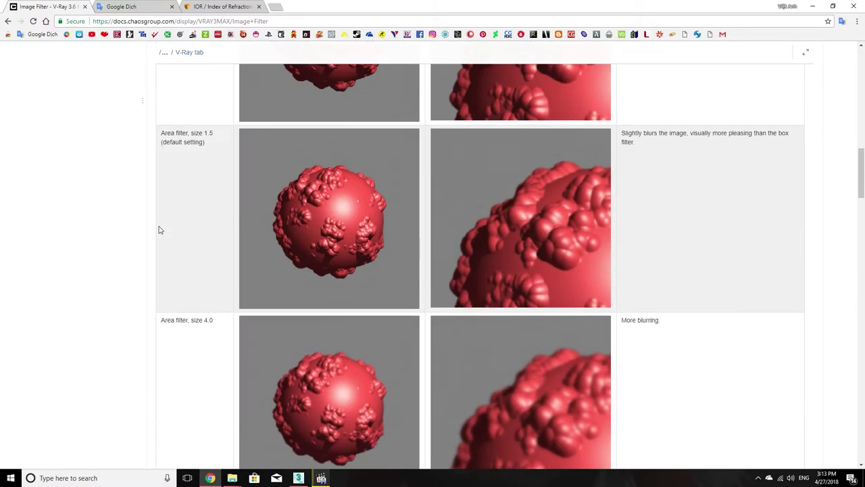
pyautogui.scroll(-3, 196, 332)
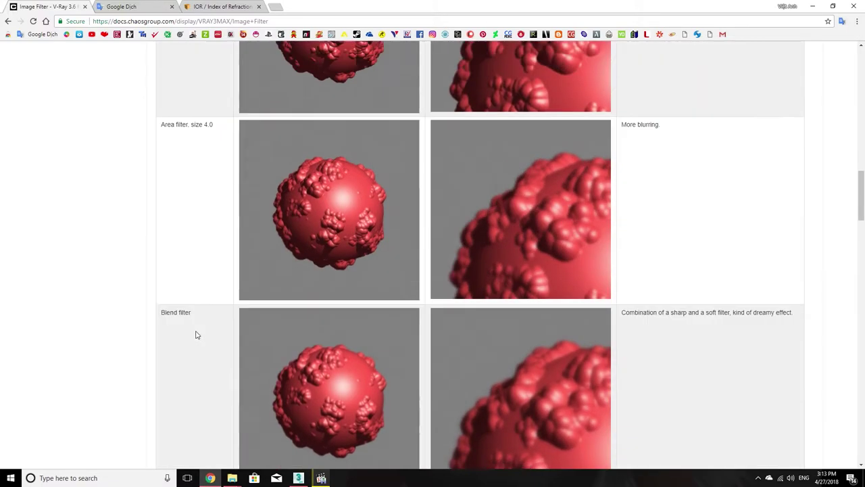
pyautogui.scroll(-1, 169, 270)
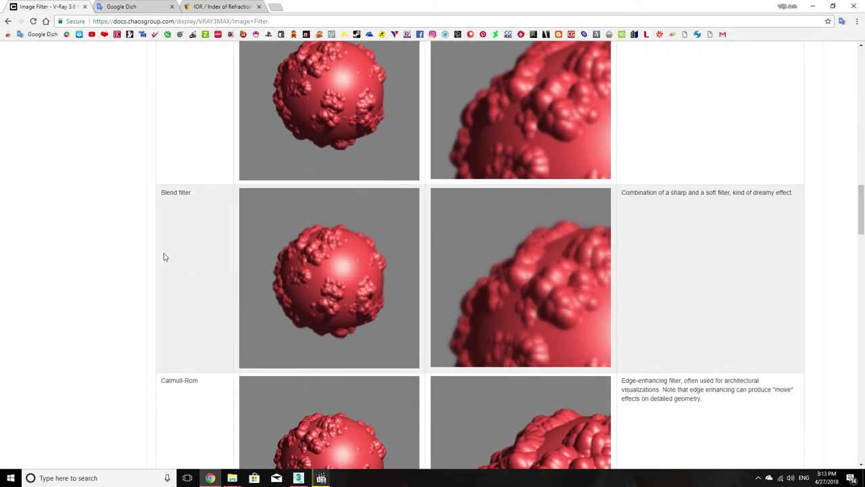
pyautogui.scroll(-3, 170, 261)
pyautogui.scroll(-2, 197, 251)
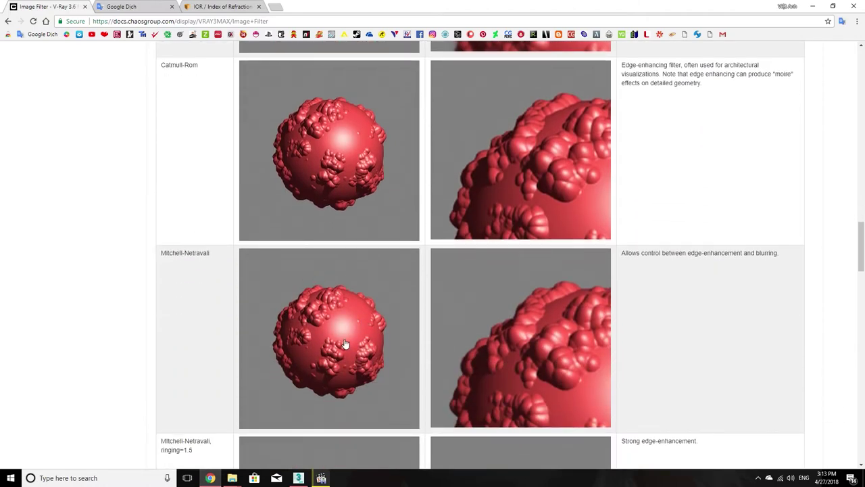
pyautogui.scroll(3, 543, 320)
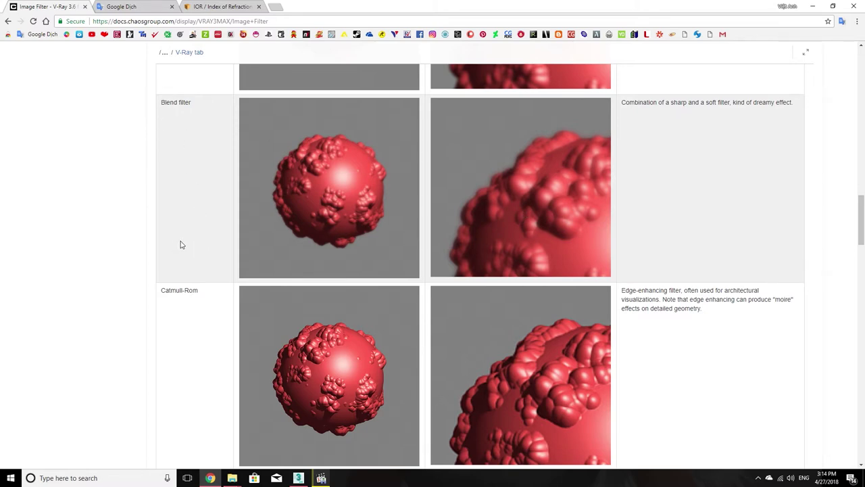
# Step: Scroll further down to the moire-effects sphere renders for each filter type
pyautogui.scroll(-1, 228, 179)
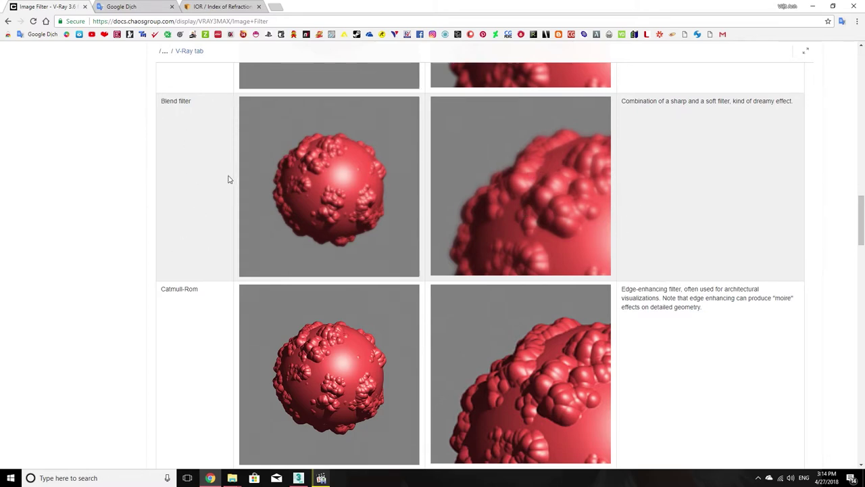
pyautogui.scroll(-3, 203, 182)
pyautogui.scroll(-3, 184, 186)
pyautogui.scroll(3, 185, 187)
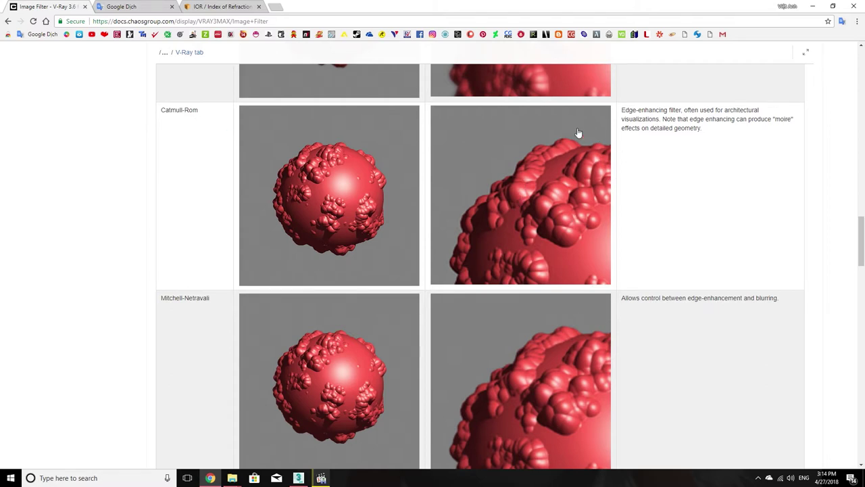
pyautogui.scroll(-3, 121, 207)
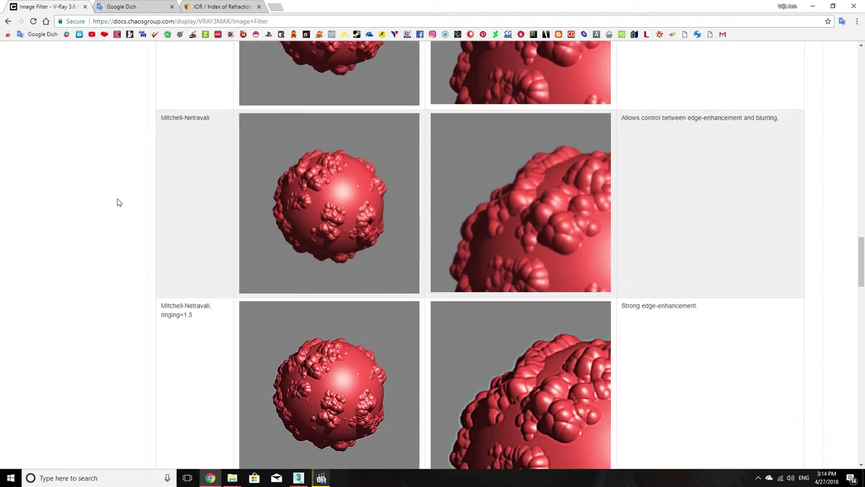
pyautogui.scroll(-1, 116, 202)
pyautogui.scroll(-2, 127, 201)
pyautogui.scroll(-2, 128, 203)
pyautogui.scroll(-3, 128, 204)
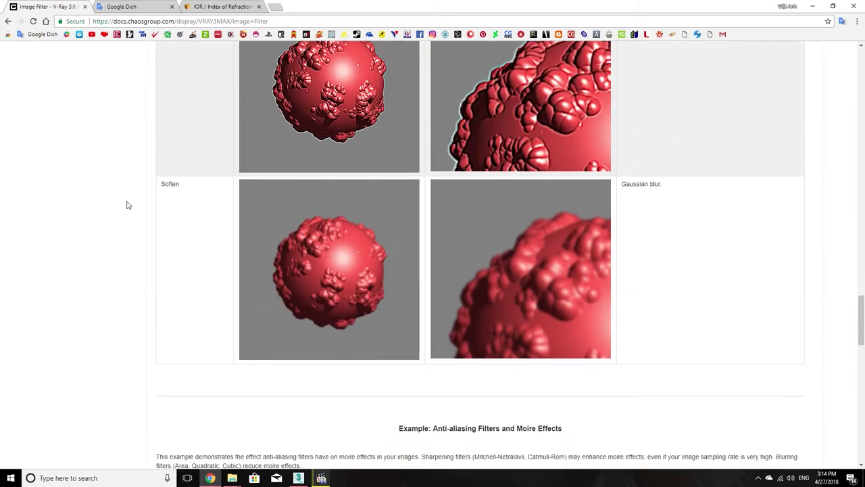
pyautogui.scroll(-2, 128, 207)
pyautogui.scroll(-3, 127, 207)
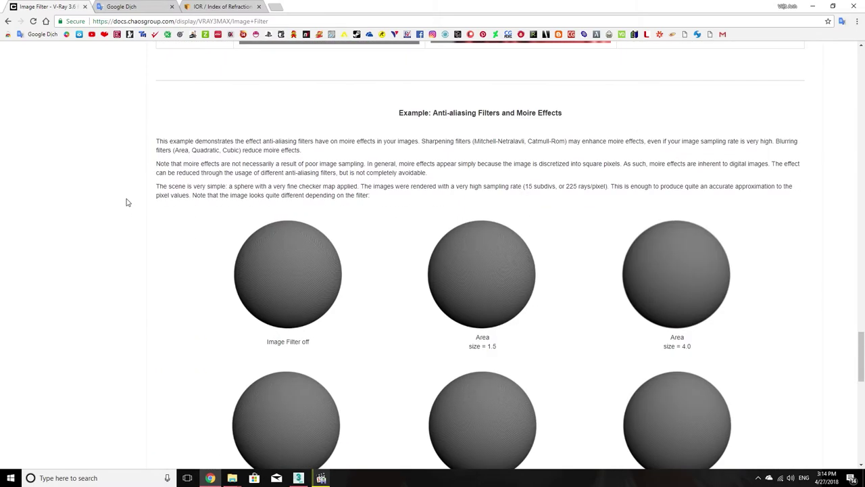
pyautogui.scroll(-3, 128, 202)
pyautogui.scroll(-3, 128, 202)
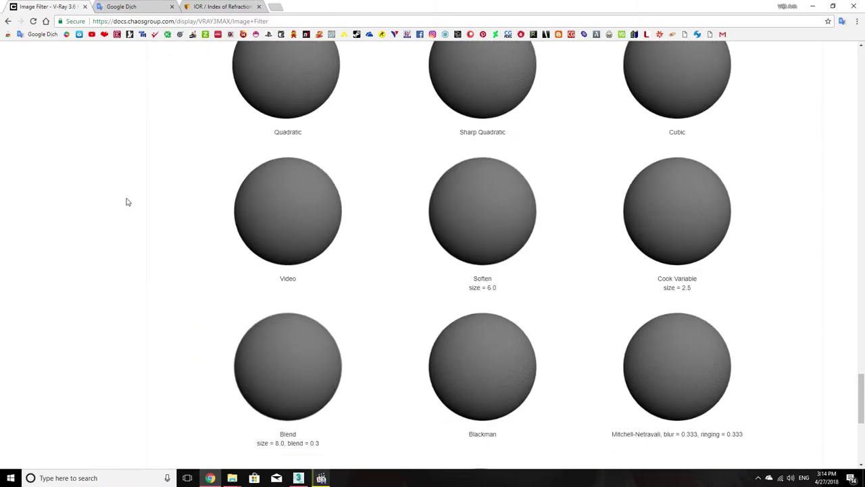
pyautogui.click(301, 474)
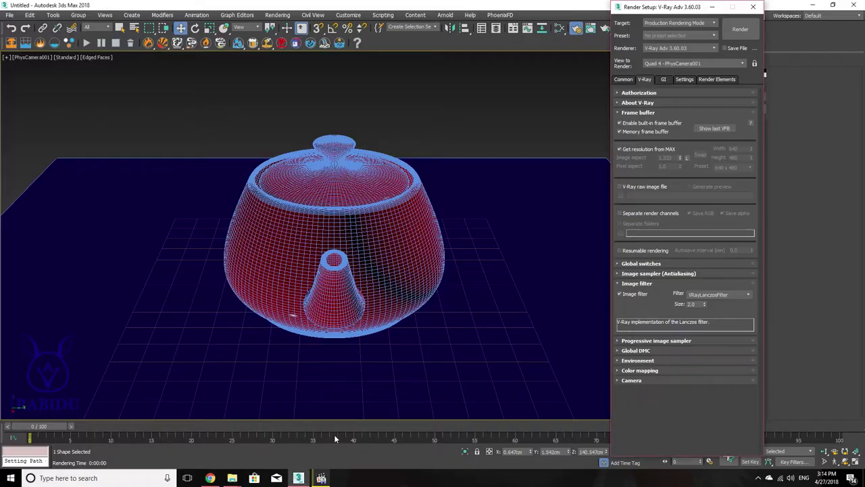
pyautogui.click(729, 295)
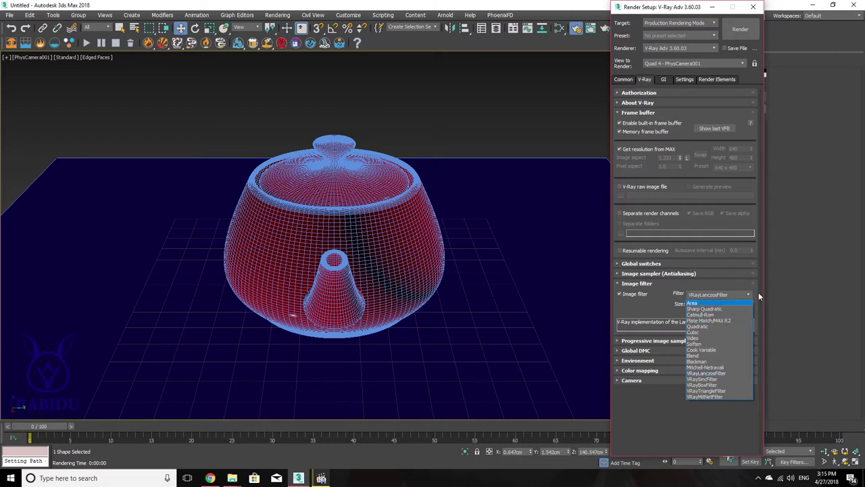
pyautogui.click(651, 306)
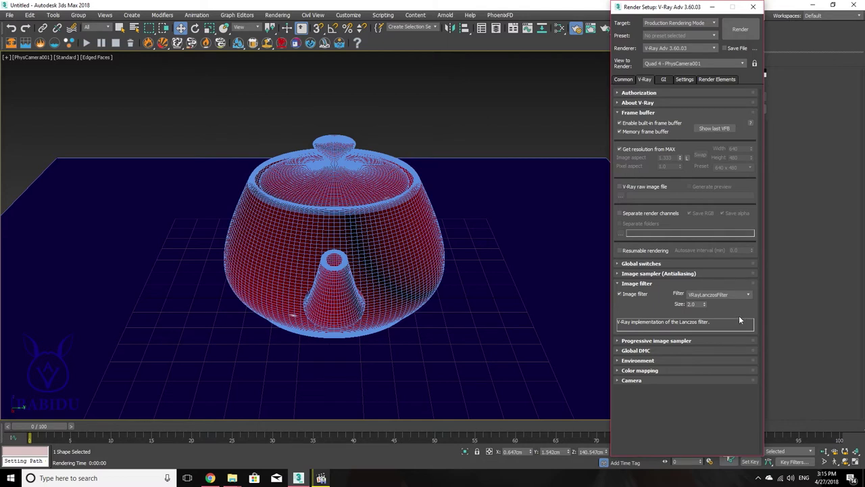
pyautogui.click(722, 293)
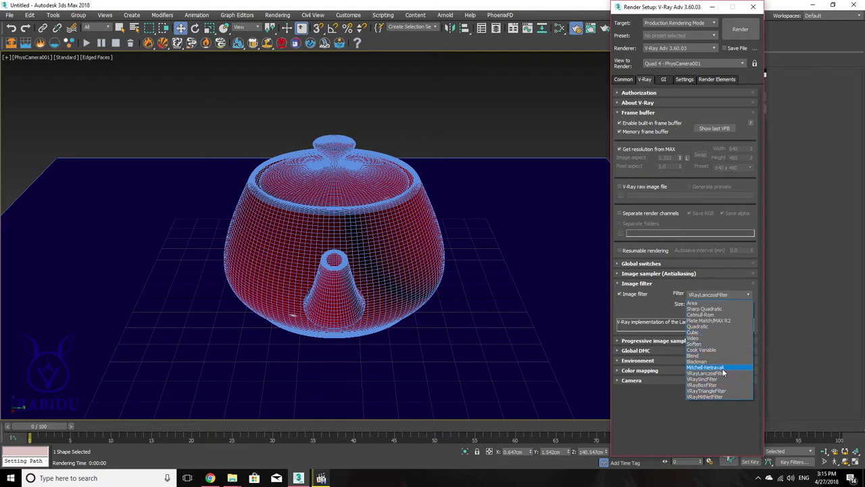
pyautogui.click(644, 308)
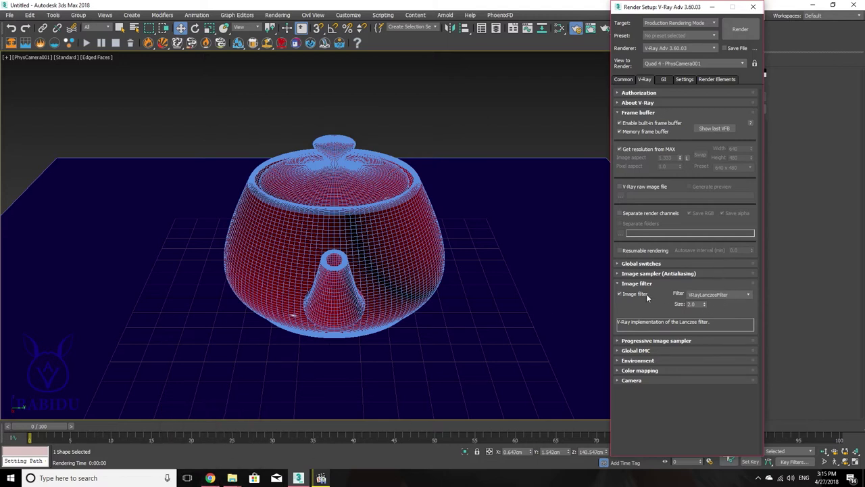
# Step: Collapse the Image filter rollout and expand the Progressive and antialiasing image sampler rollouts
pyautogui.click(618, 284)
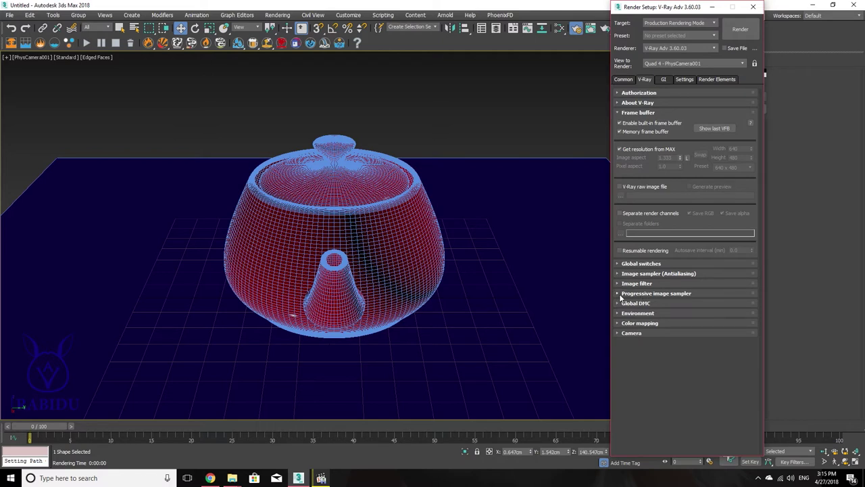
pyautogui.click(620, 295)
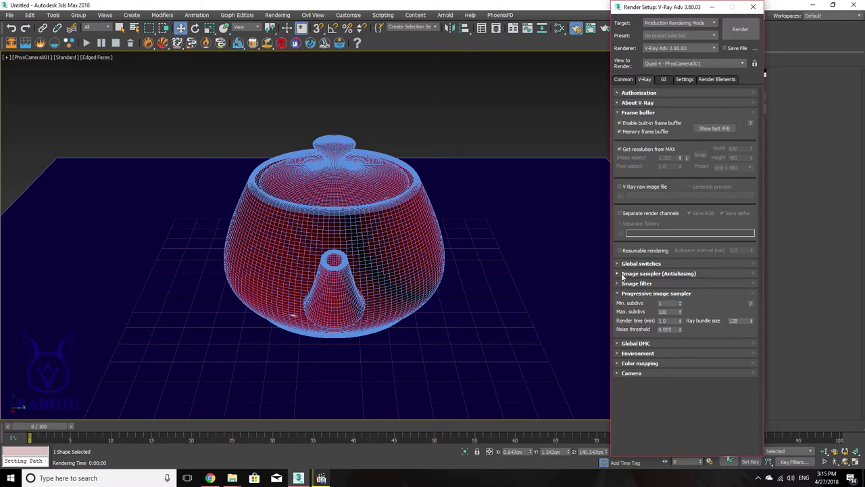
pyautogui.click(619, 274)
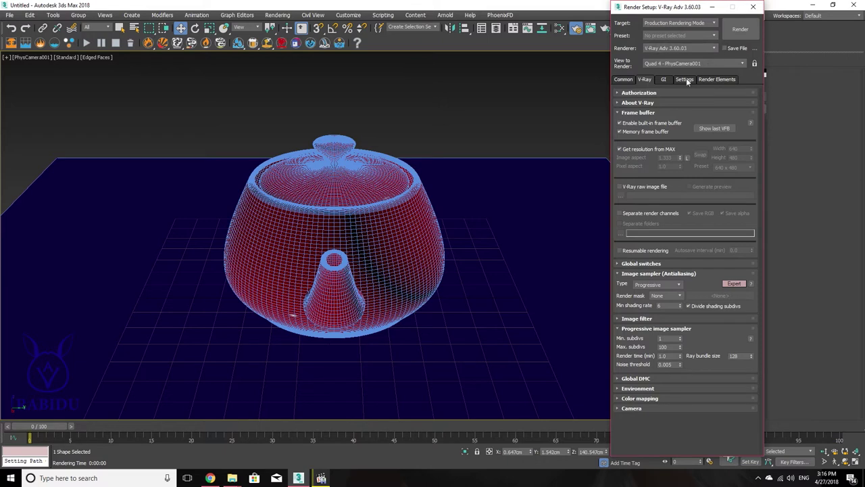
# Step: Set the GI tab's primary engine to Brute force, then go back to the V-Ray tab
pyautogui.click(665, 79)
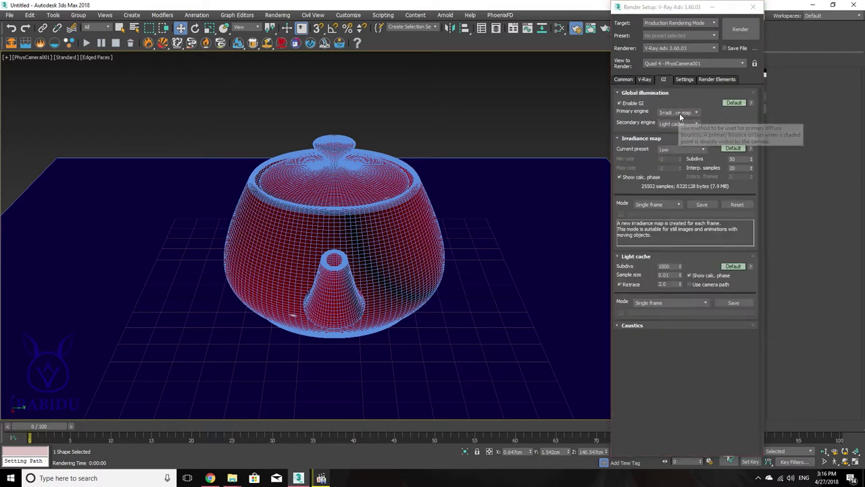
pyautogui.click(678, 113)
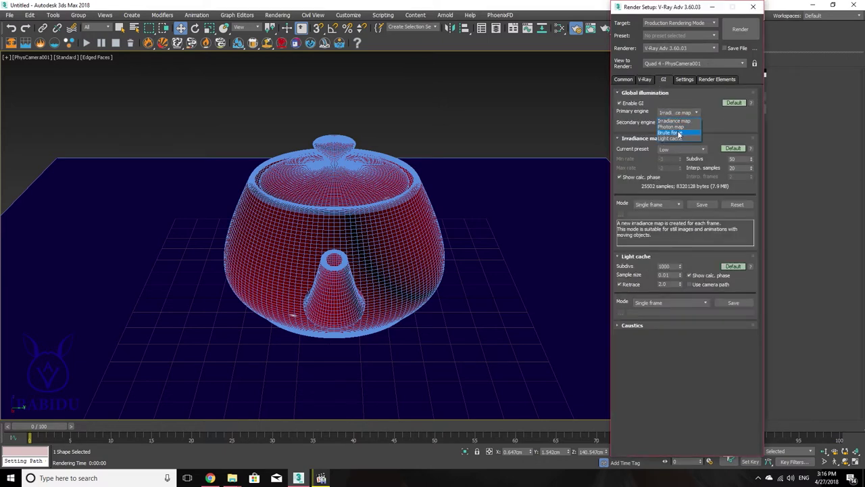
pyautogui.click(677, 131)
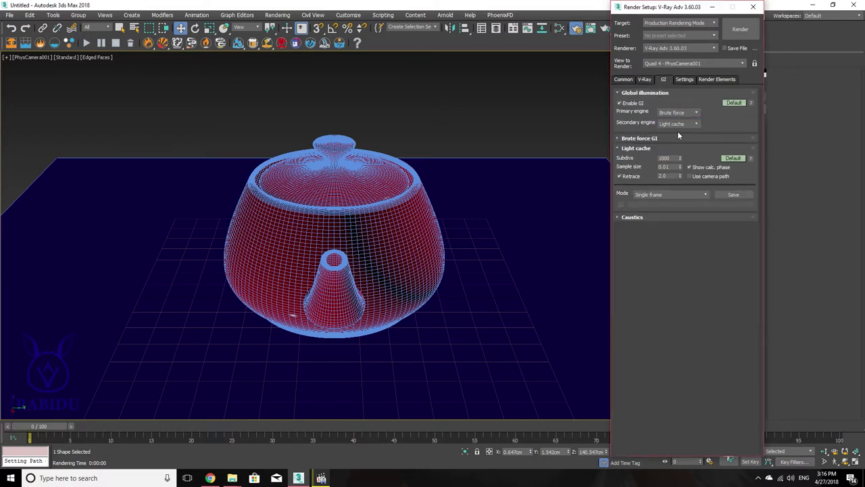
pyautogui.click(646, 79)
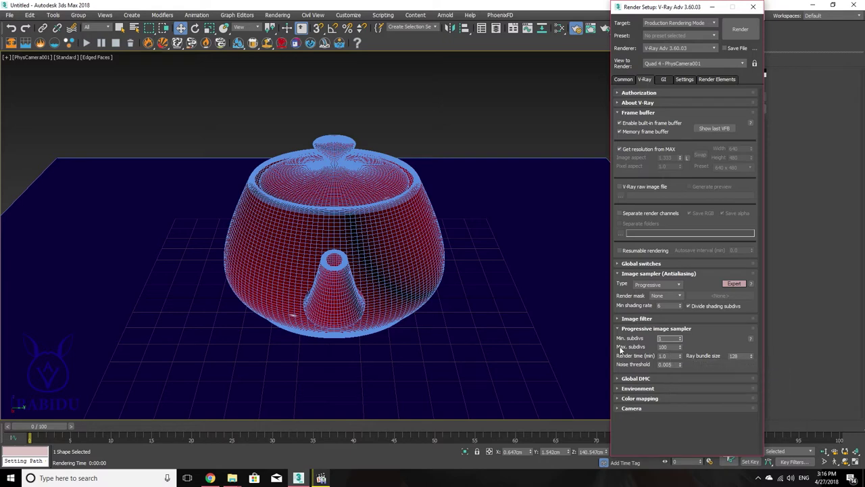
# Step: Render the teapot scene progressively, finishing after 45 passes in 58.7 seconds
pyautogui.click(741, 29)
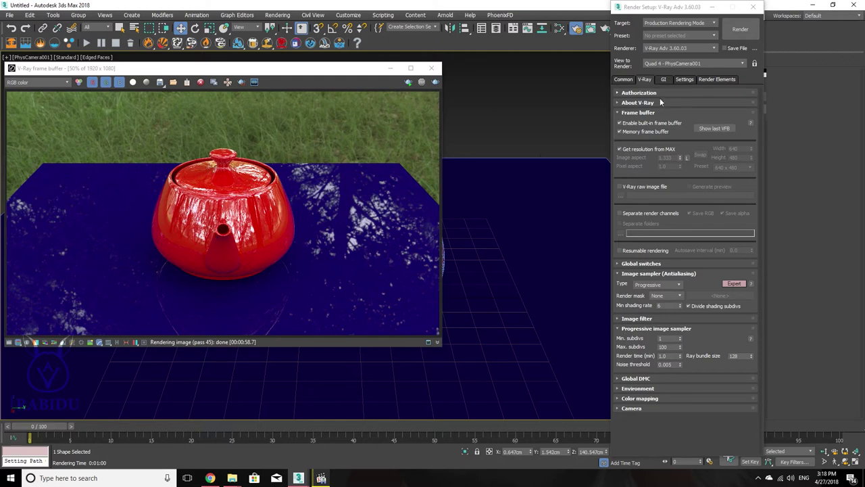
# Step: Show V-Ray's System settings, including dynamic bucket splitting and Embree
pyautogui.click(684, 79)
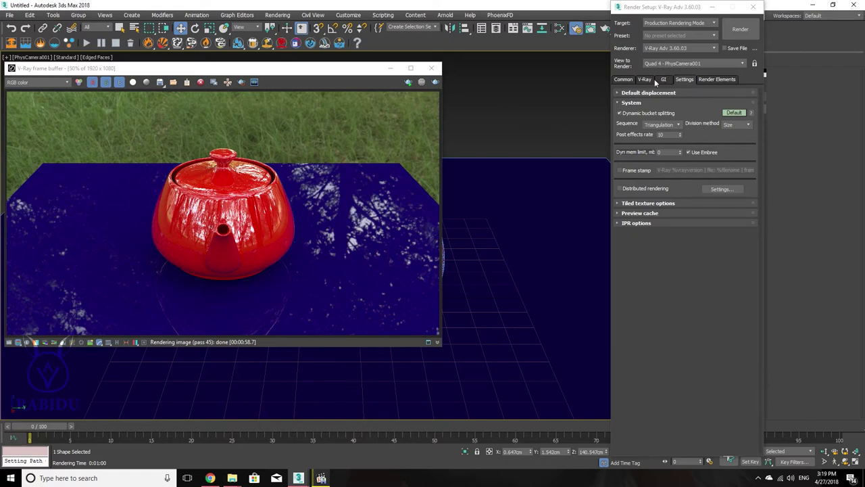
# Step: Return to the V-Ray tab and list the image sampler types, Bucket and Progressive
pyautogui.click(653, 79)
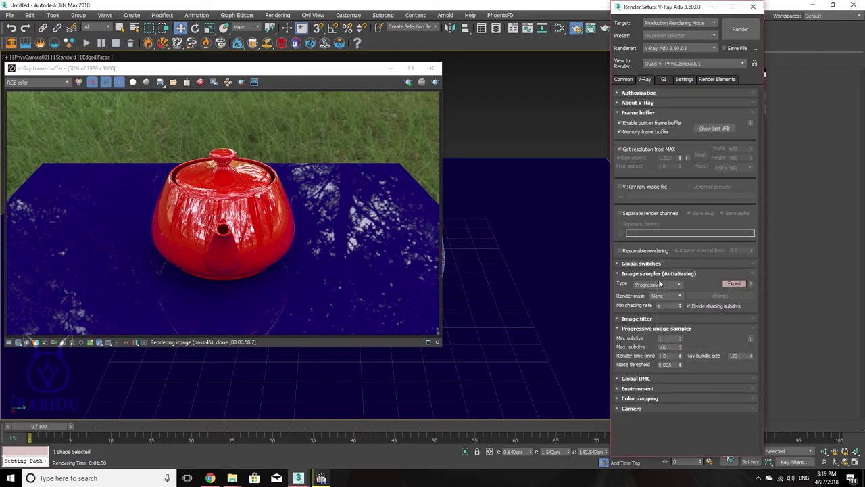
pyautogui.moveTo(677, 285)
pyautogui.click(677, 286)
# Step: Switch the image sampler type to Bucket and check the GI settings
pyautogui.click(653, 294)
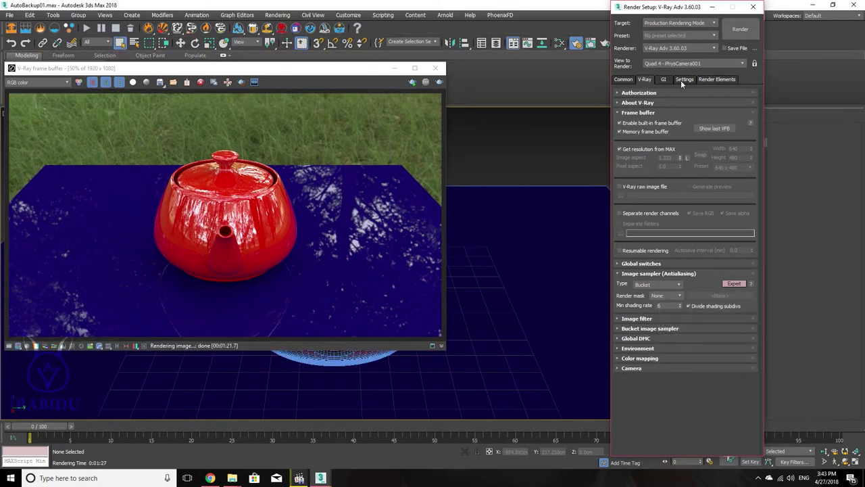
pyautogui.click(665, 79)
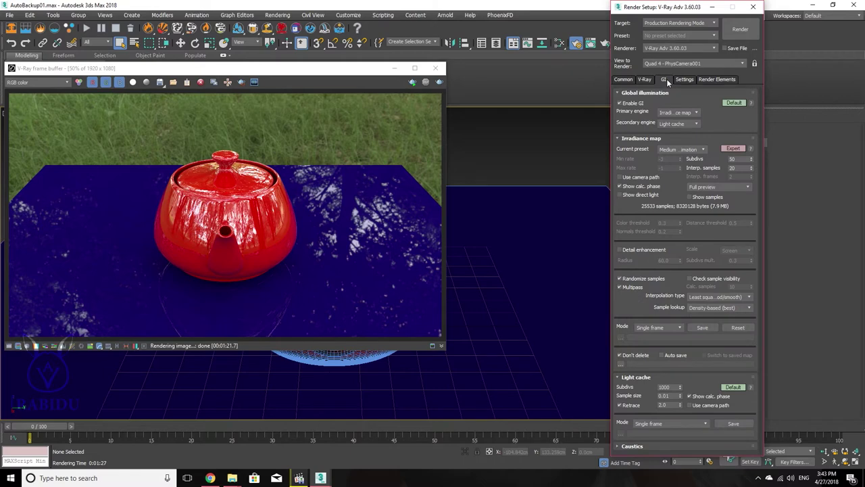
pyautogui.click(649, 81)
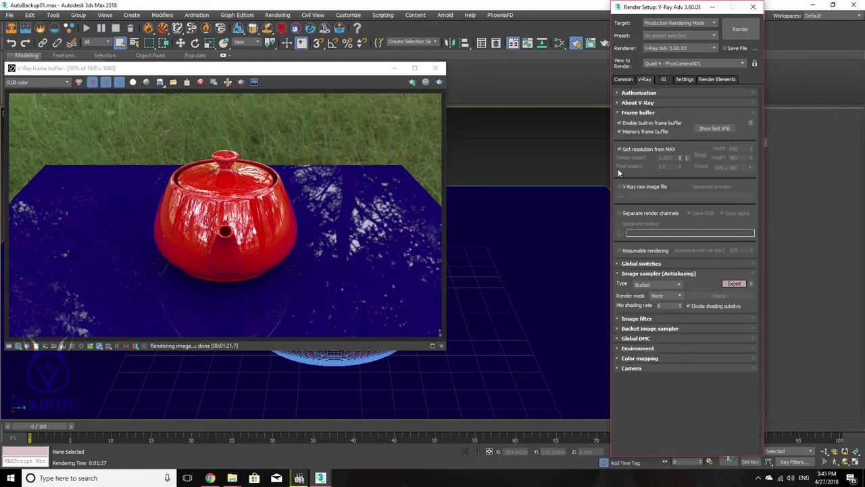
# Step: Decline the sequence warning, set Time Output to Single, and render with Bucket
pyautogui.click(735, 30)
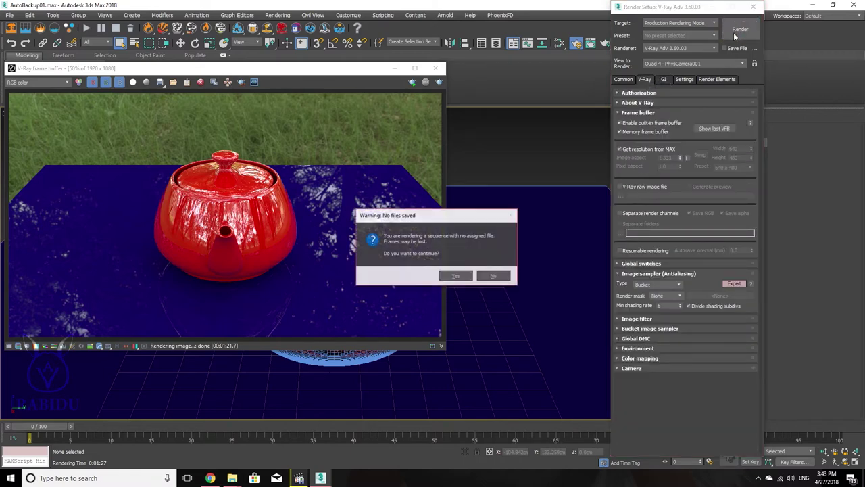
pyautogui.click(494, 275)
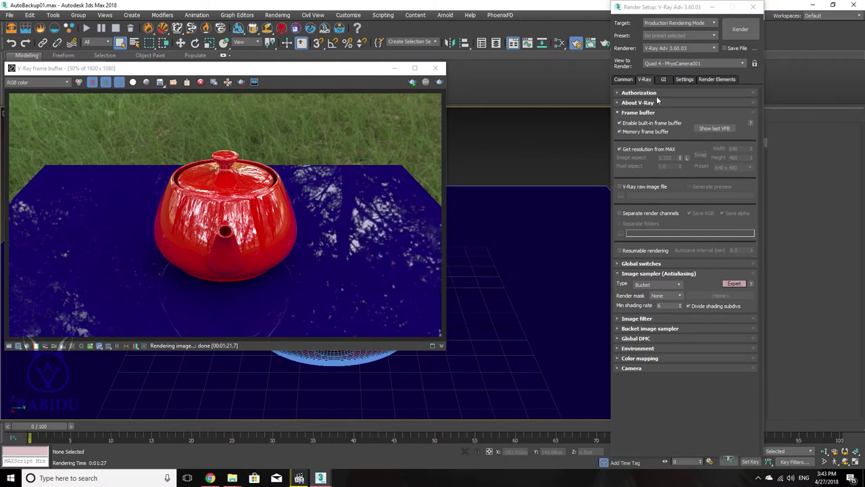
pyautogui.click(623, 79)
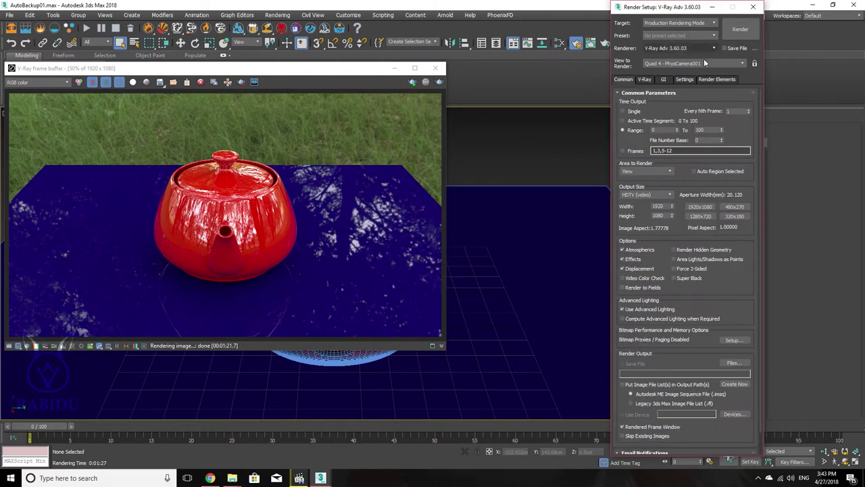
pyautogui.click(622, 111)
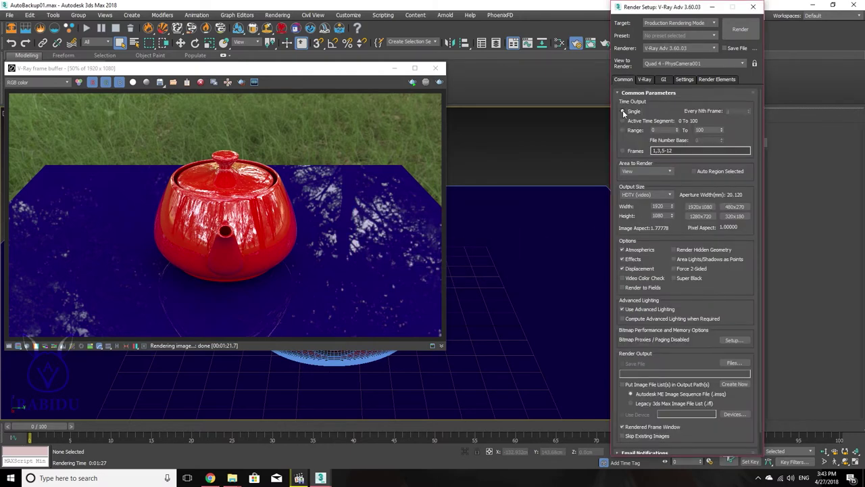
pyautogui.click(740, 29)
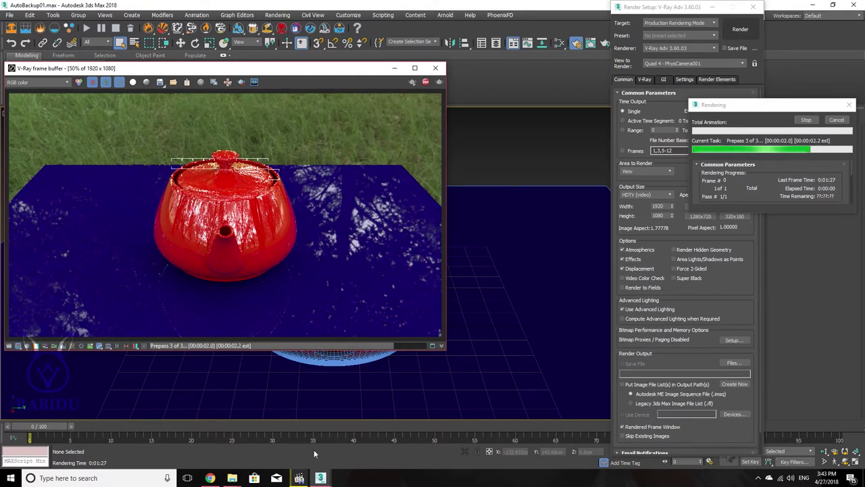
# Step: Check CPU usage in Task Manager's Performance graphs during the render, then close it
pyautogui.rightClick(383, 478)
pyautogui.click(400, 436)
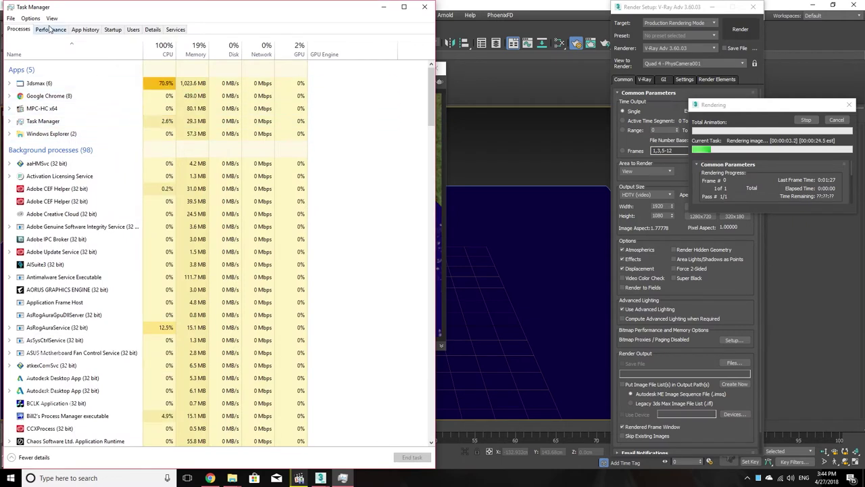
pyautogui.click(51, 30)
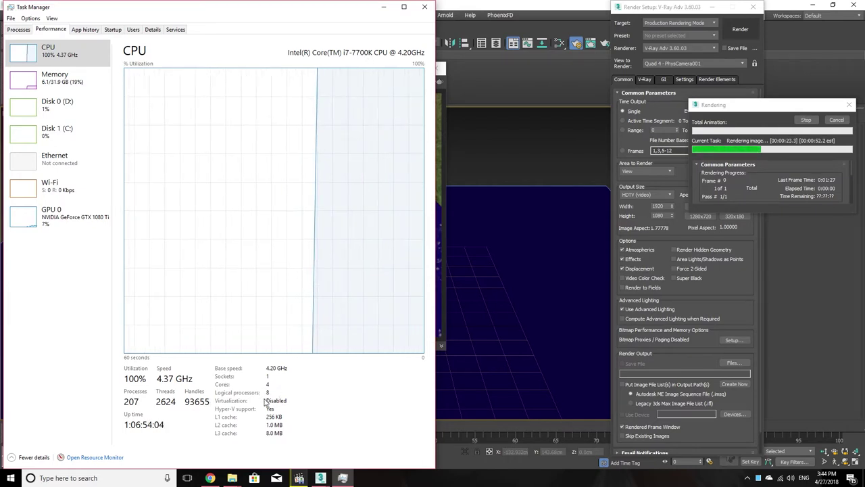
pyautogui.click(425, 7)
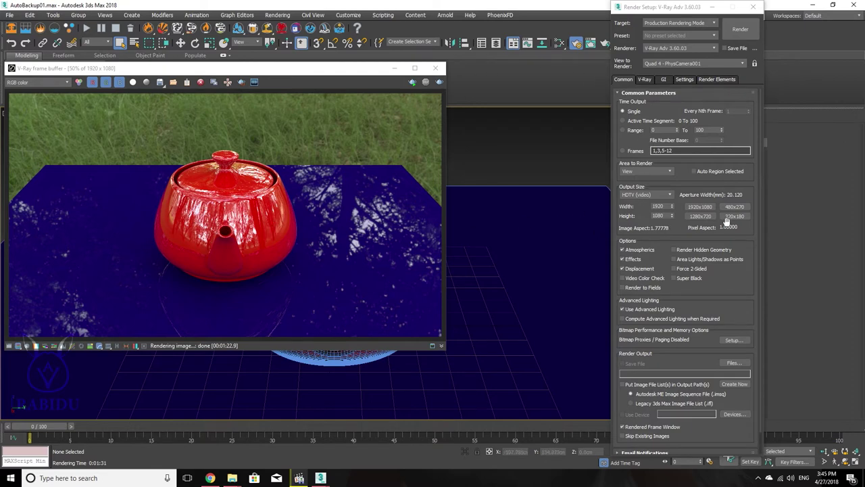
# Step: Set output to 1280x720, start and stop a test render, and show the V-Ray tab
pyautogui.click(702, 217)
pyautogui.click(440, 82)
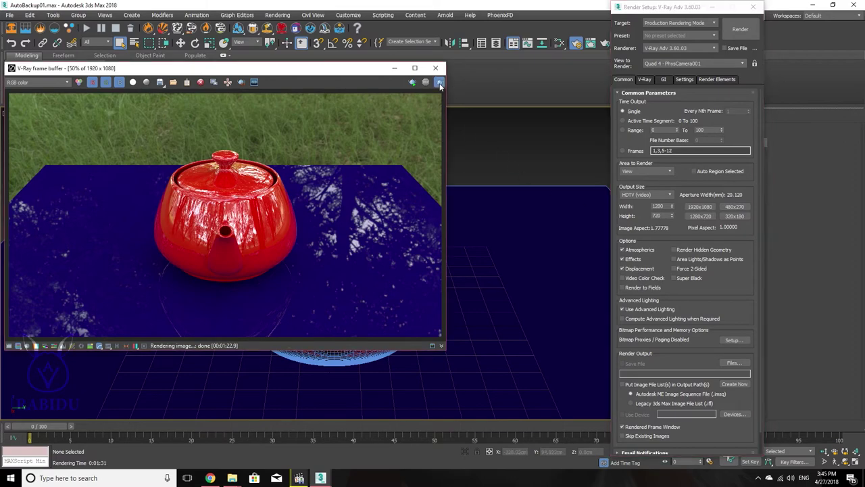
pyautogui.click(440, 83)
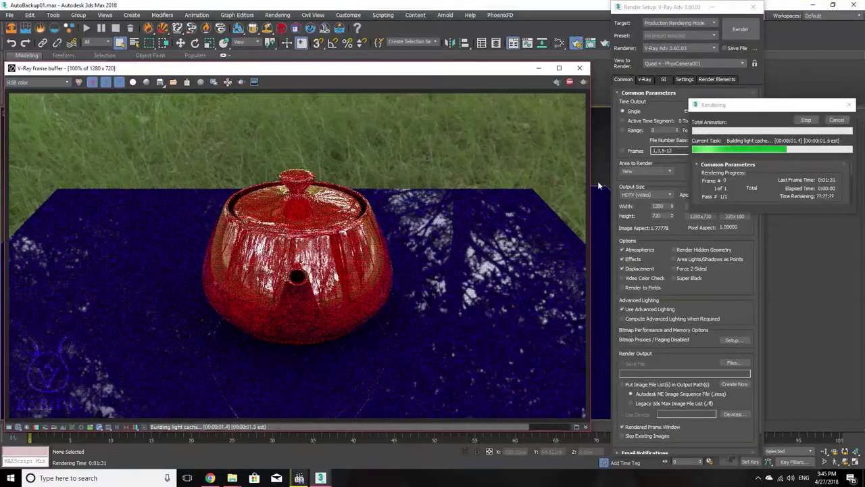
pyautogui.click(837, 119)
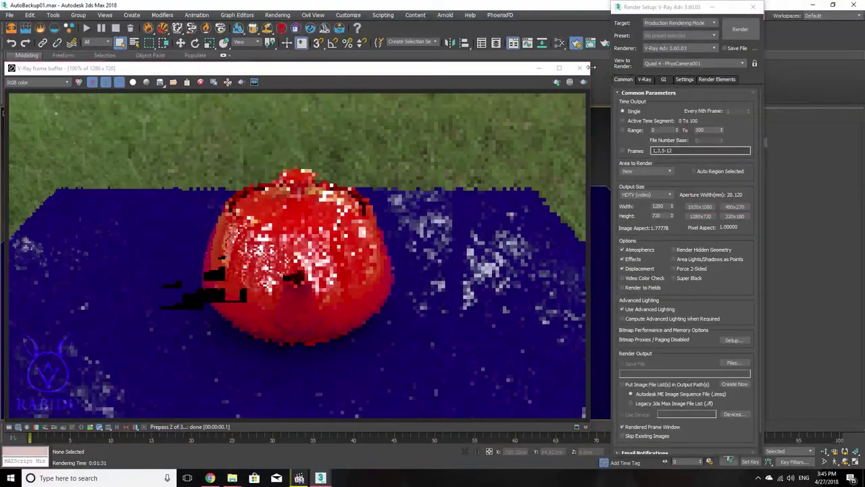
pyautogui.click(580, 68)
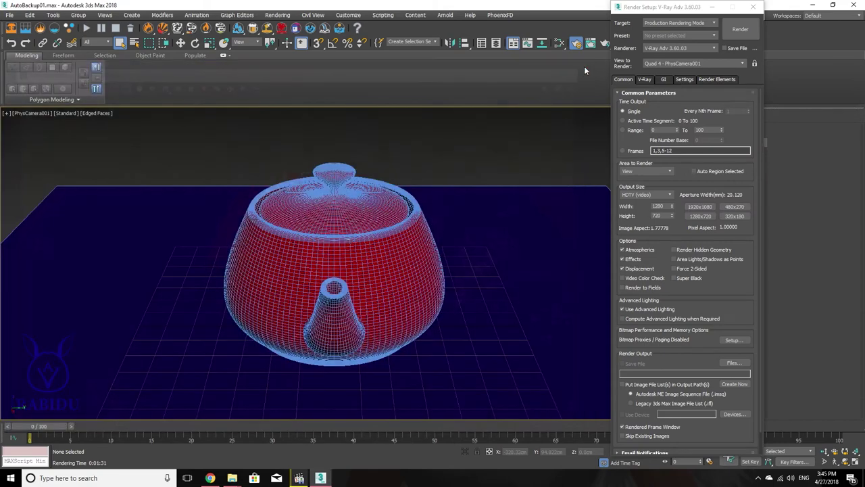
pyautogui.click(650, 80)
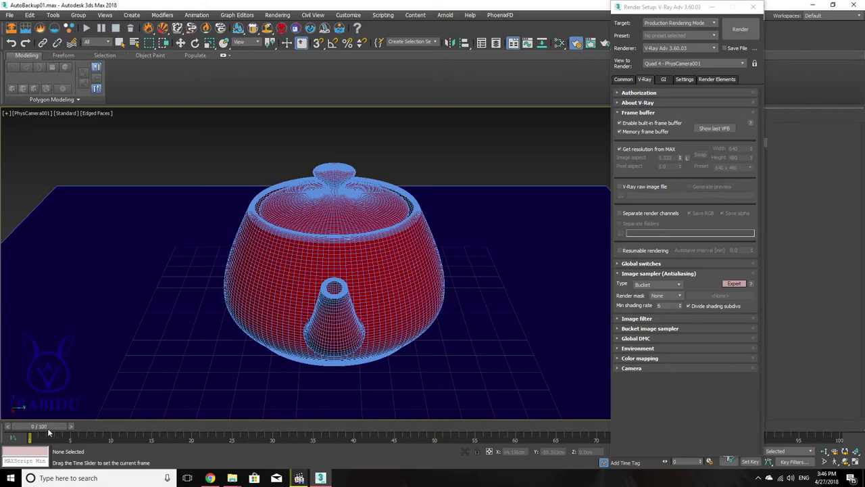
# Step: Expand the Image filter rollout to show VRayLanczosFilter at size 2.0
pyautogui.moveTo(48, 428)
pyautogui.mouseDown()
pyautogui.moveTo(195, 438)
pyautogui.moveTo(29, 438)
pyautogui.mouseUp()
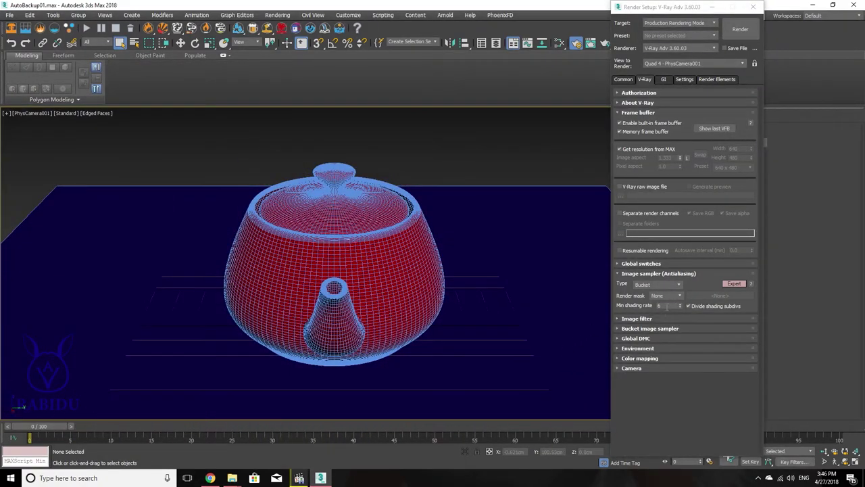
pyautogui.moveTo(667, 305)
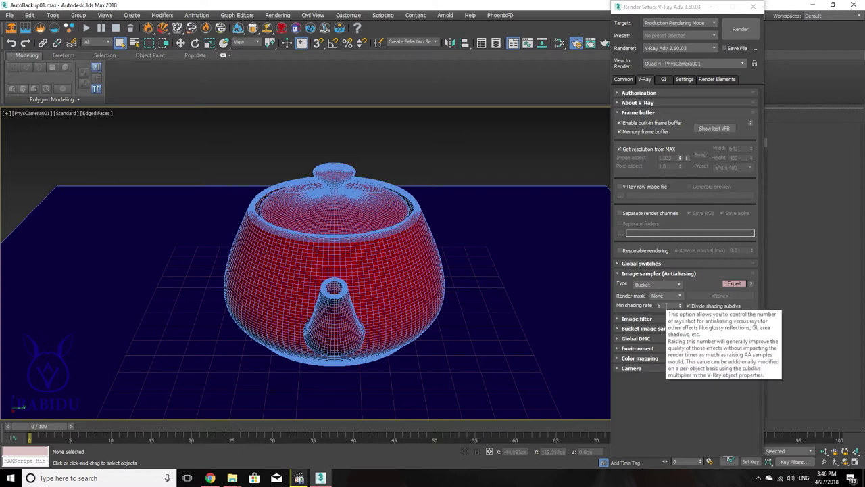
pyautogui.click(616, 320)
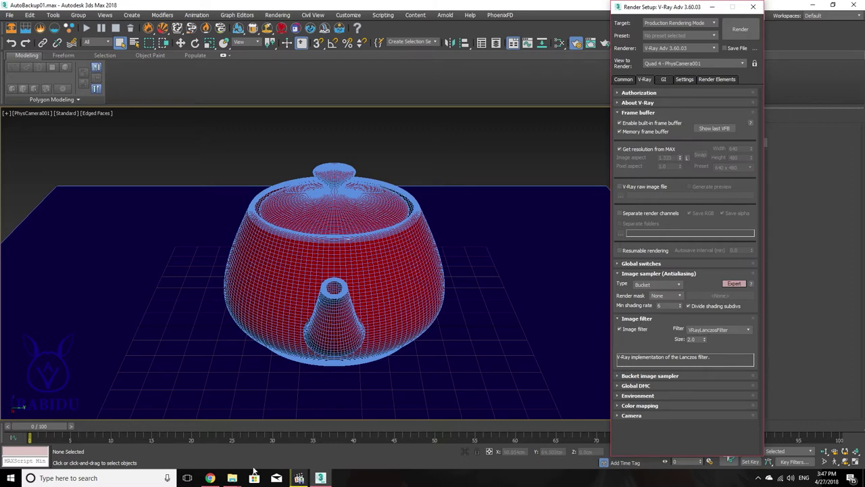
# Step: Open the V-Ray Image Filter docs in a new tab, review the filter renders, and return to 3ds Max
pyautogui.click(210, 478)
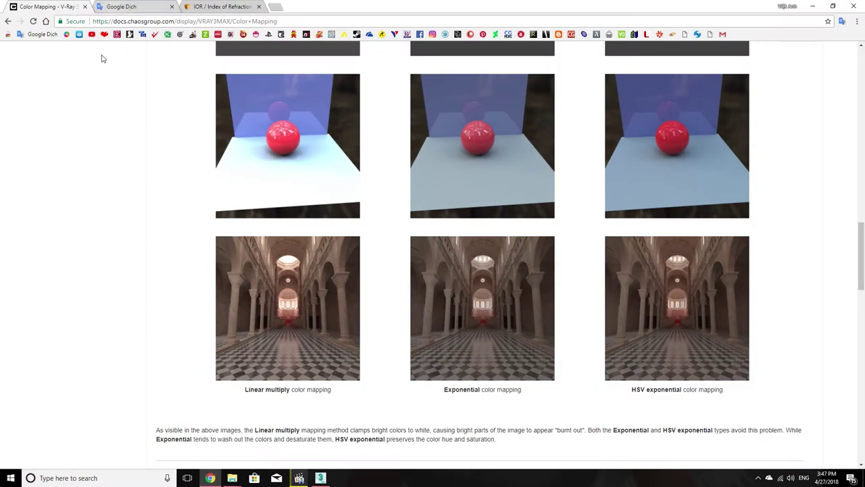
pyautogui.middleClick(8, 21)
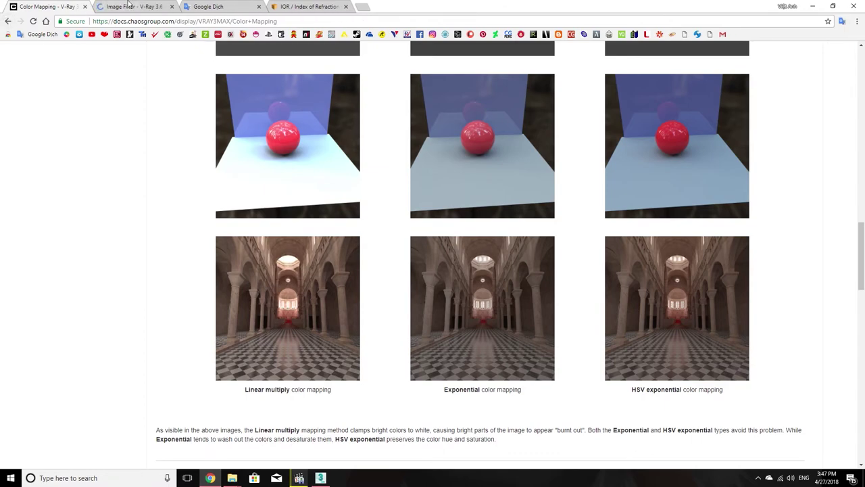
pyautogui.click(132, 7)
pyautogui.scroll(-15, 197, 205)
pyautogui.scroll(-2, 197, 205)
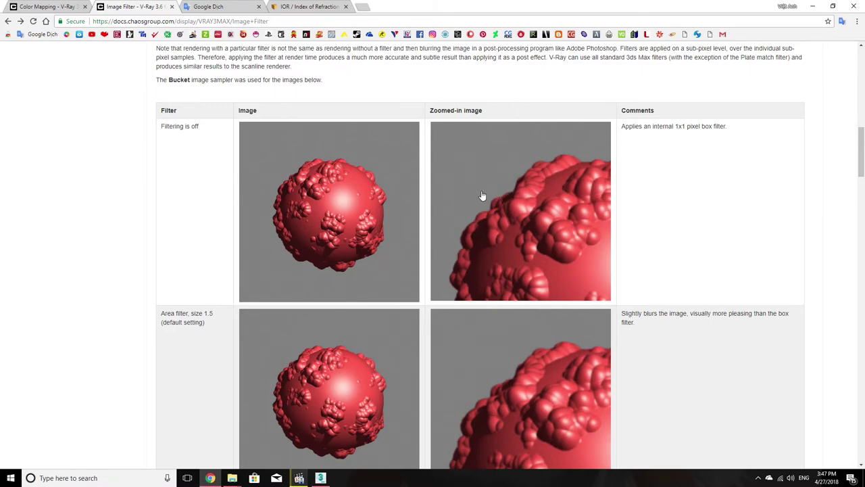
pyautogui.scroll(-4, 302, 169)
pyautogui.scroll(-1, 315, 166)
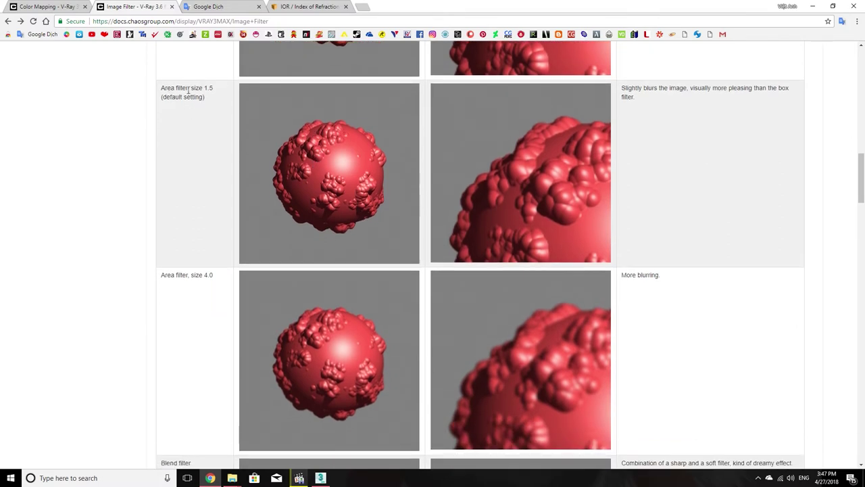
pyautogui.click(307, 478)
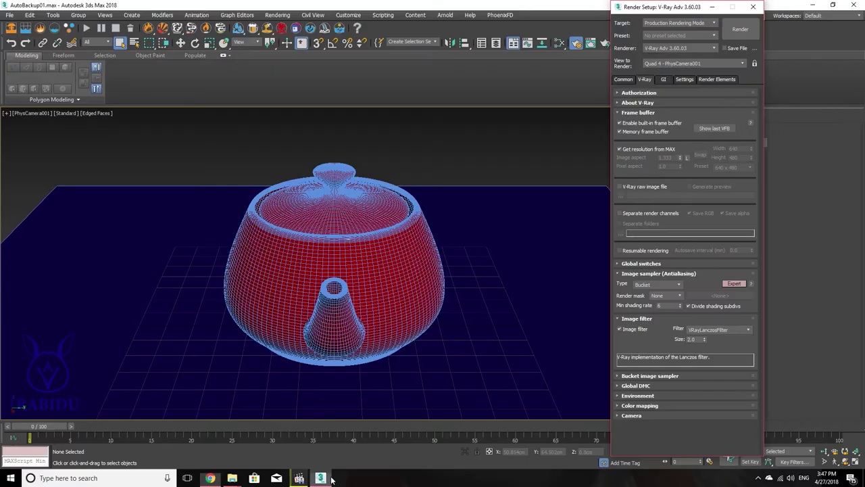
# Step: Browse the V-Ray image filter types, keep VRayLanczosFilter, and bring back the Image Filter docs in Chrome
pyautogui.click(709, 330)
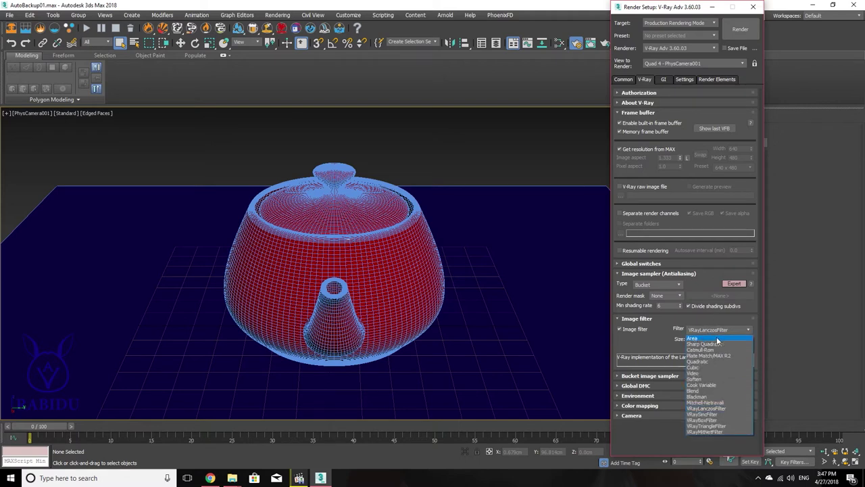
pyautogui.click(659, 339)
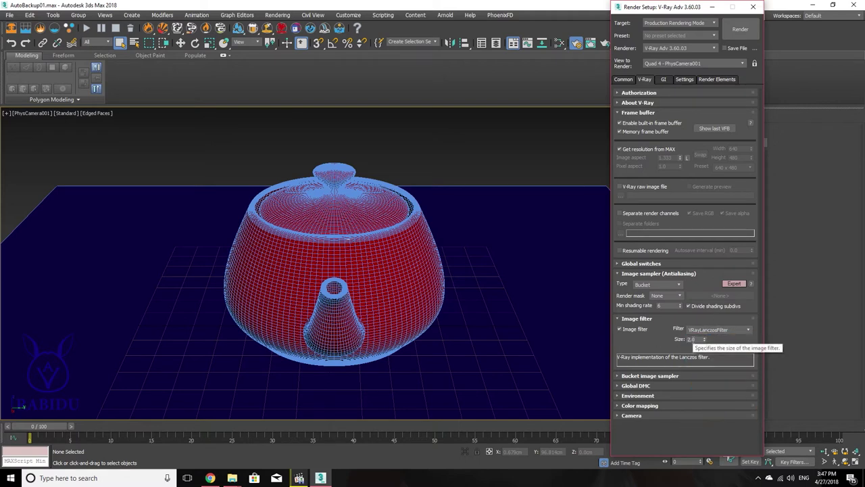
pyautogui.click(210, 478)
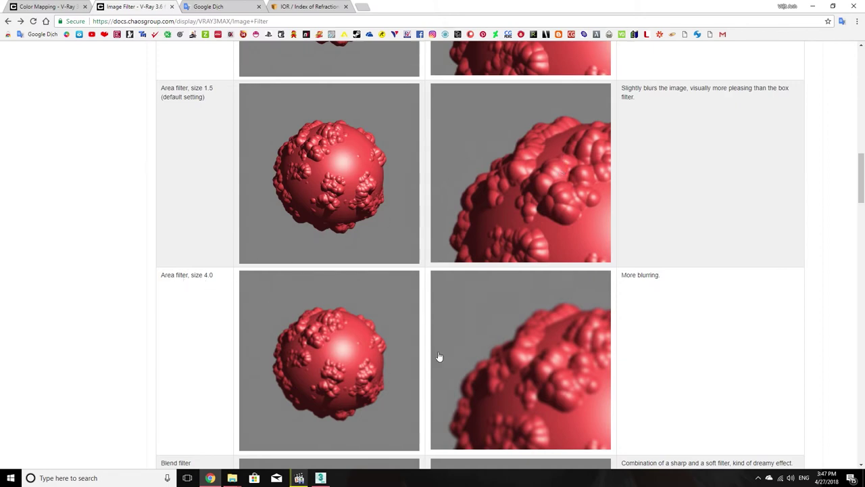
# Step: Review the Blend, Catmull-Rom, Mitchell-Netravali and Soften filter renders, then minimize Chrome to return to 3ds Max
pyautogui.scroll(-1, 560, 340)
pyautogui.scroll(-3, 560, 340)
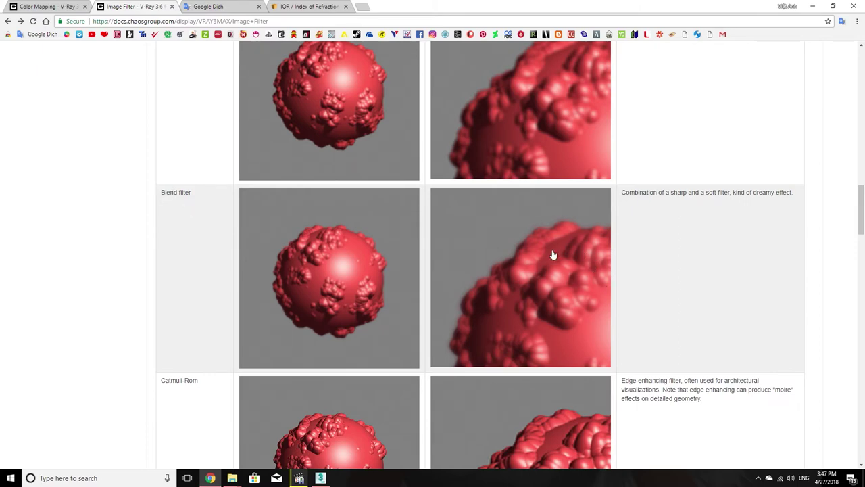
pyautogui.scroll(-2, 556, 285)
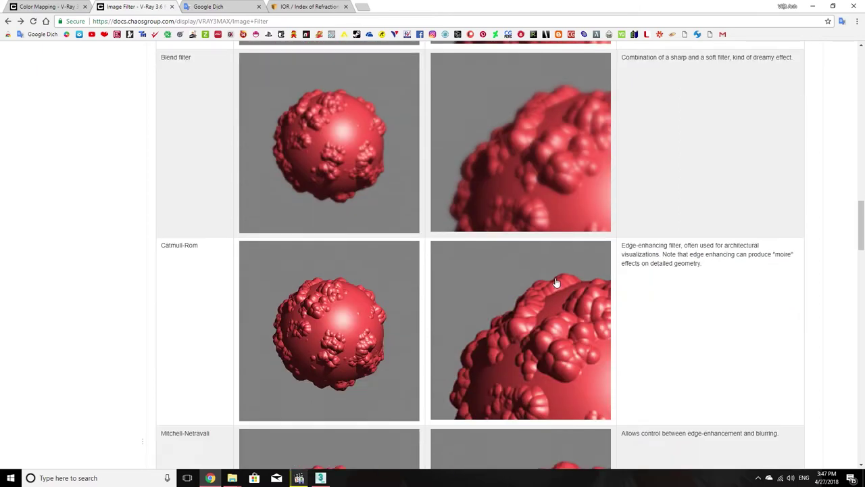
pyautogui.scroll(-3, 544, 309)
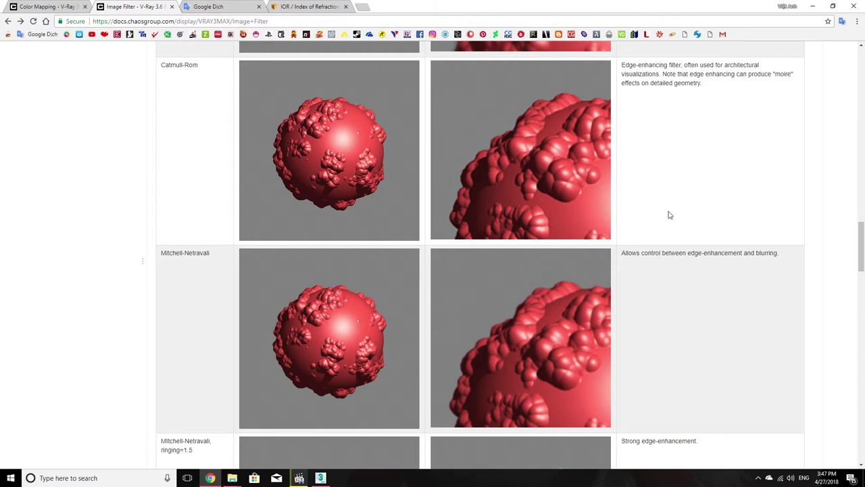
pyautogui.scroll(1, 658, 285)
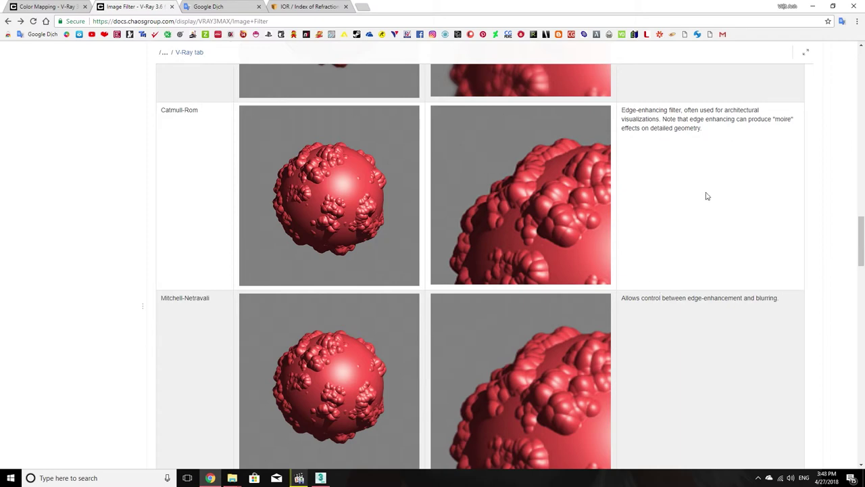
pyautogui.scroll(3, 446, 200)
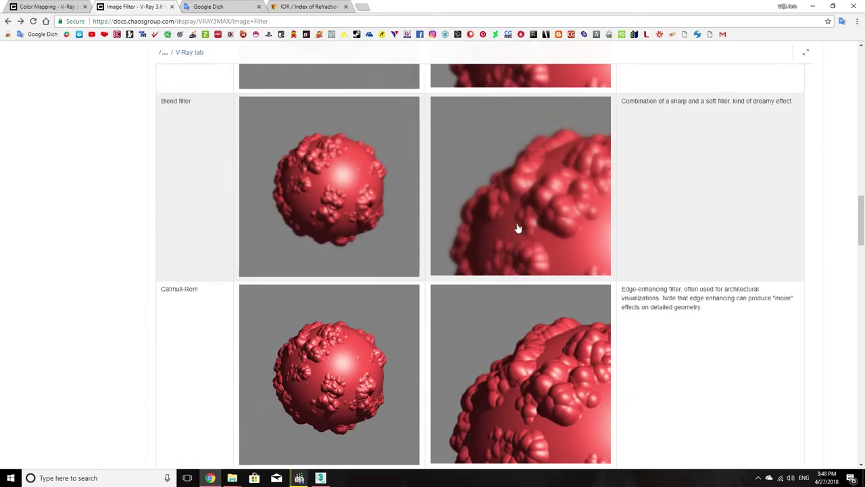
pyautogui.scroll(2, 537, 203)
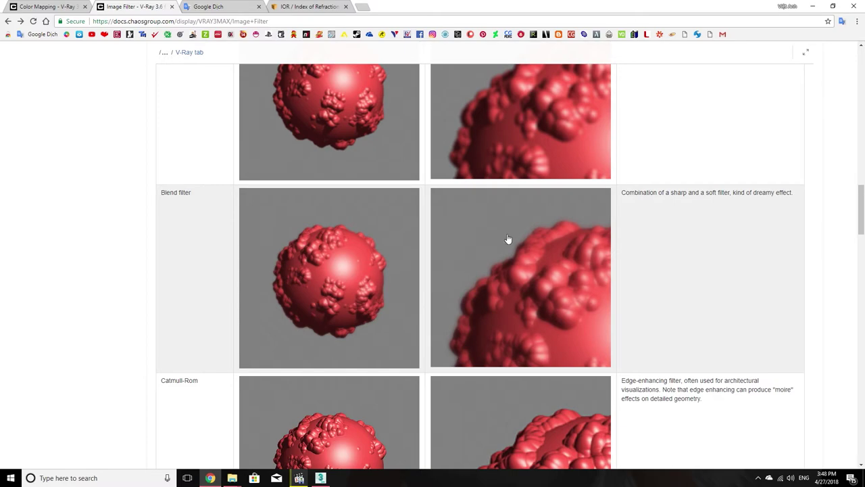
pyautogui.scroll(-3, 508, 240)
pyautogui.scroll(-5, 568, 302)
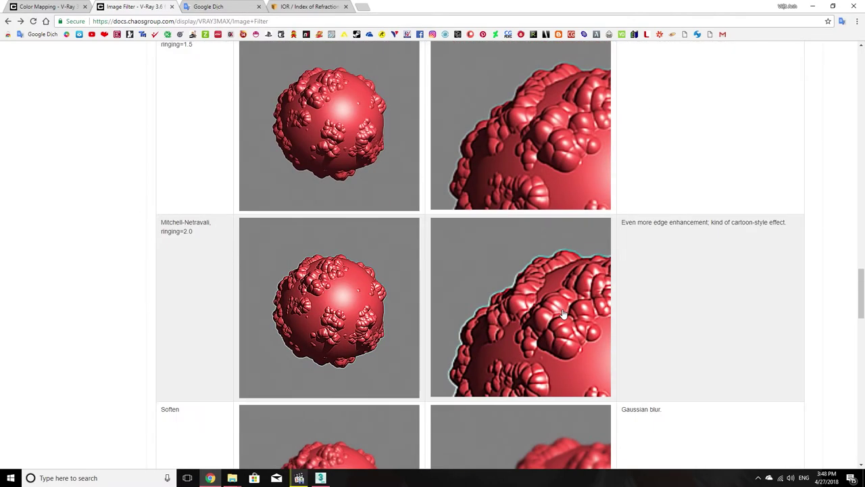
pyautogui.scroll(-3, 527, 328)
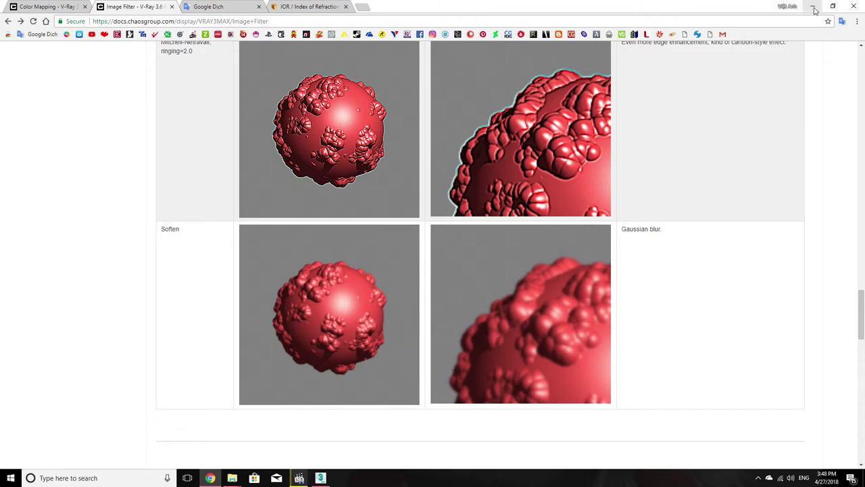
pyautogui.click(814, 7)
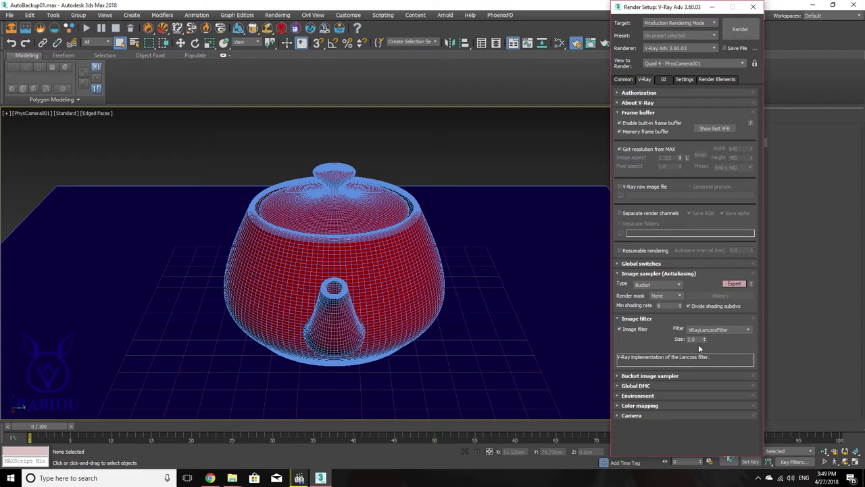
# Step: Expand Bucket image sampler, collapse Image filter, and restart the V-Ray render of the teapot
pyautogui.click(616, 376)
pyautogui.click(619, 319)
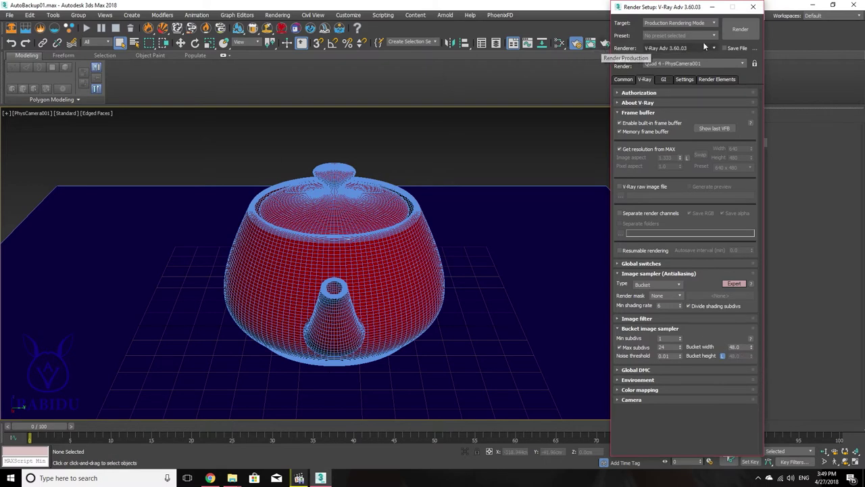
pyautogui.click(743, 30)
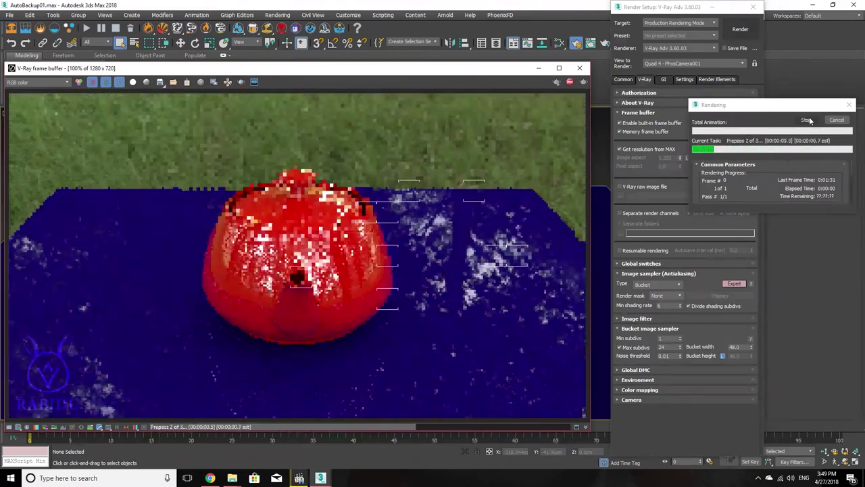
pyautogui.click(806, 119)
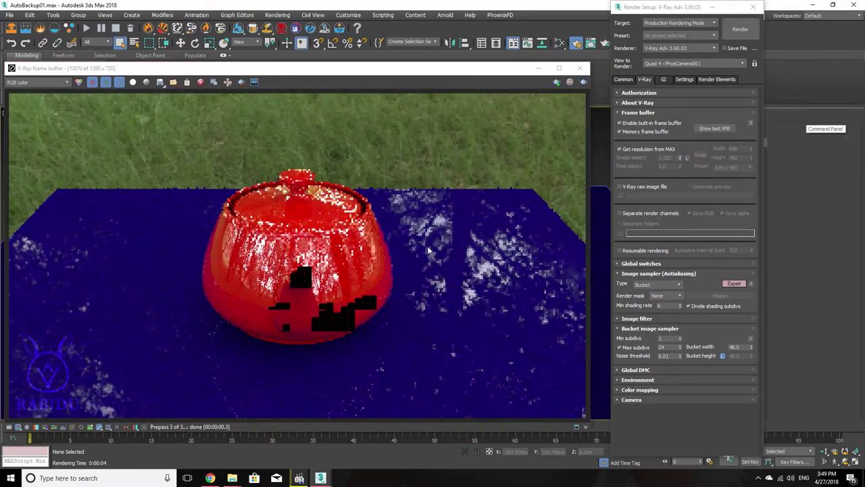
pyautogui.click(740, 29)
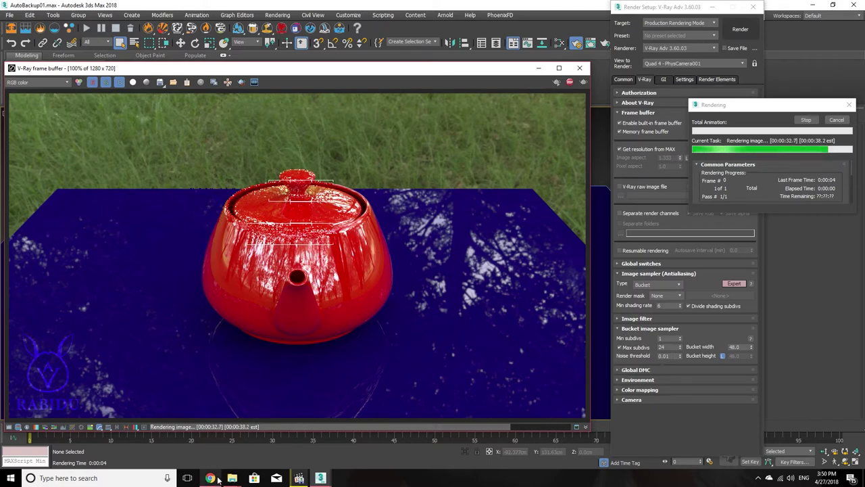
pyautogui.click(210, 478)
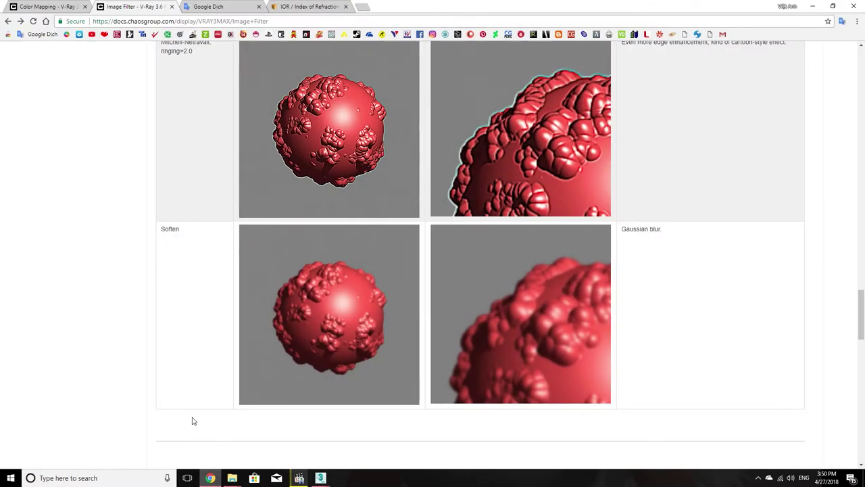
pyautogui.click(363, 6)
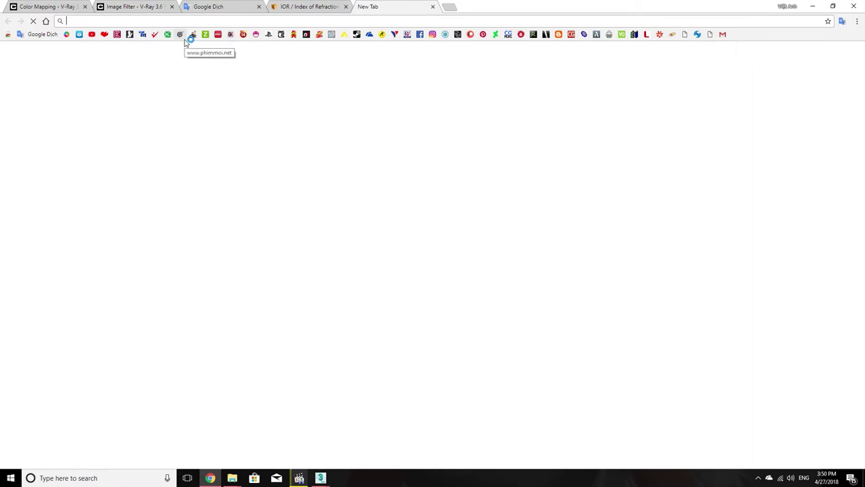
pyautogui.write('no')
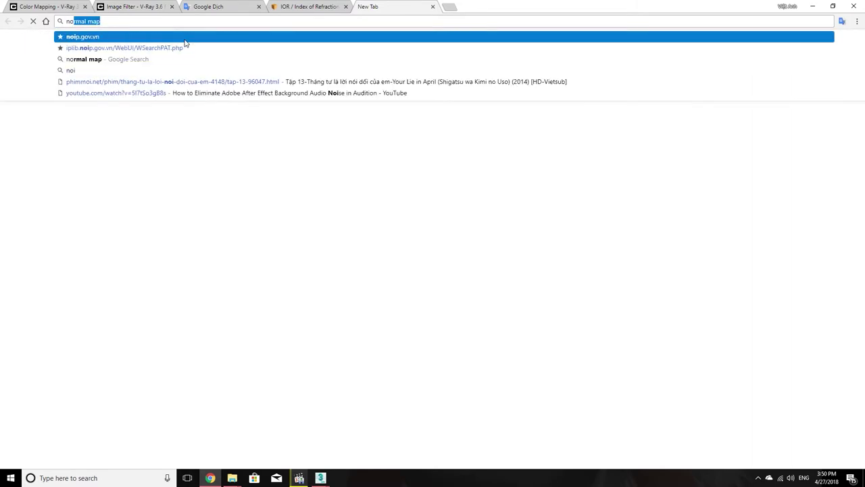
pyautogui.write('ise ')
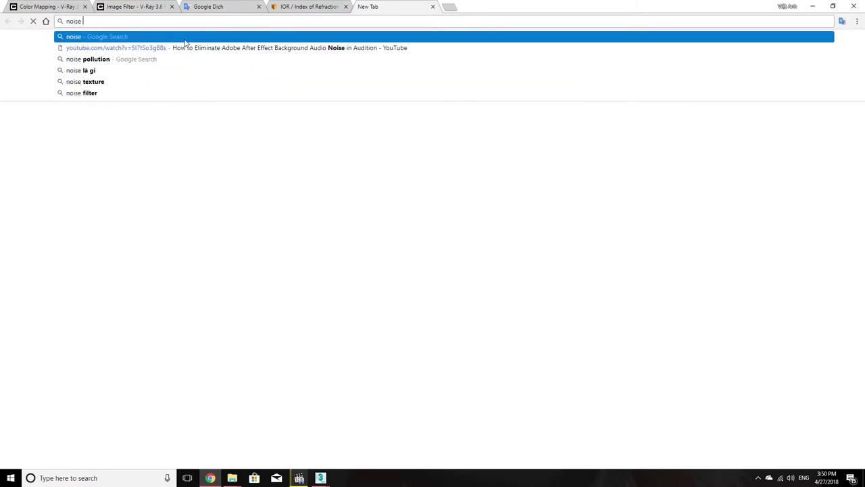
pyautogui.write('p')
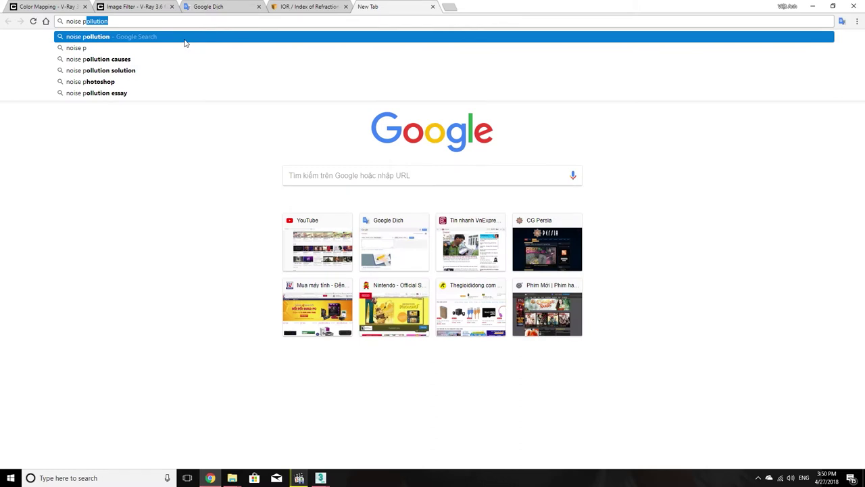
pyautogui.write('icture')
pyautogui.press('Return')
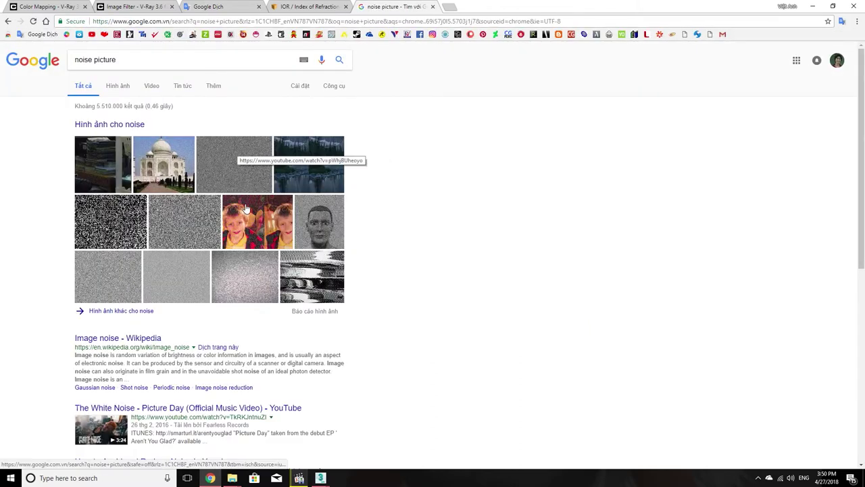
pyautogui.click(246, 210)
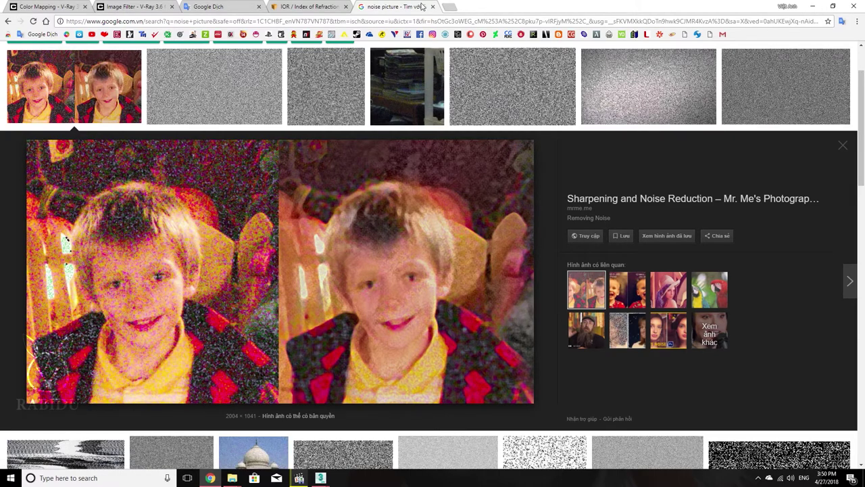
pyautogui.click(433, 7)
pyautogui.click(812, 7)
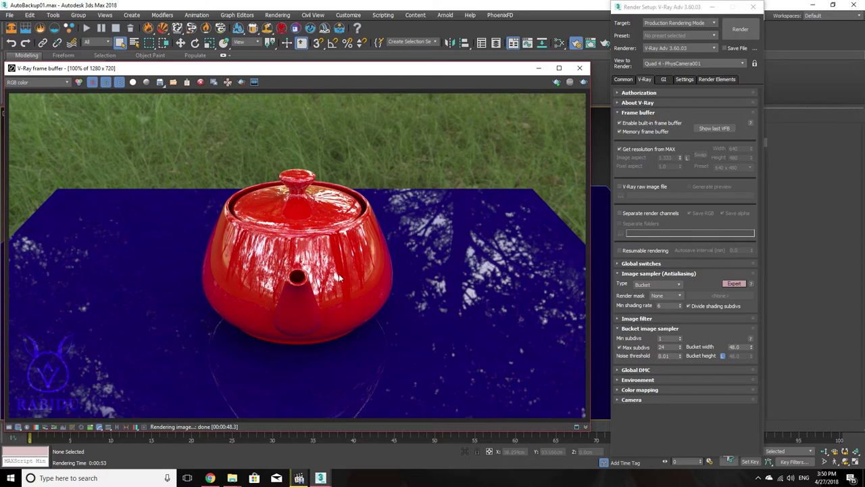
# Step: Set the Noise threshold to 1.0 and render the teapot
pyautogui.click(669, 365)
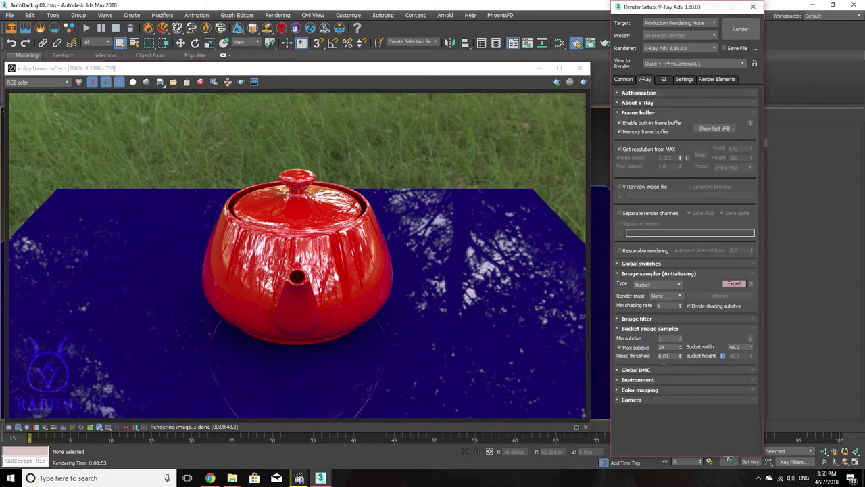
pyautogui.moveTo(675, 355); pyautogui.dragTo(631, 356)
pyautogui.write('1')
pyautogui.click(738, 29)
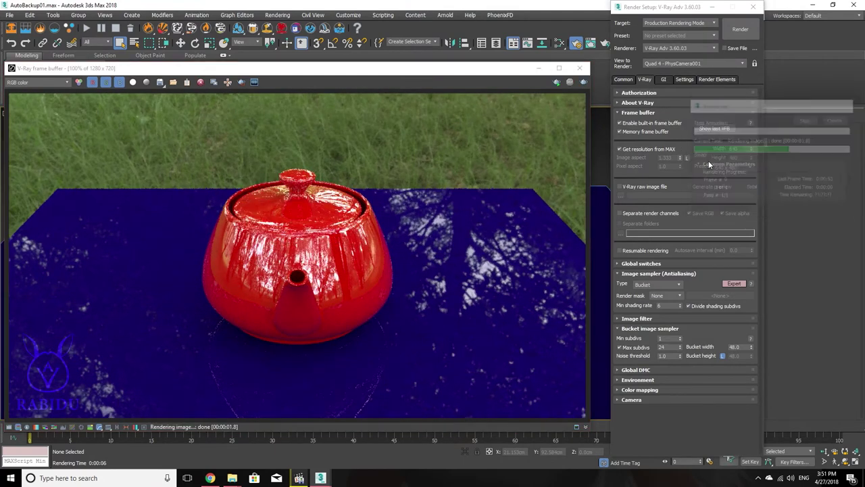
# Step: Inspect the grain on the teapot's lid and knob, then re-enter Noise threshold 0.01
pyautogui.scroll(5, 316, 248)
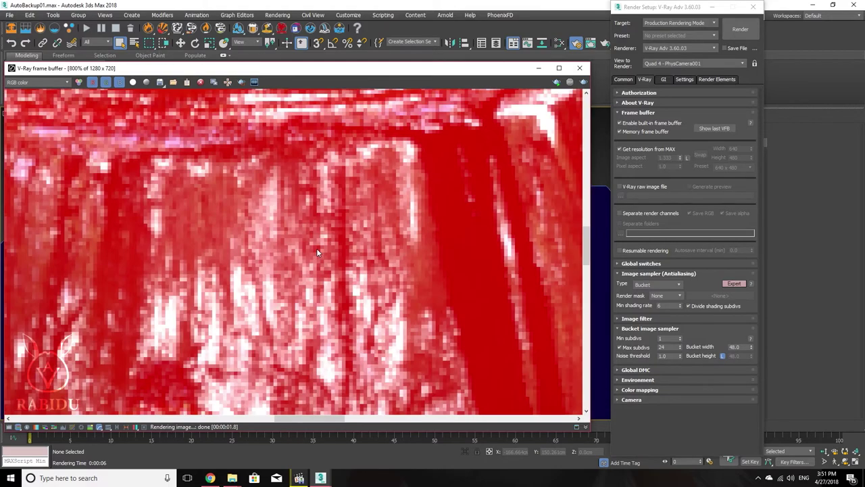
pyautogui.scroll(-2, 316, 248)
pyautogui.scroll(-2, 317, 248)
pyautogui.scroll(-2, 317, 248)
pyautogui.scroll(2, 316, 248)
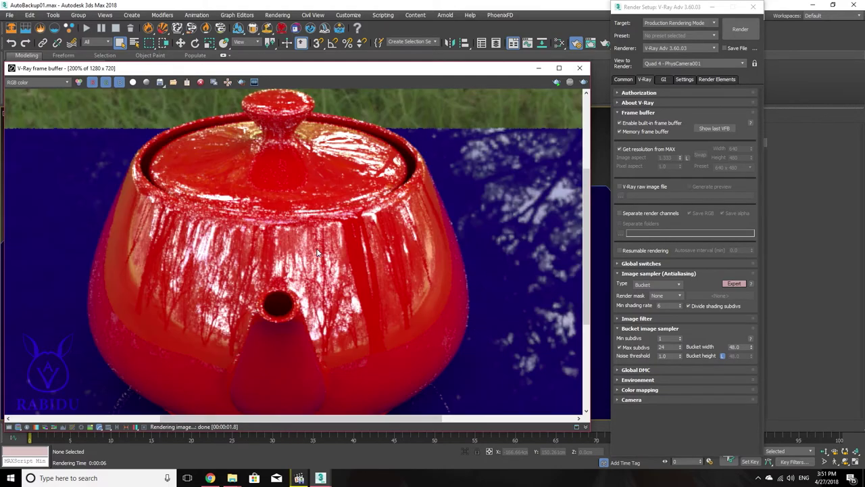
pyautogui.scroll(1, 274, 95)
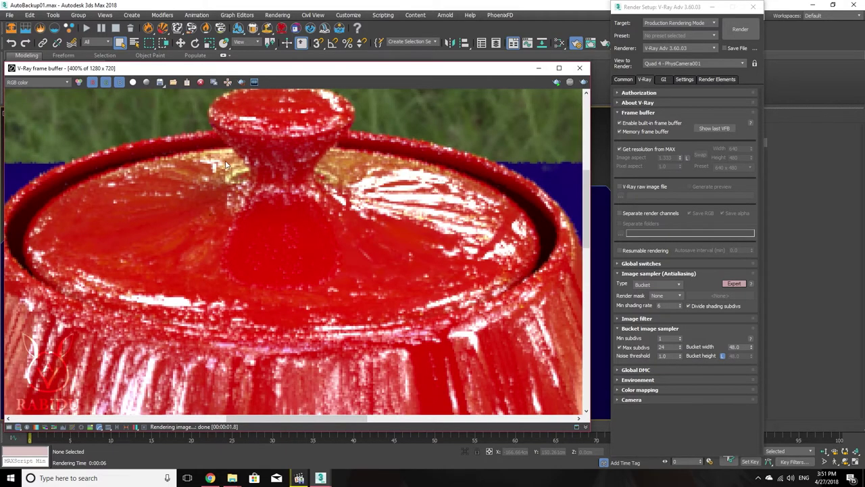
pyautogui.moveTo(226, 165); pyautogui.dragTo(255, 225, button='middle')
pyautogui.scroll(1, 220, 222)
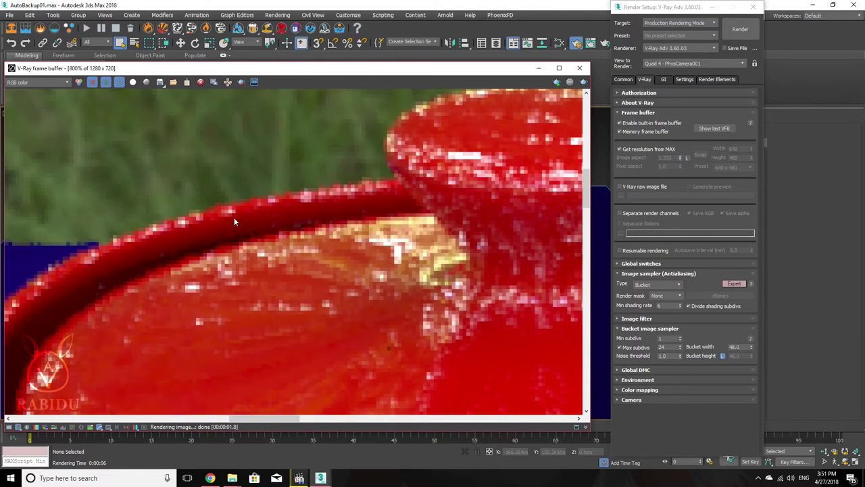
pyautogui.scroll(-1, 267, 211)
pyautogui.moveTo(205, 243); pyautogui.dragTo(266, 226, button='middle')
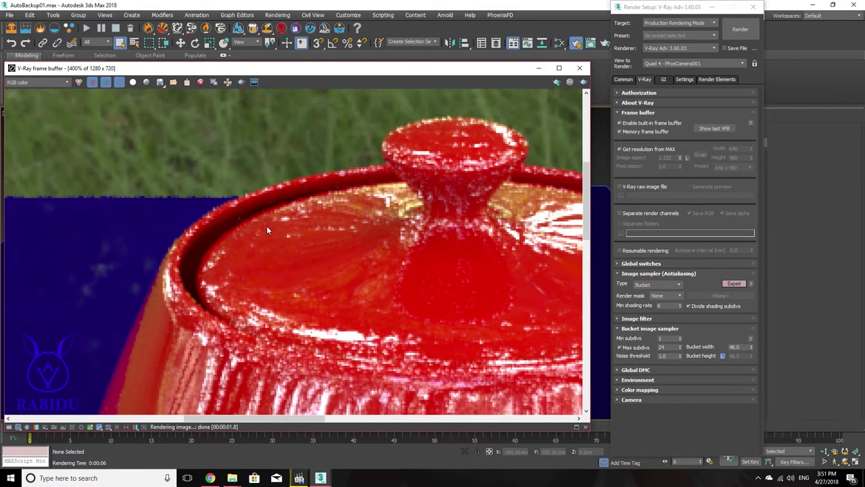
pyautogui.scroll(1, 190, 280)
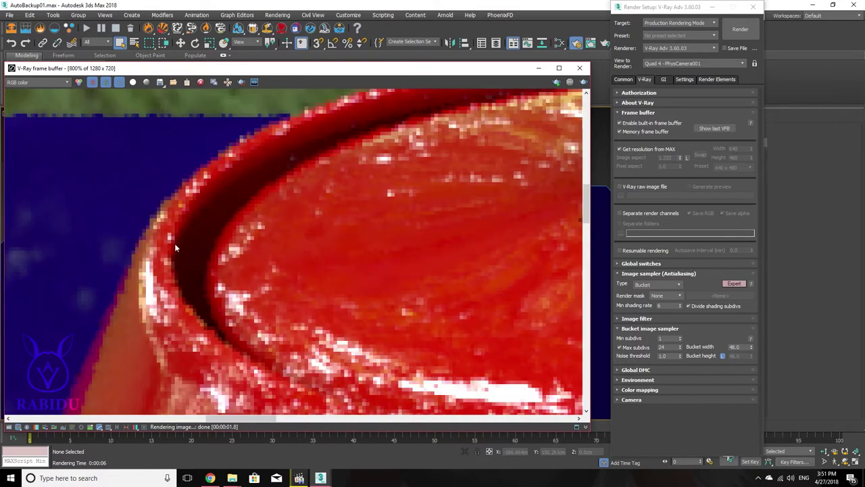
pyautogui.moveTo(175, 244); pyautogui.dragTo(387, 207, button='middle')
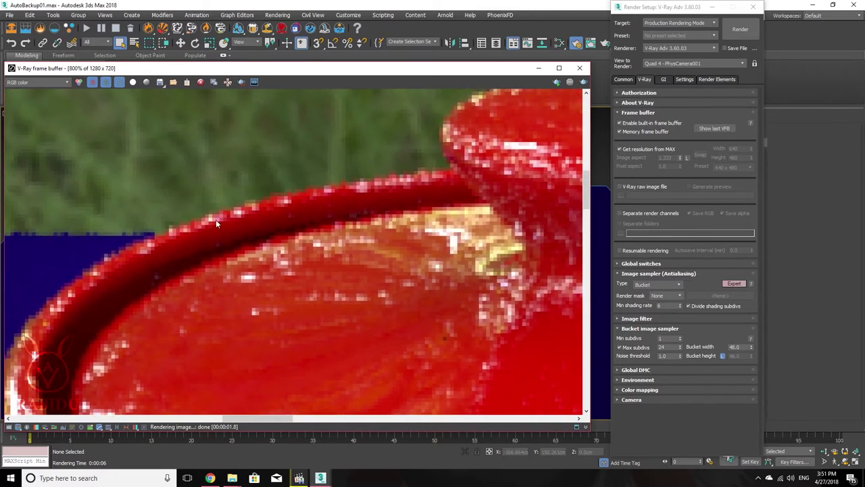
pyautogui.click(625, 361)
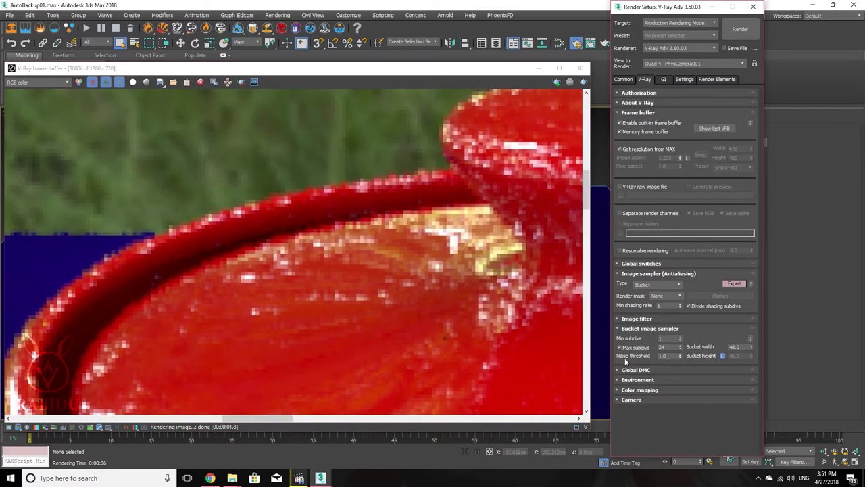
pyautogui.doubleClick(668, 358)
pyautogui.write('0.01')
# Step: Region-render the teapot's lid rim, then the lid knob, in the V-Ray frame buffer
pyautogui.click(241, 81)
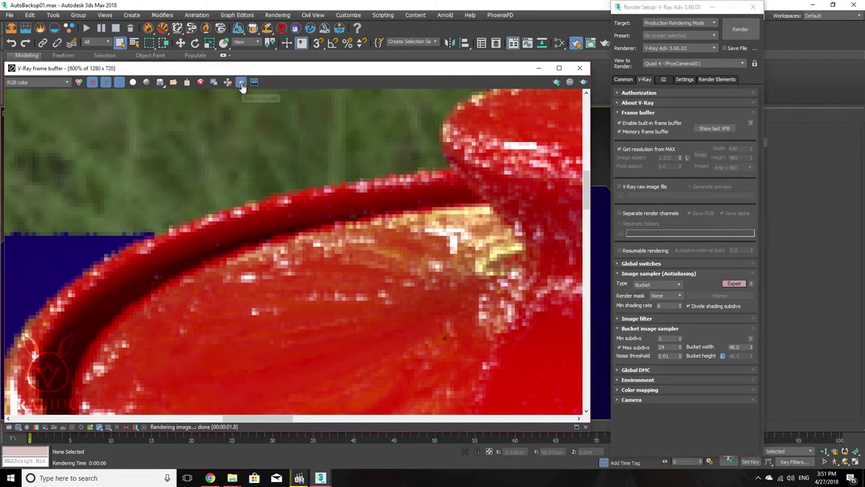
pyautogui.moveTo(213, 146)
pyautogui.mouseDown()
pyautogui.moveTo(309, 331)
pyautogui.moveTo(320, 327)
pyautogui.mouseUp()
pyautogui.moveTo(61, 169); pyautogui.dragTo(299, 317)
pyautogui.click(584, 82)
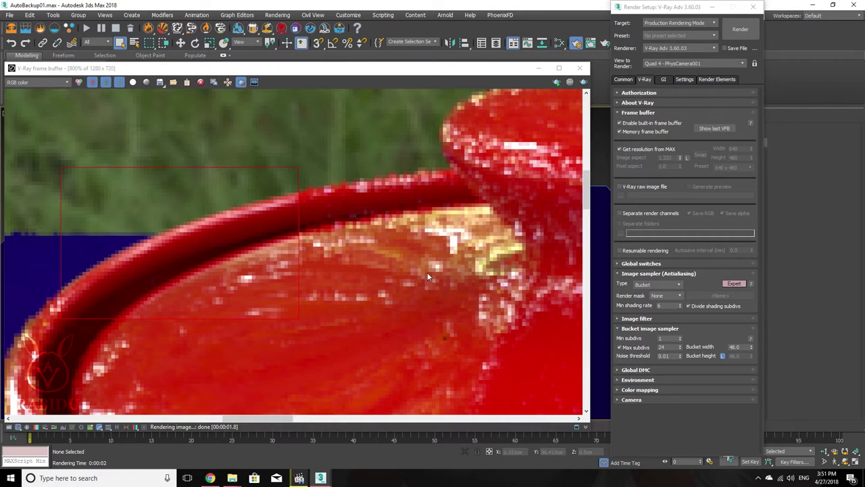
pyautogui.moveTo(428, 272); pyautogui.dragTo(202, 296, button='middle')
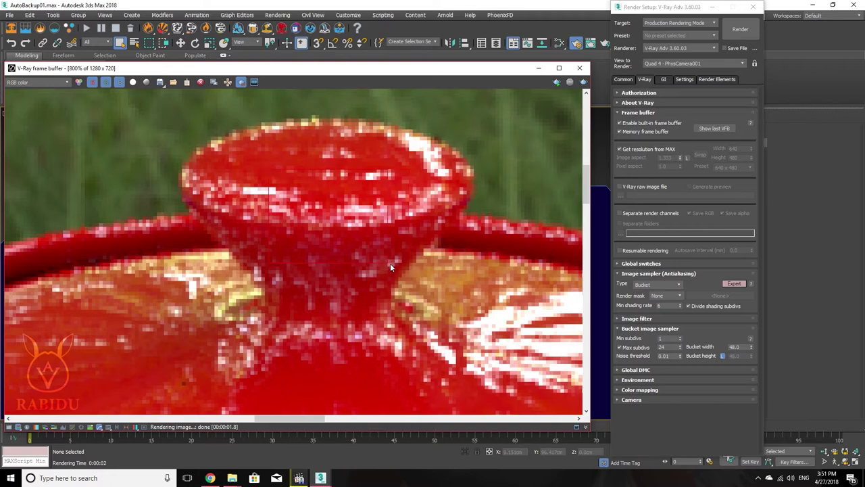
pyautogui.click(584, 82)
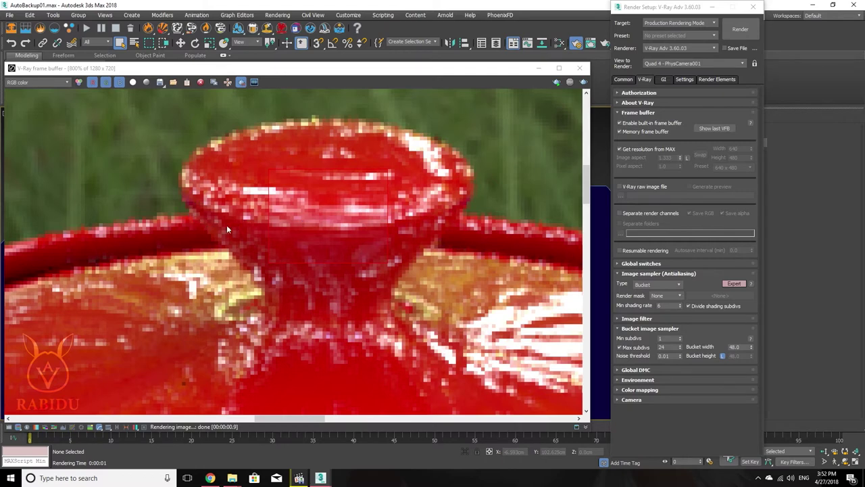
pyautogui.scroll(-2, 257, 243)
# Step: Turn off region rendering and render the full frame at noise threshold 1
pyautogui.scroll(-1, 278, 261)
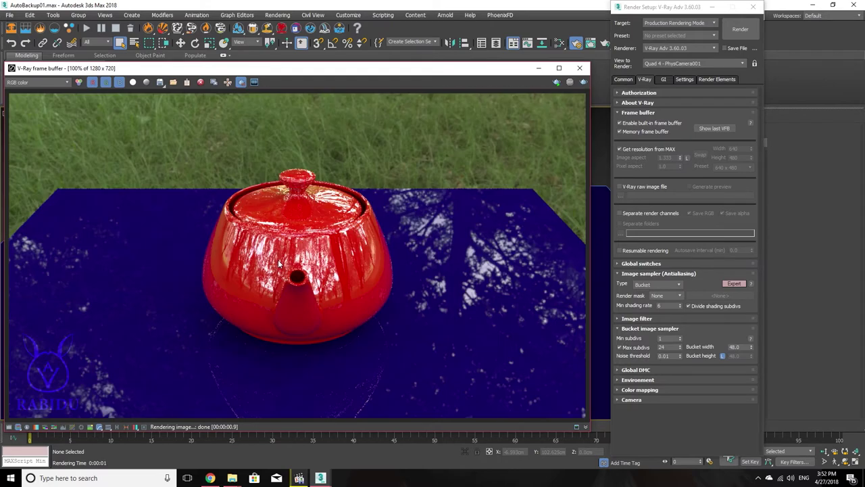
pyautogui.scroll(-1, 278, 260)
pyautogui.scroll(1, 273, 220)
pyautogui.click(240, 81)
pyautogui.click(671, 356)
pyautogui.doubleClick(666, 356)
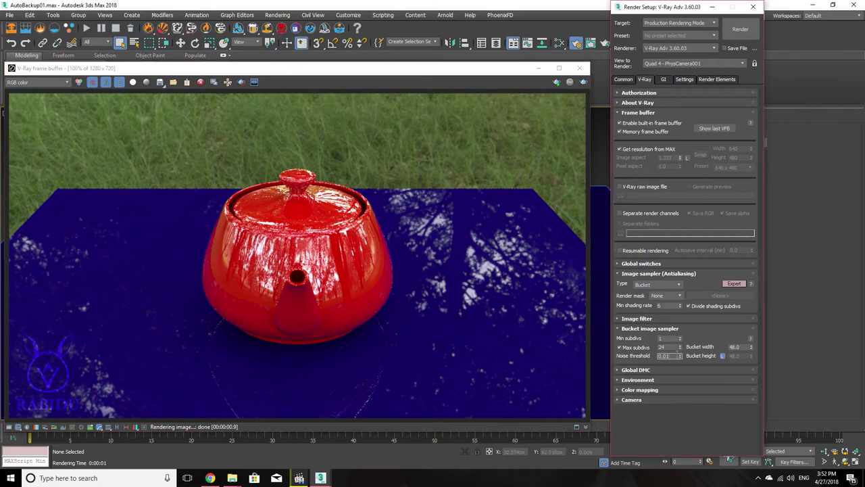
pyautogui.write('1')
pyautogui.click(741, 33)
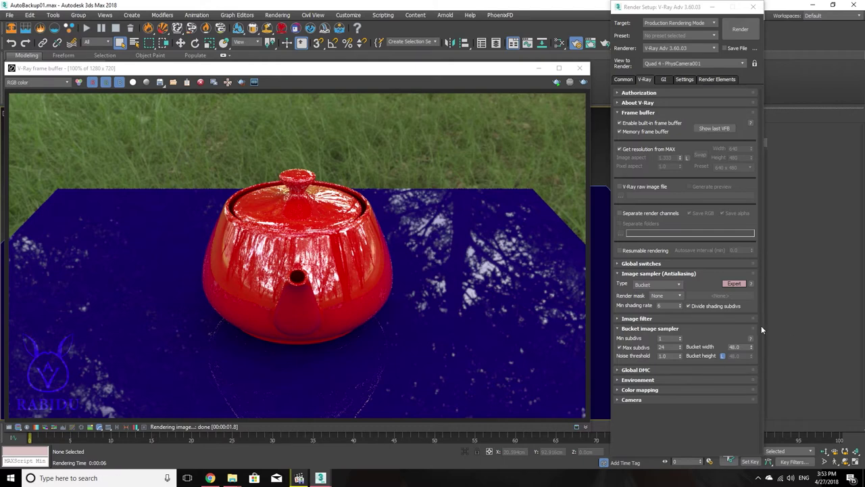
# Step: Restore the Noise threshold to 0.01 and expand the Global DMC rollout
pyautogui.doubleClick(669, 356)
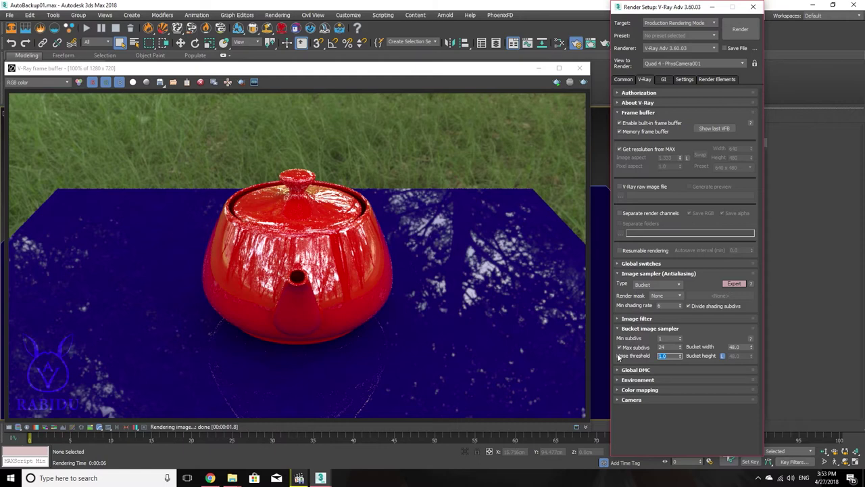
pyautogui.press('BackSpace')
pyautogui.press('Return')
pyautogui.click(620, 371)
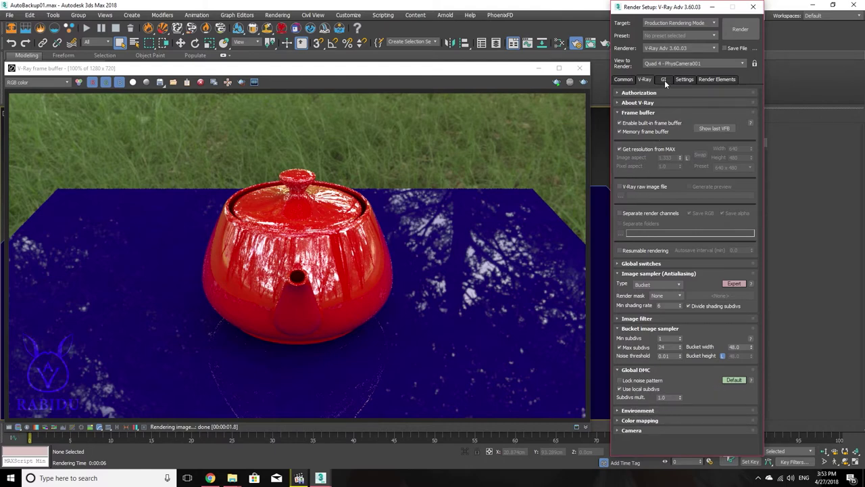
# Step: Turn off local subdivs and set both primary and secondary GI engines to Brute force
pyautogui.click(629, 390)
pyautogui.click(664, 79)
pyautogui.click(679, 112)
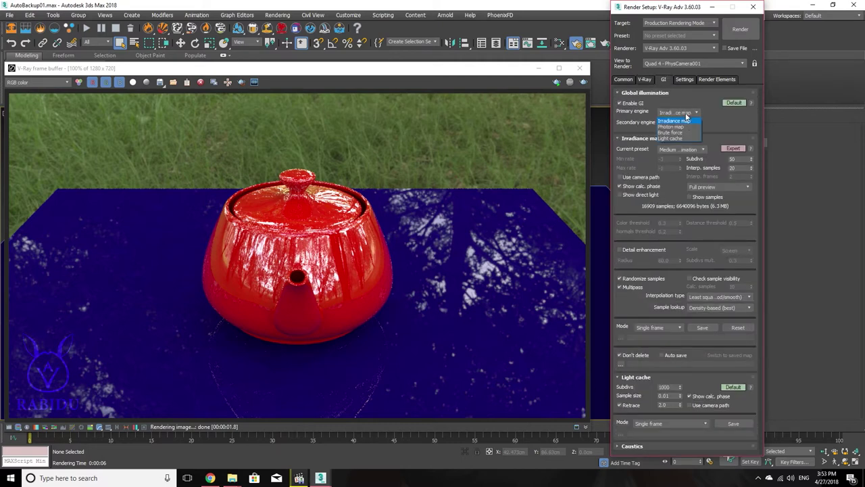
pyautogui.click(679, 132)
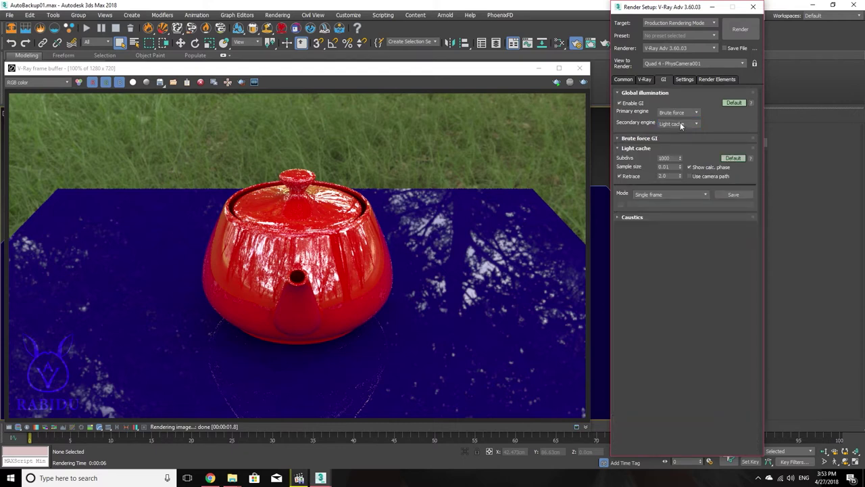
pyautogui.click(679, 125)
pyautogui.click(679, 144)
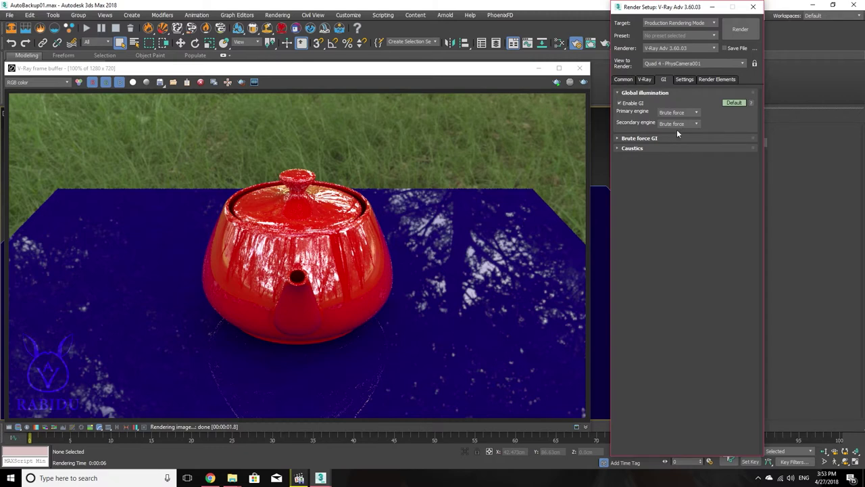
pyautogui.click(619, 139)
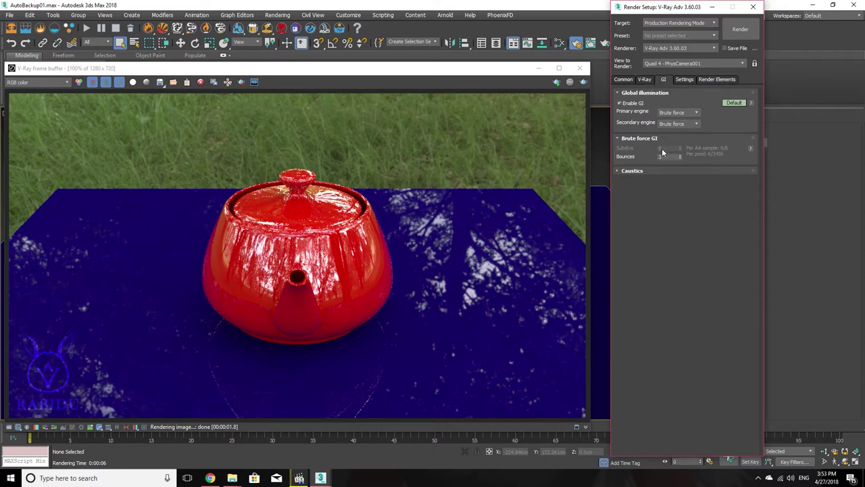
# Step: Enable Use local subdivs and set the Global DMC subdivs multiplier to 2.0
pyautogui.click(645, 80)
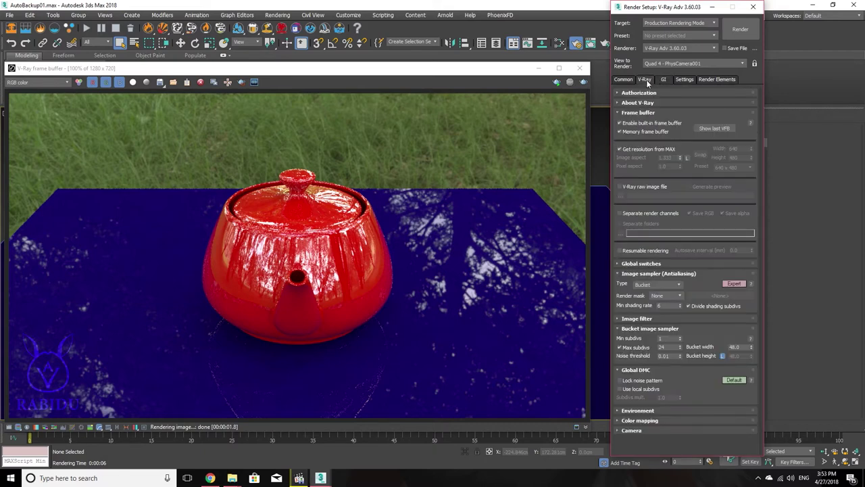
pyautogui.click(619, 389)
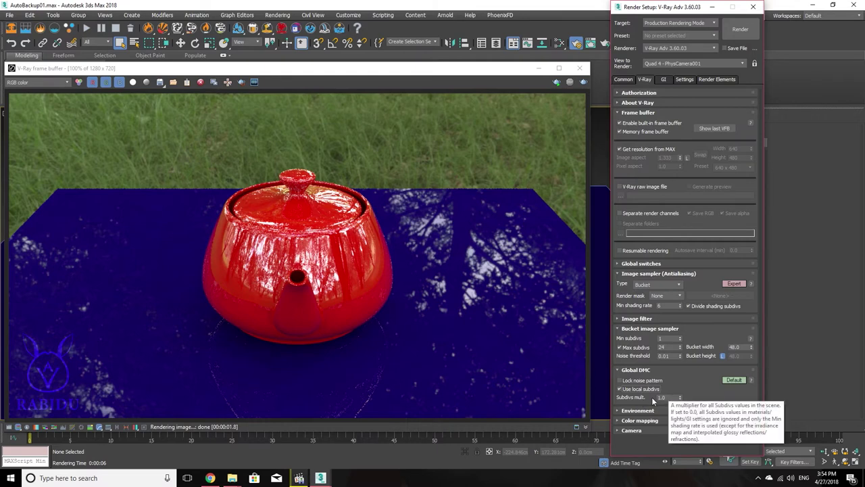
pyautogui.click(663, 80)
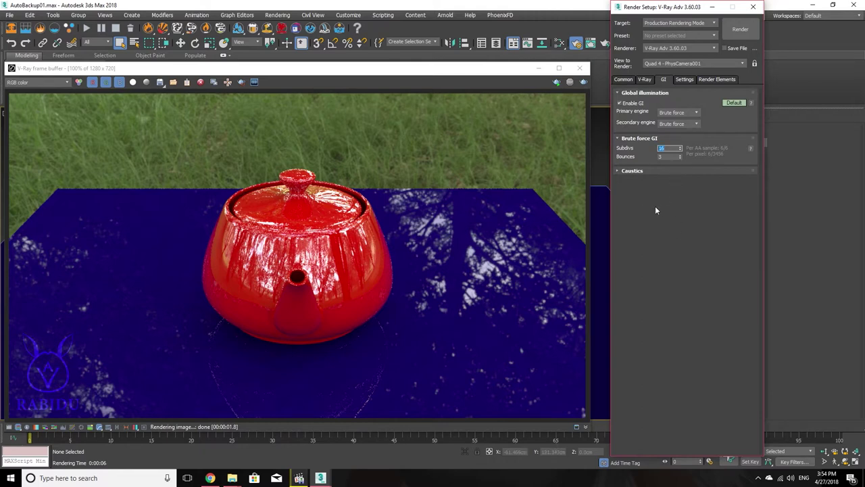
pyautogui.moveTo(669, 148)
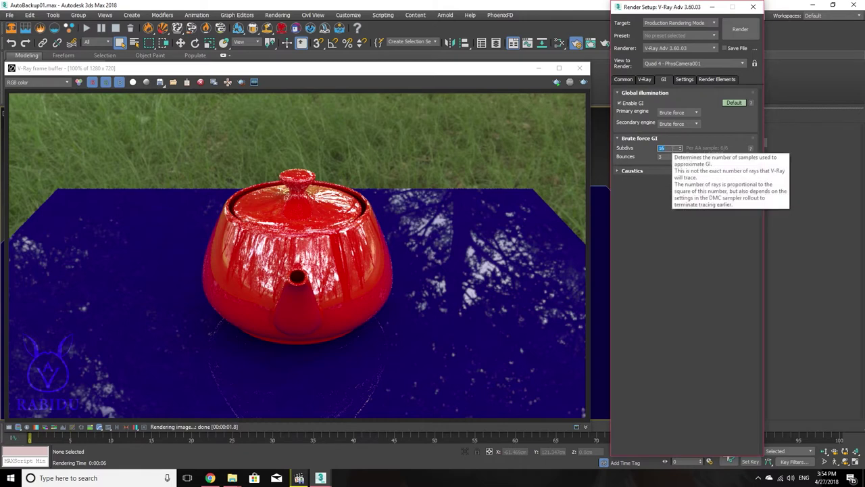
pyautogui.click(645, 80)
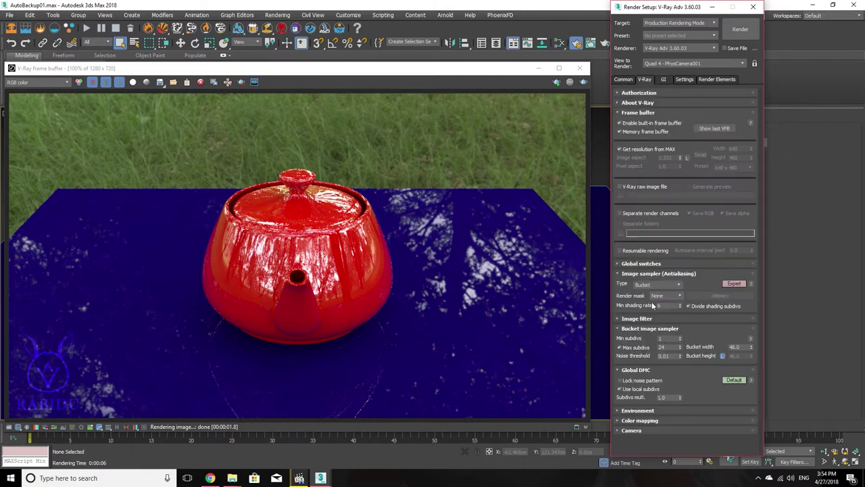
pyautogui.click(665, 398)
pyautogui.write('2')
pyautogui.press('Return')
pyautogui.click(665, 80)
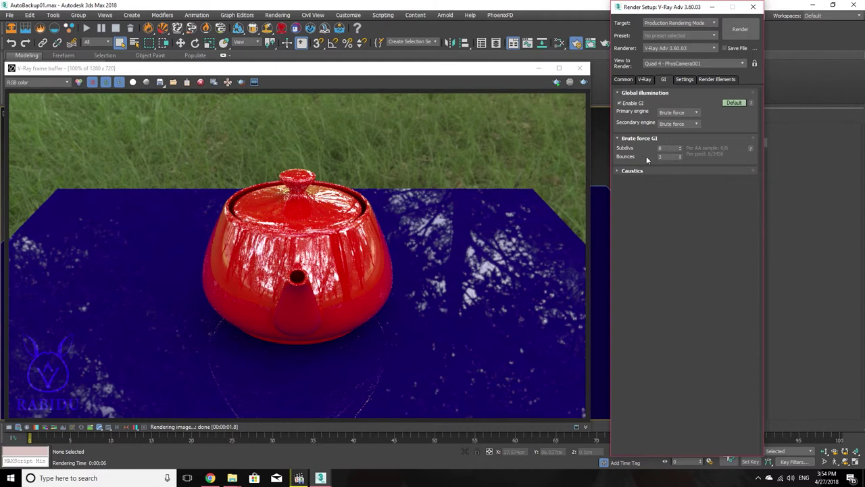
# Step: Set the Global DMC subdivs multiplier back to 1.0 on the V-Ray tab
pyautogui.click(645, 80)
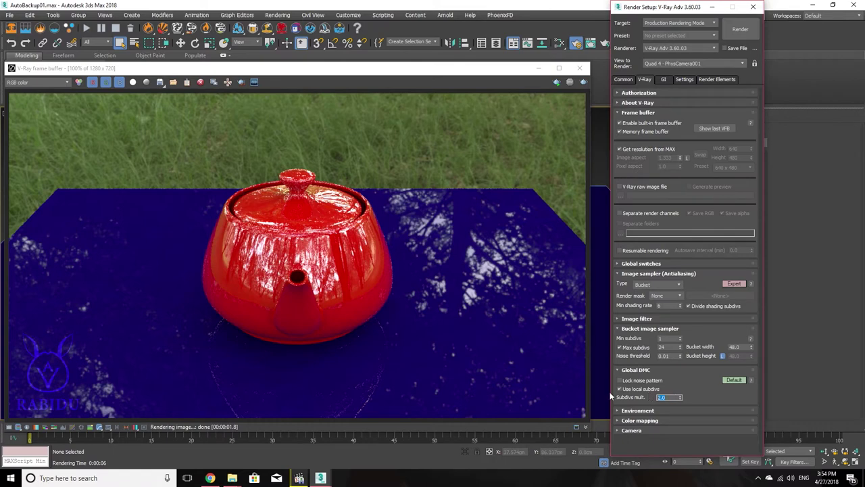
pyautogui.write('1')
pyautogui.press('Return')
# Step: In the Slate Material Editor, view Material #28, then edit Material #25's Reflect subdivs
pyautogui.click(560, 45)
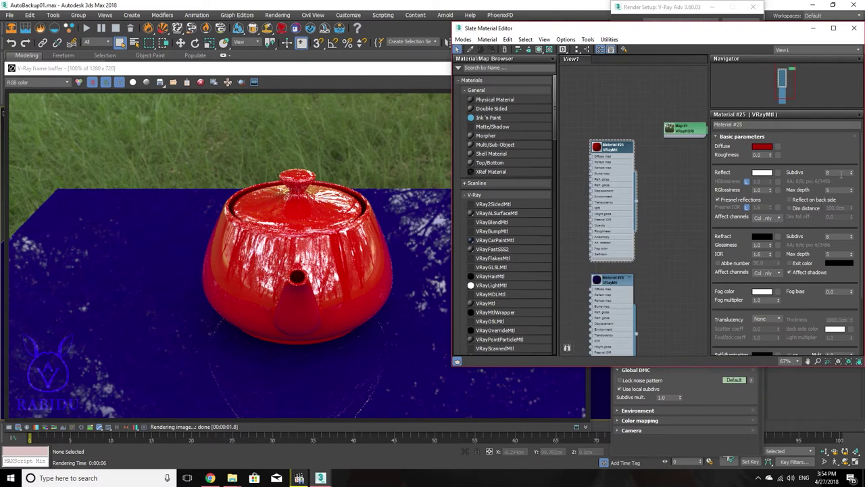
pyautogui.click(613, 296)
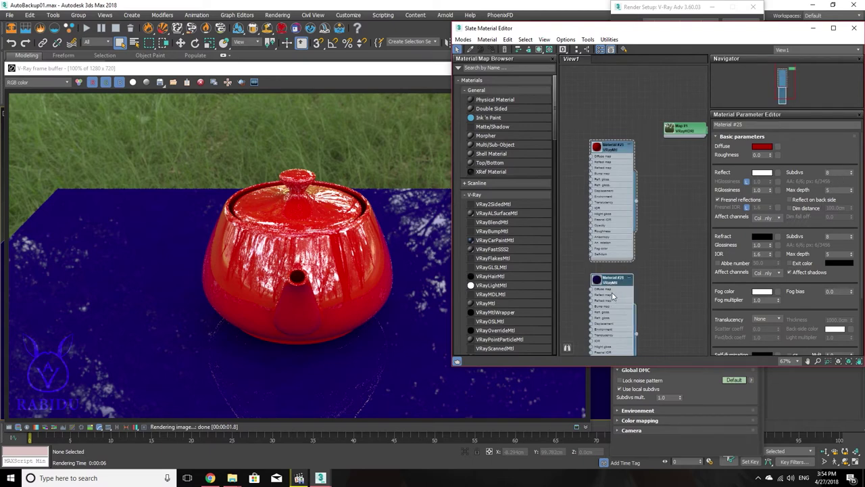
pyautogui.click(625, 208)
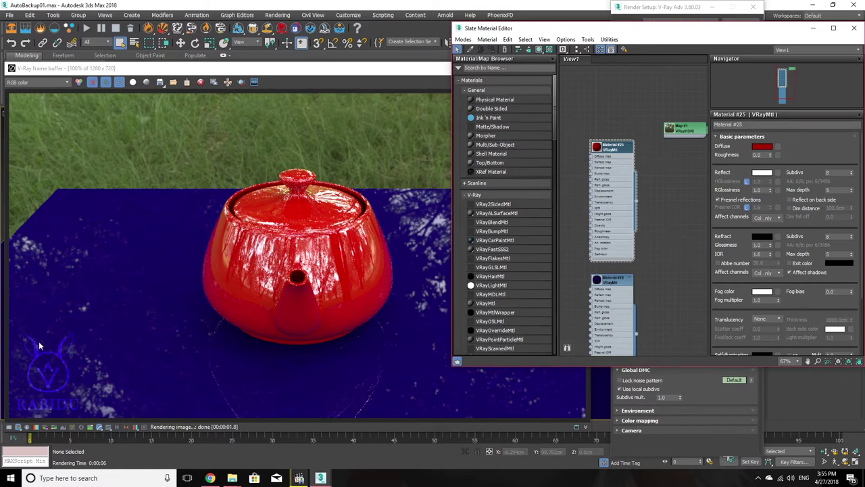
pyautogui.doubleClick(828, 173)
pyautogui.write('3')
pyautogui.write('16')
pyautogui.write('8')
# Step: Close the material editor and swap the Global DMC rollout for Color mapping (Reinhard)
pyautogui.click(854, 28)
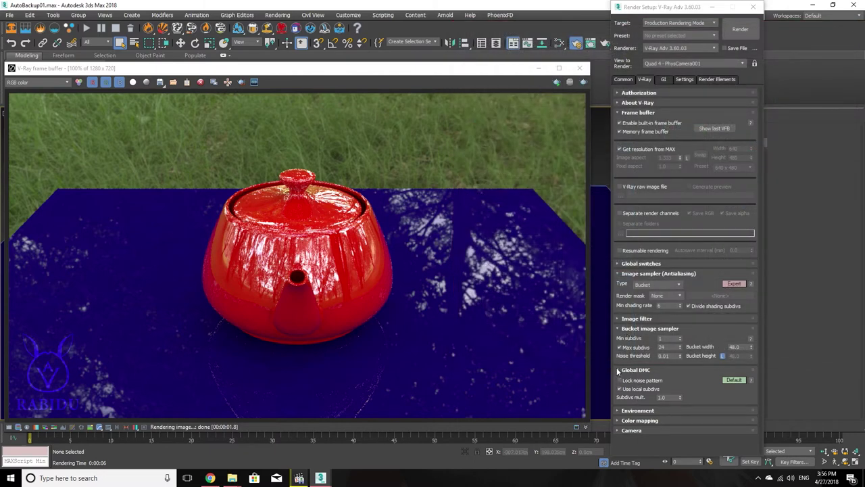
pyautogui.click(617, 370)
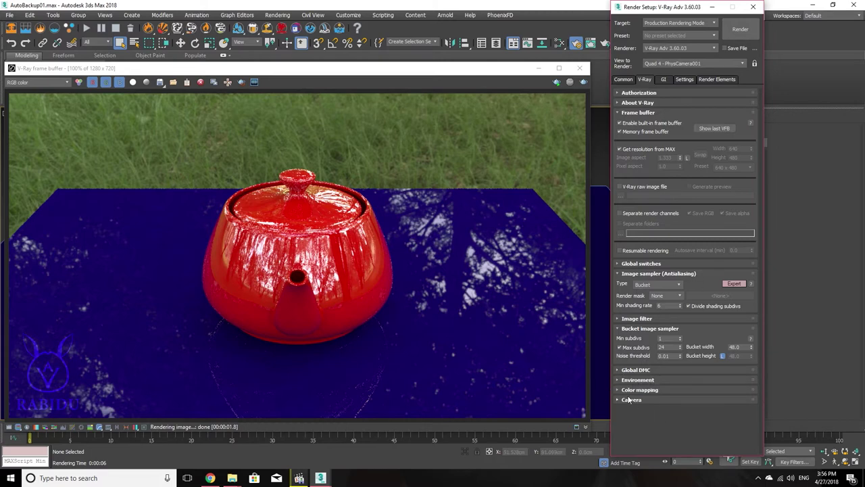
pyautogui.click(619, 390)
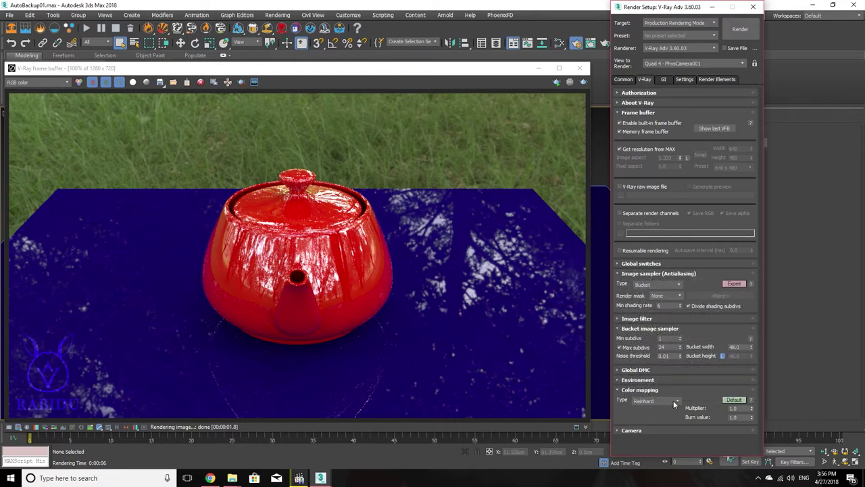
pyautogui.click(211, 478)
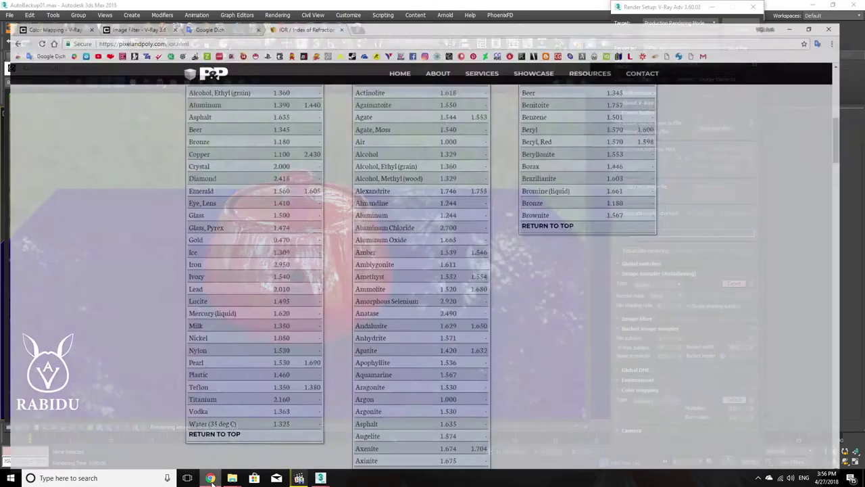
pyautogui.click(14, 6)
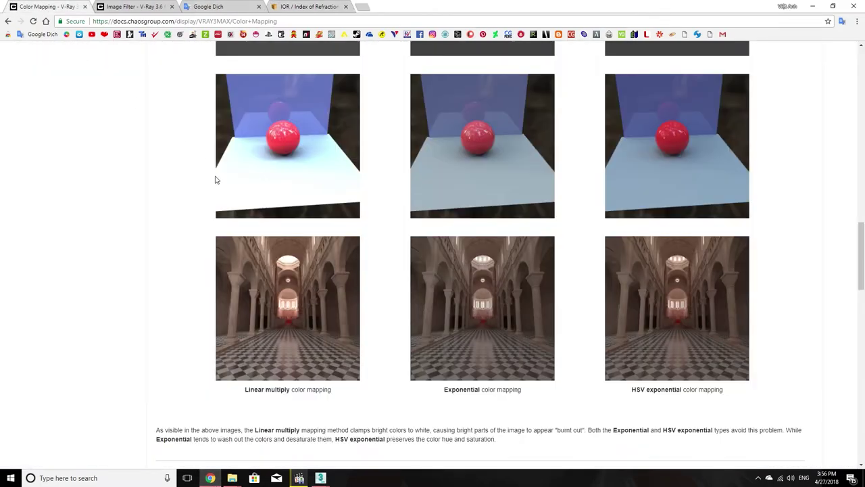
pyautogui.scroll(2, 219, 203)
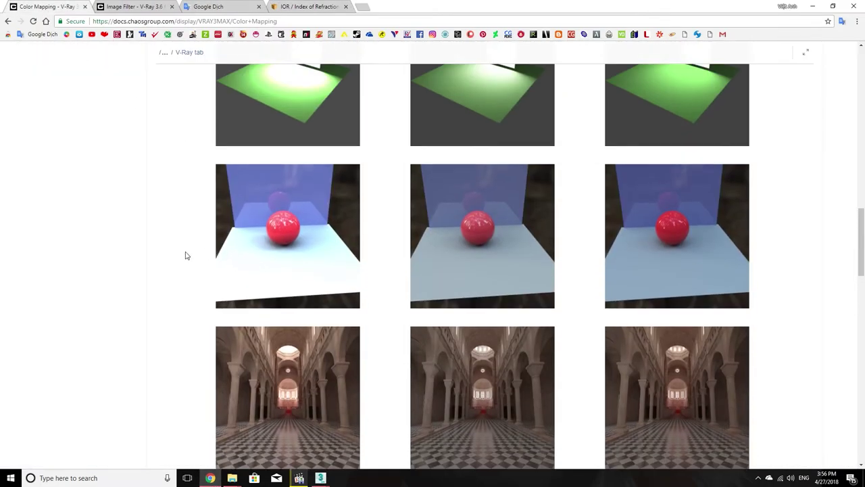
pyautogui.scroll(4, 189, 263)
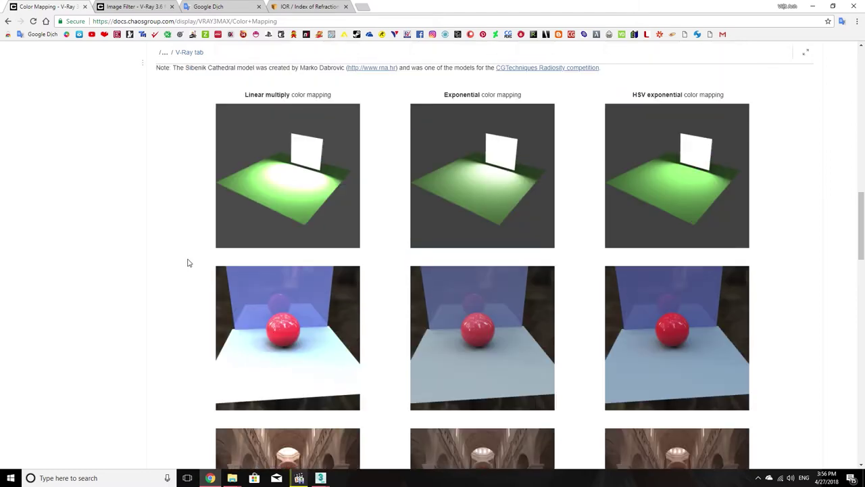
pyautogui.scroll(-1, 188, 261)
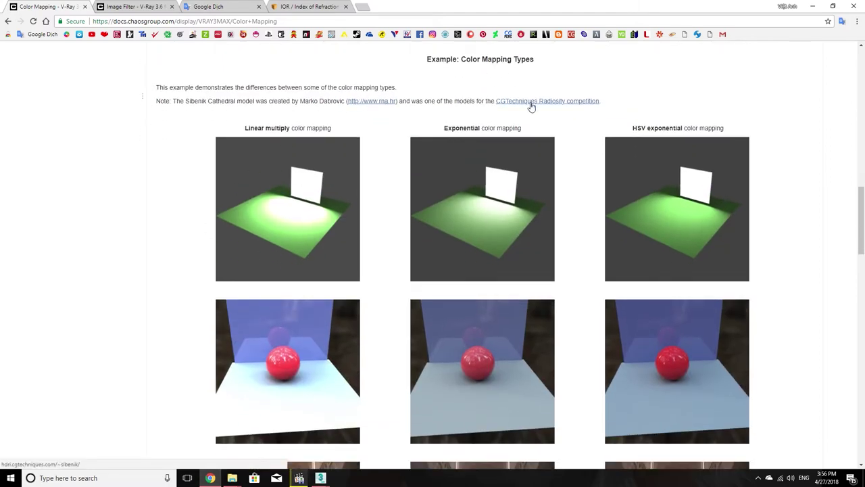
pyautogui.scroll(-1, 333, 271)
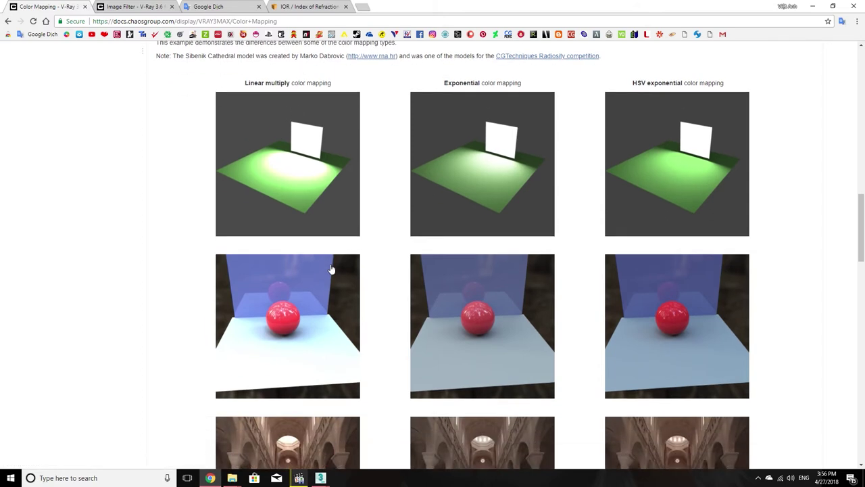
pyautogui.scroll(-2, 331, 269)
pyautogui.scroll(-1, 331, 269)
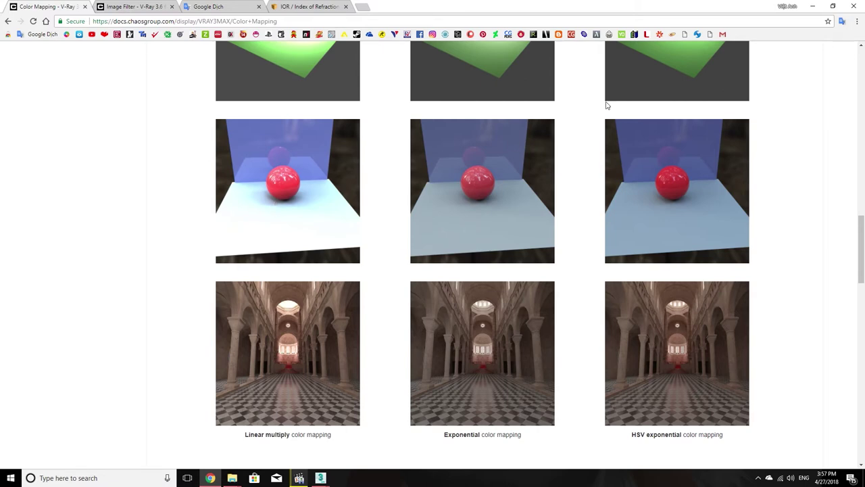
pyautogui.click(813, 7)
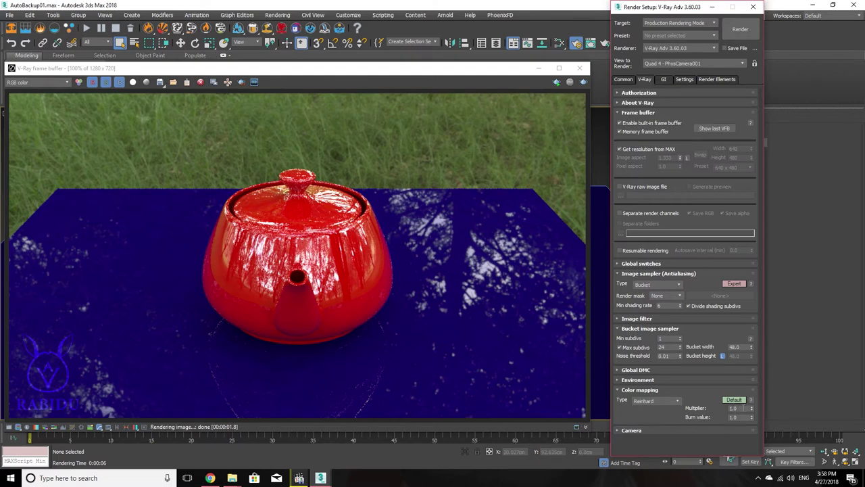
# Step: Set the color mapping multiplier to 5.0 and run a test render, stopping it partway
pyautogui.doubleClick(743, 408)
pyautogui.write('5')
pyautogui.press('Return')
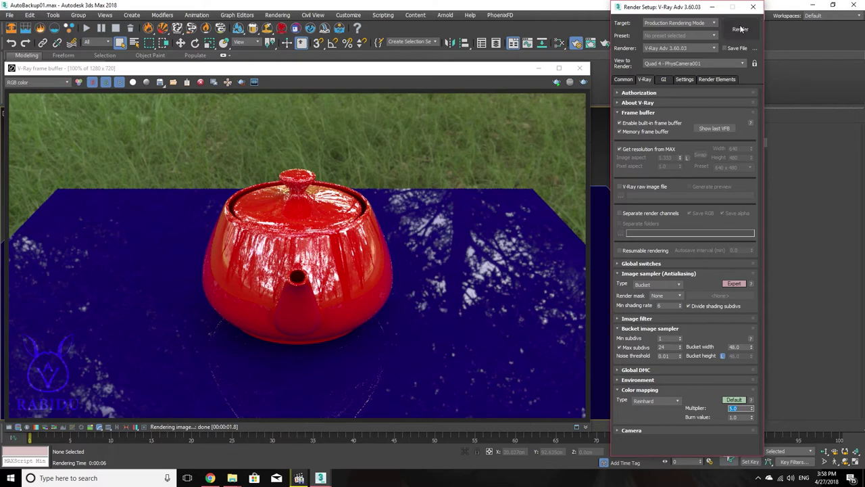
pyautogui.click(740, 28)
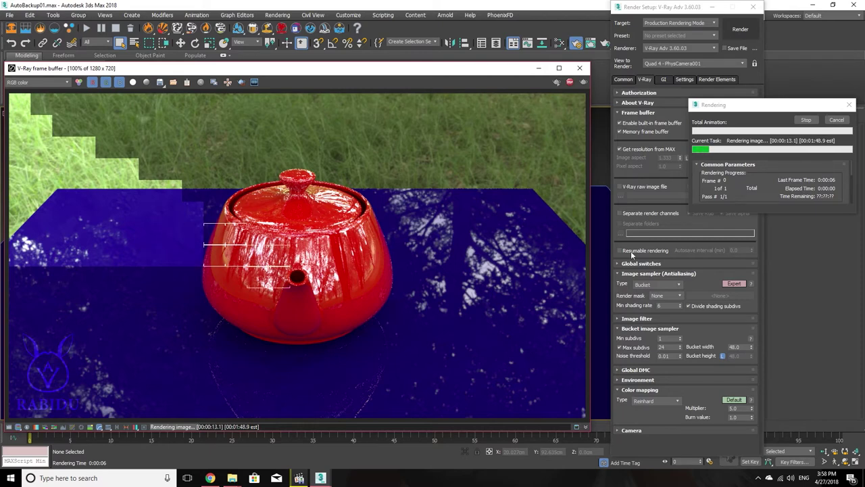
pyautogui.click(841, 123)
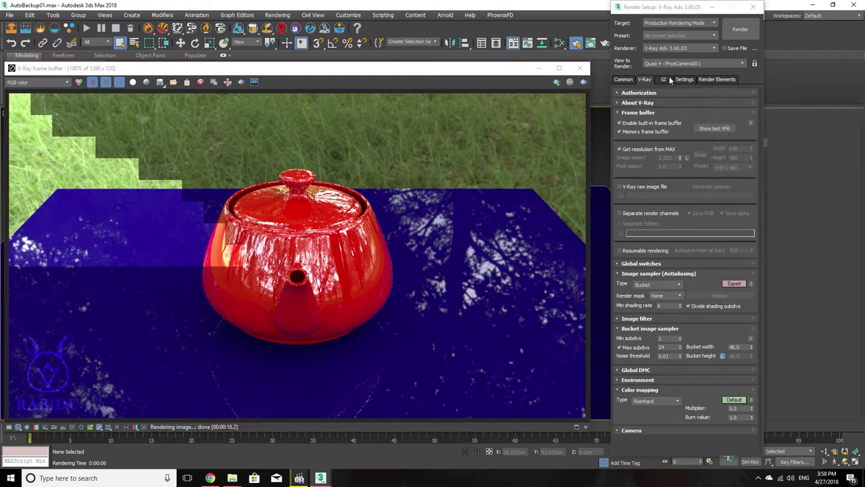
# Step: Set the primary GI engine to Irradiance map and the secondary to Light cache
pyautogui.click(669, 80)
pyautogui.click(676, 113)
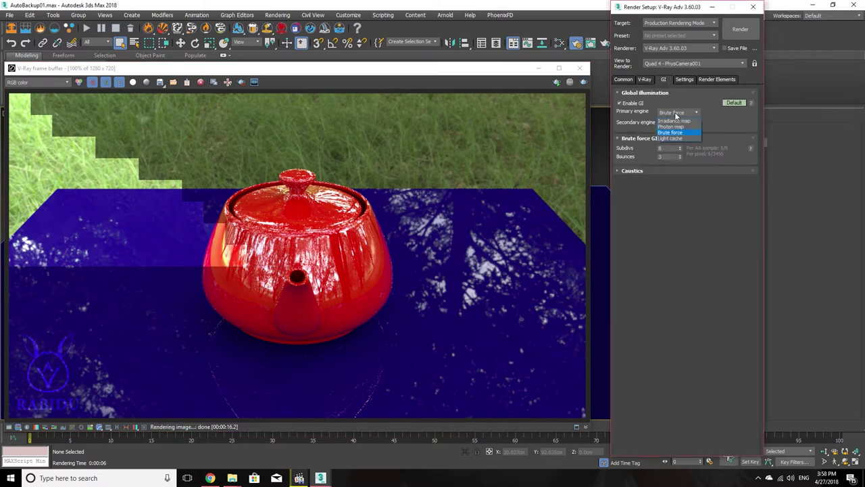
pyautogui.click(676, 119)
pyautogui.click(675, 125)
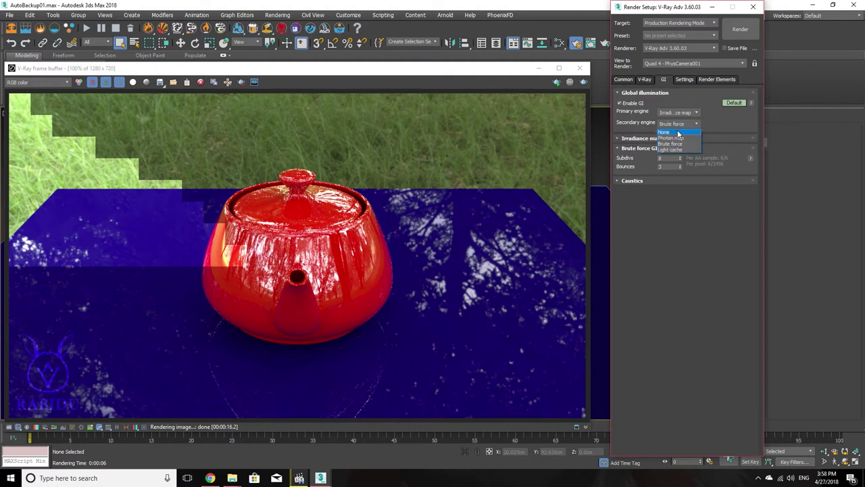
pyautogui.click(676, 136)
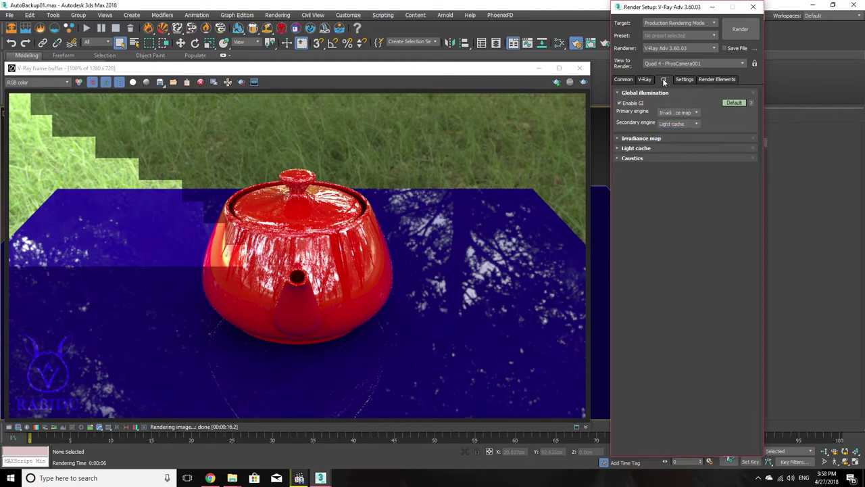
# Step: Run a test render of the teapot with the new GI engines, stopping it early
pyautogui.click(645, 79)
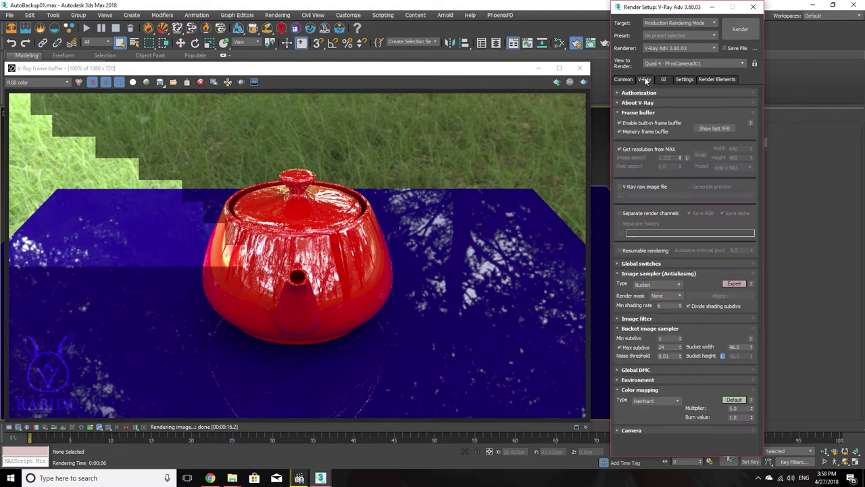
pyautogui.click(742, 29)
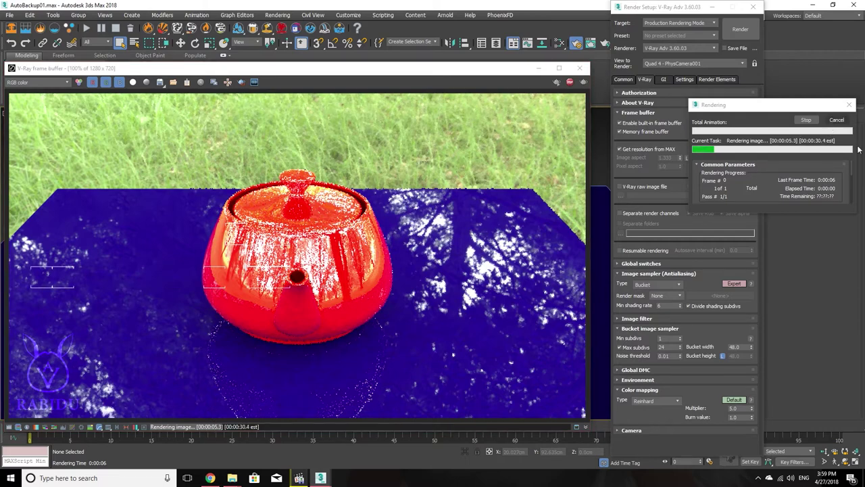
pyautogui.click(842, 121)
pyautogui.click(355, 16)
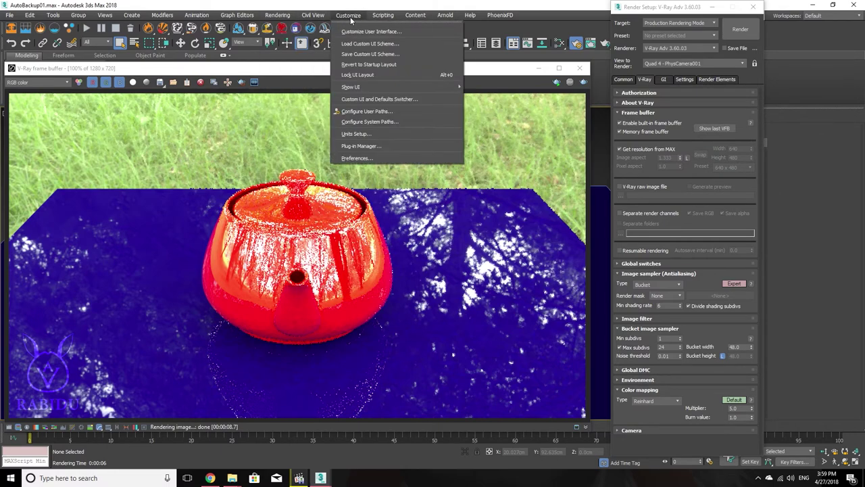
# Step: Keep Gamma/LUT correction enabled at gamma 2.2 in Preferences and confirm with OK
pyautogui.click(374, 159)
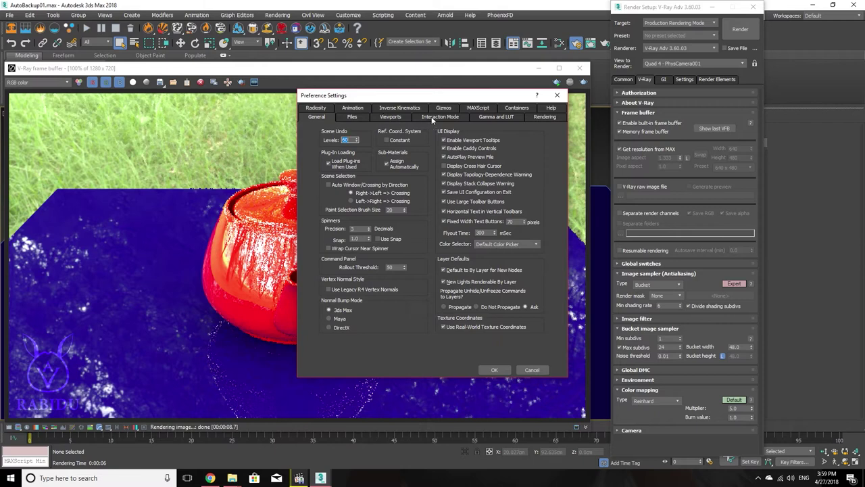
pyautogui.click(492, 117)
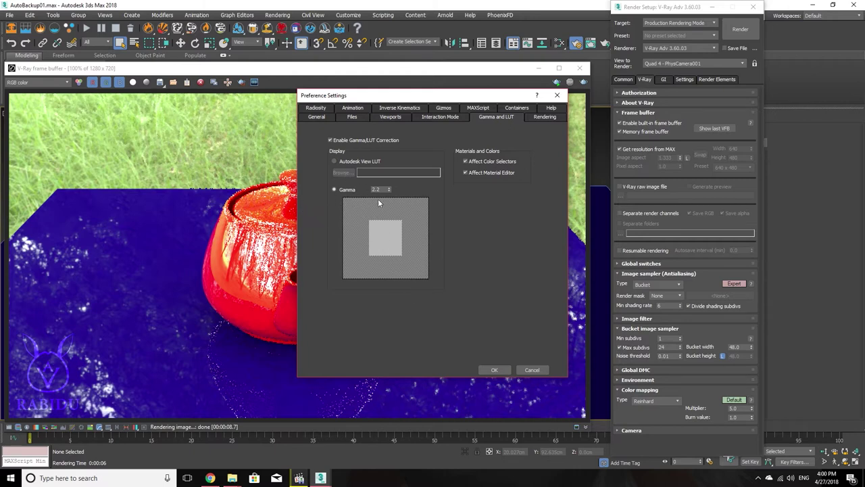
pyautogui.click(494, 370)
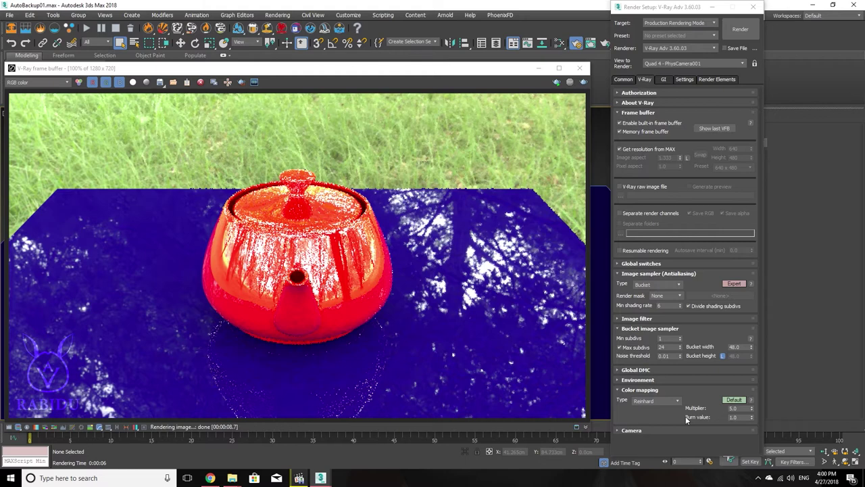
# Step: Change the V-Ray Color mapping multiplier from 5.0 to 1.0
pyautogui.click(744, 409)
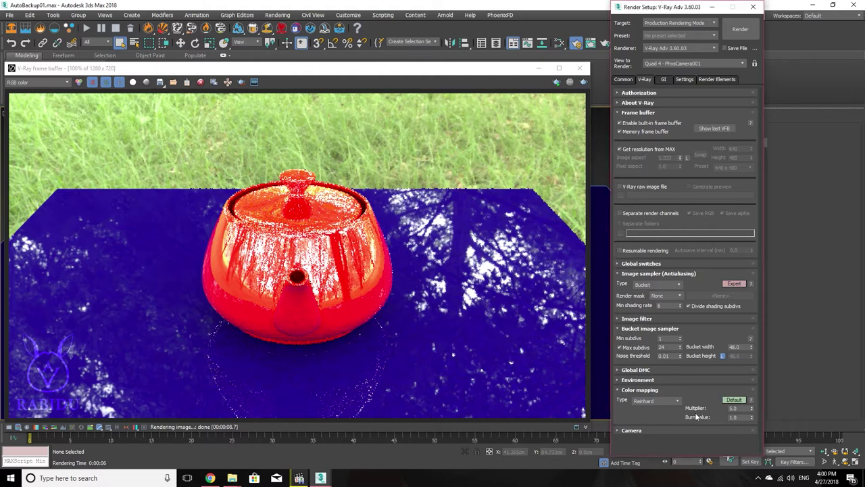
pyautogui.doubleClick(740, 408)
pyautogui.write('1')
pyautogui.press('Return')
pyautogui.press('Tab')
# Step: Re-render the teapot, then enable Region render and mark a region from the teapot lid downward
pyautogui.click(740, 29)
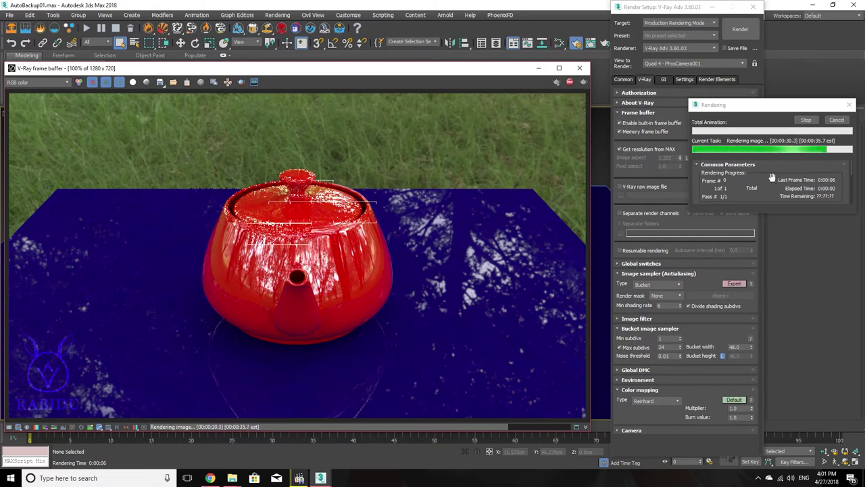
pyautogui.click(721, 233)
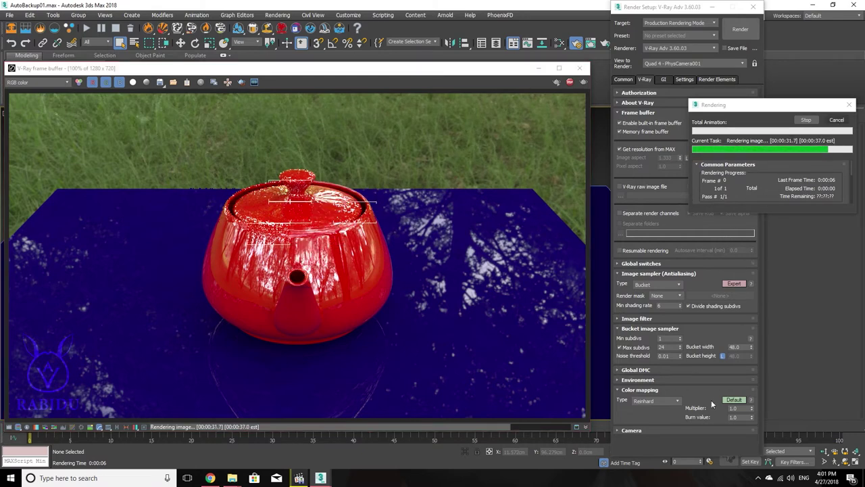
pyautogui.click(241, 82)
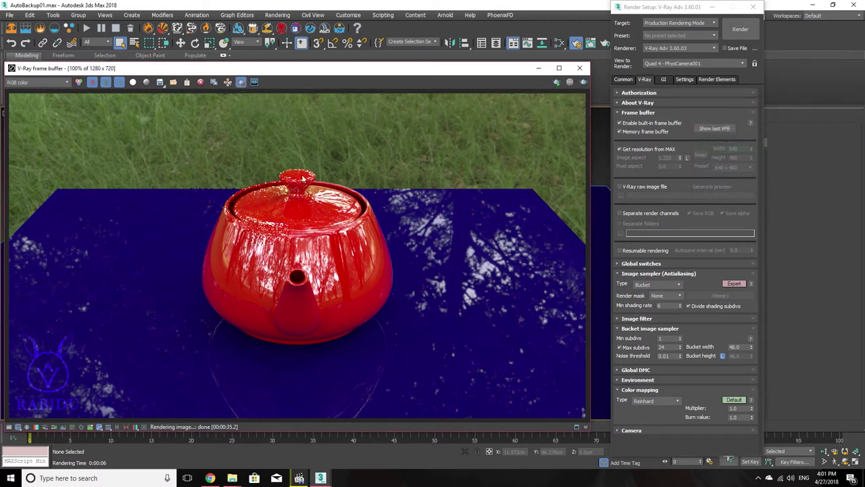
pyautogui.moveTo(299, 160); pyautogui.dragTo(383, 404)
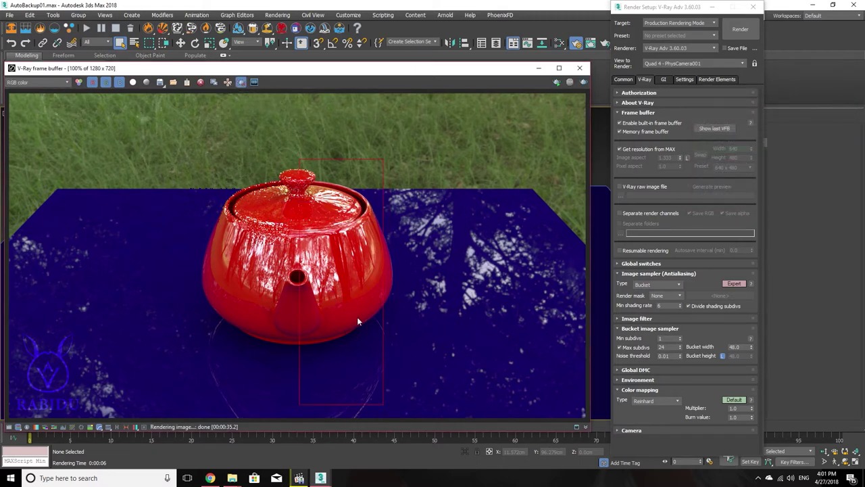
pyautogui.click(298, 287)
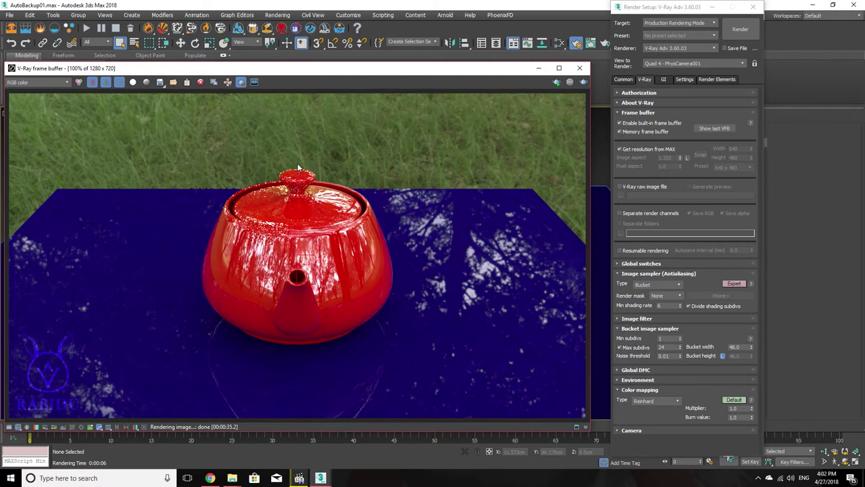
pyautogui.moveTo(299, 167)
pyautogui.mouseDown()
pyautogui.moveTo(409, 464)
pyautogui.moveTo(403, 467)
pyautogui.mouseUp()
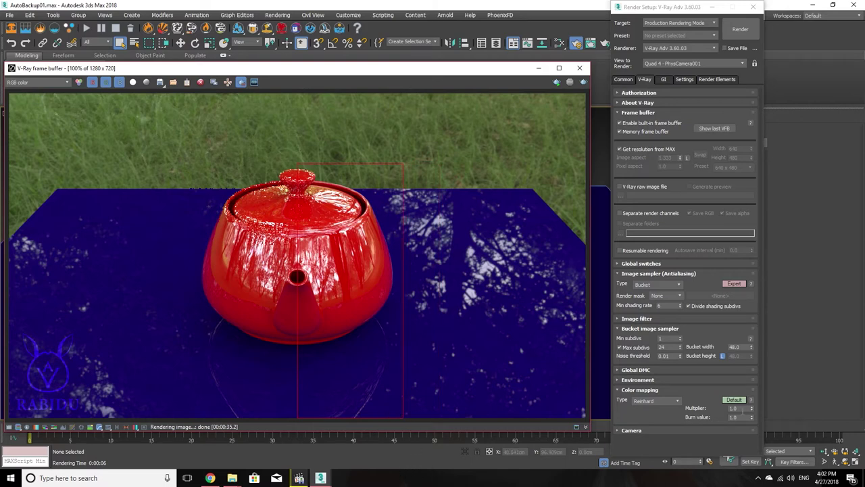
pyautogui.click(746, 418)
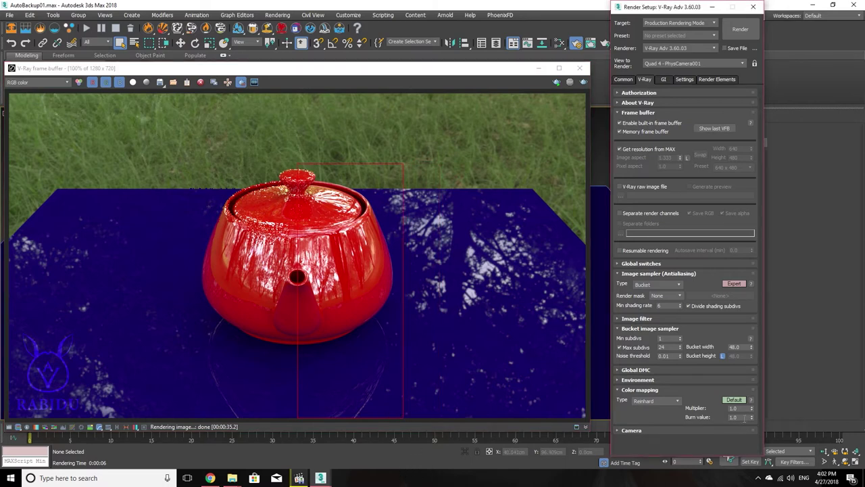
pyautogui.moveTo(745, 417); pyautogui.dragTo(715, 419)
pyautogui.write('5')
# Step: Set burn value 5.0, re-render the teapot region and zoom in and out to inspect it
pyautogui.press('Return')
pyautogui.click(740, 30)
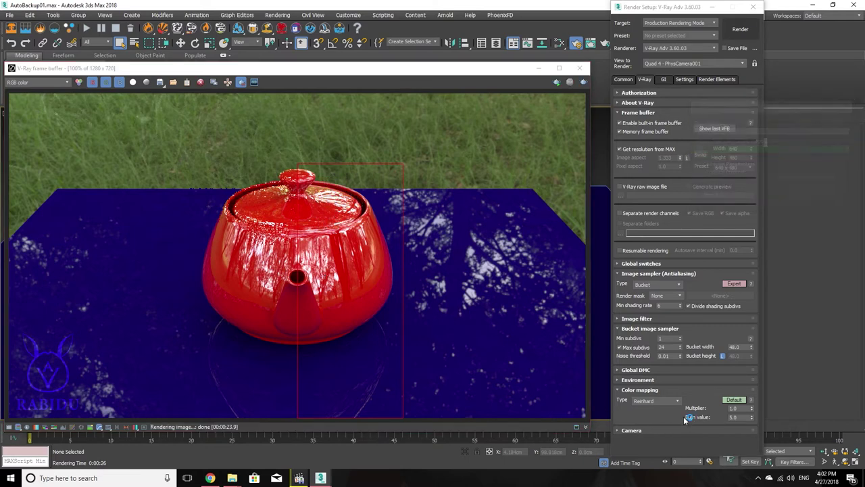
pyautogui.scroll(2, 308, 276)
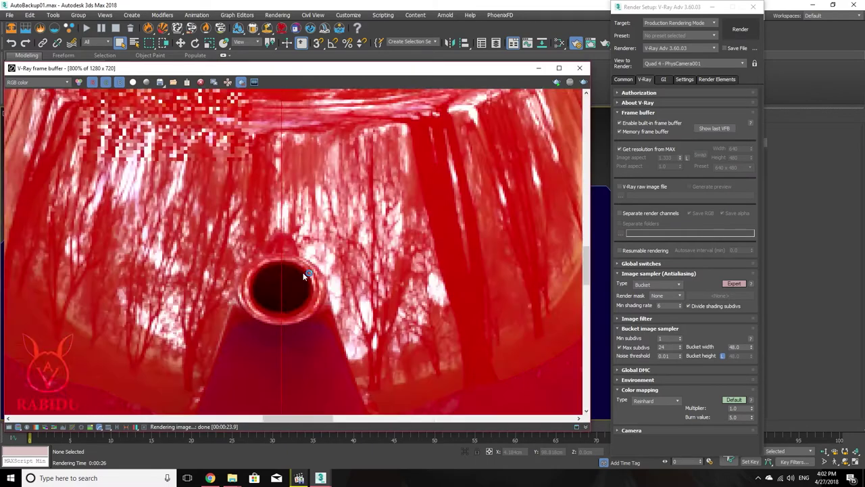
pyautogui.scroll(1, 303, 272)
pyautogui.scroll(-1, 303, 272)
pyautogui.scroll(1, 302, 273)
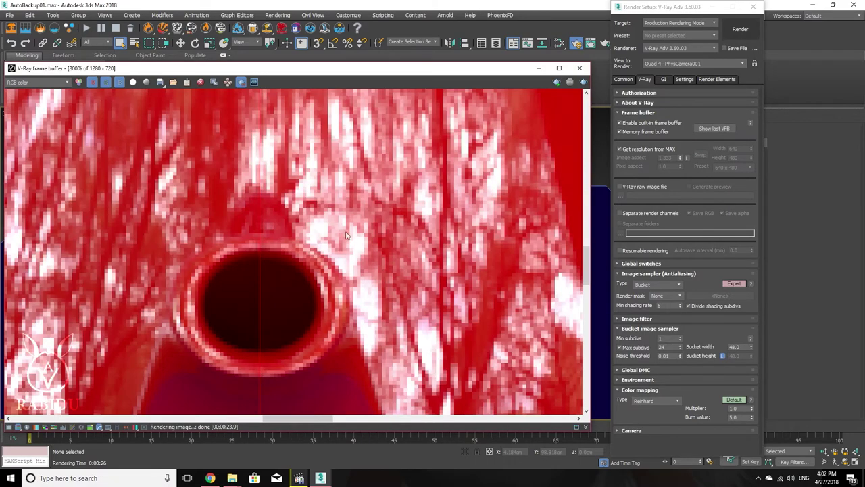
pyautogui.scroll(1, 369, 217)
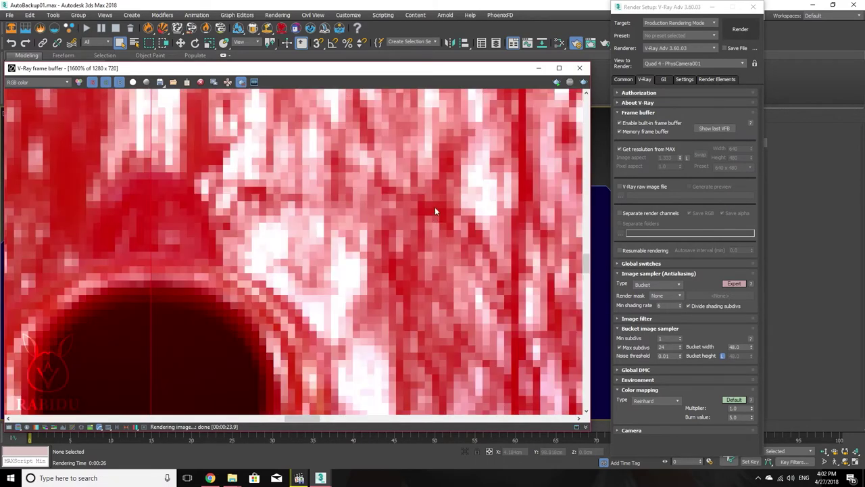
pyautogui.scroll(-4, 436, 206)
pyautogui.scroll(2, 375, 263)
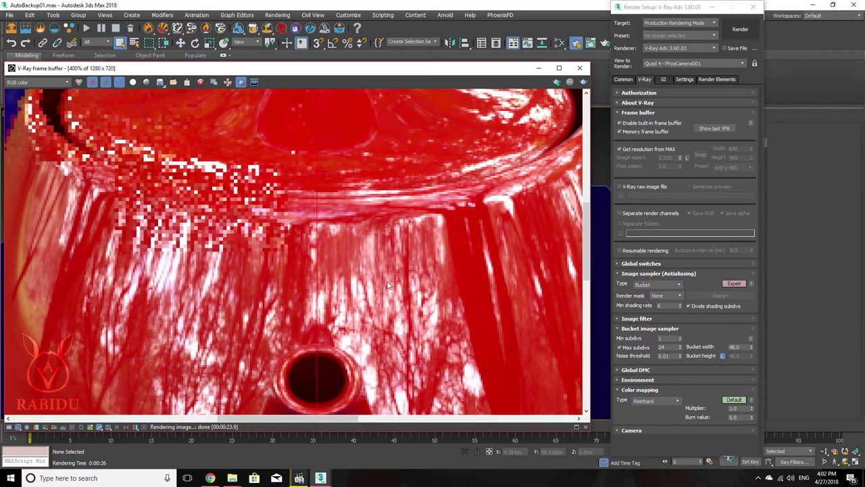
pyautogui.scroll(-1, 369, 311)
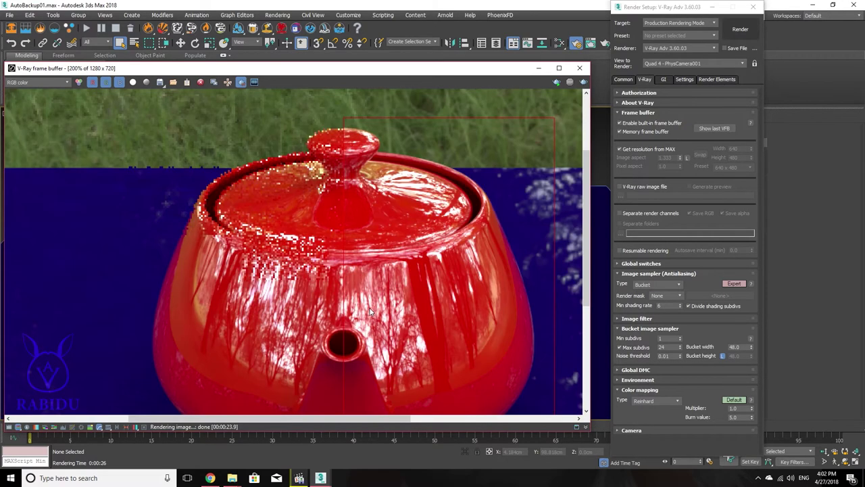
pyautogui.scroll(-1, 369, 307)
pyautogui.scroll(1, 321, 267)
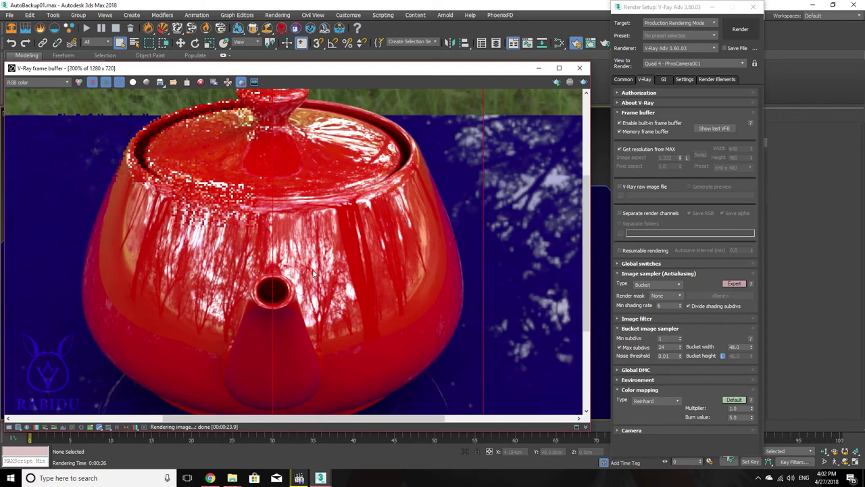
pyautogui.scroll(-1, 373, 308)
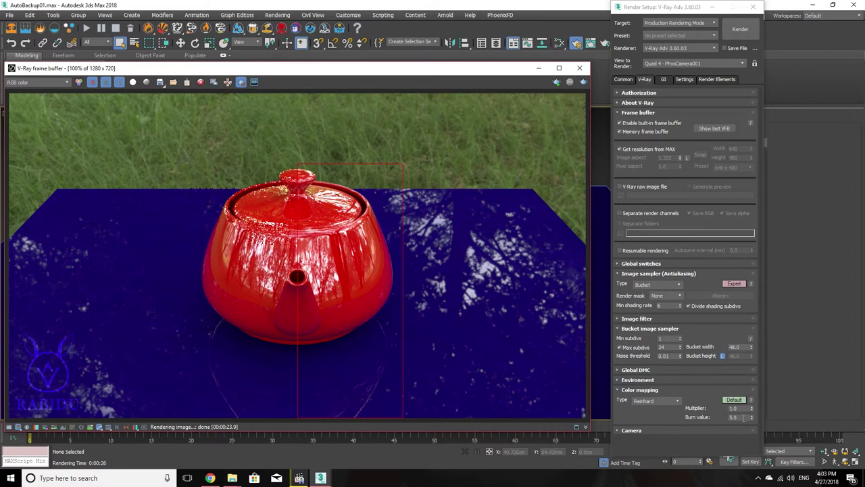
# Step: Set the Color mapping burn value back to 1.0
pyautogui.click(744, 418)
pyautogui.doubleClick(742, 417)
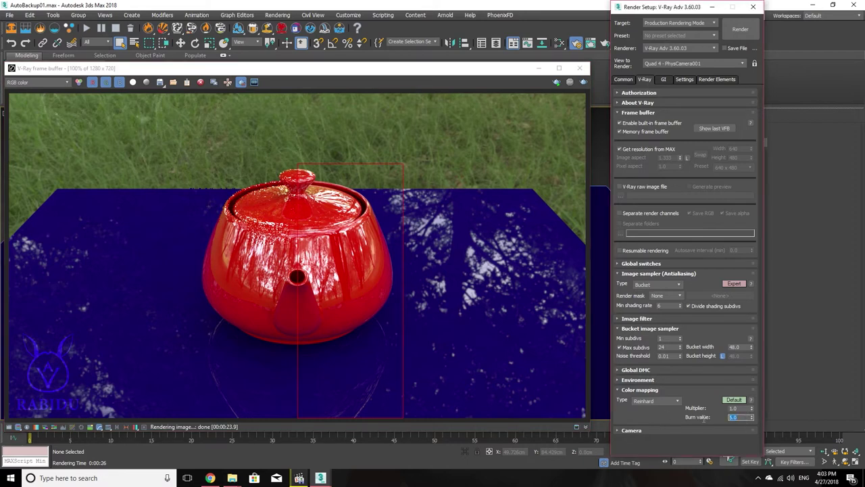
pyautogui.write('1')
pyautogui.press('Return')
pyautogui.click(665, 425)
# Step: Collapse the Color mapping and Camera rollouts and switch to the GI settings
pyautogui.click(622, 391)
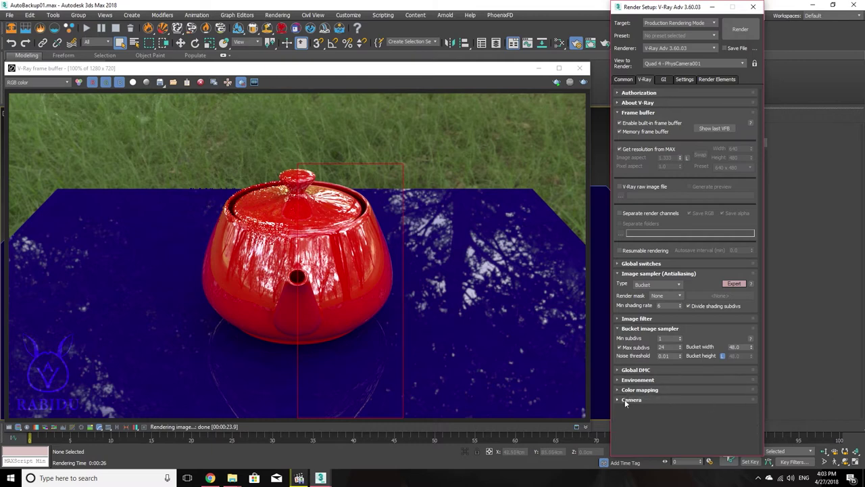
pyautogui.click(623, 400)
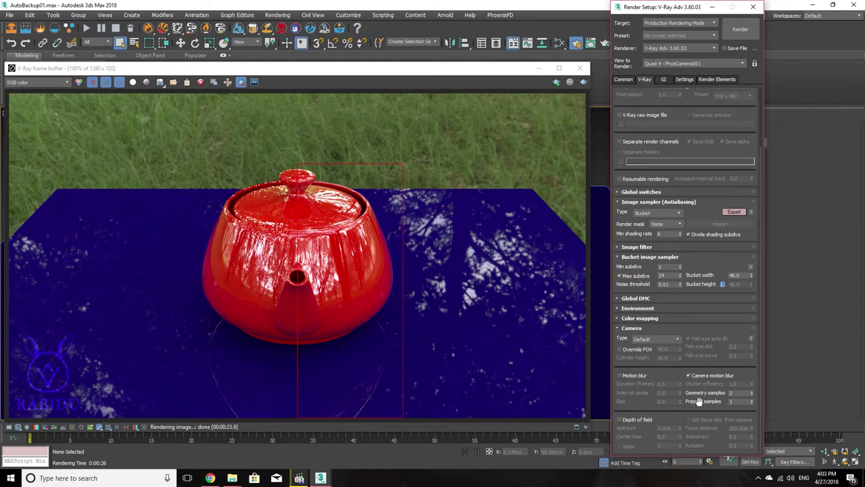
pyautogui.click(617, 328)
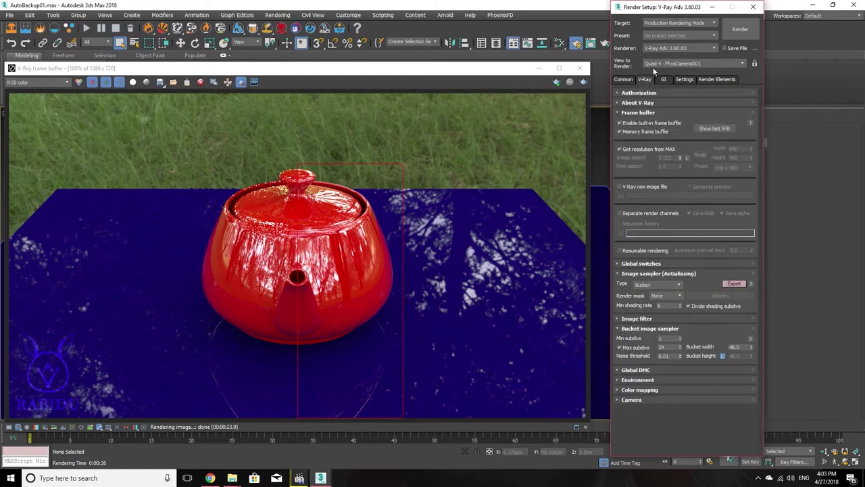
pyautogui.click(666, 79)
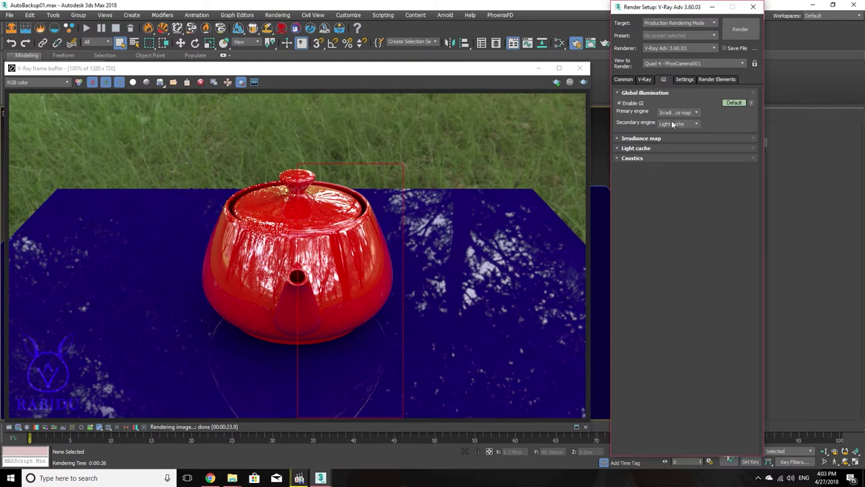
# Step: Expand the Irradiance map and Light cache rollouts, ticking Don't delete for the irradiance map
pyautogui.click(619, 138)
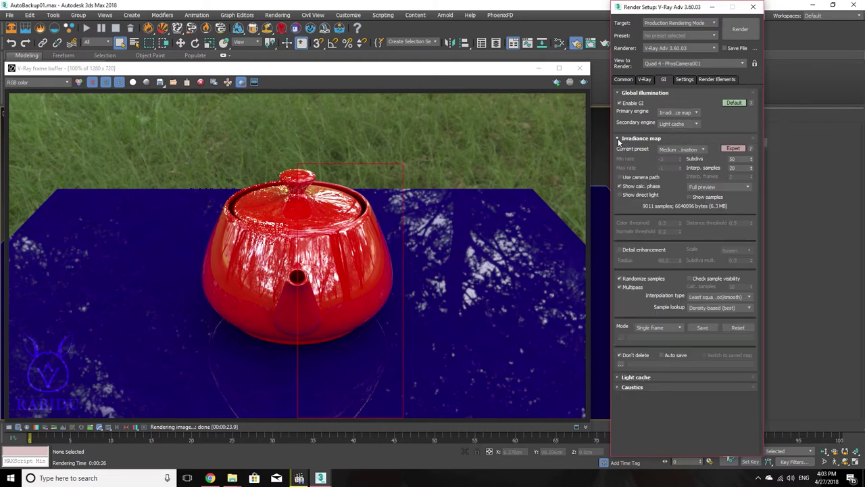
pyautogui.click(620, 356)
pyautogui.click(623, 378)
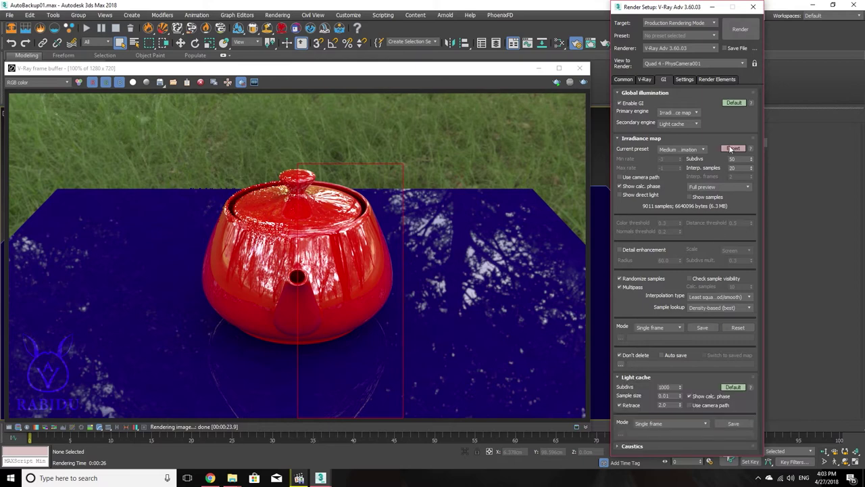
# Step: Switch both the Irradiance map and Light cache rollouts to Expert mode
pyautogui.click(731, 148)
pyautogui.click(731, 148)
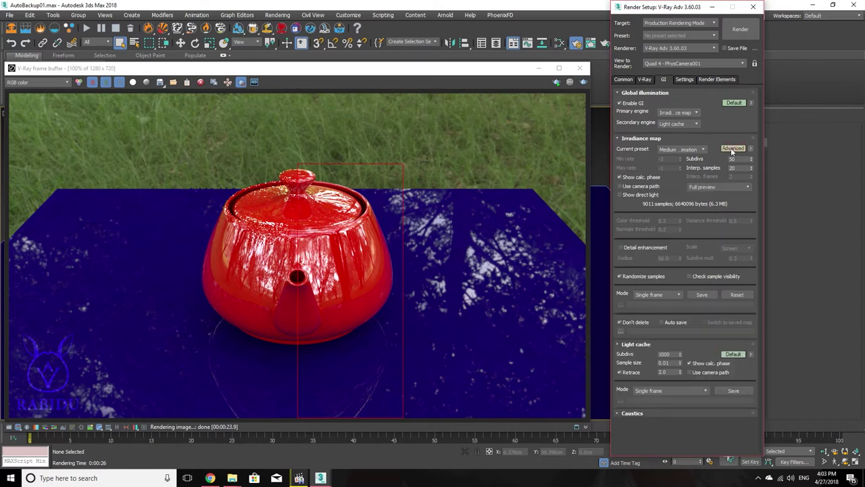
pyautogui.click(730, 148)
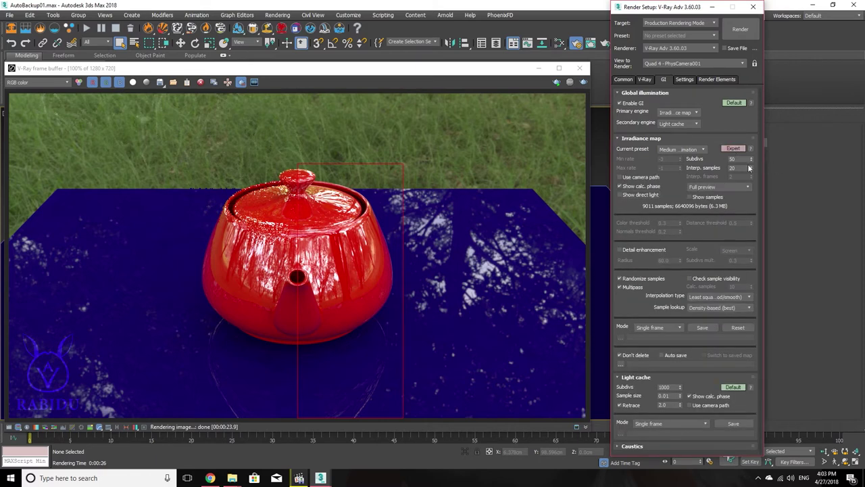
pyautogui.click(741, 387)
pyautogui.click(741, 387)
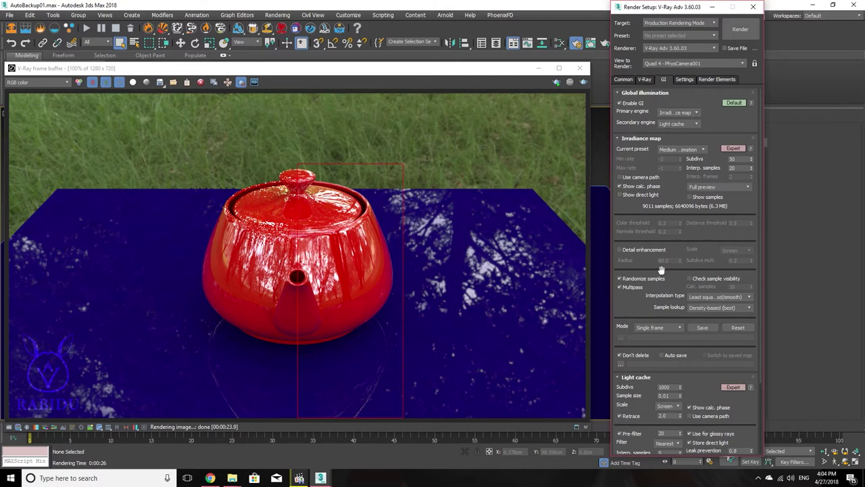
pyautogui.moveTo(640, 177)
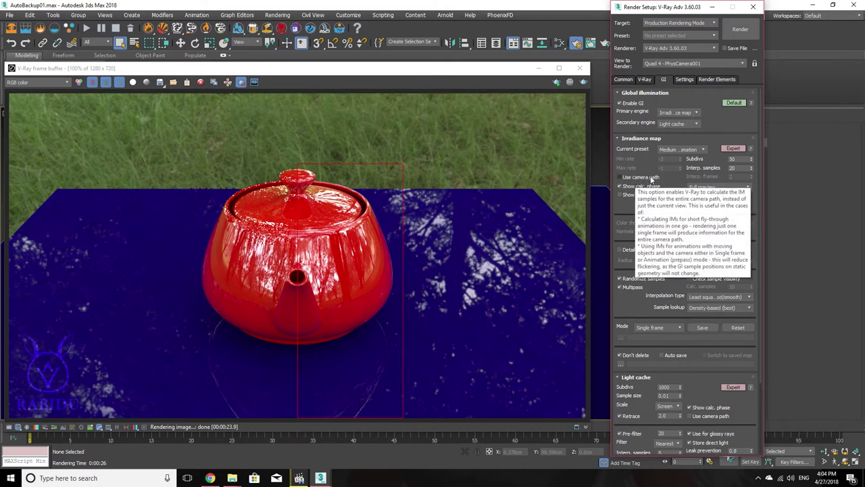
pyautogui.moveTo(633, 262); pyautogui.dragTo(643, 194)
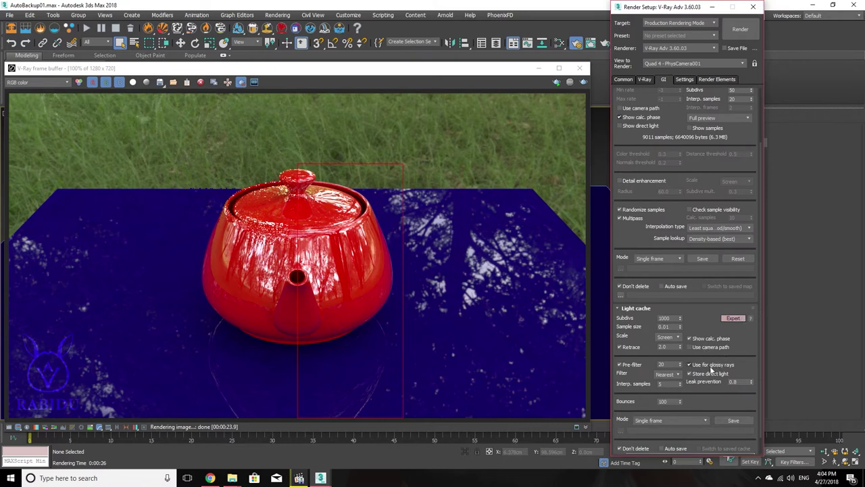
pyautogui.moveTo(710, 415)
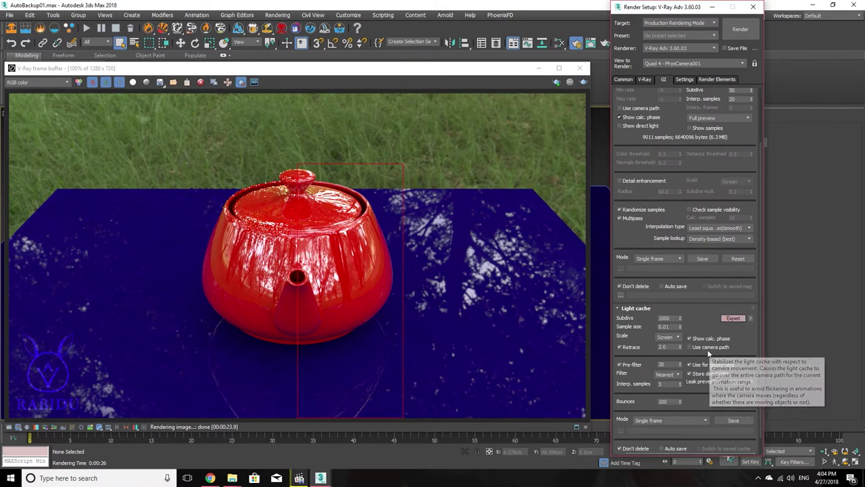
pyautogui.moveTo(644, 237); pyautogui.dragTo(644, 305)
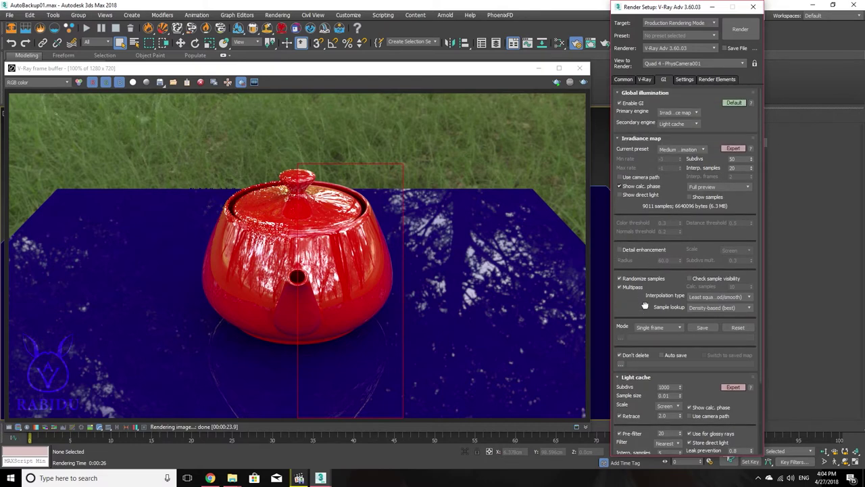
# Step: Turn off Region render in the V-Ray frame buffer and scroll back through the GI settings
pyautogui.click(242, 86)
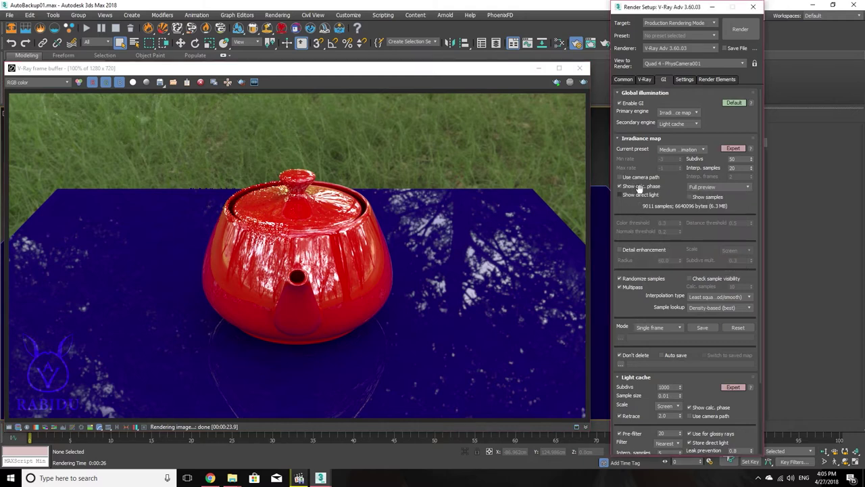
pyautogui.click(620, 178)
pyautogui.moveTo(622, 313); pyautogui.dragTo(634, 223)
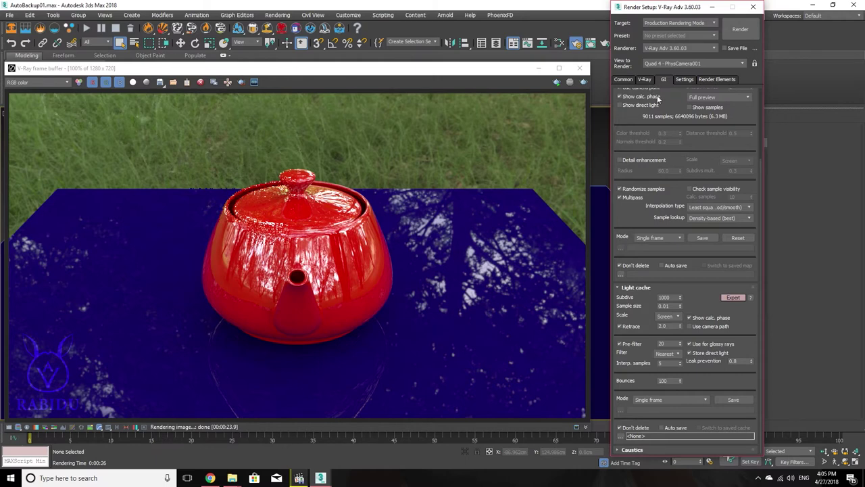
pyautogui.scroll(3, 620, 315)
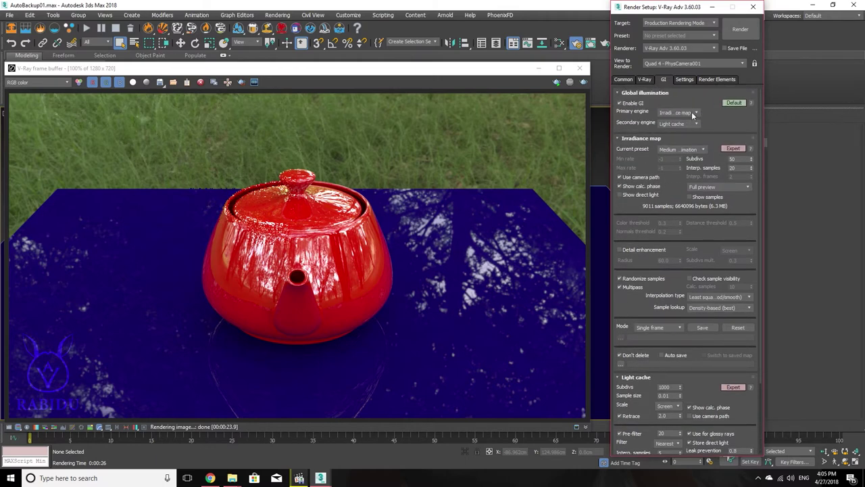
# Step: Keep Irradiance map as primary GI engine and enable Use camera path for the light cache
pyautogui.click(693, 114)
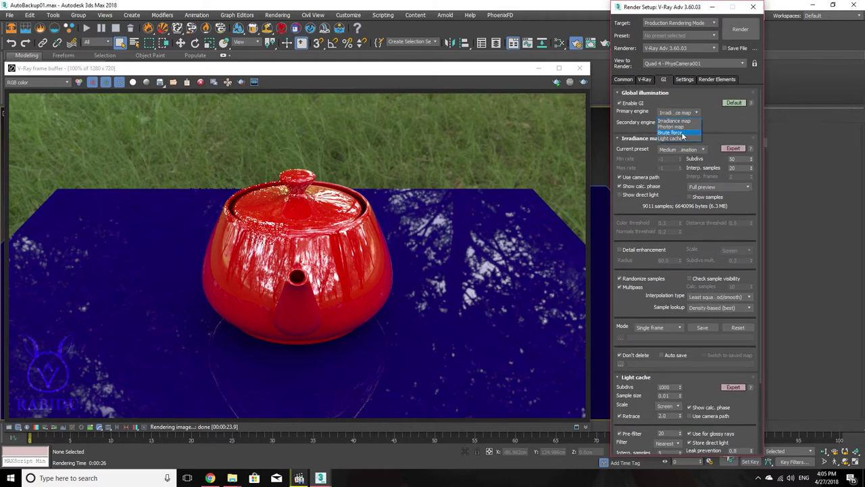
pyautogui.click(729, 126)
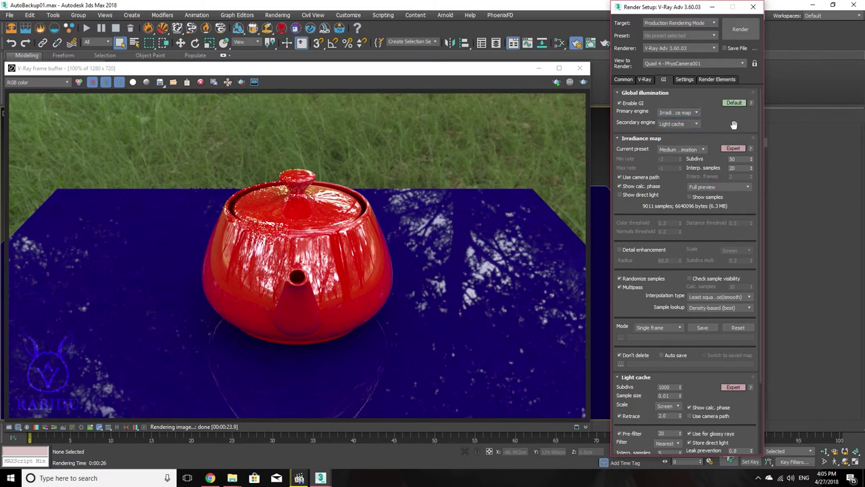
pyautogui.moveTo(760, 145); pyautogui.dragTo(753, 214)
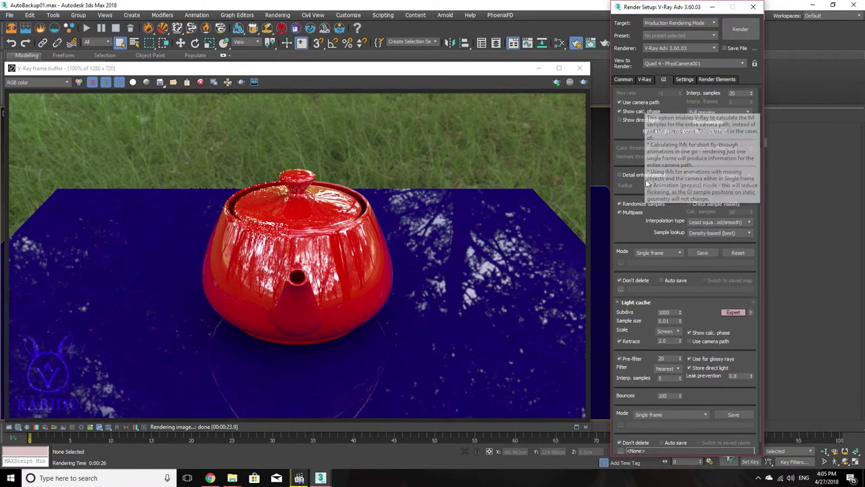
pyautogui.click(698, 341)
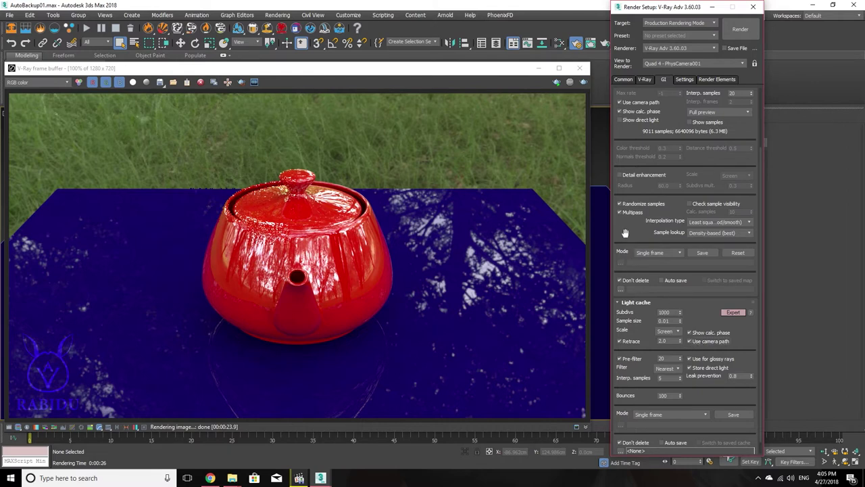
pyautogui.scroll(-1, 633, 203)
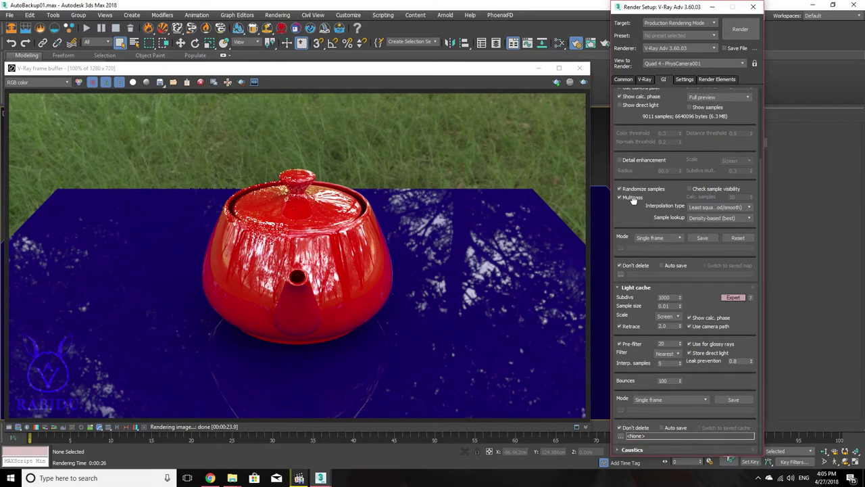
pyautogui.moveTo(632, 201); pyautogui.dragTo(632, 291)
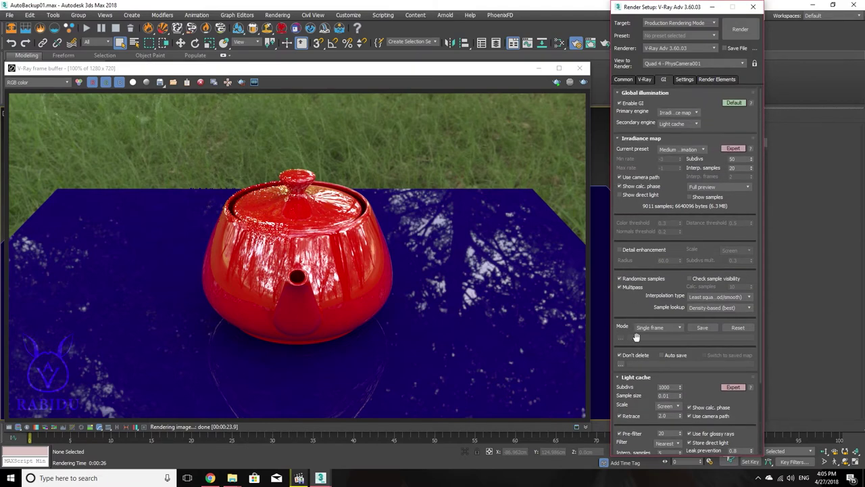
# Step: Render the camera view, stop after Prepass 3 of 3, and minimise the V-Ray frame buffer
pyautogui.click(741, 31)
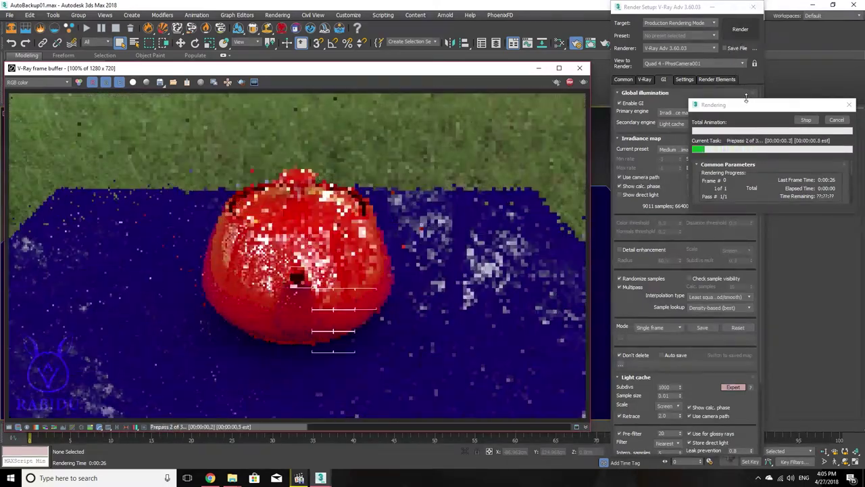
pyautogui.click(807, 121)
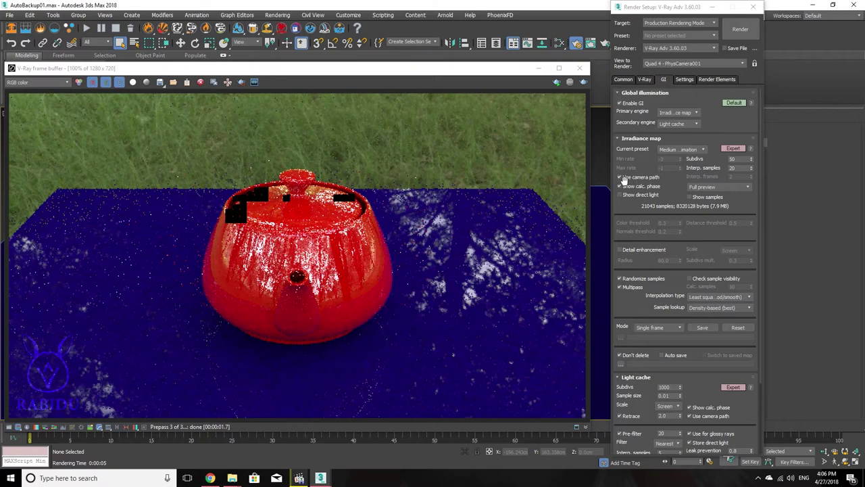
pyautogui.click(540, 69)
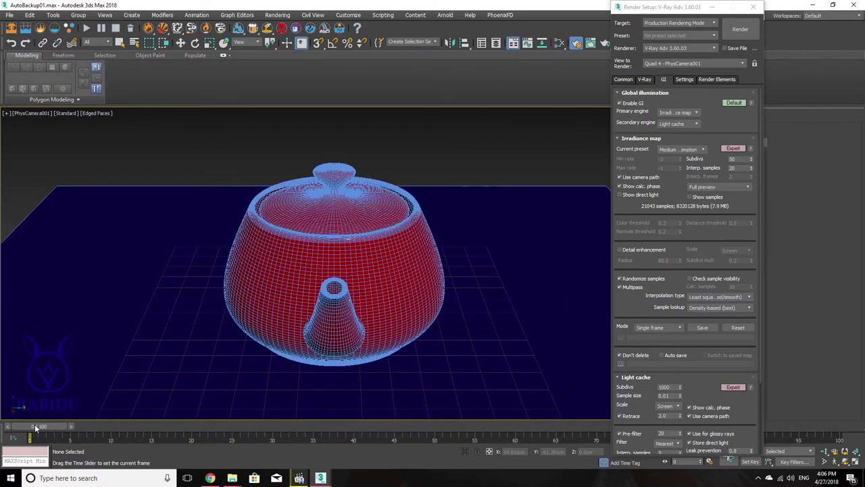
pyautogui.moveTo(34, 424)
pyautogui.mouseDown()
pyautogui.moveTo(457, 460)
pyautogui.moveTo(273, 445)
pyautogui.moveTo(30, 443)
pyautogui.moveTo(522, 446)
pyautogui.moveTo(681, 464)
pyautogui.moveTo(30, 430)
pyautogui.mouseUp()
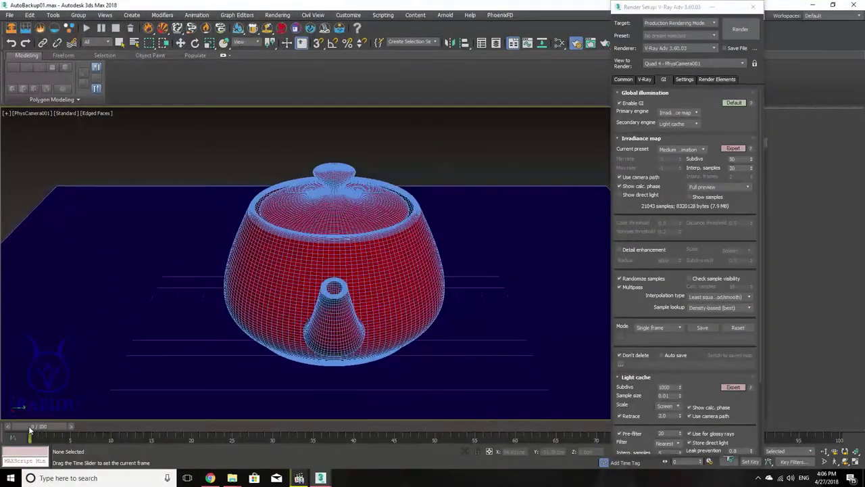
pyautogui.press('q')
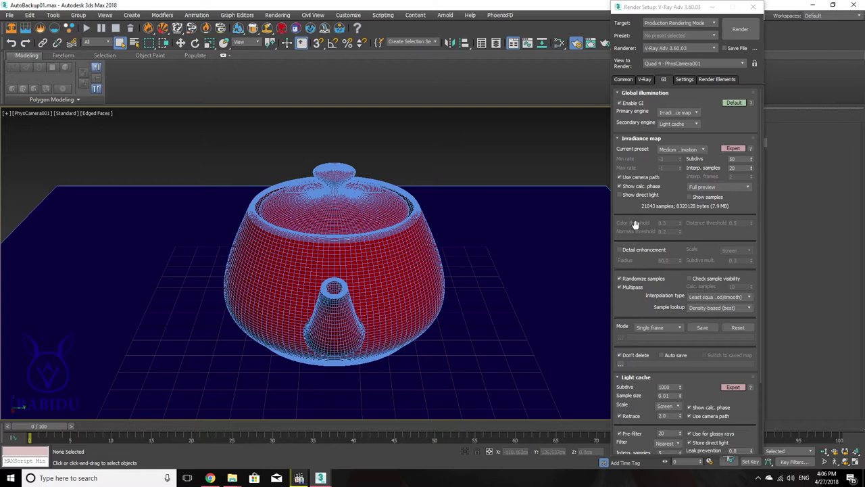
# Step: Launch Notepad from Start search, type the note 'blend', and minimise it
pyautogui.click(11, 477)
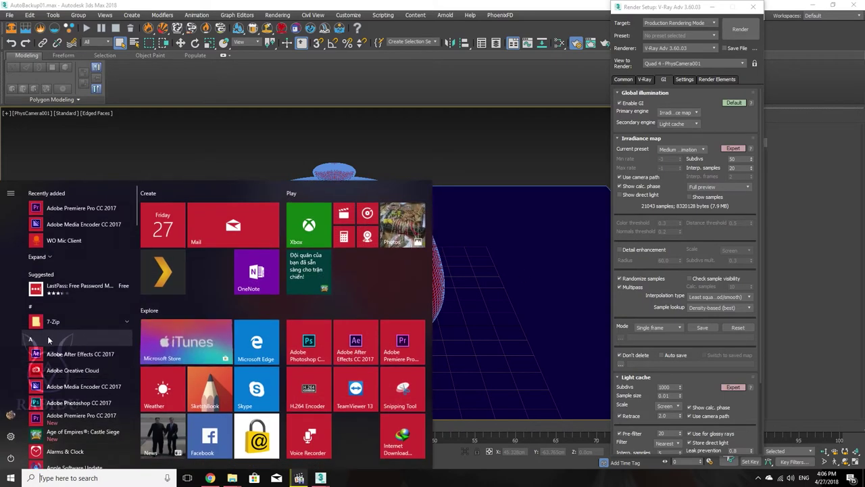
pyautogui.write('not')
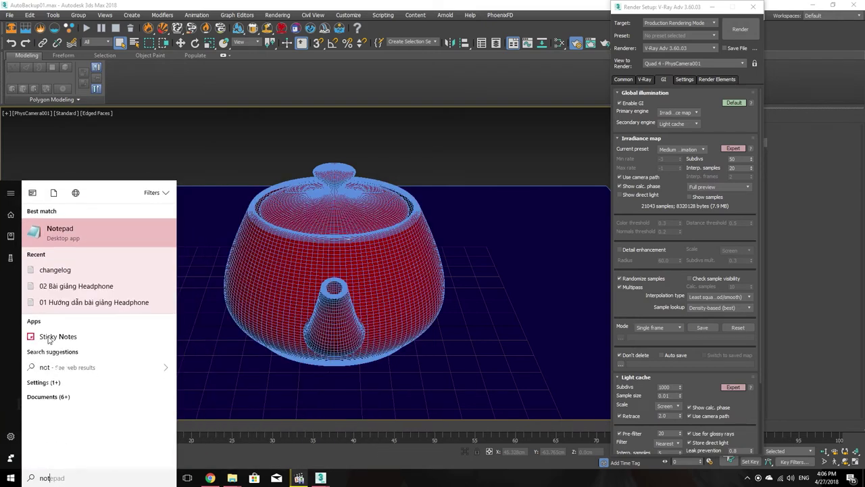
pyautogui.press('Return')
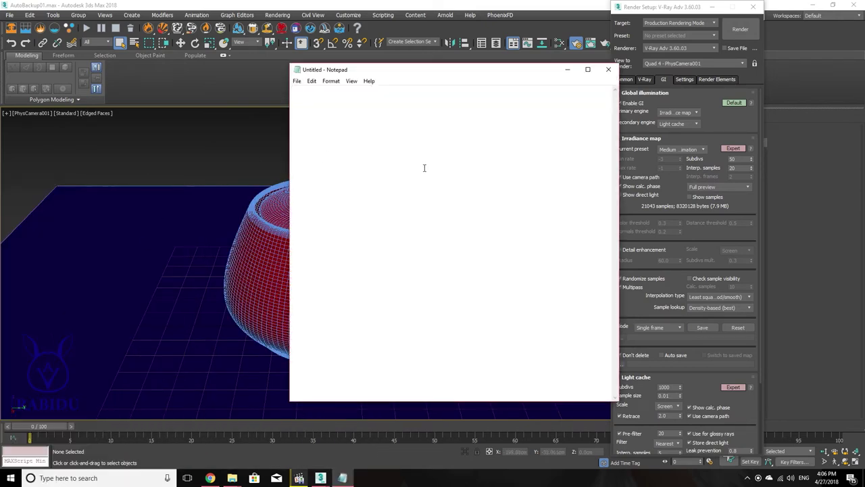
pyautogui.write('bland')
pyautogui.press('BackSpace')
pyautogui.press('BackSpace')
pyautogui.press('BackSpace')
pyautogui.write('ed')
pyautogui.write('nd')
pyautogui.click(568, 69)
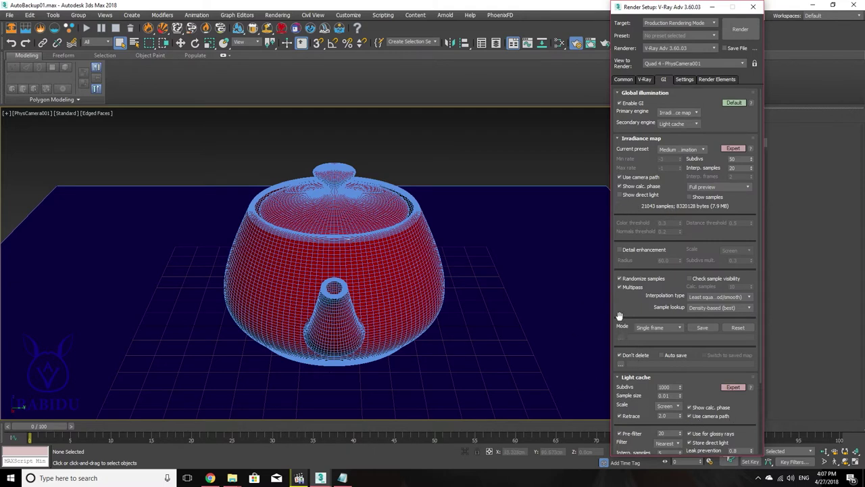
# Step: Scroll to the Irradiance map rollout and check its Mode list, leaving Single frame
pyautogui.scroll(-2, 619, 315)
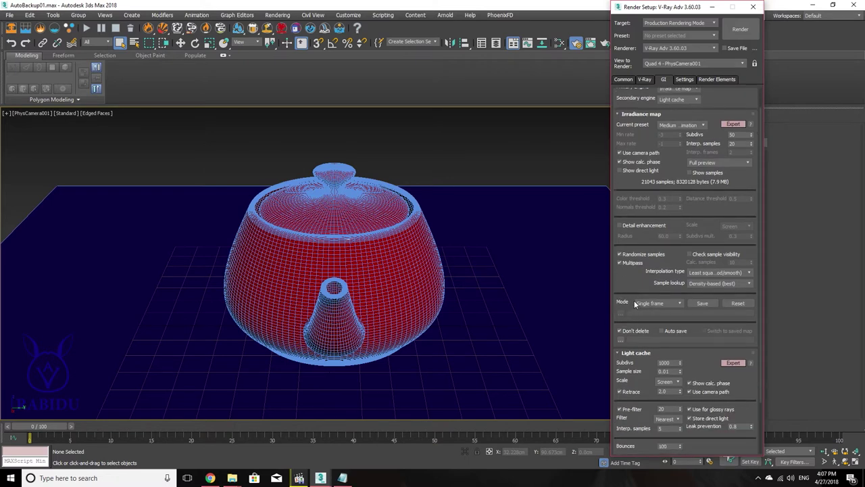
pyautogui.scroll(-1, 635, 303)
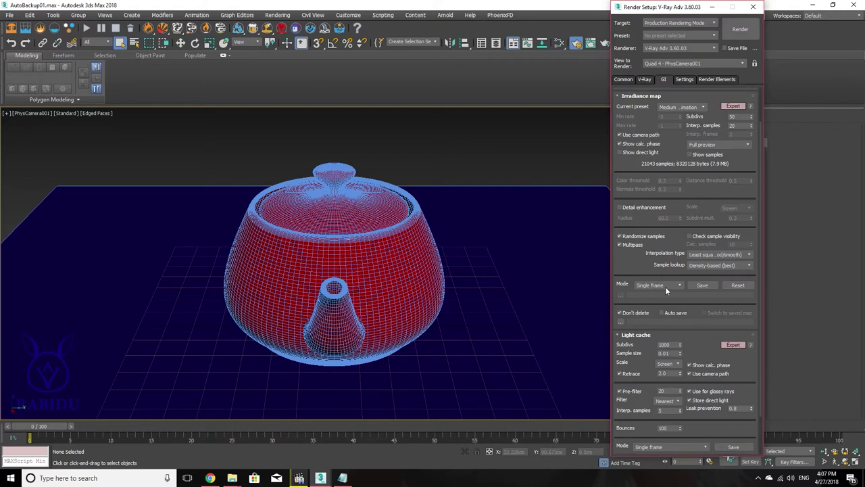
pyautogui.click(666, 287)
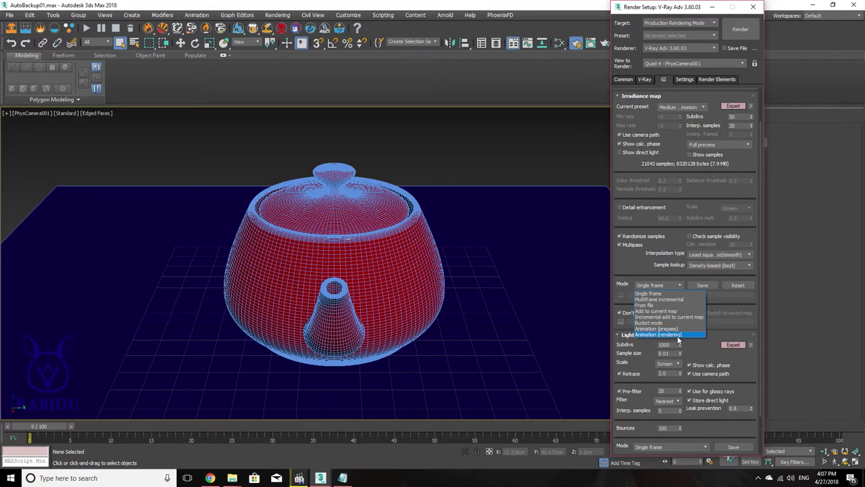
pyautogui.click(637, 267)
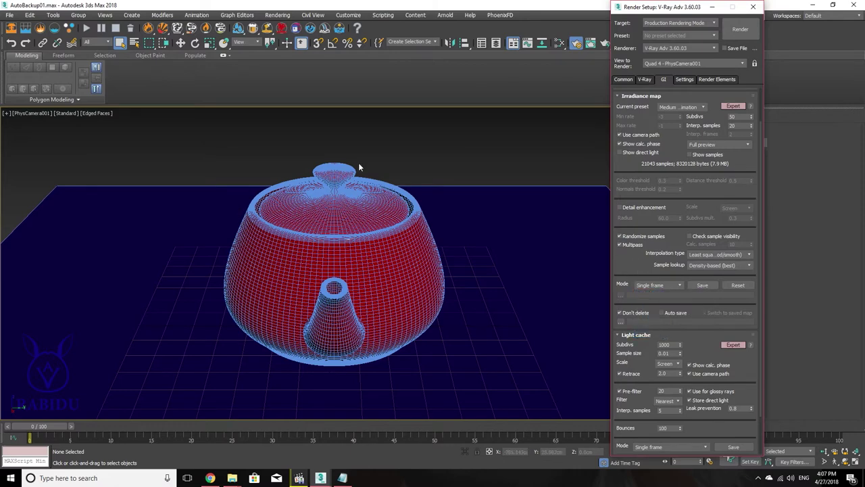
# Step: Play and pause the Headphone.mov reference video, then minimize the player
pyautogui.click(296, 479)
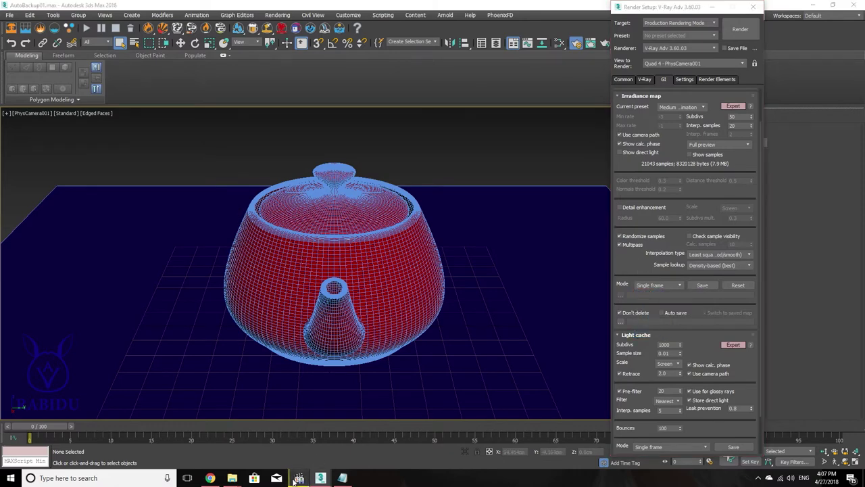
pyautogui.click(343, 284)
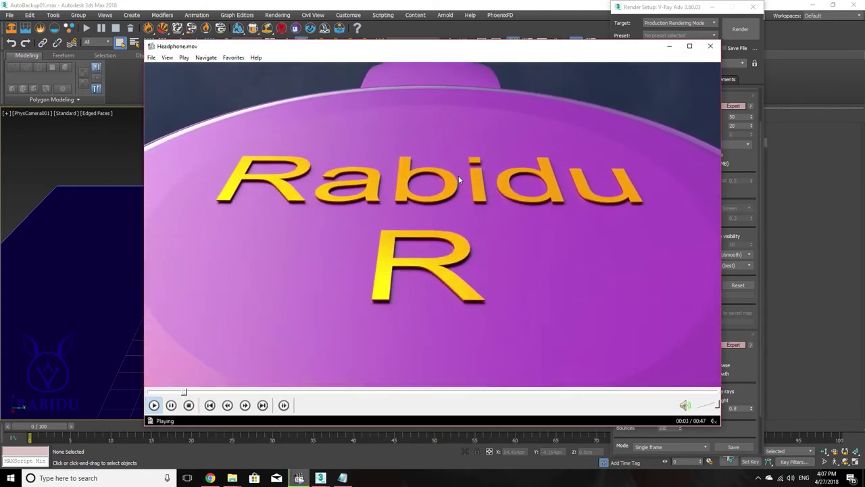
pyautogui.click(459, 180)
pyautogui.click(669, 46)
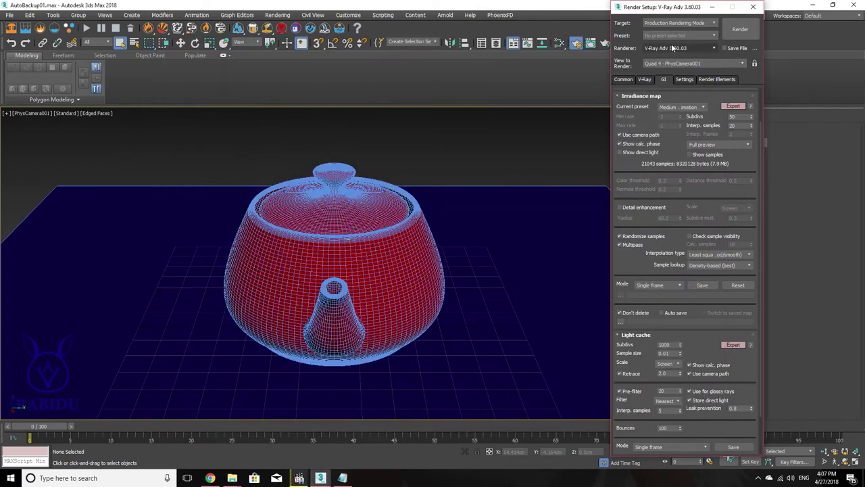
# Step: Set the irradiance map Mode to Multiframe incremental
pyautogui.click(663, 285)
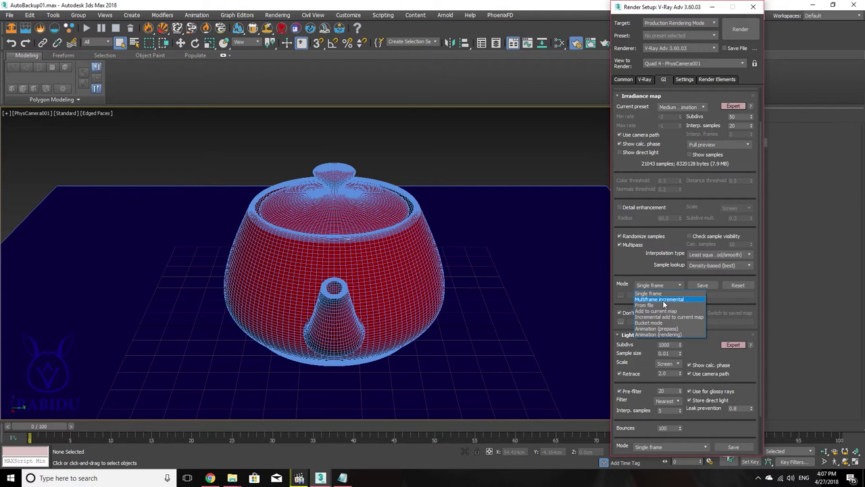
pyautogui.click(663, 299)
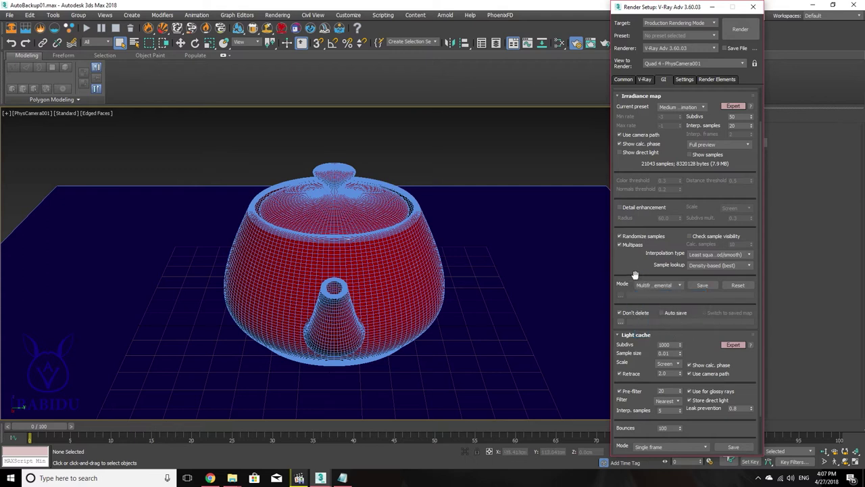
pyautogui.scroll(-1, 627, 276)
pyautogui.scroll(-1, 627, 276)
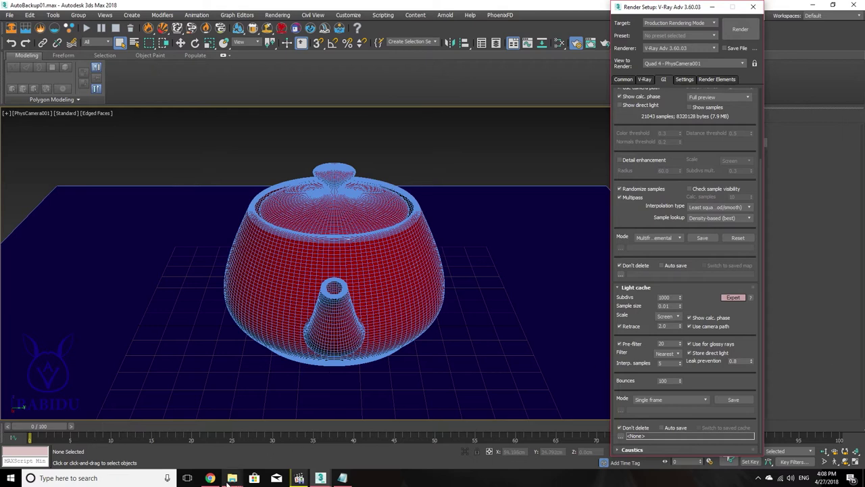
pyautogui.moveTo(231, 478)
pyautogui.click(260, 446)
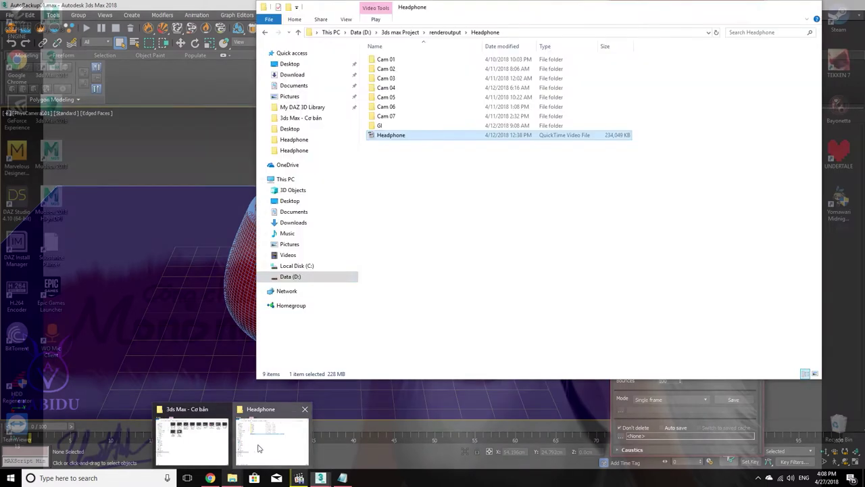
pyautogui.doubleClick(380, 125)
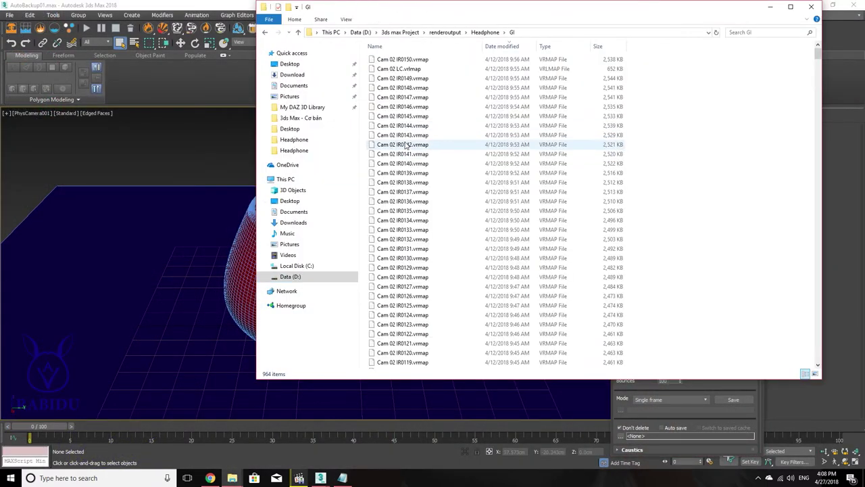
pyautogui.click(412, 71)
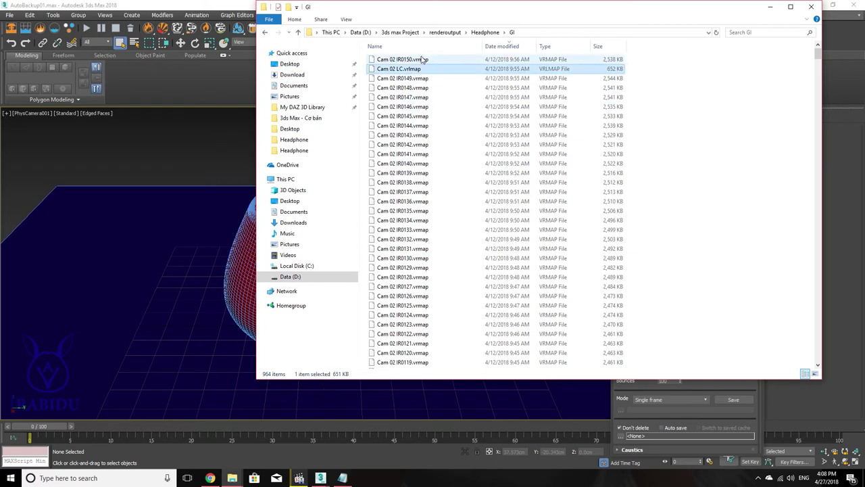
pyautogui.click(771, 105)
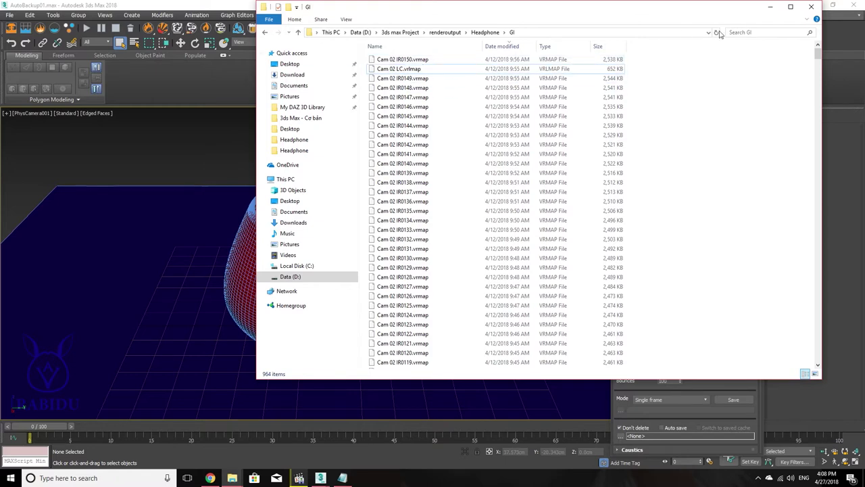
pyautogui.click(771, 8)
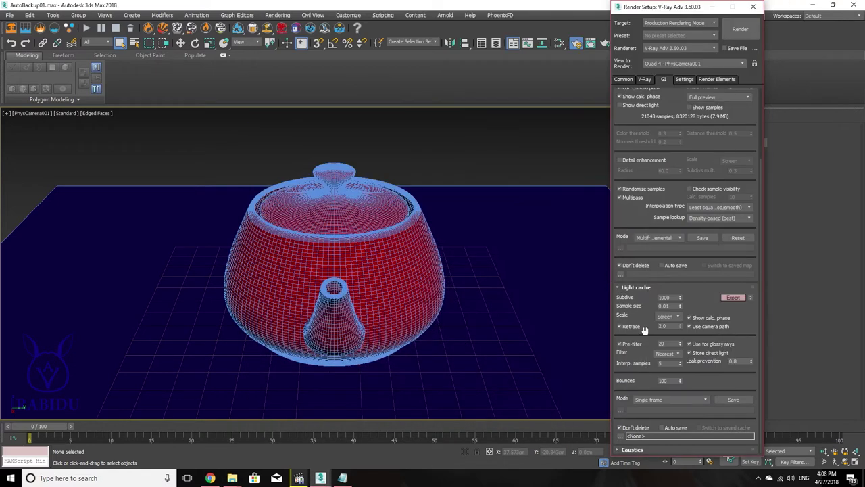
# Step: Switch the irradiance map Mode to From file and cancel the load dialog
pyautogui.click(660, 238)
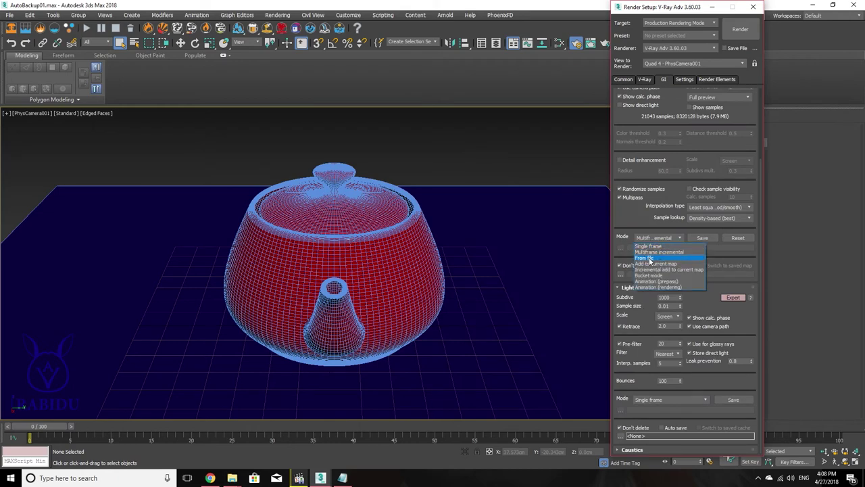
pyautogui.click(649, 259)
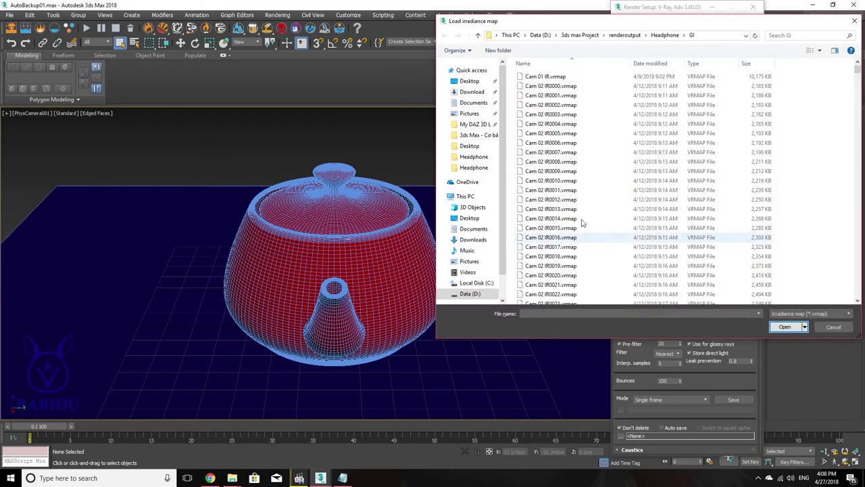
pyautogui.click(829, 330)
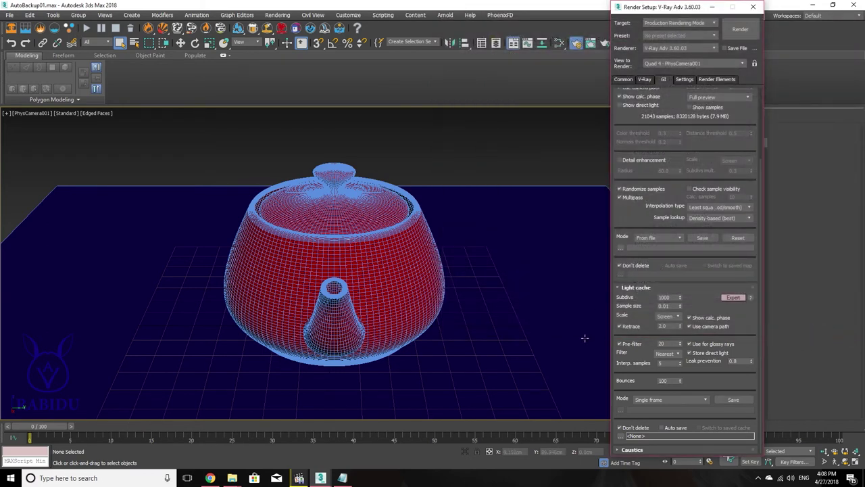
# Step: Put the irradiance map Mode back to Multiframe incremental
pyautogui.scroll(3, 632, 297)
pyautogui.scroll(-3, 632, 298)
pyautogui.click(656, 238)
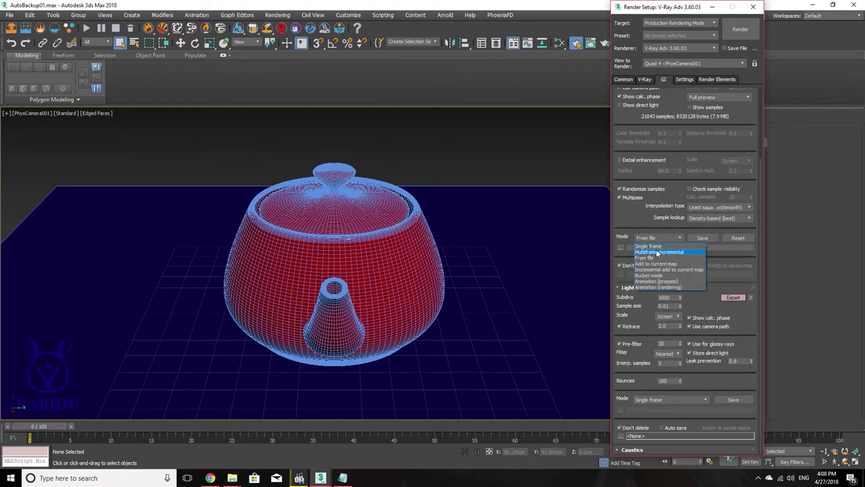
pyautogui.click(657, 252)
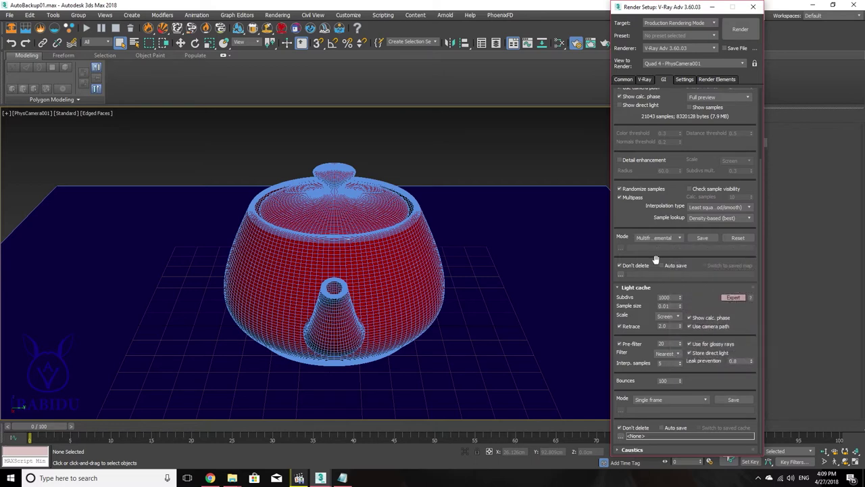
# Step: Change the Light cache Mode from Single frame to Fly-through
pyautogui.click(660, 402)
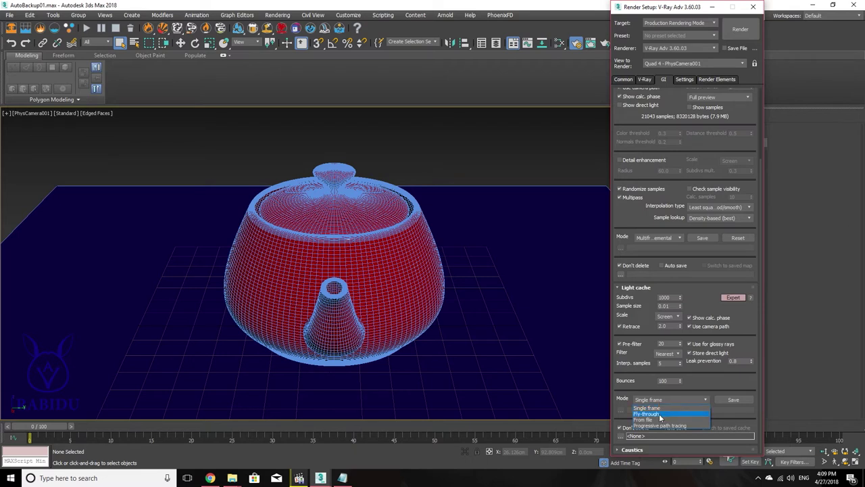
pyautogui.click(659, 413)
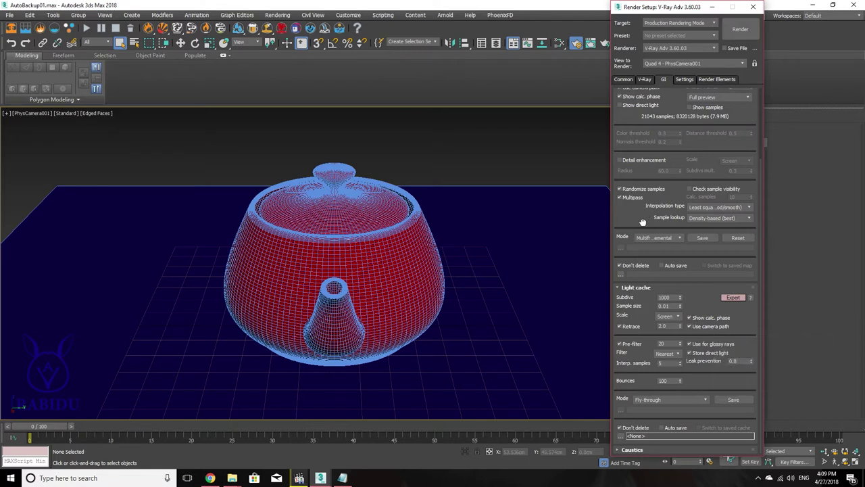
pyautogui.scroll(1, 641, 177)
pyautogui.scroll(-2, 641, 172)
pyautogui.scroll(1, 640, 167)
pyautogui.scroll(1, 641, 167)
pyautogui.scroll(1, 640, 167)
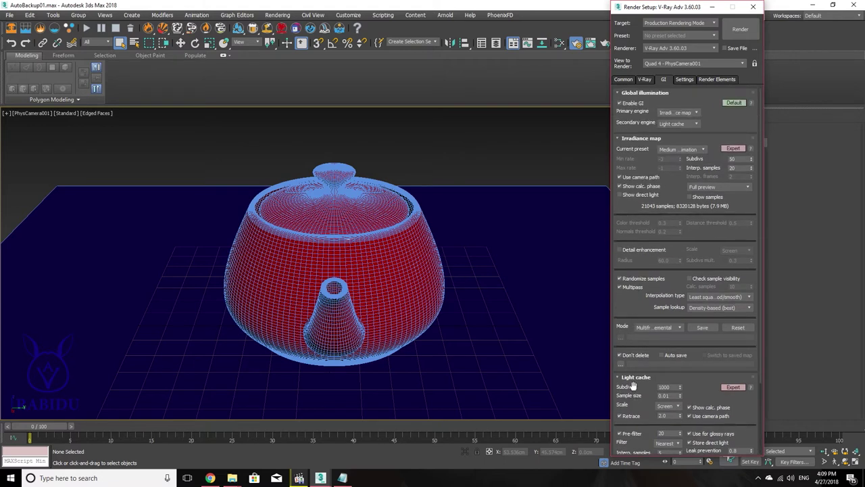
# Step: On the V-Ray tab, enable Don't render final image under Global switches, then return to GI
pyautogui.click(651, 80)
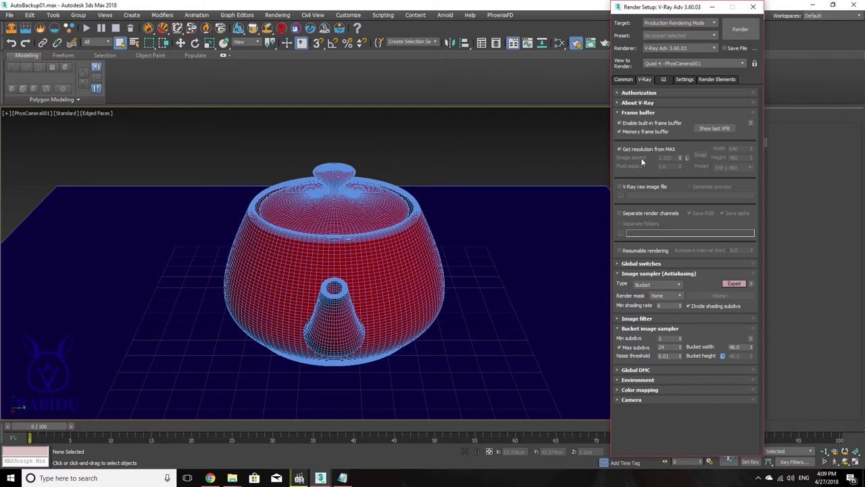
pyautogui.click(617, 265)
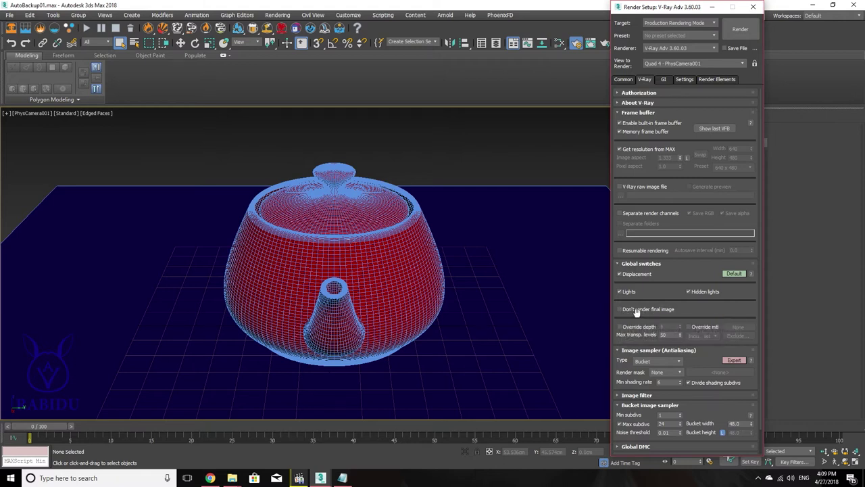
pyautogui.click(620, 309)
pyautogui.click(663, 80)
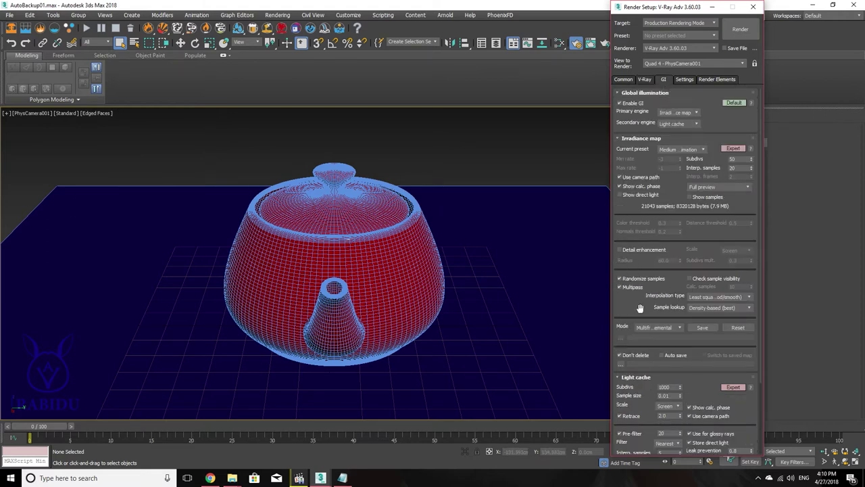
# Step: Browse for the irradiance map auto-save location, creating then deleting a stray folder in the scenes folder
pyautogui.scroll(-2, 640, 309)
pyautogui.scroll(-1, 640, 308)
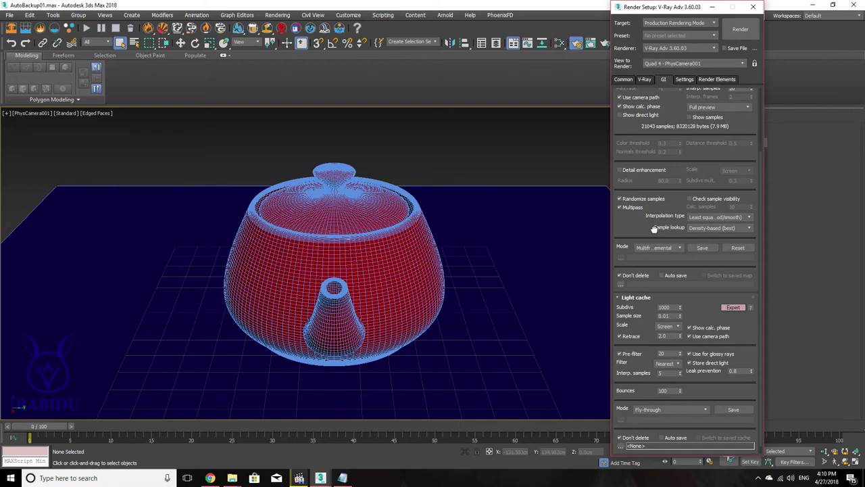
pyautogui.click(621, 285)
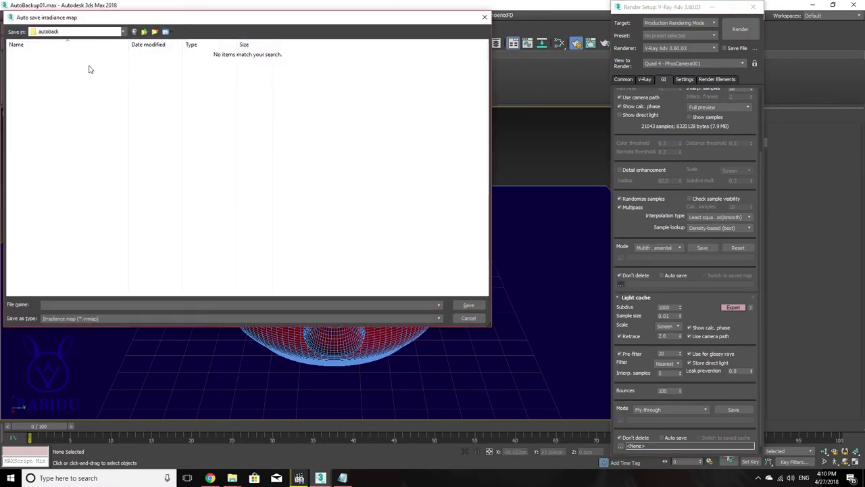
pyautogui.click(114, 32)
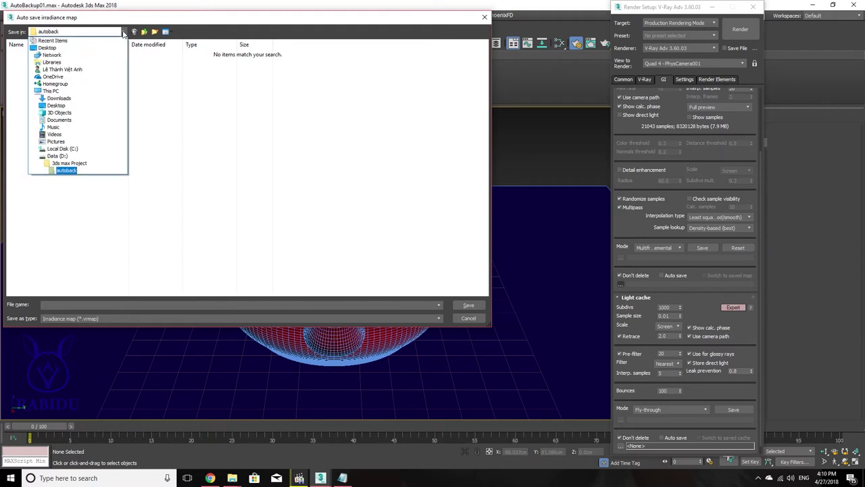
pyautogui.click(71, 163)
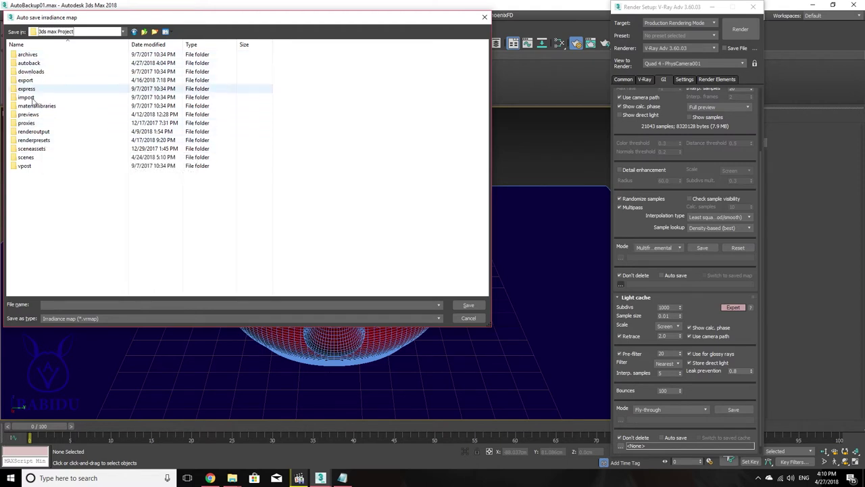
pyautogui.doubleClick(38, 157)
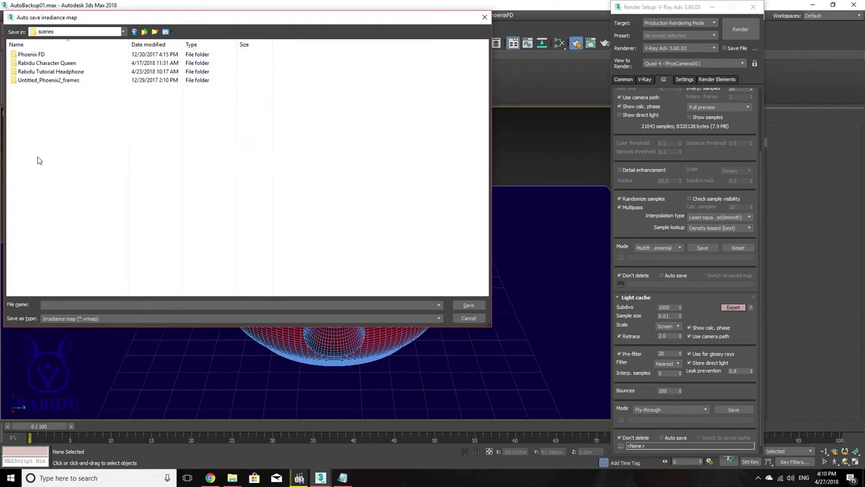
pyautogui.doubleClick(68, 72)
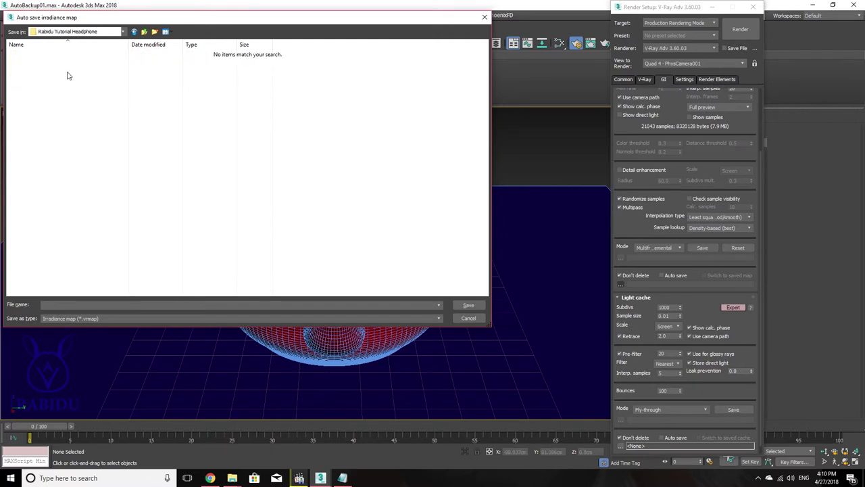
pyautogui.click(154, 33)
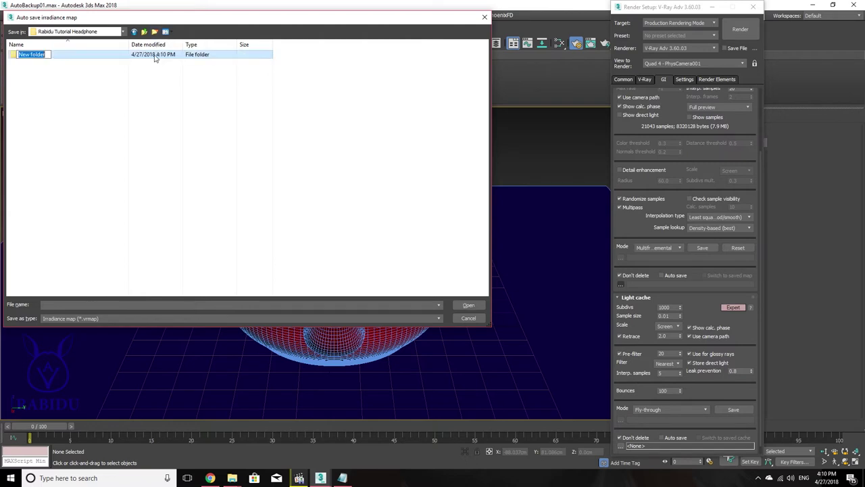
pyautogui.click(39, 94)
pyautogui.click(37, 57)
pyautogui.press('Delete')
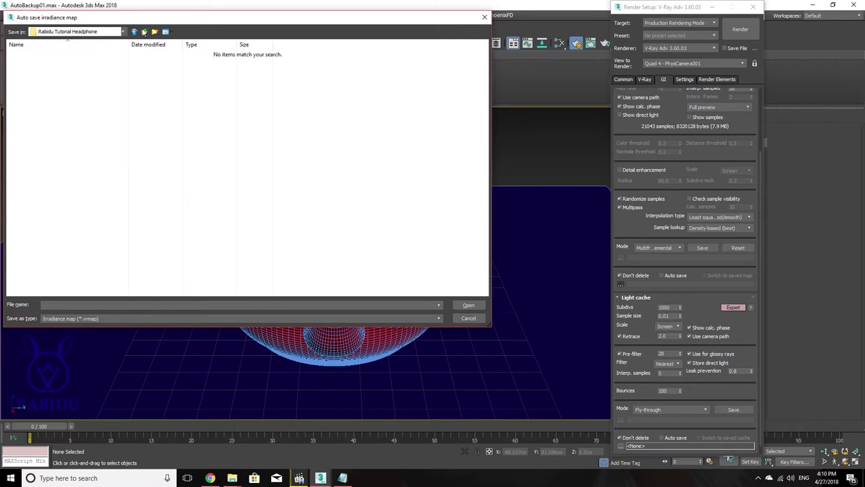
# Step: Create a GI2 folder in renderoutput\Headphone and save the irradiance map there as Test IR
pyautogui.click(144, 34)
pyautogui.doubleClick(27, 55)
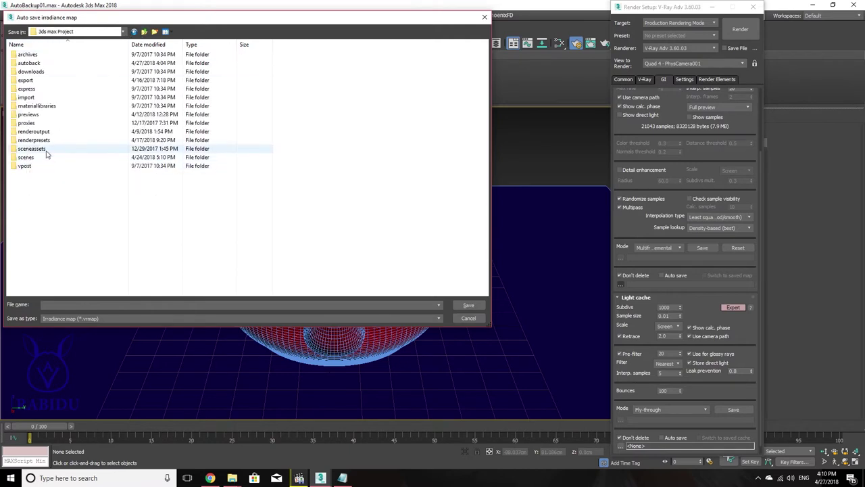
pyautogui.doubleClick(49, 133)
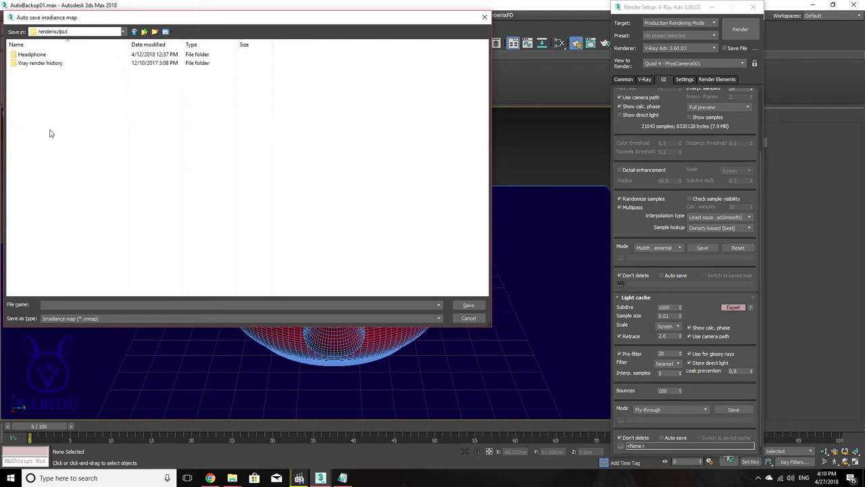
pyautogui.doubleClick(46, 57)
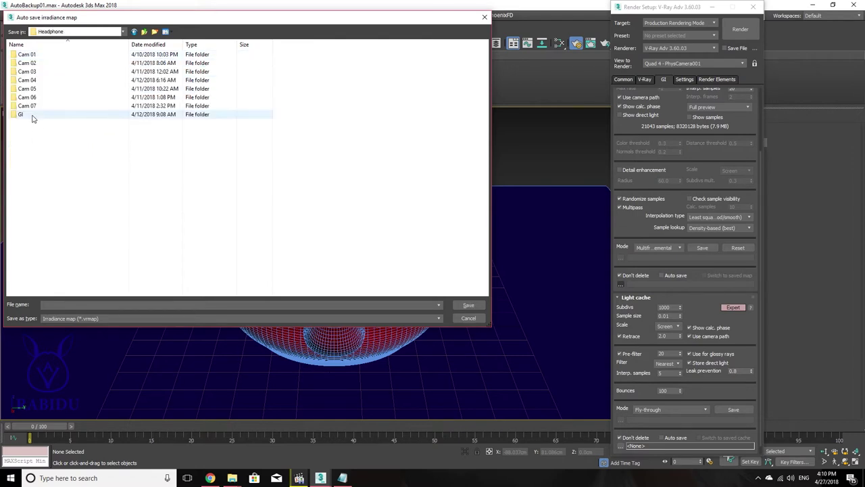
pyautogui.click(155, 31)
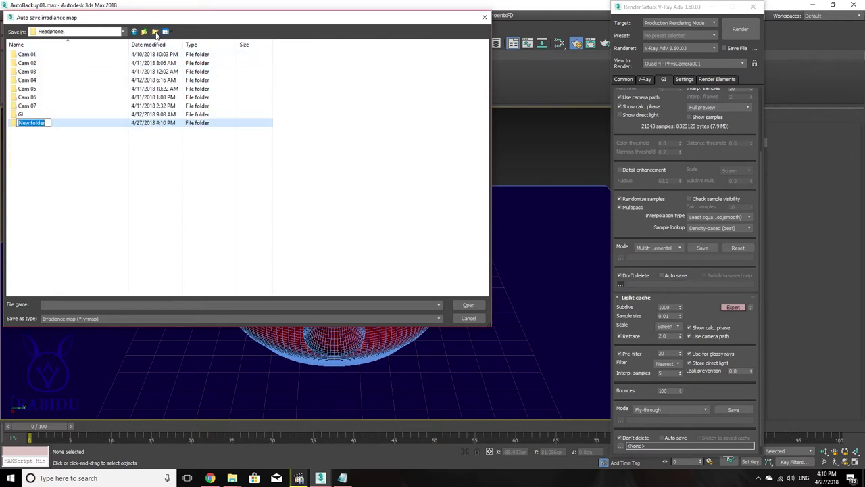
pyautogui.write('GI')
pyautogui.write('2')
pyautogui.press('Return')
pyautogui.press('Return')
pyautogui.write('Test IR')
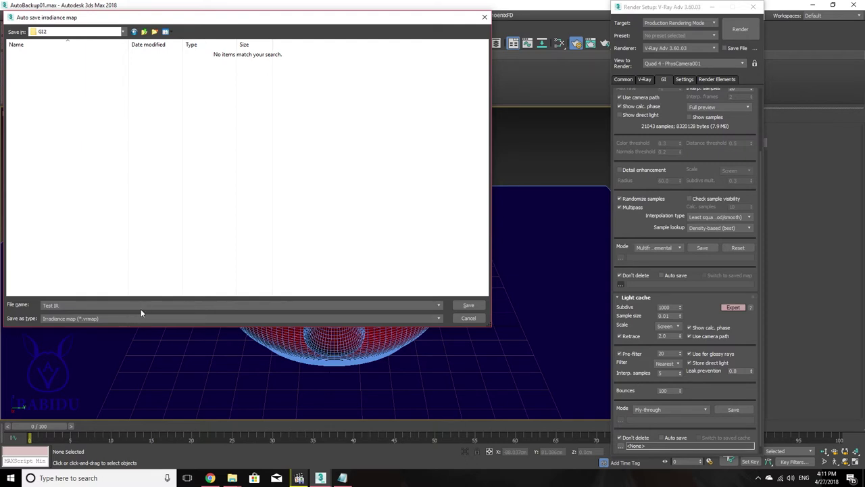
pyautogui.click(466, 306)
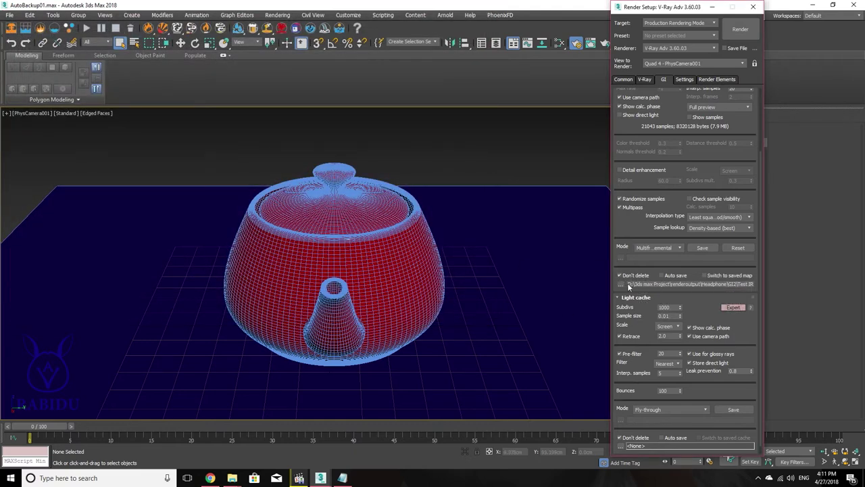
# Step: Turn on light cache Auto save and save it as Test LC in the GI2 folder
pyautogui.scroll(-1, 647, 394)
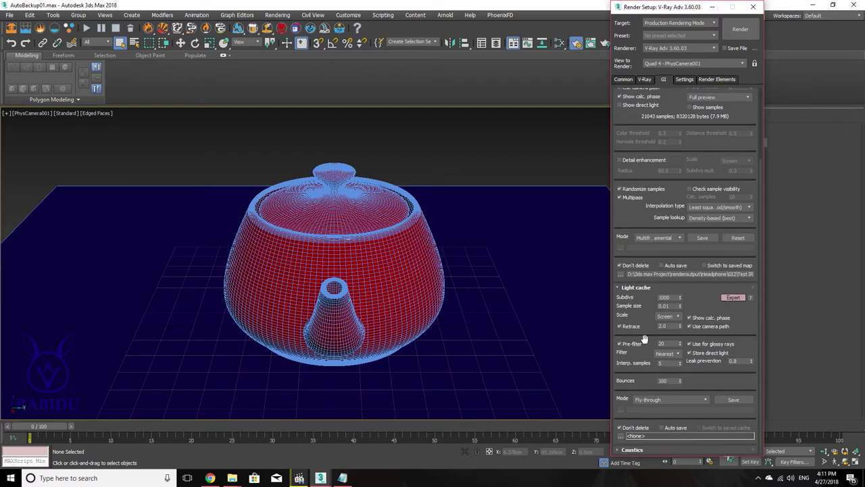
pyautogui.click(674, 401)
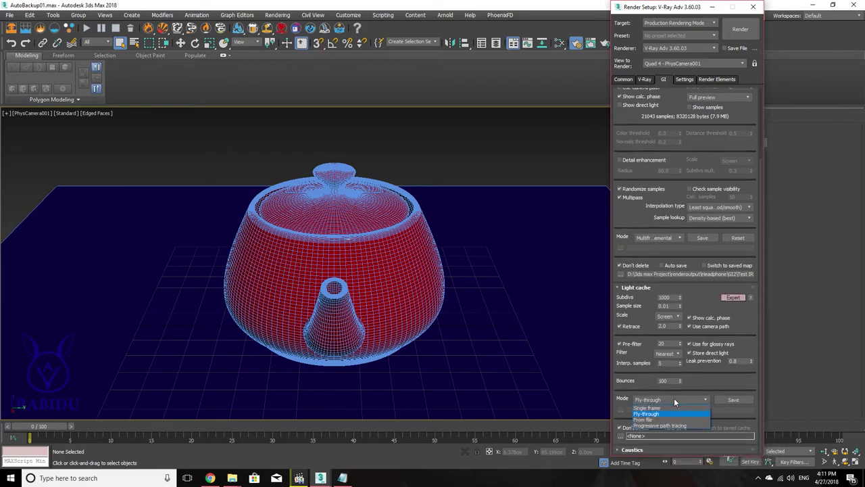
pyautogui.click(666, 402)
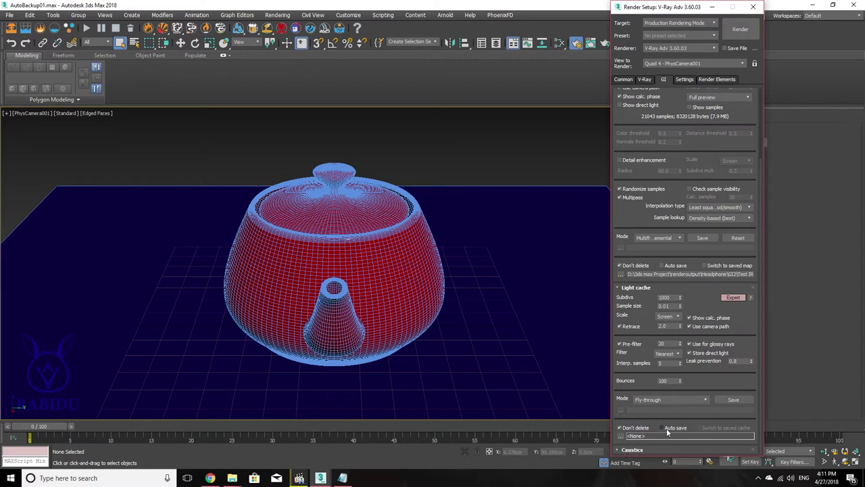
pyautogui.click(665, 428)
pyautogui.click(621, 436)
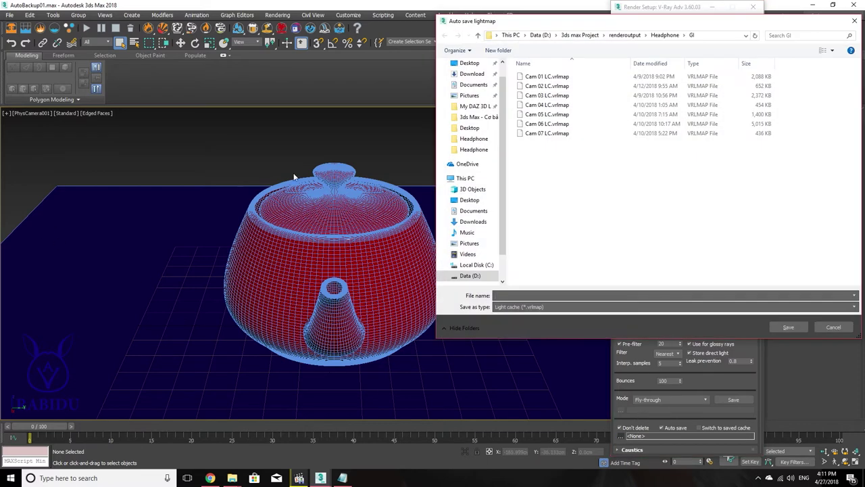
pyautogui.click(661, 35)
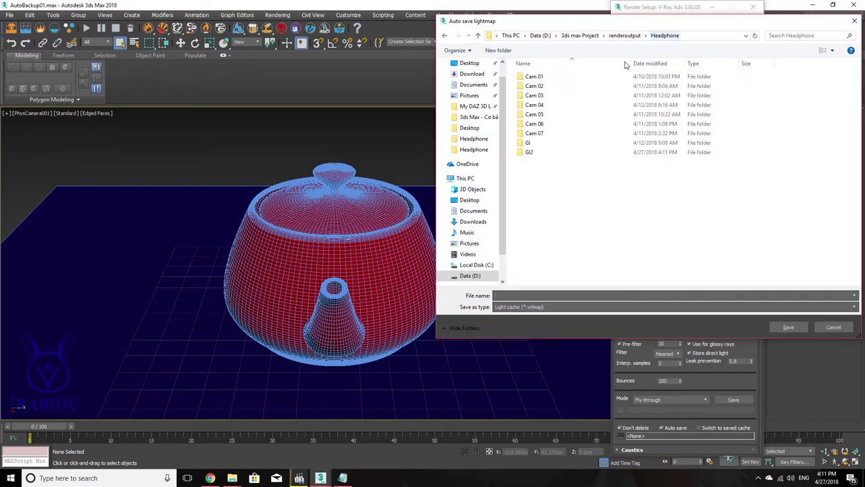
pyautogui.doubleClick(531, 151)
pyautogui.write('Test LC')
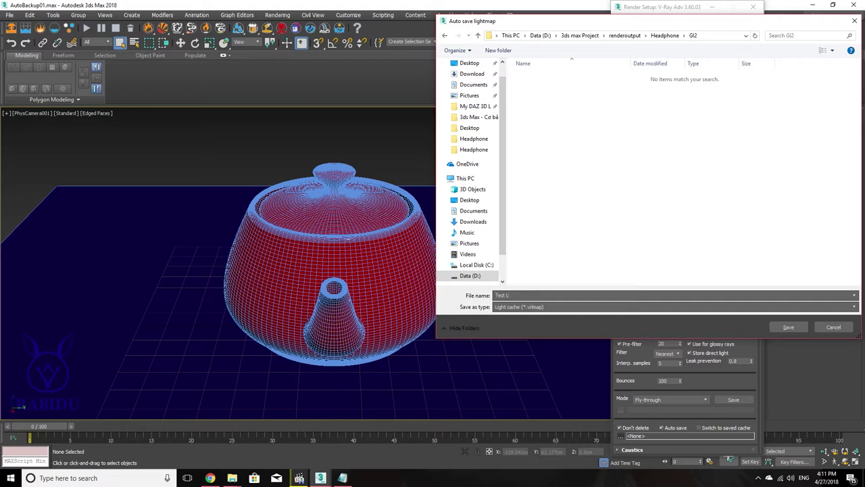
pyautogui.click(791, 327)
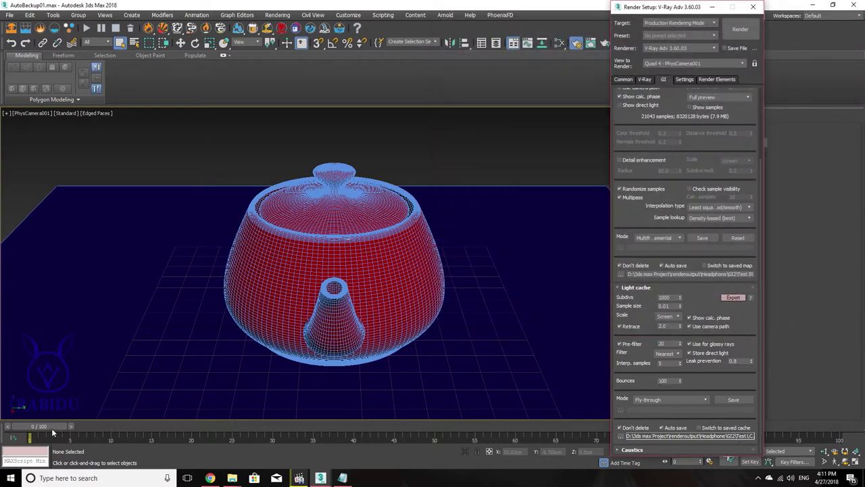
# Step: Scrub the time slider forward to preview the camera move, then back to frame 0
pyautogui.moveTo(48, 427); pyautogui.dragTo(127, 438)
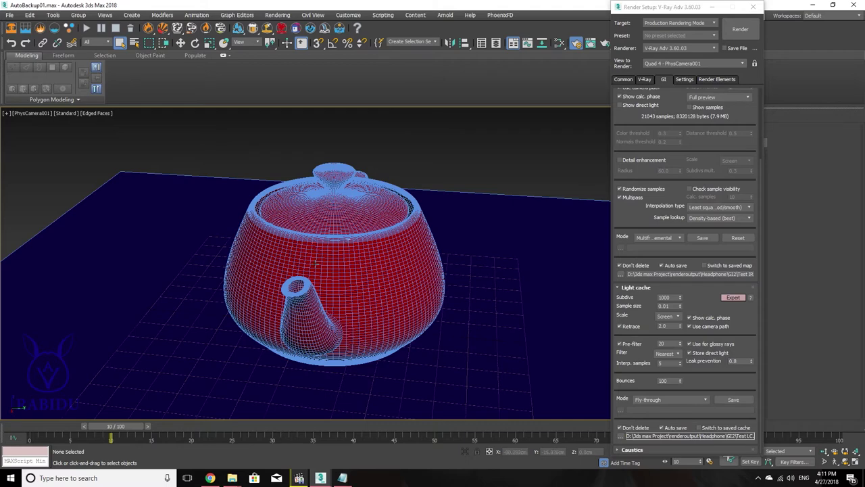
pyautogui.moveTo(67, 425)
pyautogui.mouseDown()
pyautogui.moveTo(1, 424)
pyautogui.moveTo(124, 430)
pyautogui.moveTo(1, 412)
pyautogui.moveTo(143, 419)
pyautogui.moveTo(34, 425)
pyautogui.moveTo(160, 440)
pyautogui.moveTo(358, 448)
pyautogui.moveTo(17, 439)
pyautogui.mouseUp()
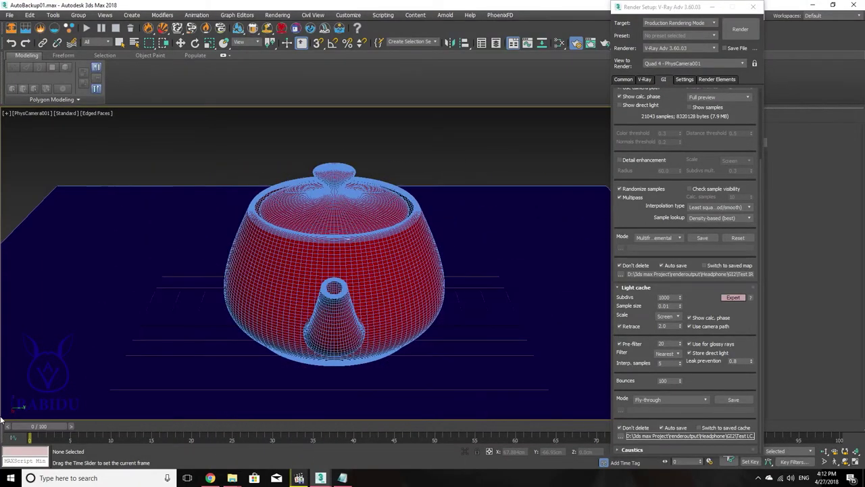
# Step: Set Time Output on the Common tab to the 0–100 frame range and preview the camera animation
pyautogui.click(645, 79)
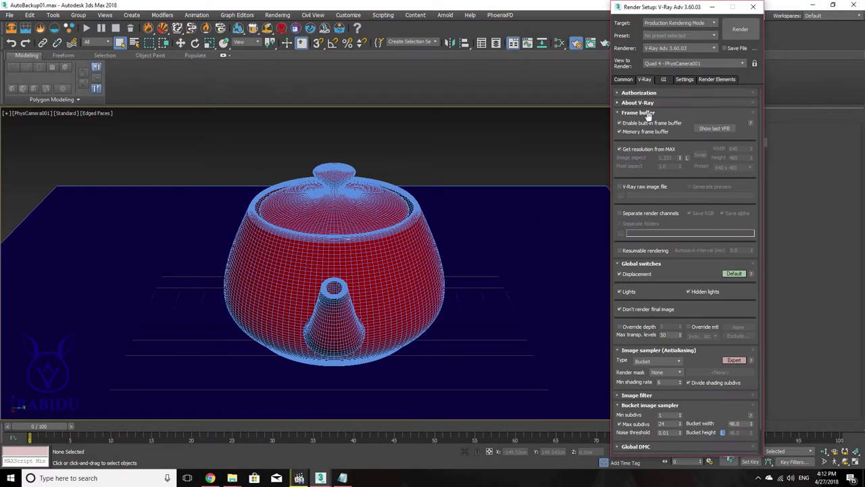
pyautogui.click(636, 82)
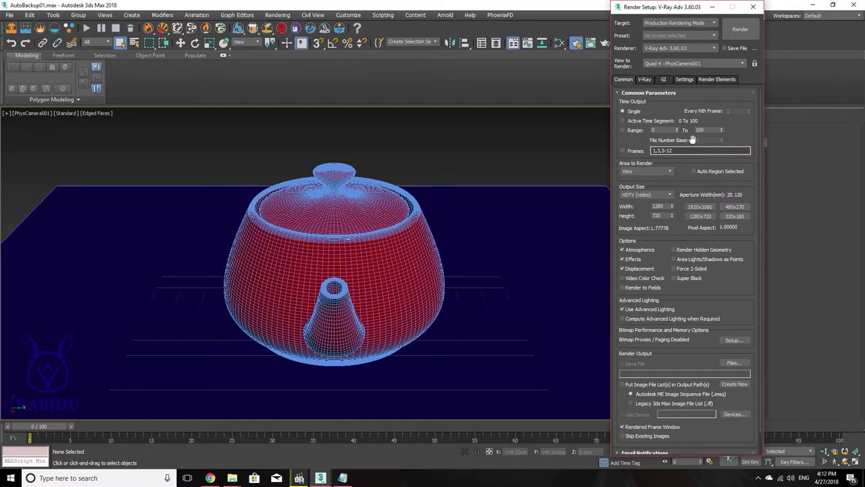
pyautogui.click(623, 130)
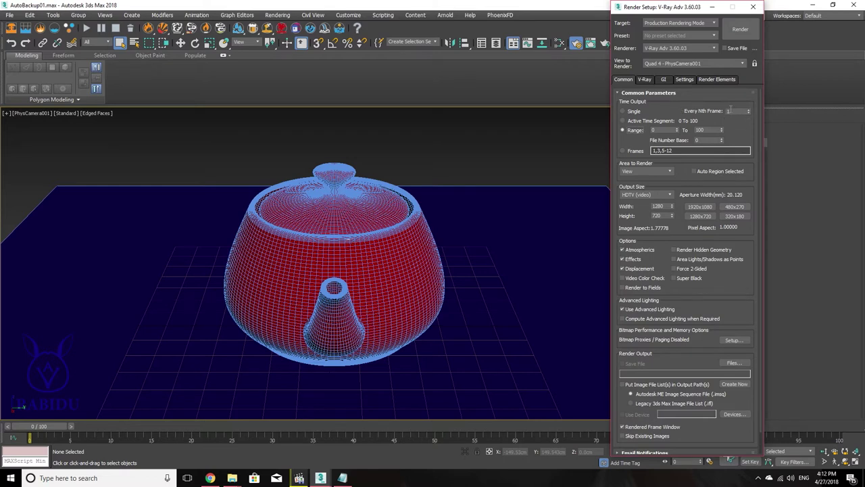
pyautogui.click(54, 427)
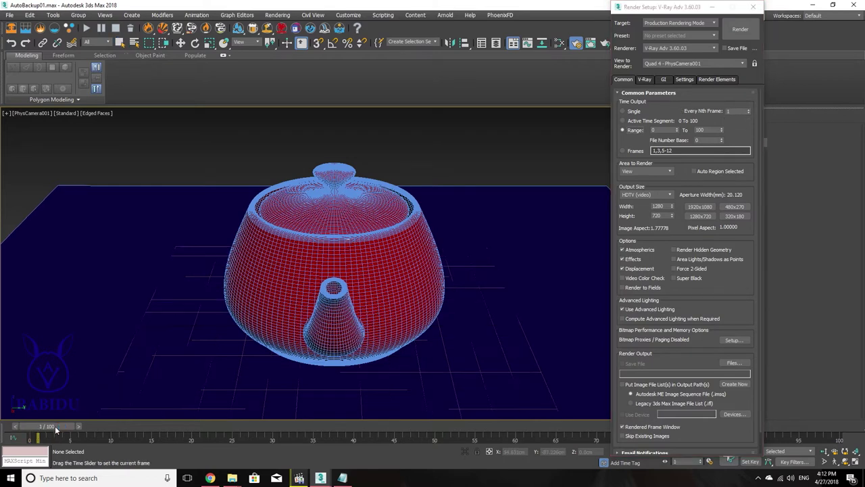
pyautogui.moveTo(41, 428)
pyautogui.mouseDown()
pyautogui.moveTo(66, 424)
pyautogui.moveTo(2, 420)
pyautogui.mouseUp()
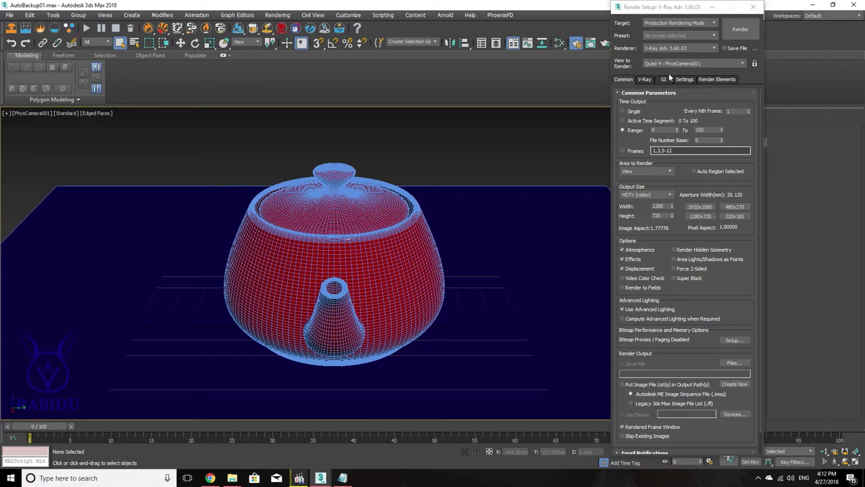
pyautogui.click(663, 79)
# Step: Check the irradiance map Mode list, leaving it on Multiframe incremental
pyautogui.click(661, 238)
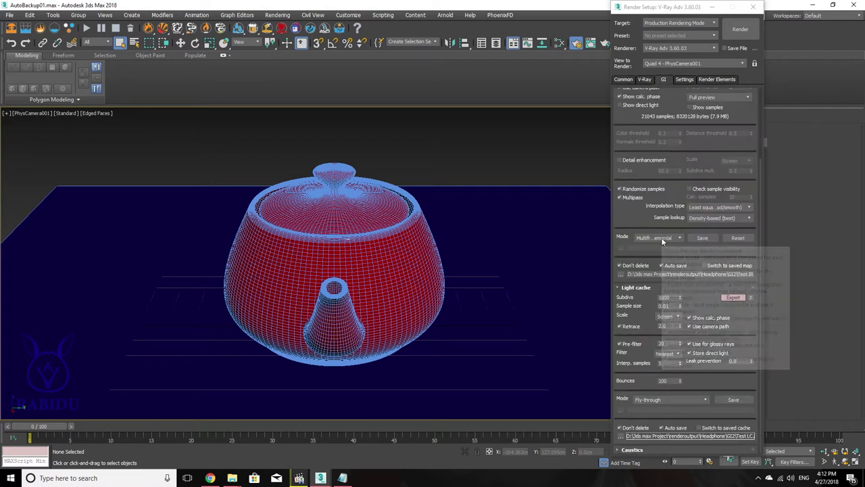
pyautogui.click(662, 238)
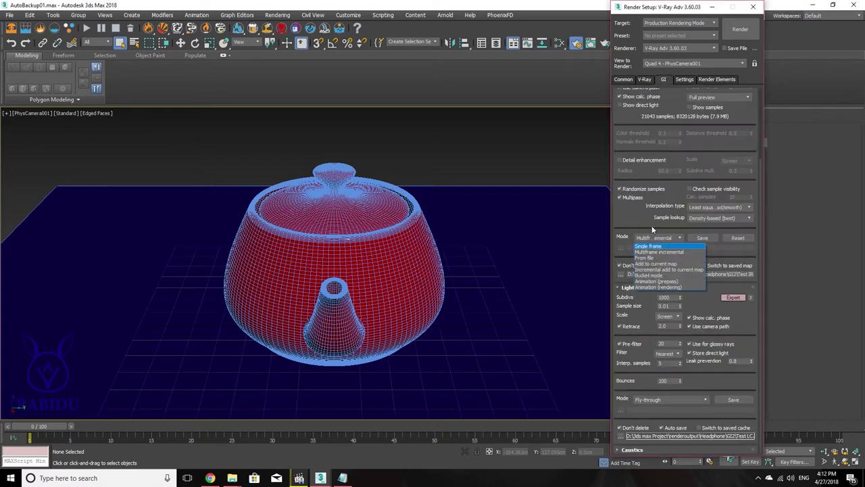
pyautogui.click(653, 229)
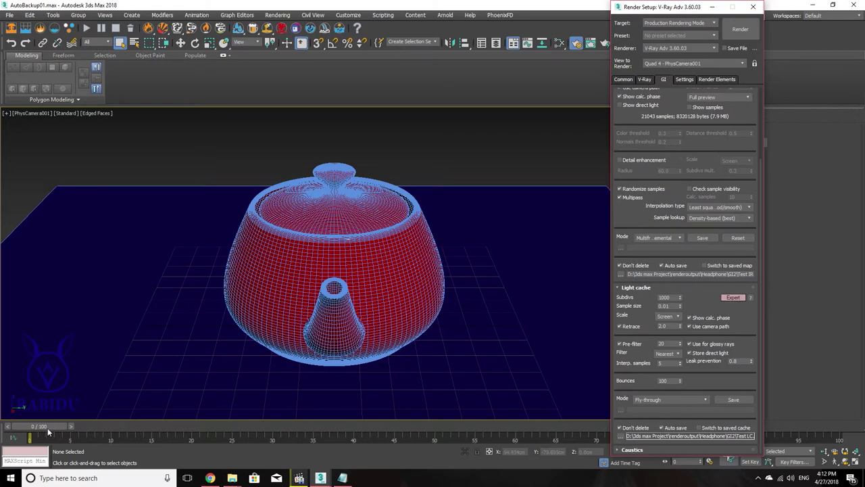
# Step: Scrub the timeline between frames 0 and 10 to preview the camera move over the teapot
pyautogui.moveTo(48, 429)
pyautogui.mouseDown()
pyautogui.moveTo(831, 428)
pyautogui.moveTo(31, 429)
pyautogui.mouseUp()
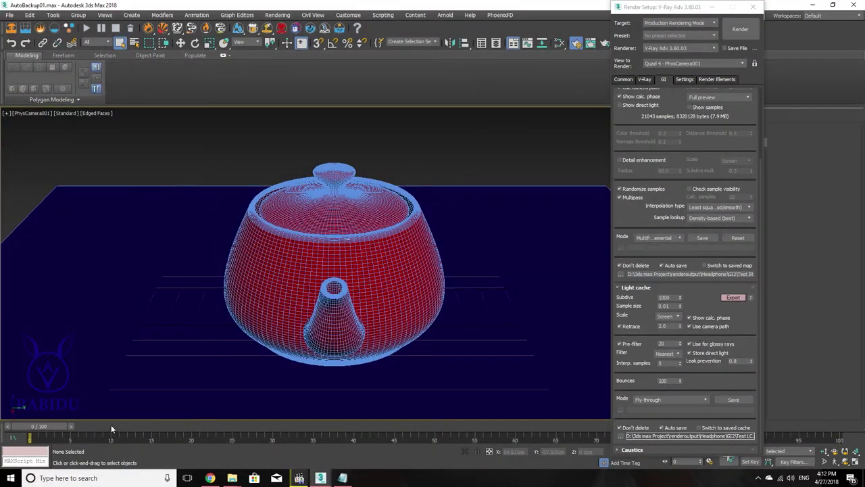
pyautogui.moveTo(30, 431); pyautogui.dragTo(110, 431)
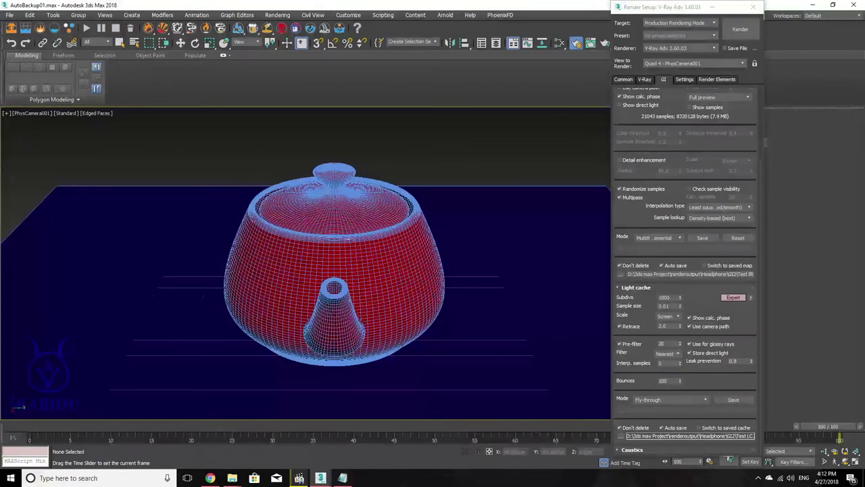
pyautogui.moveTo(124, 435)
pyautogui.mouseDown()
pyautogui.moveTo(337, 427)
pyautogui.moveTo(38, 421)
pyautogui.mouseUp()
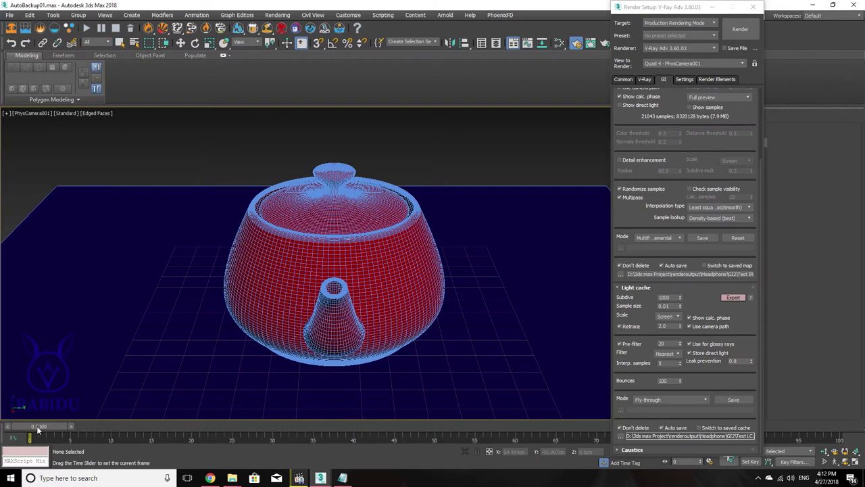
pyautogui.moveTo(38, 428); pyautogui.dragTo(112, 433)
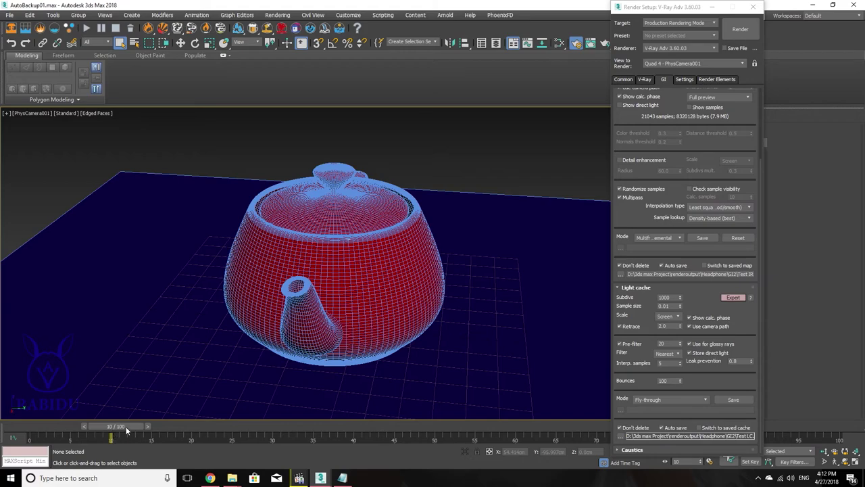
pyautogui.moveTo(128, 432)
pyautogui.mouseDown()
pyautogui.moveTo(17, 428)
pyautogui.moveTo(189, 429)
pyautogui.moveTo(37, 431)
pyautogui.moveTo(137, 437)
pyautogui.mouseUp()
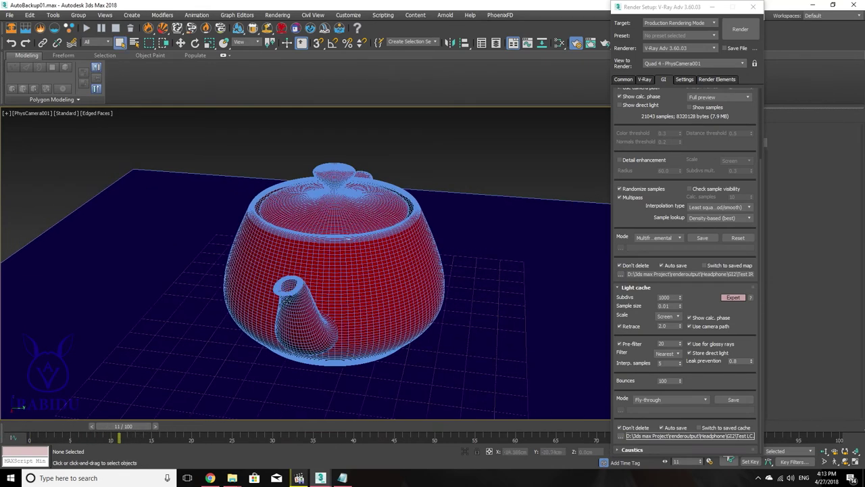
pyautogui.moveTo(125, 427)
pyautogui.mouseDown()
pyautogui.moveTo(138, 425)
pyautogui.moveTo(65, 421)
pyautogui.mouseUp()
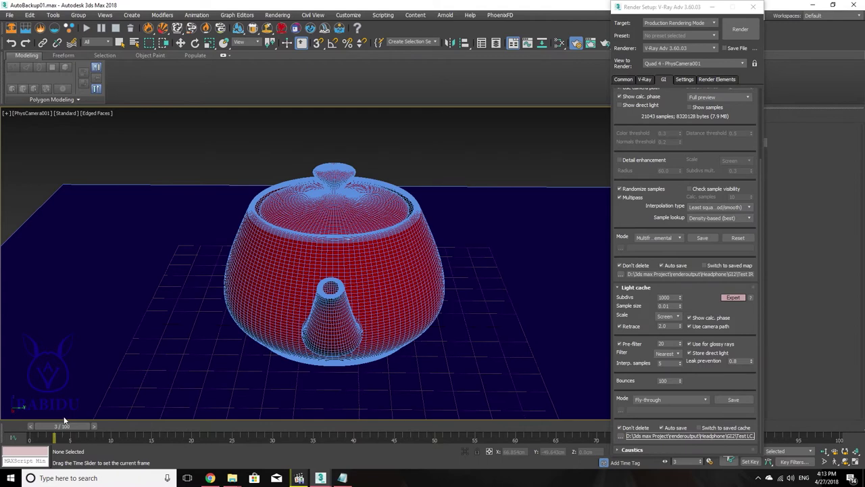
pyautogui.moveTo(65, 421); pyautogui.dragTo(119, 424)
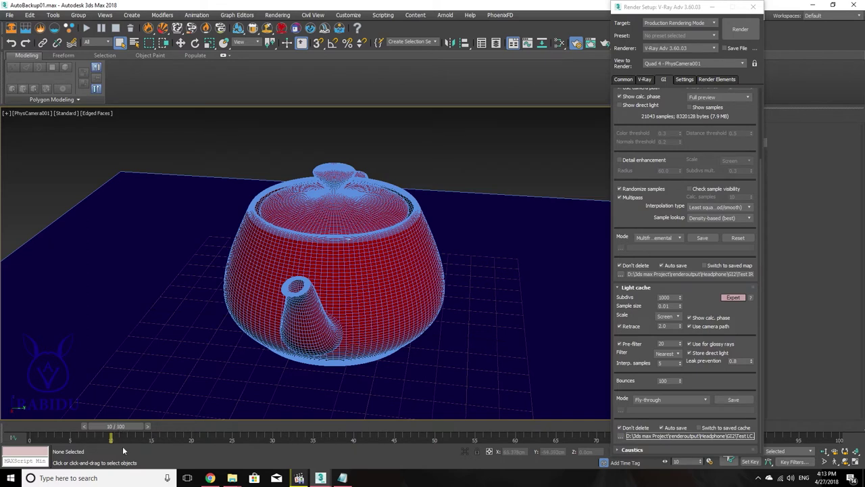
pyautogui.scroll(3, 710, 156)
pyautogui.scroll(2, 709, 155)
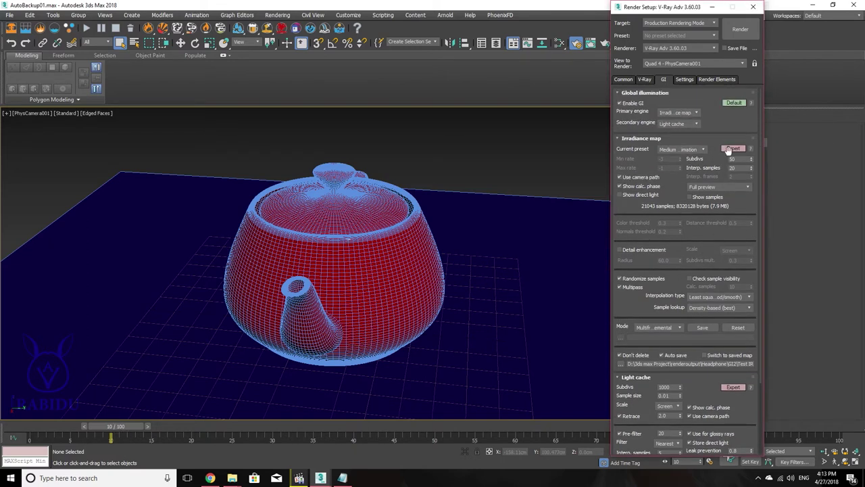
pyautogui.moveTo(124, 430); pyautogui.dragTo(100, 430)
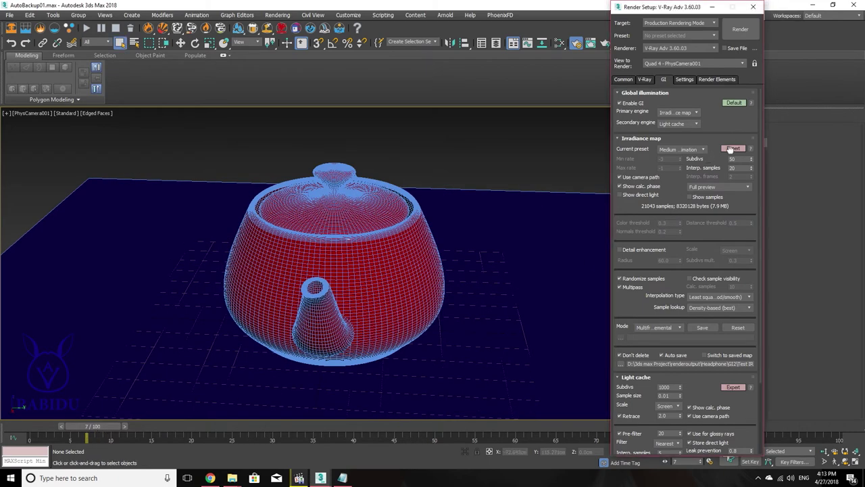
pyautogui.click(624, 79)
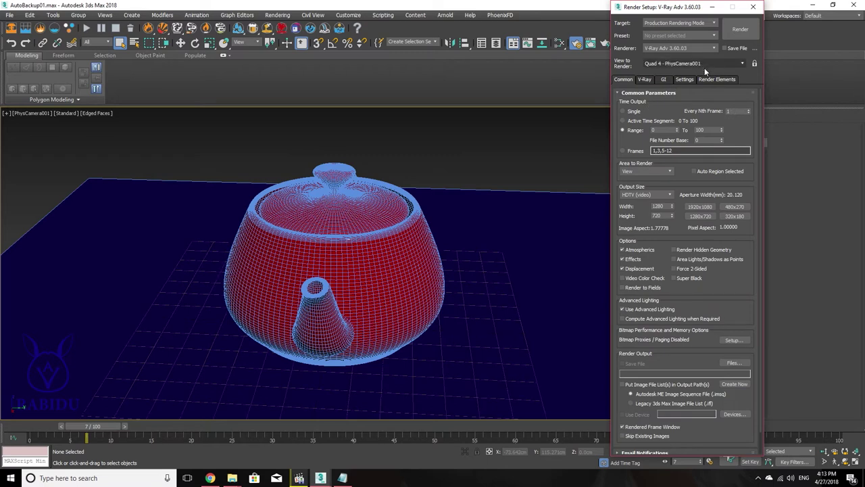
# Step: Set Every Nth Frame to 5 and open the Render Output file dialog
pyautogui.doubleClick(737, 110)
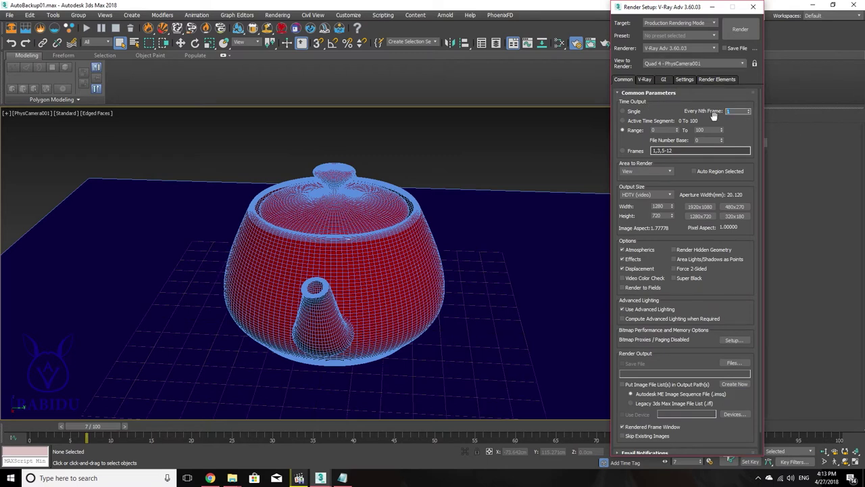
pyautogui.write('5')
pyautogui.click(644, 79)
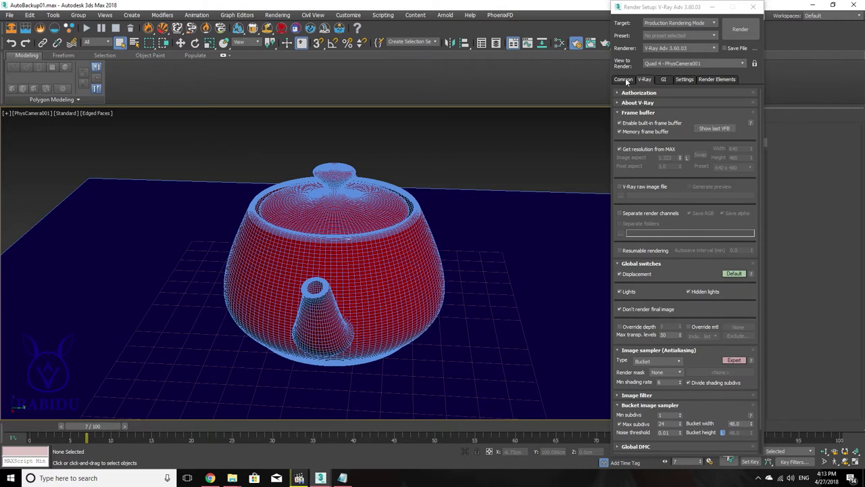
pyautogui.click(669, 81)
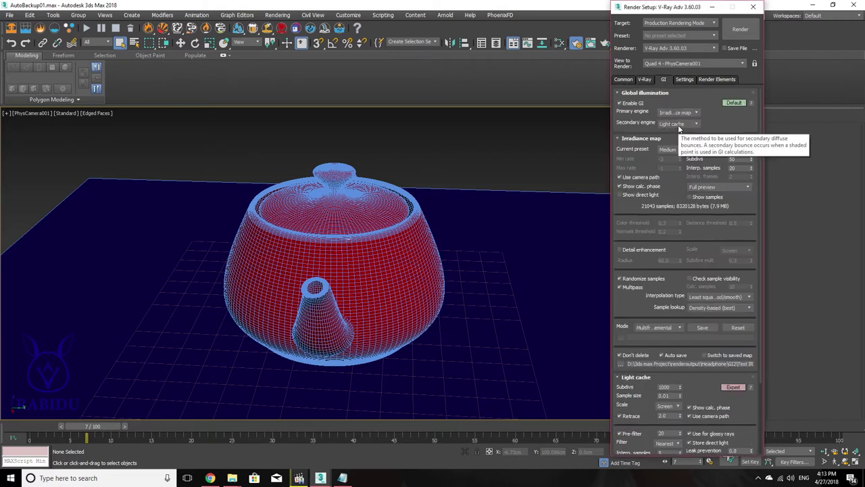
pyautogui.click(623, 79)
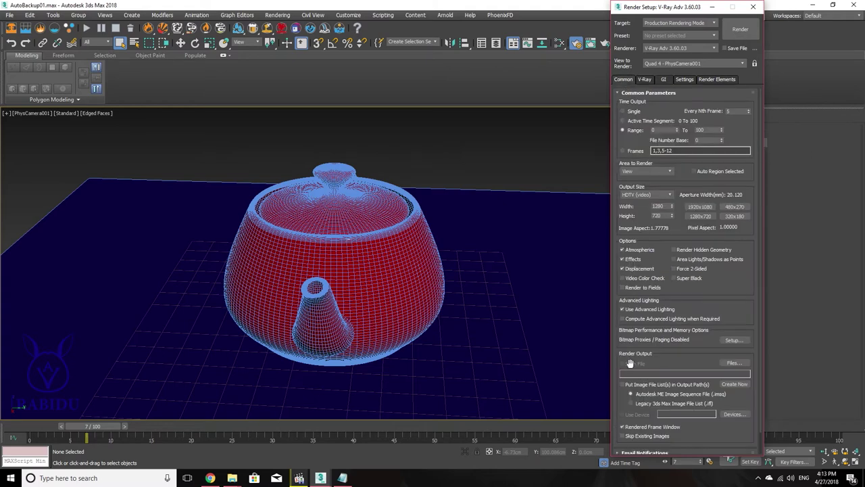
pyautogui.click(734, 364)
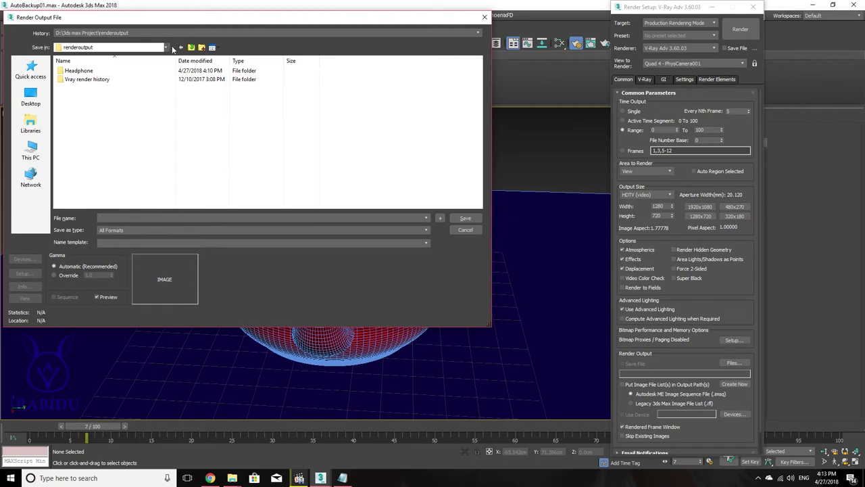
# Step: Browse to the renderoutput\Headphone folder as the render output save location
pyautogui.click(165, 47)
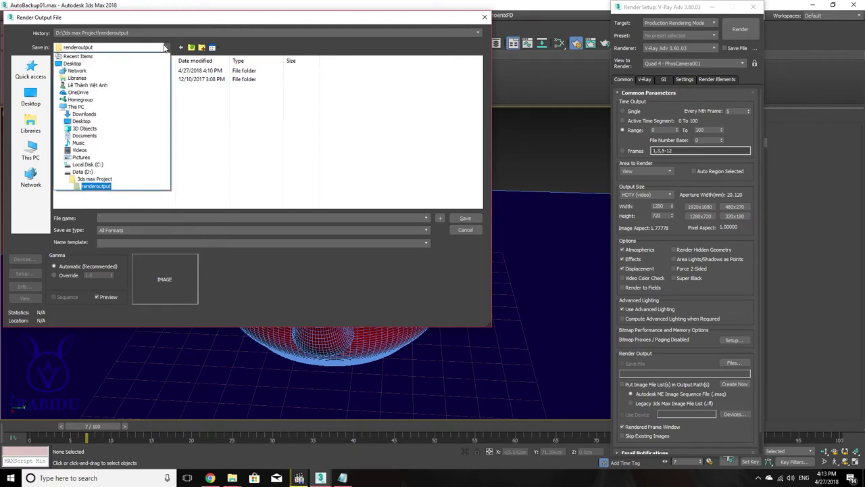
pyautogui.click(95, 186)
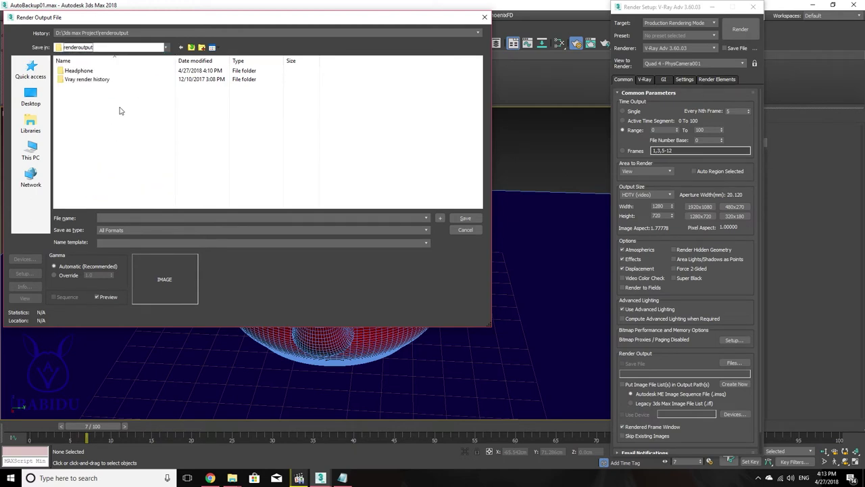
pyautogui.doubleClick(97, 72)
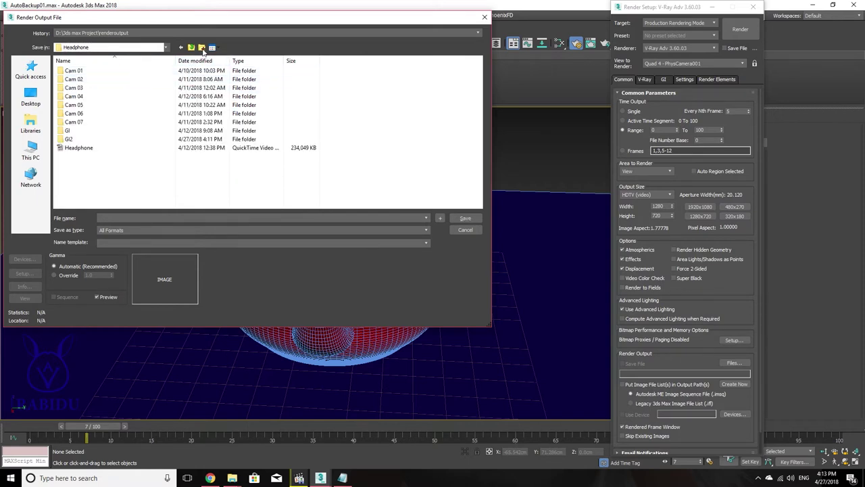
# Step: Create and enter a new Test folder inside Headphone, then list the output file types
pyautogui.click(202, 48)
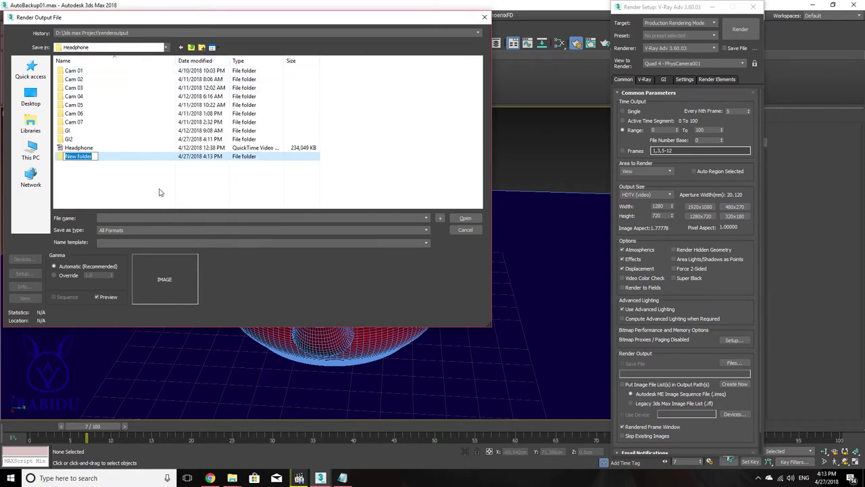
pyautogui.write('Te')
pyautogui.write('st')
pyautogui.press('Return')
pyautogui.doubleClick(119, 157)
pyautogui.write('Test_')
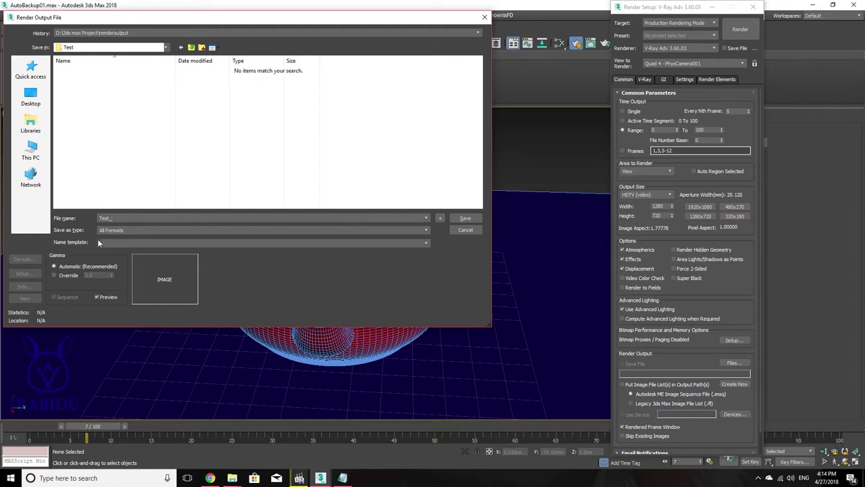
pyautogui.click(129, 230)
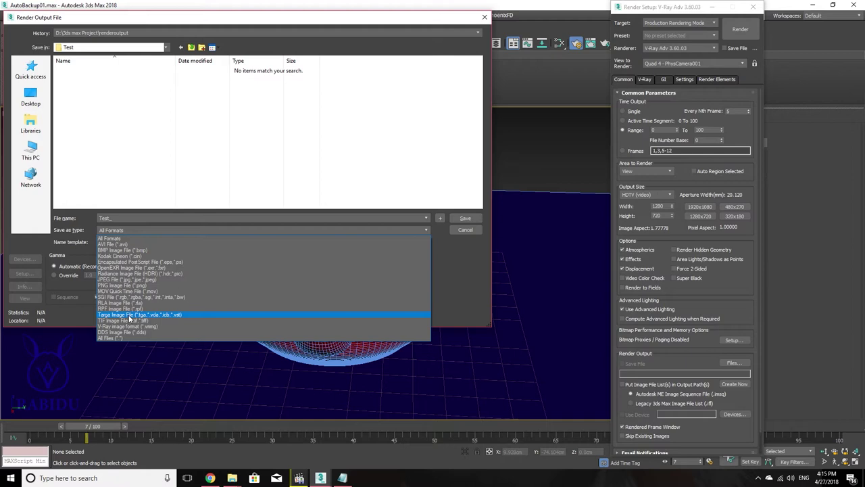
# Step: Save render output as Targa files named Test_ in the Headphone Test folder, 24-bit compressed
pyautogui.click(184, 314)
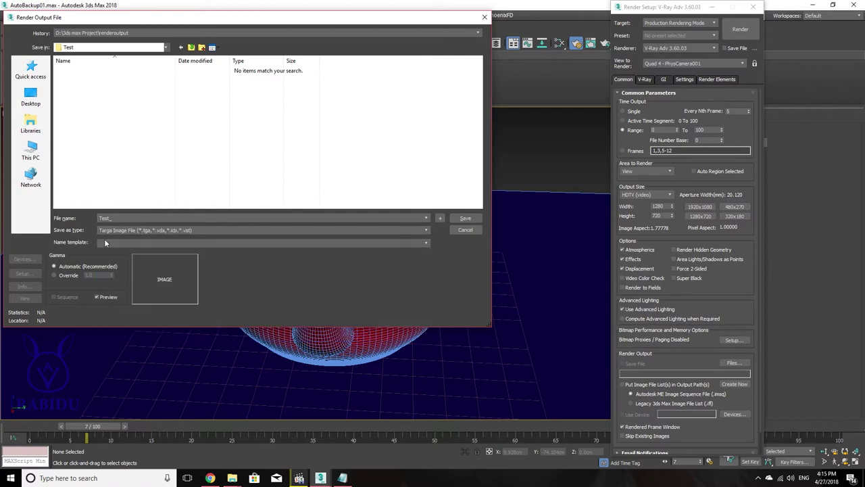
pyautogui.click(463, 218)
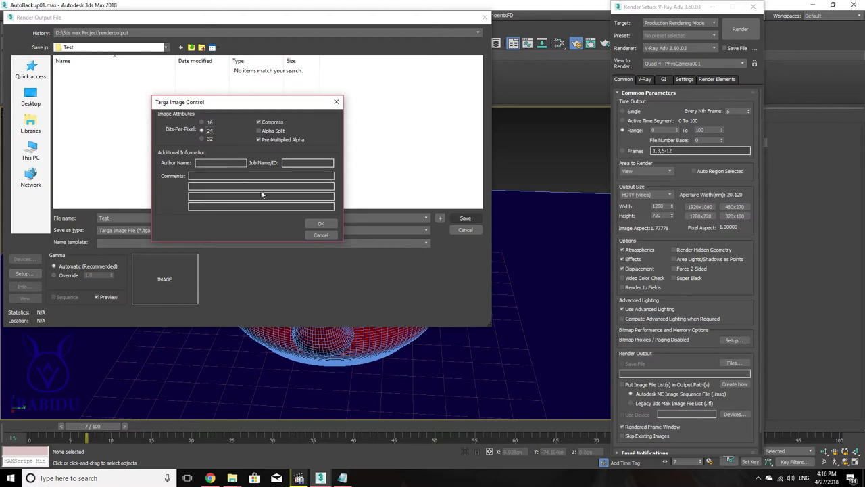
pyautogui.click(321, 224)
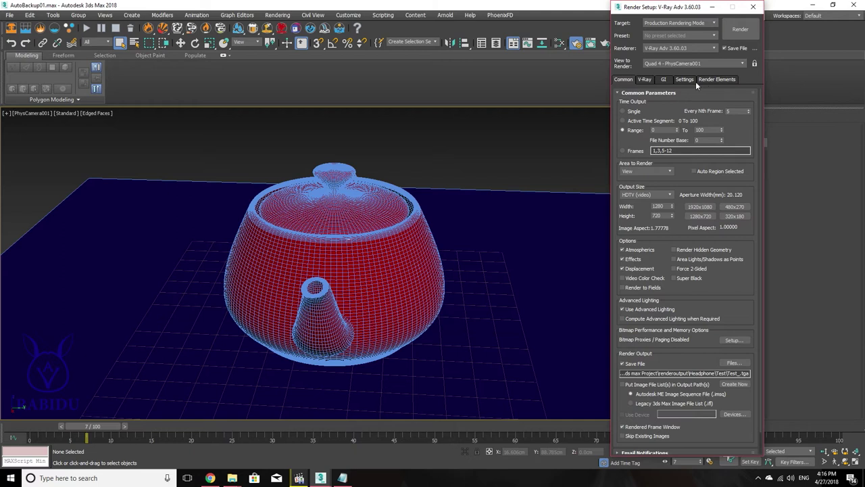
# Step: Review the GI irradiance settings, then render the 21 teapot frames to complete the prepass
pyautogui.click(666, 80)
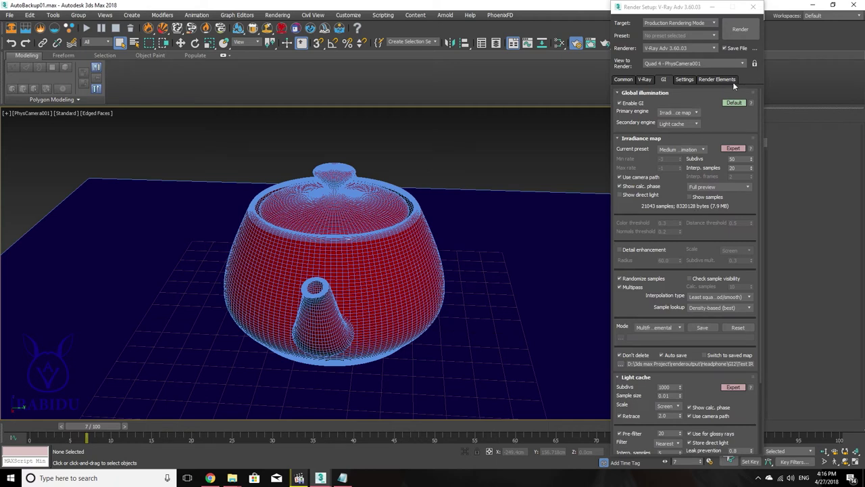
pyautogui.click(624, 80)
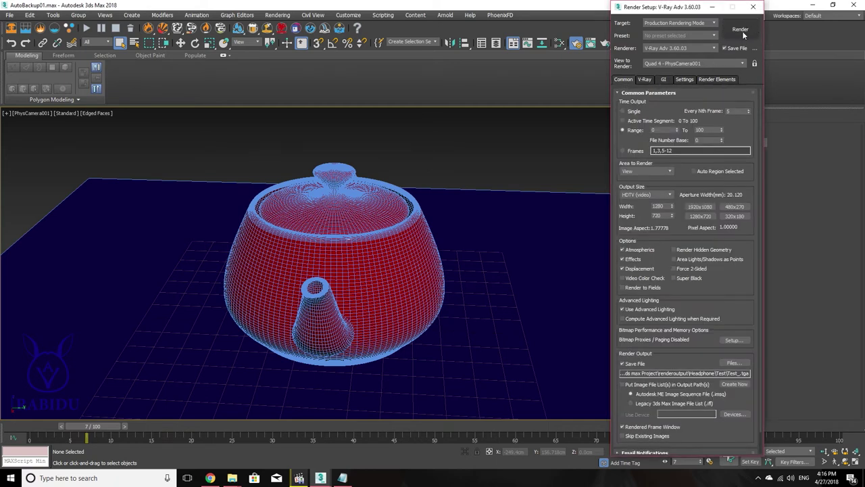
pyautogui.click(742, 31)
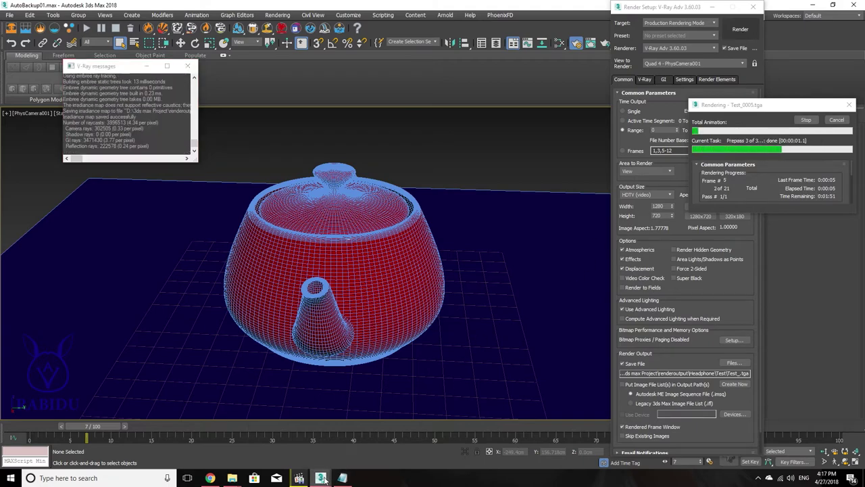
pyautogui.click(365, 443)
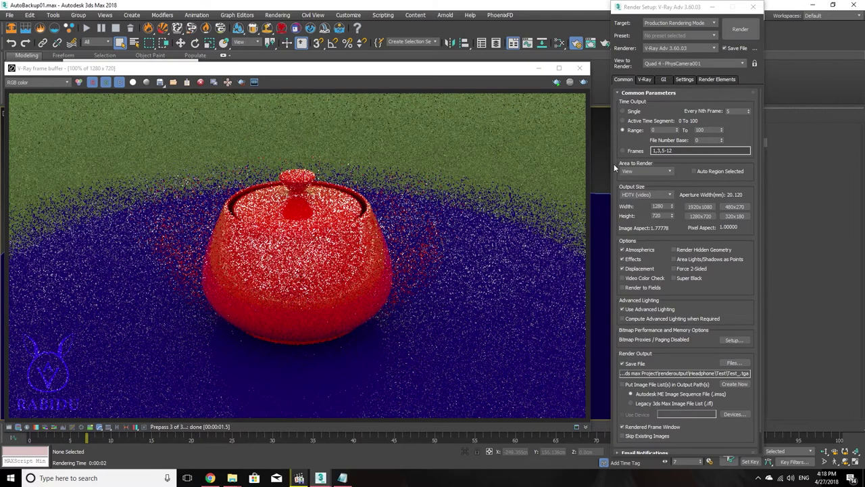
pyautogui.click(644, 79)
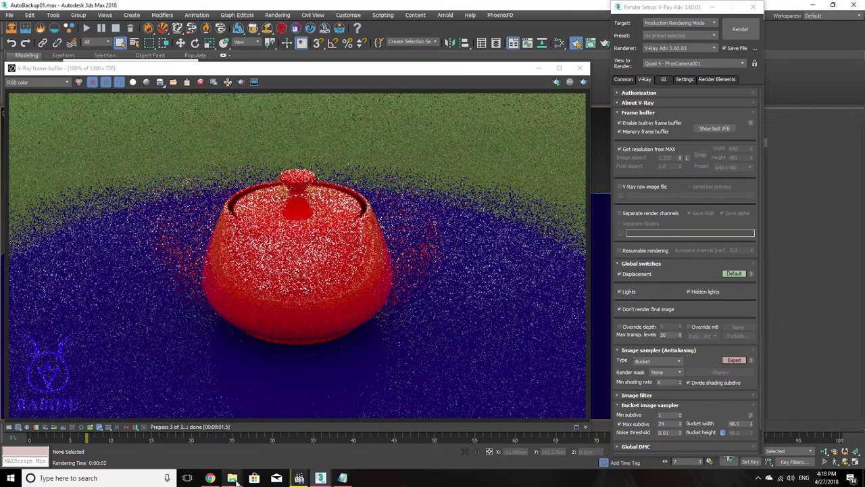
# Step: Open the Headphone > GI2 folder holding Test IR.vrmap and Test LC.vrlmap in File Explorer
pyautogui.click(263, 440)
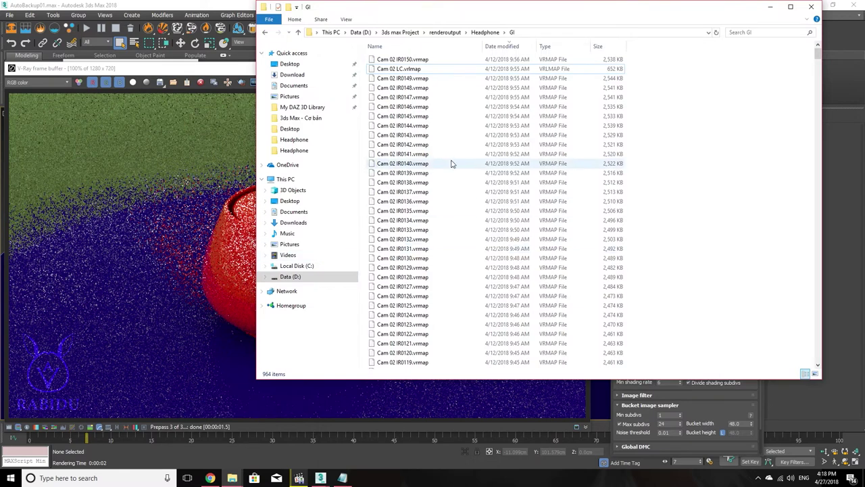
pyautogui.click(485, 32)
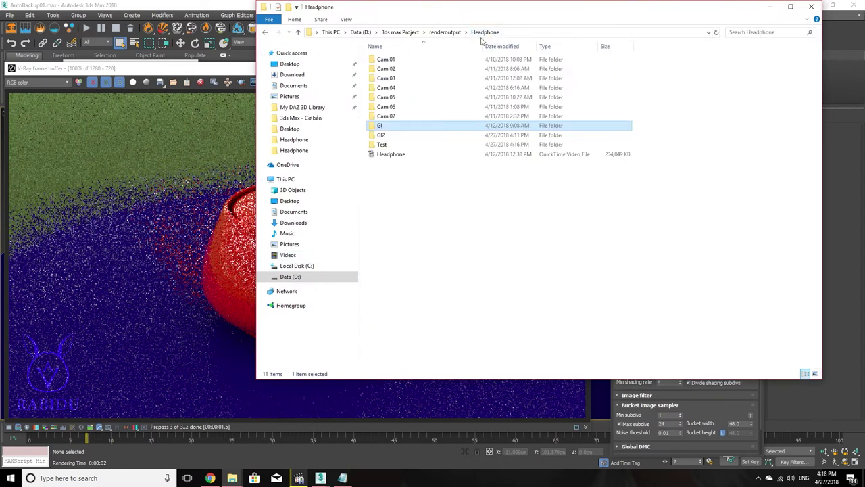
pyautogui.doubleClick(381, 137)
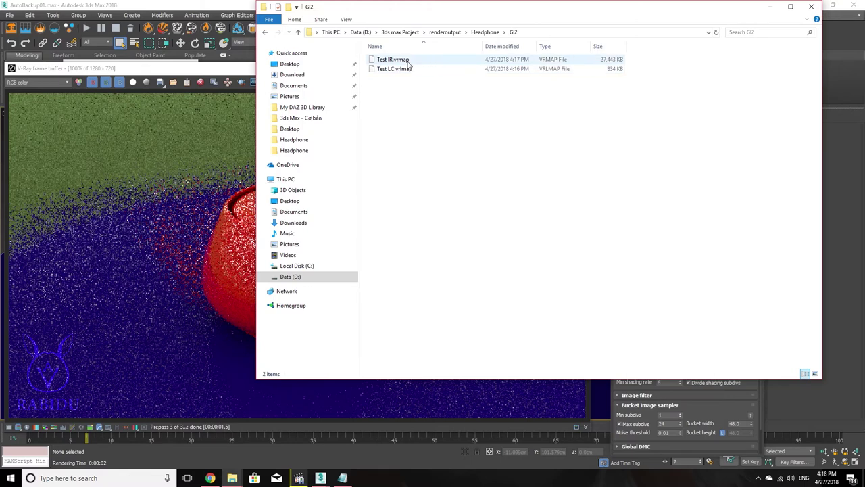
pyautogui.click(3, 477)
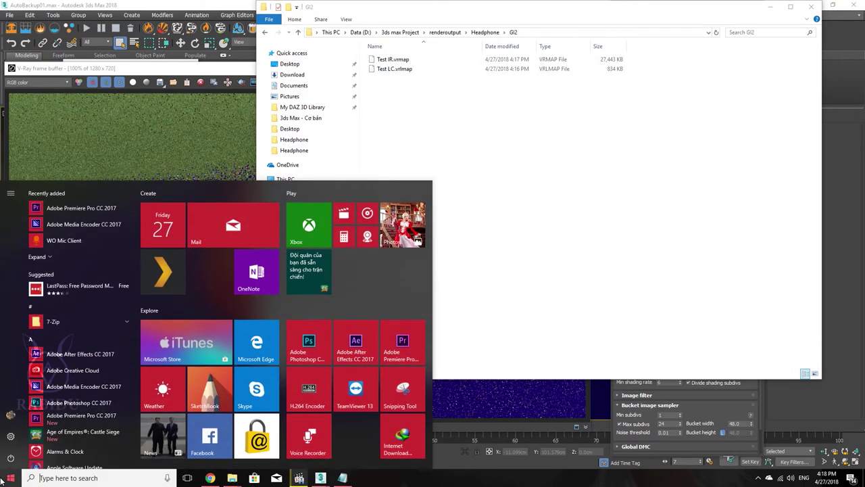
# Step: Launch the Irradiance map viewer, load Test IR.vrmap from Headphone > GI2, and rotate it
pyautogui.write('ir')
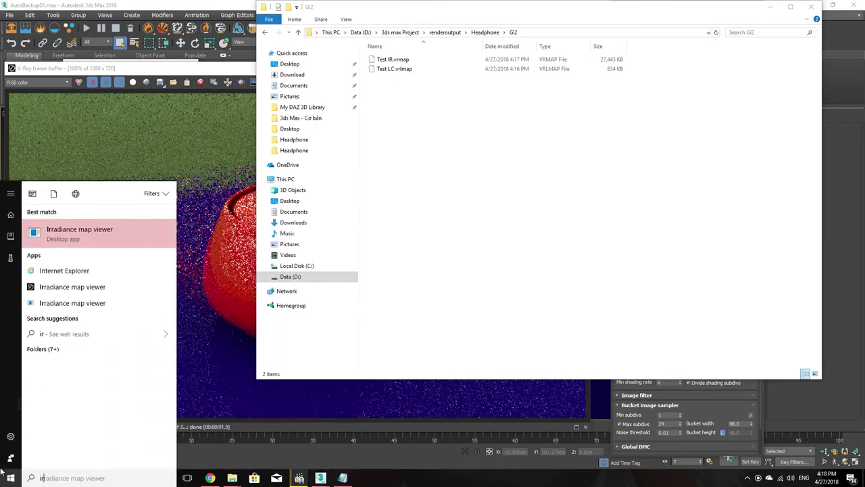
pyautogui.press('Return')
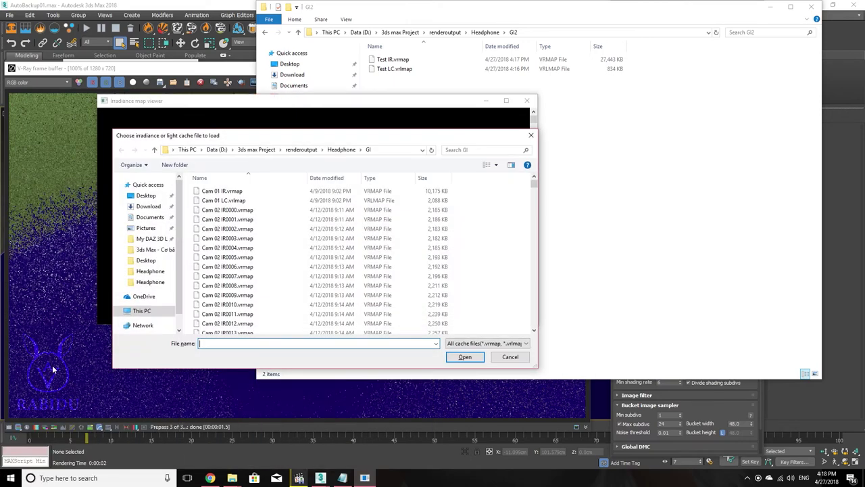
pyautogui.click(342, 149)
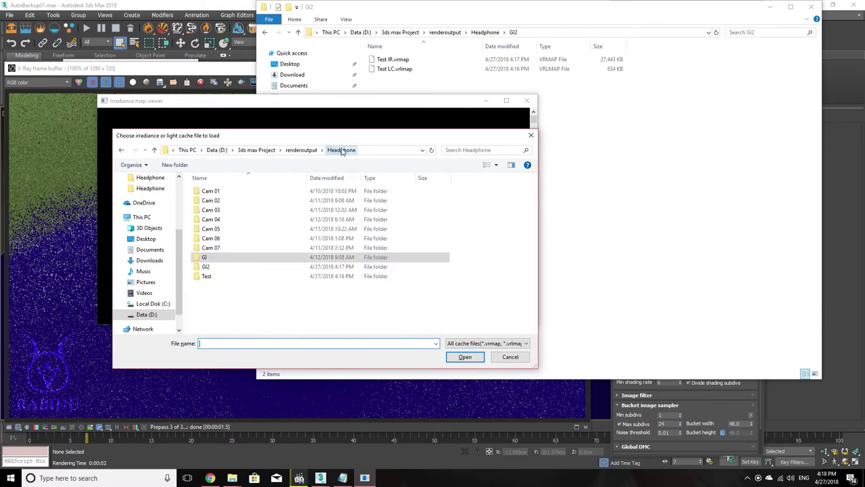
pyautogui.doubleClick(214, 267)
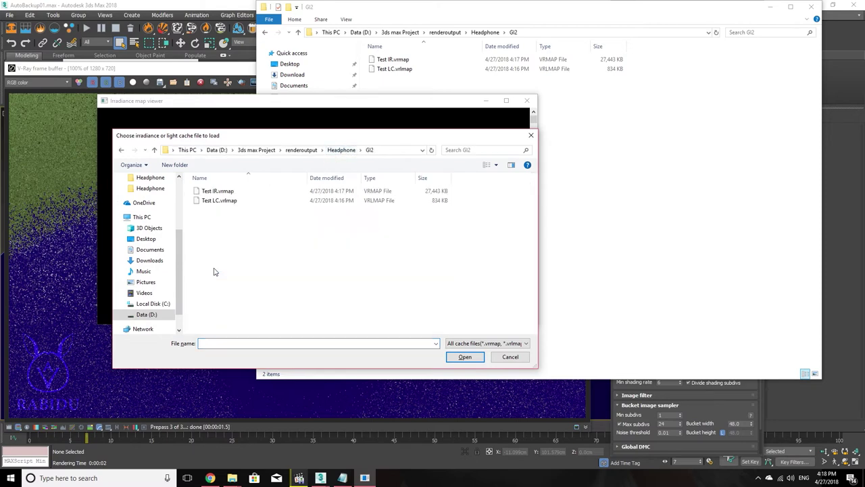
pyautogui.doubleClick(220, 192)
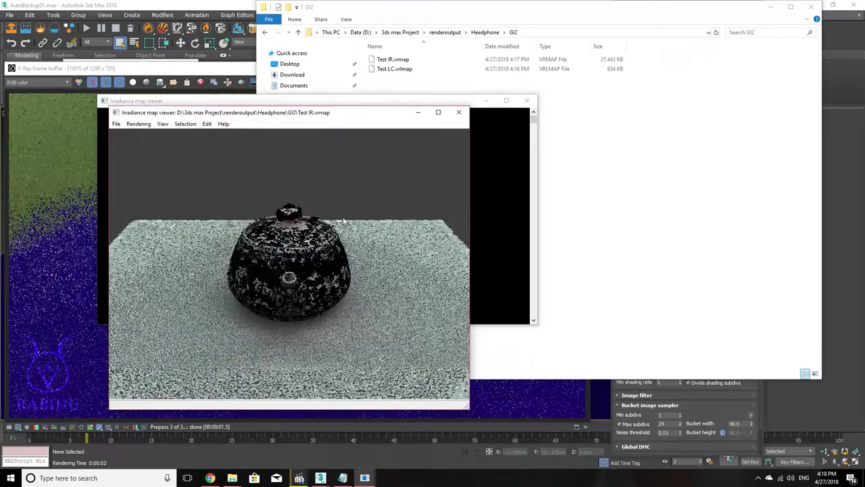
pyautogui.moveTo(323, 265)
pyautogui.mouseDown()
pyautogui.moveTo(256, 284)
pyautogui.moveTo(261, 266)
pyautogui.moveTo(411, 284)
pyautogui.moveTo(559, 224)
pyautogui.moveTo(642, 253)
pyautogui.moveTo(648, 272)
pyautogui.moveTo(473, 268)
pyautogui.moveTo(282, 325)
pyautogui.mouseUp()
# Step: Read the Google Dịch translation of 'irradiance map', then minimise Chrome
pyautogui.click(210, 478)
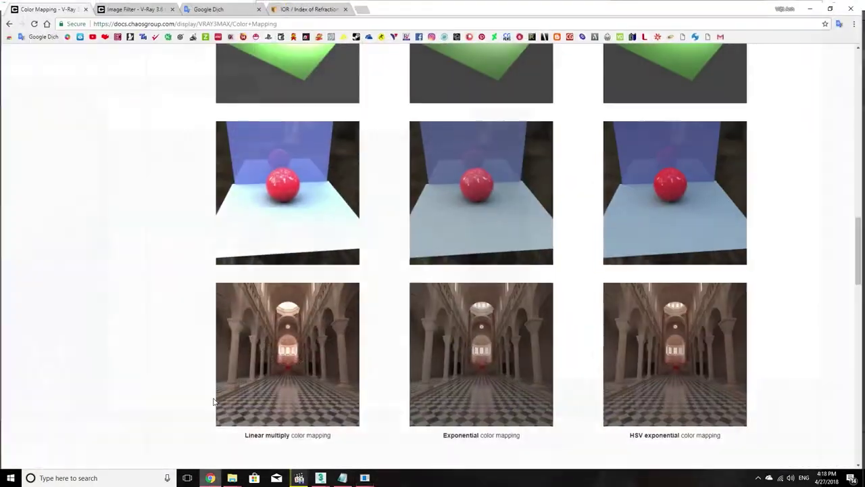
pyautogui.click(217, 6)
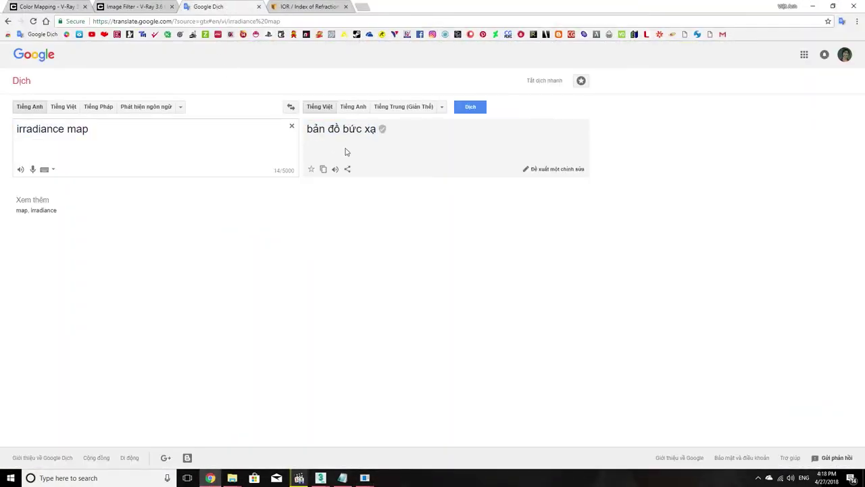
pyautogui.click(812, 6)
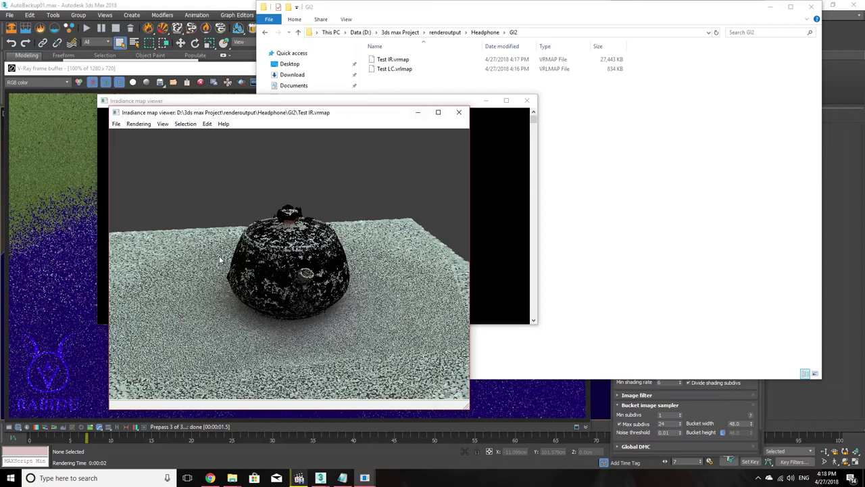
# Step: Orbit the irradiance map from above and toward the spout, then exit the viewer
pyautogui.moveTo(322, 252)
pyautogui.mouseDown()
pyautogui.moveTo(291, 240)
pyautogui.moveTo(490, 184)
pyautogui.moveTo(250, 243)
pyautogui.moveTo(164, 233)
pyautogui.mouseUp()
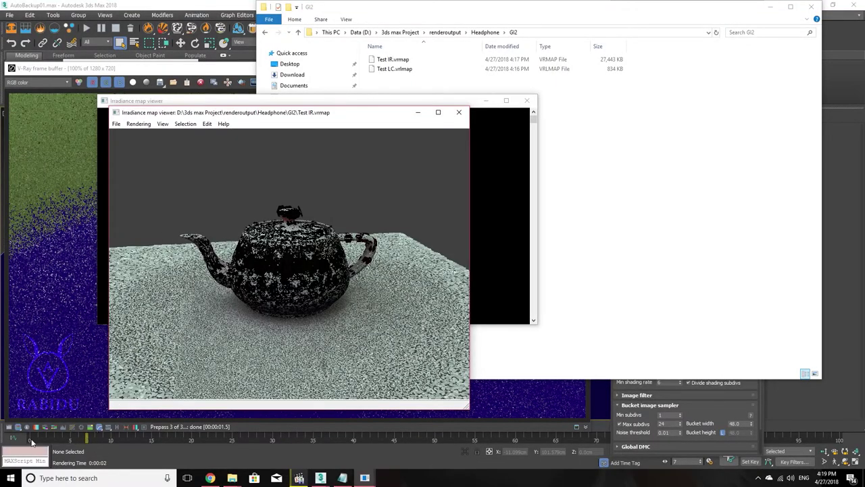
pyautogui.moveTo(313, 274); pyautogui.dragTo(510, 277)
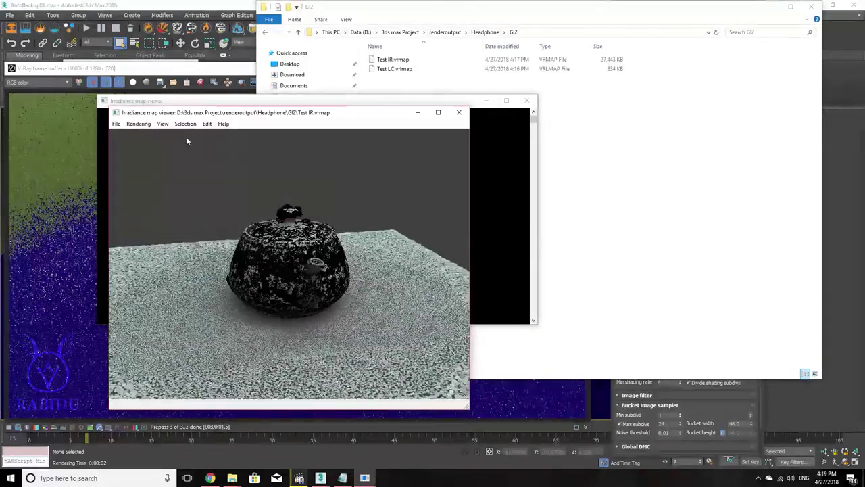
pyautogui.click(116, 124)
pyautogui.click(122, 184)
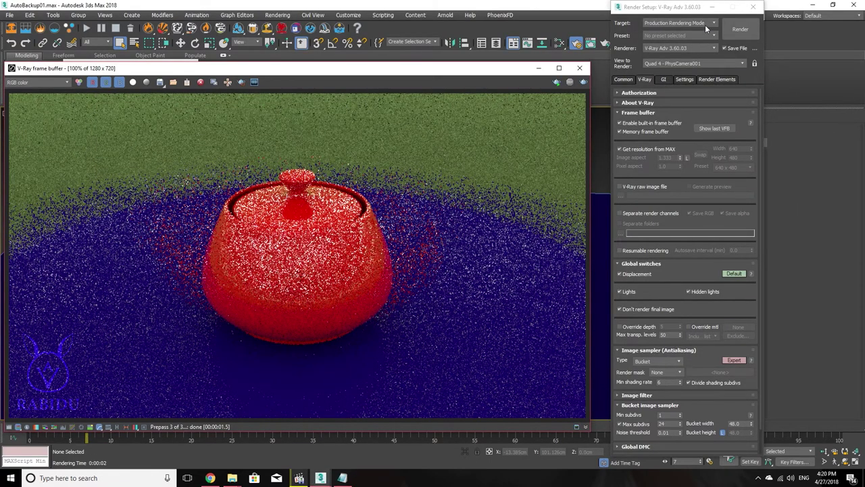
# Step: Uncheck Don't render final image under V-Ray Global switches
pyautogui.click(666, 79)
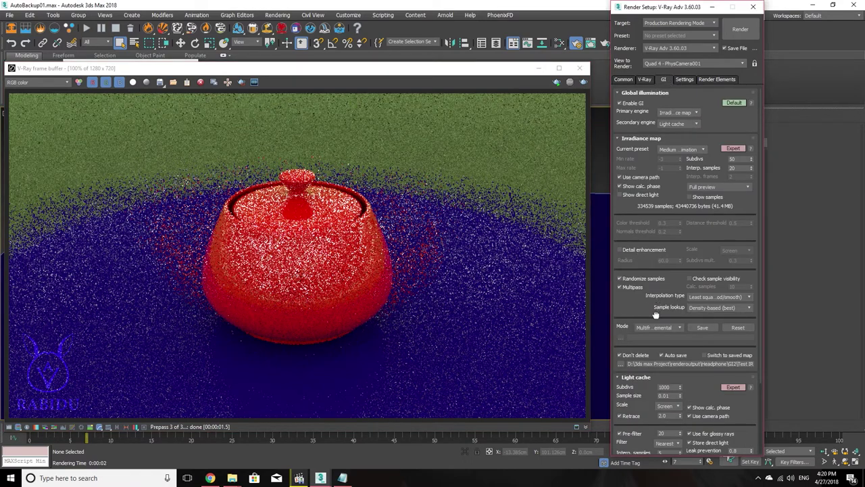
pyautogui.moveTo(656, 314); pyautogui.dragTo(659, 228)
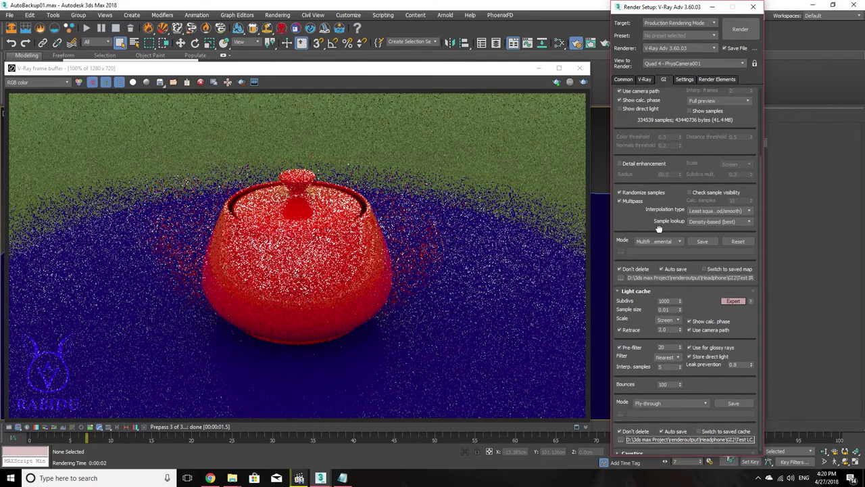
pyautogui.moveTo(659, 229); pyautogui.dragTo(662, 327)
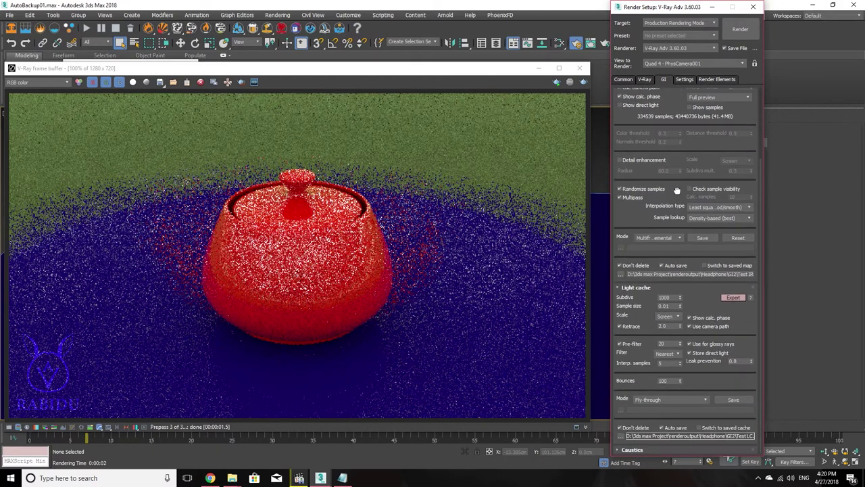
pyautogui.click(647, 79)
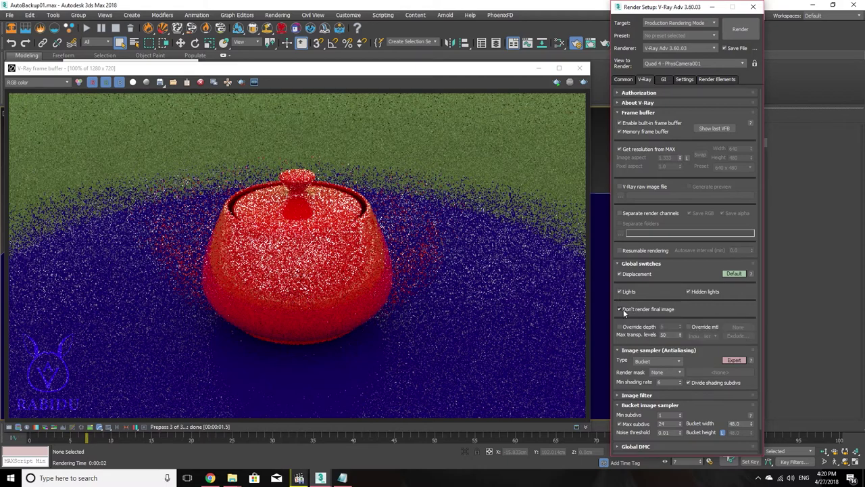
pyautogui.click(619, 309)
# Step: Set Every Nth Frame to 1 and return to the GI irradiance map settings
pyautogui.click(664, 80)
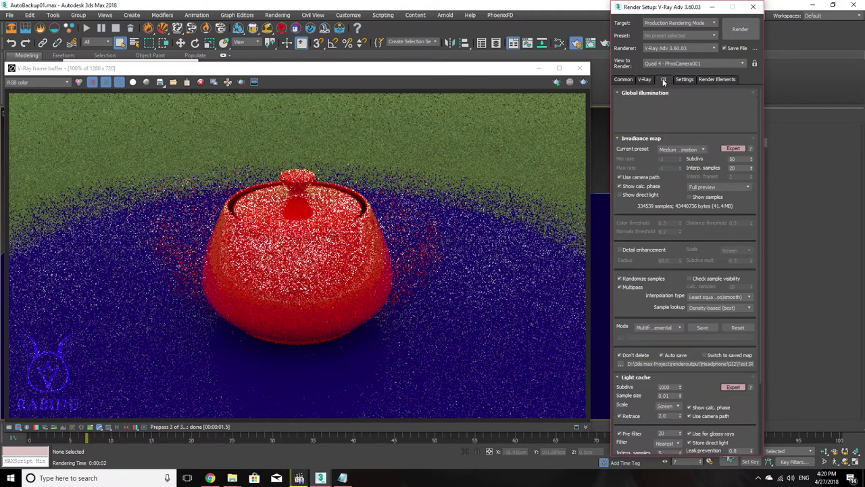
pyautogui.click(623, 79)
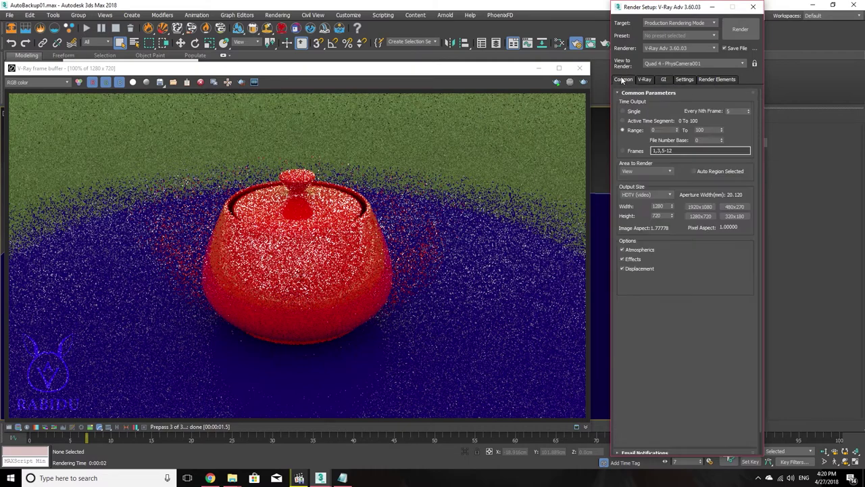
pyautogui.doubleClick(728, 112)
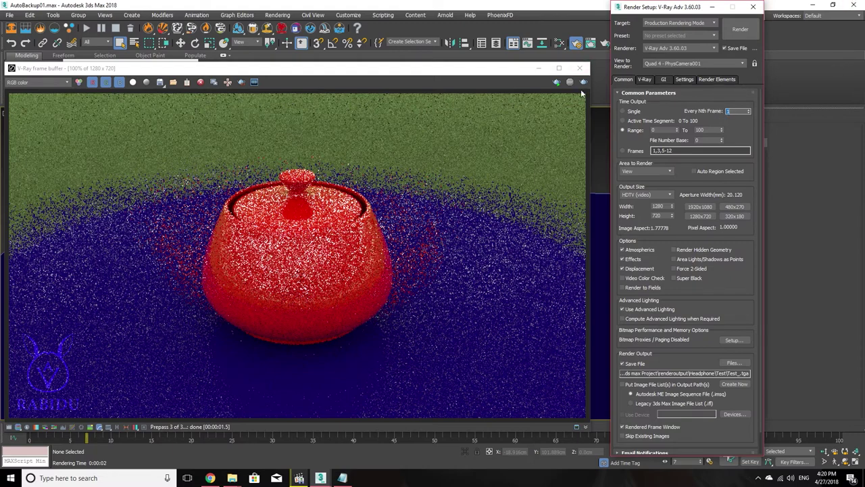
pyautogui.click(665, 80)
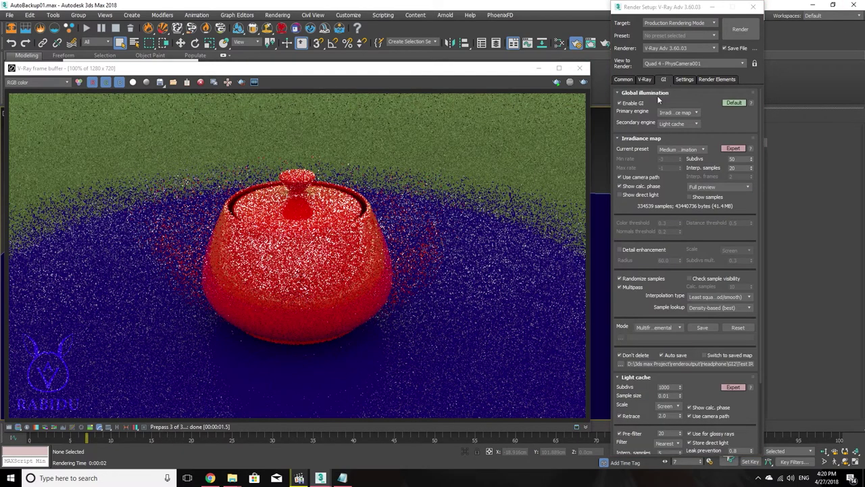
pyautogui.scroll(-1, 638, 317)
# Step: Set the Irradiance map mode to From file using Test IR.vrmap
pyautogui.click(650, 305)
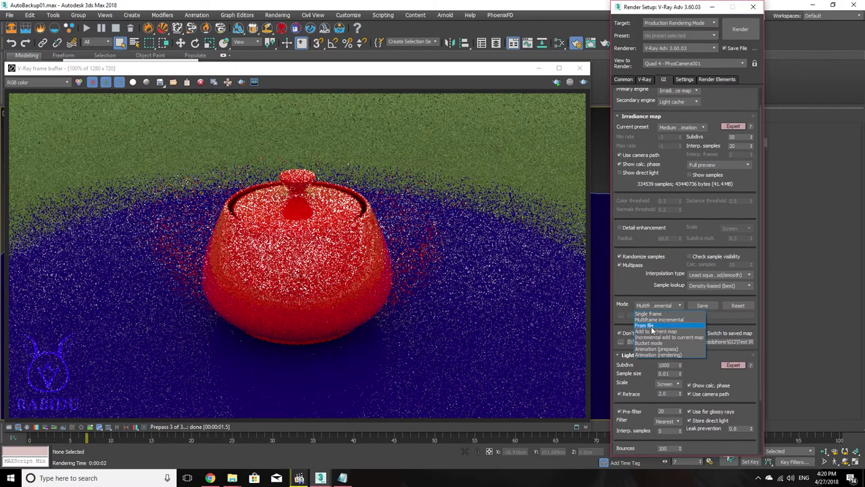
pyautogui.click(652, 326)
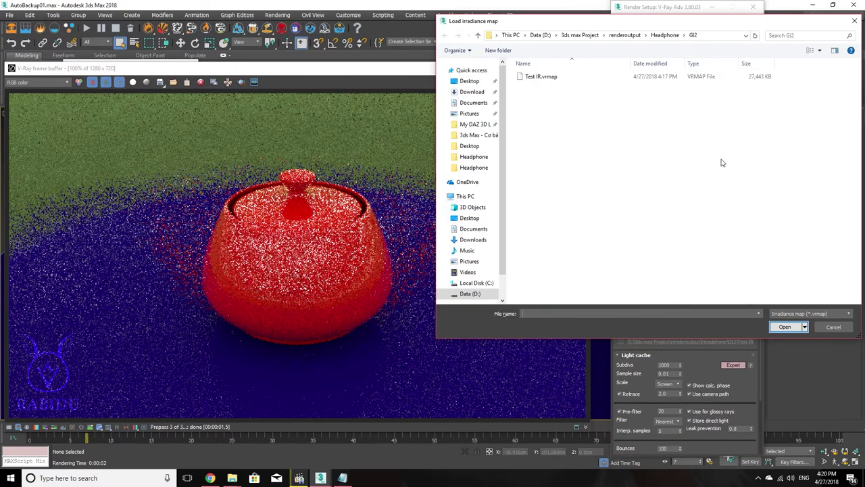
pyautogui.doubleClick(544, 77)
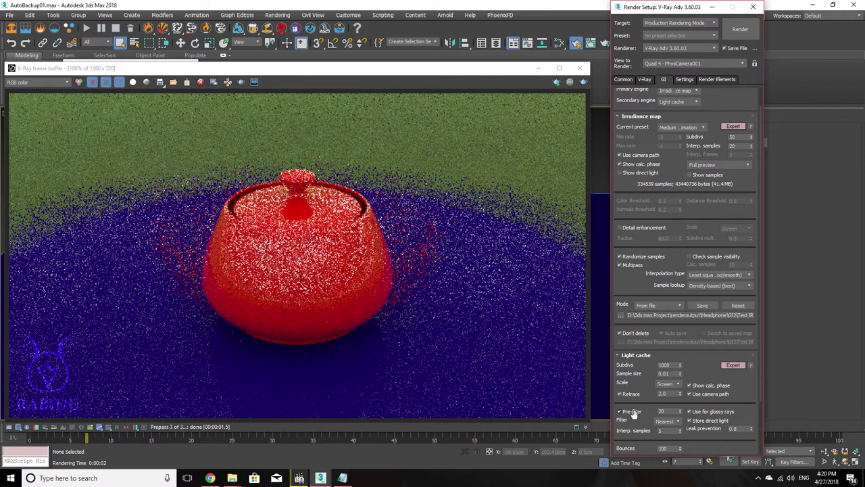
# Step: Set the Light cache mode to From file with Test LC.vrlmap, then start rendering
pyautogui.scroll(-3, 636, 433)
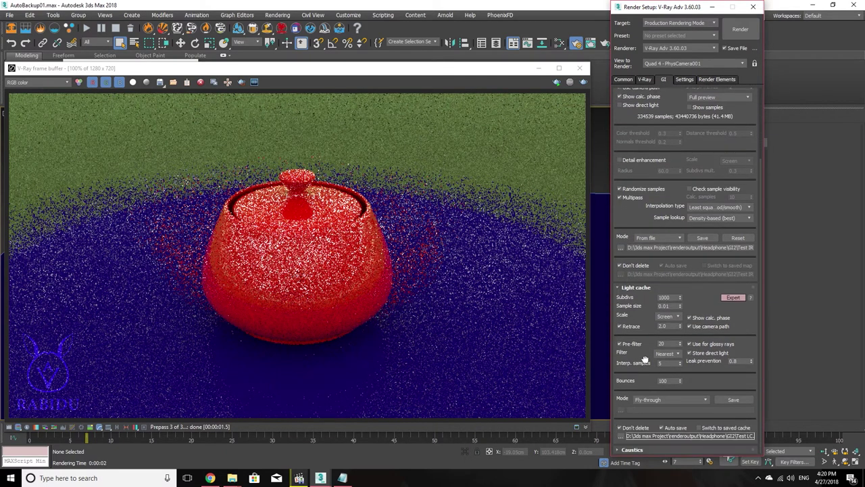
pyautogui.click(673, 400)
pyautogui.click(650, 420)
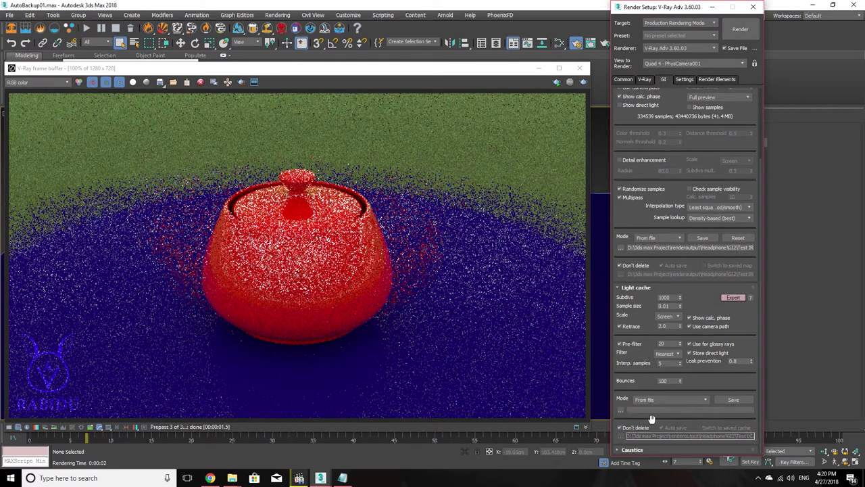
pyautogui.click(620, 409)
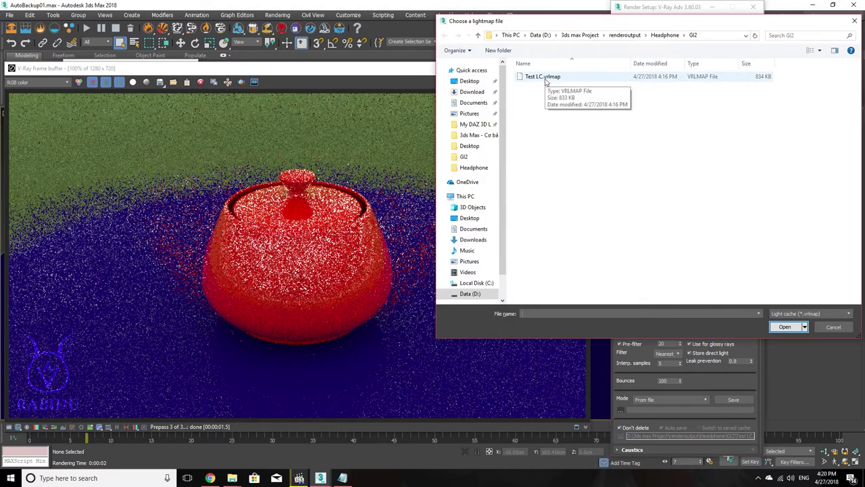
pyautogui.doubleClick(545, 78)
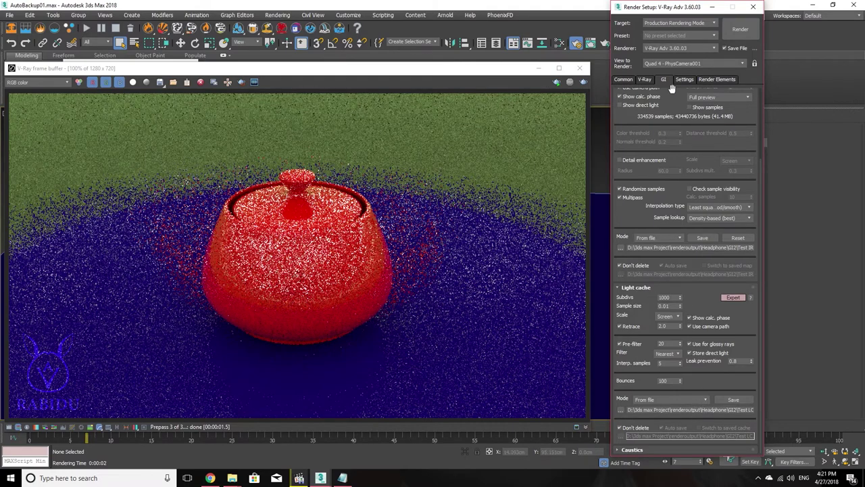
pyautogui.click(632, 80)
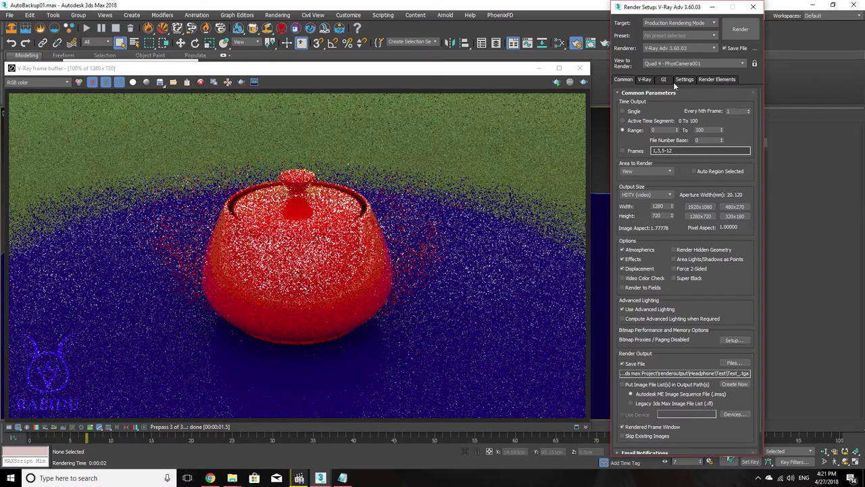
pyautogui.click(742, 29)
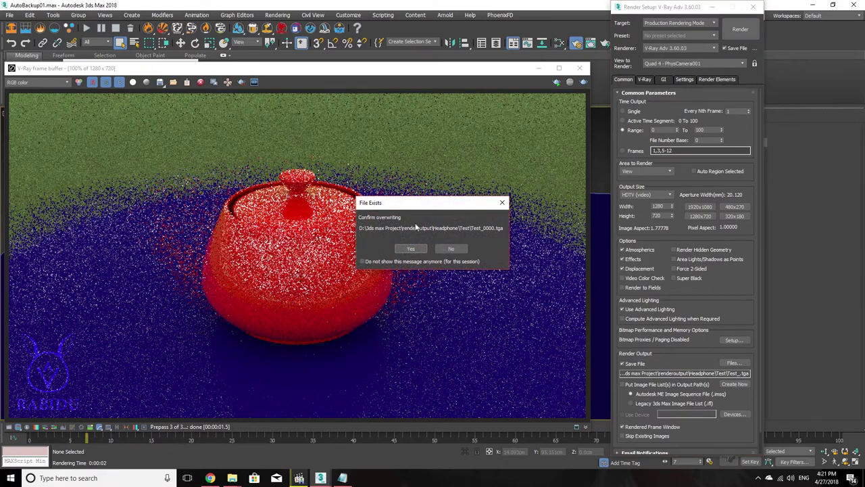
# Step: Overwrite the existing Test_ frames, let the render begin, then cancel it
pyautogui.click(409, 248)
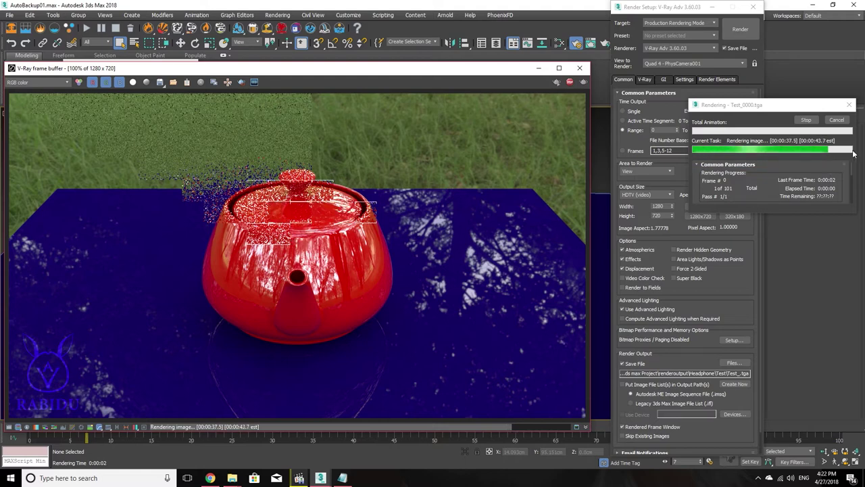
pyautogui.click(816, 127)
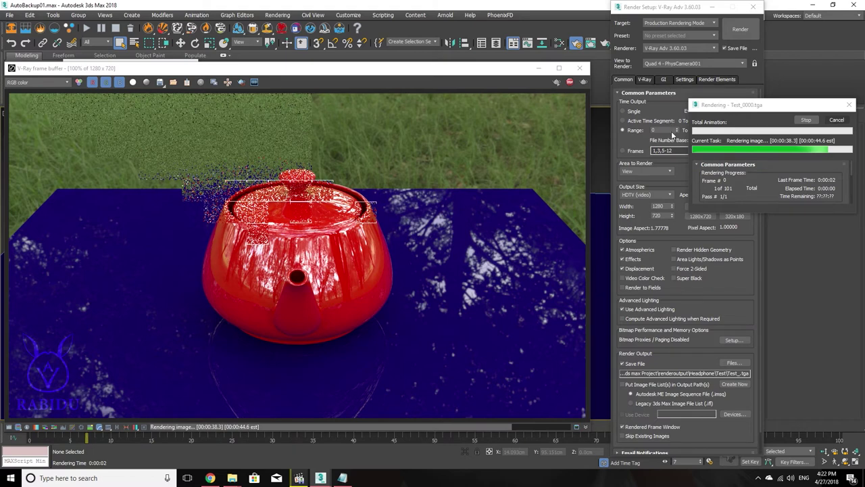
pyautogui.click(836, 119)
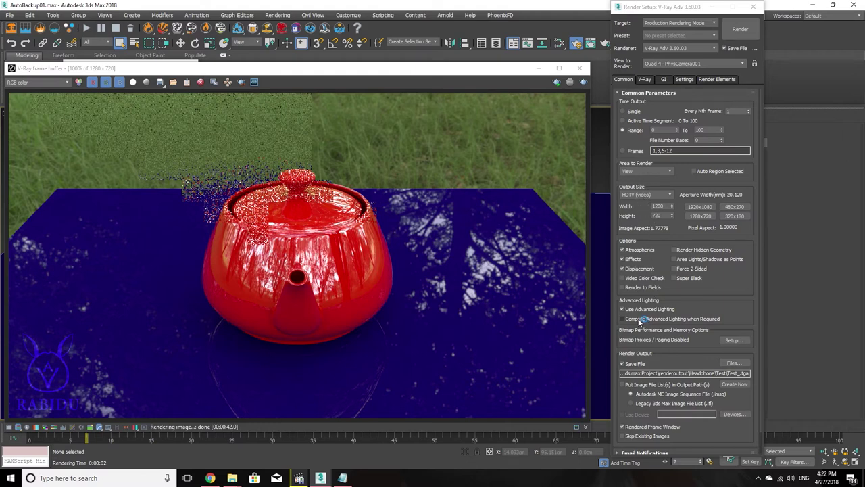
# Step: Set V-Ray Min shading rate to 1 and Noise threshold to 0.02, then re-render
pyautogui.click(641, 79)
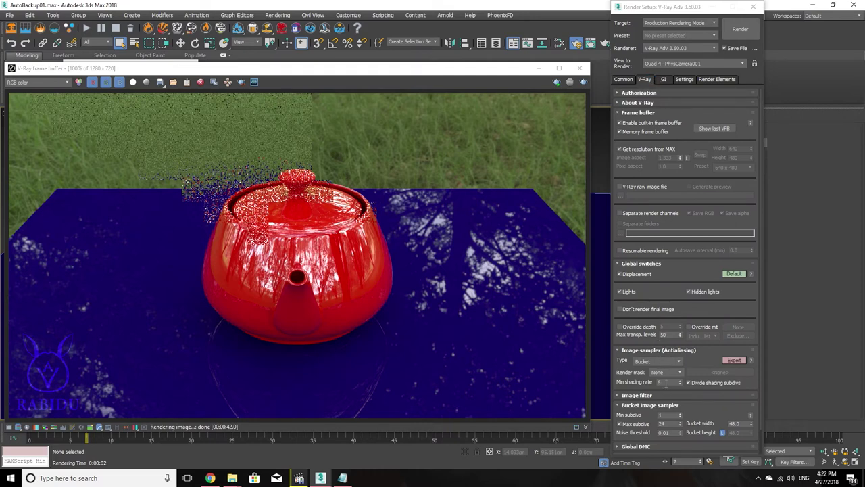
pyautogui.click(665, 383)
pyautogui.doubleClick(669, 383)
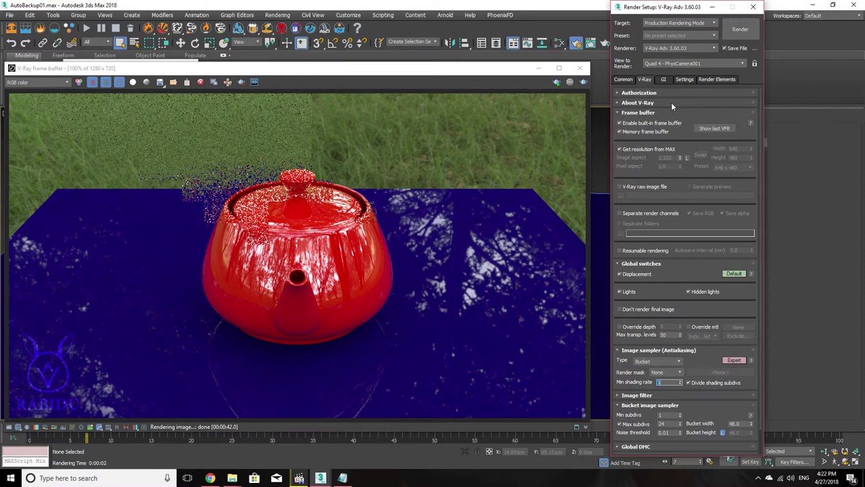
pyautogui.click(668, 432)
pyautogui.write('0.02')
pyautogui.click(741, 29)
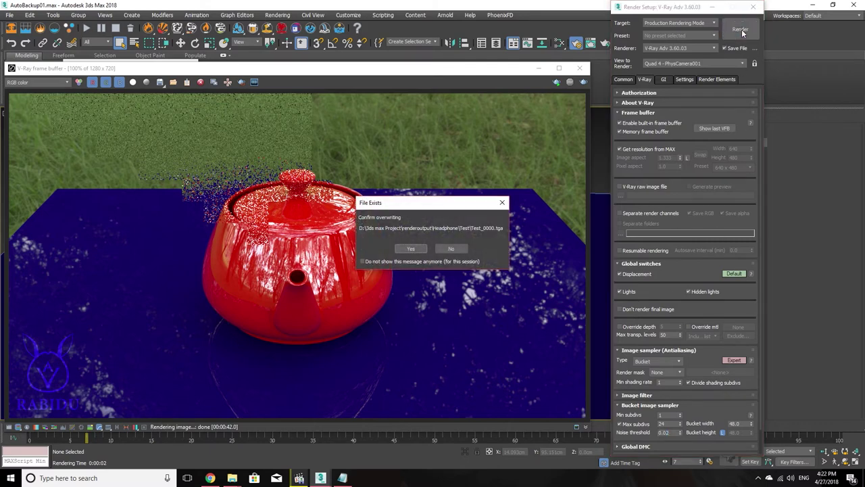
# Step: Confirm overwriting the previous Test frames, stop the running render, and go back to Common settings
pyautogui.click(411, 249)
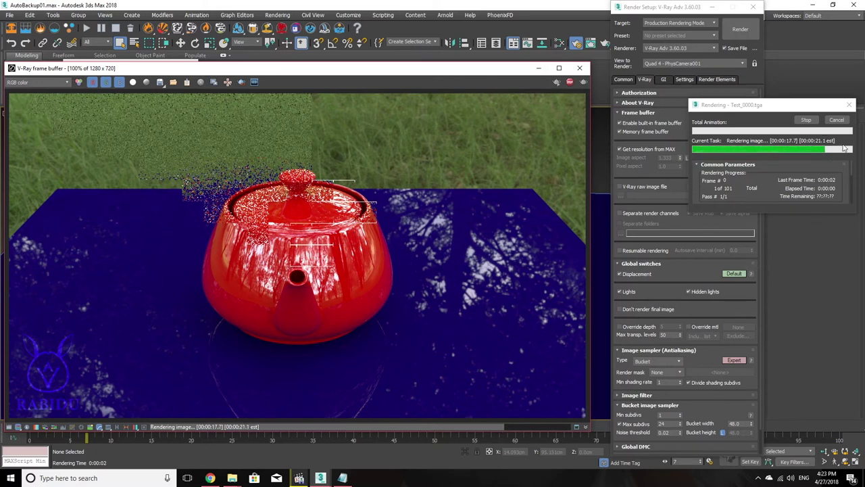
pyautogui.click(838, 123)
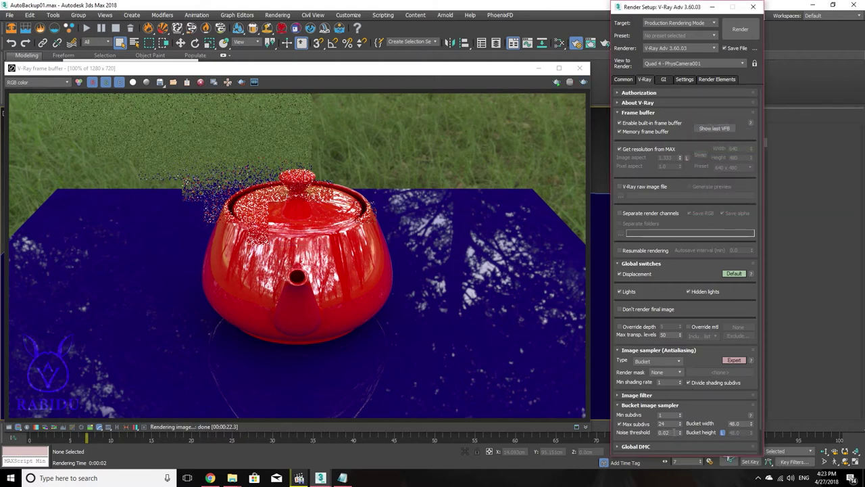
pyautogui.click(665, 432)
pyautogui.click(625, 80)
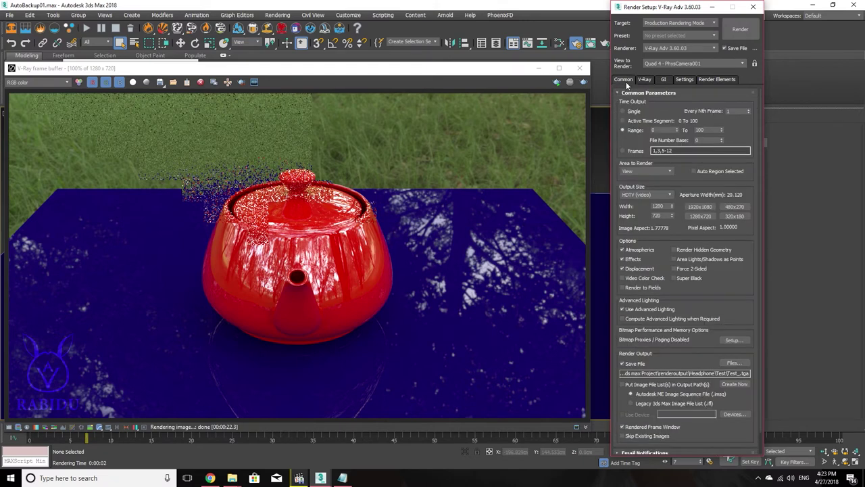
# Step: Render all 101 teapot animation frames, overwriting the existing Test frames
pyautogui.click(740, 30)
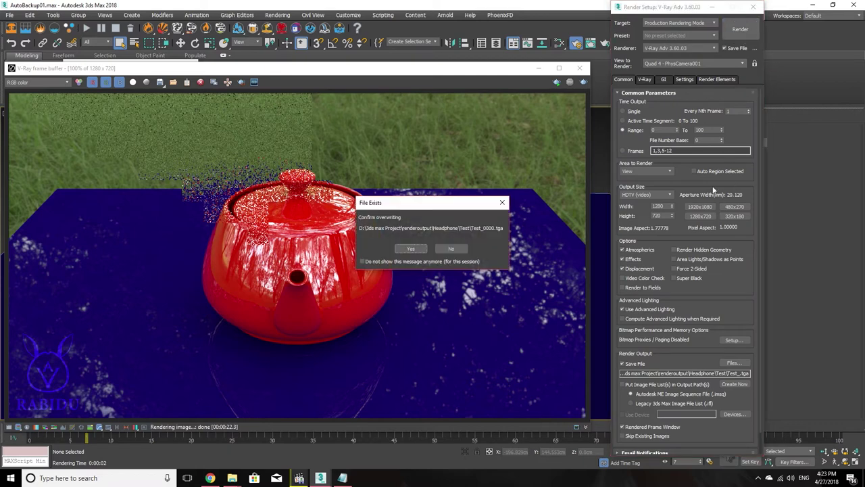
pyautogui.click(409, 250)
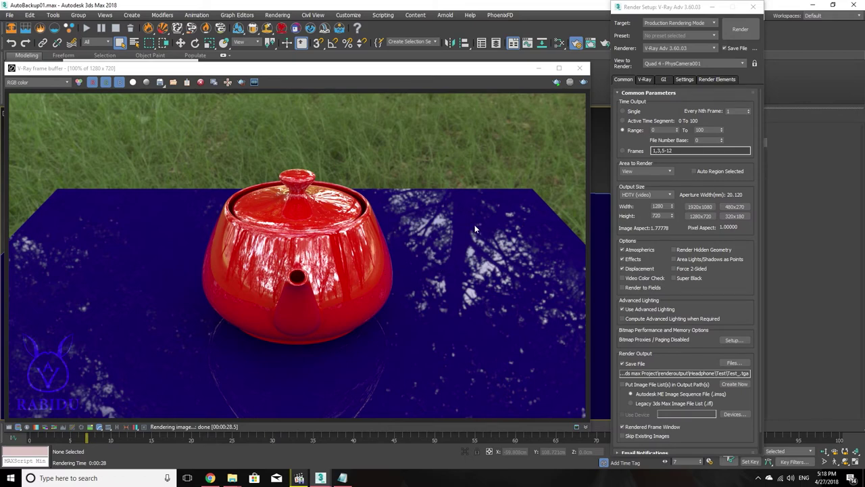
pyautogui.moveTo(232, 478)
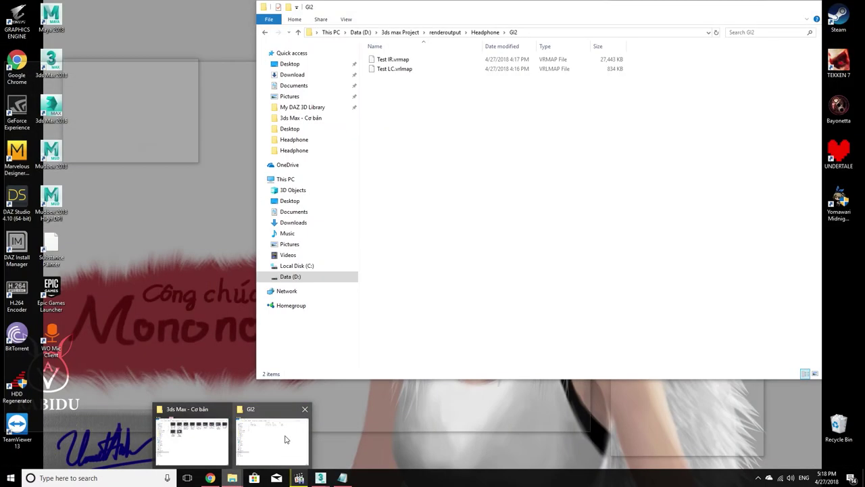
# Step: Open Headphone\Test and list its 101 TGA frames in Details view with a wider Name column
pyautogui.click(285, 439)
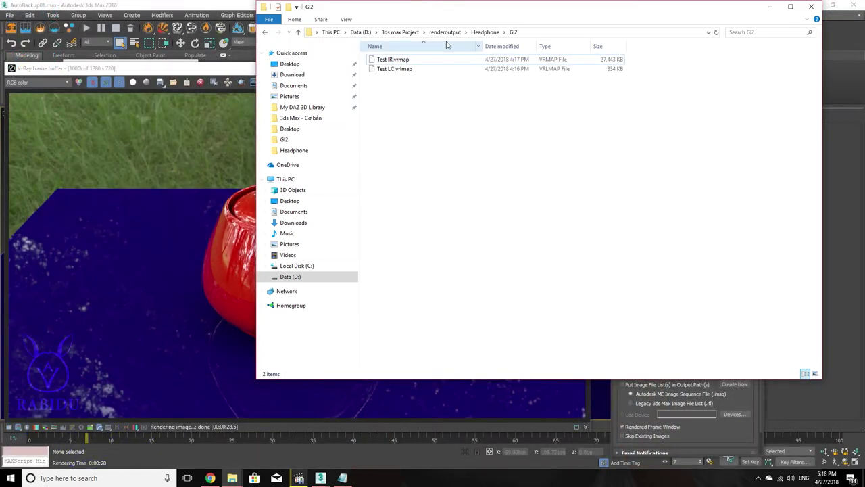
pyautogui.click(488, 33)
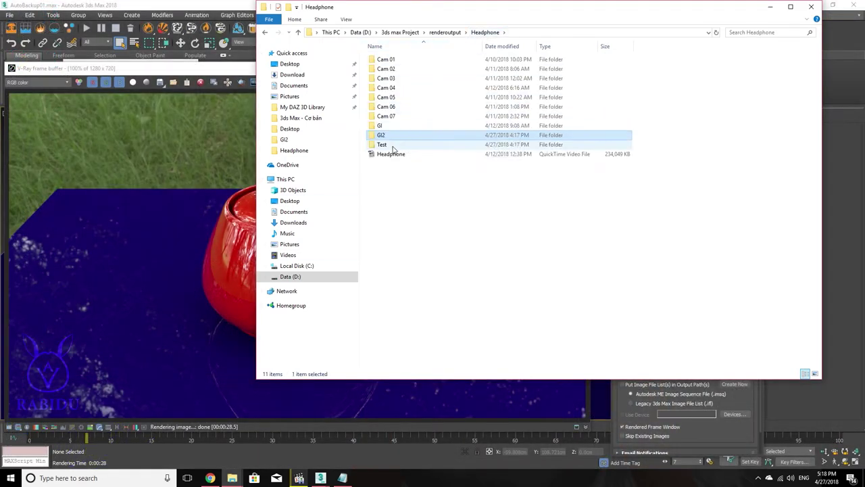
pyautogui.doubleClick(392, 146)
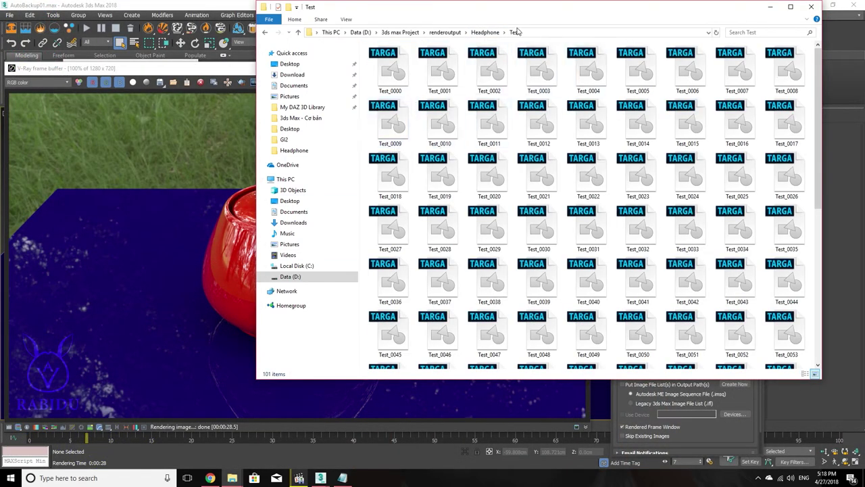
pyautogui.click(346, 19)
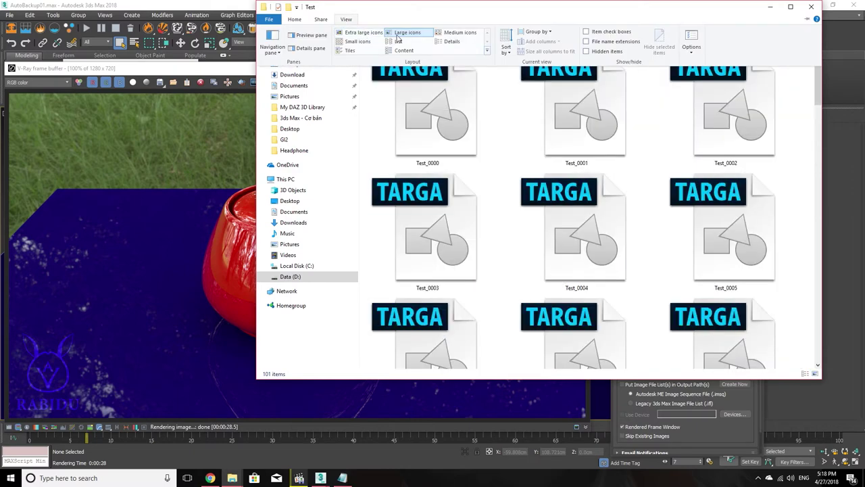
pyautogui.click(451, 42)
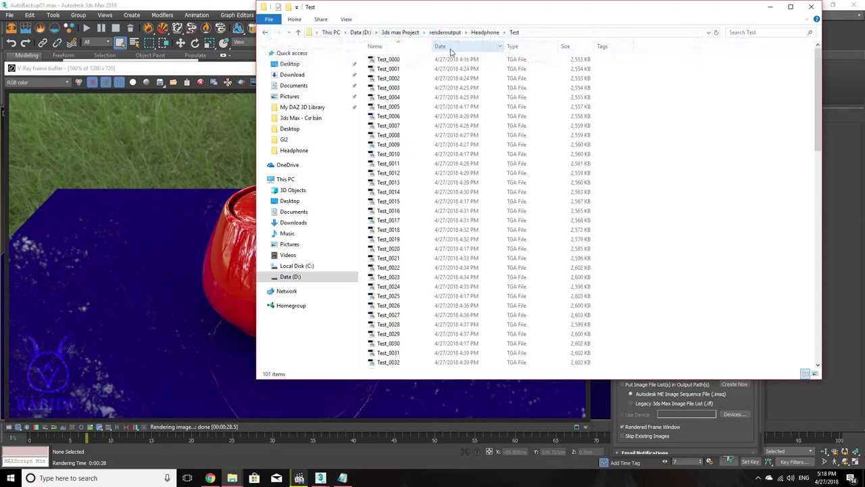
pyautogui.moveTo(434, 46); pyautogui.dragTo(451, 46)
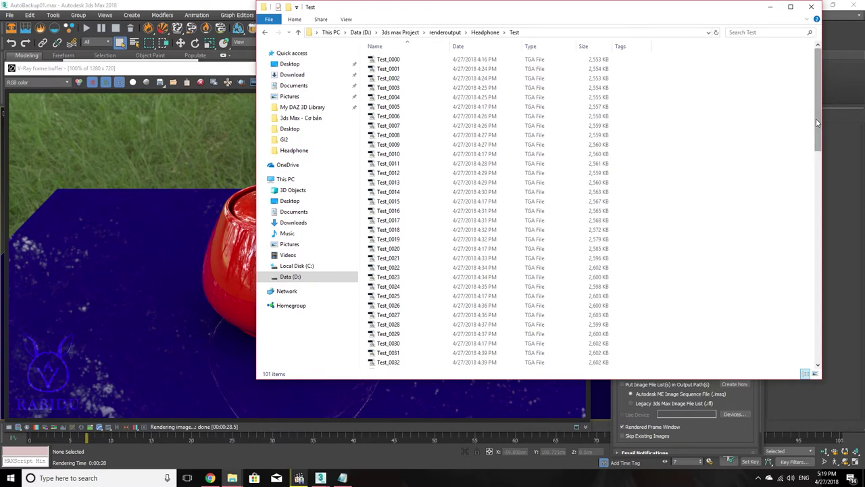
pyautogui.moveTo(816, 118)
pyautogui.mouseDown()
pyautogui.moveTo(818, 240)
pyautogui.moveTo(824, 98)
pyautogui.mouseUp()
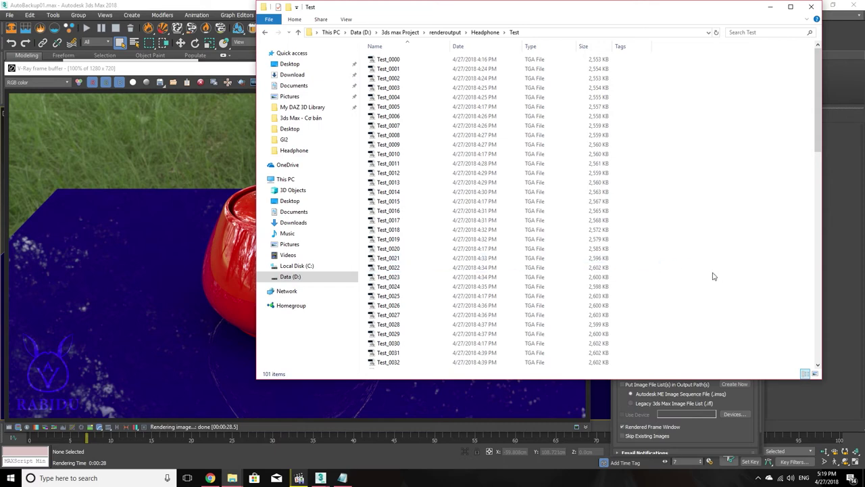
pyautogui.click(10, 478)
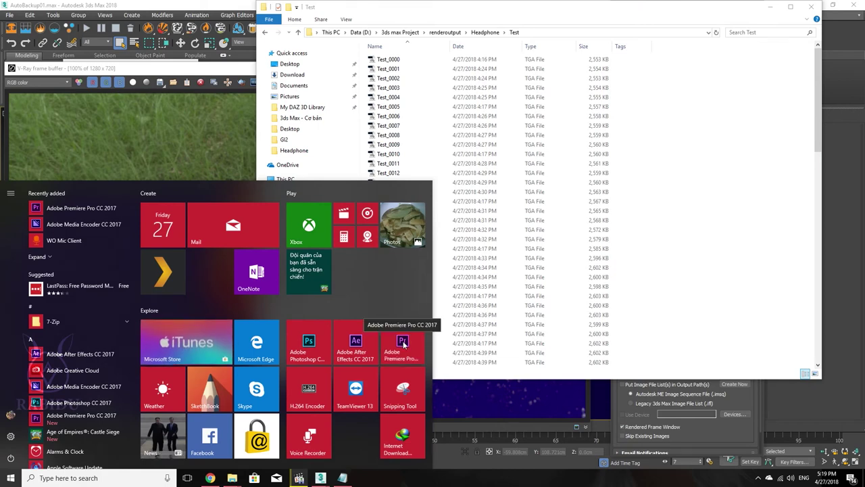
# Step: Launch After Effects CC 2017, dismiss its start screen, and show the empty project's Project panel
pyautogui.moveTo(402, 343)
pyautogui.mouseDown()
pyautogui.moveTo(362, 310)
pyautogui.moveTo(410, 352)
pyautogui.mouseUp()
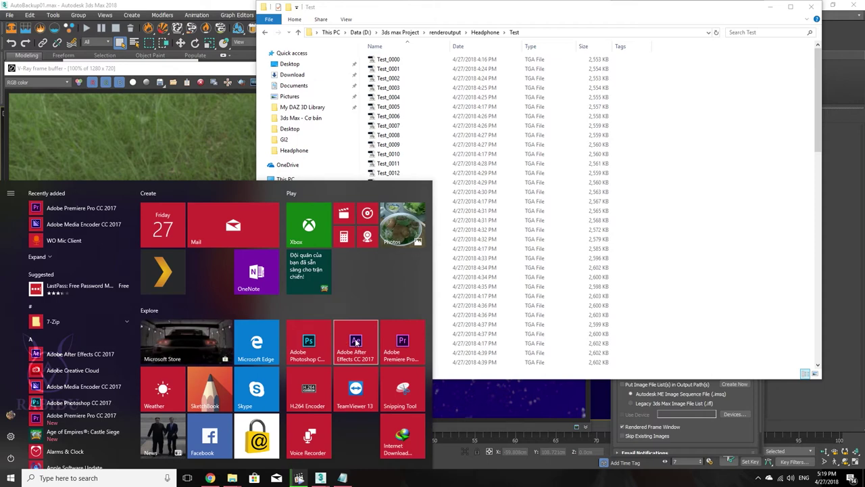
pyautogui.press('Escape')
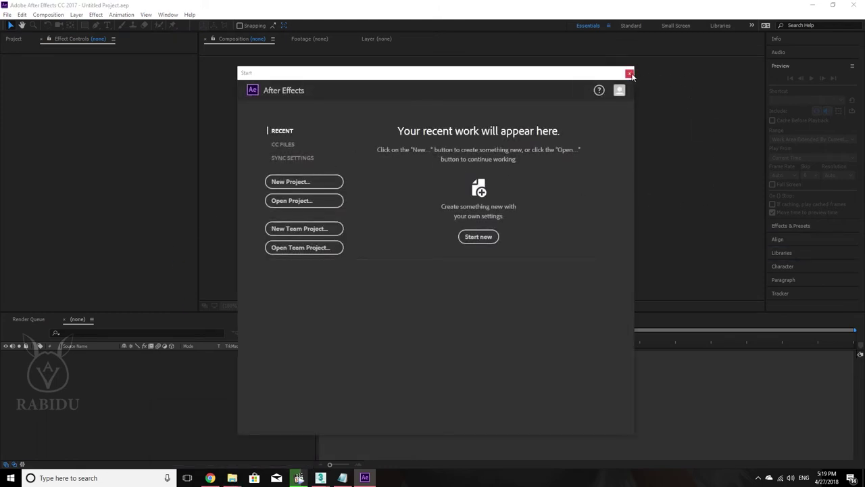
pyautogui.click(629, 73)
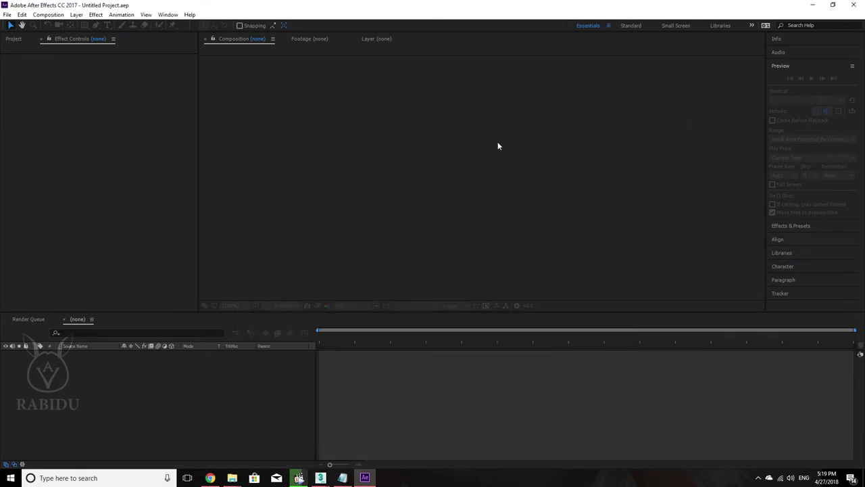
pyautogui.click(13, 39)
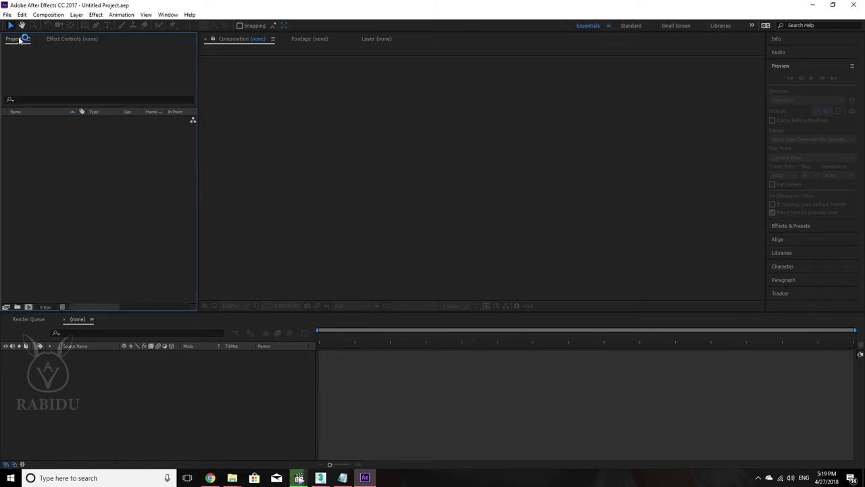
pyautogui.click(54, 41)
pyautogui.click(9, 39)
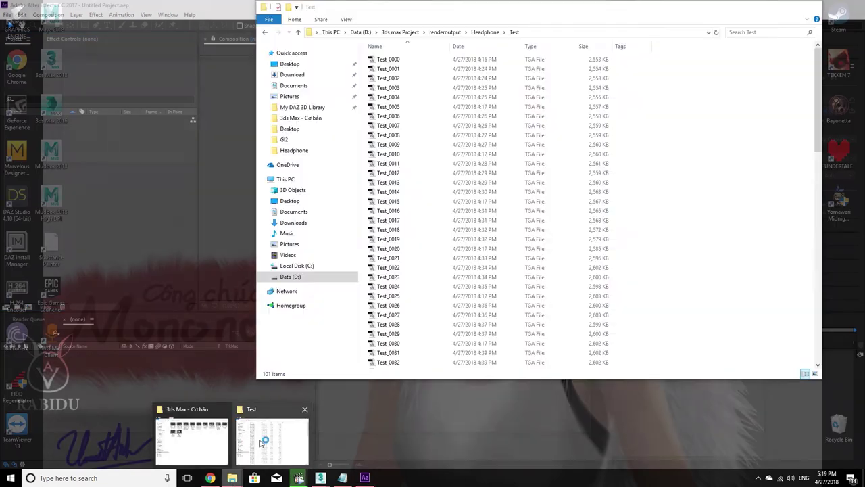
pyautogui.moveTo(232, 477)
pyautogui.click(262, 443)
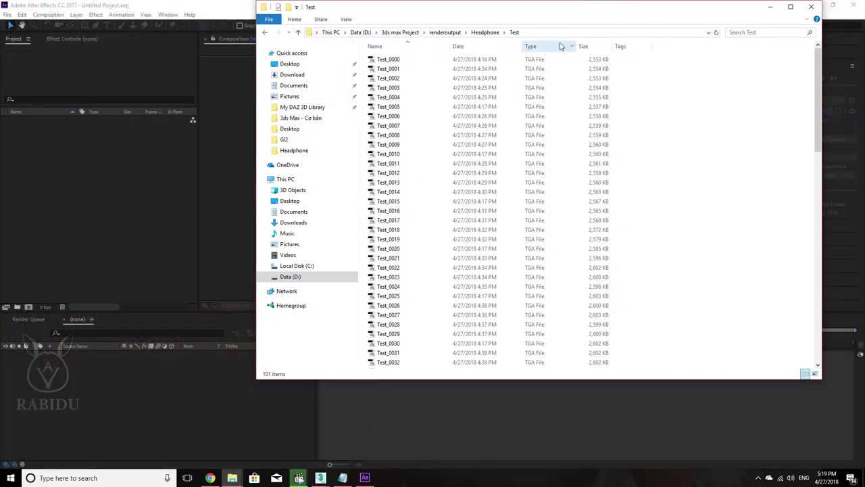
# Step: Import the Test TGA frame sequence from the Headphone folder into the After Effects project
pyautogui.click(487, 33)
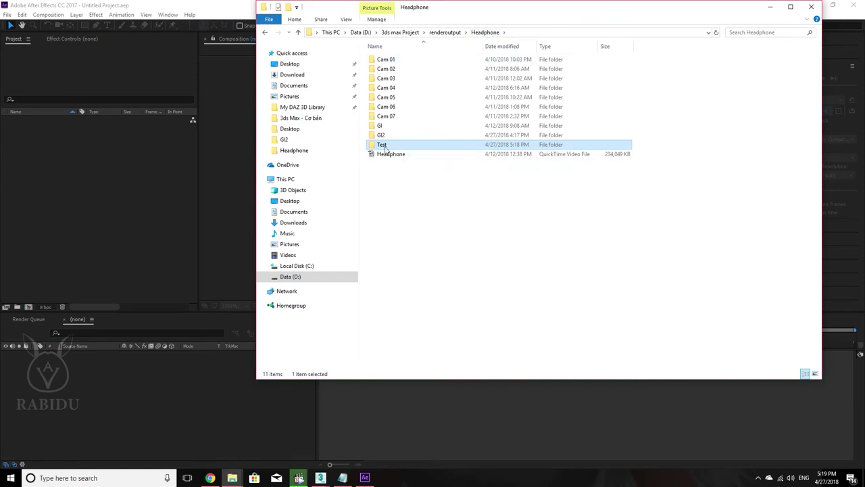
pyautogui.moveTo(381, 147); pyautogui.dragTo(93, 185)
pyautogui.click(98, 195)
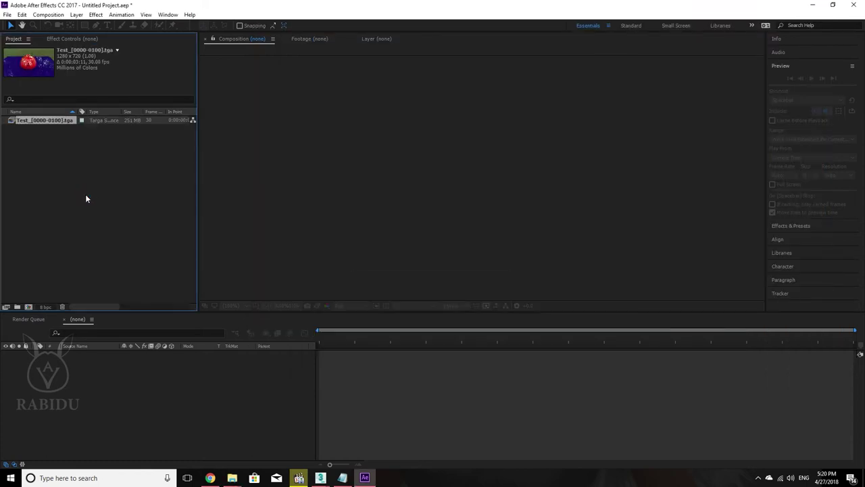
# Step: Scrub through the teapot footage, then build a Test composition (1280x720, 30 fps) from it
pyautogui.doubleClick(41, 120)
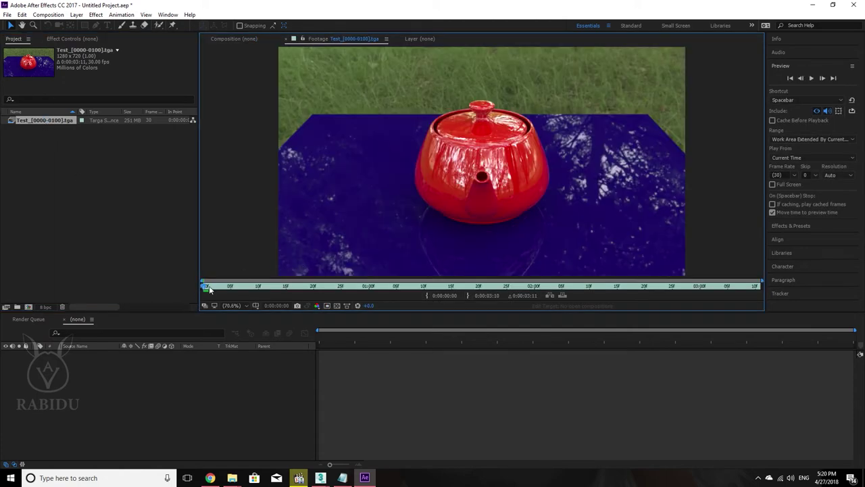
pyautogui.moveTo(210, 288)
pyautogui.mouseDown()
pyautogui.moveTo(653, 329)
pyautogui.moveTo(799, 328)
pyautogui.moveTo(640, 324)
pyautogui.moveTo(178, 280)
pyautogui.mouseUp()
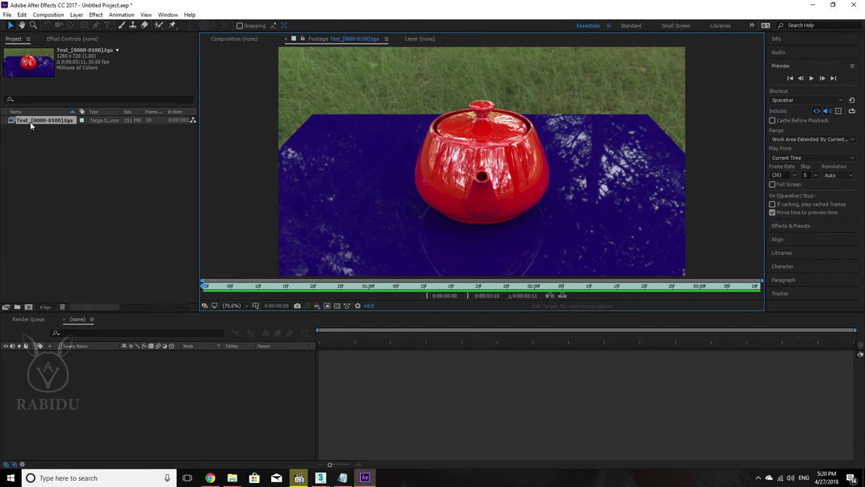
pyautogui.moveTo(29, 121); pyautogui.dragTo(29, 306)
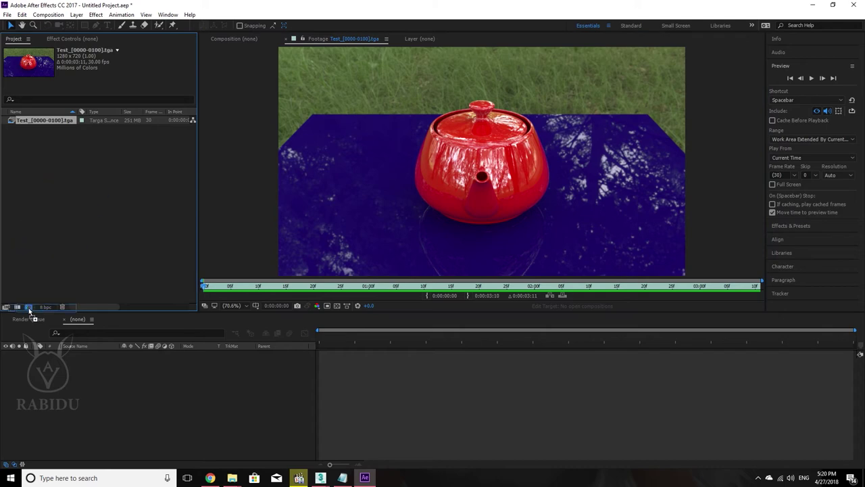
pyautogui.moveTo(28, 308); pyautogui.dragTo(29, 308)
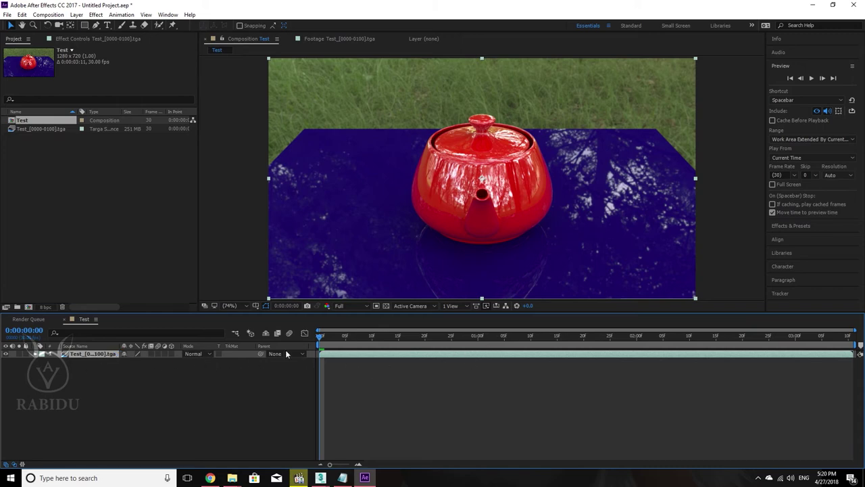
# Step: Preview the teapot animation, scrub to 0:00:02:28, and add the Test comp to the Render Queue
pyautogui.press('space')
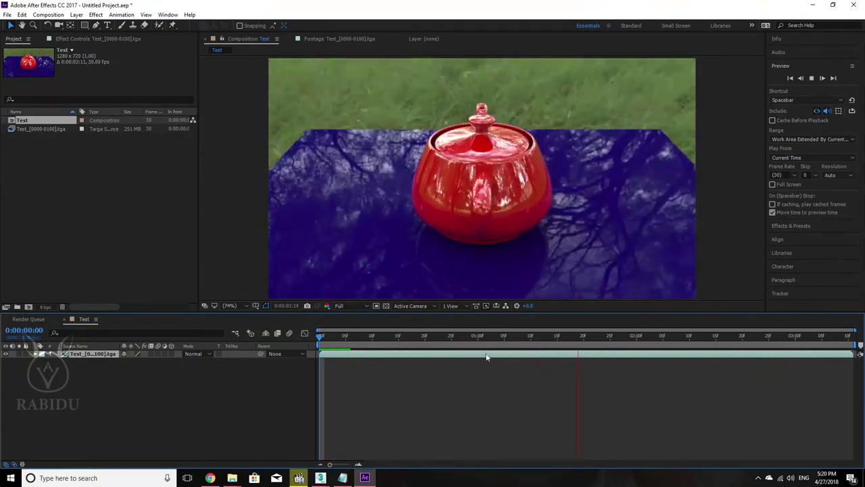
pyautogui.click(796, 357)
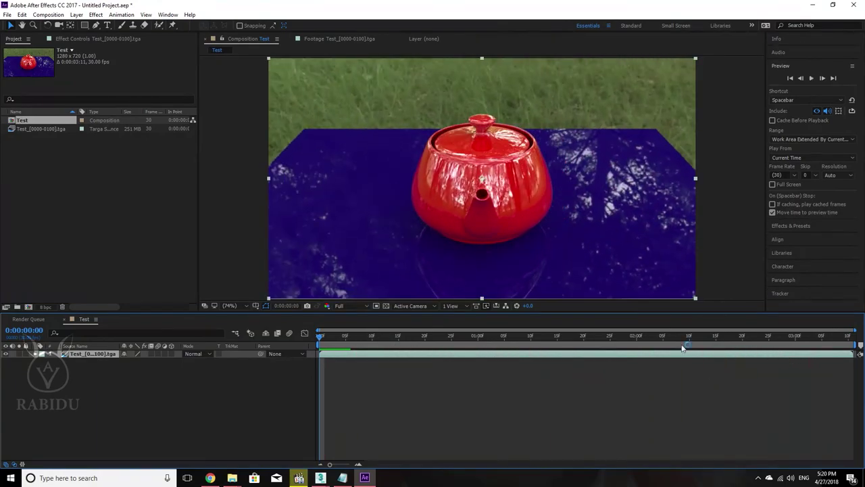
pyautogui.moveTo(336, 336)
pyautogui.mouseDown()
pyautogui.moveTo(832, 378)
pyautogui.moveTo(820, 368)
pyautogui.moveTo(298, 340)
pyautogui.mouseUp()
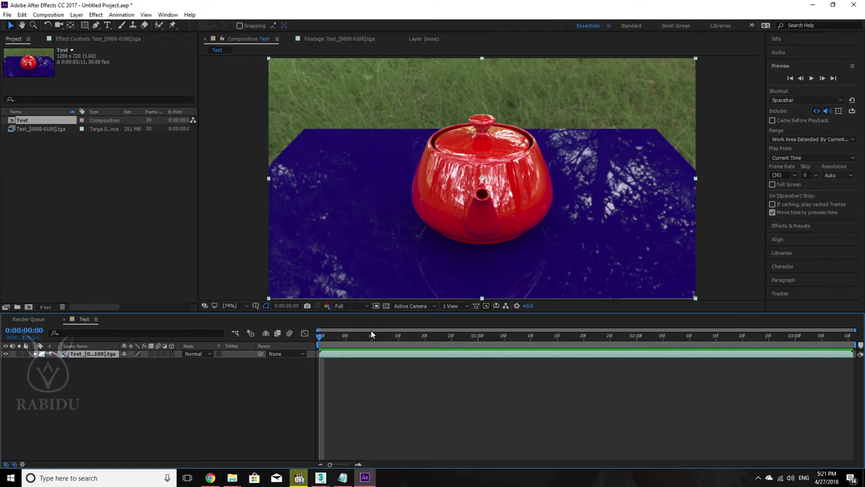
pyautogui.hotkey('ctrl', 'm')
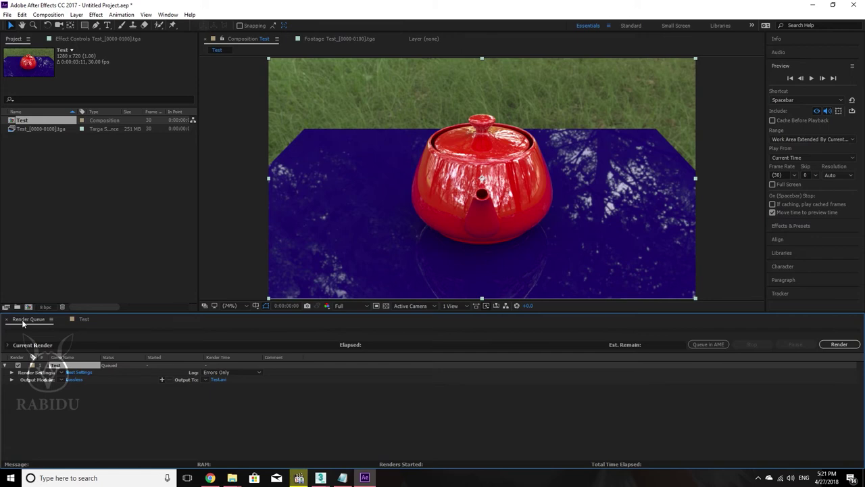
# Step: Open the Lossless output module's Format list, then launch Photoshop CC 2017 from Start
pyautogui.click(74, 379)
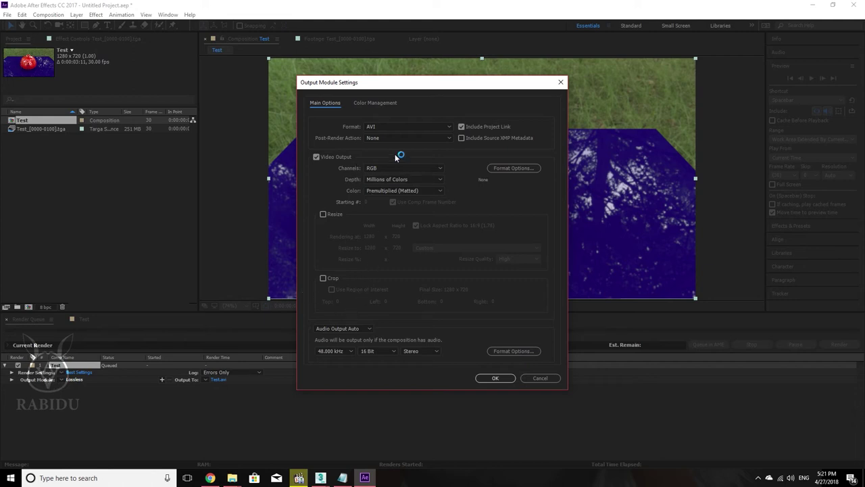
pyautogui.click(423, 125)
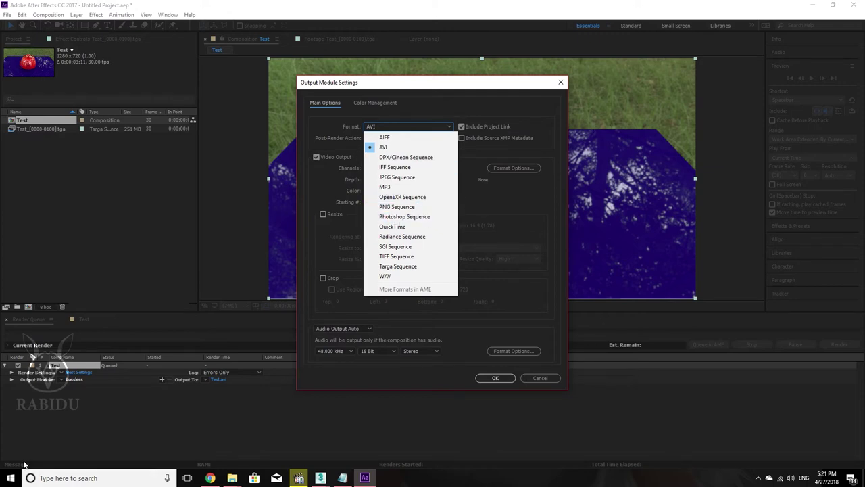
pyautogui.click(10, 477)
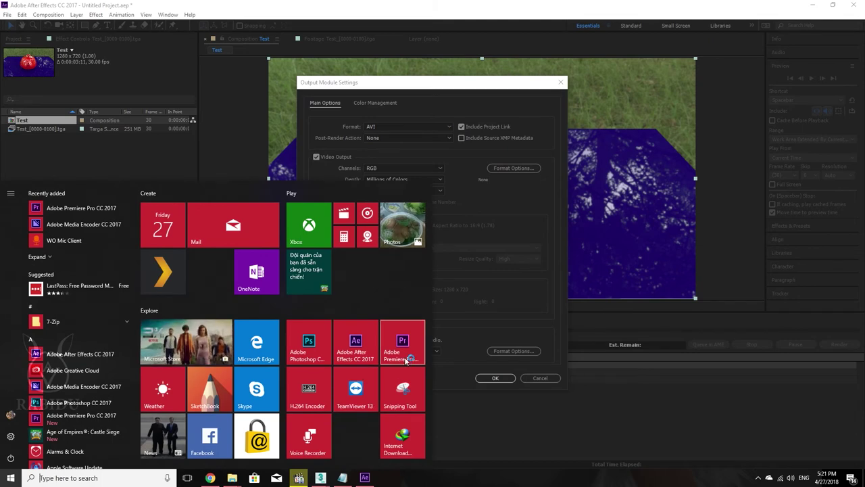
pyautogui.click(309, 345)
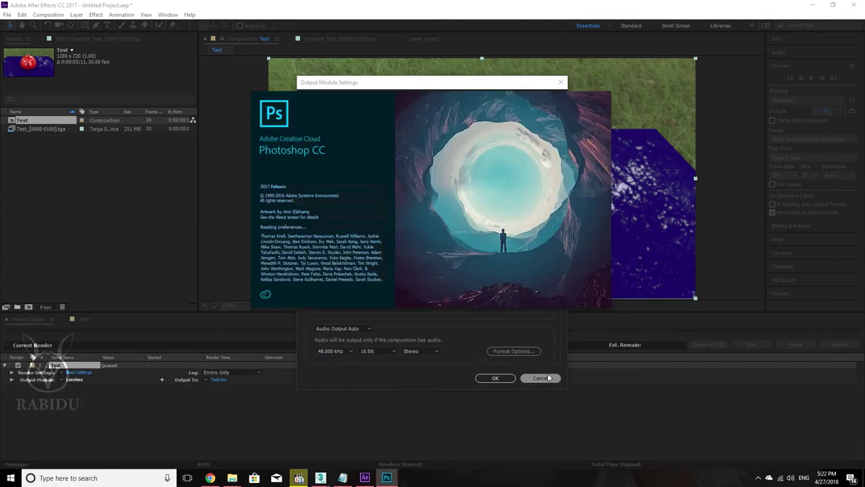
# Step: Open and close Task Manager from the taskbar, then close Photoshop CC 2017
pyautogui.rightClick(444, 482)
pyautogui.click(477, 436)
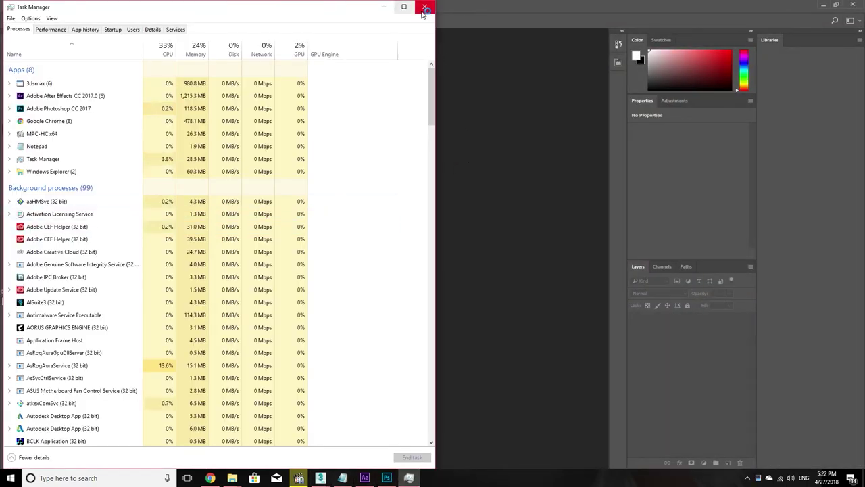
pyautogui.click(424, 7)
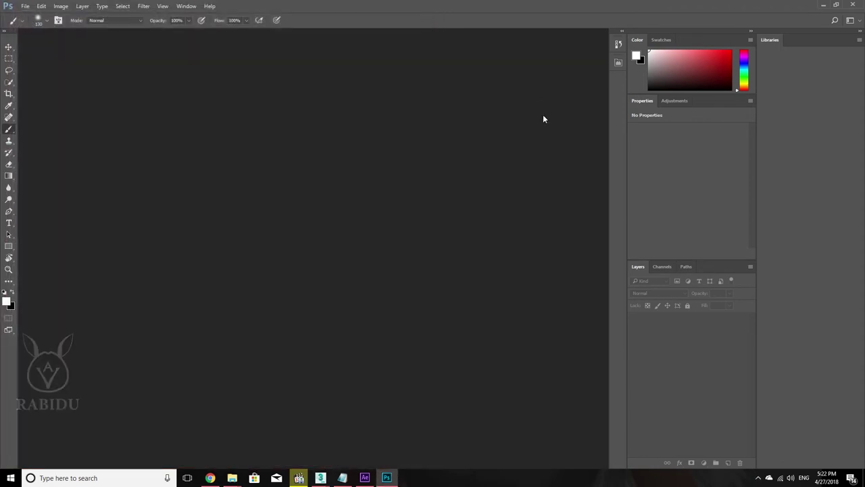
pyautogui.click(852, 4)
# Step: Move the TeamViewer tile down and pin Adobe Media Encoder CC 2017 among the Start tiles
pyautogui.click(10, 478)
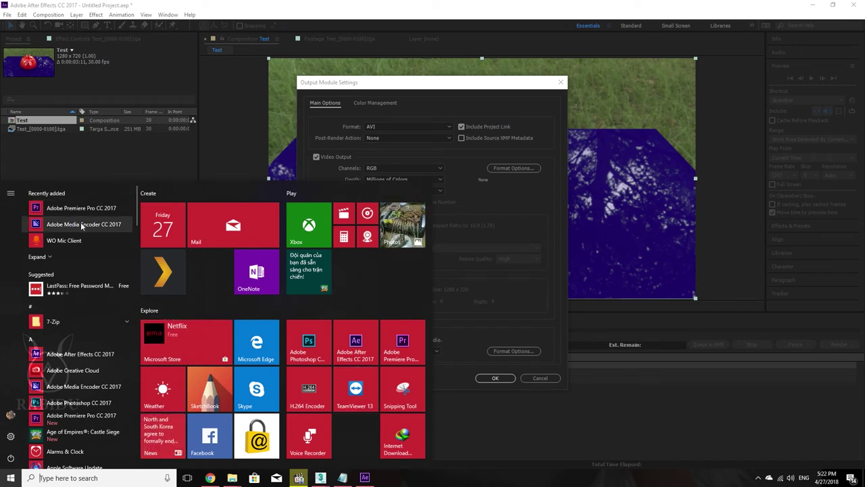
pyautogui.click(101, 228)
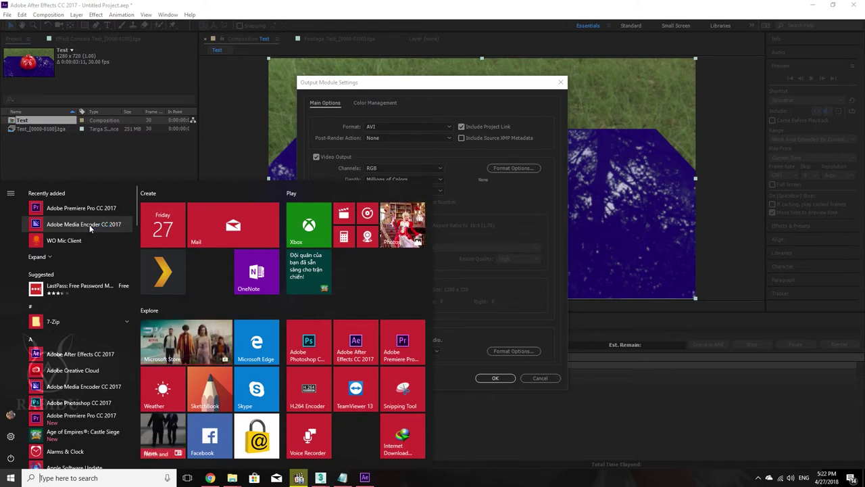
pyautogui.moveTo(355, 388); pyautogui.dragTo(356, 447)
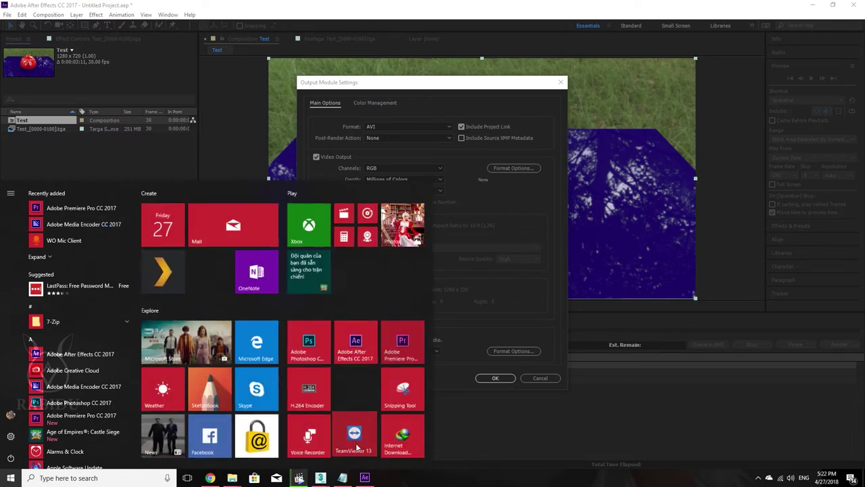
pyautogui.moveTo(67, 223)
pyautogui.mouseDown()
pyautogui.moveTo(171, 250)
pyautogui.moveTo(349, 383)
pyautogui.mouseUp()
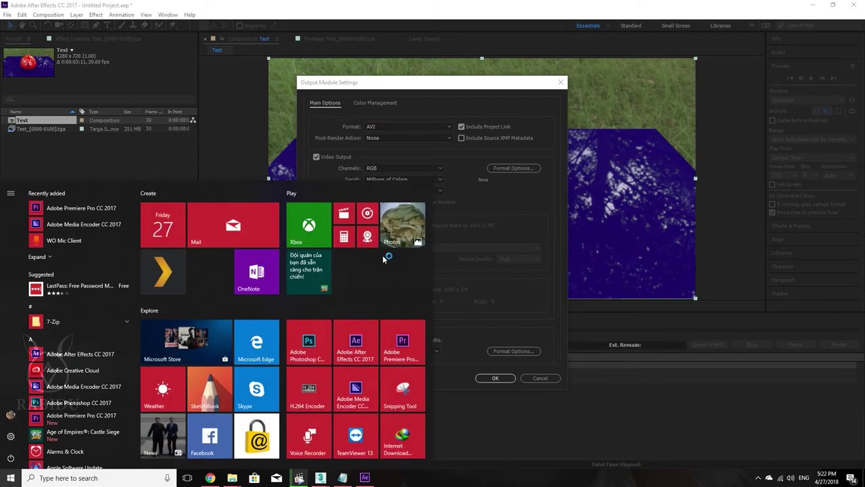
pyautogui.click(552, 341)
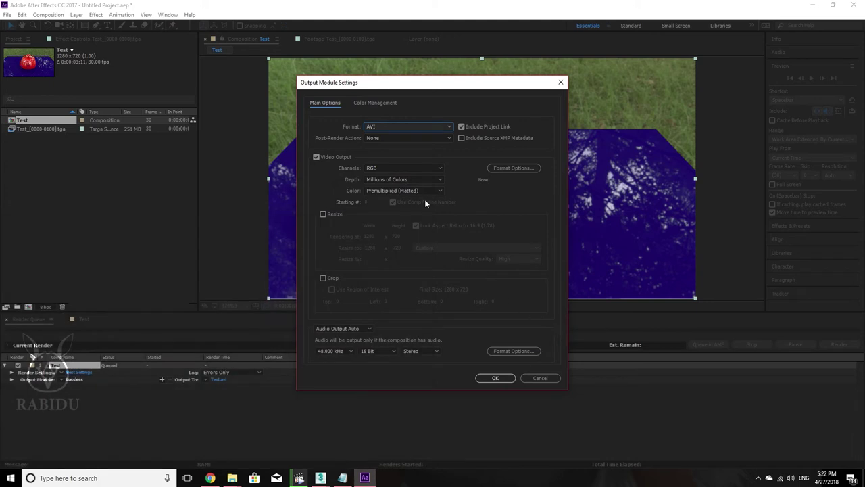
# Step: Change the output module format from AVI to QuickTime and confirm
pyautogui.click(409, 127)
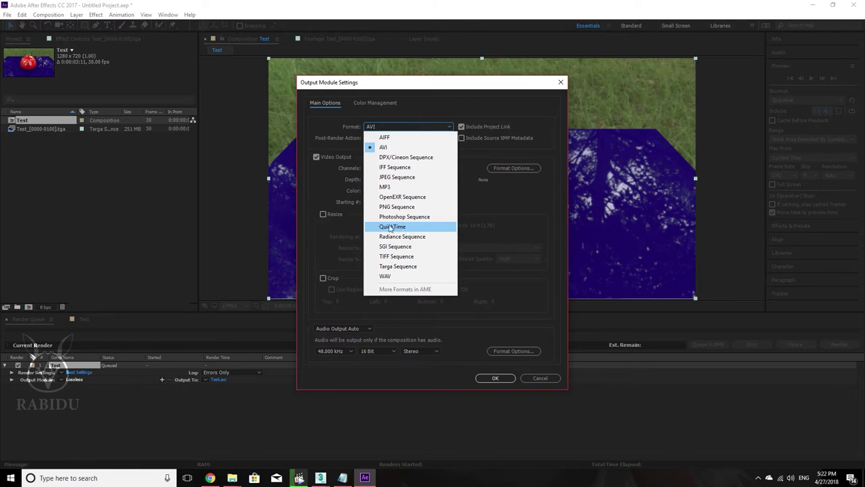
pyautogui.click(404, 228)
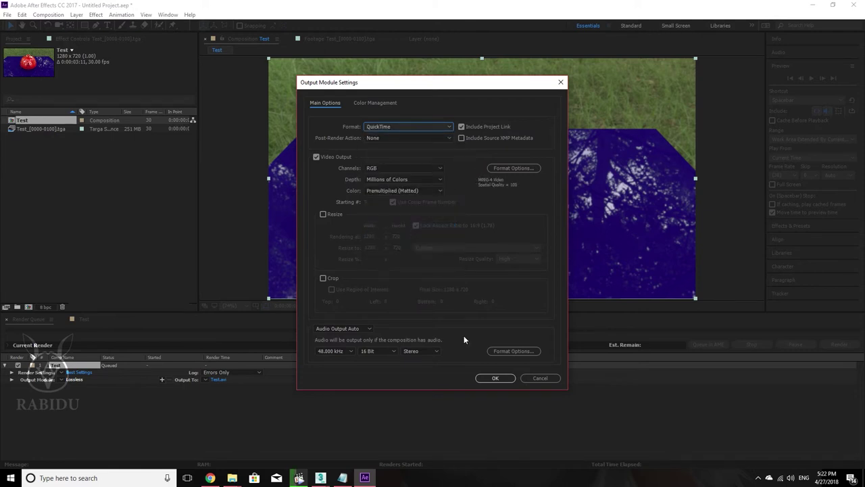
pyautogui.click(496, 378)
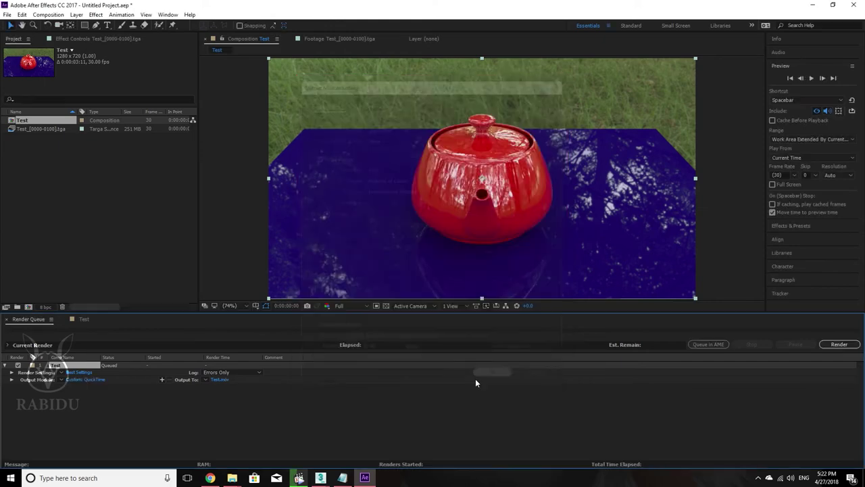
# Step: Check the Test.mov output location without changes, then return to the Test composition timeline
pyautogui.click(221, 380)
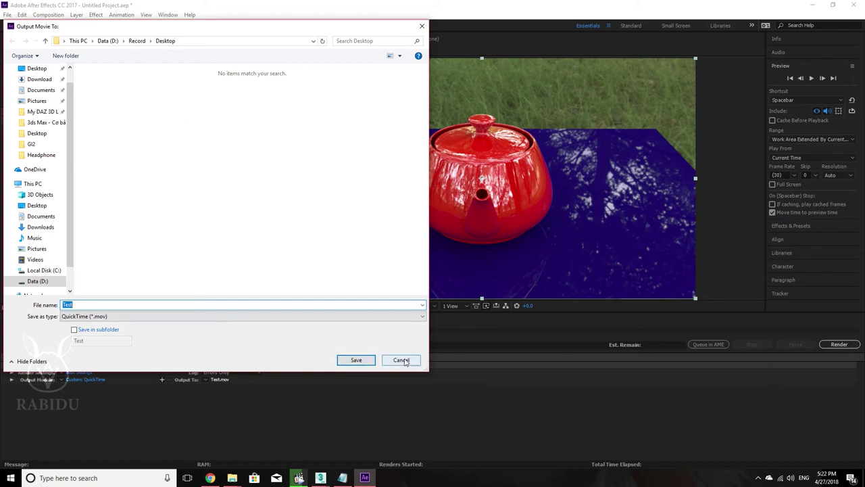
pyautogui.click(399, 361)
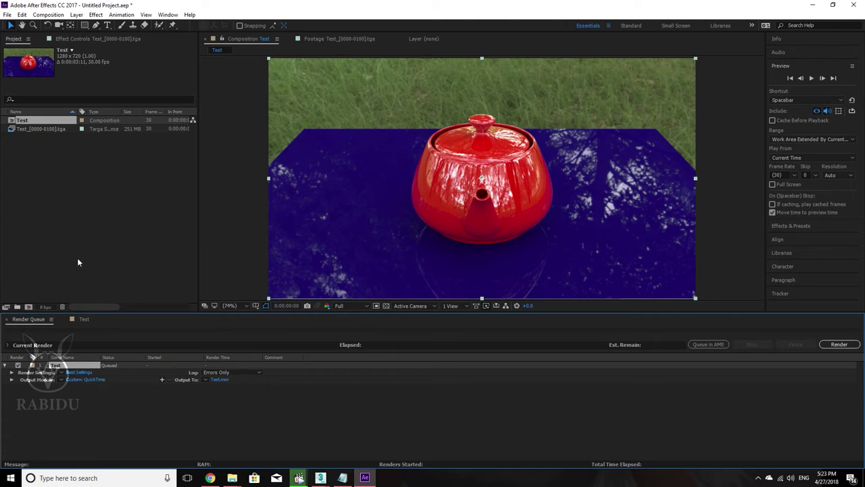
pyautogui.click(83, 319)
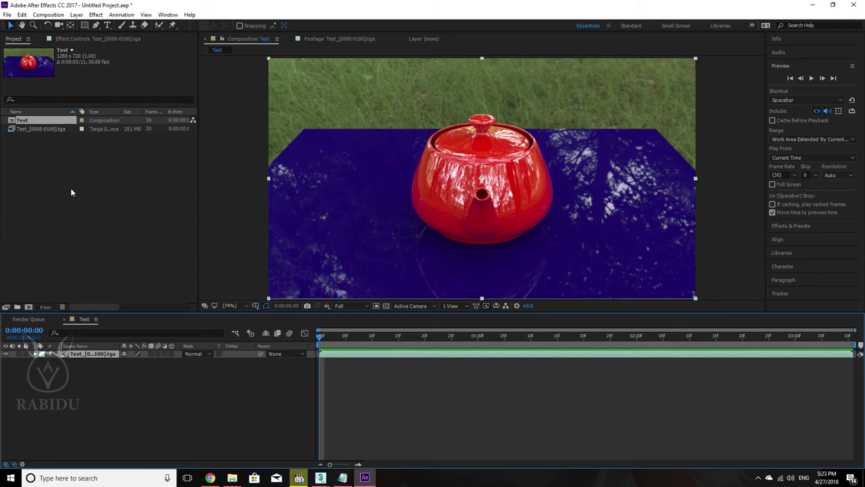
pyautogui.click(59, 19)
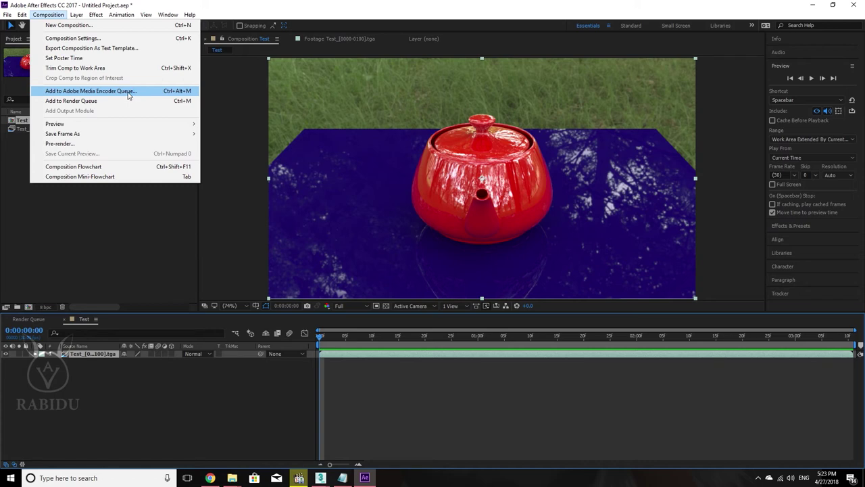
# Step: Queue the Test composition in Media Encoder and keep H.264 with Test.mp4 output
pyautogui.click(128, 94)
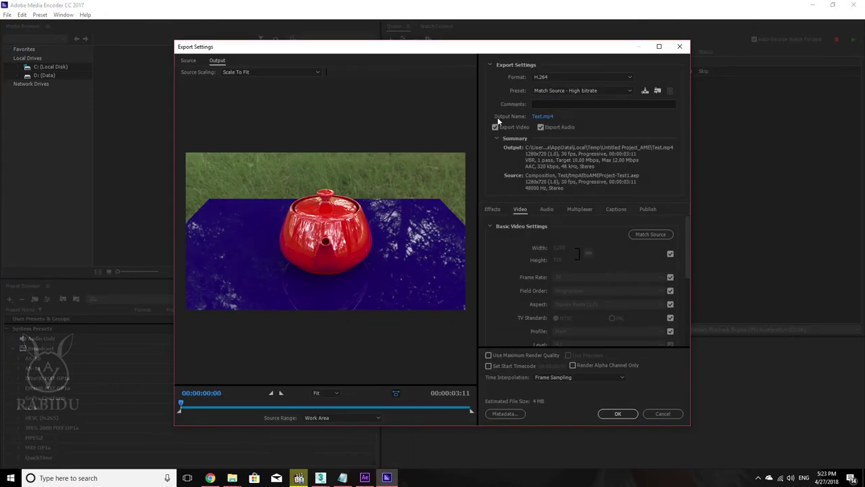
pyautogui.click(575, 77)
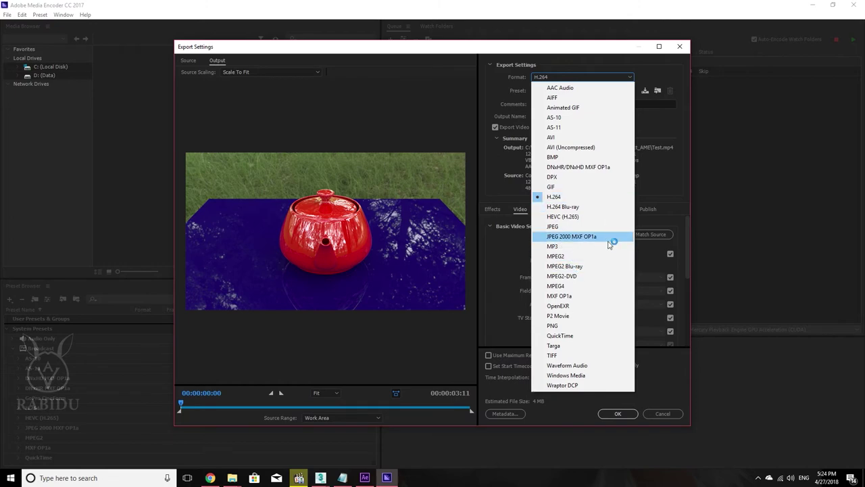
pyautogui.click(539, 64)
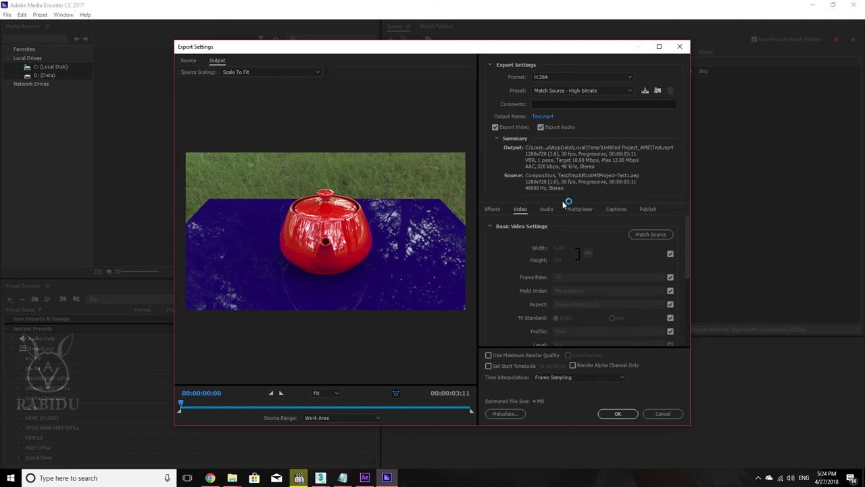
# Step: Browse the output location to D:\3ds max Project\renderoutput\Headphone
pyautogui.click(544, 117)
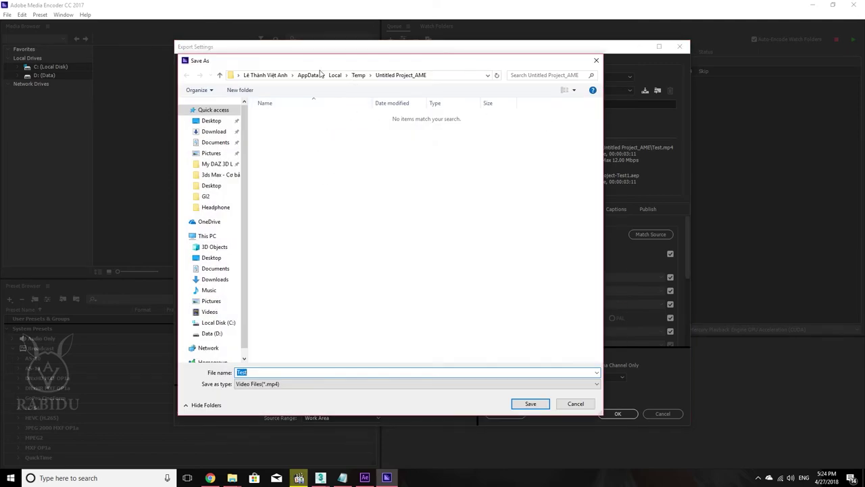
pyautogui.scroll(-1, 245, 277)
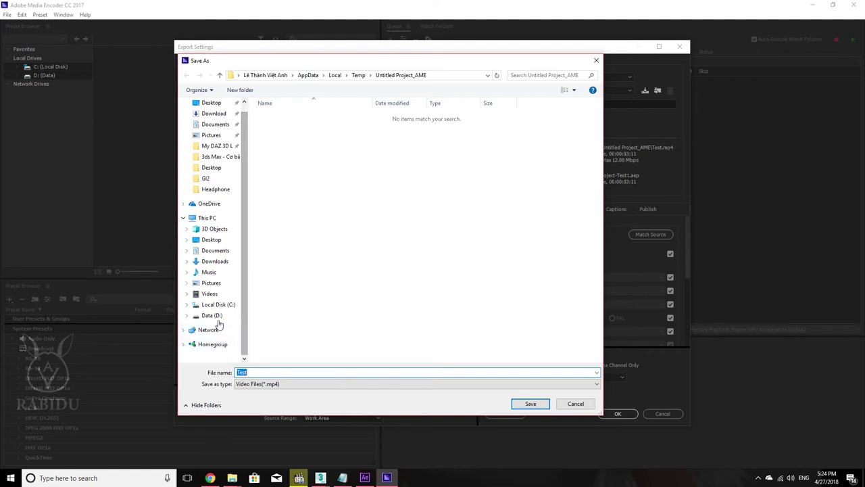
pyautogui.click(213, 315)
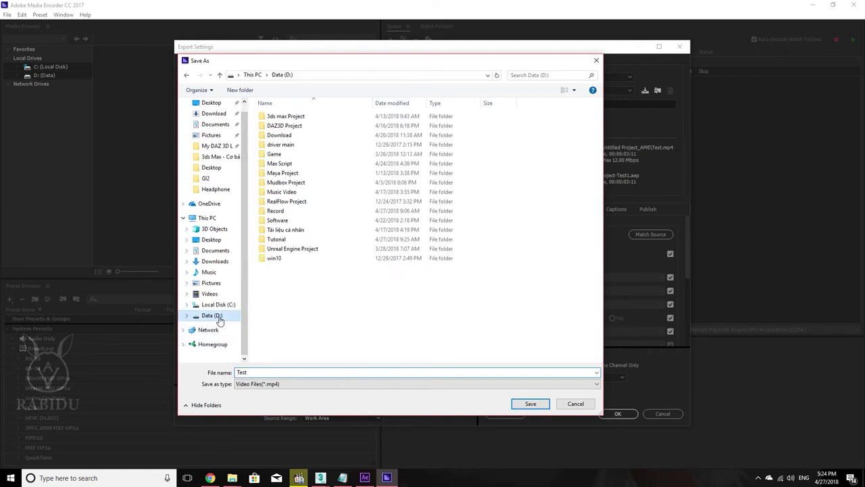
pyautogui.doubleClick(295, 116)
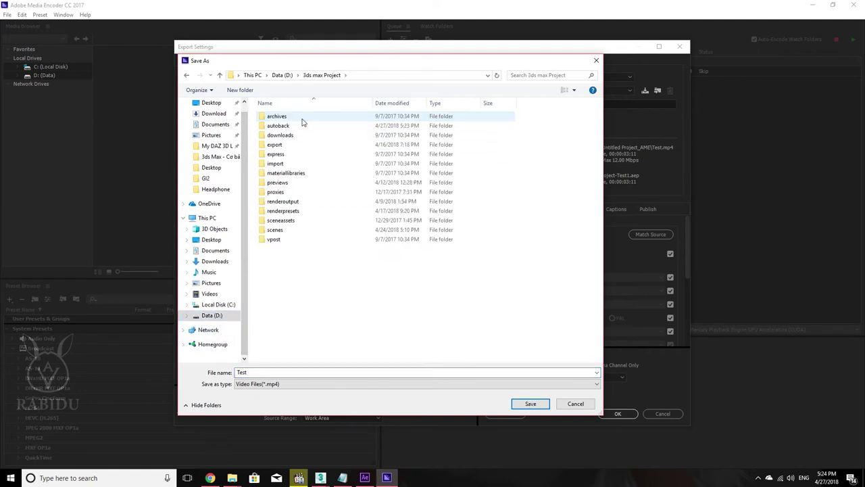
pyautogui.doubleClick(284, 202)
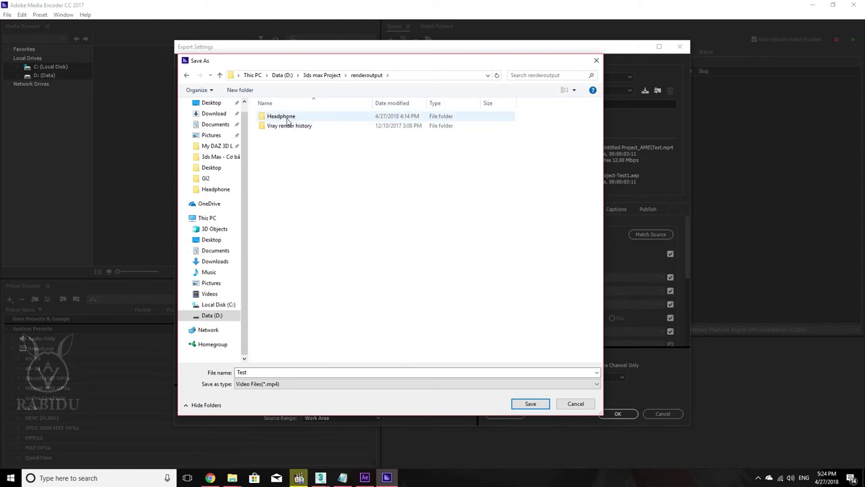
pyautogui.doubleClick(287, 116)
pyautogui.click(275, 205)
pyautogui.doubleClick(275, 207)
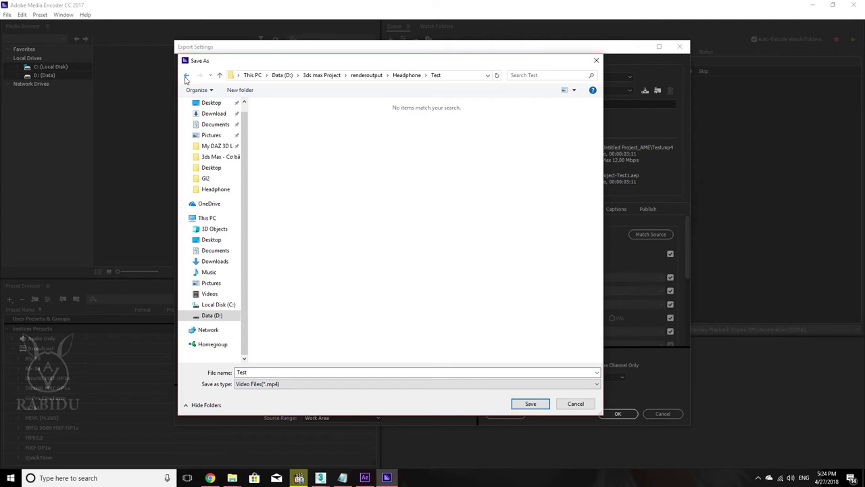
pyautogui.click(187, 75)
pyautogui.click(307, 235)
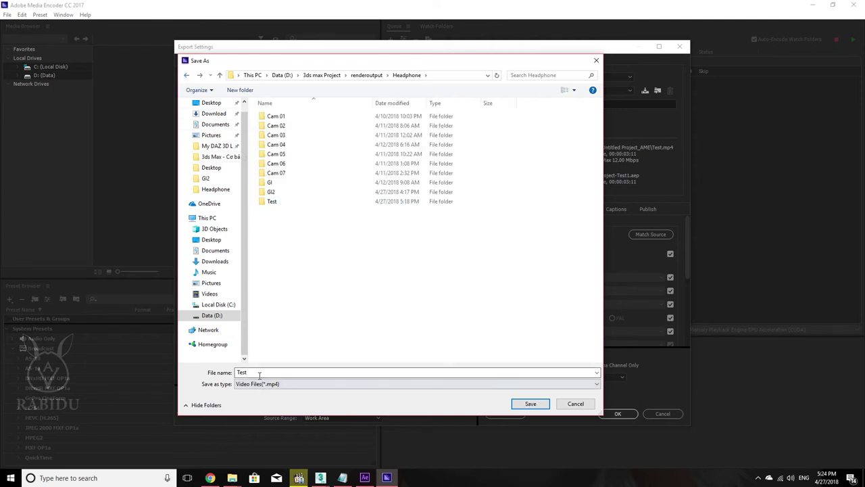
# Step: Keep the mp4 file type and save the output as Test Teapot.mp4 in Headphone
pyautogui.click(534, 384)
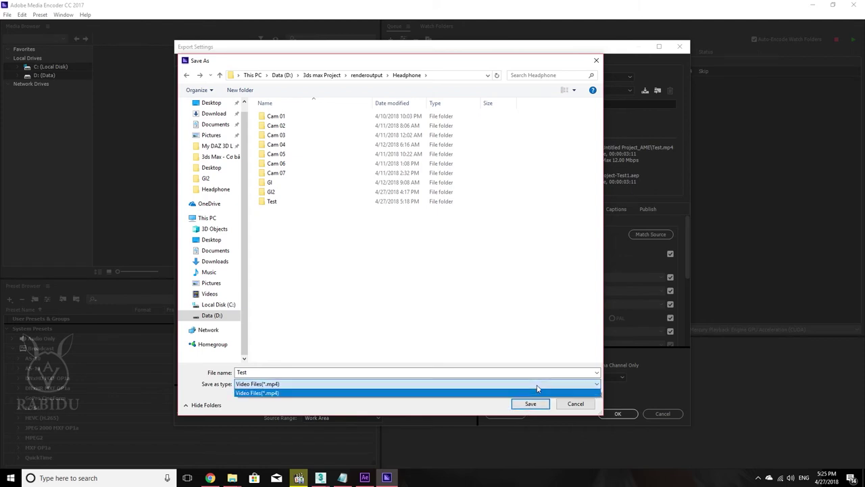
pyautogui.click(534, 392)
pyautogui.click(537, 405)
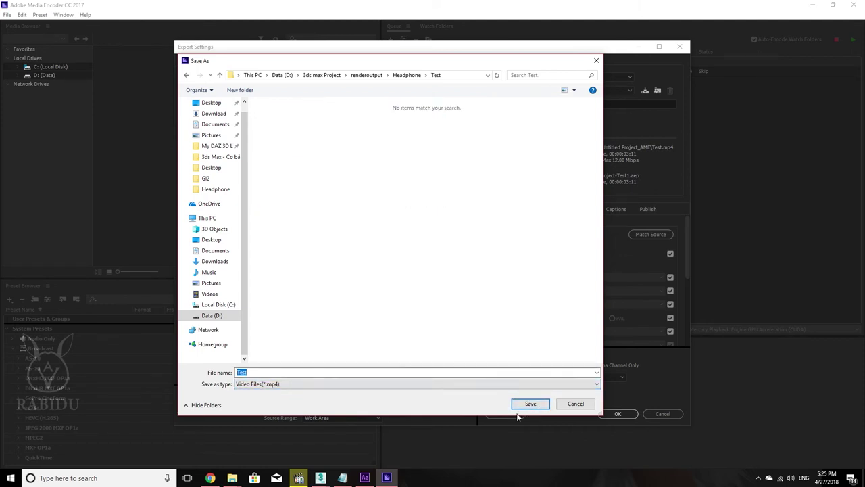
pyautogui.click(518, 412)
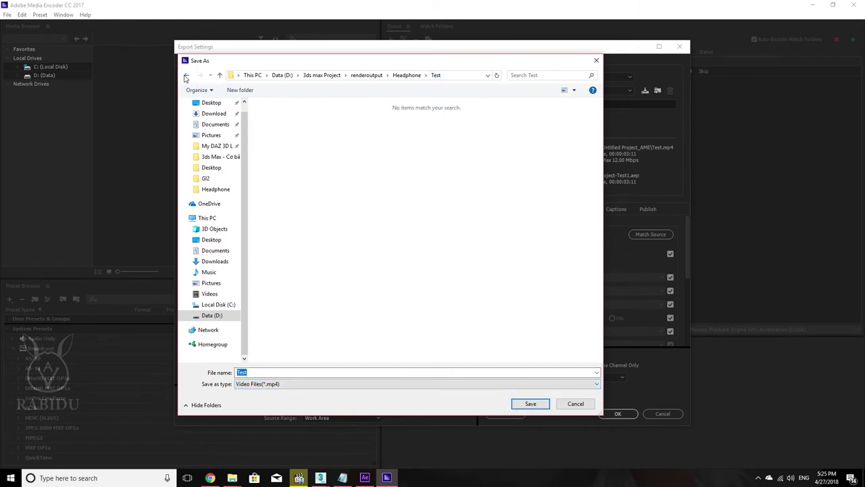
pyautogui.click(187, 76)
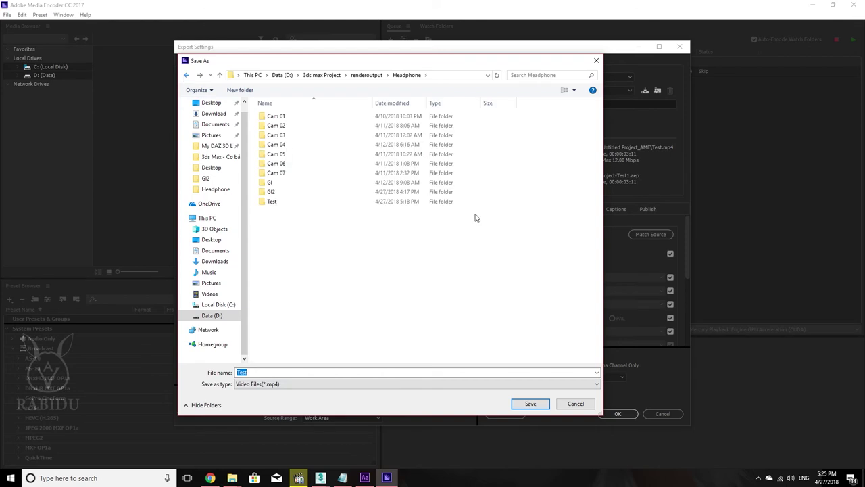
pyautogui.click(282, 372)
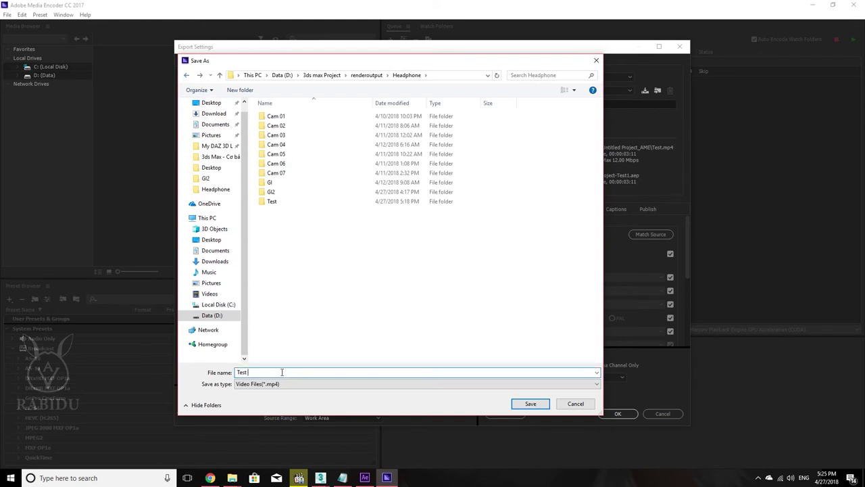
pyautogui.write('Tea')
pyautogui.write('pot')
pyautogui.click(531, 403)
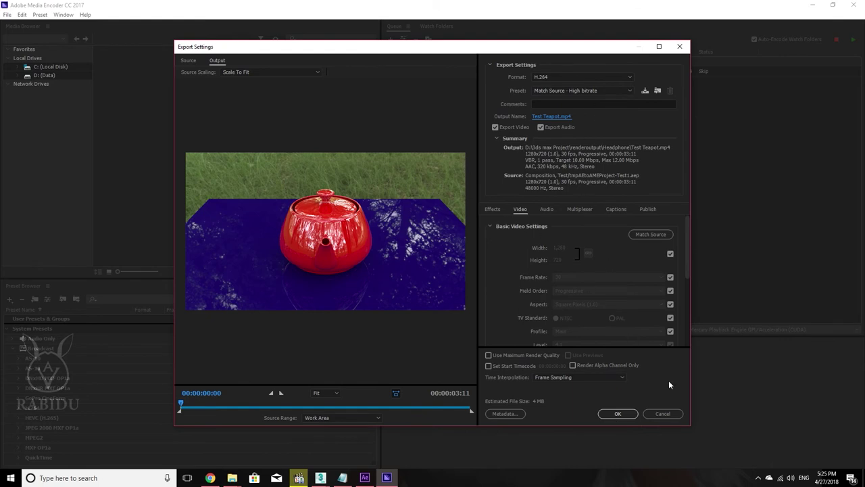
# Step: Confirm the export settings and start encoding the queue
pyautogui.click(628, 414)
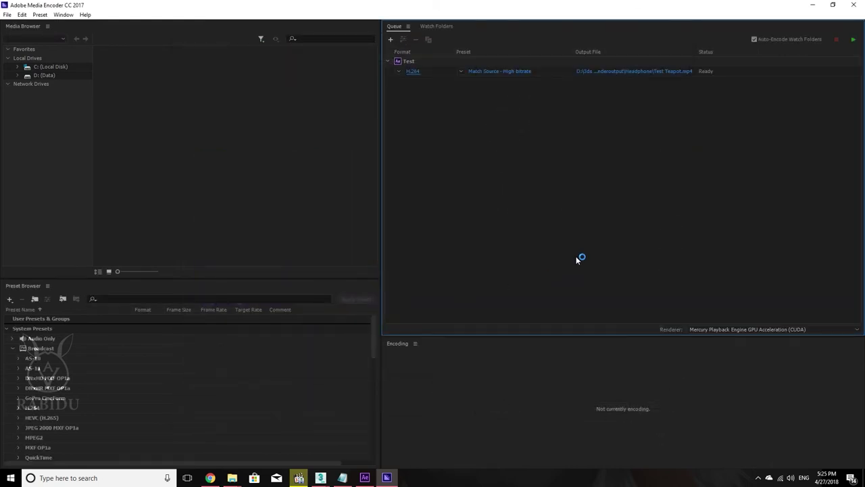
pyautogui.click(853, 41)
pyautogui.click(232, 478)
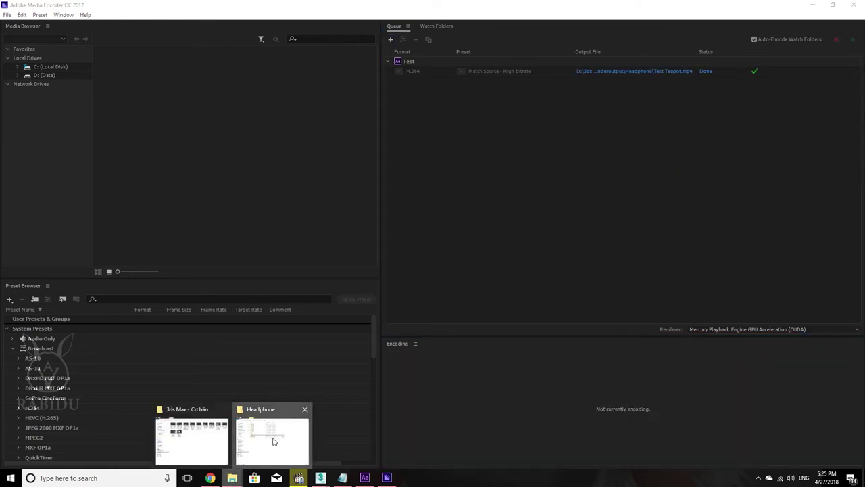
# Step: Open Test Teapot.mp4 from the Headphone folder and play it twice in MPC-HC
pyautogui.click(274, 442)
pyautogui.click(404, 165)
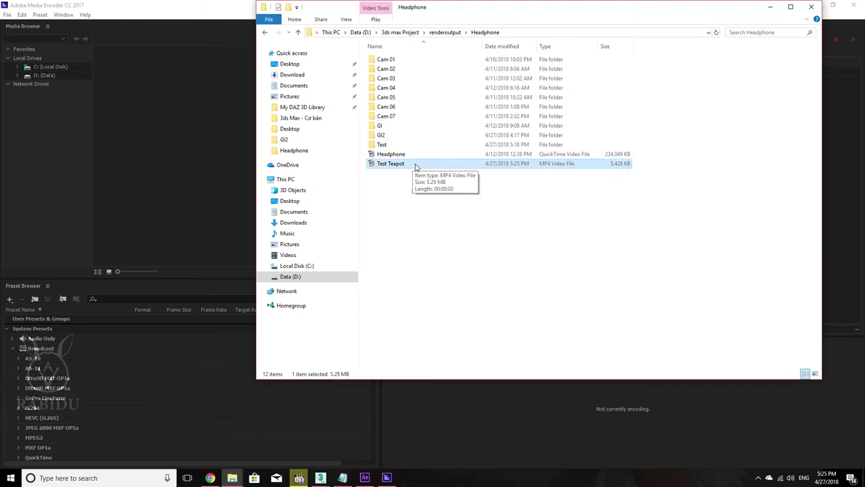
pyautogui.doubleClick(415, 155)
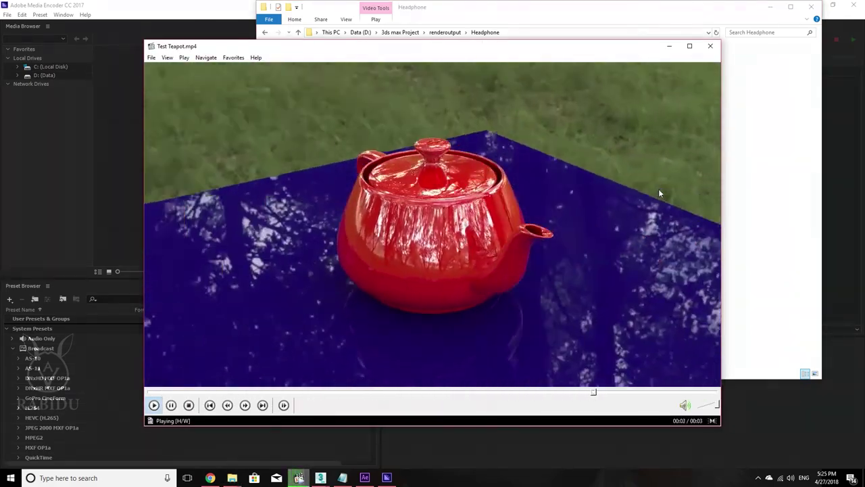
pyautogui.click(631, 219)
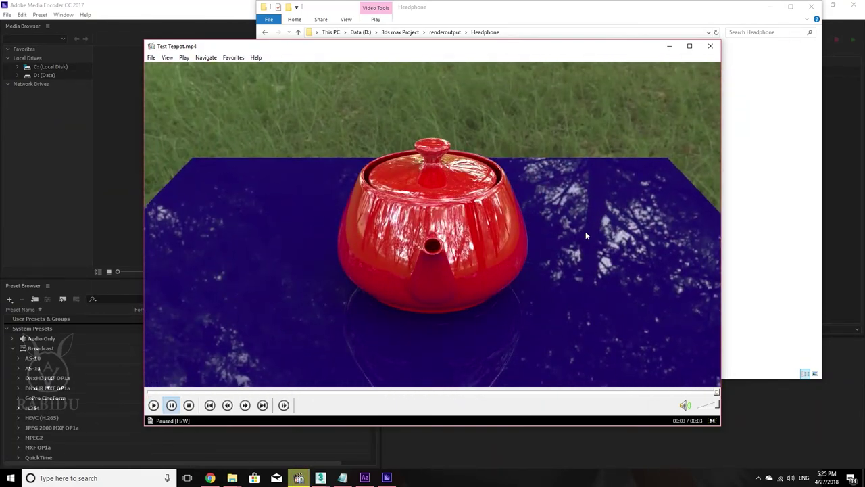
pyautogui.click(586, 232)
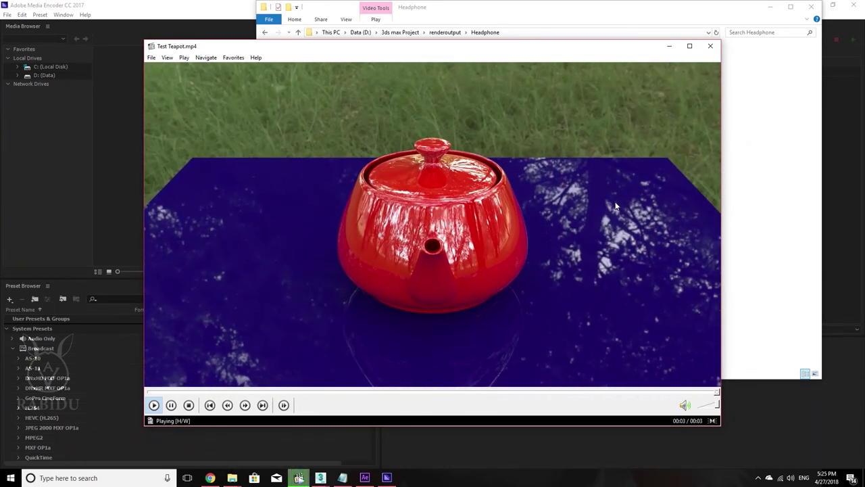
# Step: Bring 3ds Max forward, view the GI tab's irradiance map mode list, then switch to File Explorer
pyautogui.click(320, 478)
pyautogui.moveTo(369, 440)
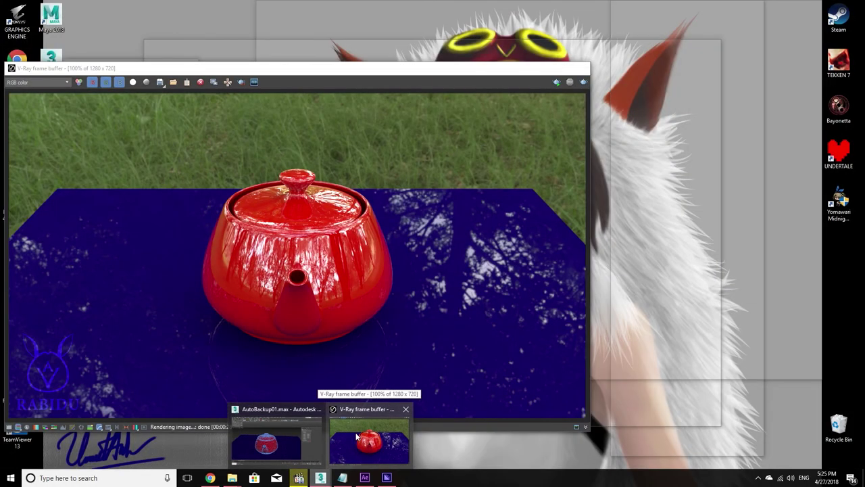
pyautogui.click(357, 437)
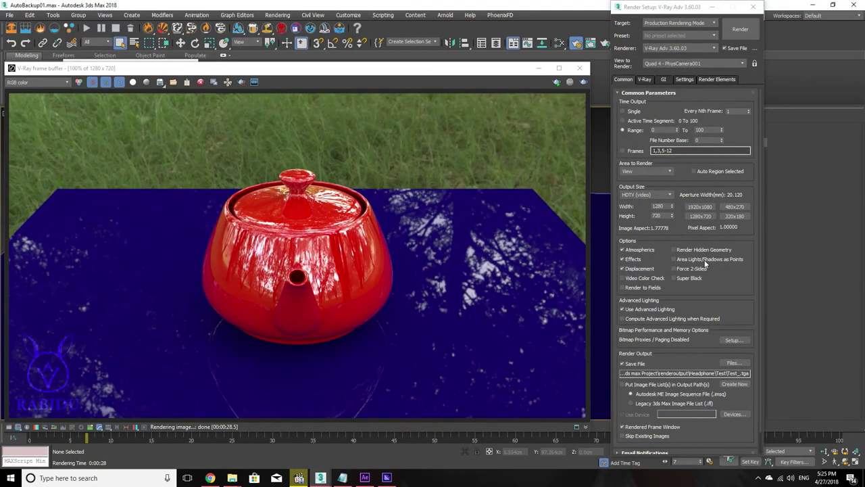
pyautogui.click(663, 80)
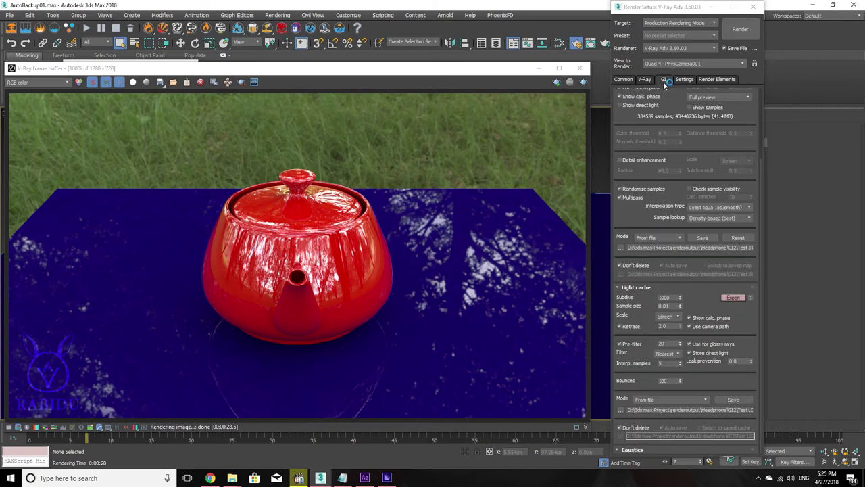
pyautogui.click(674, 239)
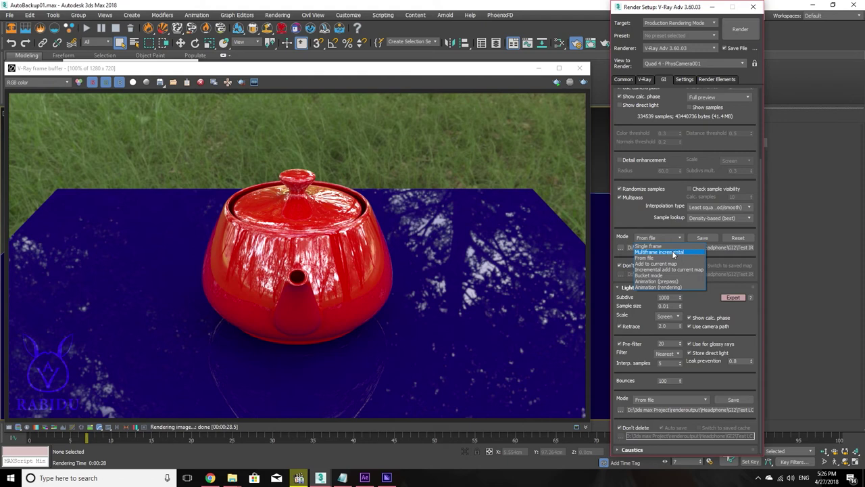
pyautogui.click(232, 478)
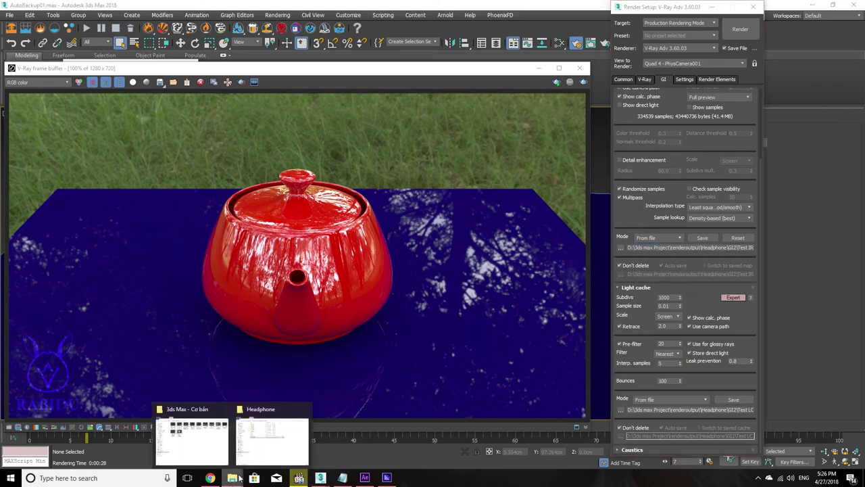
pyautogui.click(273, 438)
# Step: Check Test IR.vrmap in the GI2 folder, then return to 3ds Max
pyautogui.doubleClick(392, 135)
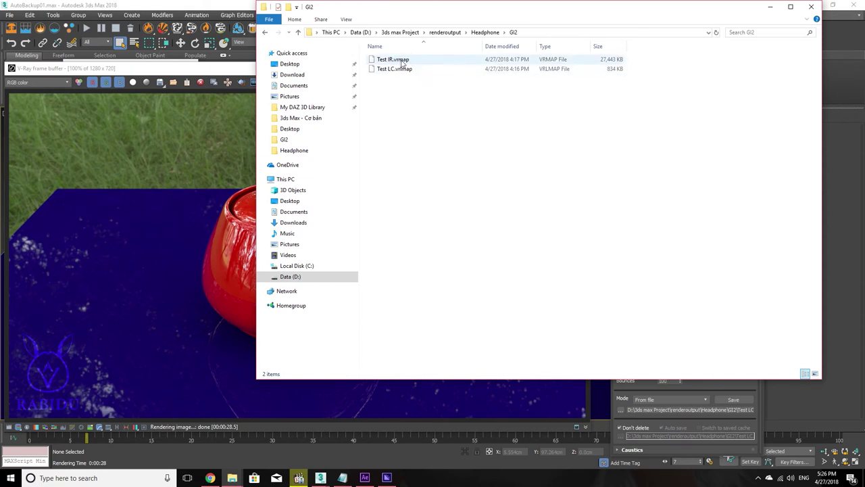
pyautogui.click(401, 62)
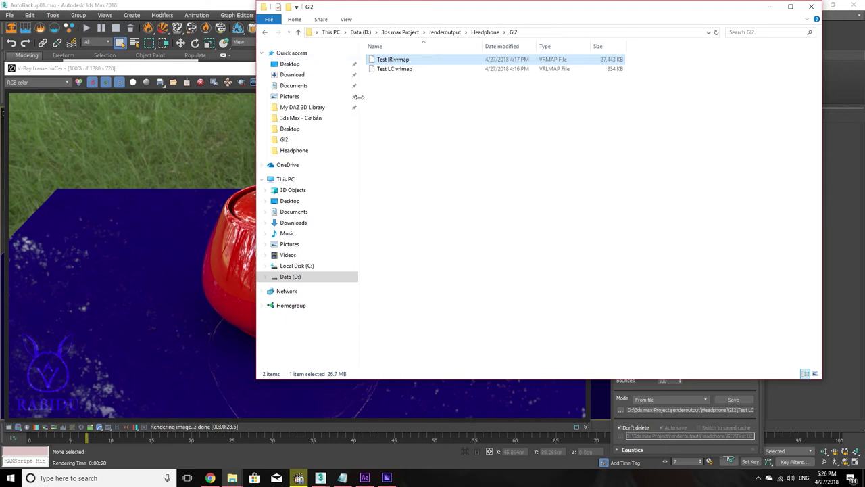
pyautogui.click(209, 74)
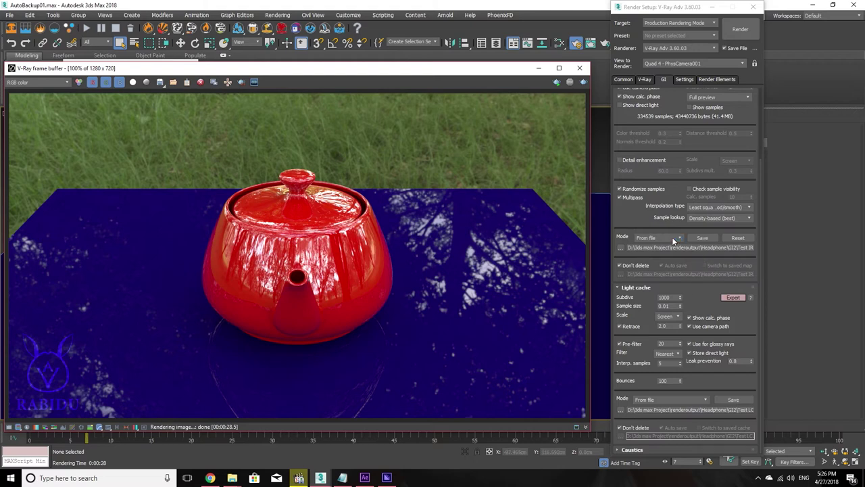
# Step: Set the irradiance map mode to Animation (prepass) and the light cache mode to Single frame
pyautogui.click(699, 402)
pyautogui.click(699, 402)
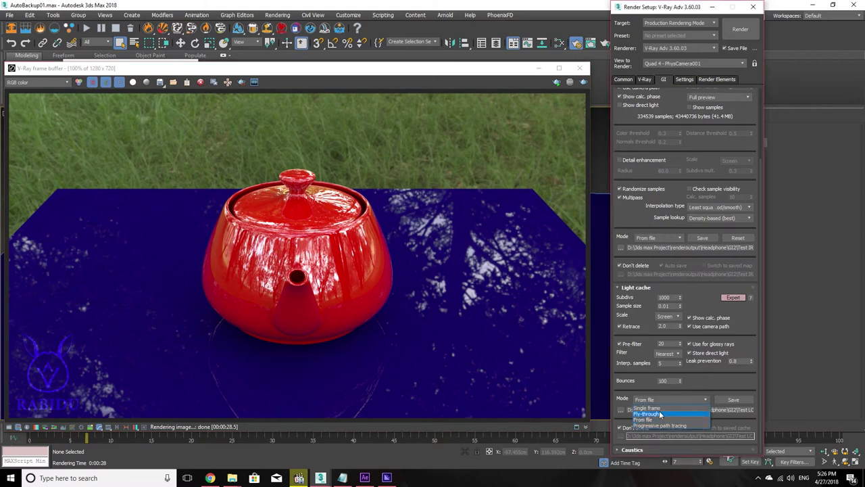
pyautogui.click(685, 400)
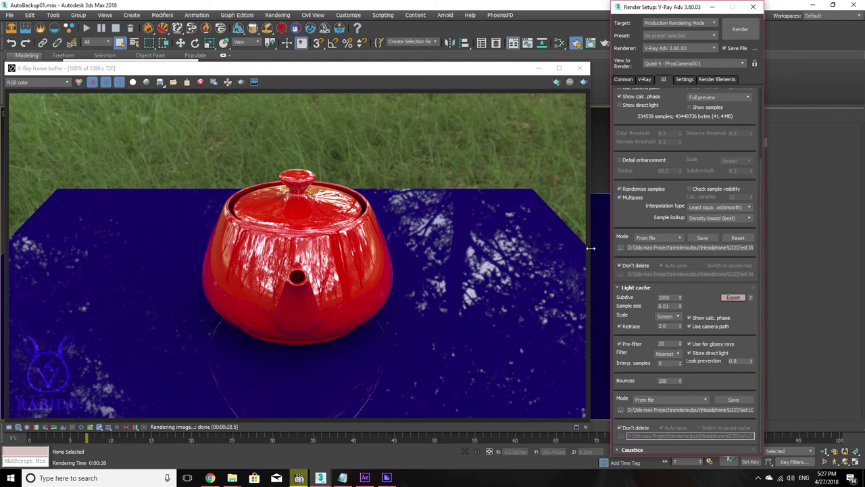
pyautogui.click(670, 237)
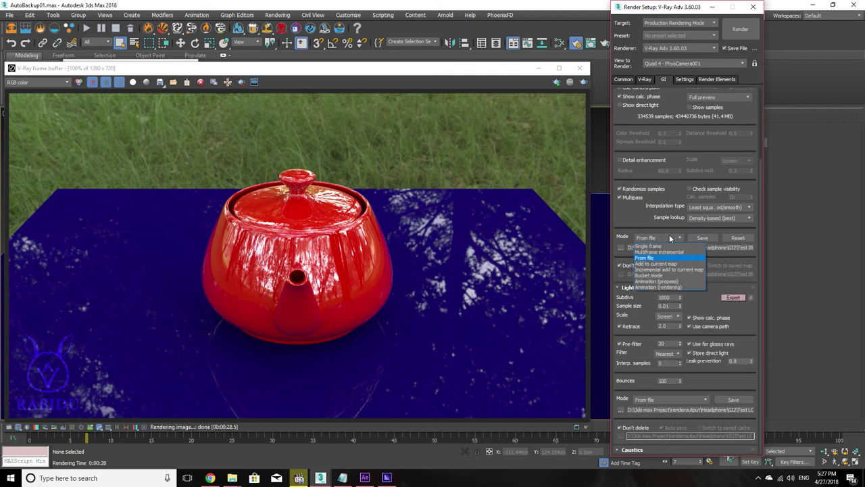
pyautogui.click(669, 281)
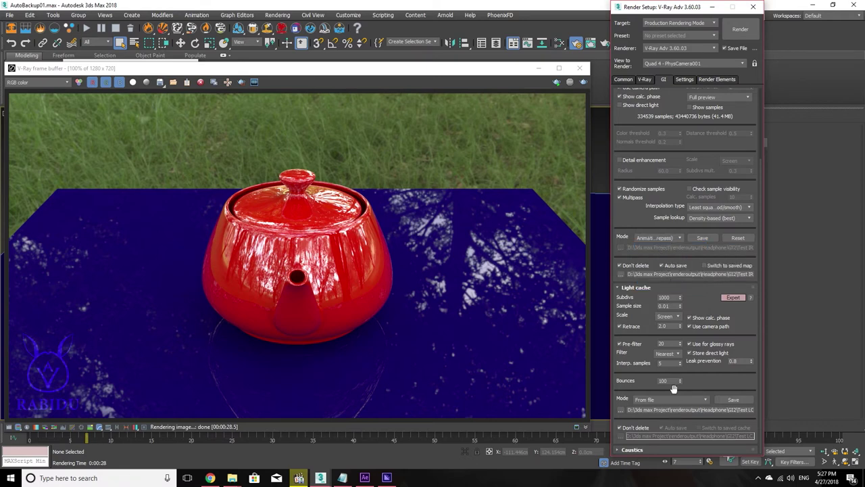
pyautogui.click(665, 238)
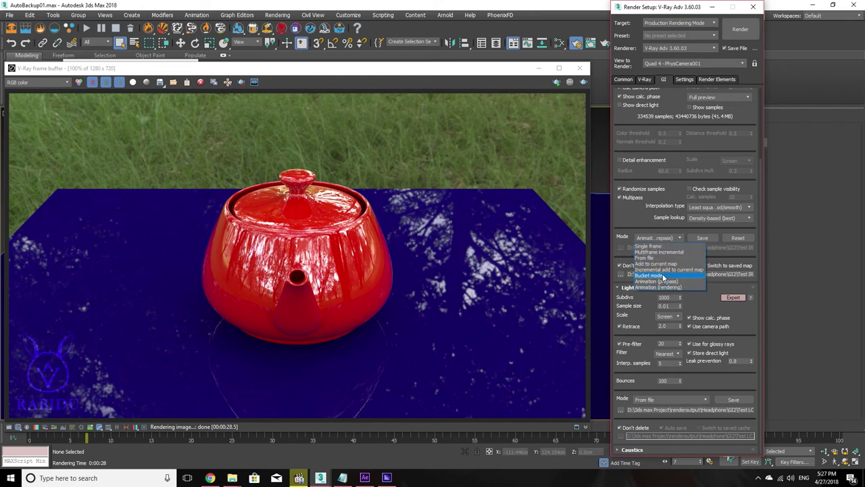
pyautogui.click(667, 280)
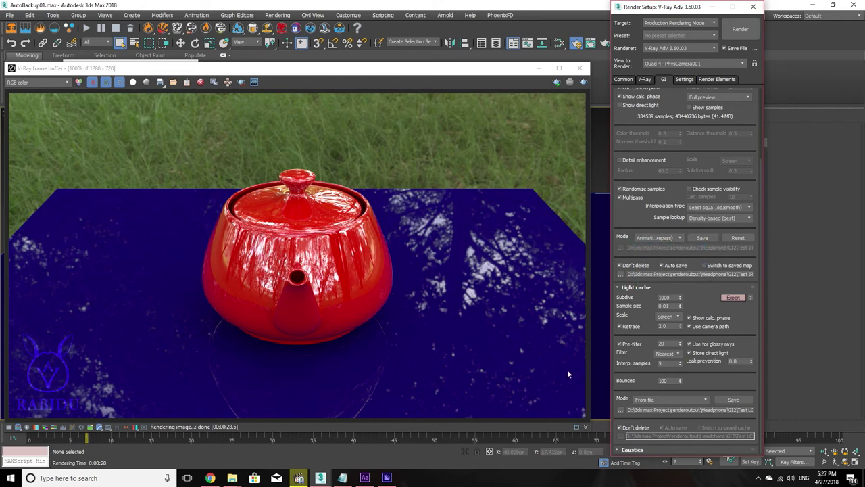
pyautogui.click(670, 398)
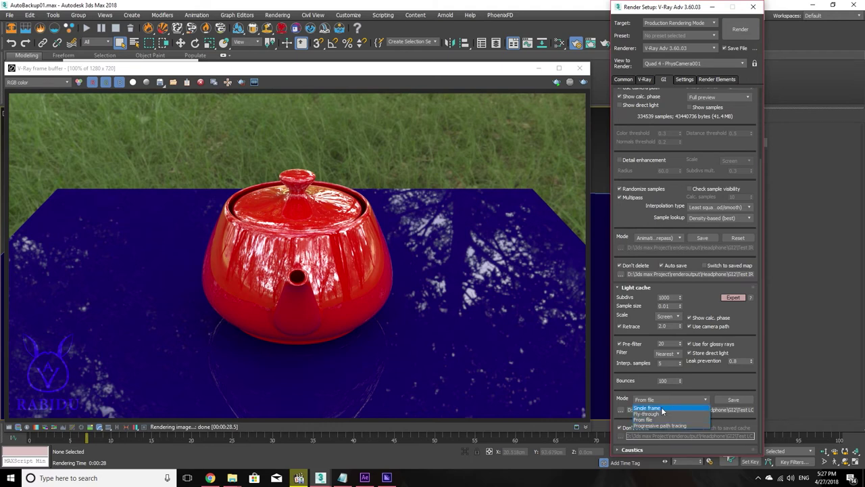
pyautogui.click(661, 408)
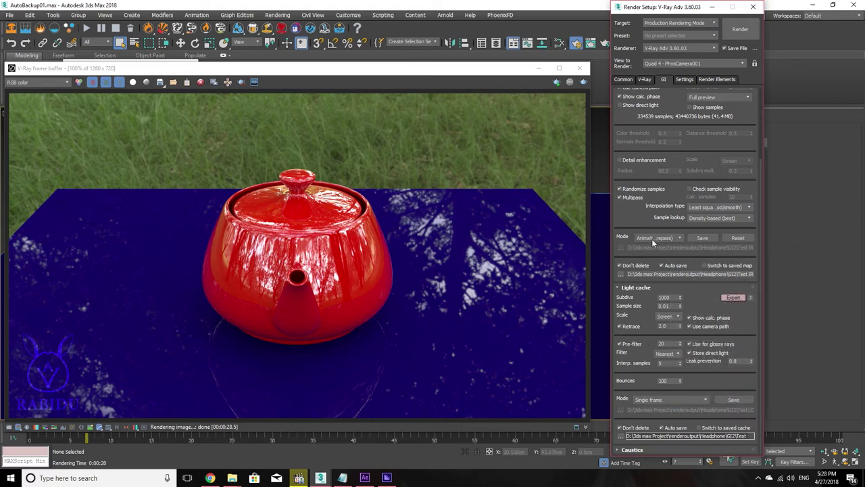
pyautogui.moveTo(231, 478)
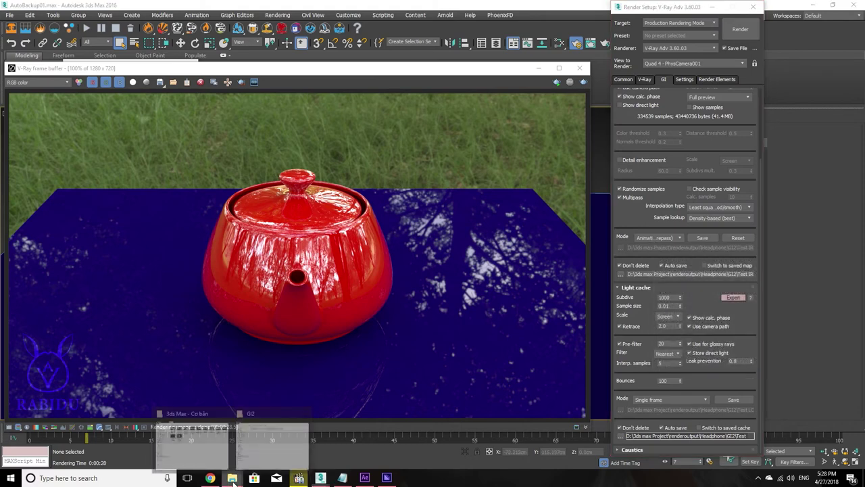
# Step: Open the Headphone GI folder, select Cam 02 IR0124.vrmap, then bring MPC-HC forward
pyautogui.click(195, 443)
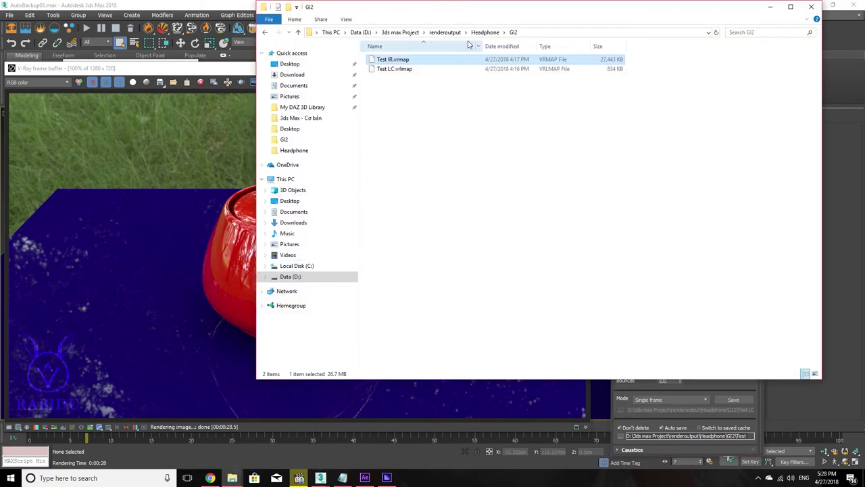
pyautogui.click(485, 32)
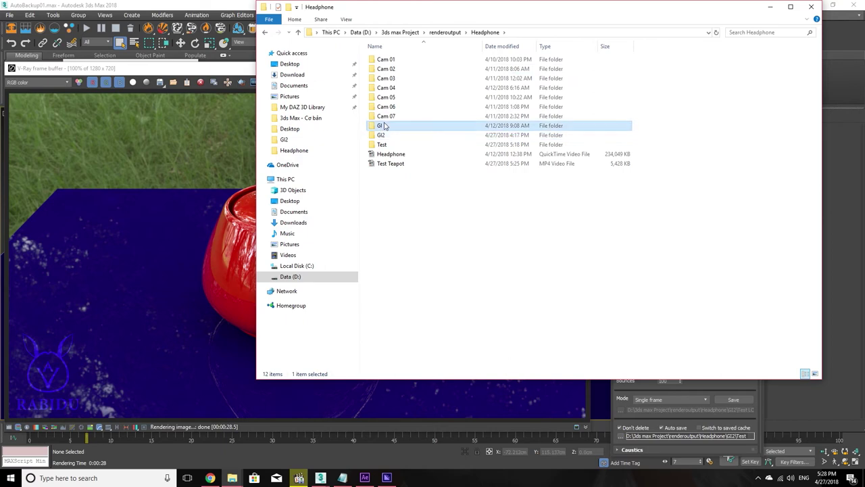
pyautogui.doubleClick(380, 126)
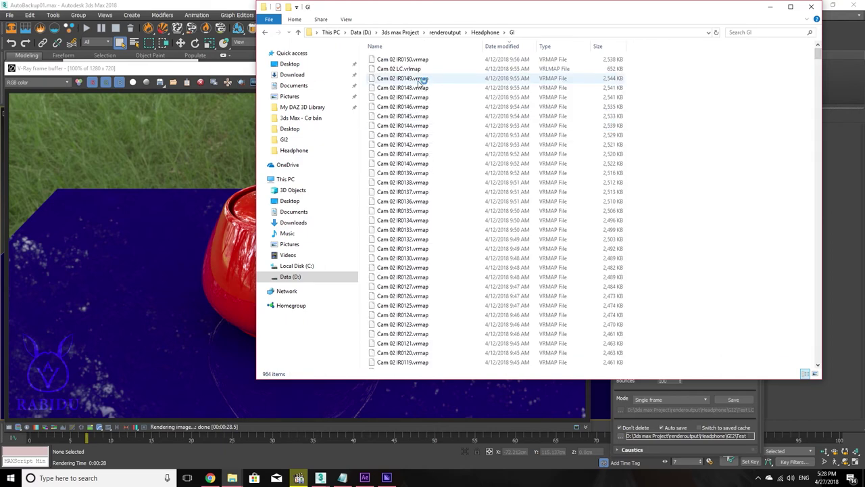
pyautogui.click(424, 314)
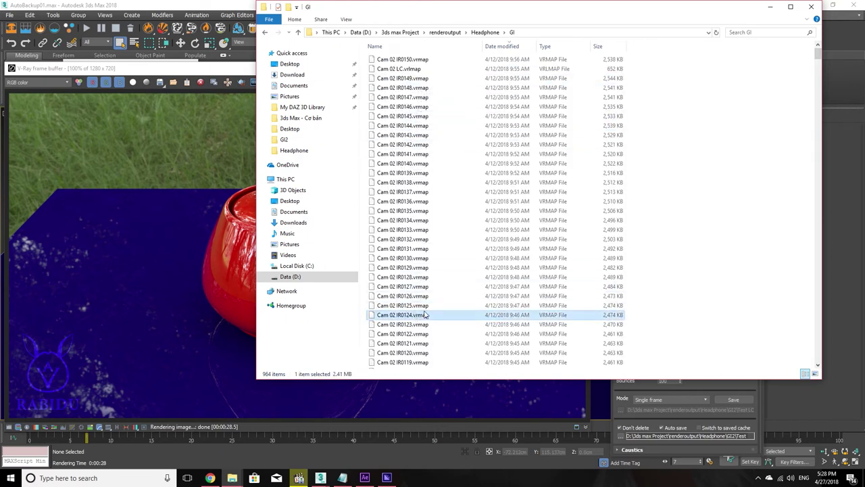
pyautogui.click(300, 478)
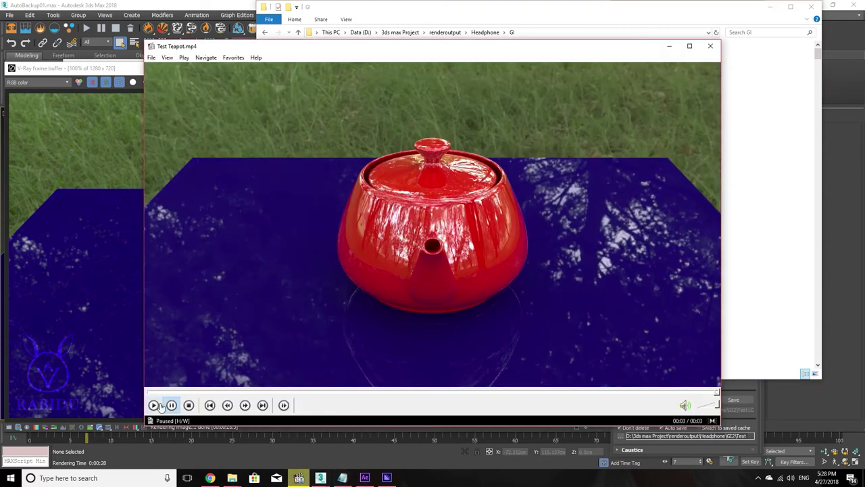
# Step: Play Headphone.mov, skip from 00:28 to about 00:43 to finish it, then minimize the player
pyautogui.click(209, 405)
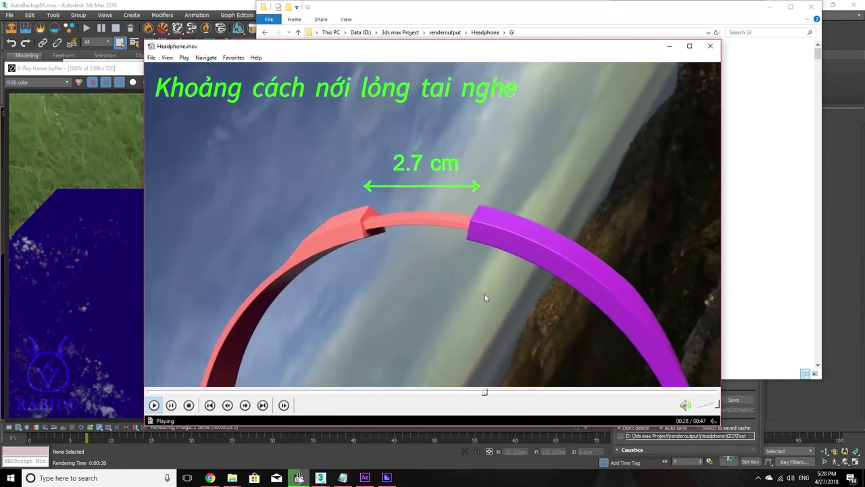
pyautogui.click(484, 294)
pyautogui.click(670, 394)
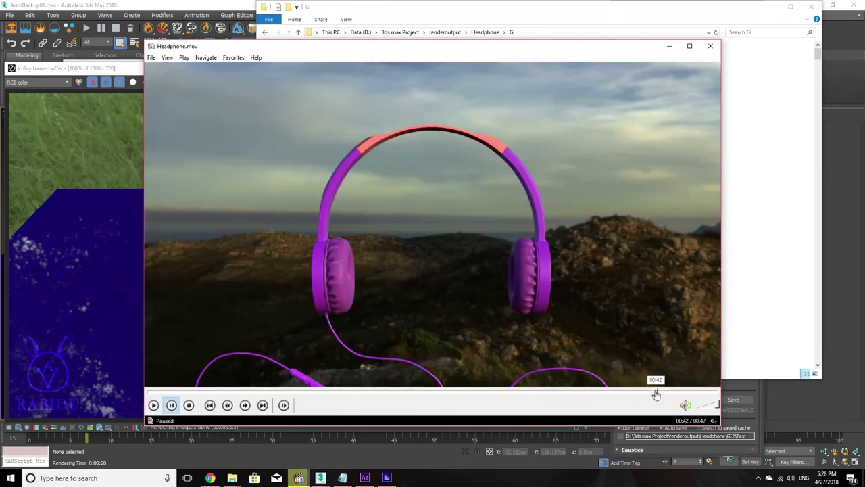
pyautogui.click(607, 289)
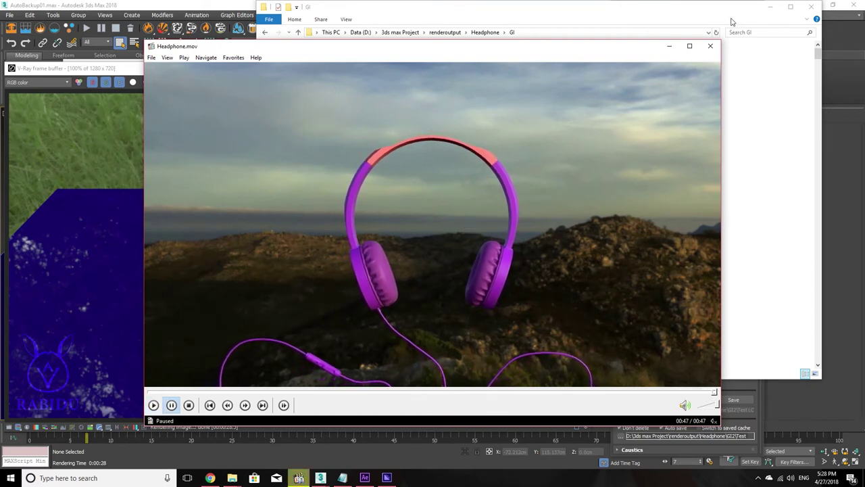
pyautogui.click(669, 46)
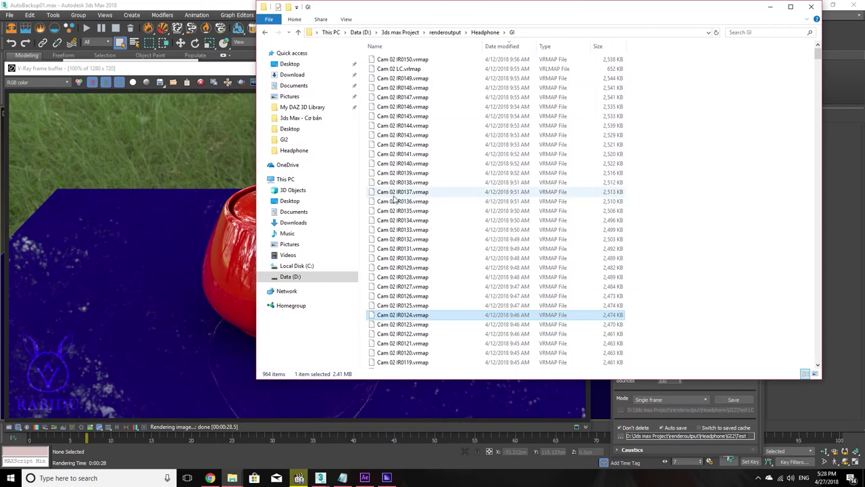
# Step: Sort the 964-file GI folder by name and confirm it ends at Cam 07 IR0900.vrmap plus Cam 07 LC.vrlmap
pyautogui.scroll(-1, 774, 123)
pyautogui.moveTo(817, 55); pyautogui.dragTo(816, 368)
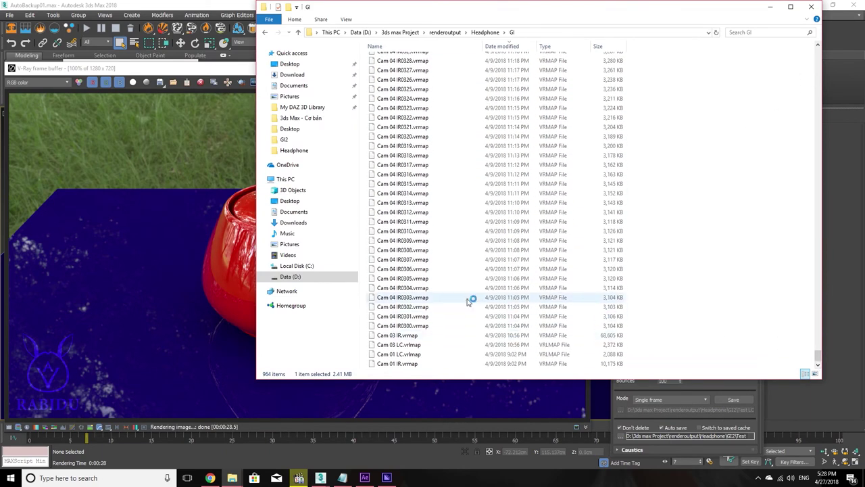
pyautogui.scroll(15, 466, 294)
pyautogui.scroll(8, 434, 252)
pyautogui.scroll(12, 434, 250)
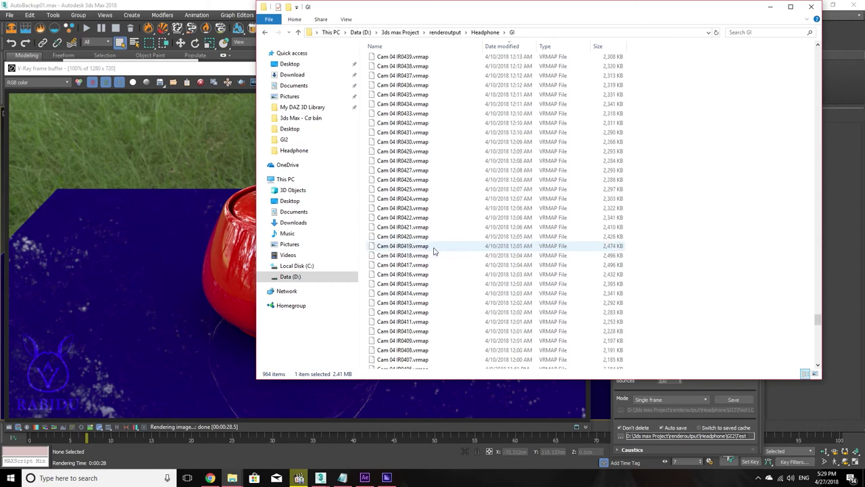
pyautogui.scroll(6, 434, 247)
pyautogui.click(423, 46)
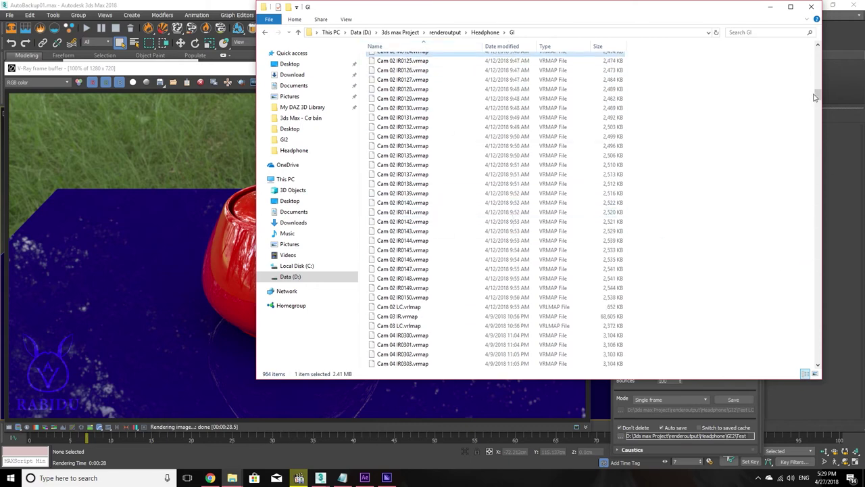
pyautogui.moveTo(819, 96); pyautogui.dragTo(817, 358)
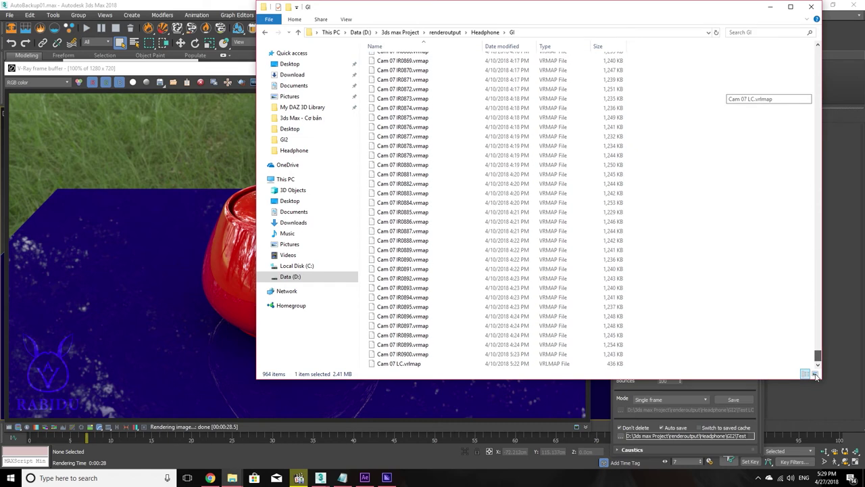
pyautogui.click(405, 354)
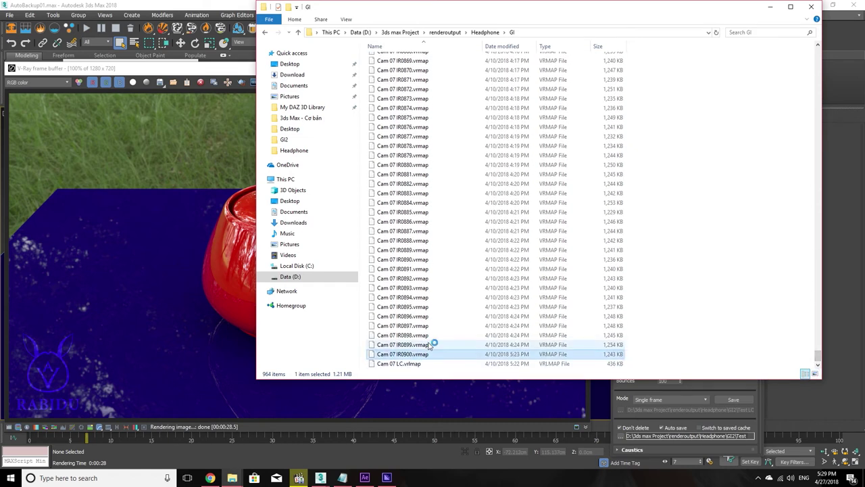
pyautogui.scroll(6, 410, 302)
pyautogui.scroll(19, 402, 223)
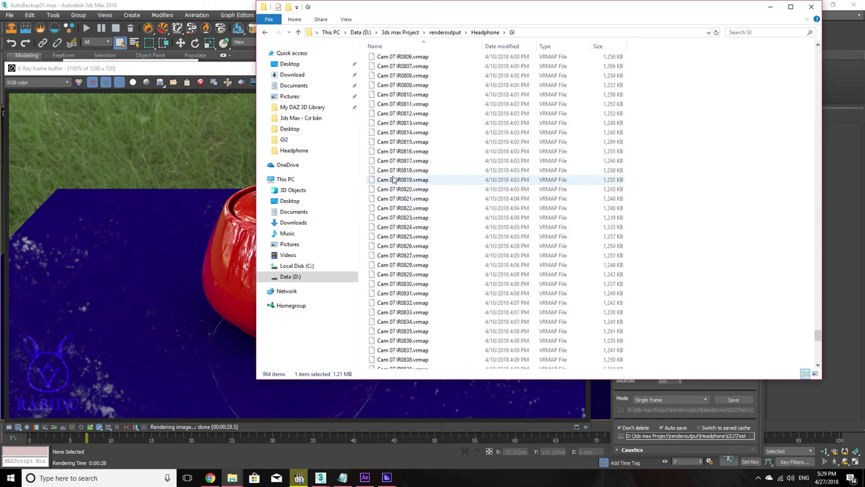
pyautogui.scroll(12, 401, 161)
pyautogui.scroll(8, 396, 162)
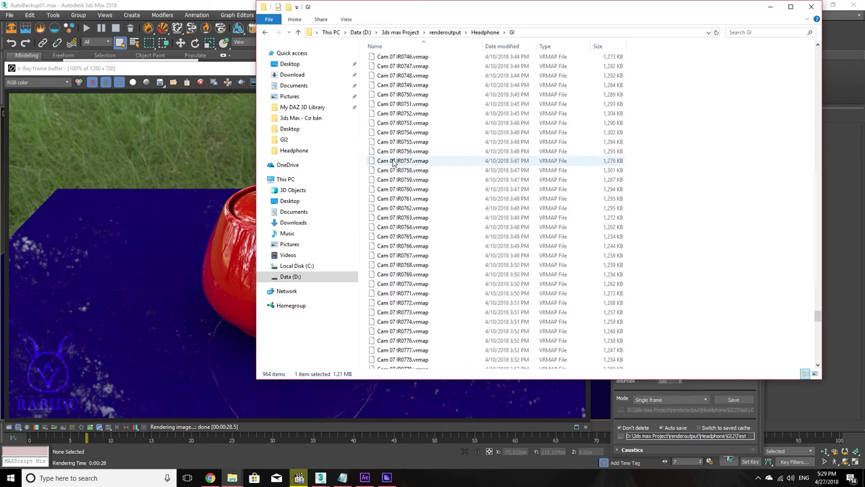
pyautogui.scroll(8, 390, 162)
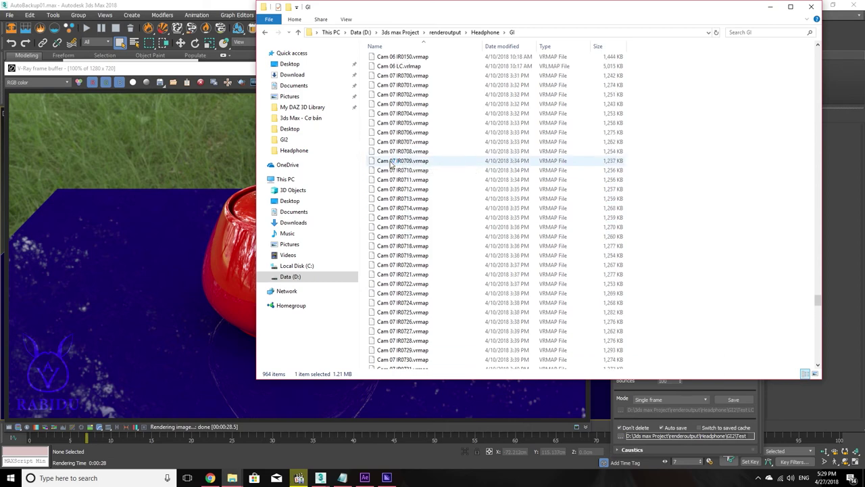
pyautogui.scroll(7, 391, 164)
pyautogui.scroll(2, 420, 243)
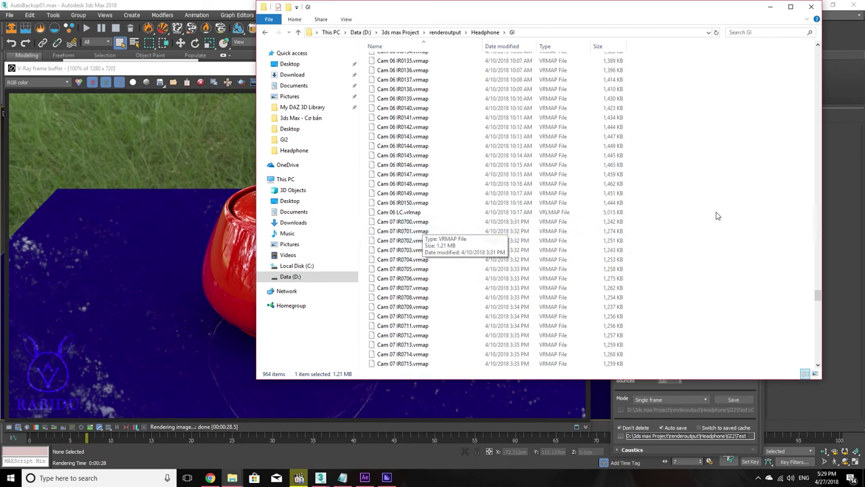
pyautogui.moveTo(819, 299); pyautogui.dragTo(822, 360)
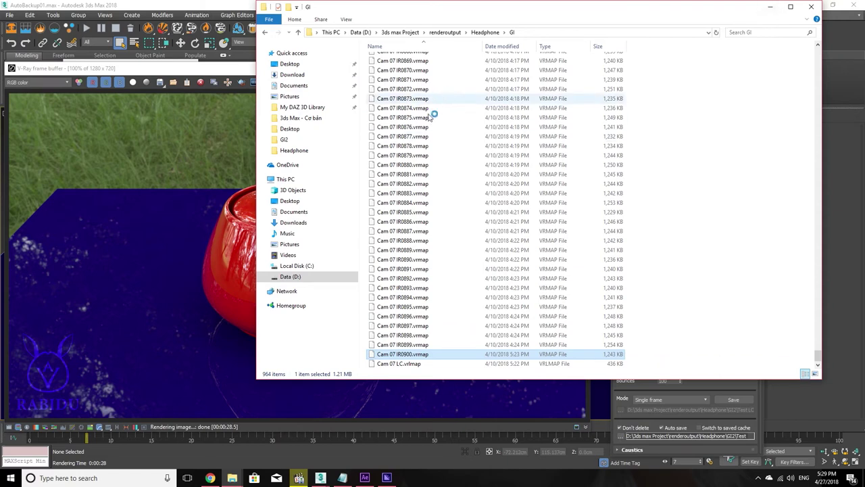
# Step: Back in 3ds Max, leave the irradiance map on Animation (prepass) and view the Common render settings
pyautogui.click(771, 9)
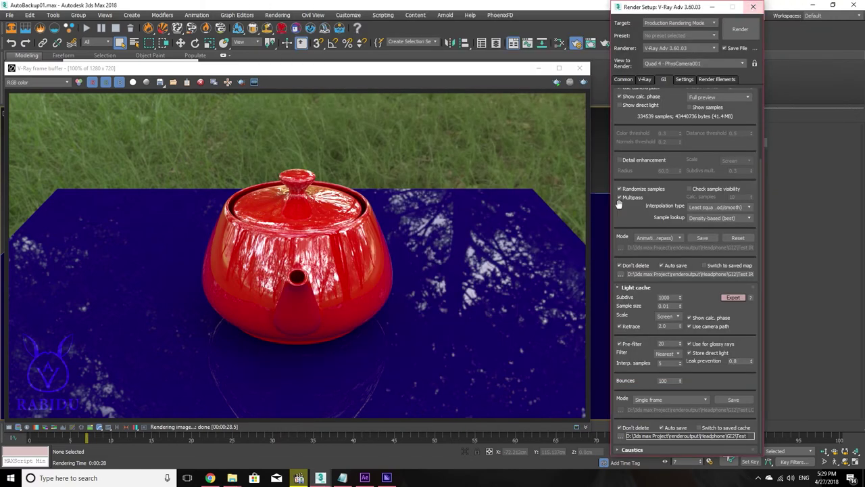
pyautogui.click(655, 238)
pyautogui.click(656, 238)
pyautogui.click(655, 238)
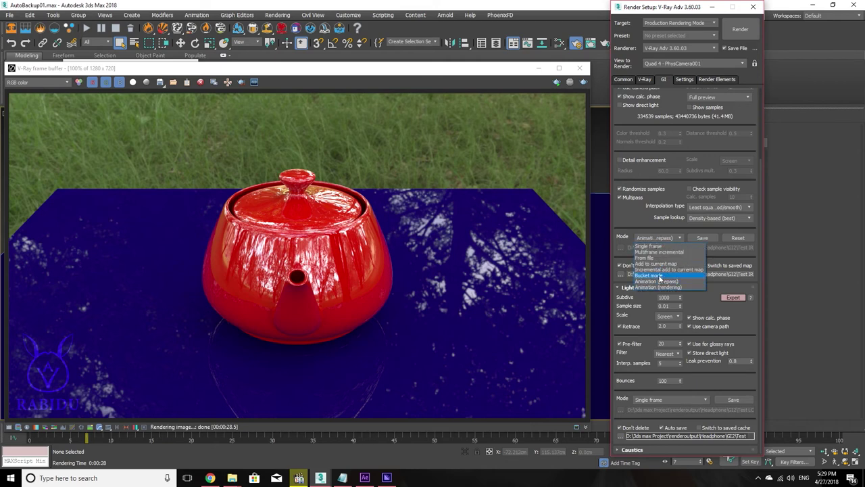
pyautogui.click(665, 238)
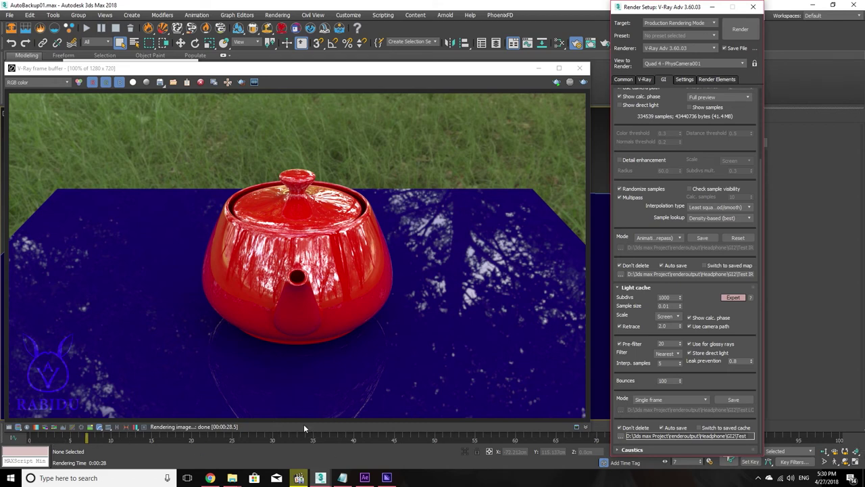
pyautogui.click(625, 80)
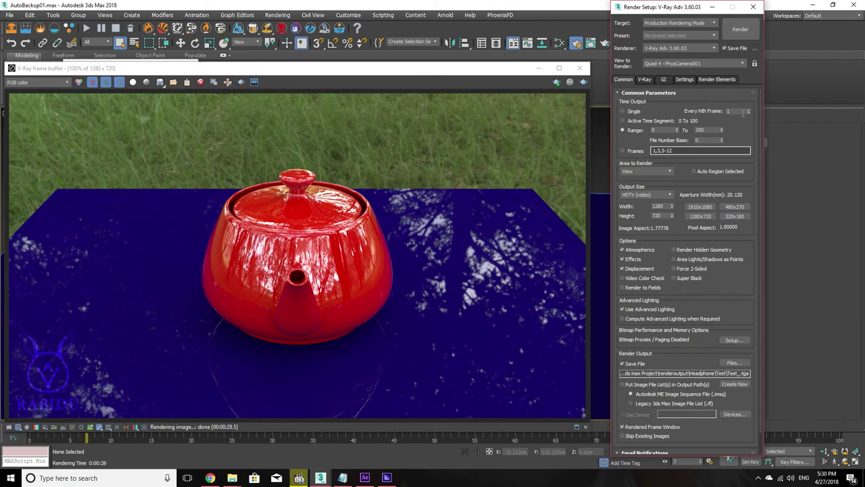
# Step: Review the irradiance map modes on the V-Ray GI tab, then bring the GI folder listing forward
pyautogui.click(648, 80)
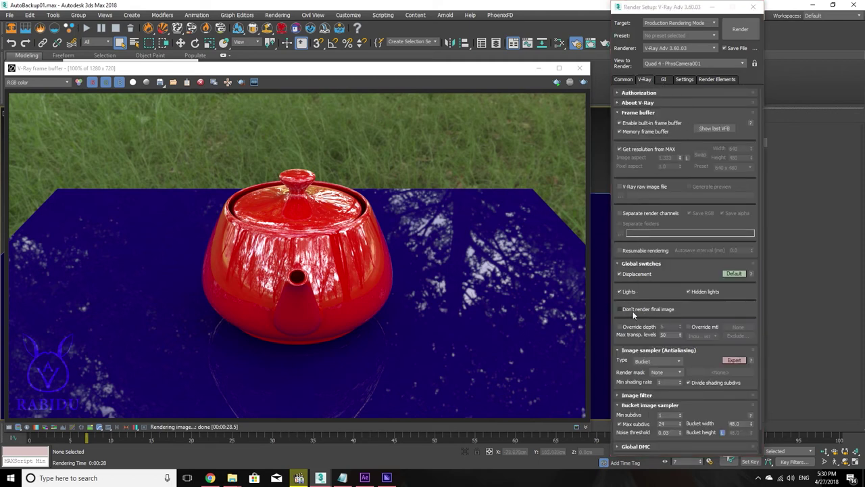
pyautogui.click(665, 79)
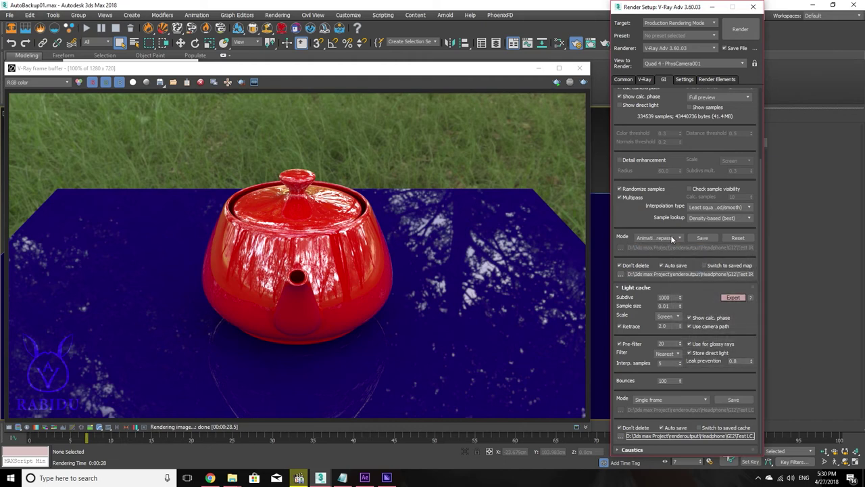
pyautogui.click(673, 238)
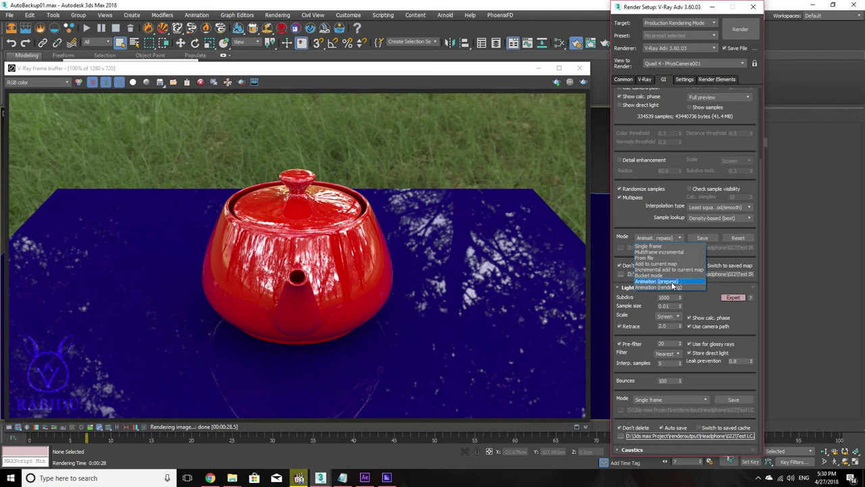
pyautogui.click(231, 478)
pyautogui.click(285, 447)
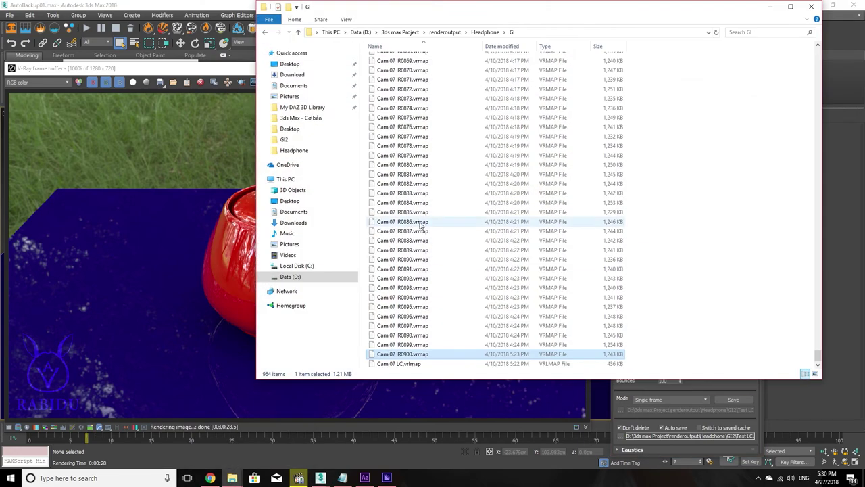
pyautogui.scroll(5, 421, 225)
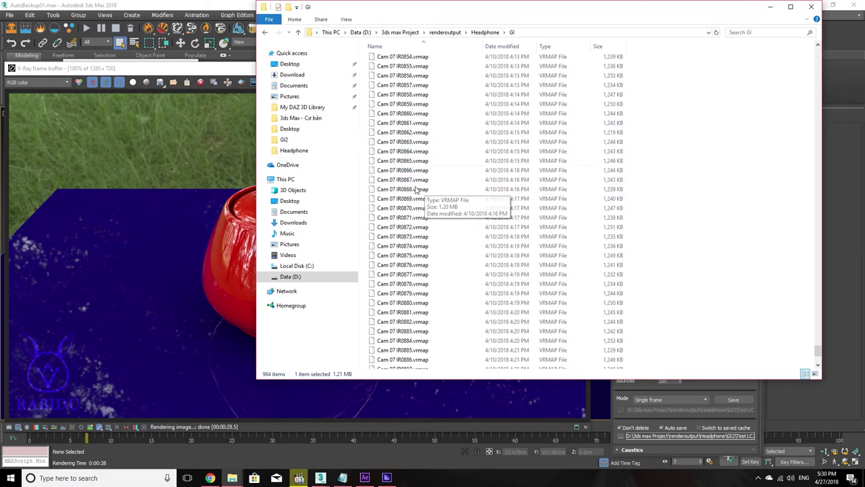
pyautogui.scroll(6, 416, 191)
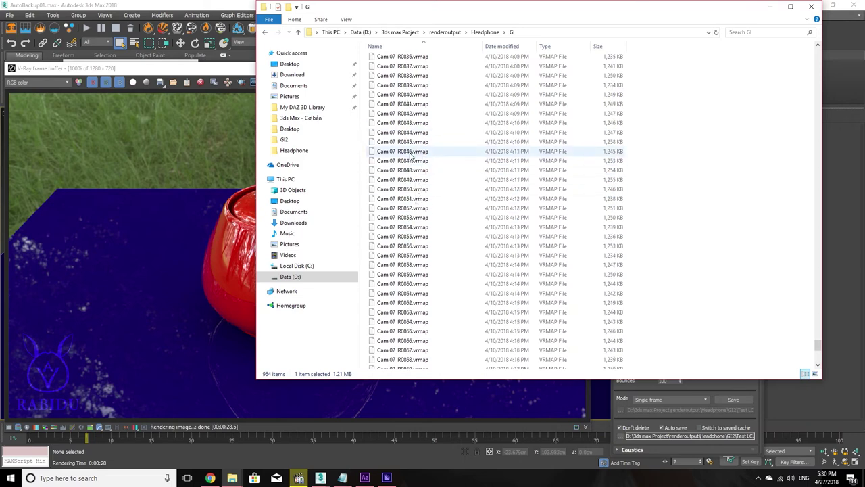
pyautogui.scroll(-10, 410, 154)
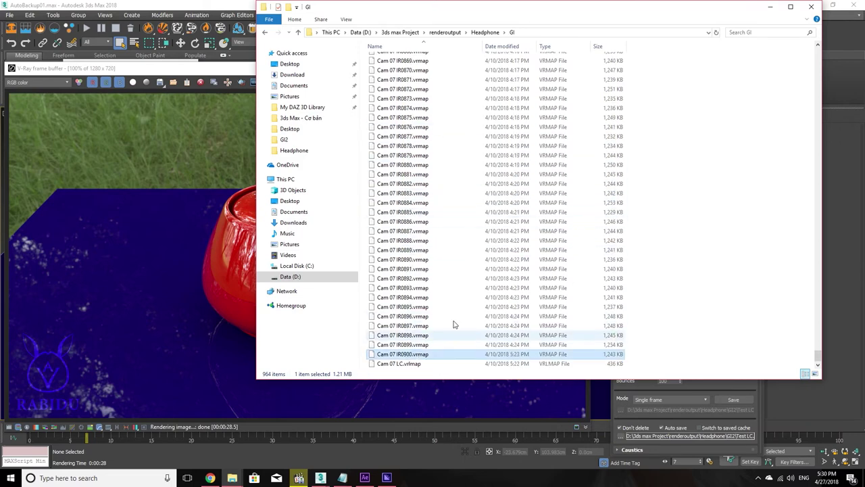
# Step: Back in 3ds Max, enable Use camera path for the V-Ray light cache
pyautogui.click(770, 6)
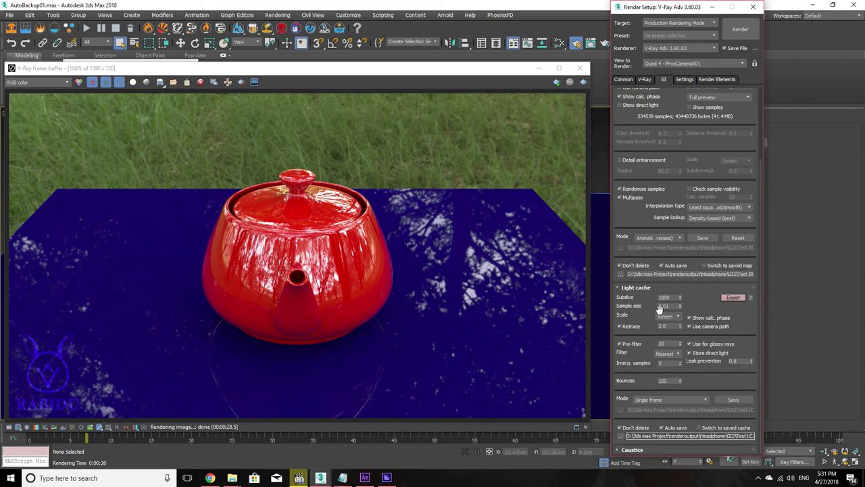
pyautogui.click(687, 326)
pyautogui.moveTo(648, 154); pyautogui.dragTo(645, 229)
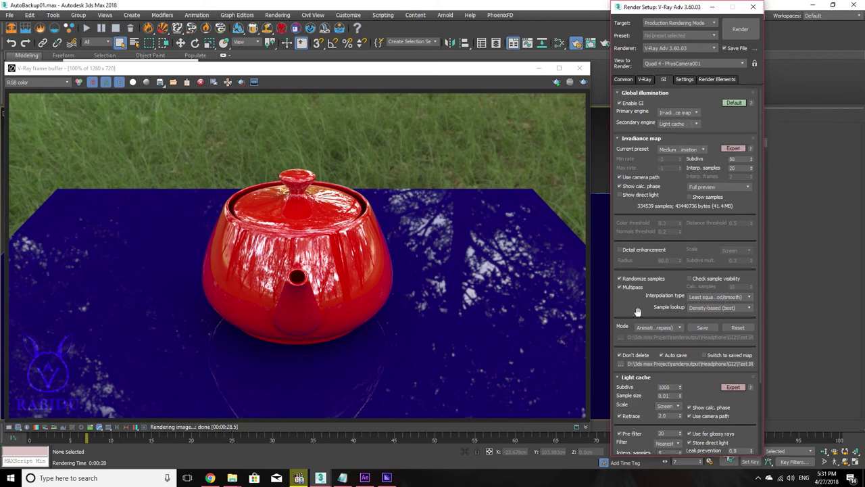
pyautogui.moveTo(639, 313)
pyautogui.mouseDown()
pyautogui.moveTo(642, 222)
pyautogui.moveTo(645, 252)
pyautogui.mouseUp()
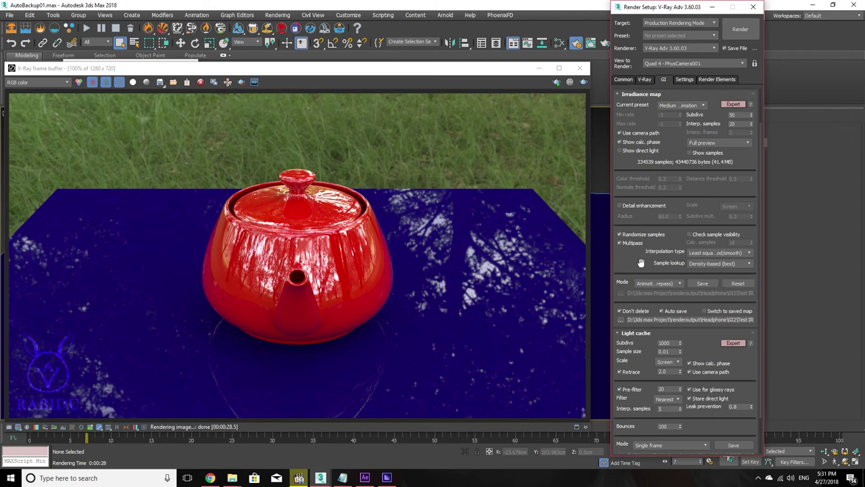
pyautogui.moveTo(641, 262); pyautogui.dragTo(660, 216)
pyautogui.click(651, 240)
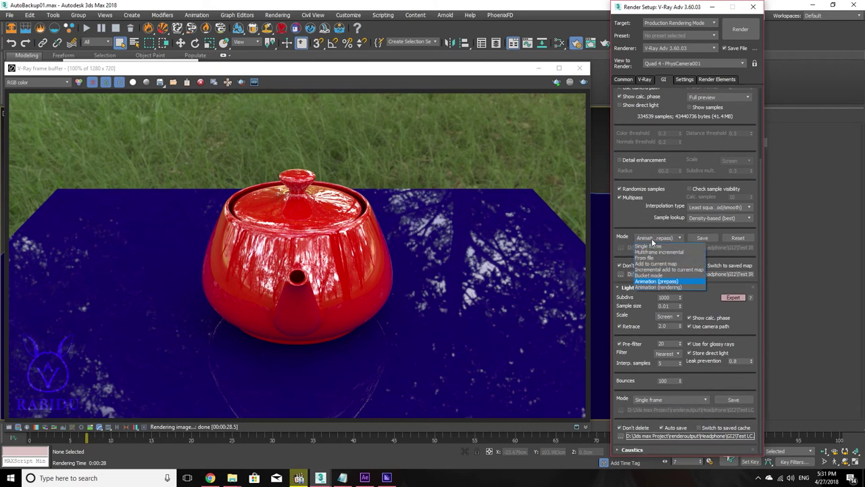
pyautogui.click(642, 218)
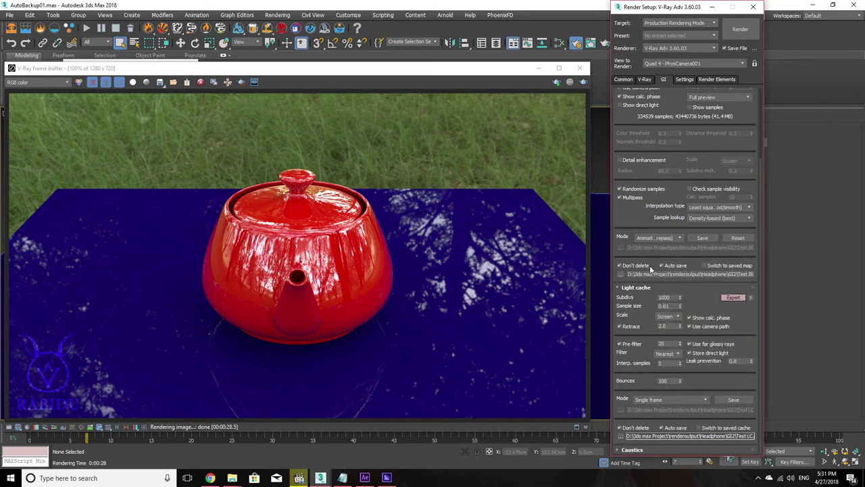
pyautogui.scroll(2, 635, 217)
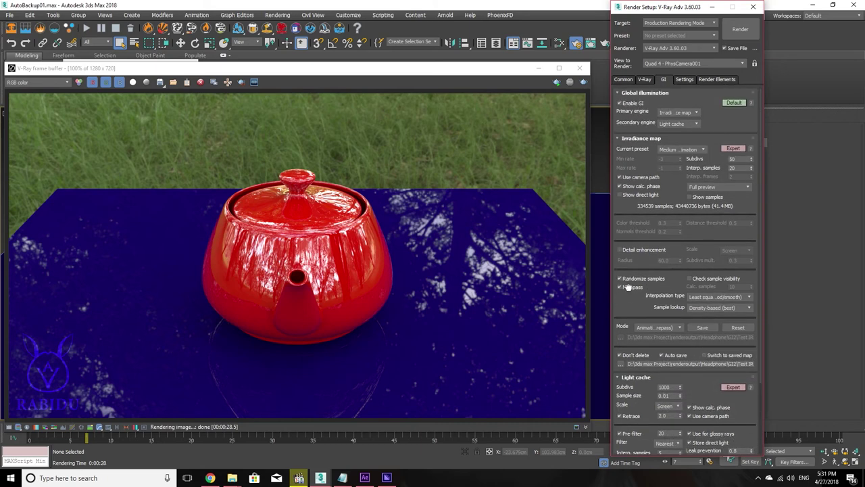
pyautogui.scroll(-2, 634, 231)
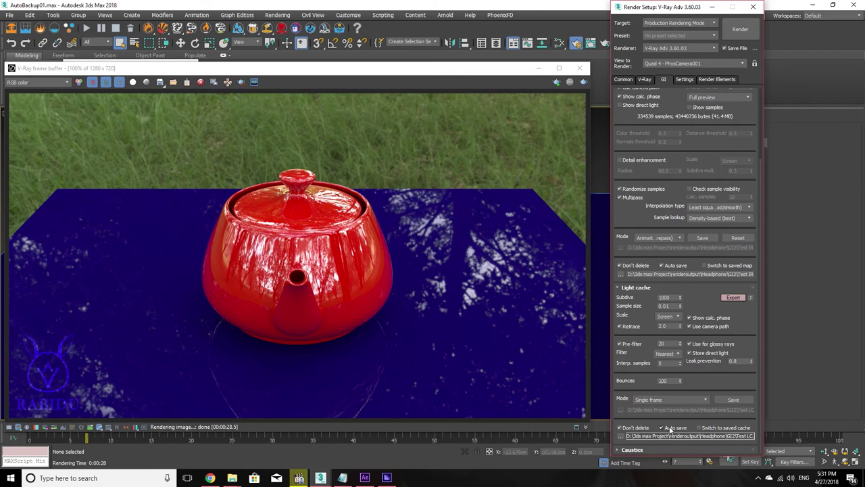
pyautogui.click(674, 401)
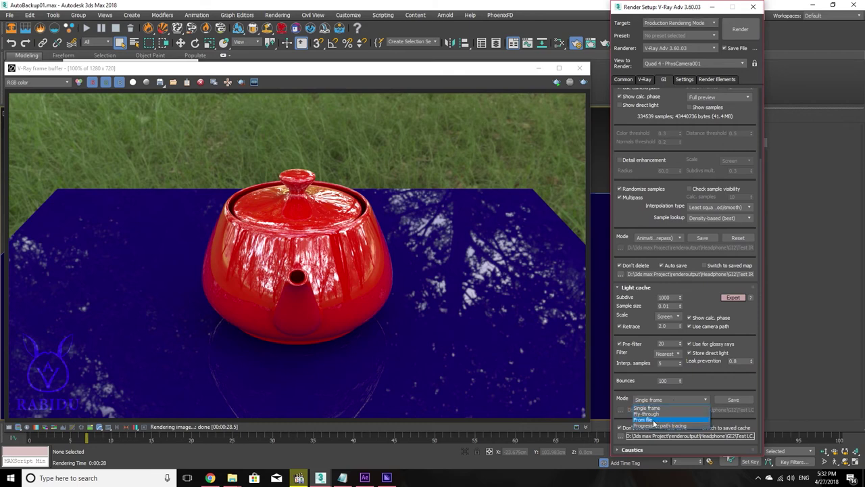
pyautogui.click(639, 218)
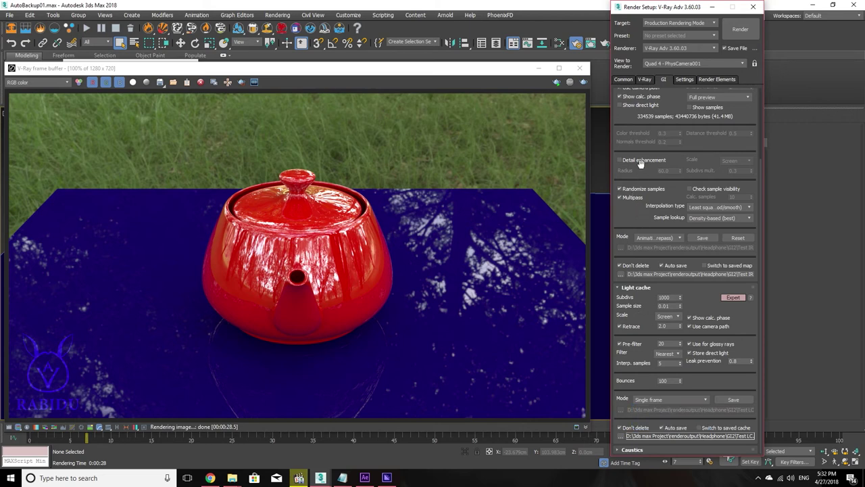
pyautogui.scroll(3, 632, 146)
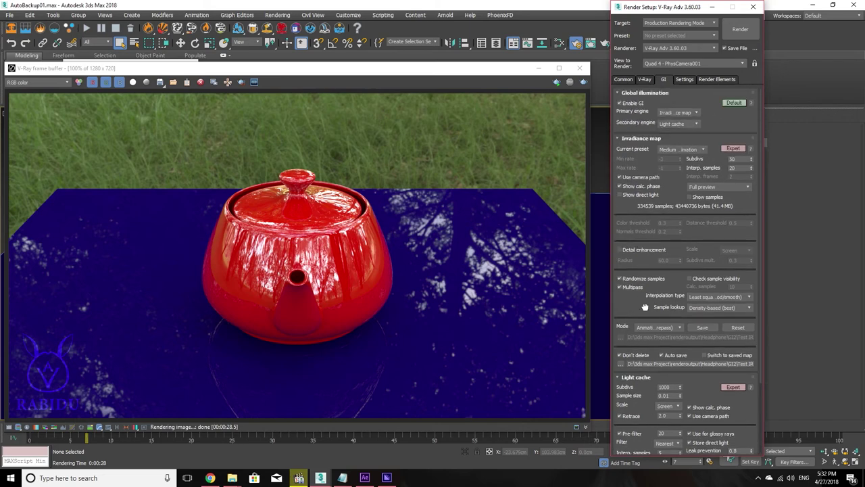
pyautogui.click(690, 124)
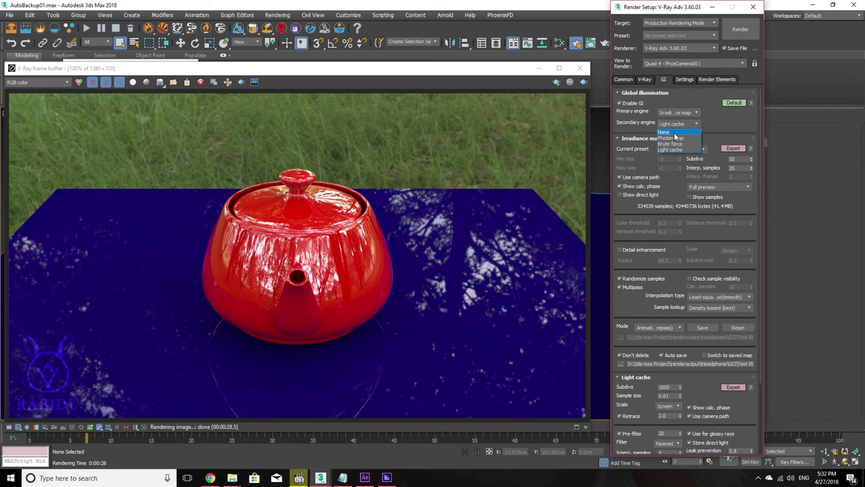
pyautogui.click(632, 270)
pyautogui.scroll(-2, 632, 311)
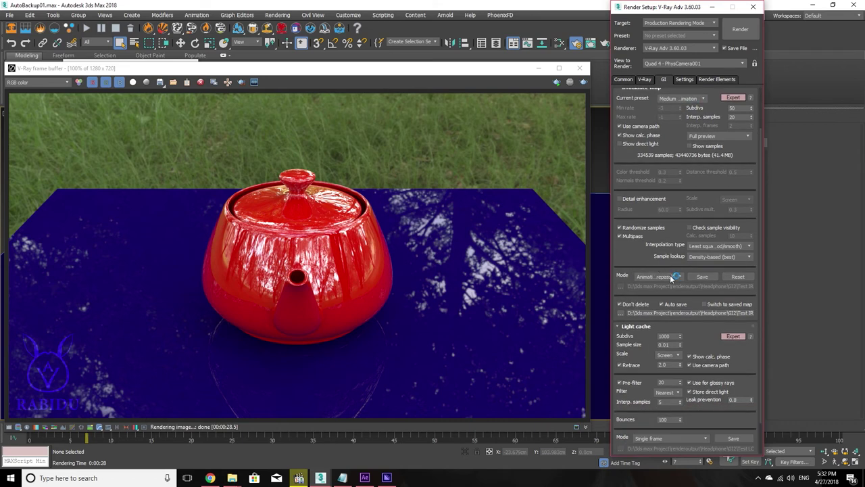
# Step: Set the irradiance map mode to Animation (rendering) and cancel the file chooser
pyautogui.click(671, 277)
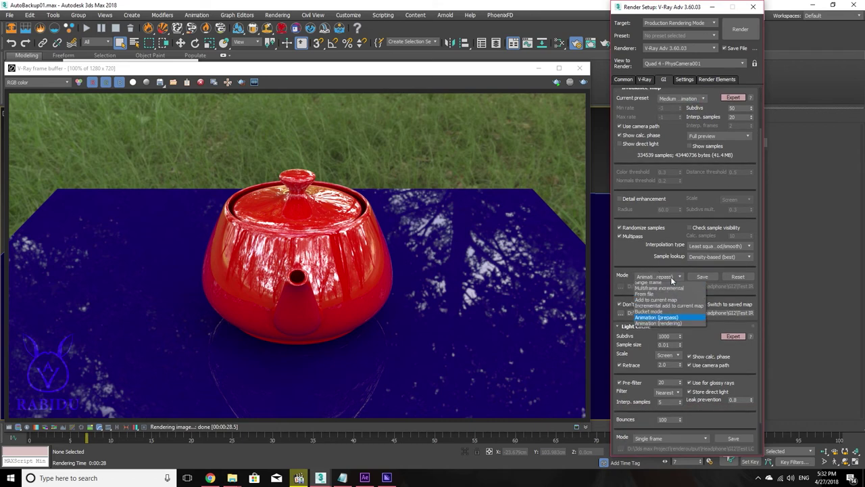
pyautogui.click(671, 327)
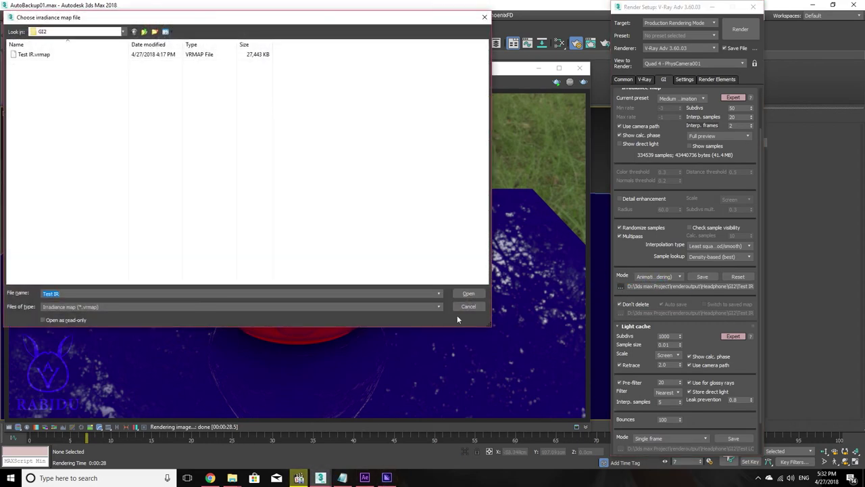
pyautogui.click(461, 307)
pyautogui.moveTo(232, 478)
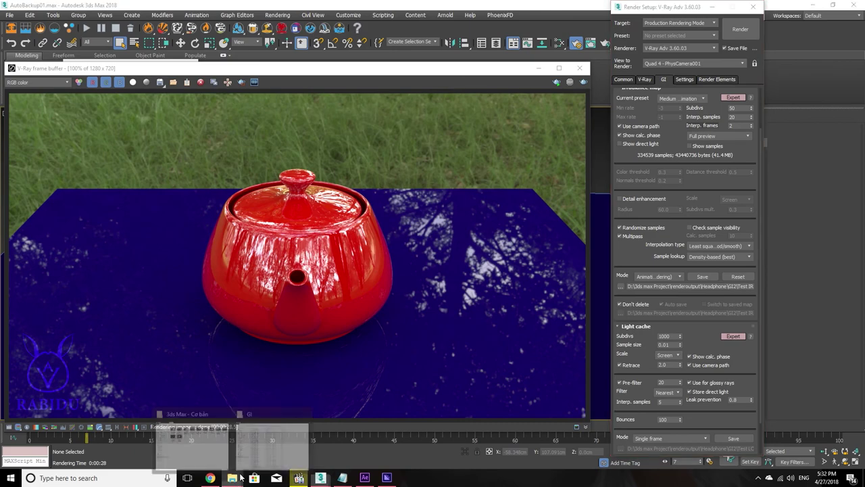
pyautogui.click(274, 447)
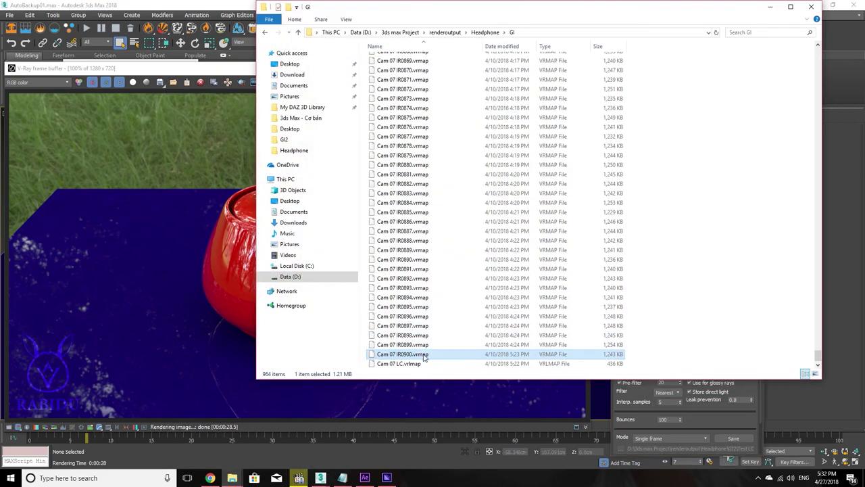
pyautogui.scroll(4, 410, 359)
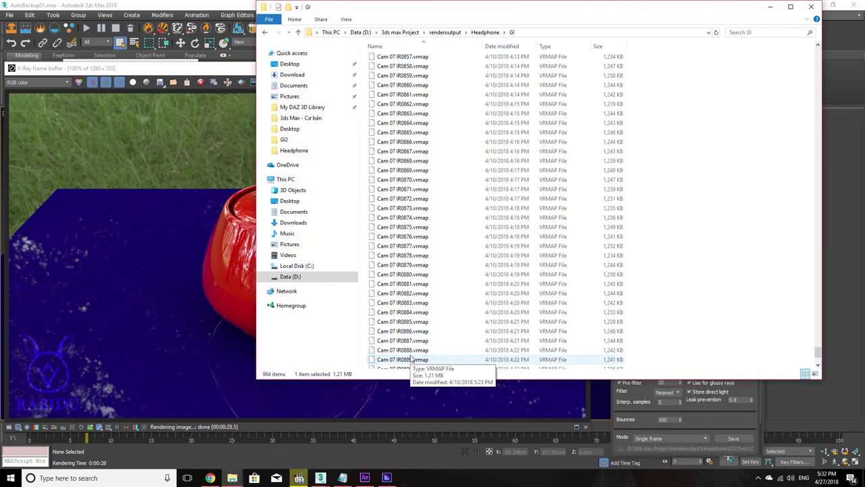
pyautogui.scroll(10, 410, 359)
pyautogui.scroll(10, 440, 261)
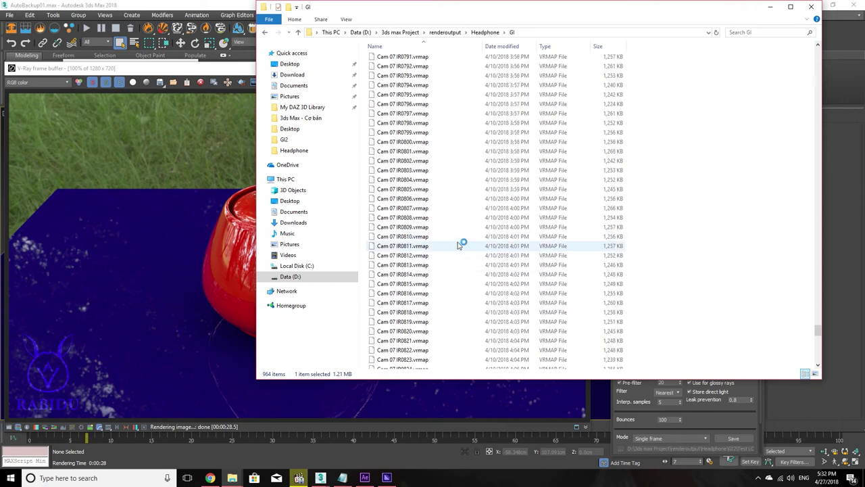
pyautogui.scroll(10, 458, 245)
pyautogui.scroll(10, 457, 236)
pyautogui.scroll(10, 455, 230)
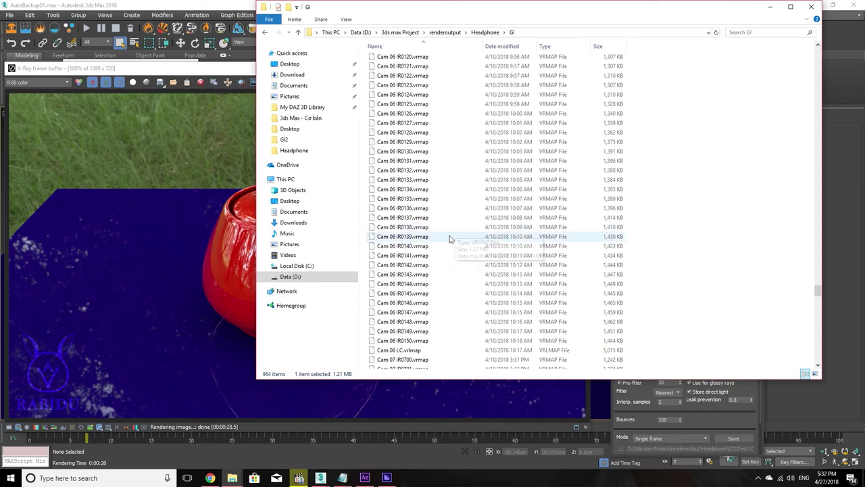
pyautogui.scroll(-4, 446, 240)
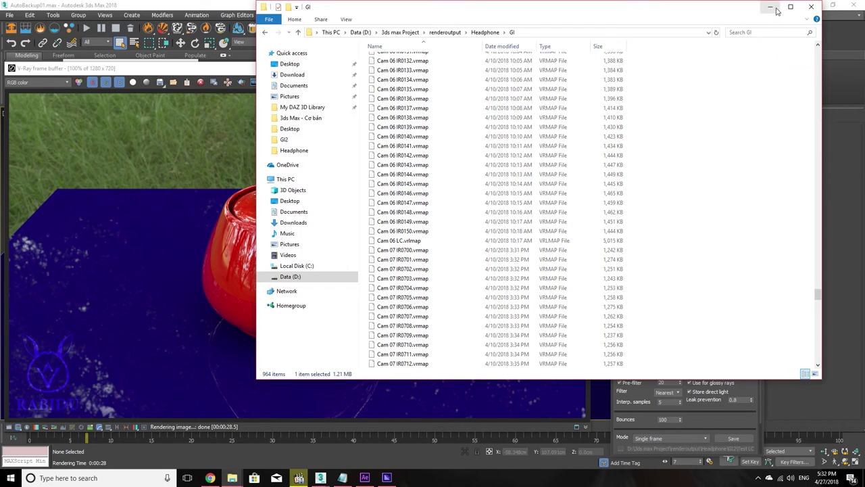
pyautogui.click(771, 8)
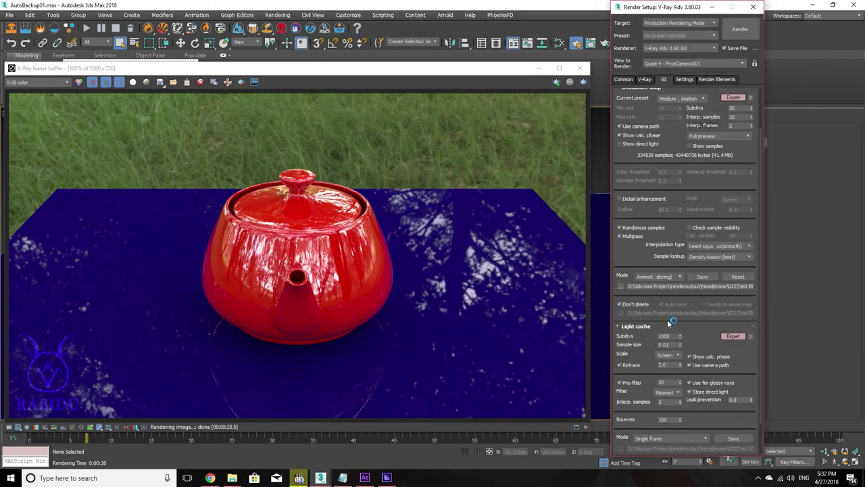
# Step: Leave the light cache on Single frame and set the irradiance map mode to Animation (prepass)
pyautogui.scroll(-2, 630, 351)
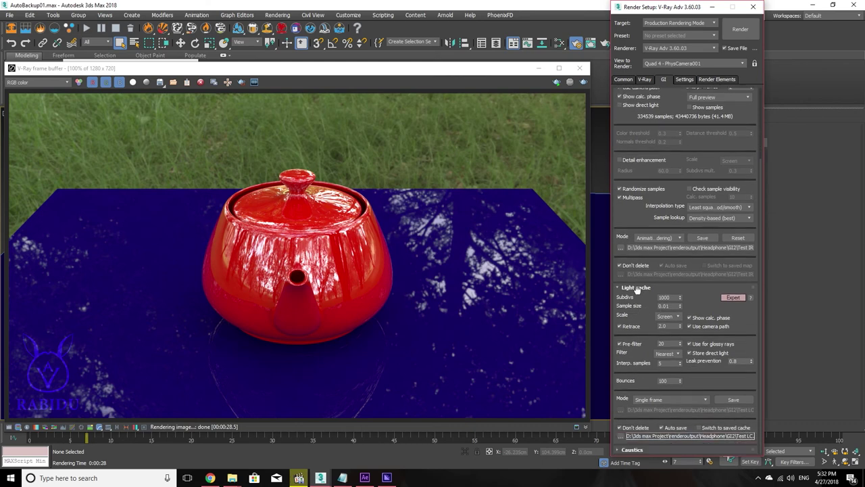
pyautogui.click(668, 401)
pyautogui.click(668, 396)
pyautogui.click(659, 238)
pyautogui.click(668, 281)
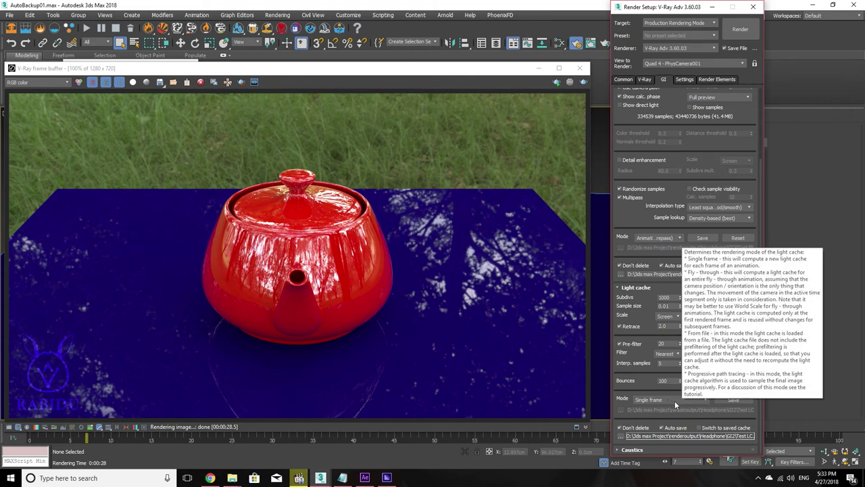
pyautogui.click(666, 237)
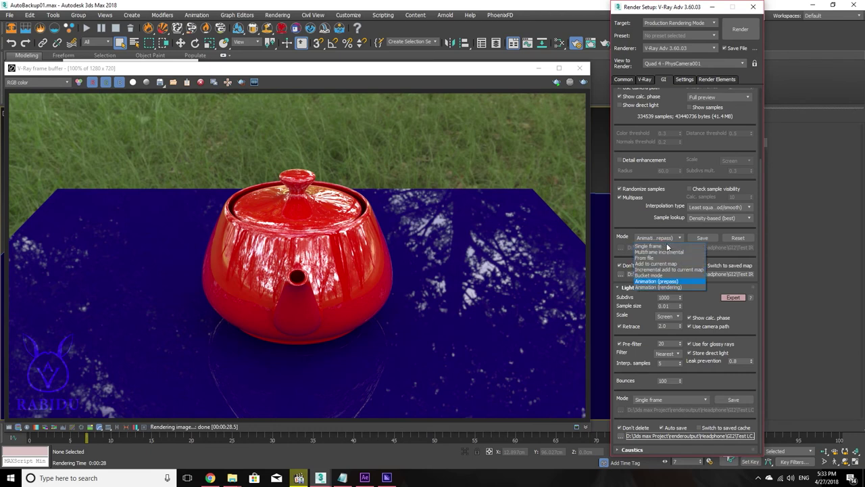
pyautogui.click(642, 223)
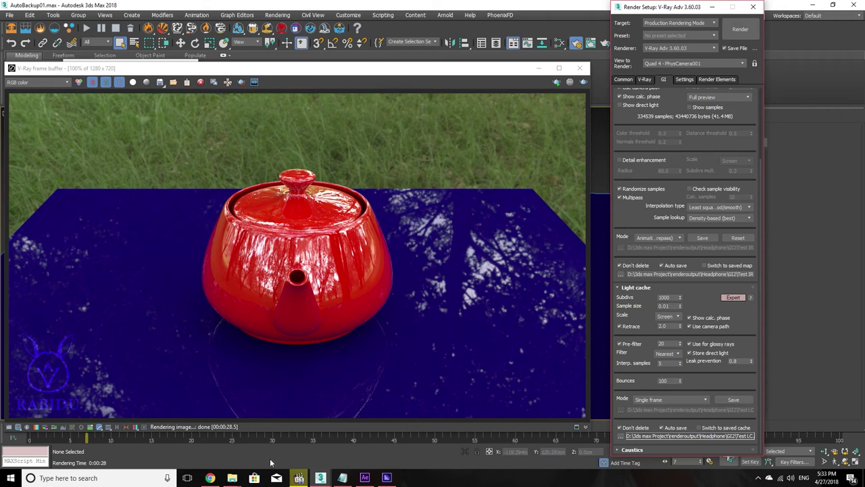
pyautogui.moveTo(365, 478)
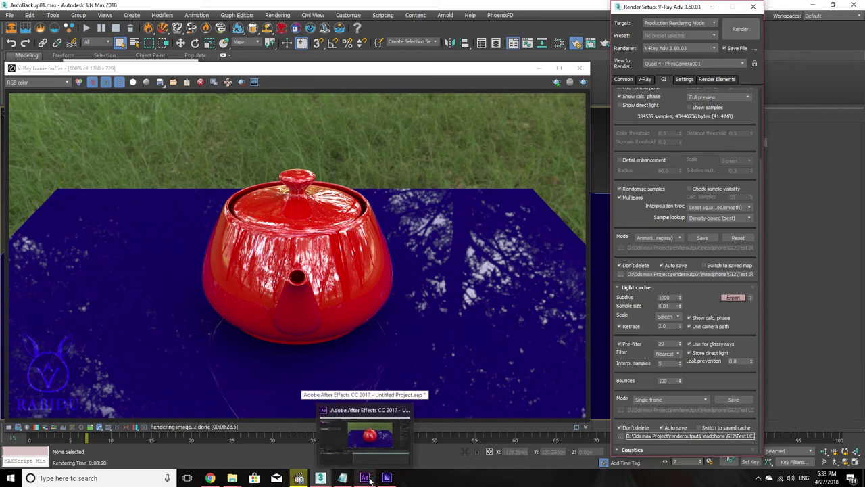
# Step: View the Test composition in After Effects, then bring up the Headphone.mov player
pyautogui.click(369, 478)
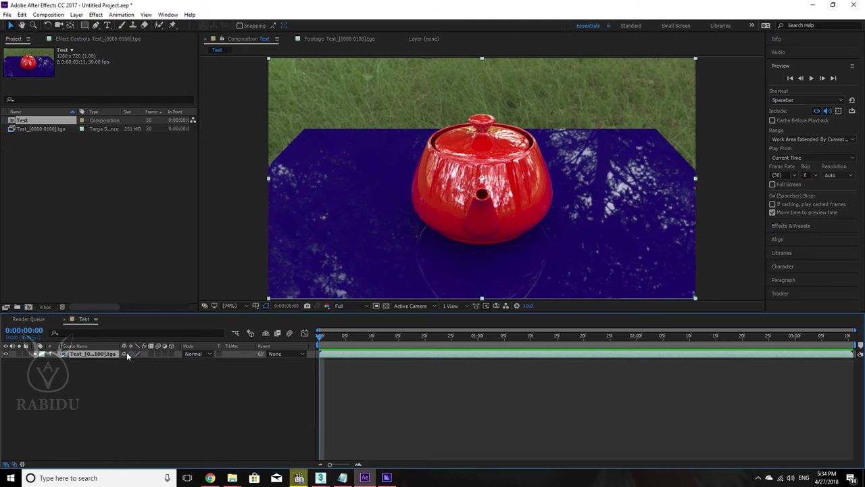
pyautogui.click(302, 477)
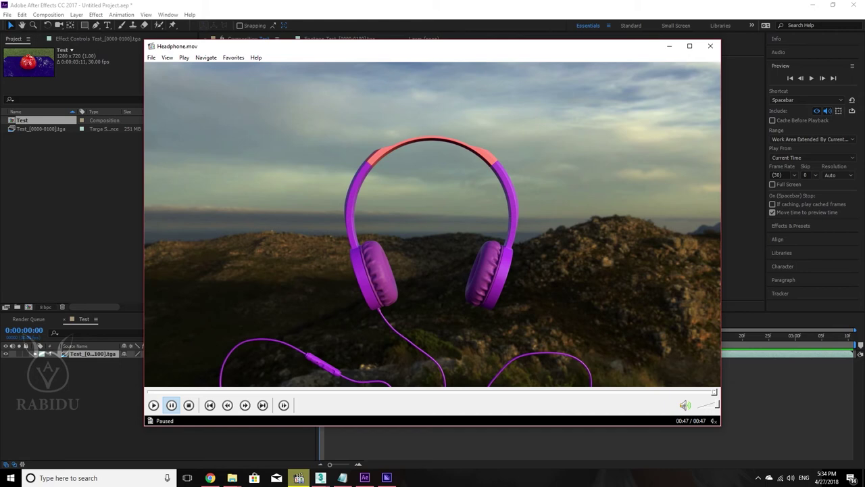
# Step: Minimise the Headphone.mov player and return to the 3ds Max scene
pyautogui.click(670, 47)
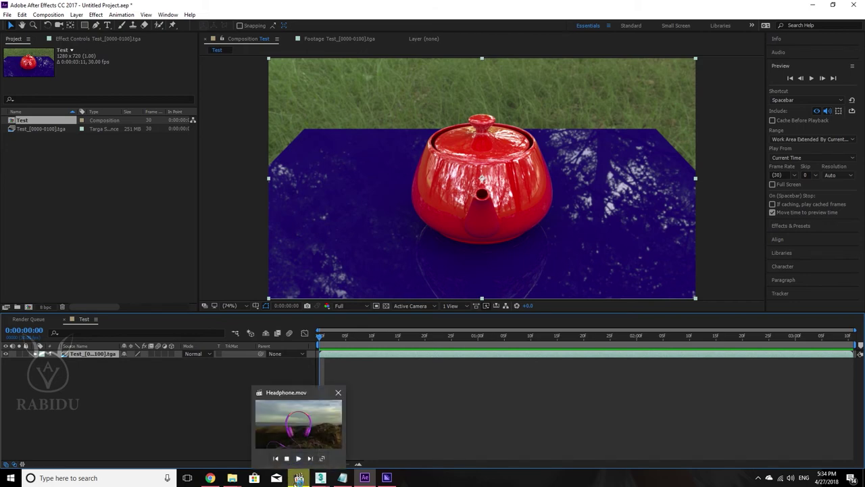
pyautogui.moveTo(320, 478)
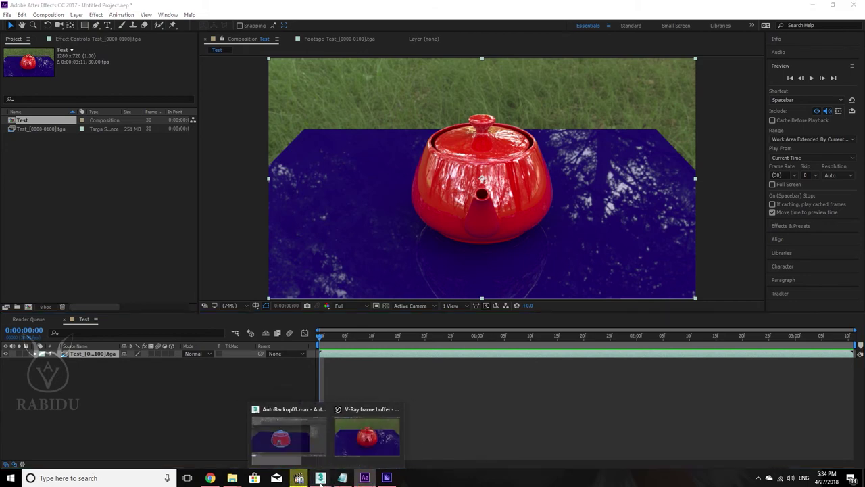
pyautogui.click(368, 440)
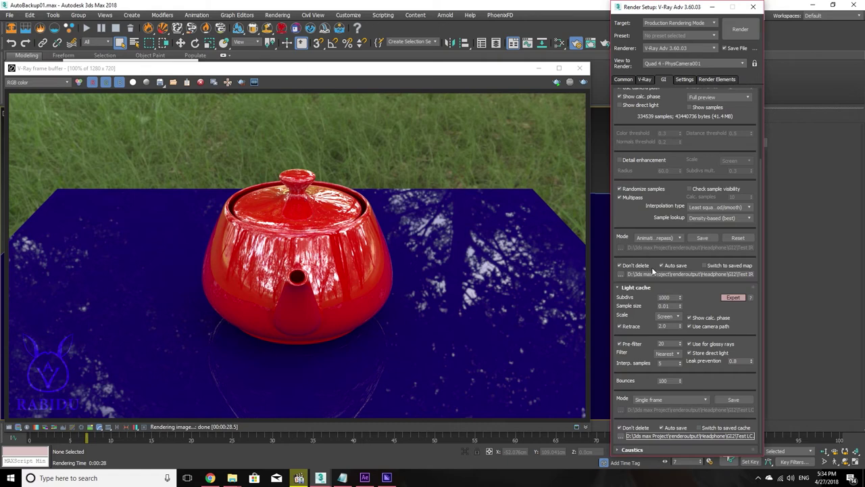
# Step: Change the irradiance map mode back to Single frame and check the GI panel
pyautogui.click(663, 238)
pyautogui.click(661, 238)
pyautogui.click(661, 239)
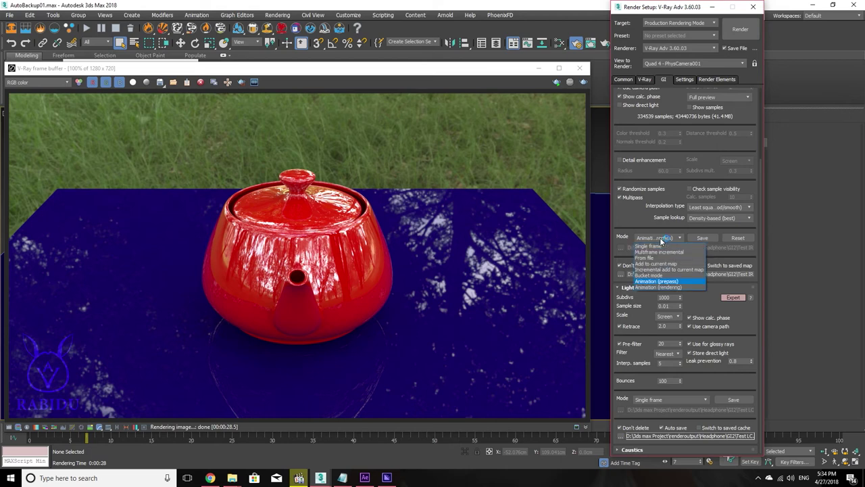
pyautogui.click(659, 248)
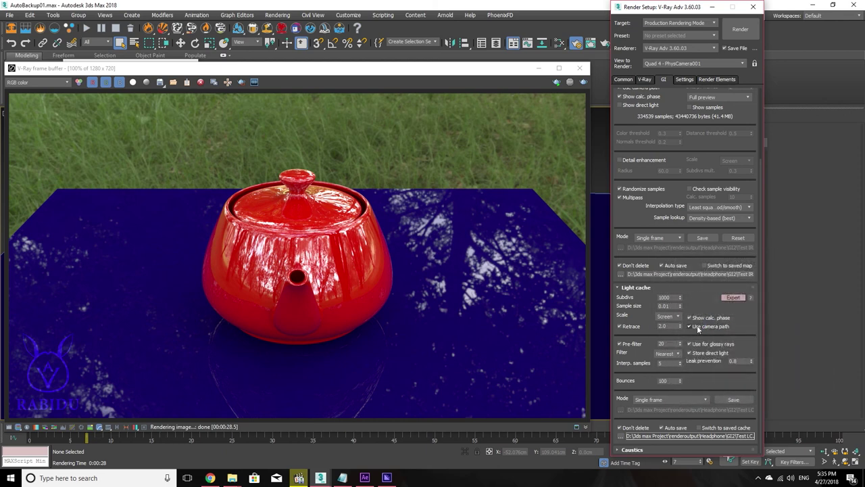
pyautogui.moveTo(632, 157); pyautogui.dragTo(632, 211)
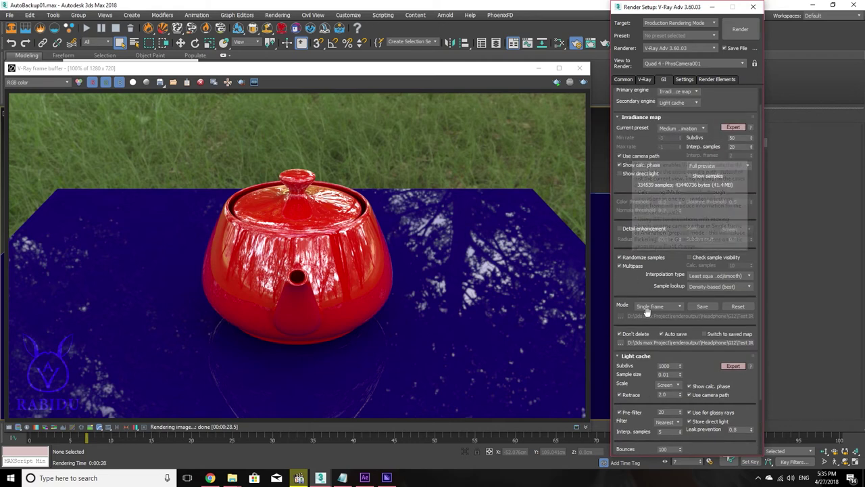
pyautogui.moveTo(632, 365); pyautogui.dragTo(635, 327)
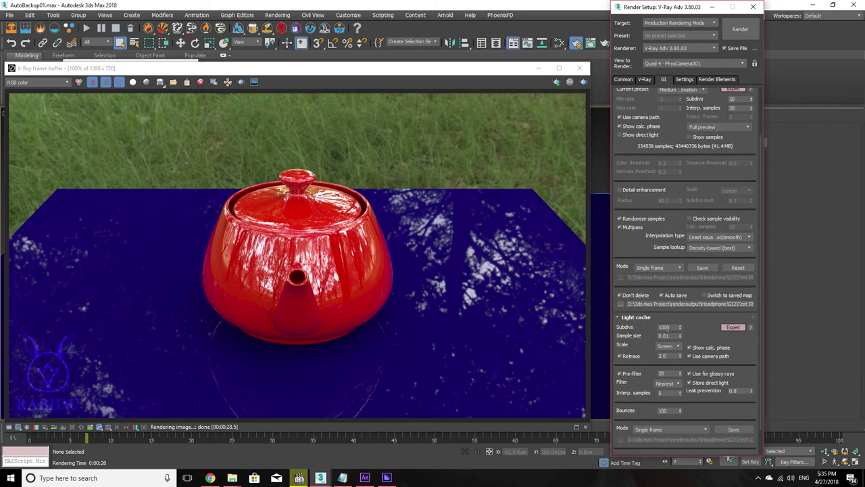
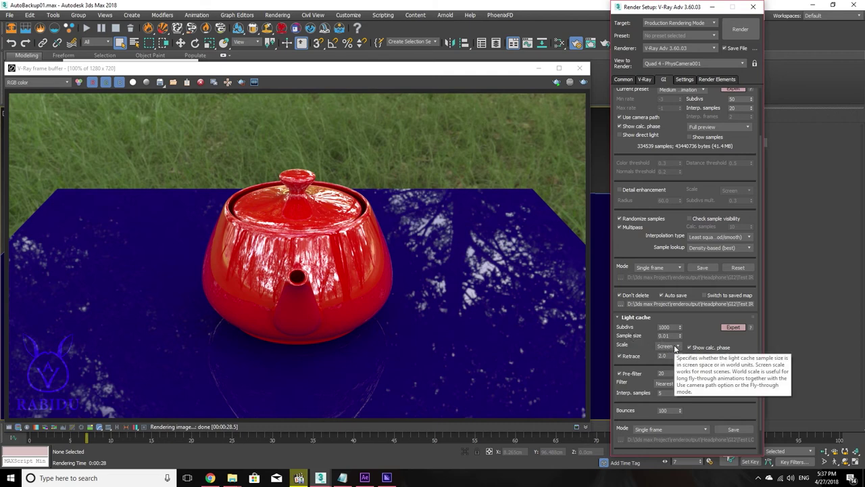
# Step: Leave the light cache scale at Screen and launch Paint from the Start search
pyautogui.click(676, 347)
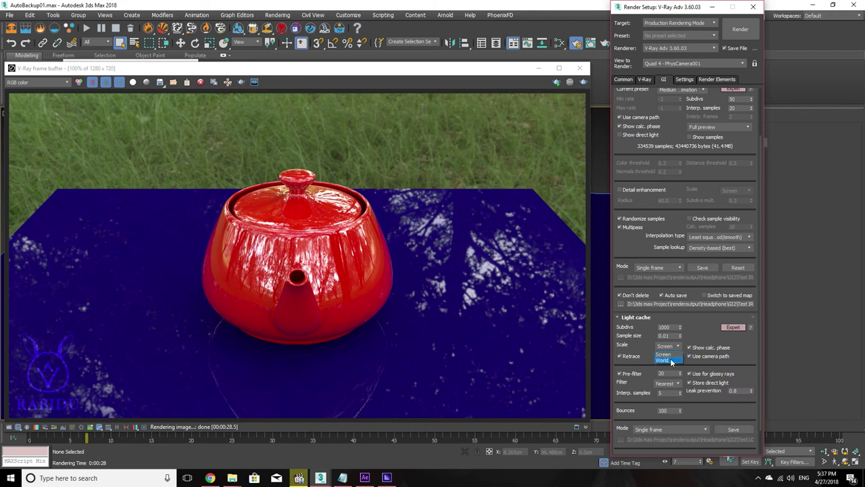
pyautogui.click(643, 343)
pyautogui.click(10, 479)
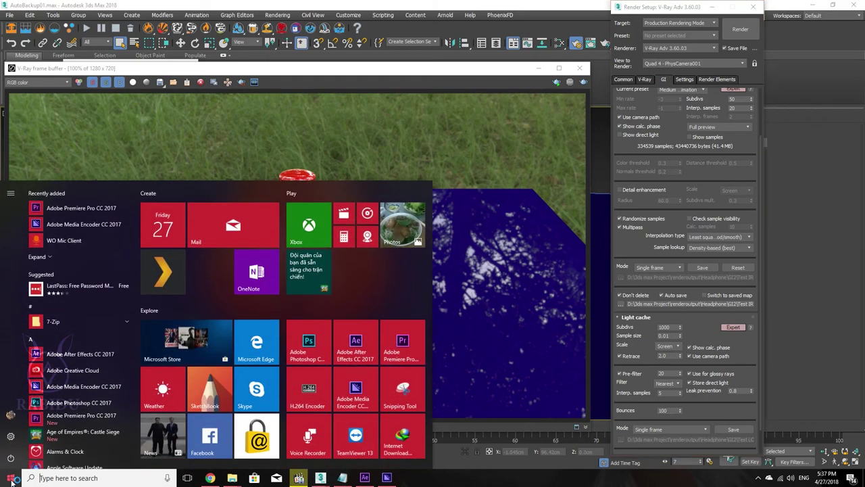
pyautogui.write('paint')
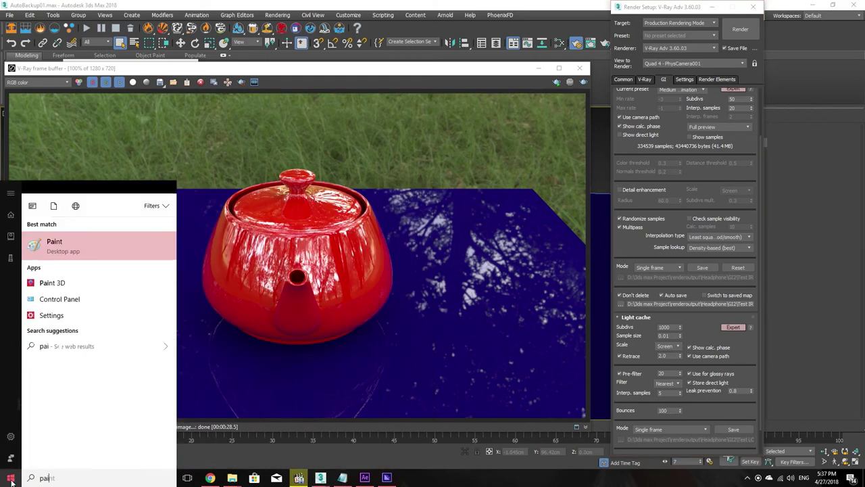
pyautogui.press('Return')
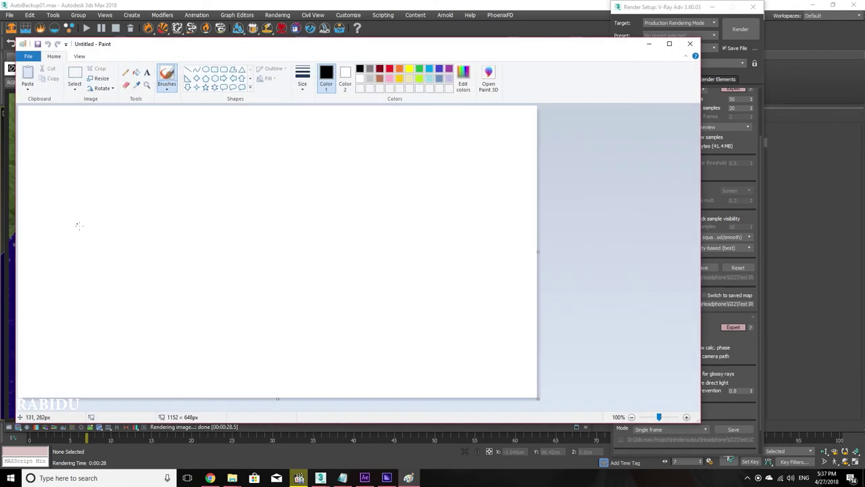
# Step: Draw a ground line, a spiral resting on it, and a camera shape on the right
pyautogui.moveTo(72, 275); pyautogui.dragTo(456, 275)
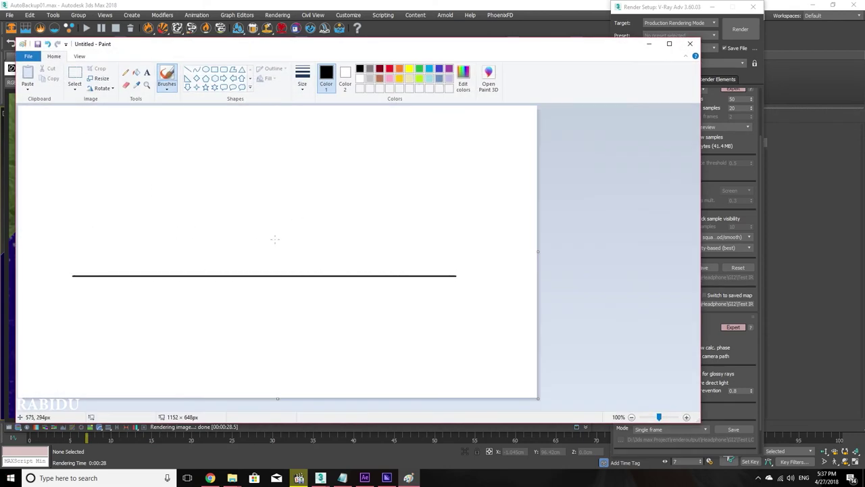
pyautogui.moveTo(259, 242)
pyautogui.mouseDown()
pyautogui.moveTo(203, 205)
pyautogui.moveTo(215, 261)
pyautogui.moveTo(241, 273)
pyautogui.mouseUp()
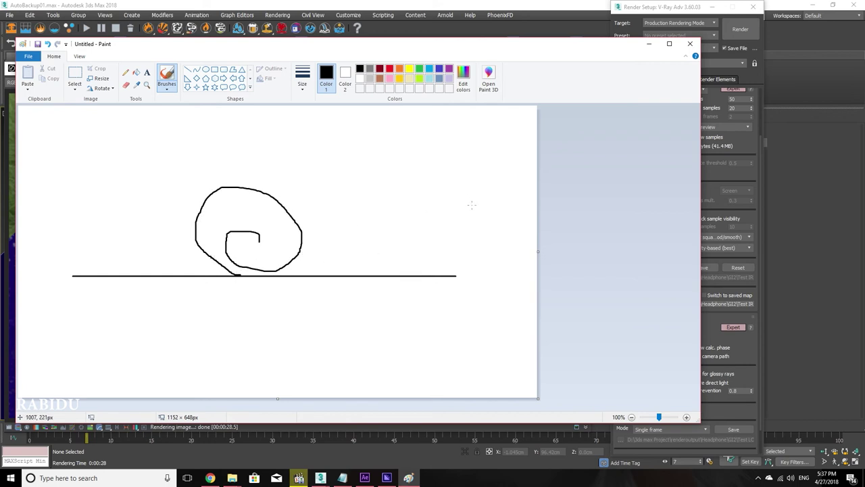
pyautogui.moveTo(471, 197); pyautogui.dragTo(476, 238)
pyautogui.moveTo(473, 198)
pyautogui.mouseDown()
pyautogui.moveTo(503, 230)
pyautogui.moveTo(480, 240)
pyautogui.mouseUp()
pyautogui.moveTo(474, 211)
pyautogui.mouseDown()
pyautogui.moveTo(457, 211)
pyautogui.moveTo(458, 221)
pyautogui.moveTo(476, 220)
pyautogui.mouseUp()
pyautogui.moveTo(456, 215)
pyautogui.mouseDown()
pyautogui.moveTo(426, 205)
pyautogui.moveTo(434, 244)
pyautogui.moveTo(456, 215)
pyautogui.mouseUp()
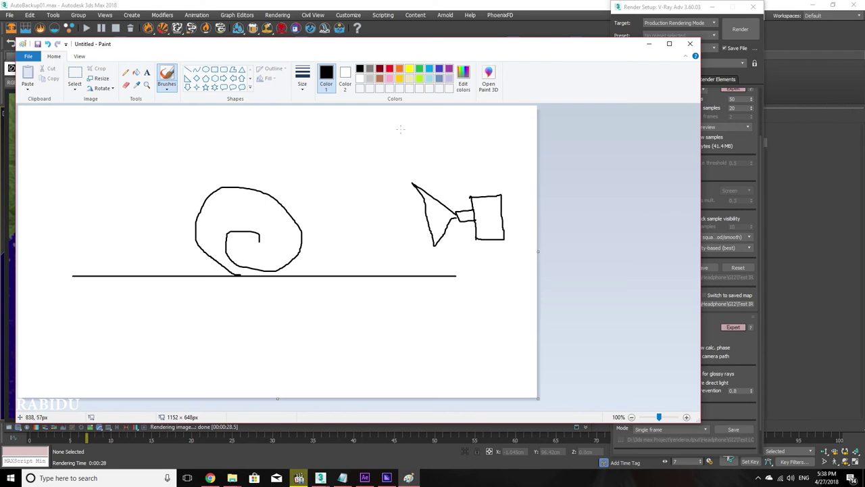
# Step: Draw a curved arrow toward the spiral labelled 45°, plus a curve along the ground
pyautogui.moveTo(417, 123)
pyautogui.mouseDown()
pyautogui.moveTo(318, 195)
pyautogui.moveTo(303, 220)
pyautogui.moveTo(313, 223)
pyautogui.mouseUp()
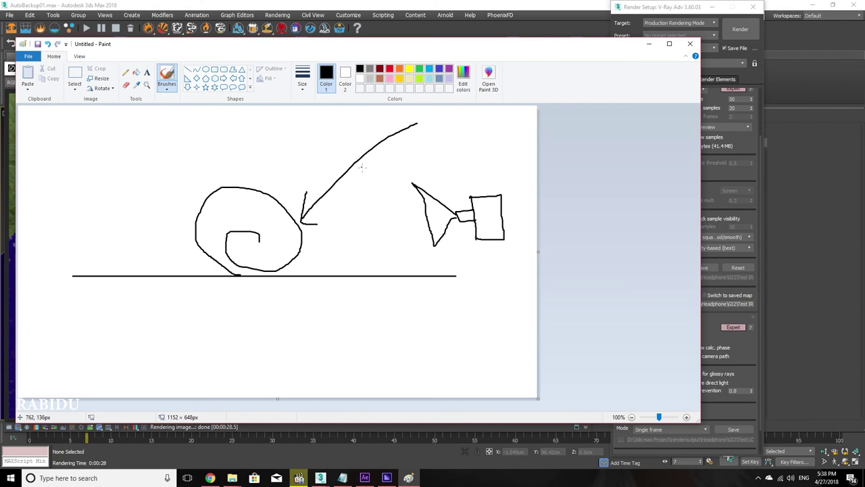
pyautogui.moveTo(368, 179)
pyautogui.mouseDown()
pyautogui.moveTo(369, 196)
pyautogui.moveTo(380, 178)
pyautogui.moveTo(380, 199)
pyautogui.moveTo(397, 178)
pyautogui.mouseUp()
pyautogui.moveTo(411, 119)
pyautogui.mouseDown()
pyautogui.moveTo(368, 140)
pyautogui.moveTo(264, 270)
pyautogui.moveTo(531, 285)
pyautogui.mouseUp()
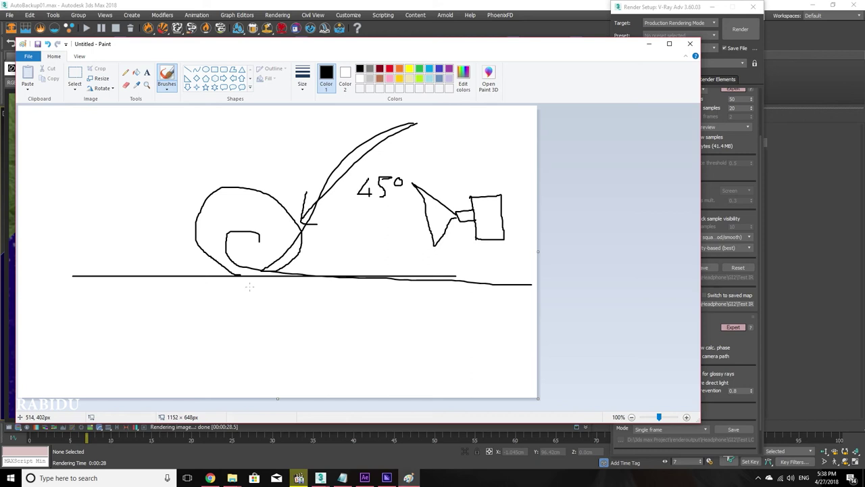
# Step: Draw a box below the ground line divided into three sections
pyautogui.moveTo(139, 309); pyautogui.dragTo(143, 382)
pyautogui.moveTo(139, 309)
pyautogui.mouseDown()
pyautogui.moveTo(345, 311)
pyautogui.moveTo(350, 382)
pyautogui.mouseUp()
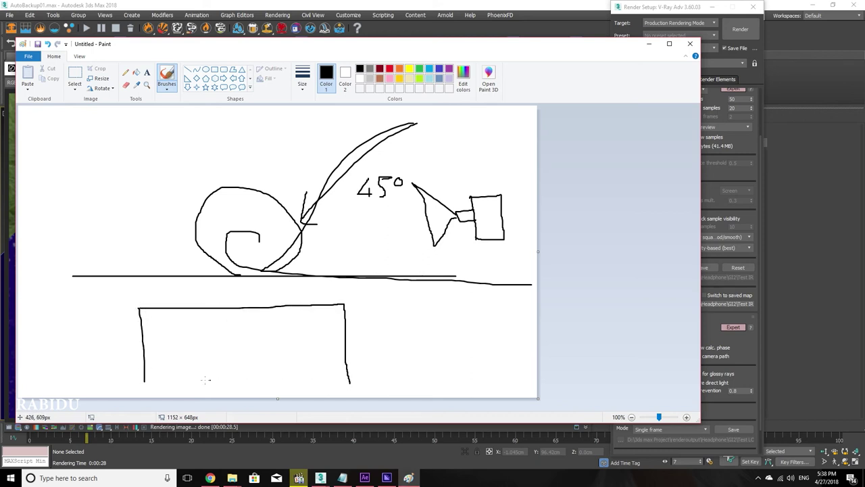
pyautogui.moveTo(140, 383); pyautogui.dragTo(351, 381)
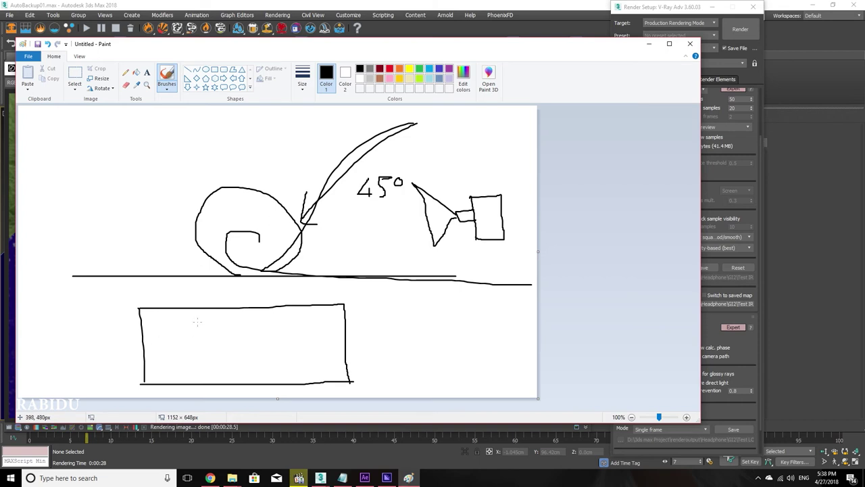
pyautogui.moveTo(193, 313); pyautogui.dragTo(194, 375)
pyautogui.moveTo(284, 311); pyautogui.dragTo(294, 374)
# Step: Minimize Paint and leave the Light cache Scale on Screen
pyautogui.click(649, 46)
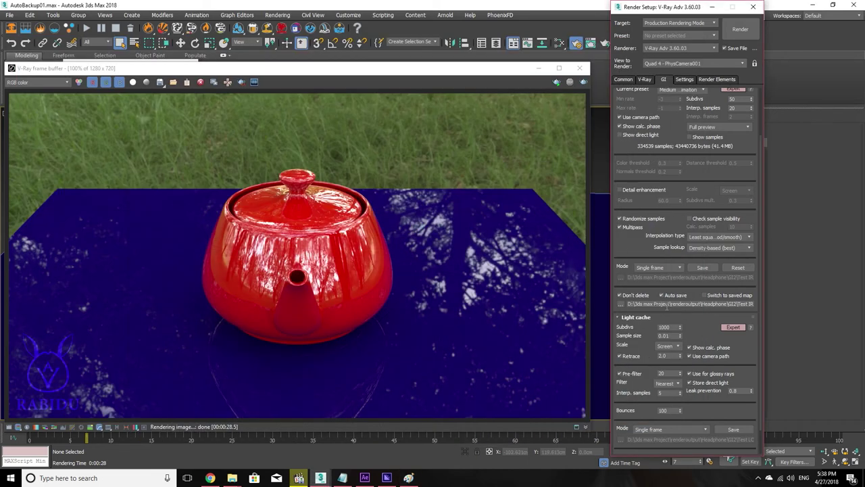
pyautogui.click(667, 348)
pyautogui.click(668, 349)
# Step: Restore the Paint sketch, loop a large outline around spiral and camera, and write 360°
pyautogui.click(385, 478)
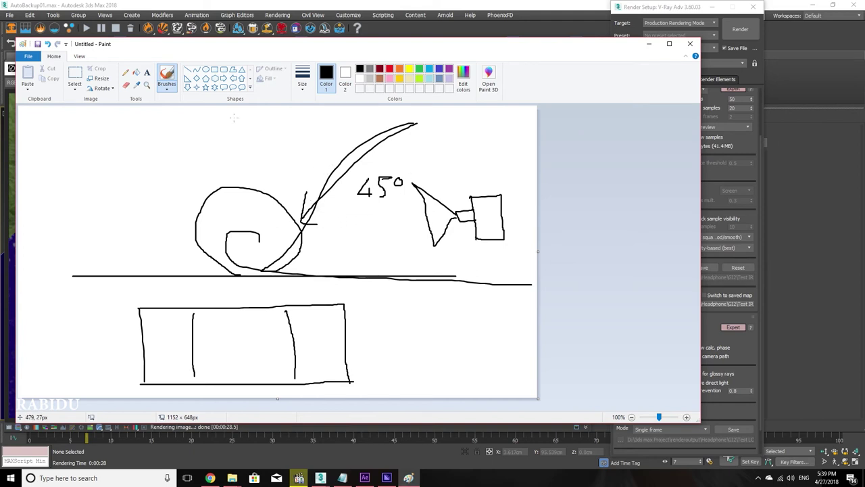
pyautogui.moveTo(198, 268)
pyautogui.mouseDown()
pyautogui.moveTo(109, 241)
pyautogui.moveTo(197, 139)
pyautogui.moveTo(382, 138)
pyautogui.moveTo(534, 189)
pyautogui.moveTo(473, 277)
pyautogui.mouseUp()
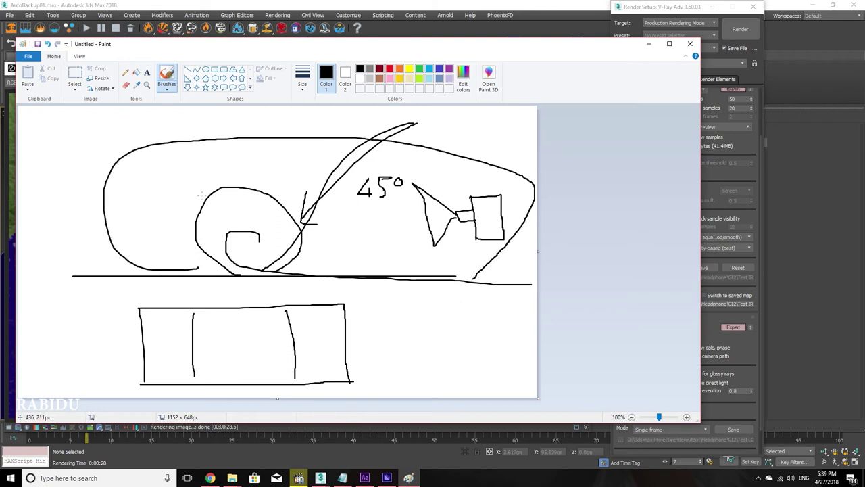
pyautogui.moveTo(163, 164)
pyautogui.mouseDown()
pyautogui.moveTo(173, 166)
pyautogui.moveTo(154, 187)
pyautogui.mouseUp()
pyautogui.moveTo(193, 158)
pyautogui.mouseDown()
pyautogui.moveTo(177, 181)
pyautogui.moveTo(225, 150)
pyautogui.mouseUp()
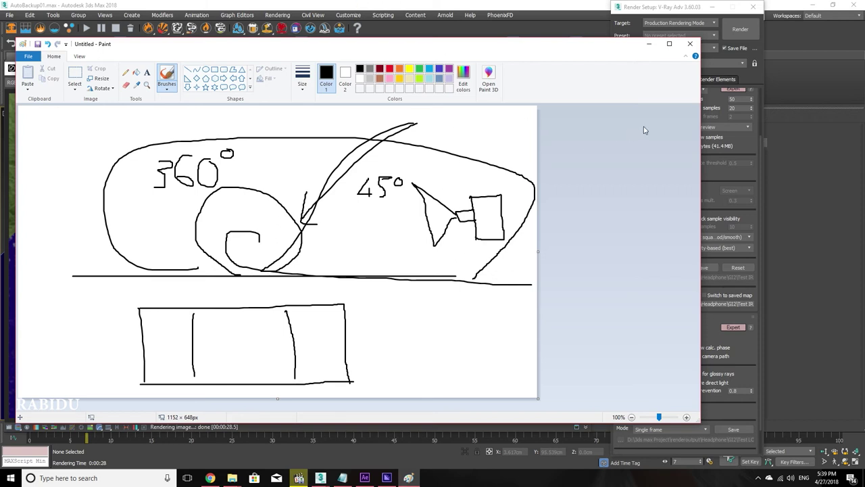
# Step: Minimize Paint and confirm the light cache scale stays at Screen
pyautogui.click(647, 45)
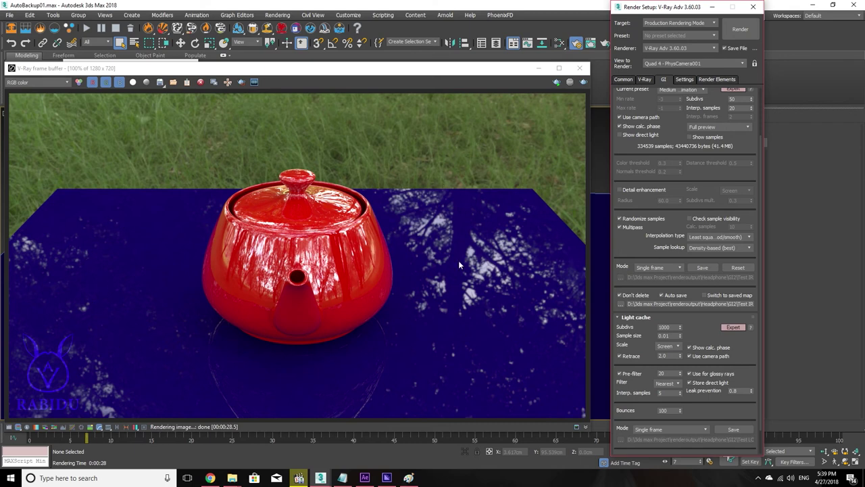
pyautogui.click(678, 346)
pyautogui.click(743, 349)
# Step: Enter 2 in the light cache Retrace field
pyautogui.doubleClick(671, 356)
pyautogui.write('2')
pyautogui.press('Return')
# Step: Review the irradiance map presets, then switch from Medium - animation to Custom
pyautogui.moveTo(703, 150)
pyautogui.scroll(2, 644, 173)
pyautogui.scroll(1, 644, 173)
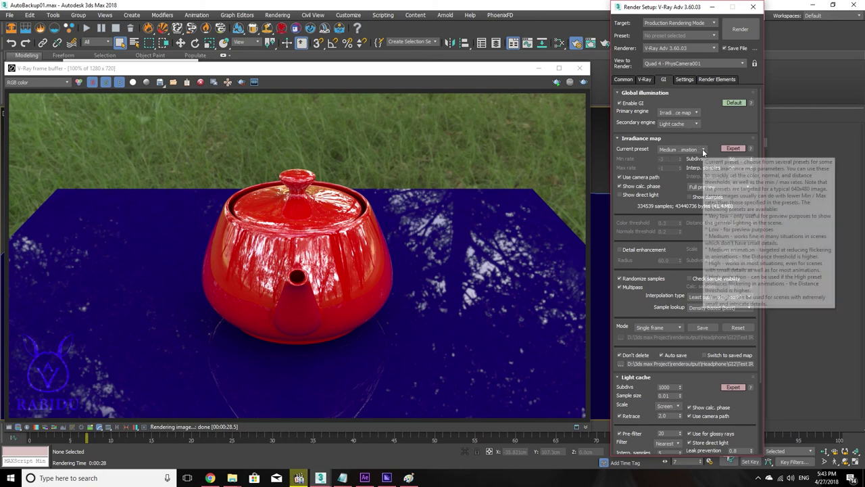
pyautogui.click(702, 149)
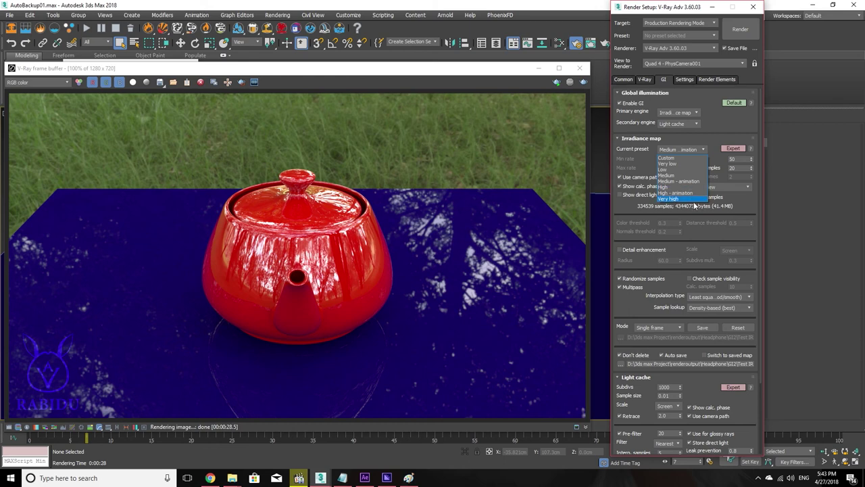
pyautogui.click(628, 217)
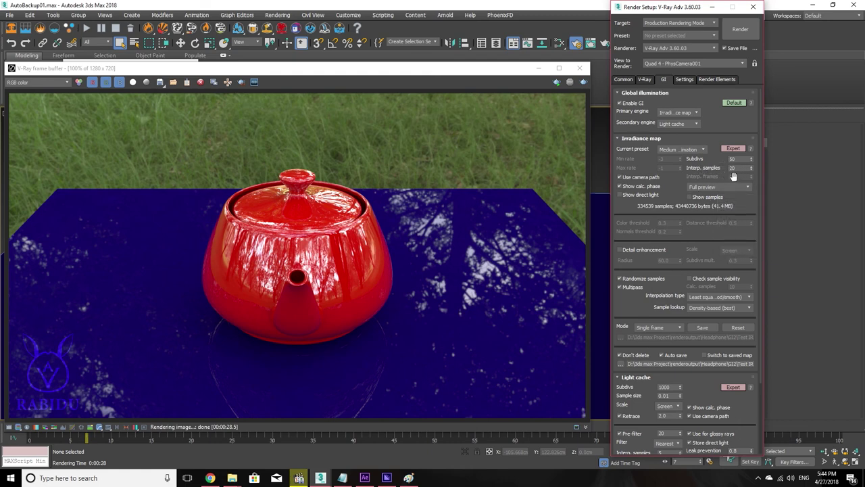
pyautogui.click(696, 150)
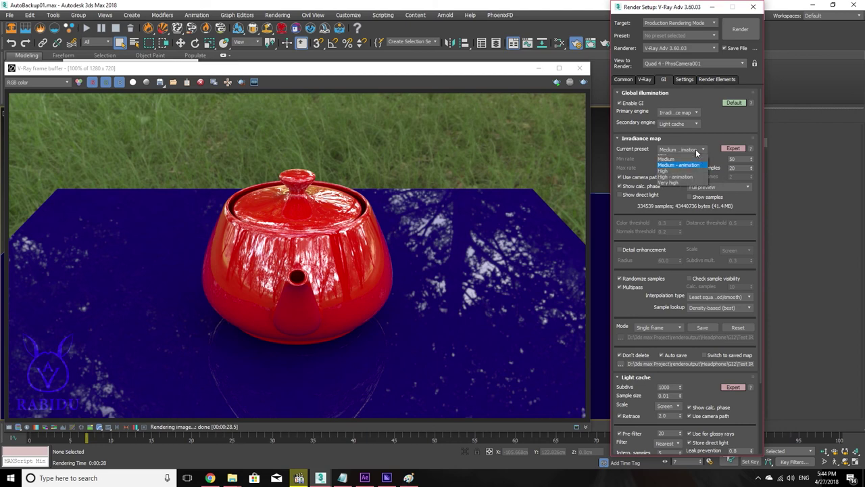
pyautogui.click(688, 154)
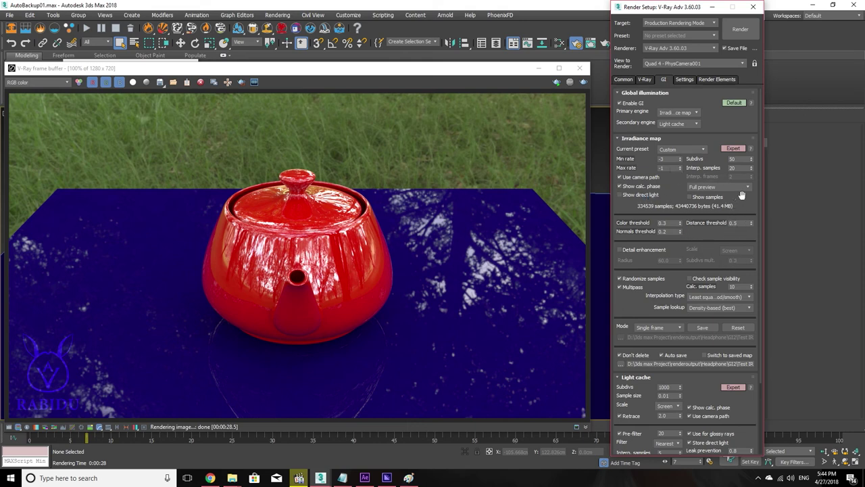
# Step: Turn off sample display, set mode to Animation (rendering) and apply the Very high preset
pyautogui.click(699, 201)
pyautogui.click(671, 327)
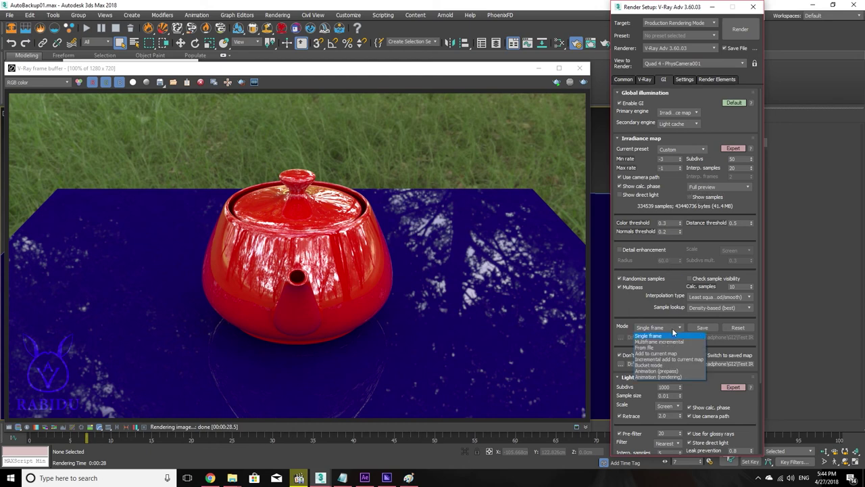
pyautogui.click(659, 376)
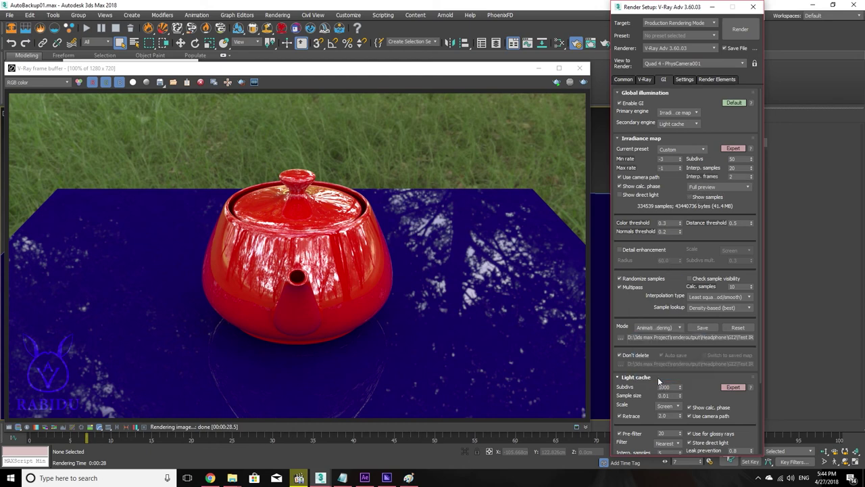
pyautogui.click(694, 149)
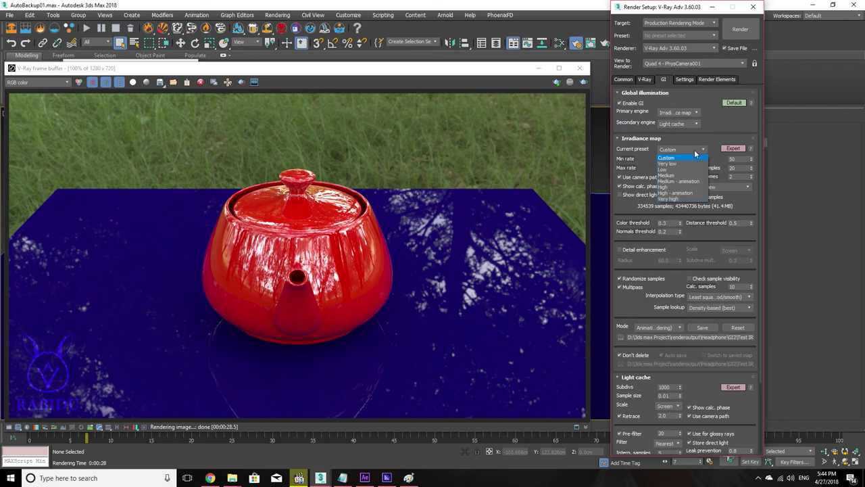
pyautogui.click(676, 198)
pyautogui.moveTo(740, 168)
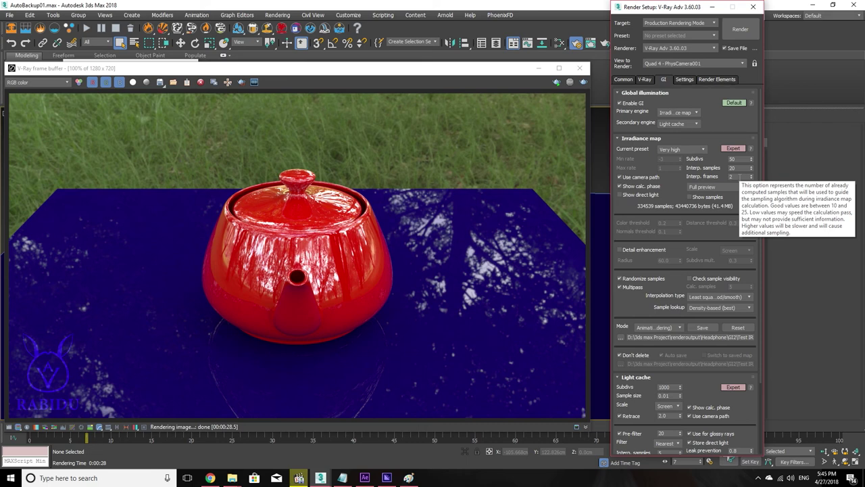
pyautogui.doubleClick(732, 177)
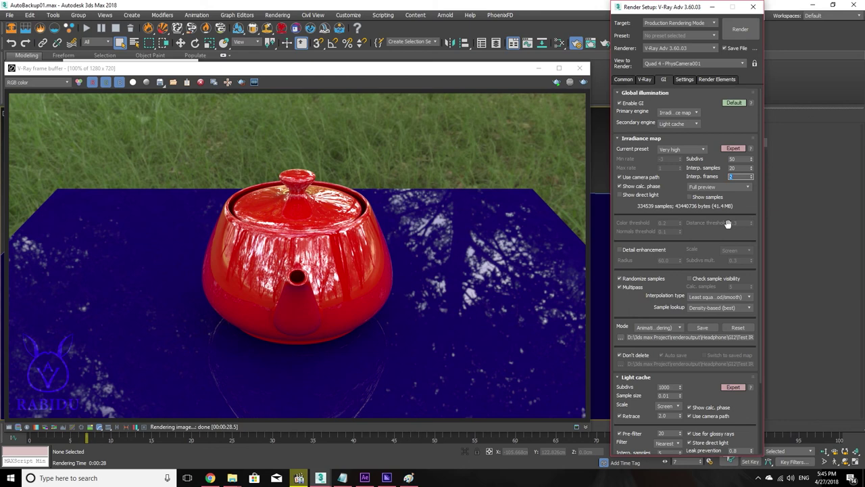
pyautogui.click(670, 328)
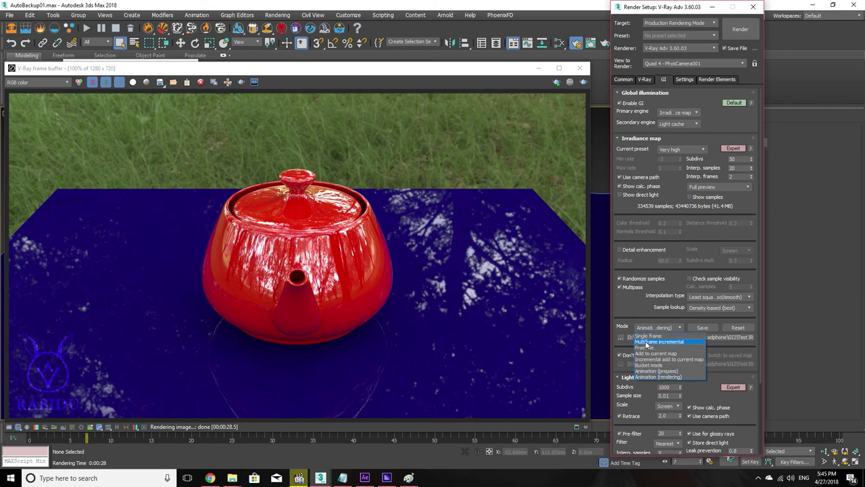
pyautogui.click(749, 203)
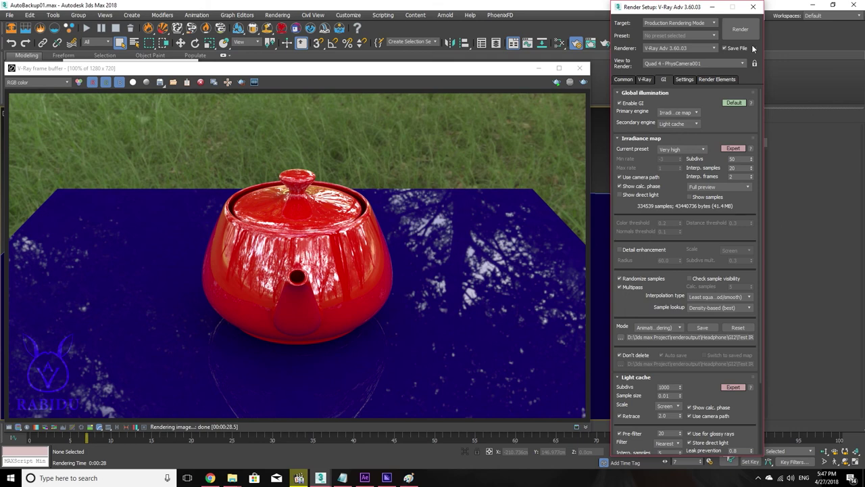
# Step: Load Rabidu_Tutorial_Headphone 01.max from recent files without saving, then minimize 3ds Max
pyautogui.click(676, 81)
pyautogui.click(12, 15)
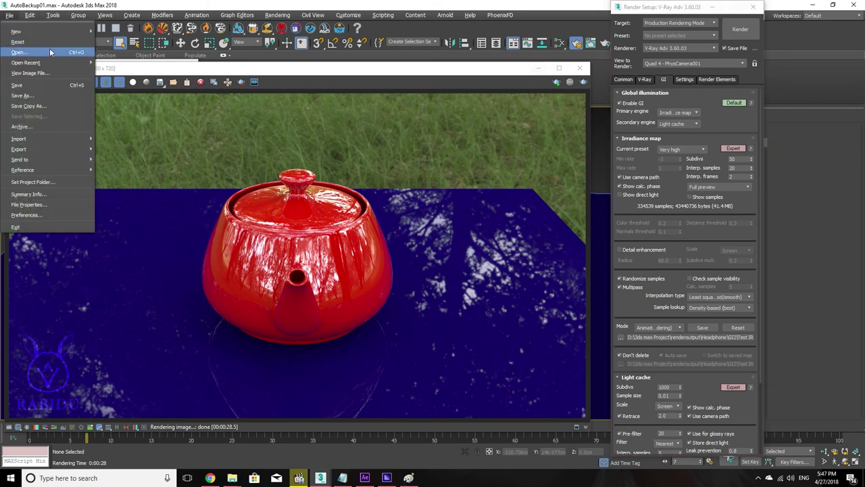
pyautogui.moveTo(25, 62)
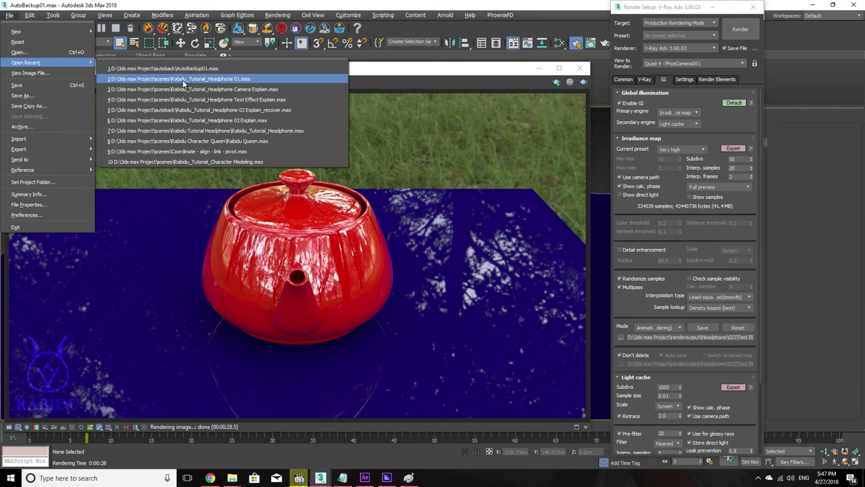
pyautogui.click(179, 78)
pyautogui.click(442, 253)
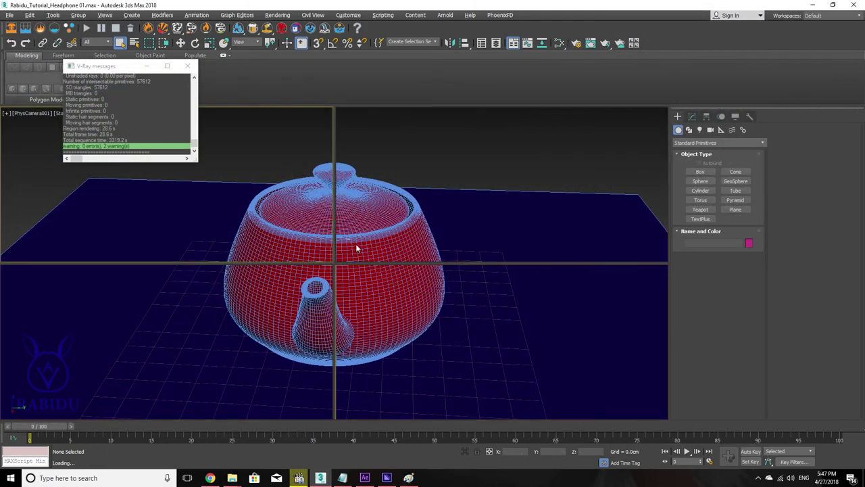
pyautogui.click(321, 478)
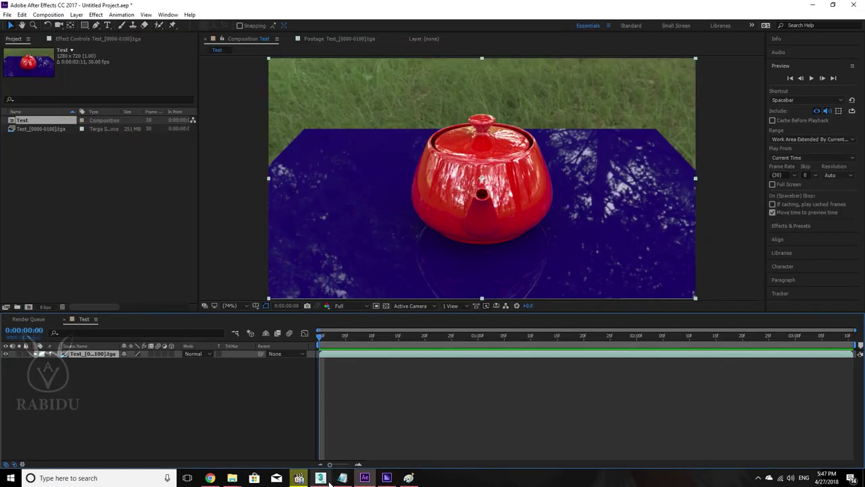
# Step: Quit After Effects without saving the project, then close Media Encoder
pyautogui.click(857, 5)
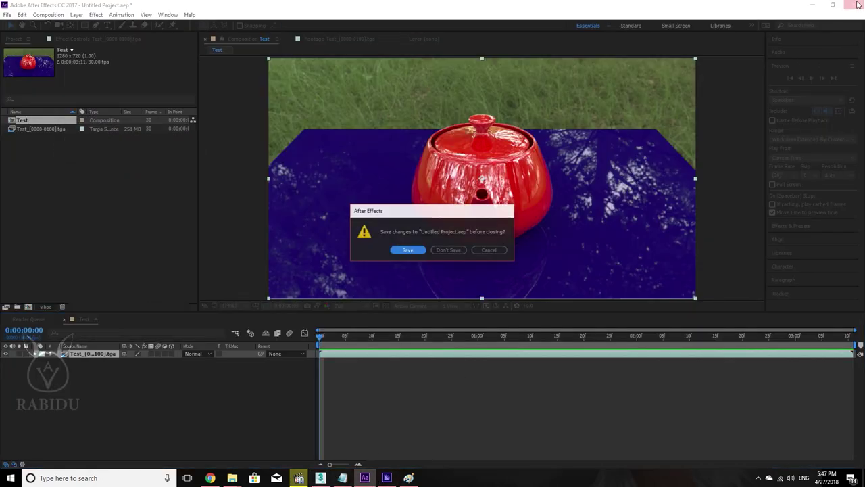
pyautogui.click(456, 249)
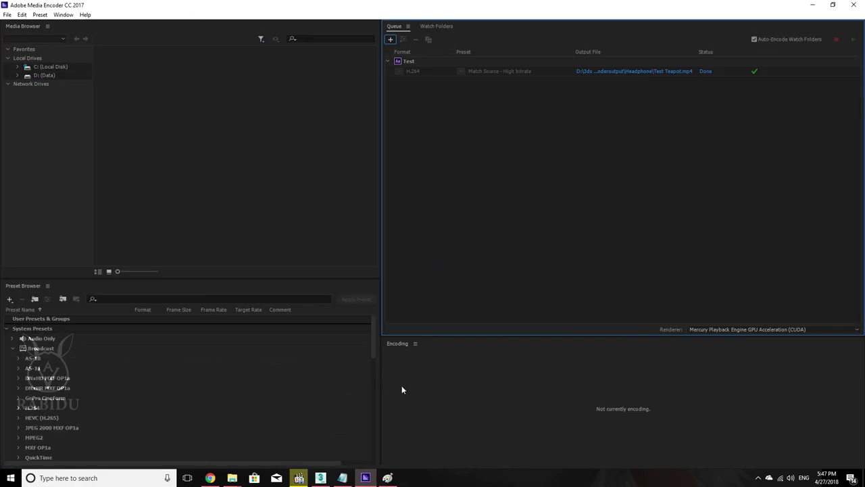
pyautogui.click(364, 477)
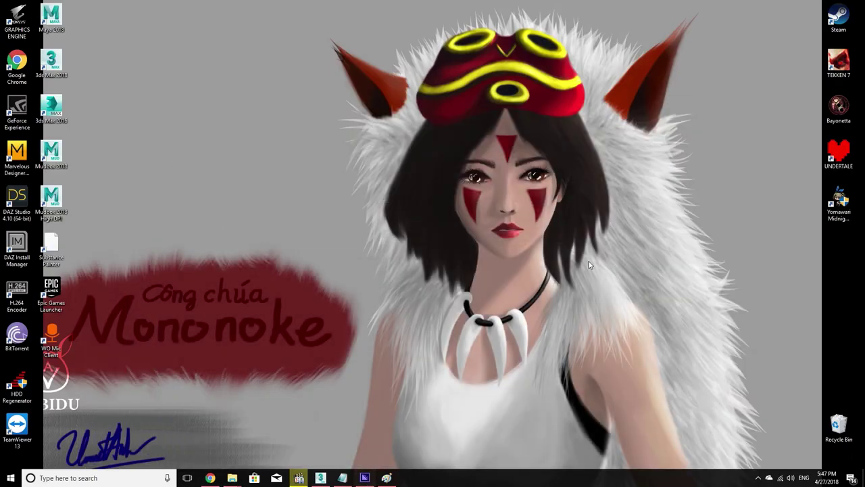
pyautogui.click(364, 478)
pyautogui.click(854, 5)
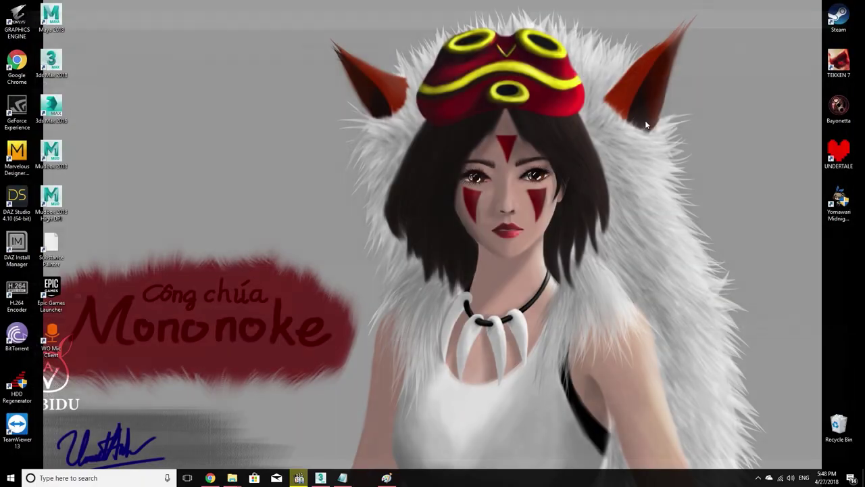
# Step: Restore 3ds Max, minimize the V-Ray messages window and view through PhysCamera001
pyautogui.click(320, 478)
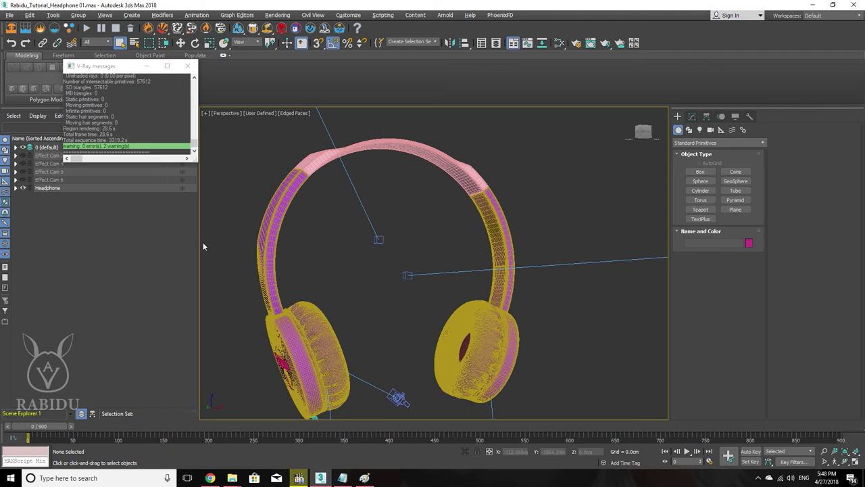
pyautogui.click(147, 68)
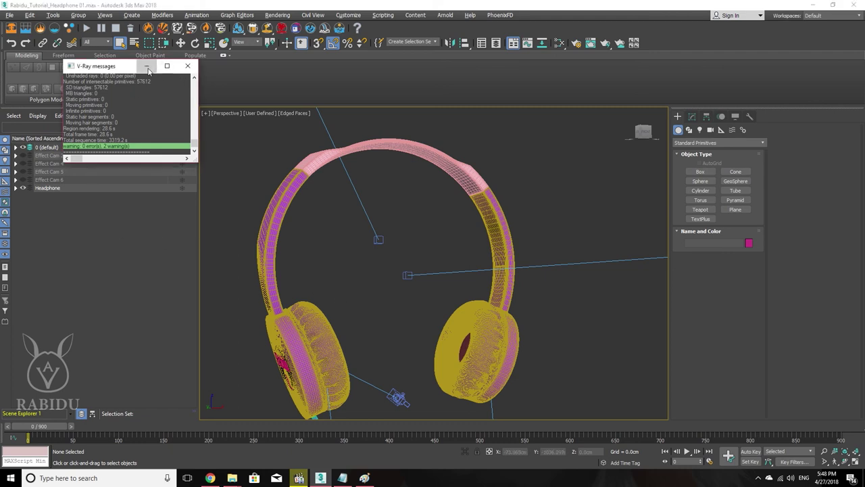
pyautogui.click(229, 113)
pyautogui.moveTo(256, 122)
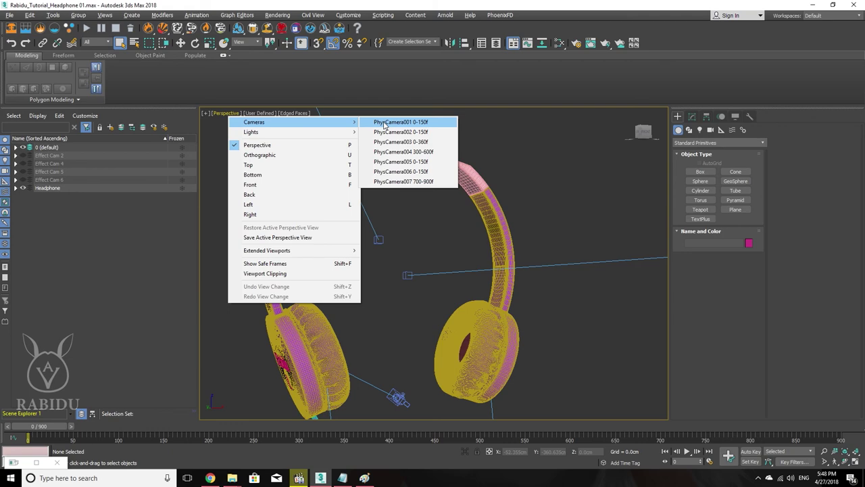
pyautogui.click(416, 124)
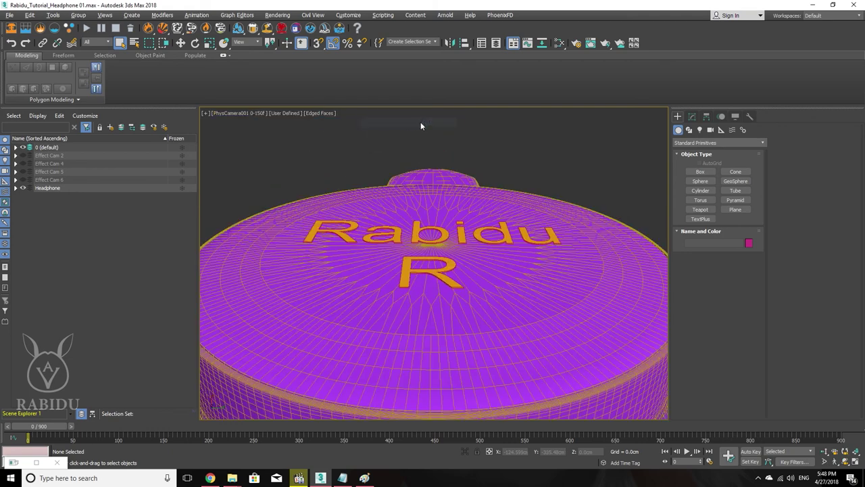
# Step: Select the viewport's camera, then switch the view to PhysCamera004 300-600f
pyautogui.click(692, 117)
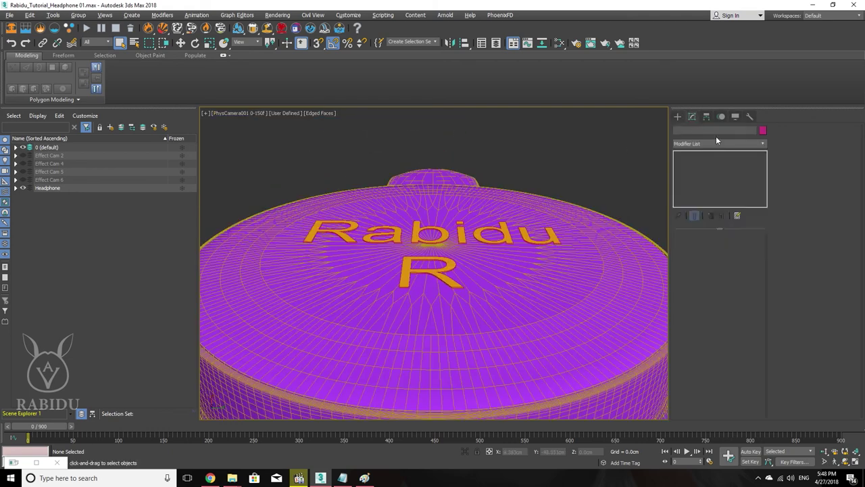
pyautogui.click(227, 114)
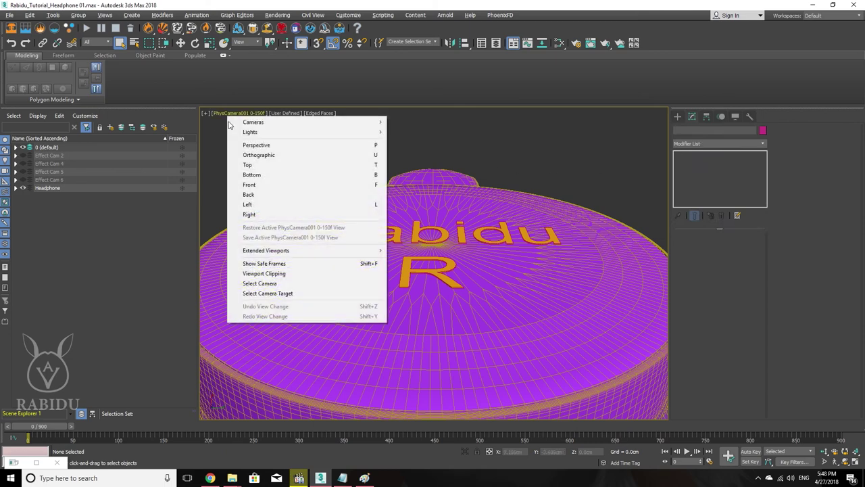
pyautogui.click(259, 284)
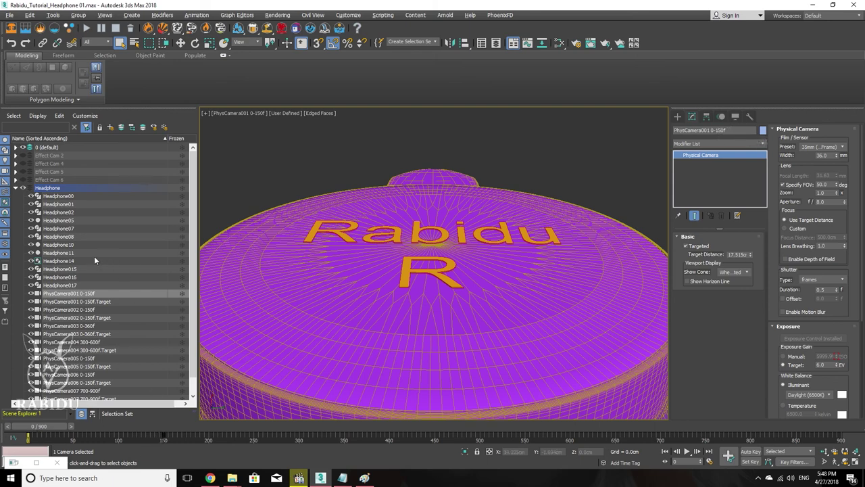
pyautogui.click(248, 115)
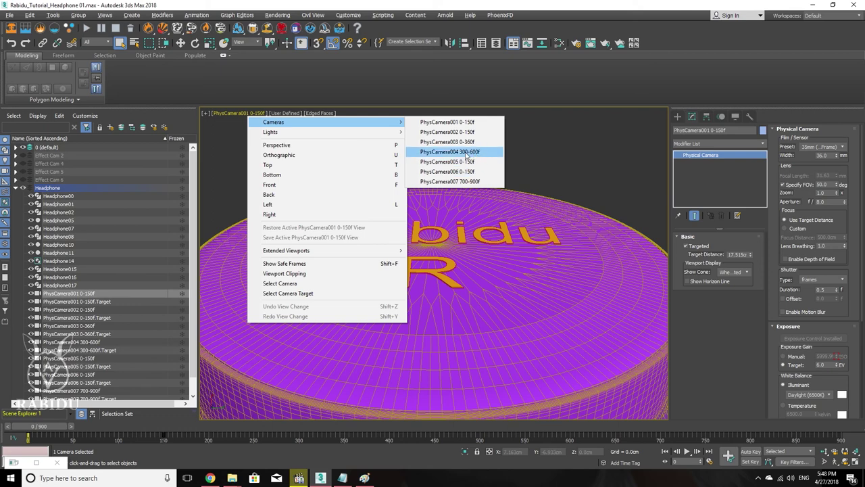
pyautogui.click(466, 156)
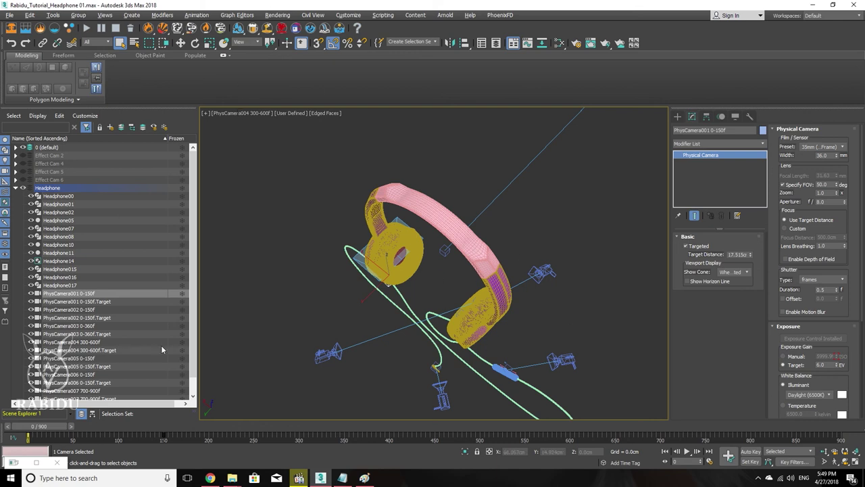
# Step: Scrub the time slider through frames 136, 109, 283 and 348 to review the camera move
pyautogui.moveTo(46, 435)
pyautogui.mouseDown()
pyautogui.moveTo(162, 443)
pyautogui.moveTo(147, 441)
pyautogui.mouseUp()
pyautogui.moveTo(58, 438); pyautogui.dragTo(126, 438)
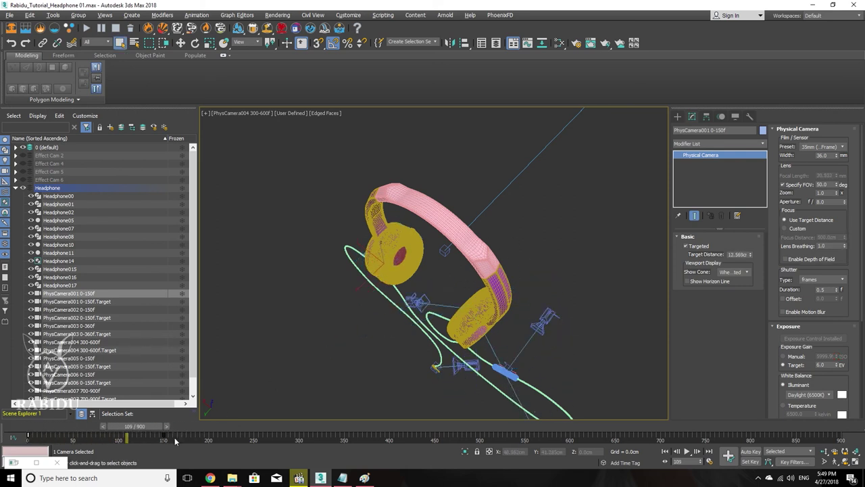
pyautogui.moveTo(155, 427)
pyautogui.mouseDown()
pyautogui.moveTo(447, 456)
pyautogui.moveTo(320, 443)
pyautogui.moveTo(520, 454)
pyautogui.mouseUp()
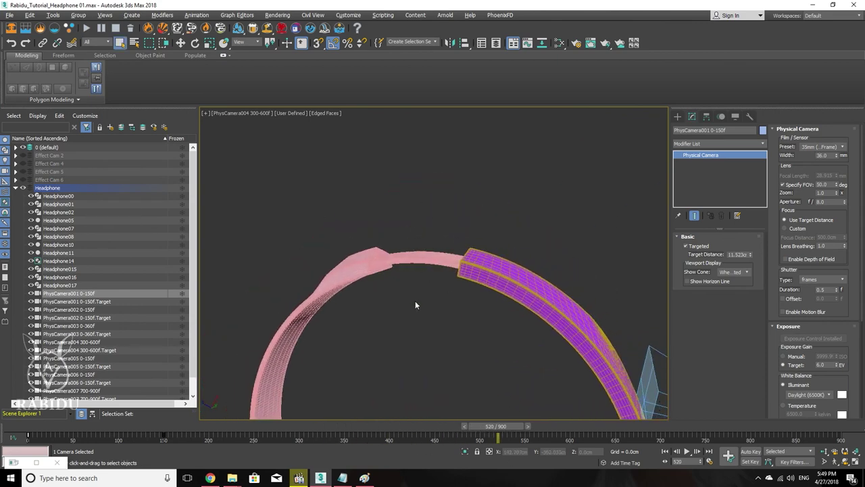
pyautogui.moveTo(487, 431)
pyautogui.mouseDown()
pyautogui.moveTo(370, 417)
pyautogui.moveTo(318, 424)
pyautogui.moveTo(408, 421)
pyautogui.moveTo(458, 425)
pyautogui.moveTo(382, 426)
pyautogui.moveTo(478, 436)
pyautogui.mouseUp()
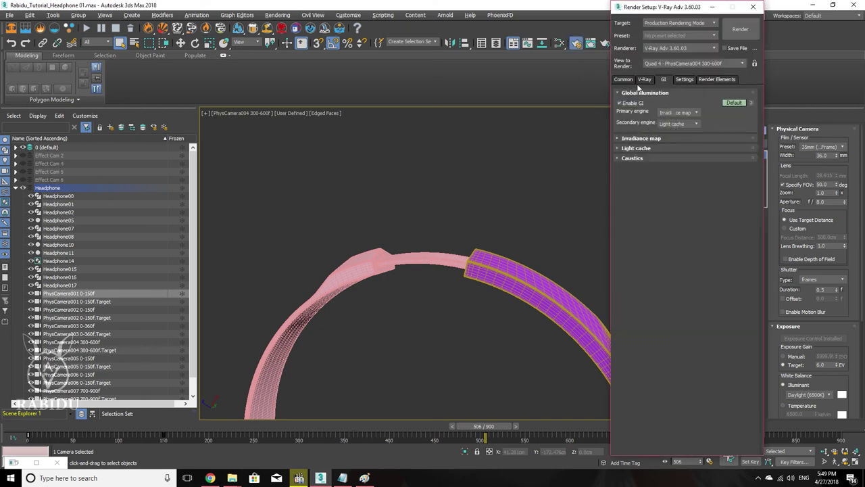
# Step: Set the Common tab's time output to a 0–150 frame range and close Render Setup
pyautogui.click(625, 80)
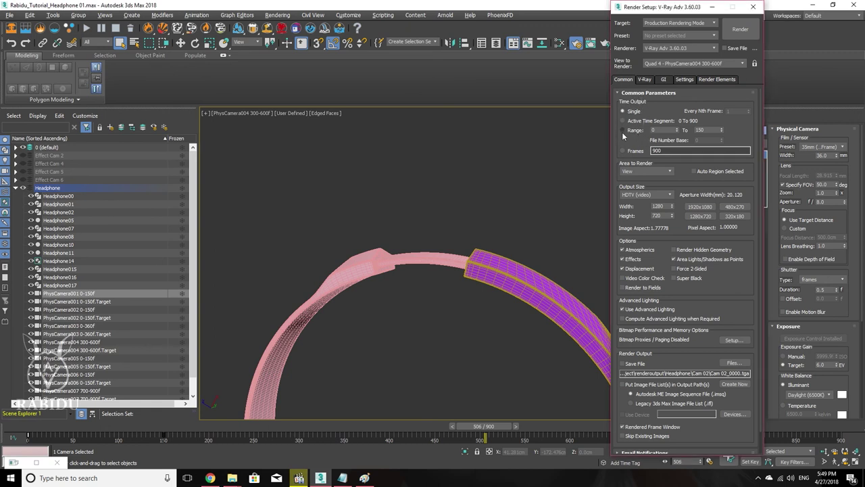
pyautogui.click(622, 131)
pyautogui.click(753, 7)
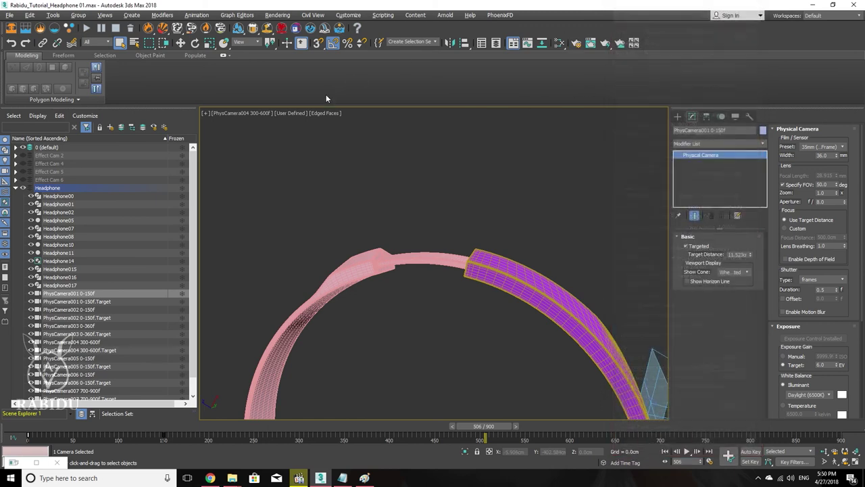
pyautogui.click(238, 112)
pyautogui.moveTo(263, 122)
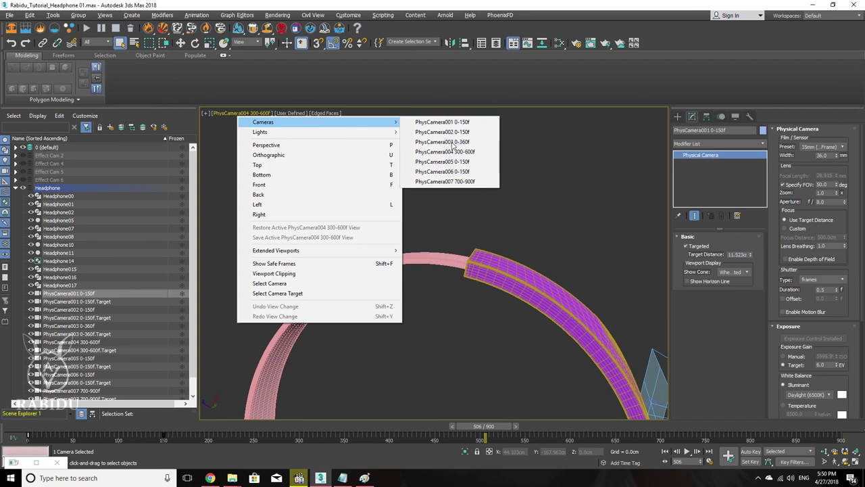
# Step: Scrub the PhysCamera004 animation with Select Object mode active, settling on frame 494
pyautogui.click(569, 206)
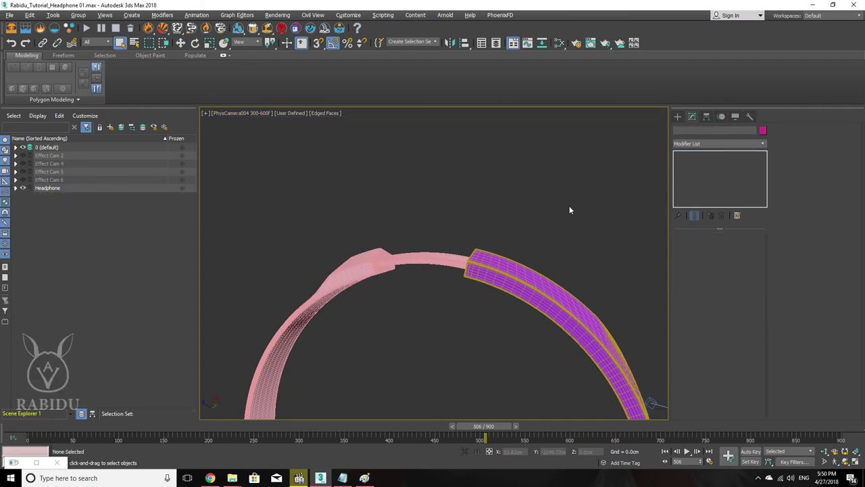
pyautogui.moveTo(24, 438); pyautogui.dragTo(580, 483)
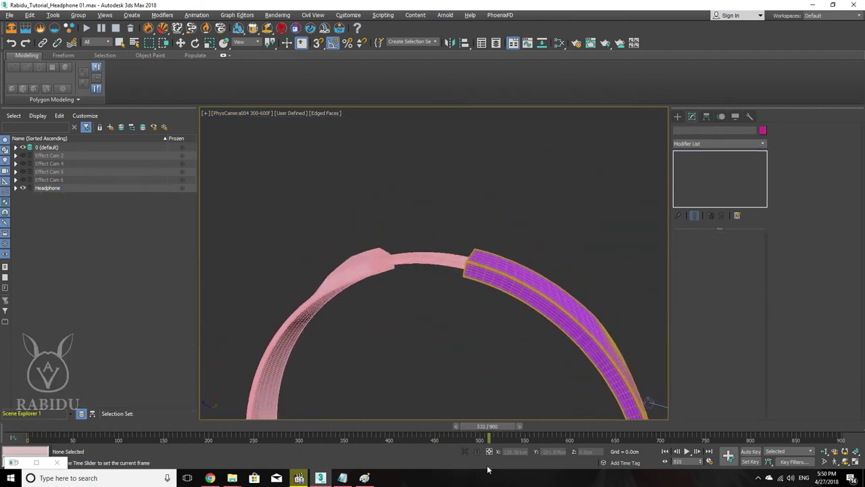
pyautogui.press('q')
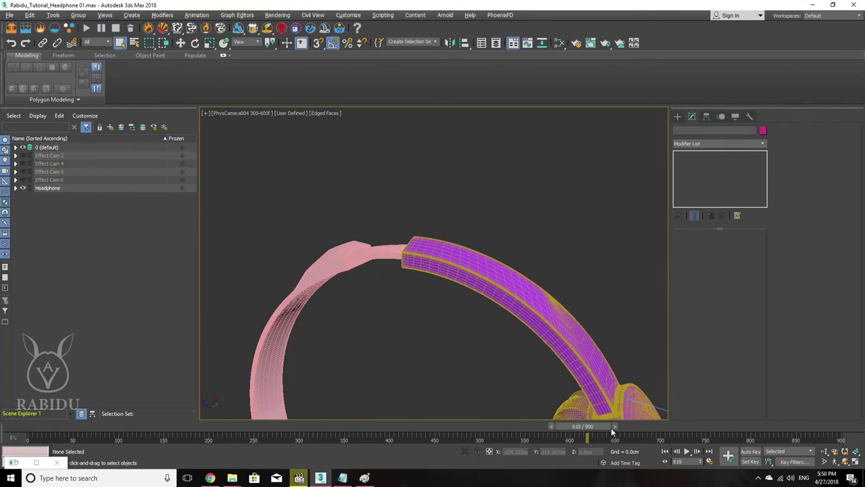
pyautogui.moveTo(613, 430)
pyautogui.mouseDown()
pyautogui.moveTo(324, 415)
pyautogui.moveTo(503, 428)
pyautogui.mouseUp()
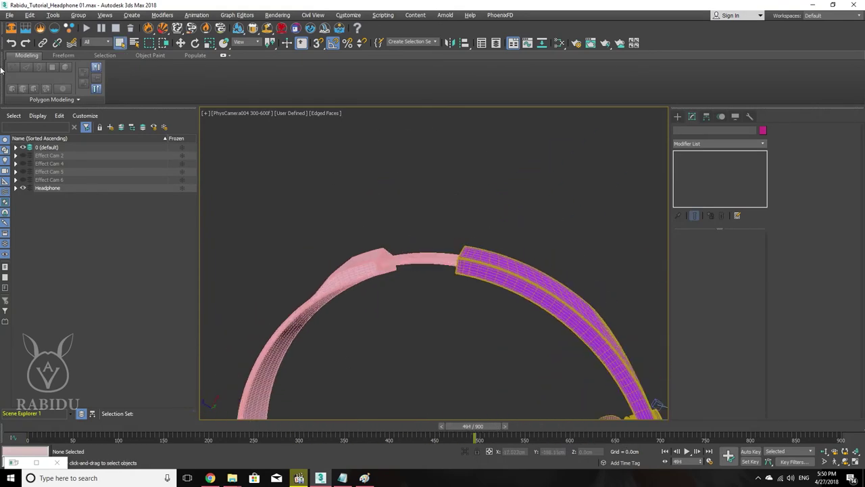
pyautogui.click(10, 15)
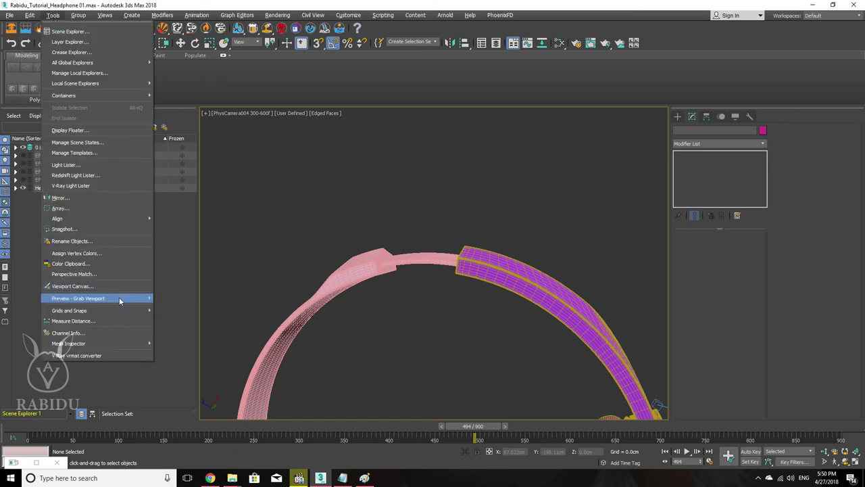
pyautogui.moveTo(78, 299)
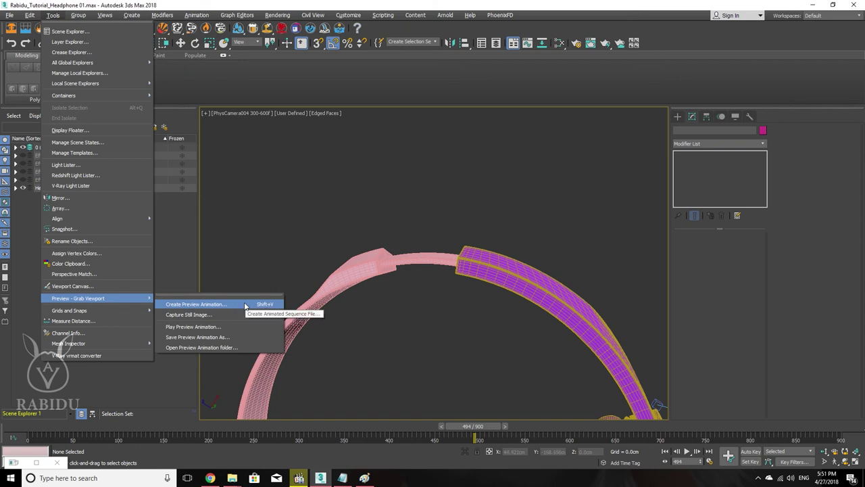
# Step: Start Create Preview Animation with a custom range of 300 to 600, keeping default visual style
pyautogui.click(382, 15)
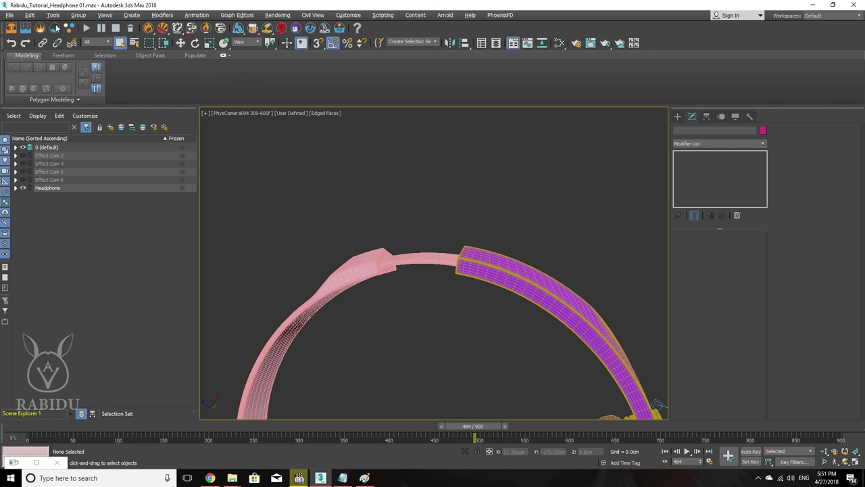
pyautogui.click(53, 15)
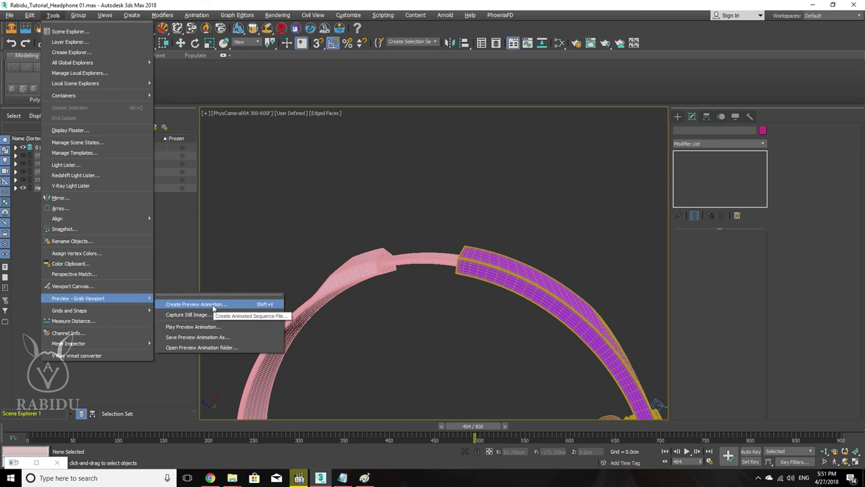
pyautogui.click(214, 305)
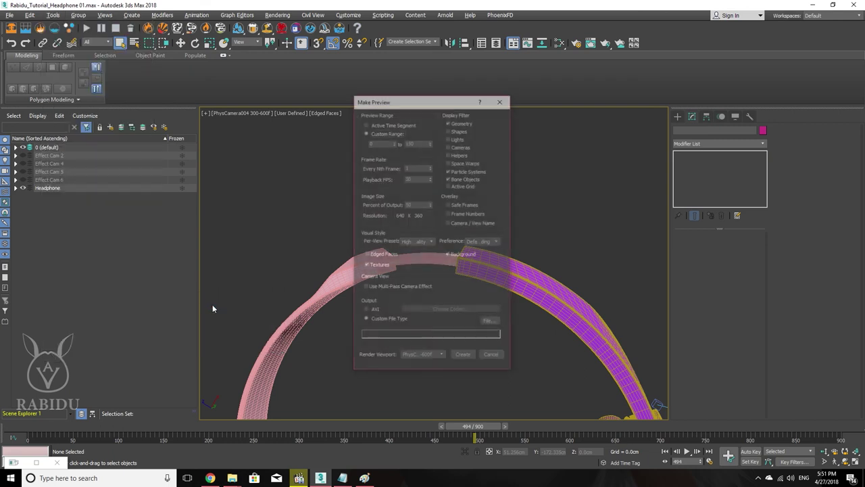
pyautogui.doubleClick(386, 142)
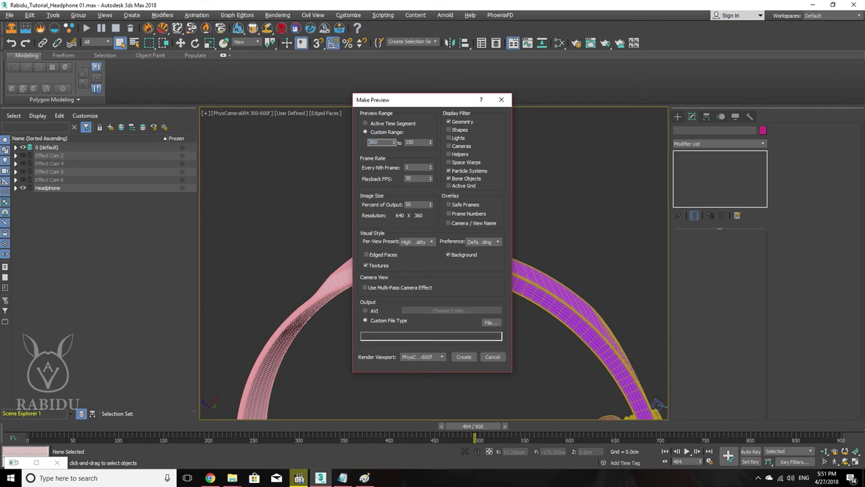
pyautogui.press('Tab')
pyautogui.click(576, 45)
pyautogui.click(426, 241)
pyautogui.click(415, 261)
pyautogui.click(489, 243)
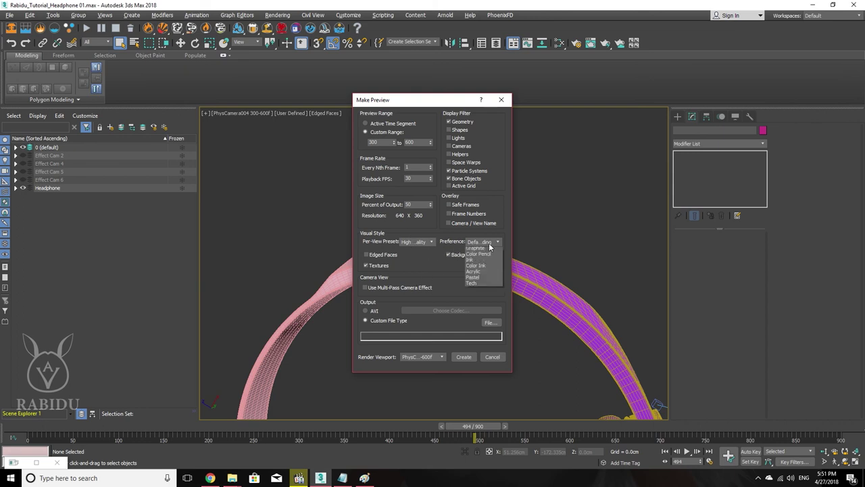
pyautogui.click(491, 245)
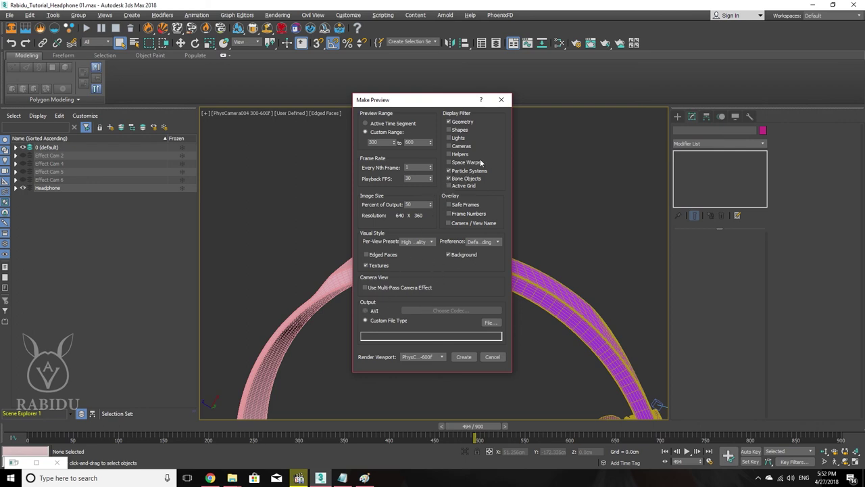
# Step: Output the preview as AVI using Microsoft Video 1 at quality 100 and create it
pyautogui.click(372, 312)
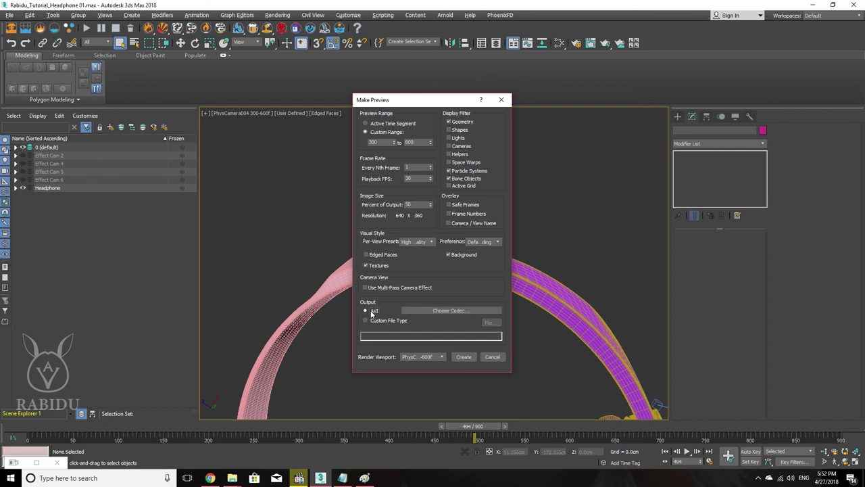
pyautogui.click(447, 311)
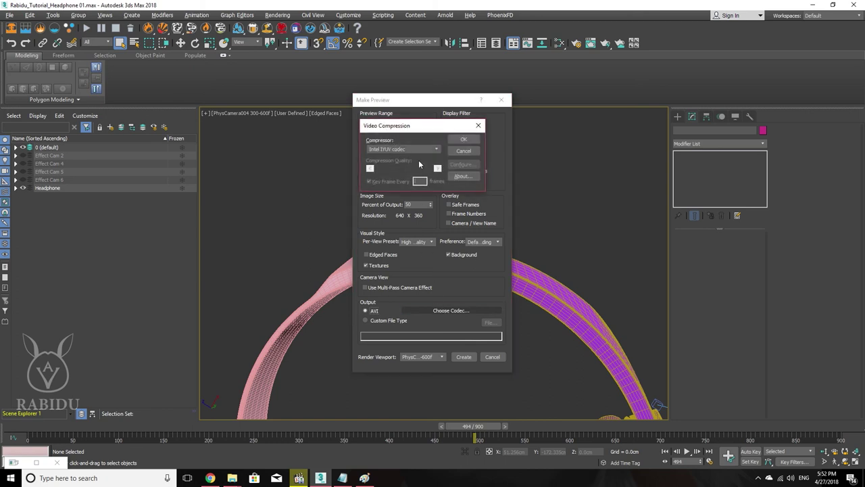
pyautogui.click(422, 150)
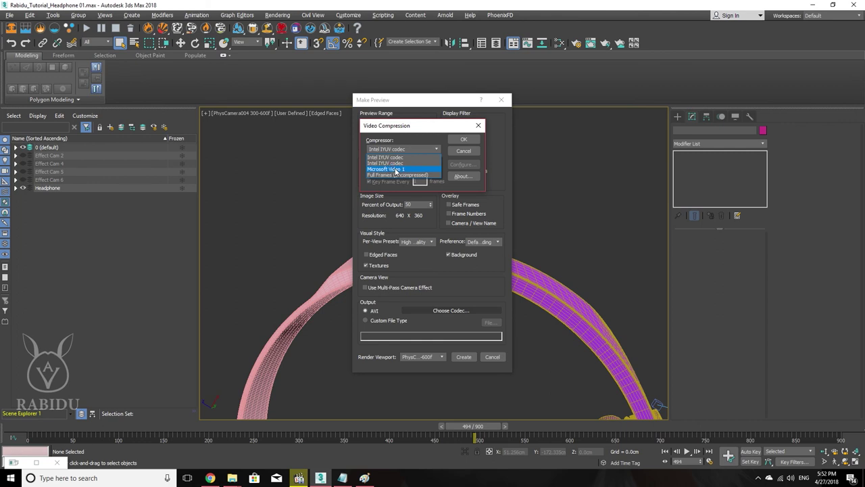
pyautogui.click(397, 172)
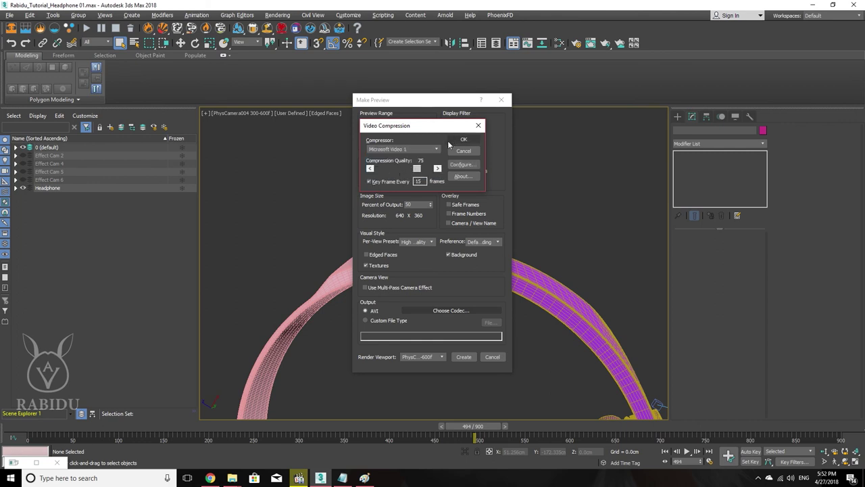
pyautogui.moveTo(416, 169); pyautogui.dragTo(436, 169)
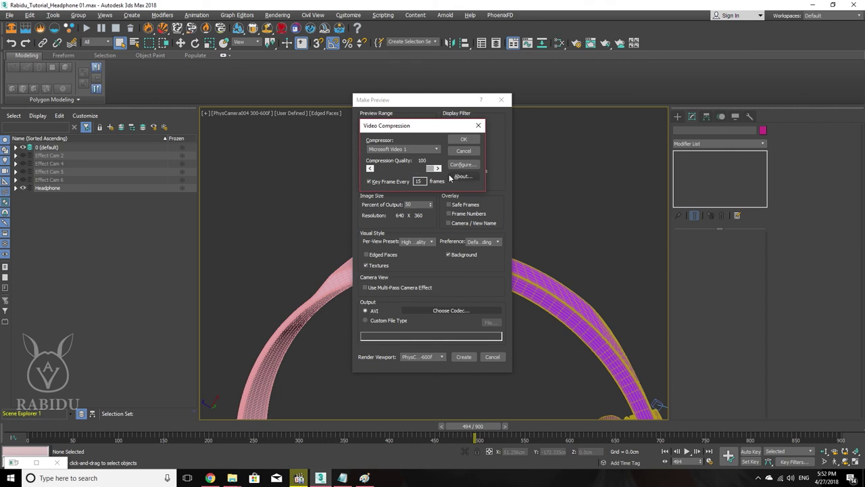
pyautogui.click(464, 140)
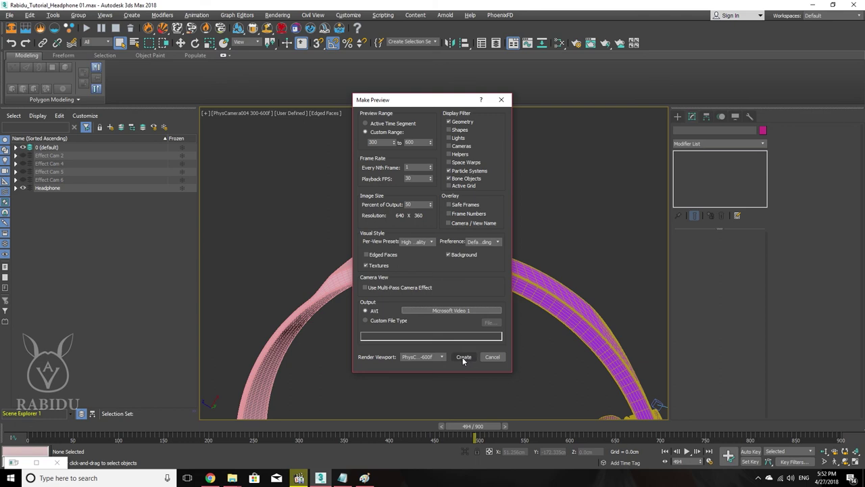
pyautogui.click(463, 357)
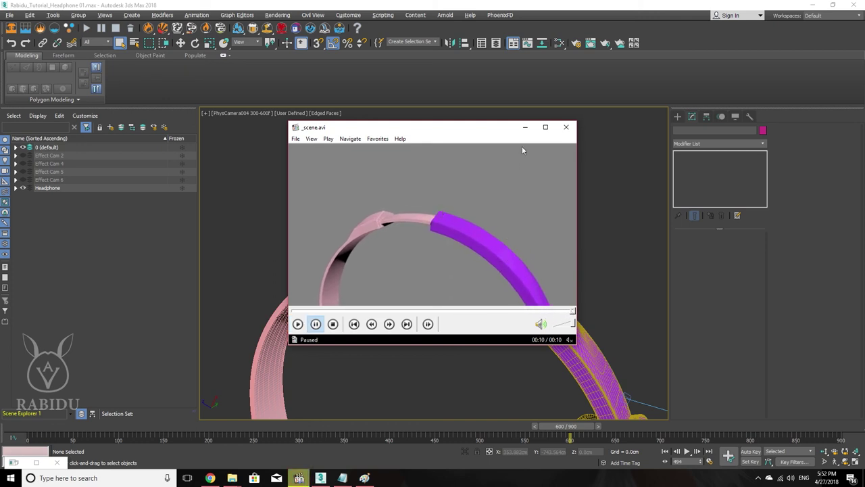
# Step: Close Media Player Classic after the _scene.avi preview finishes playing
pyautogui.click(566, 127)
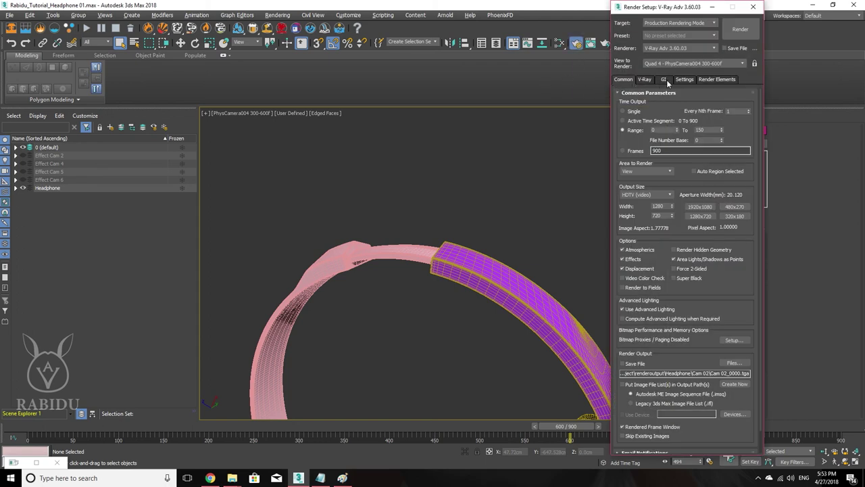
# Step: Show the GI tab and expand the Irradiance map and Light cache rollouts
pyautogui.click(667, 79)
pyautogui.click(644, 80)
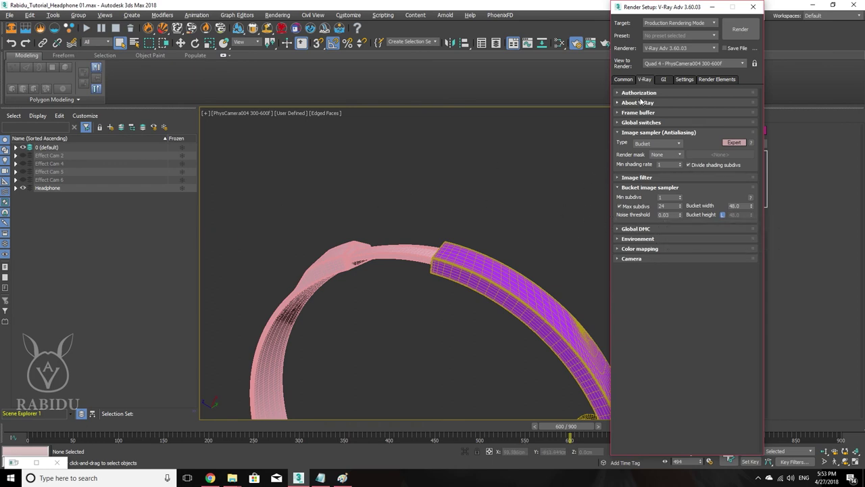
pyautogui.click(664, 80)
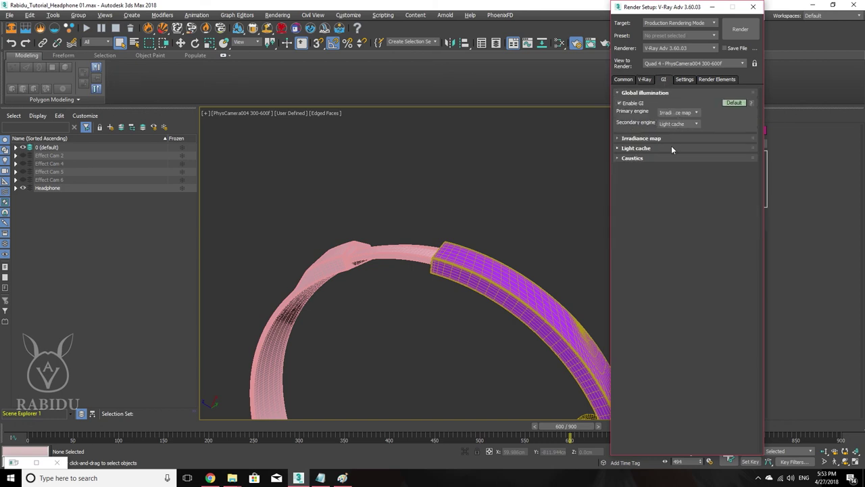
pyautogui.click(619, 140)
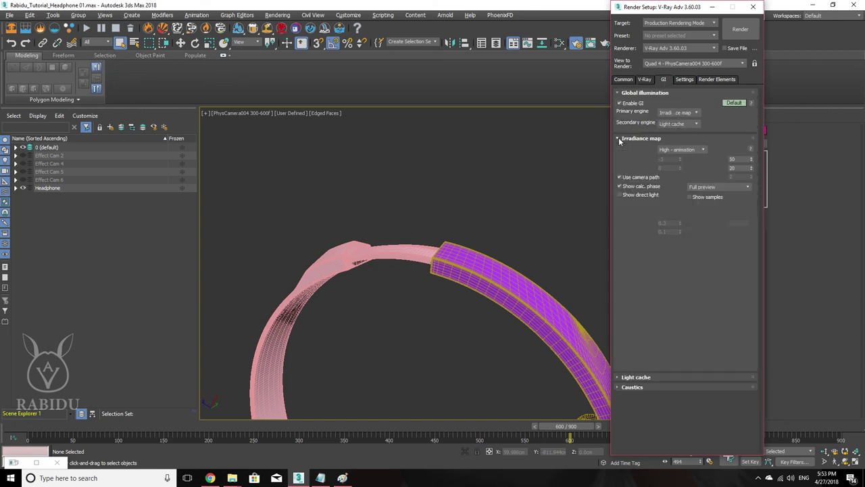
pyautogui.click(621, 377)
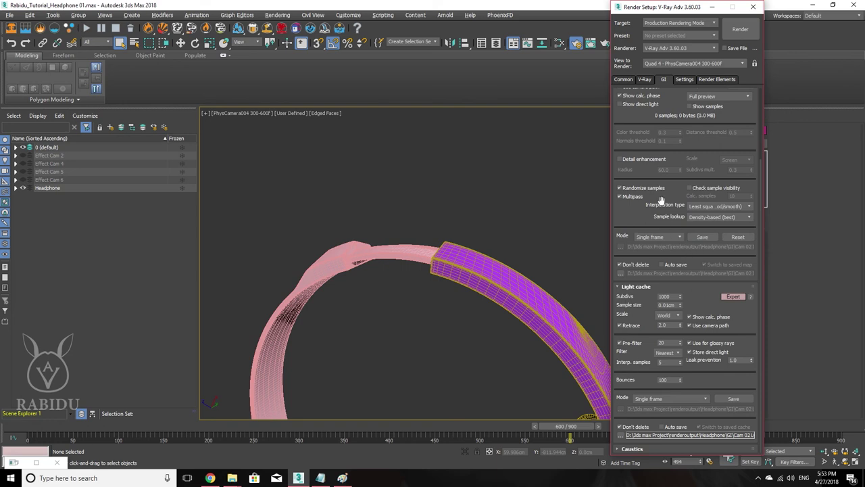
pyautogui.scroll(-1, 630, 210)
pyautogui.scroll(1, 630, 211)
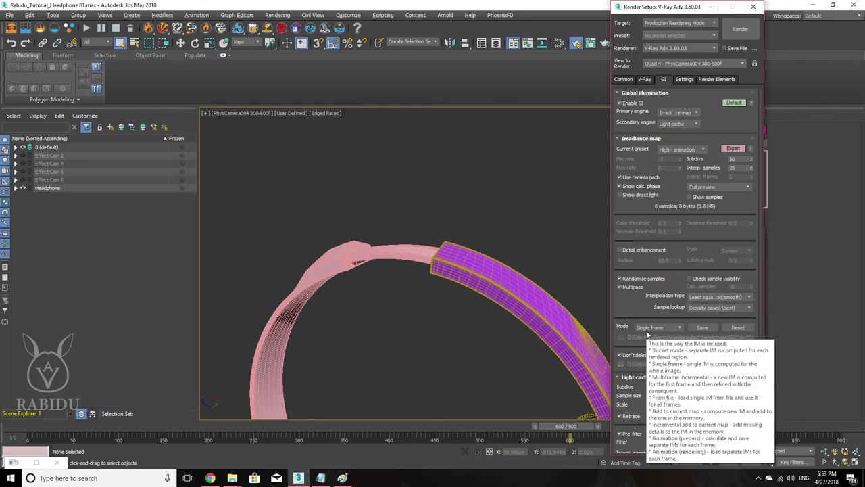
# Step: Check the Irradiance map and Light cache mode lists, leaving both at Single frame
pyautogui.click(647, 329)
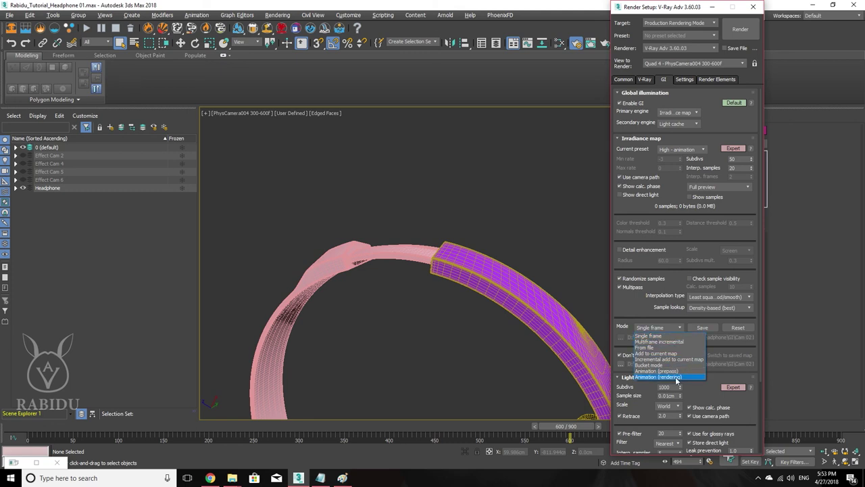
pyautogui.click(647, 336)
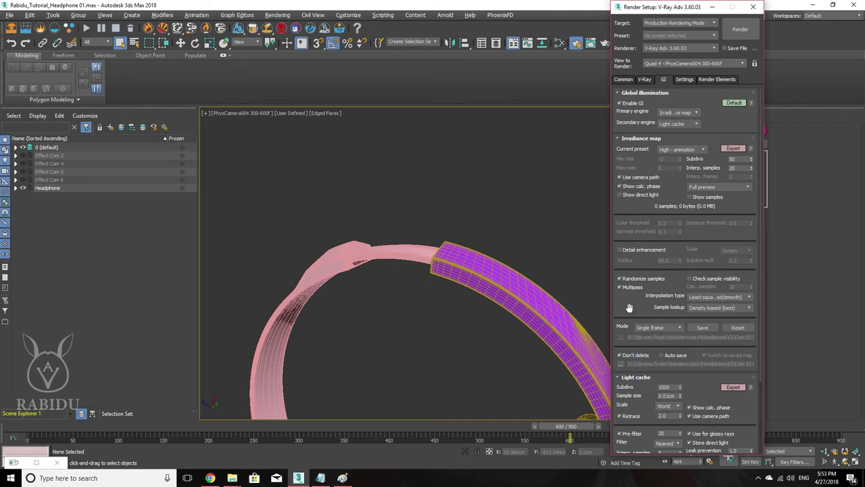
pyautogui.scroll(-2, 635, 270)
pyautogui.scroll(-2, 649, 117)
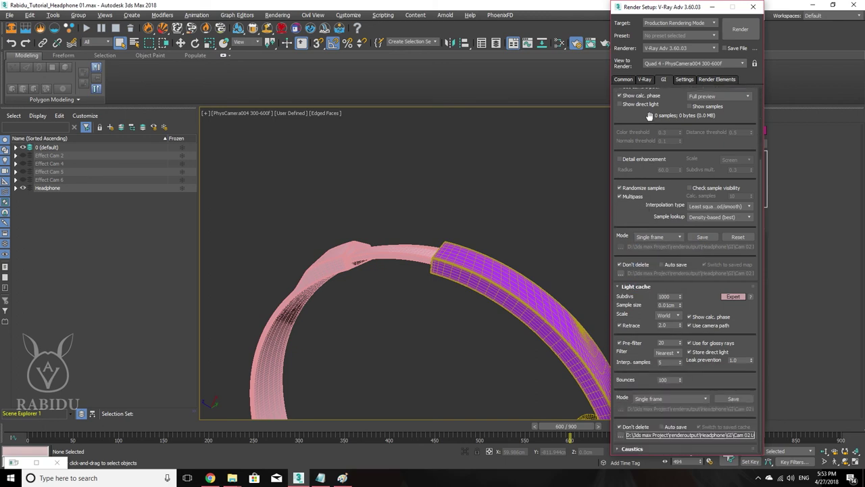
pyautogui.click(662, 399)
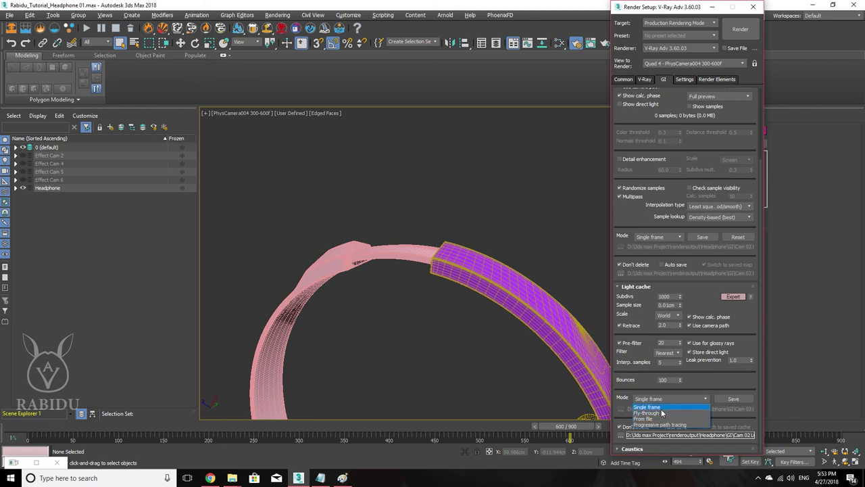
pyautogui.click(627, 374)
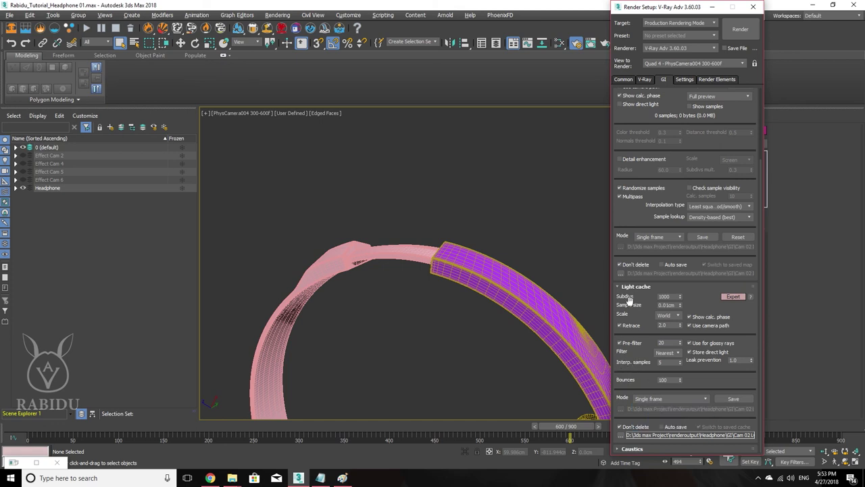
pyautogui.moveTo(633, 213); pyautogui.dragTo(646, 399)
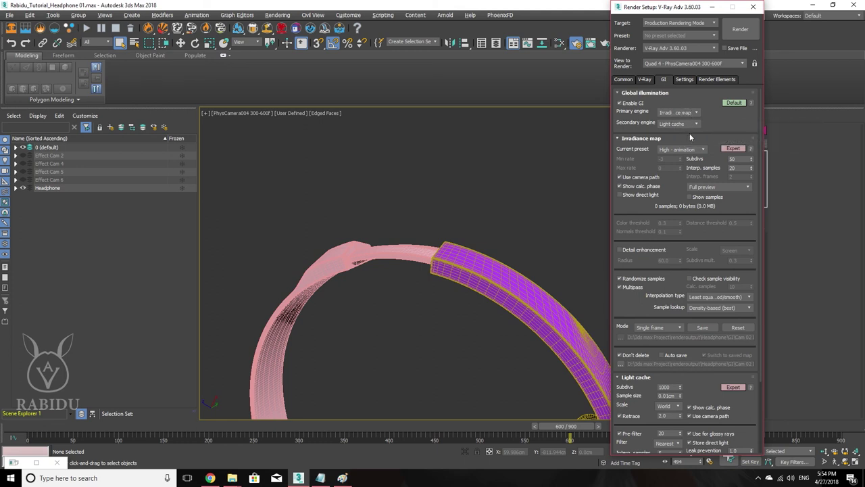
# Step: Keep Light cache as the secondary GI engine and view V-Ray's System settings
pyautogui.click(687, 127)
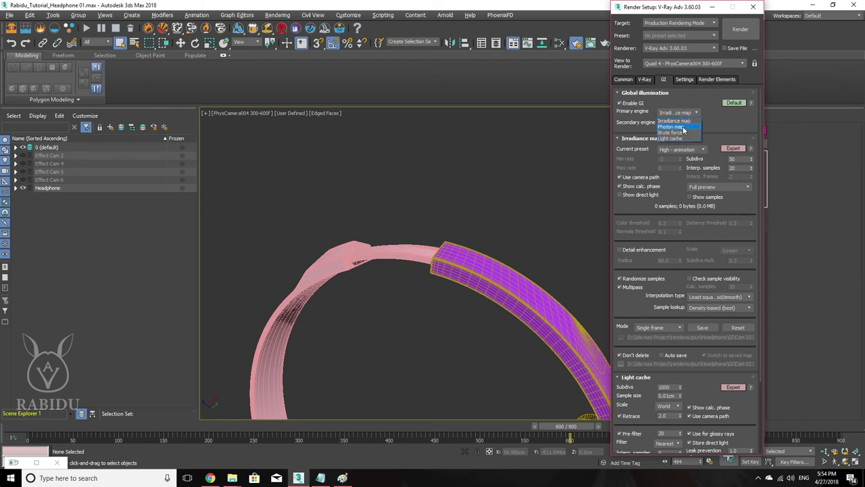
pyautogui.click(679, 137)
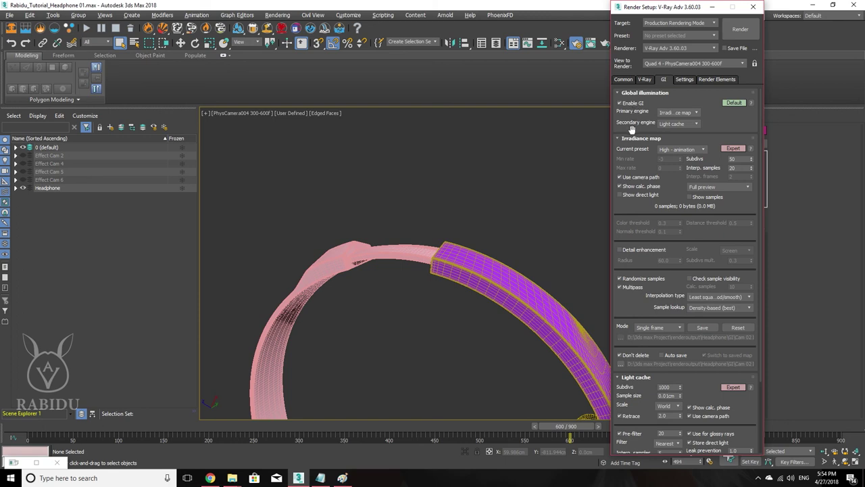
pyautogui.moveTo(678, 124)
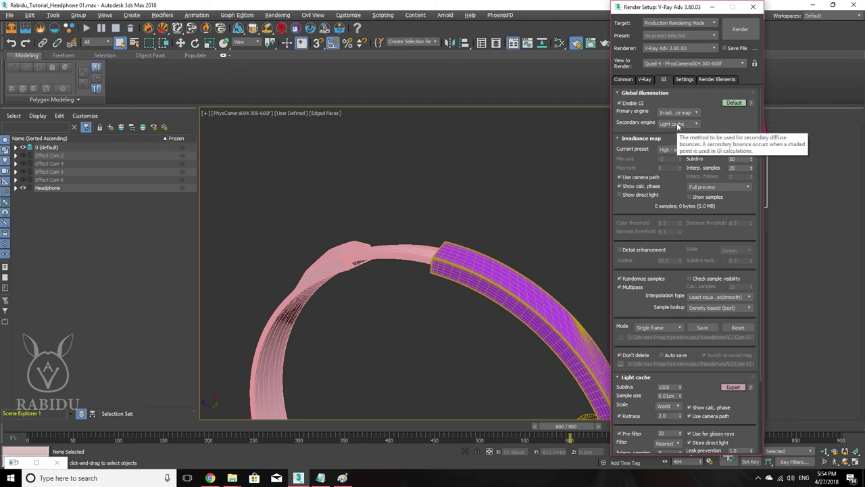
pyautogui.click(683, 80)
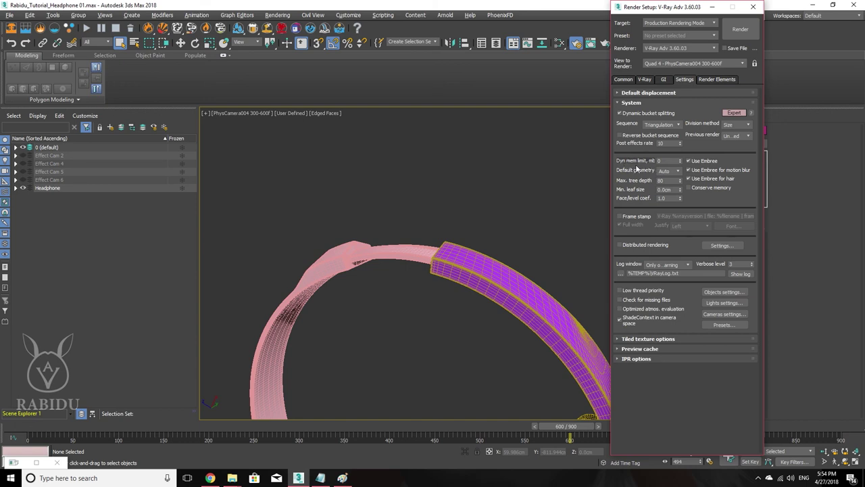
pyautogui.moveTo(666, 161)
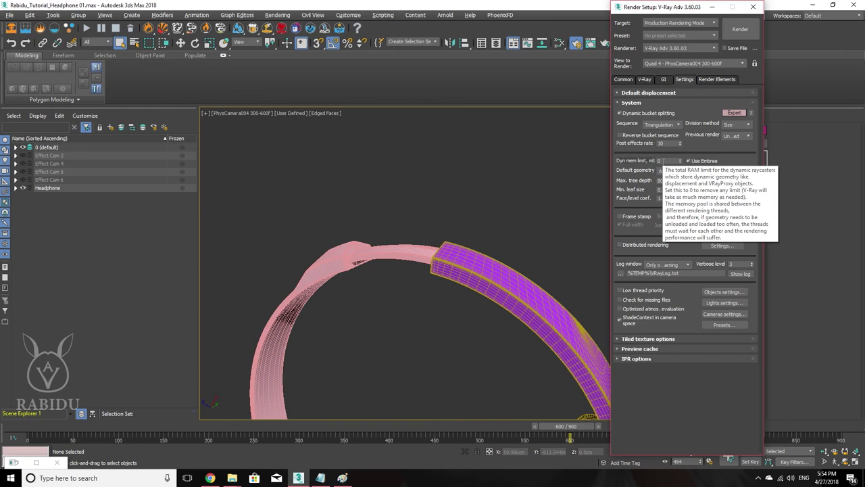
pyautogui.rightClick(405, 478)
# Step: Launch Task Manager, view the memory usage graph, and close it
pyautogui.click(417, 438)
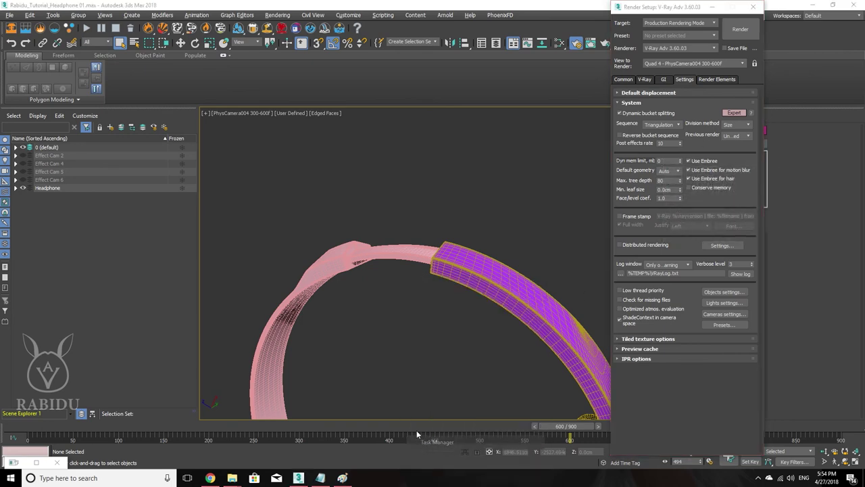
pyautogui.click(47, 29)
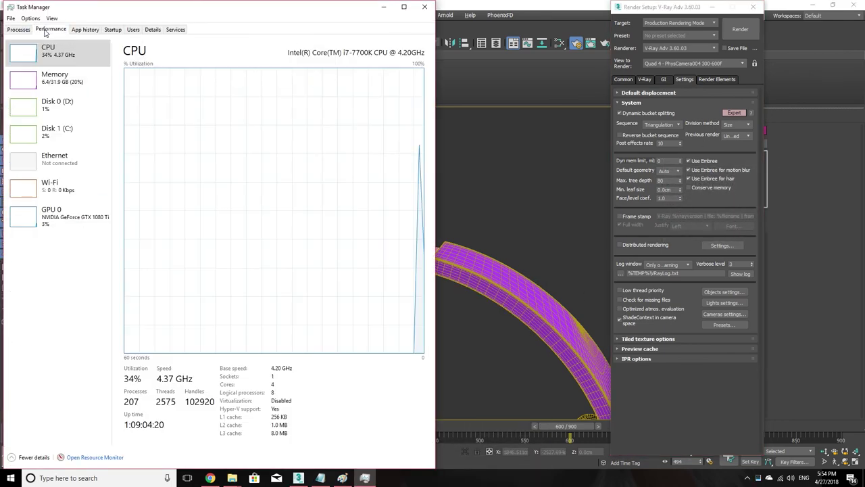
pyautogui.click(45, 80)
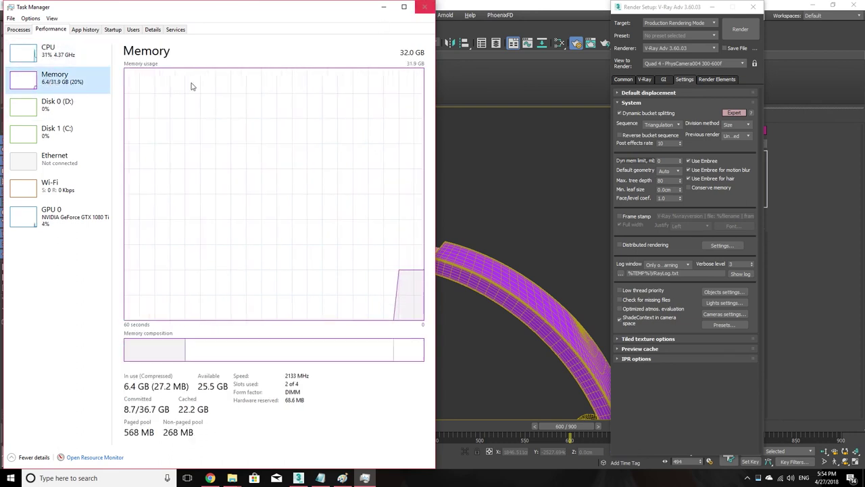
pyautogui.click(425, 6)
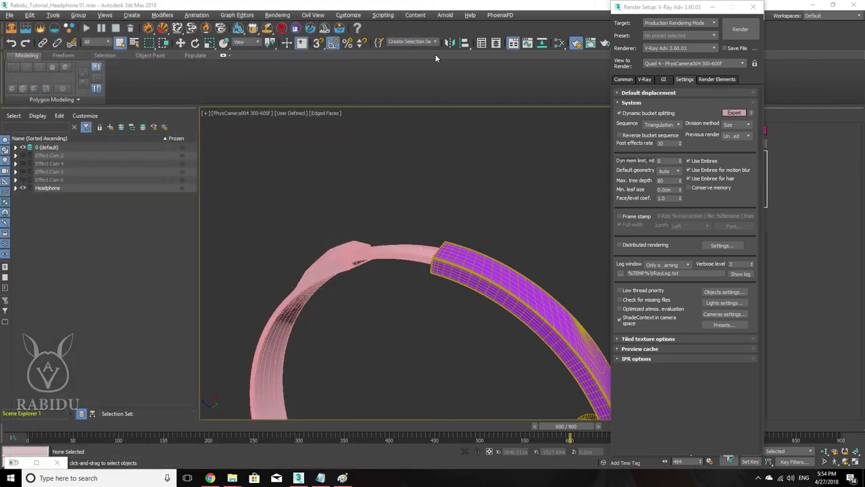
pyautogui.moveTo(662, 160)
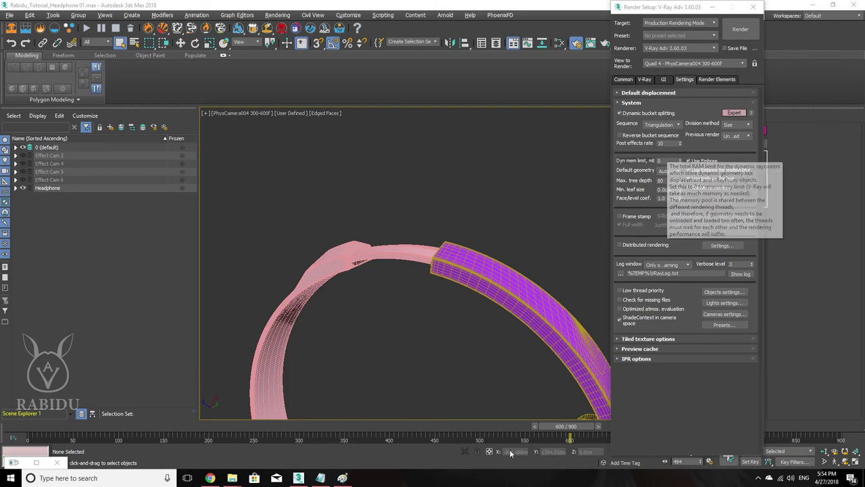
# Step: Reopen Task Manager's memory graph showing 6.4 of 31.9 GB used, then return to the V-Ray tab
pyautogui.rightClick(477, 481)
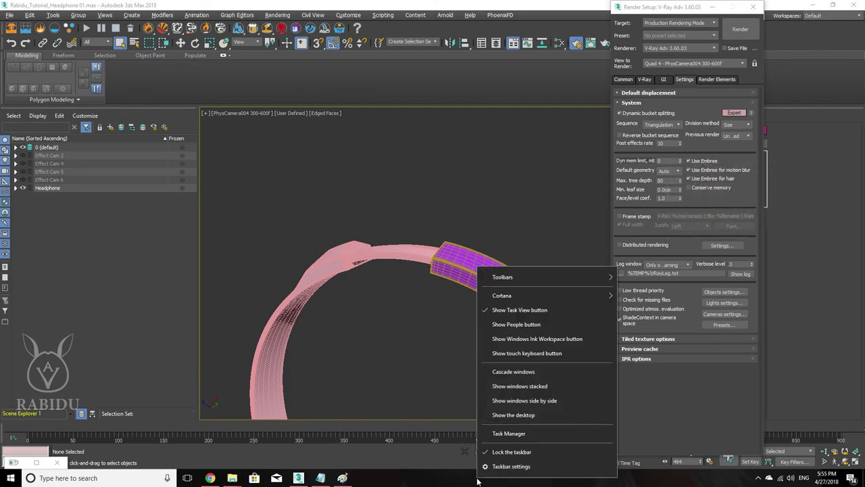
pyautogui.click(413, 482)
pyautogui.rightClick(430, 481)
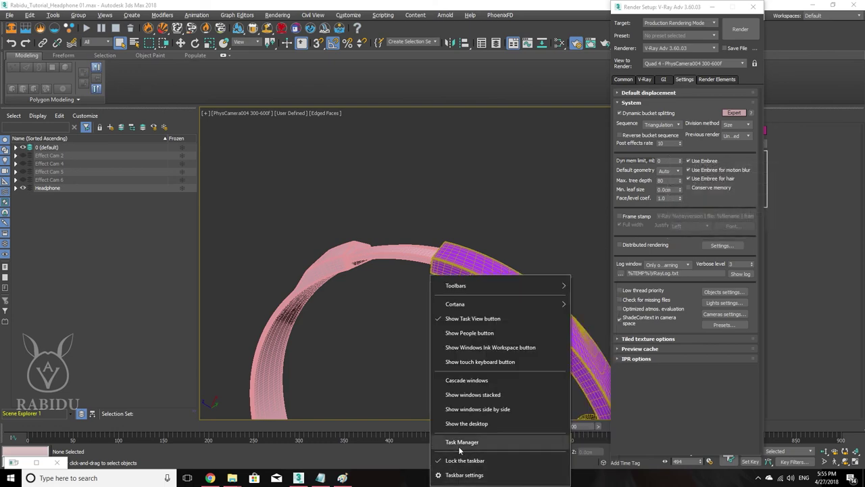
pyautogui.click(447, 441)
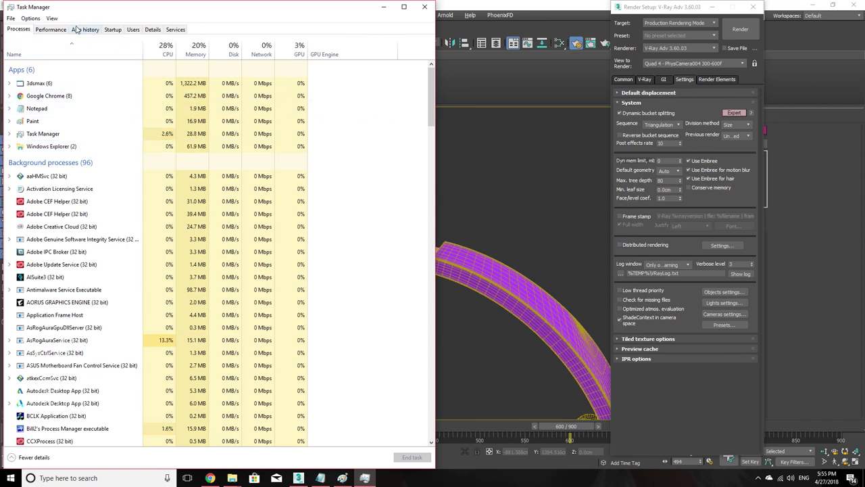
pyautogui.click(54, 29)
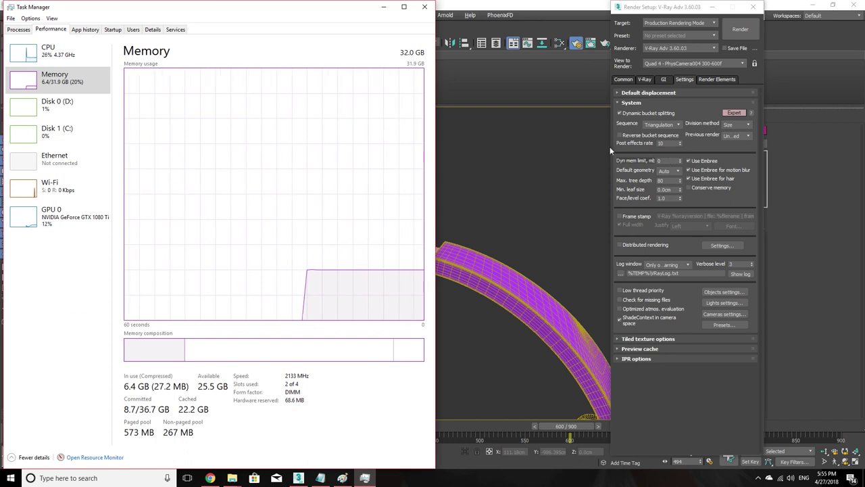
pyautogui.click(644, 79)
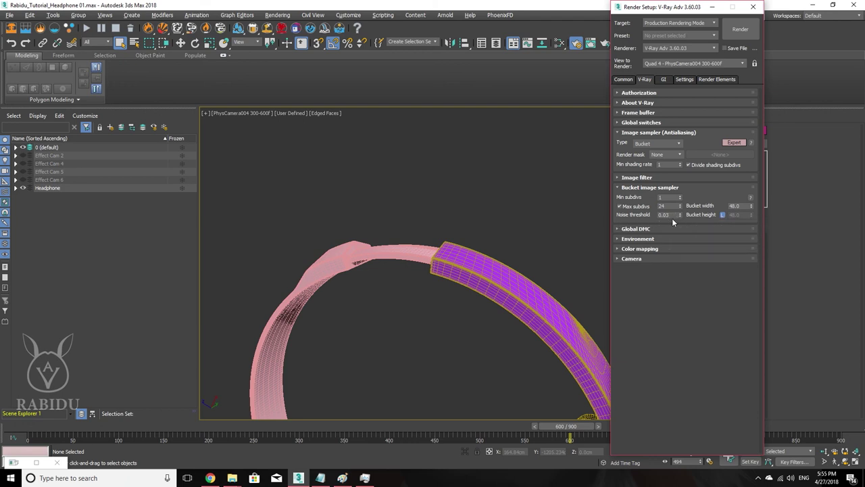
# Step: Retype the Bucket sampler noise threshold from 0.03 to 0.01
pyautogui.doubleClick(665, 214)
pyautogui.write('0.01')
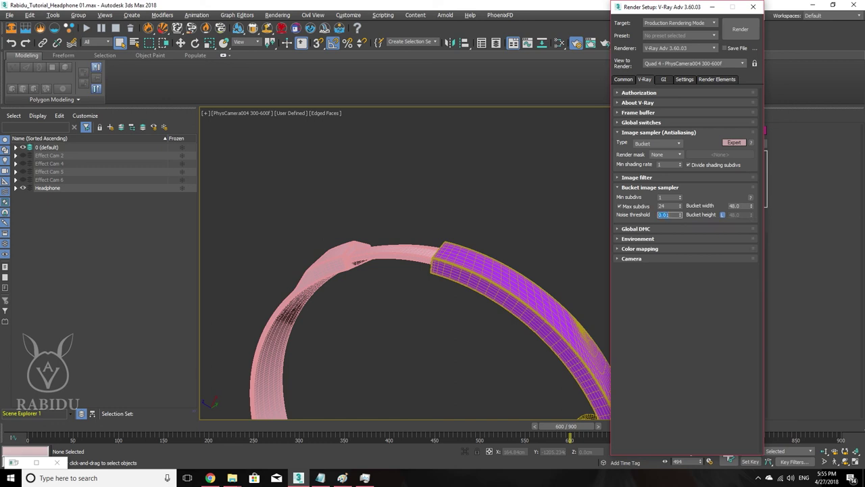